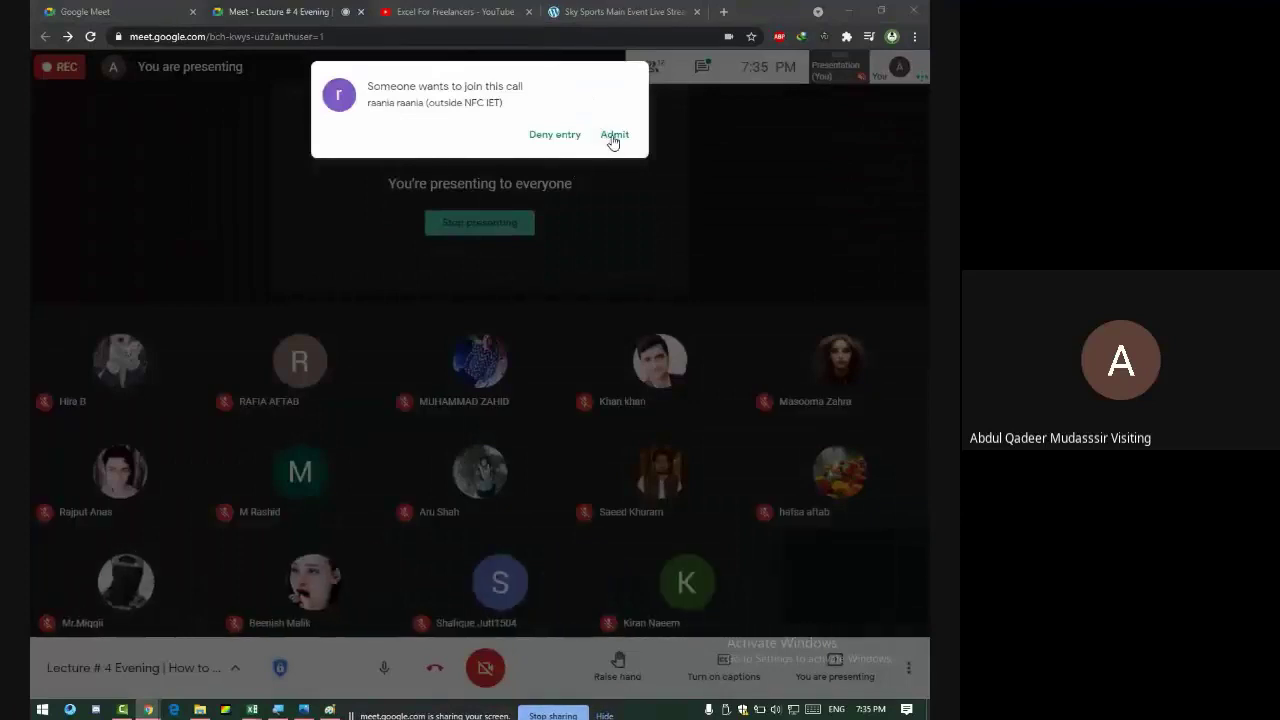
# - Admit the waiting guest into the Meet call and return to the Excel workbook
pyautogui.click(613, 136)
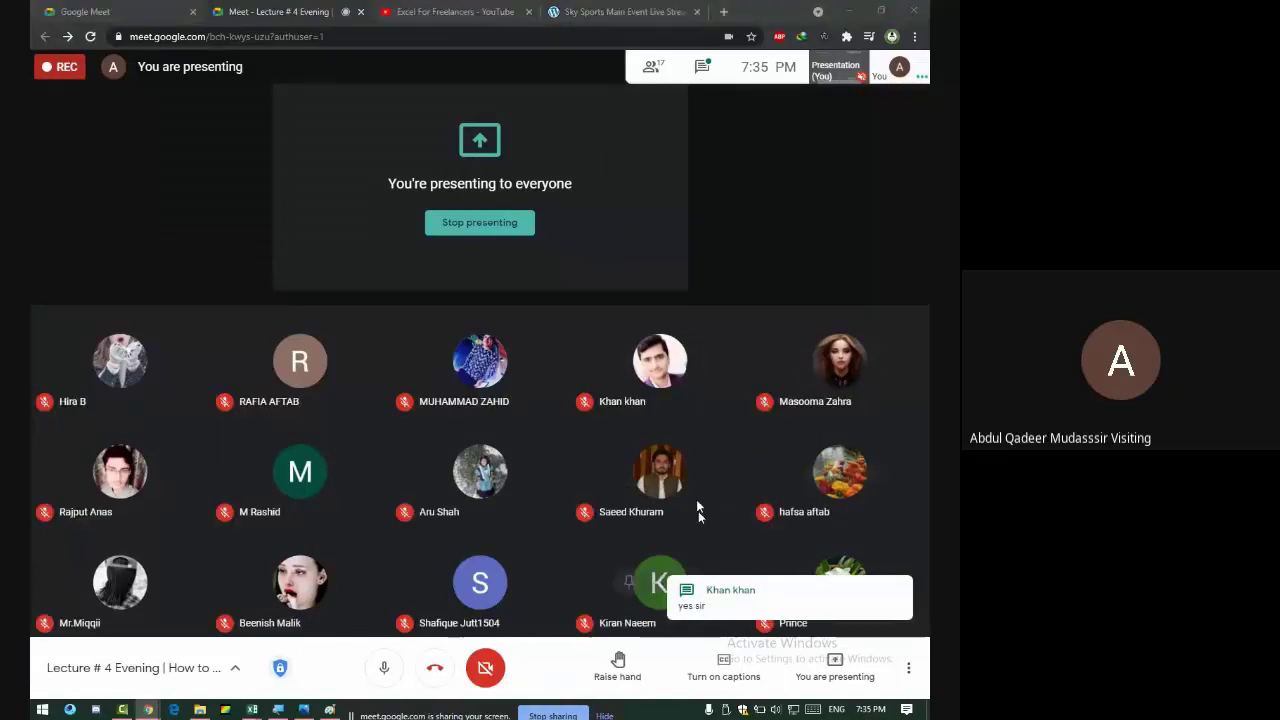
pyautogui.hotkey('alt', 'Tab')
pyautogui.hotkey('alt', 'Tab')
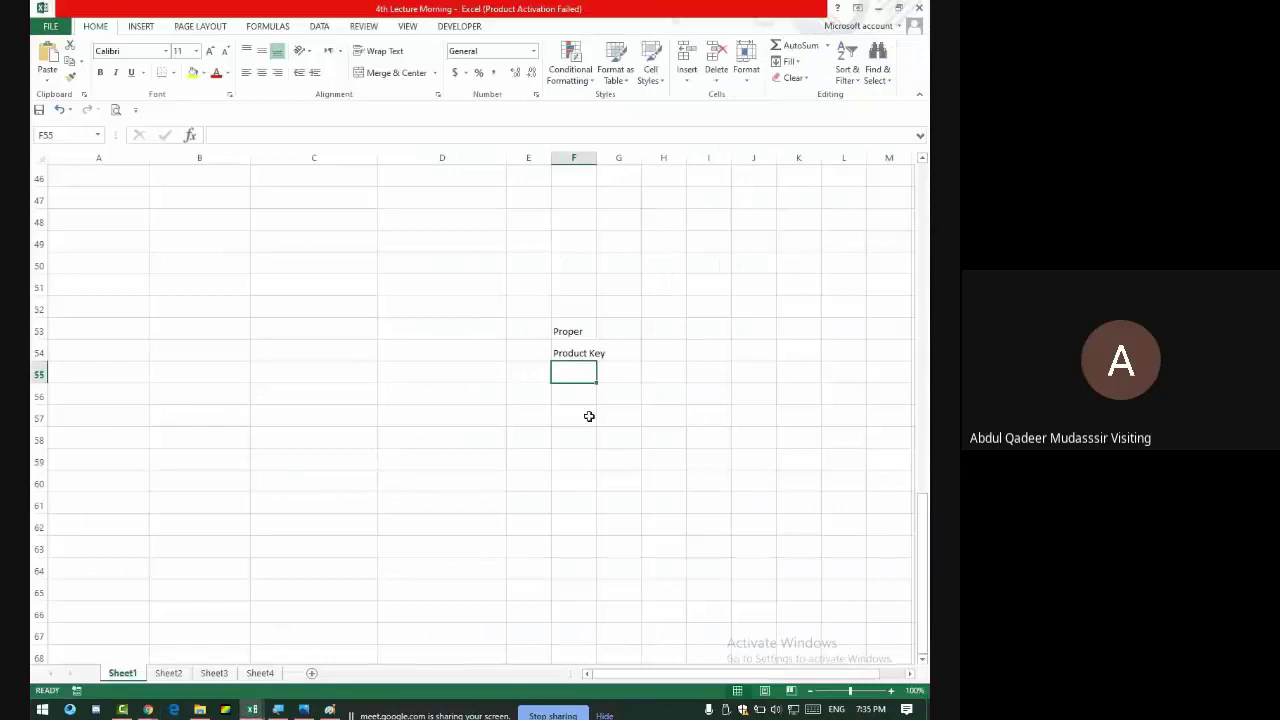
# - Open Sheet2, select E4 and set the zoom to about 250%
pyautogui.scroll(-4, 589, 416)
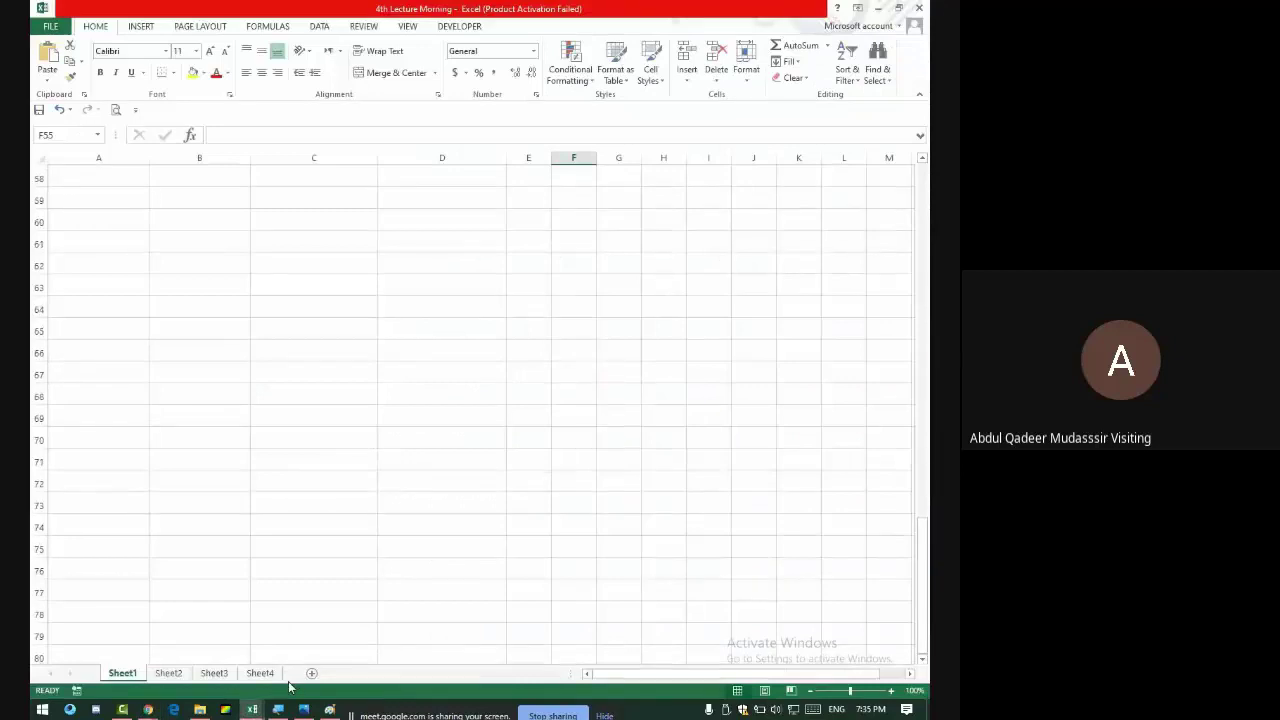
pyautogui.click(168, 673)
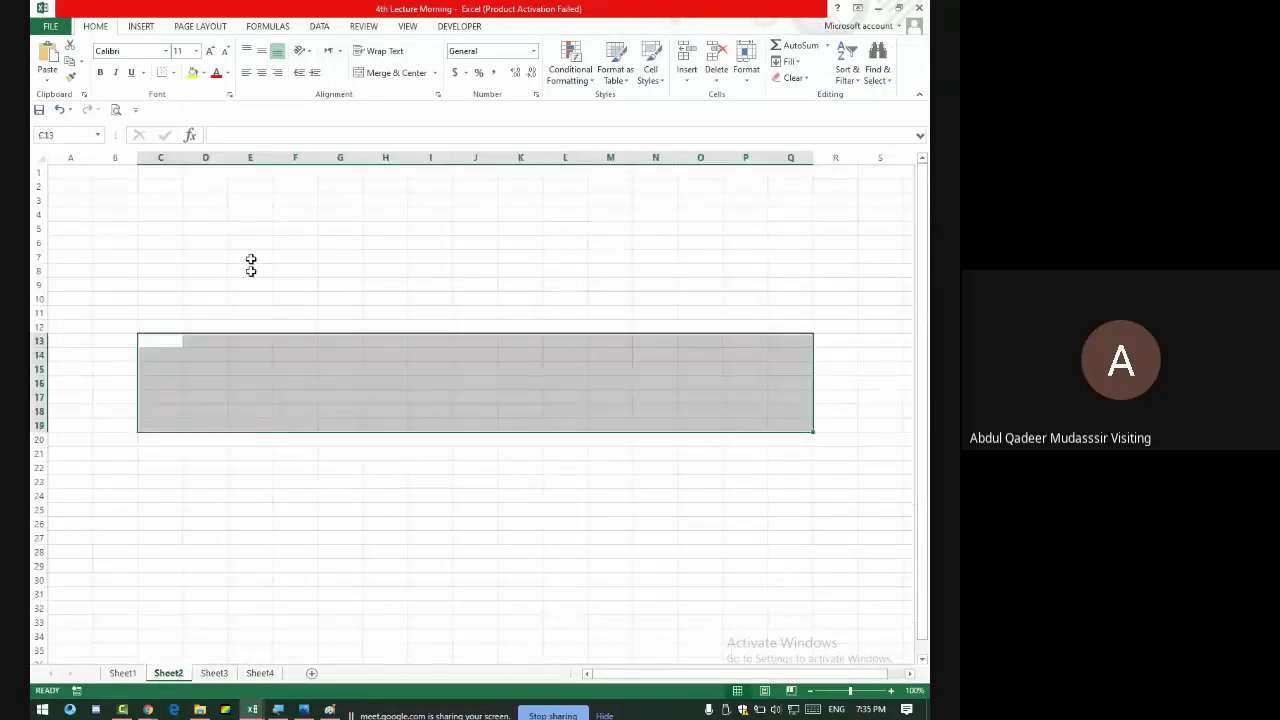
pyautogui.click(250, 214)
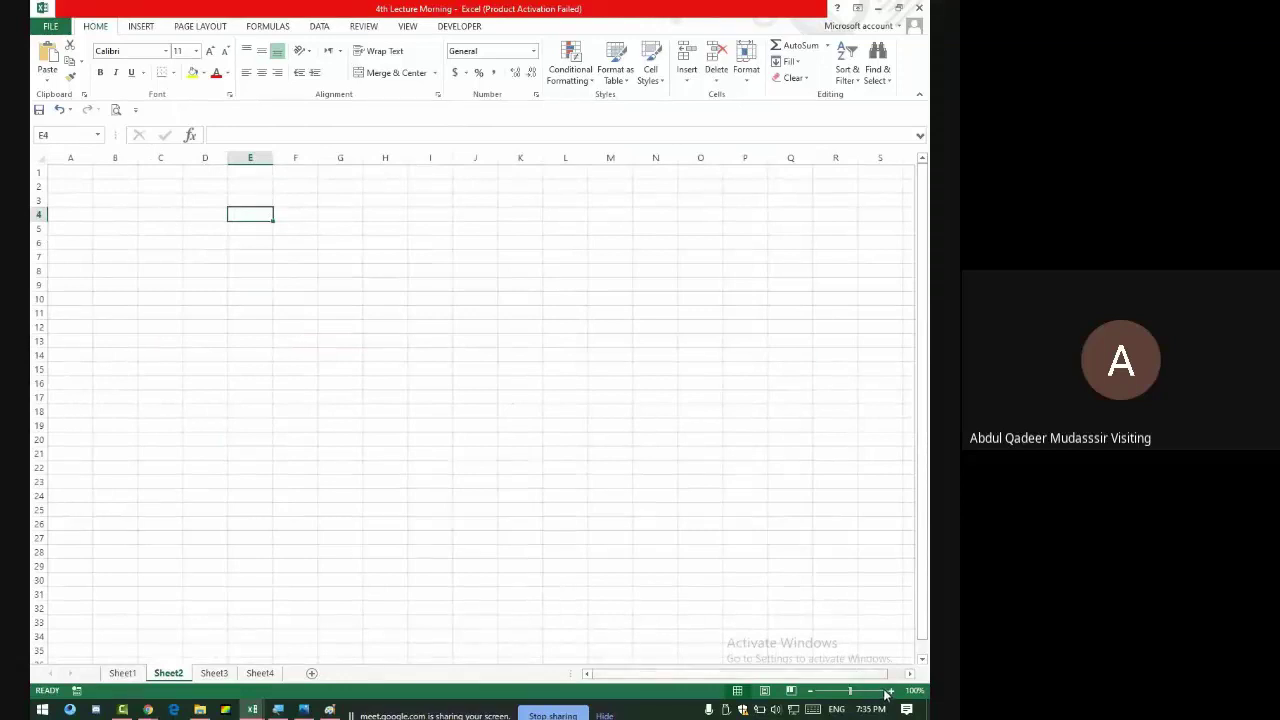
pyautogui.click(886, 692)
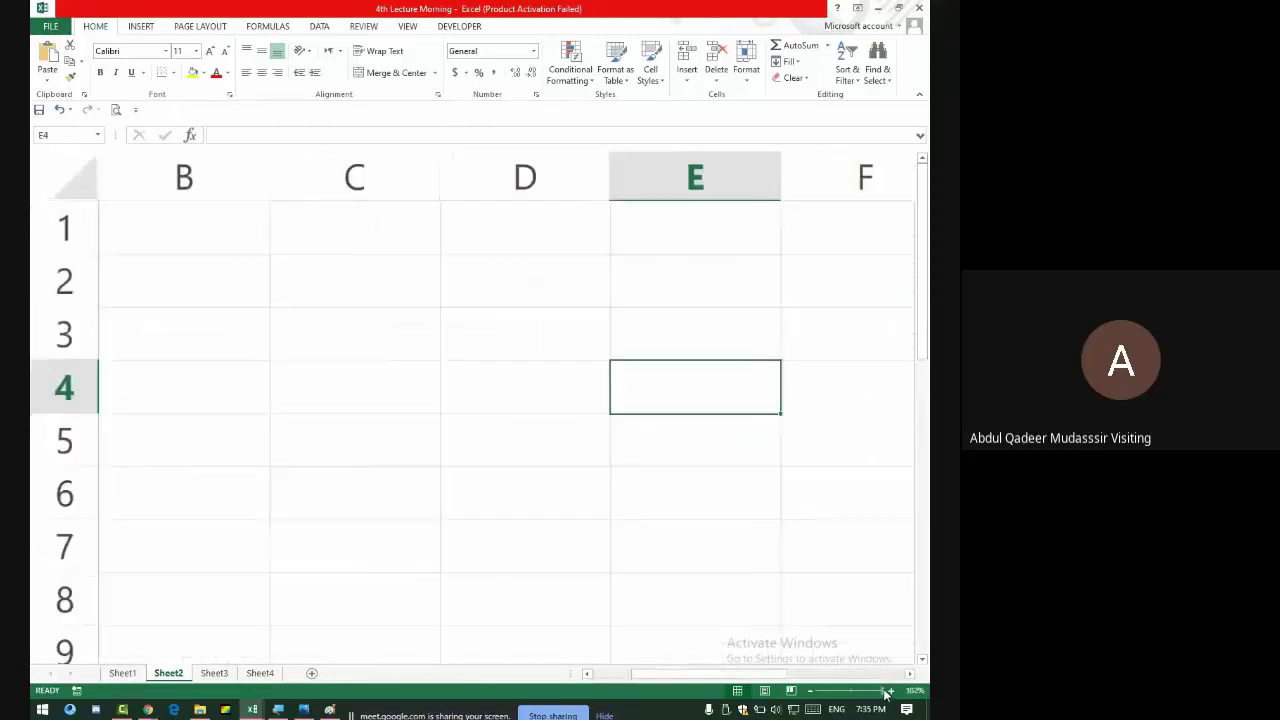
pyautogui.click(813, 693)
pyautogui.click(813, 693)
pyautogui.click(813, 693)
pyautogui.click(813, 693)
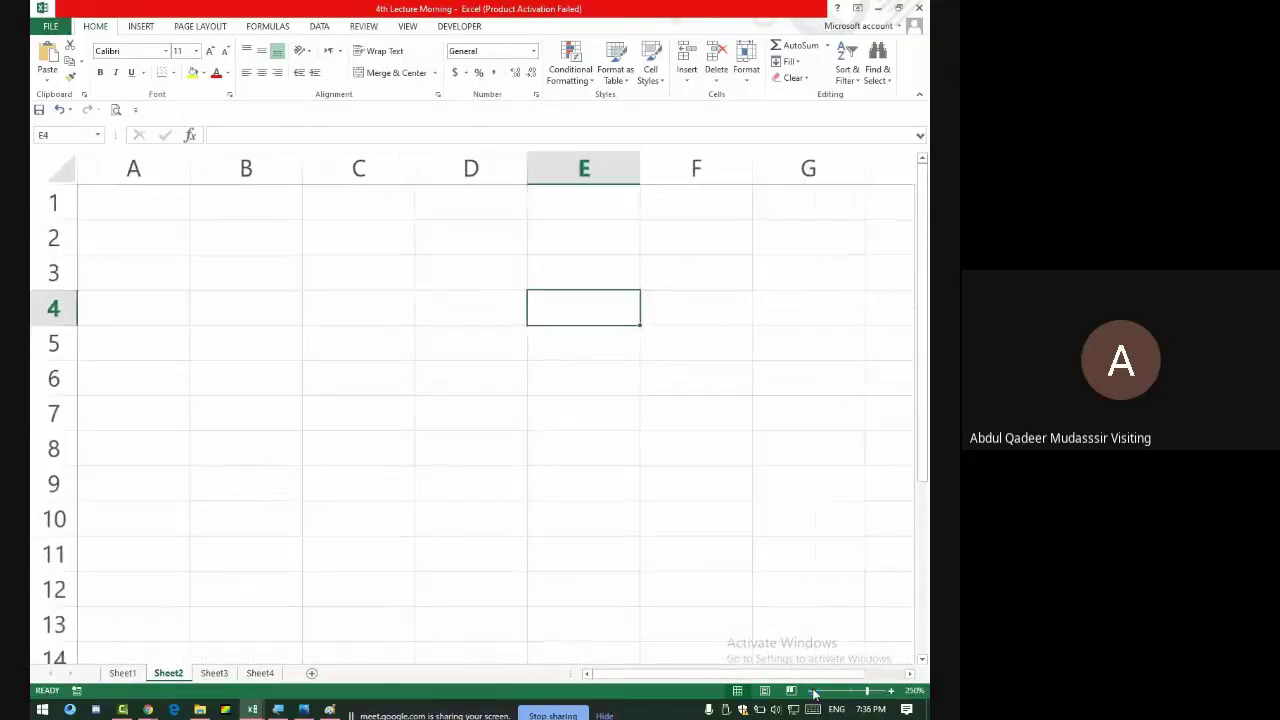
pyautogui.hotkey('alt', 'Tab')
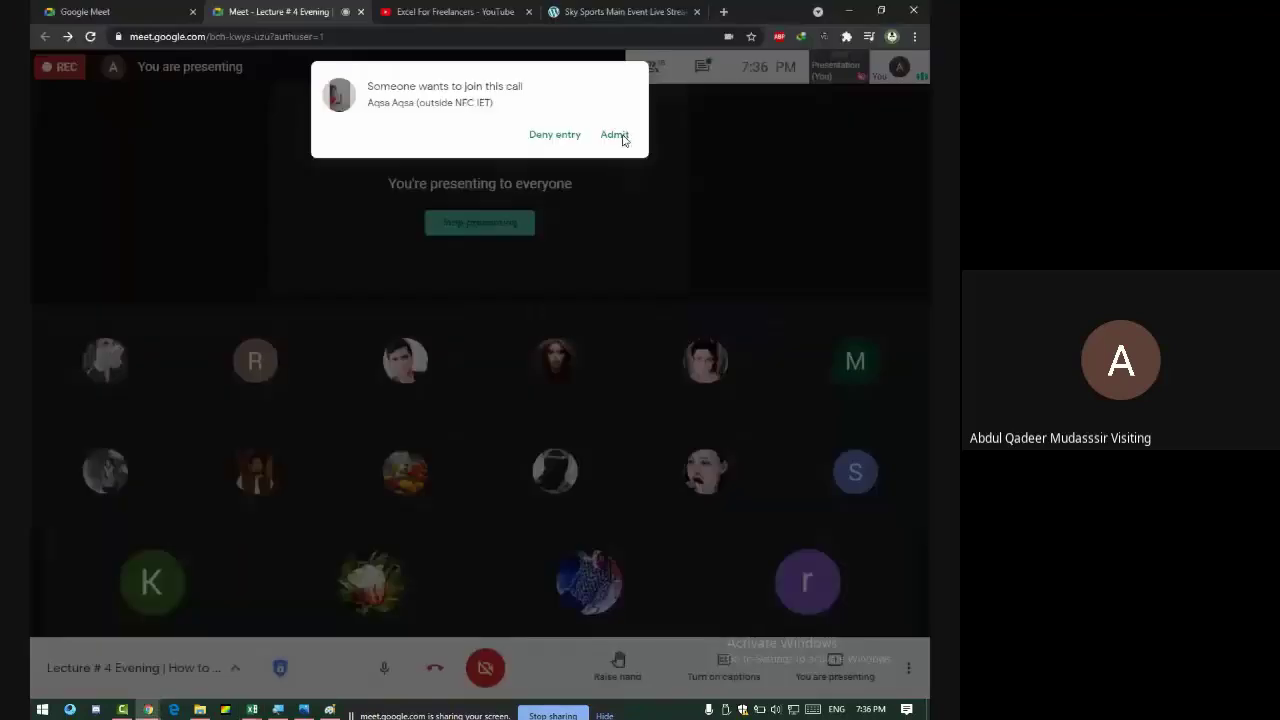
# - Admit the new caller and open the Meet chat to read students' messages
pyautogui.click(614, 134)
pyautogui.hotkey('alt', 'Tab')
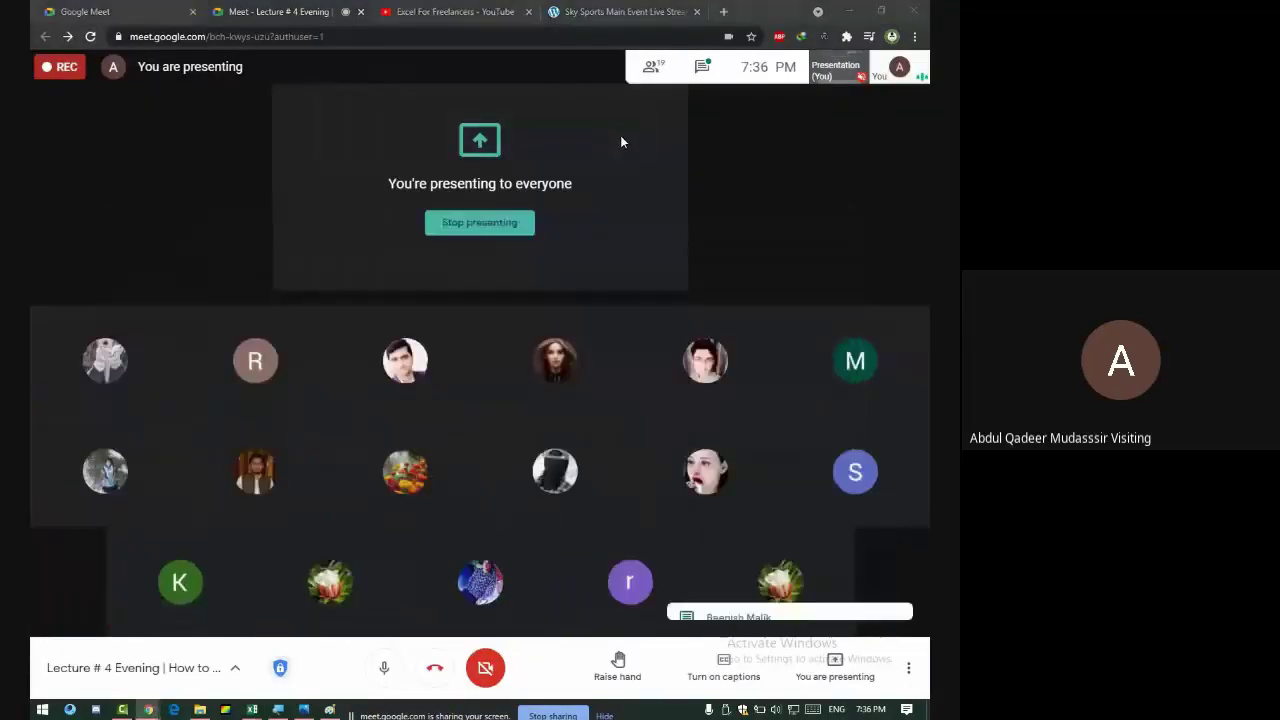
pyautogui.hotkey('alt', 'Tab')
pyautogui.hotkey('alt', 'Tab')
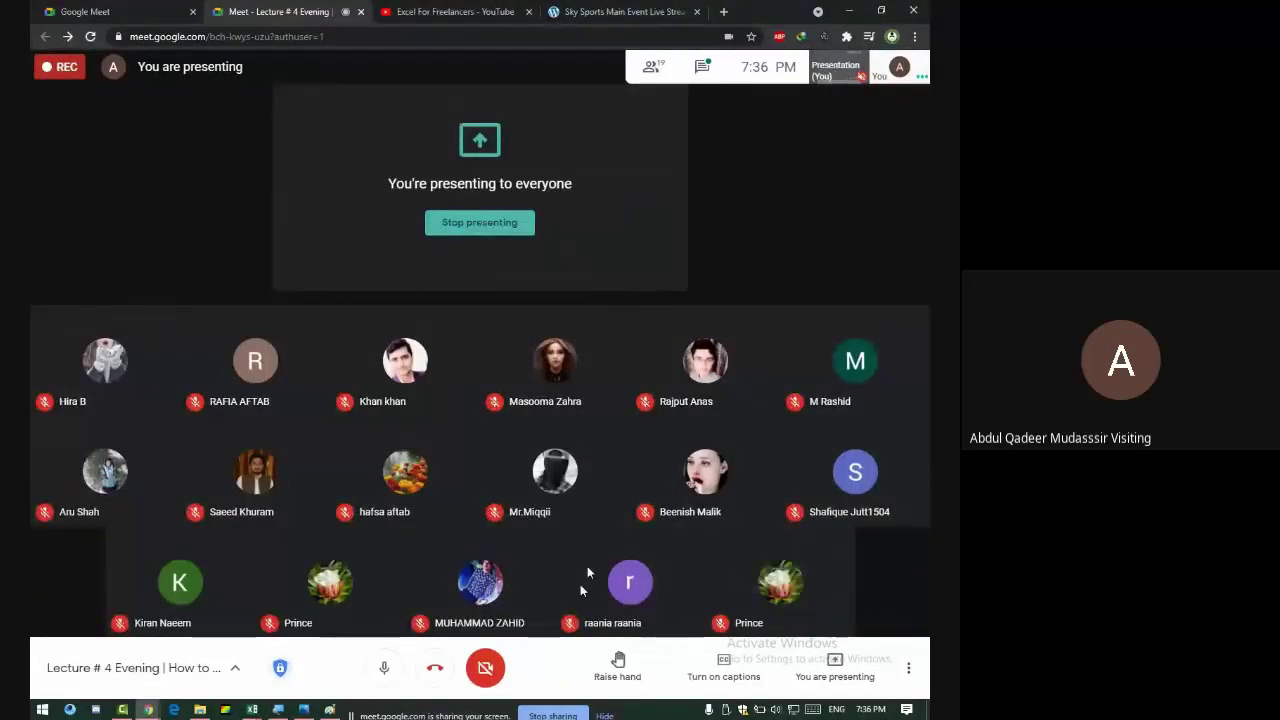
pyautogui.click(702, 66)
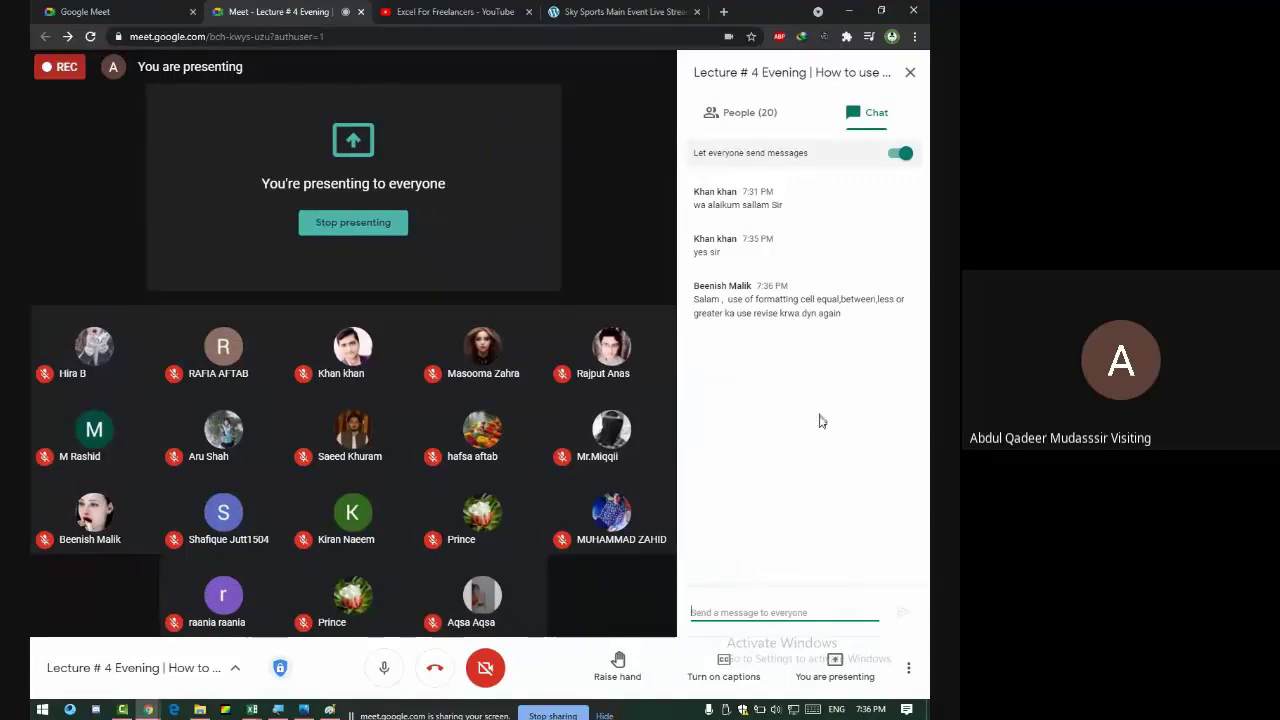
pyautogui.hotkey('alt', 'Tab')
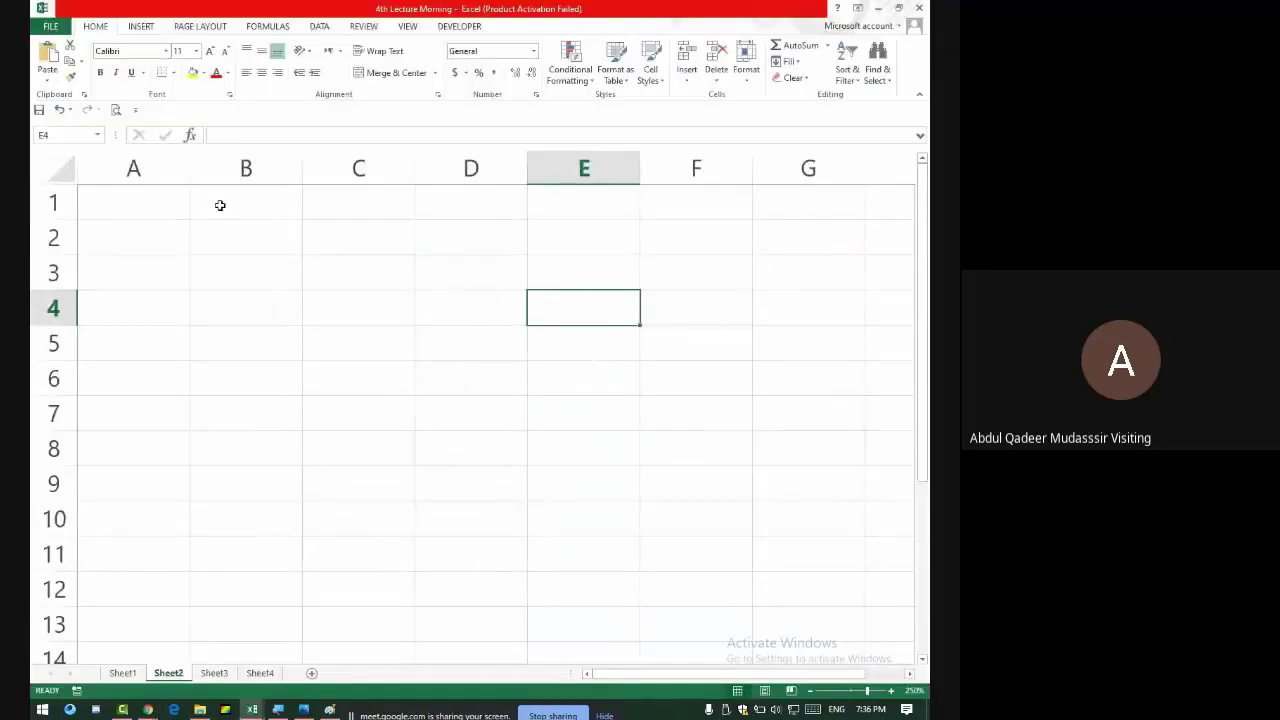
pyautogui.hotkey('alt', 'Tab')
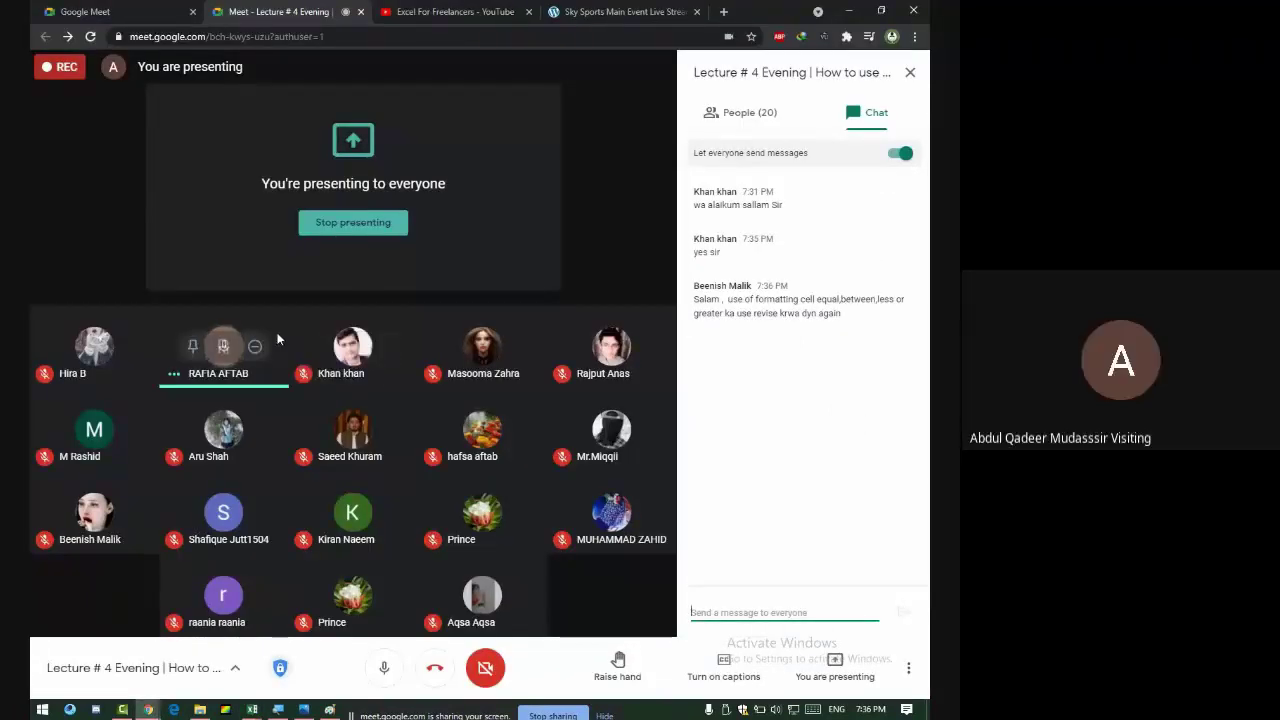
# - Cancel muting a participant, then return to Excel and select cells from A1
pyautogui.click(226, 347)
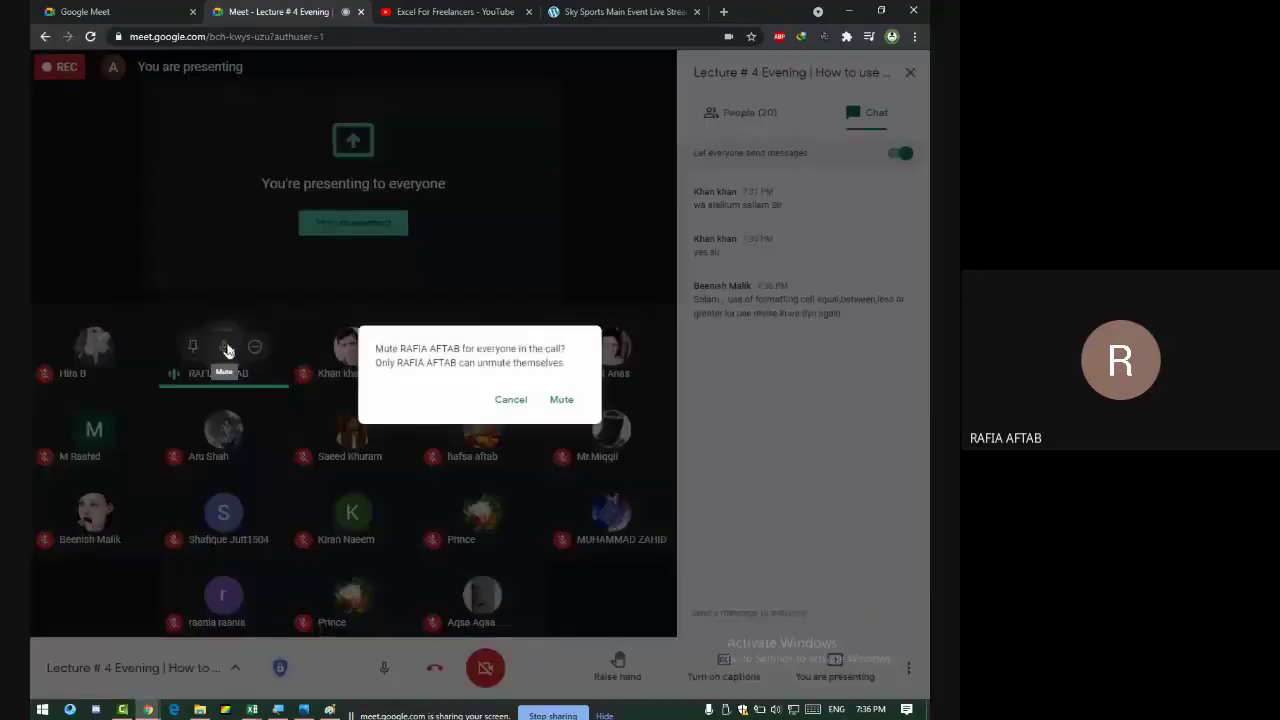
pyautogui.click(501, 400)
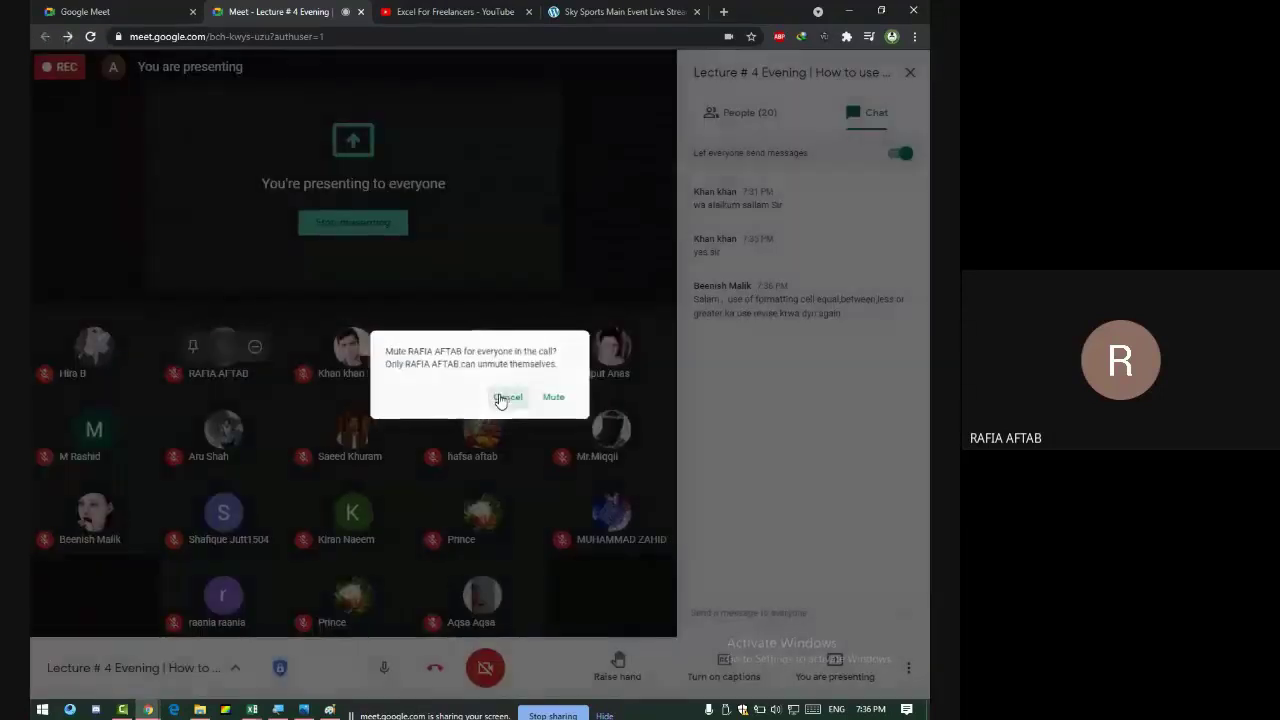
pyautogui.hotkey('alt', 'Tab')
pyautogui.moveTo(135, 206); pyautogui.dragTo(831, 200)
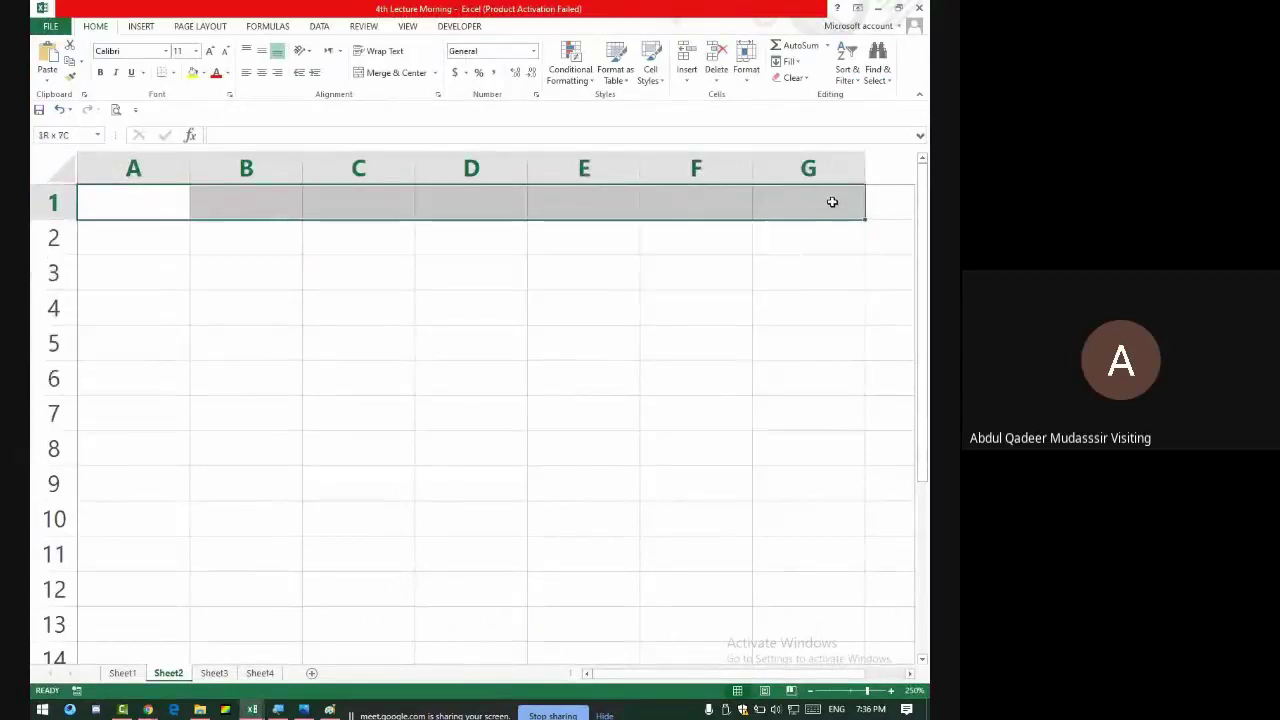
# - Enter WorkSheet in A1 and Spreadsheet in A2
pyautogui.click(166, 198)
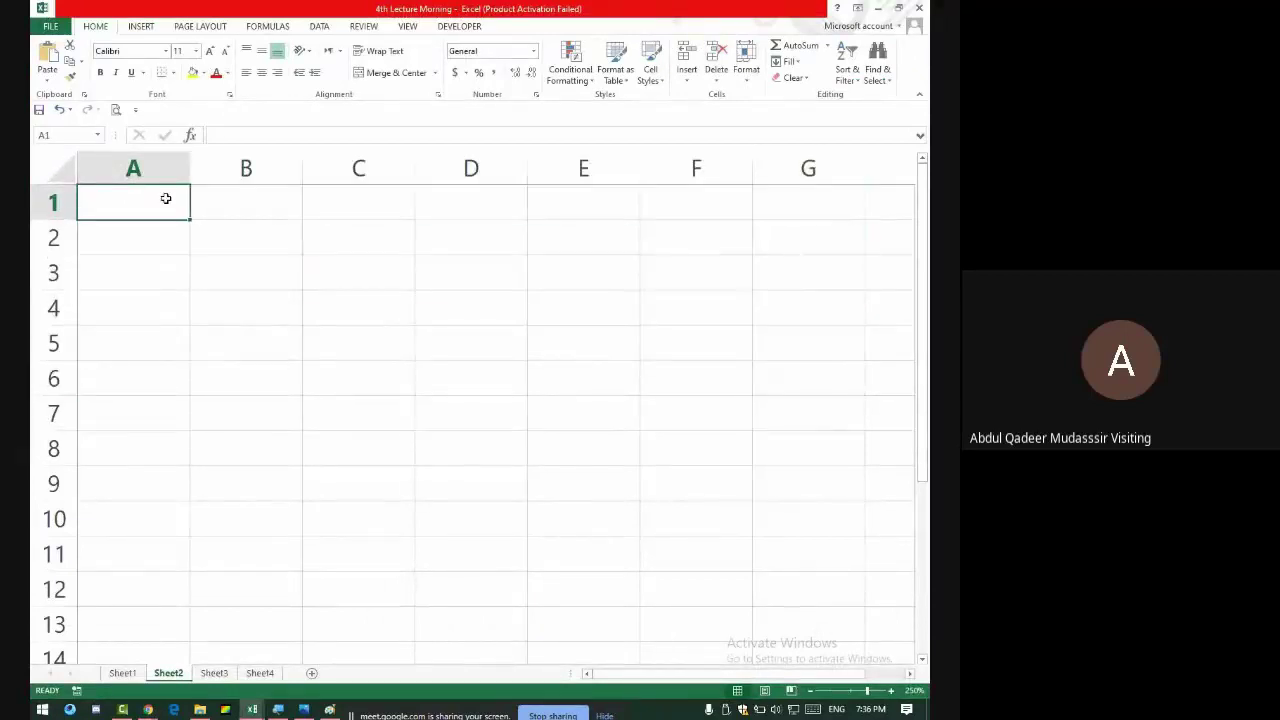
pyautogui.write('Work')
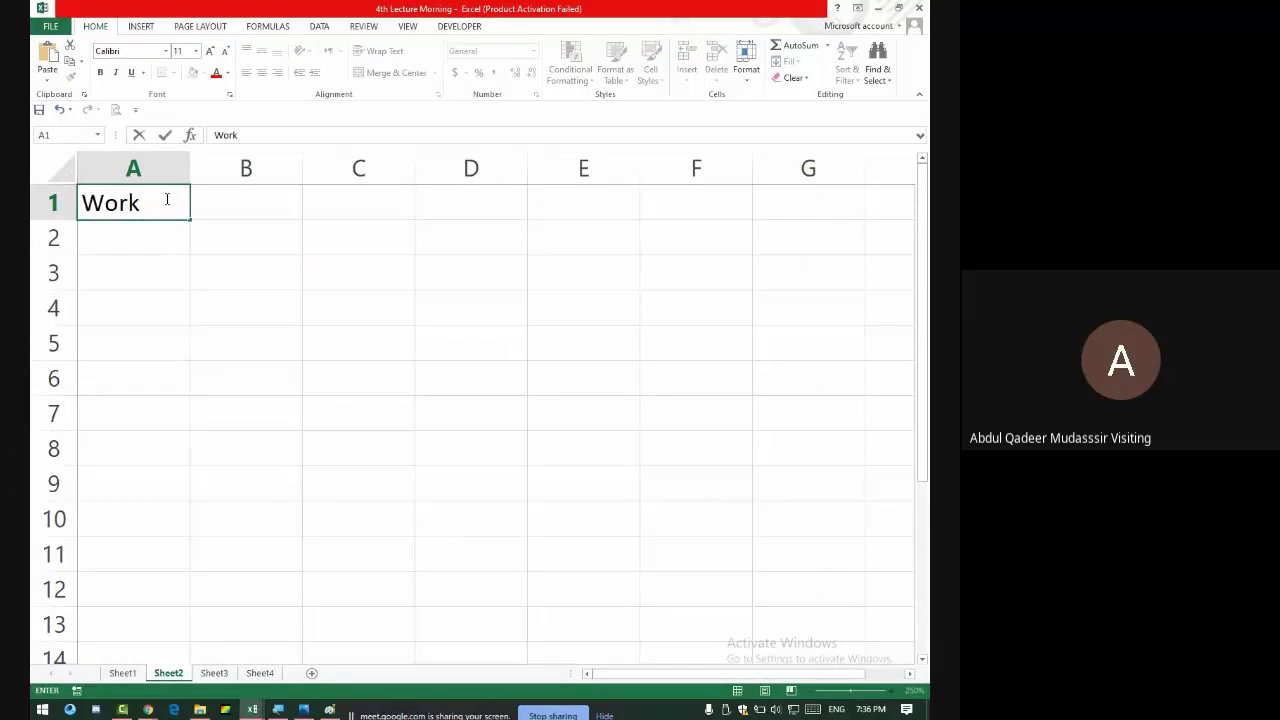
pyautogui.write('Sheet')
pyautogui.press('Return')
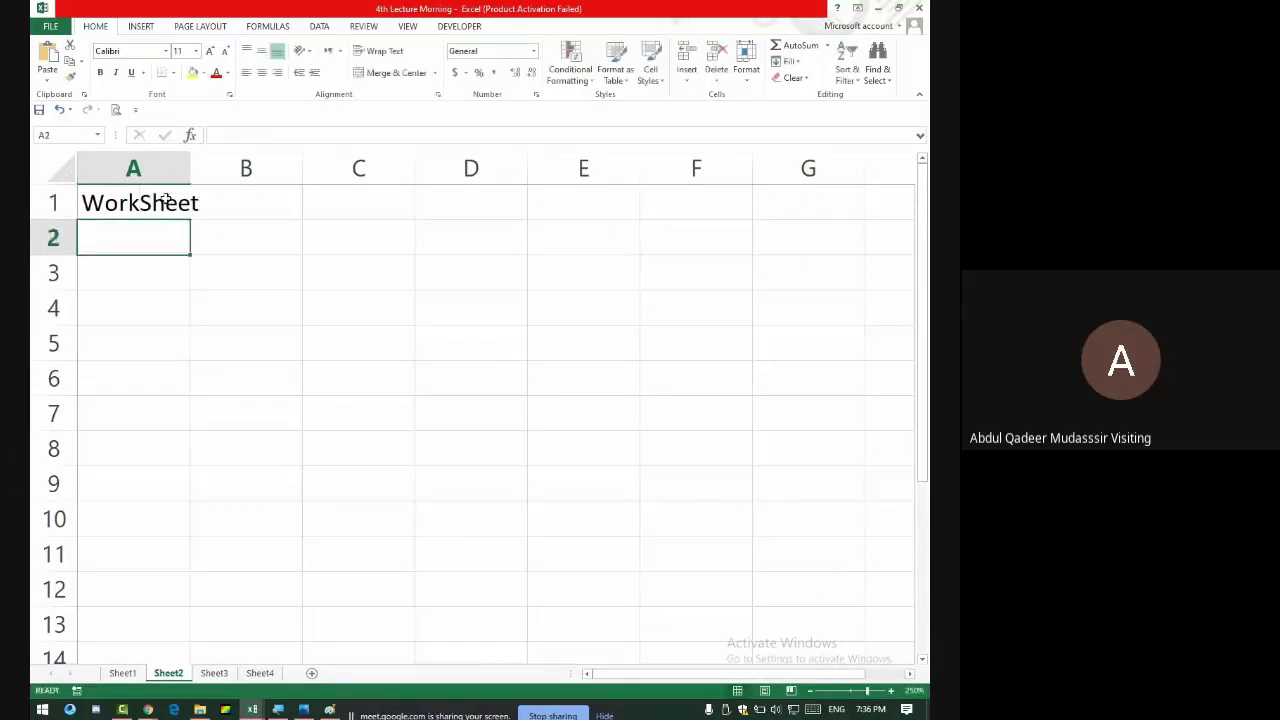
pyautogui.write('Spre')
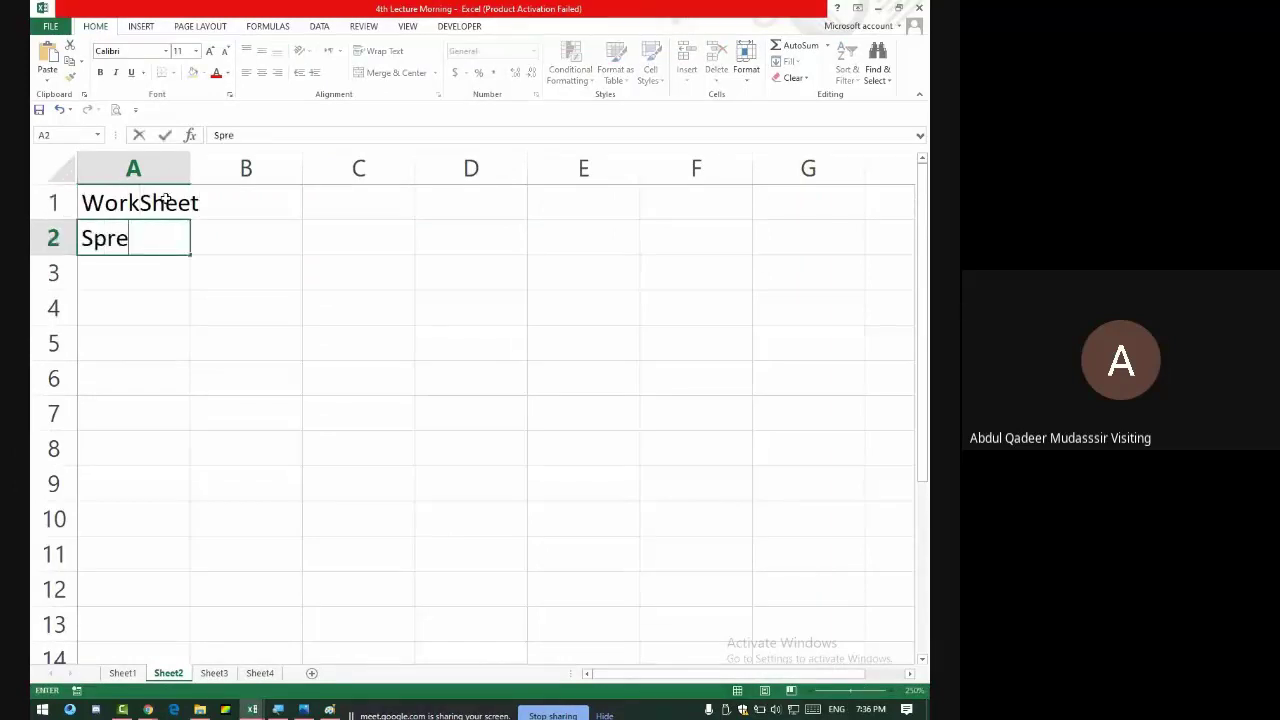
pyautogui.write('adsheet')
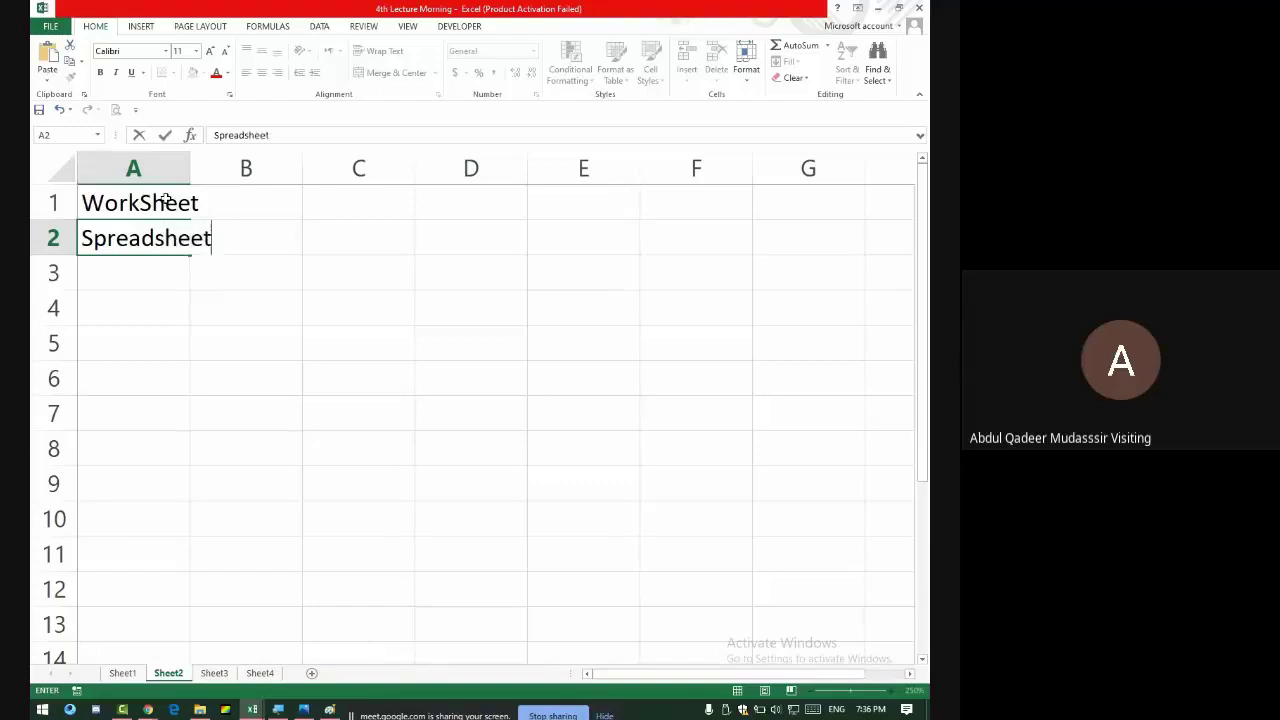
pyautogui.press('Return')
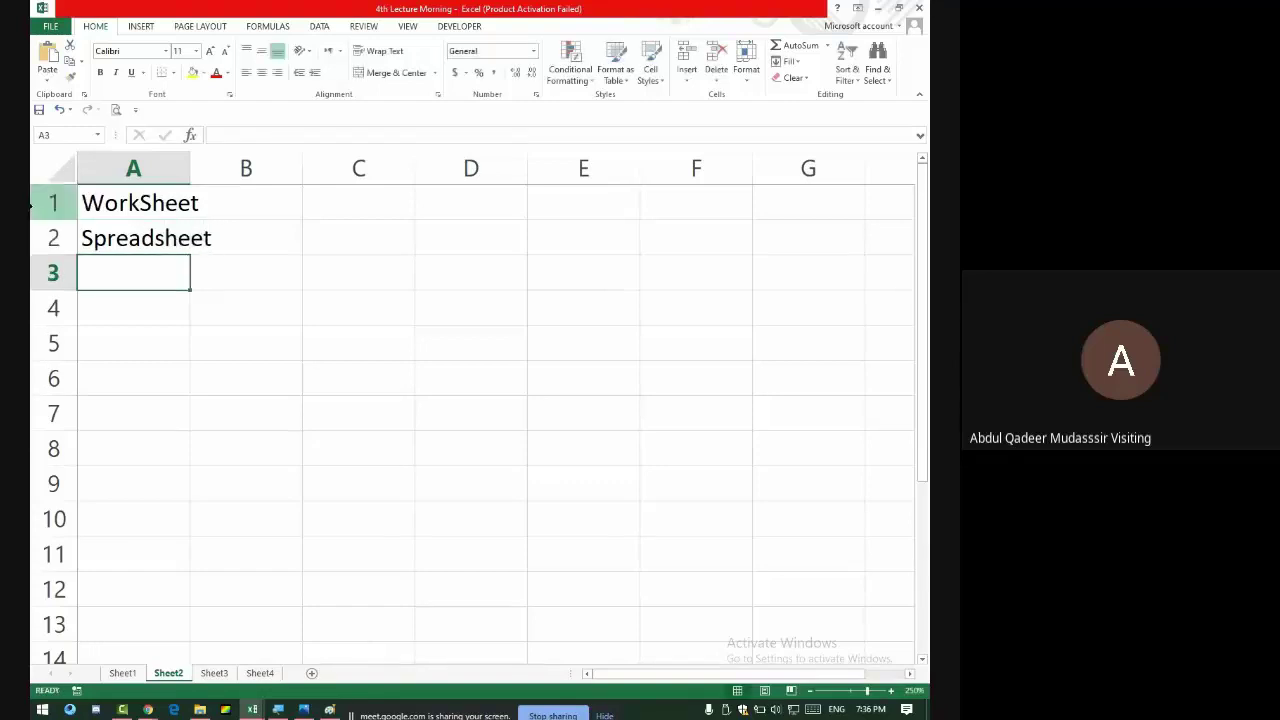
# - Autofit column A to Spreadsheet, then admit the waiting caller in Google Meet
pyautogui.moveTo(140, 200); pyautogui.dragTo(170, 228)
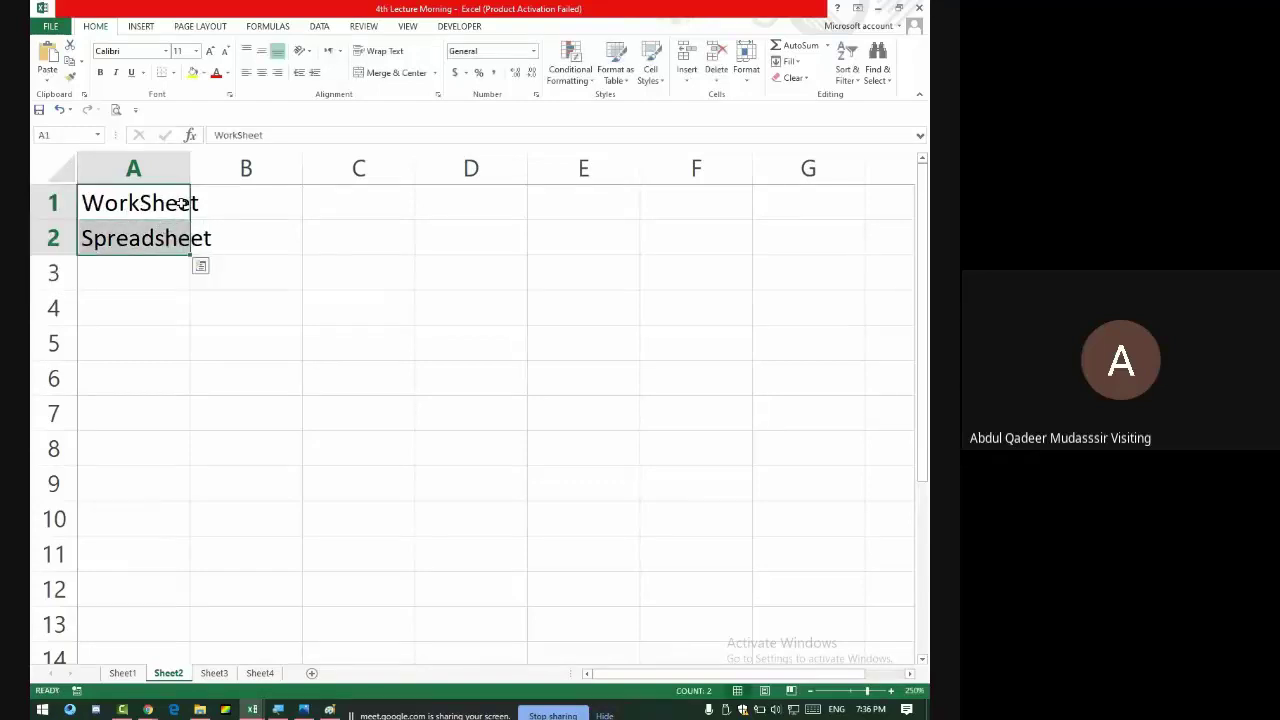
pyautogui.doubleClick(191, 162)
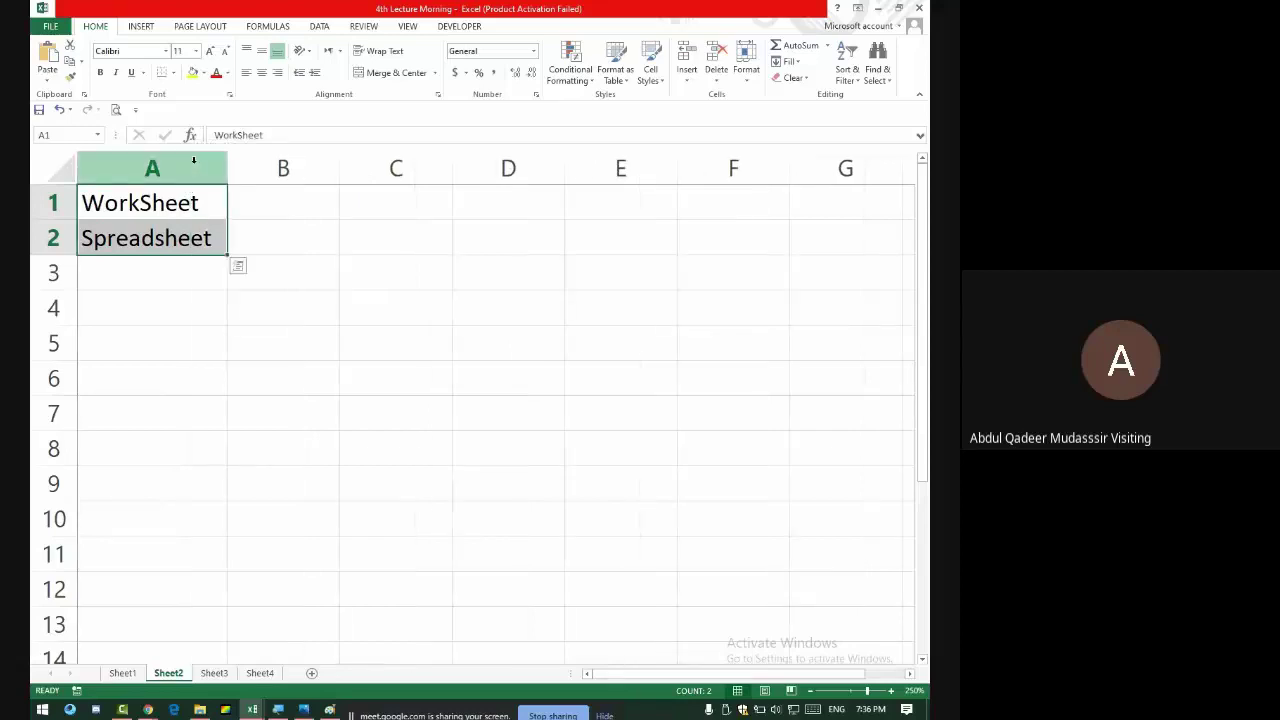
pyautogui.hotkey('alt', 'Tab')
pyautogui.click(620, 140)
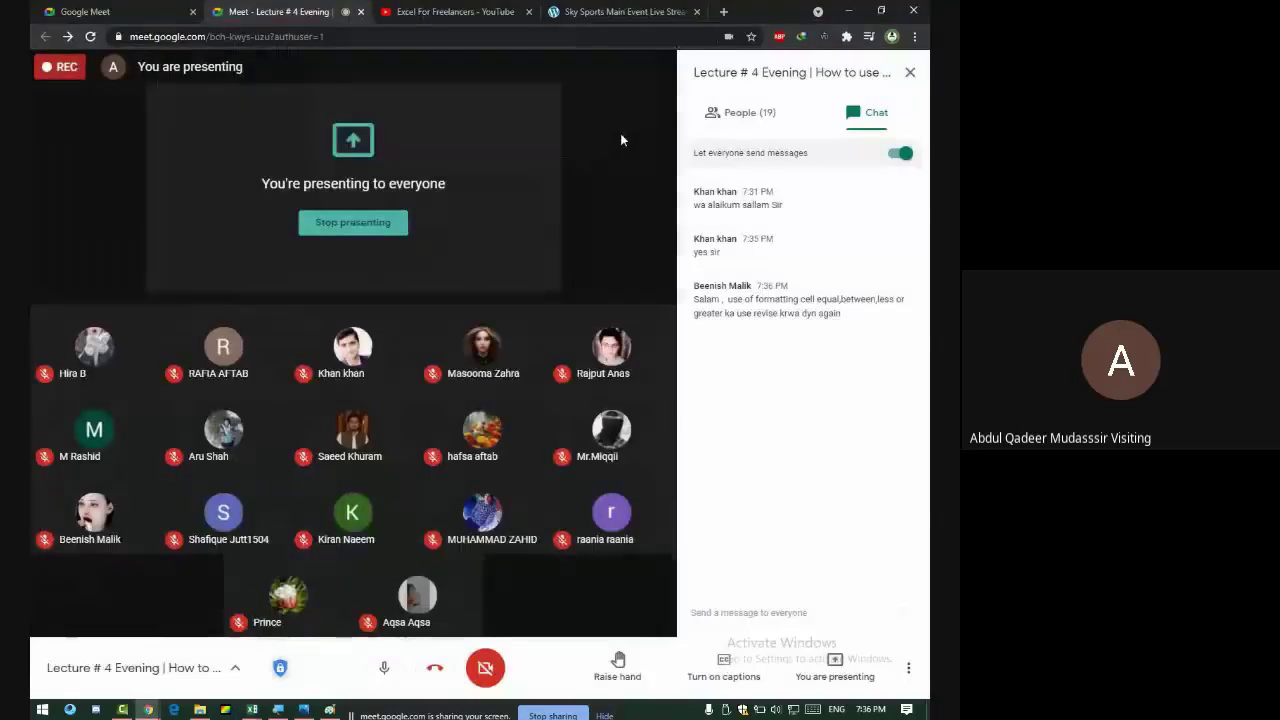
# - Return to Excel's Sheet2 and select cell A1
pyautogui.hotkey('alt', 'Tab')
pyautogui.click(205, 206)
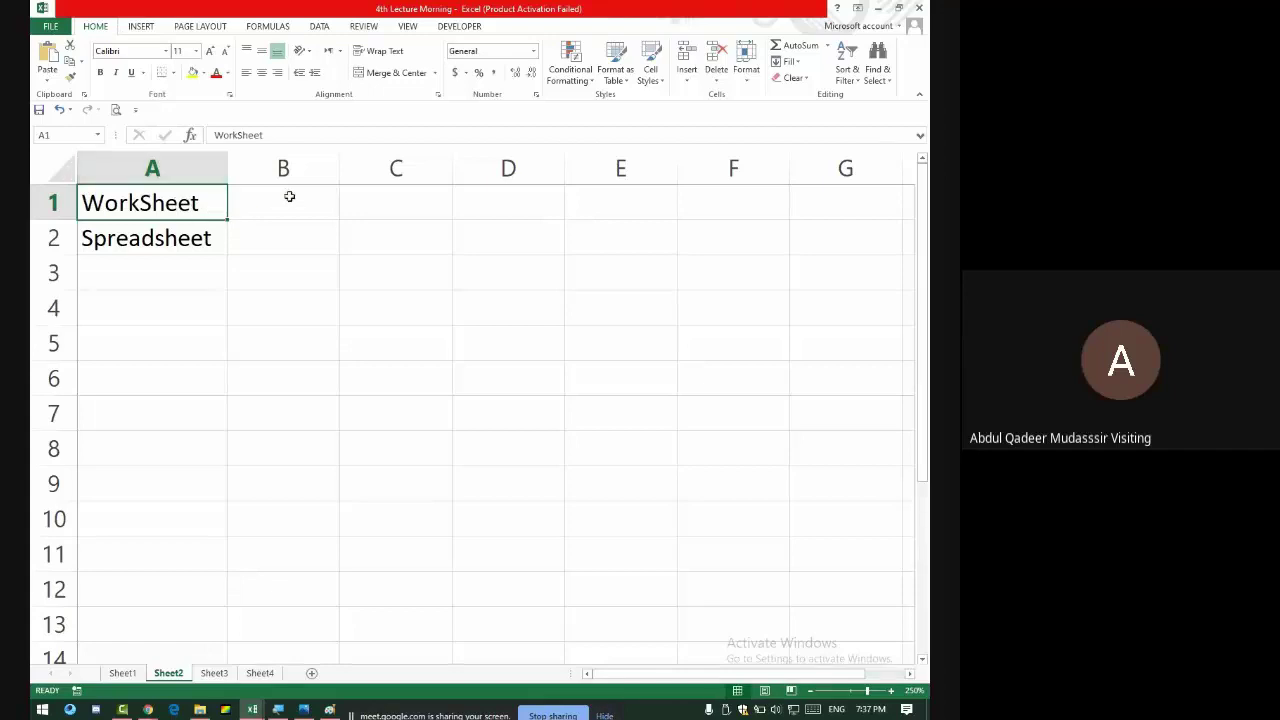
# - Enter Microsoft in B1 beside WorkSheet
pyautogui.click(290, 205)
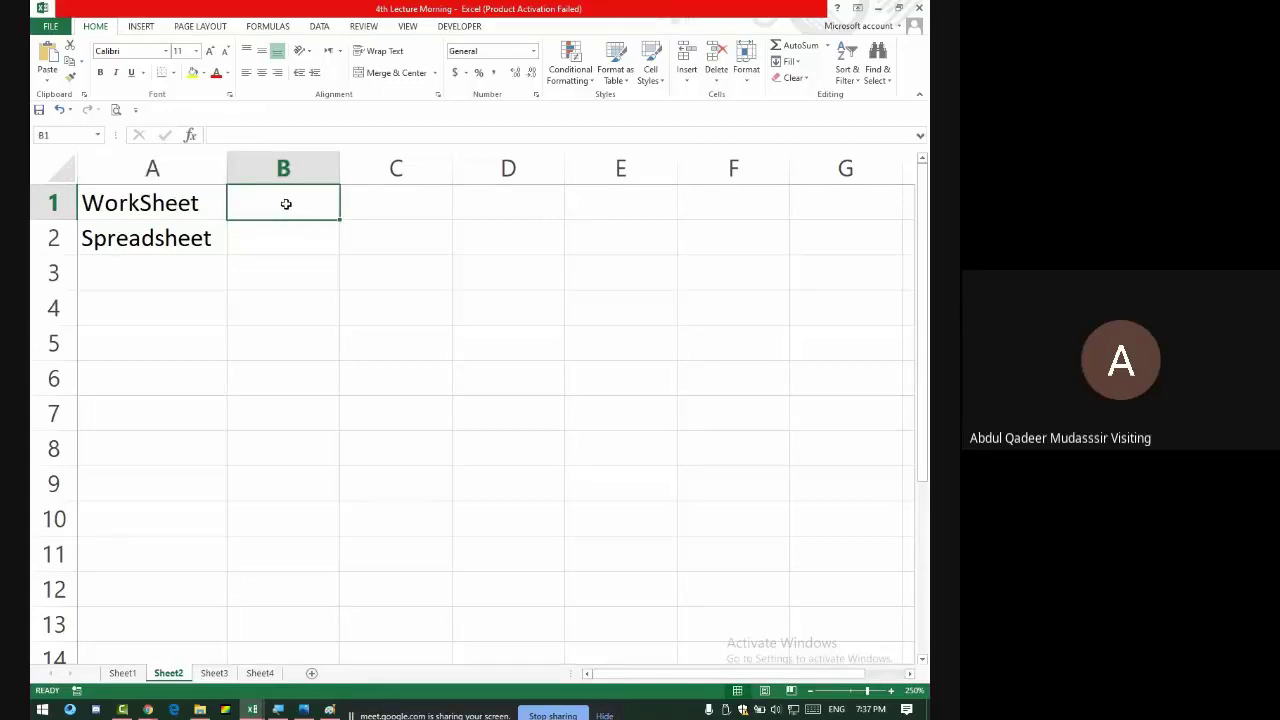
pyautogui.write('Microsoft')
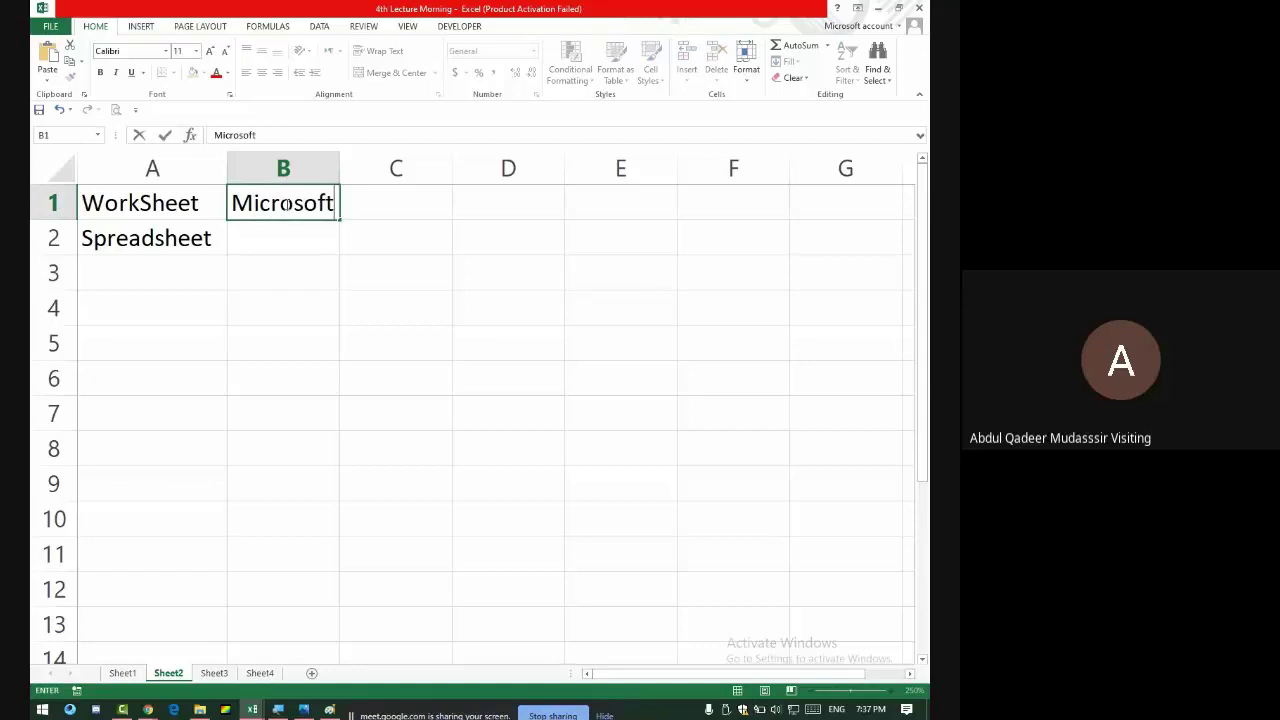
pyautogui.press('Return')
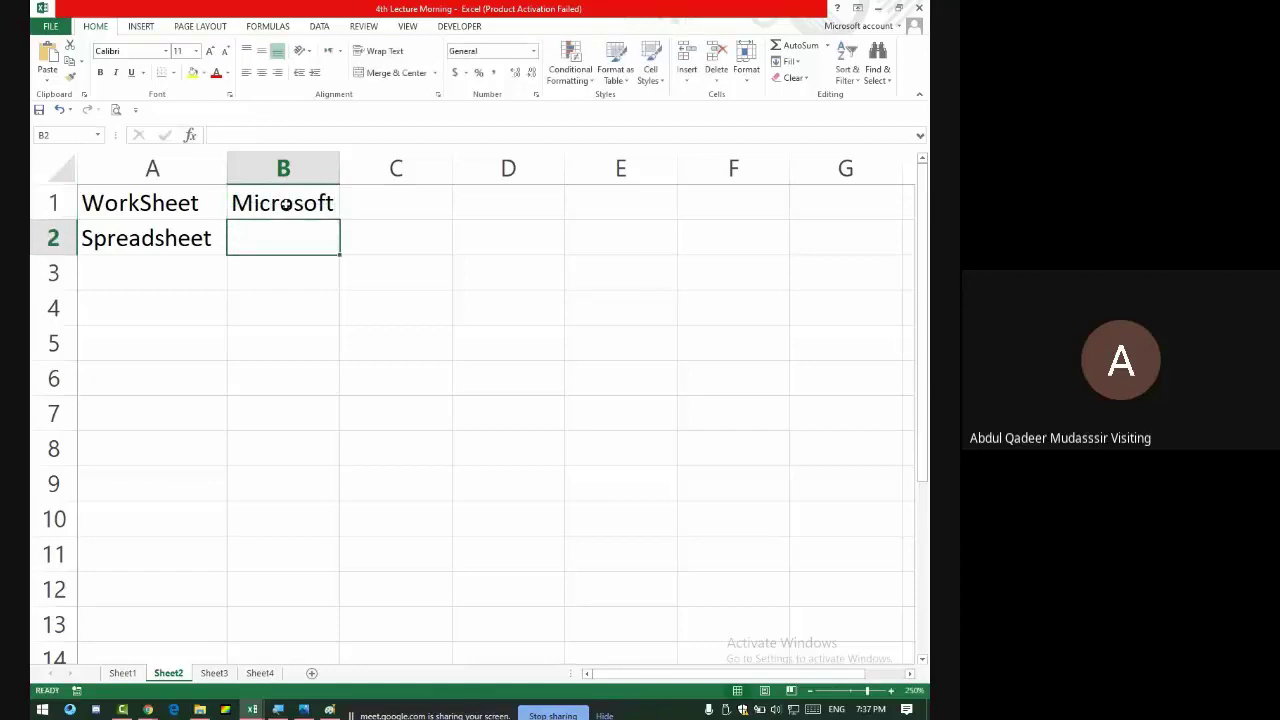
pyautogui.moveTo(279, 206); pyautogui.dragTo(148, 198)
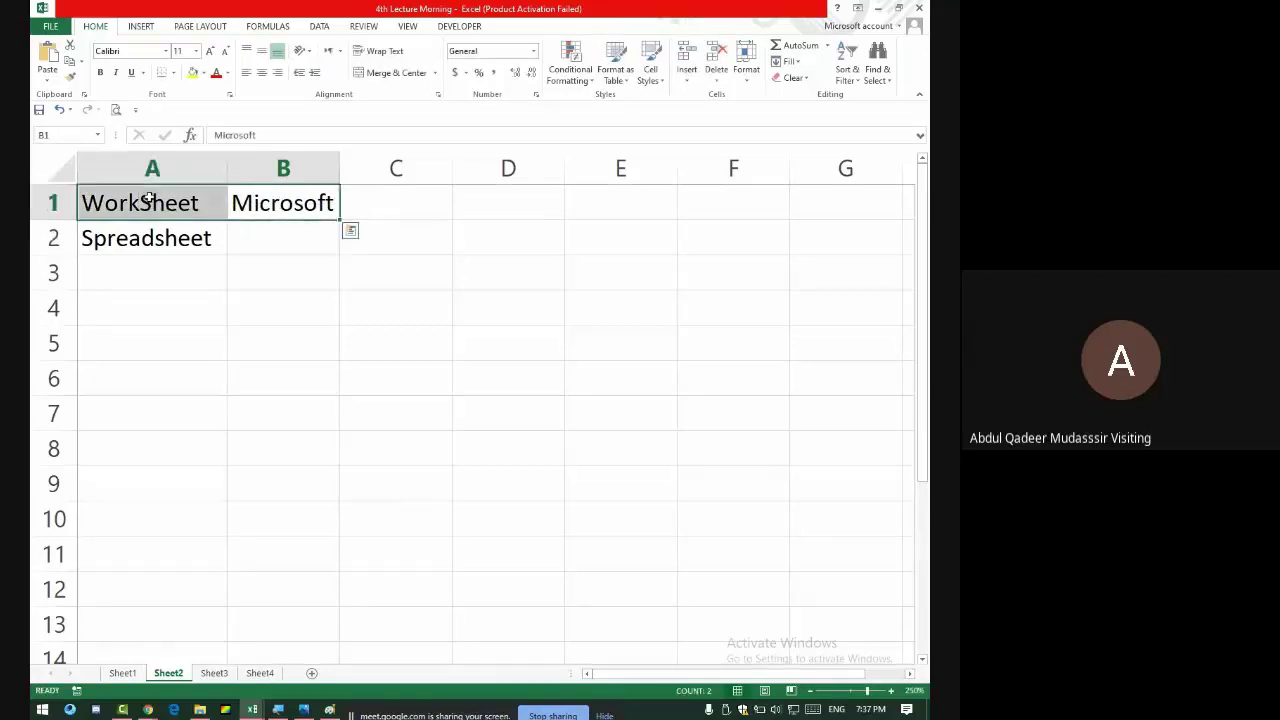
# - Admit the waiting Meet caller, then enter Google in B2
pyautogui.hotkey('alt', 'Tab')
pyautogui.click(623, 138)
pyautogui.hotkey('alt', 'Tab')
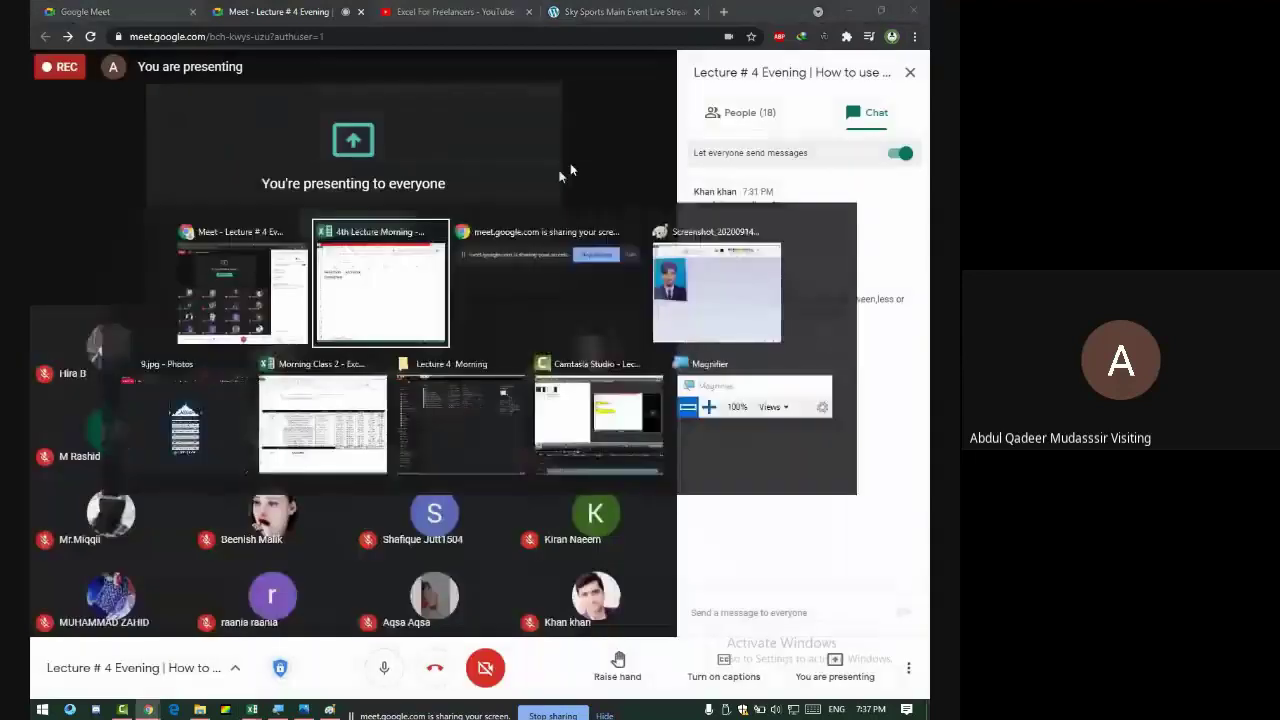
pyautogui.click(274, 240)
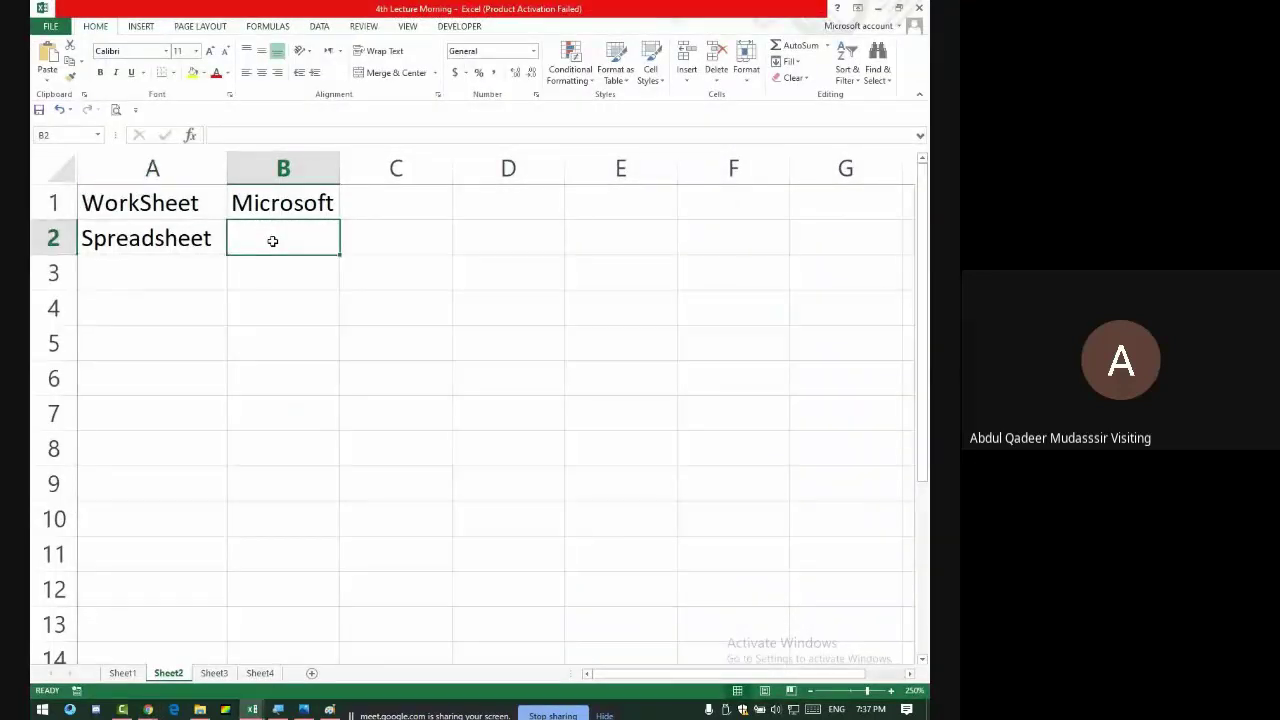
pyautogui.write('Go')
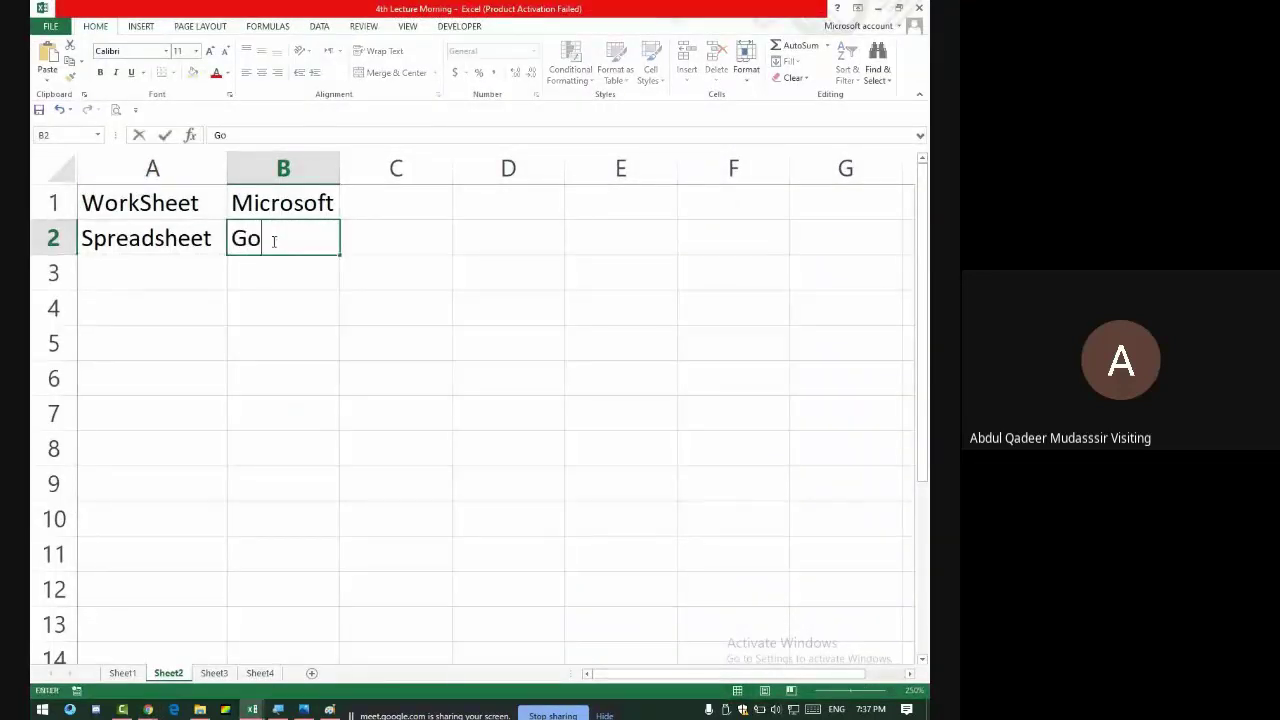
pyautogui.write('ogl;')
pyautogui.press('BackSpace')
pyautogui.write('e')
pyautogui.click(191, 306)
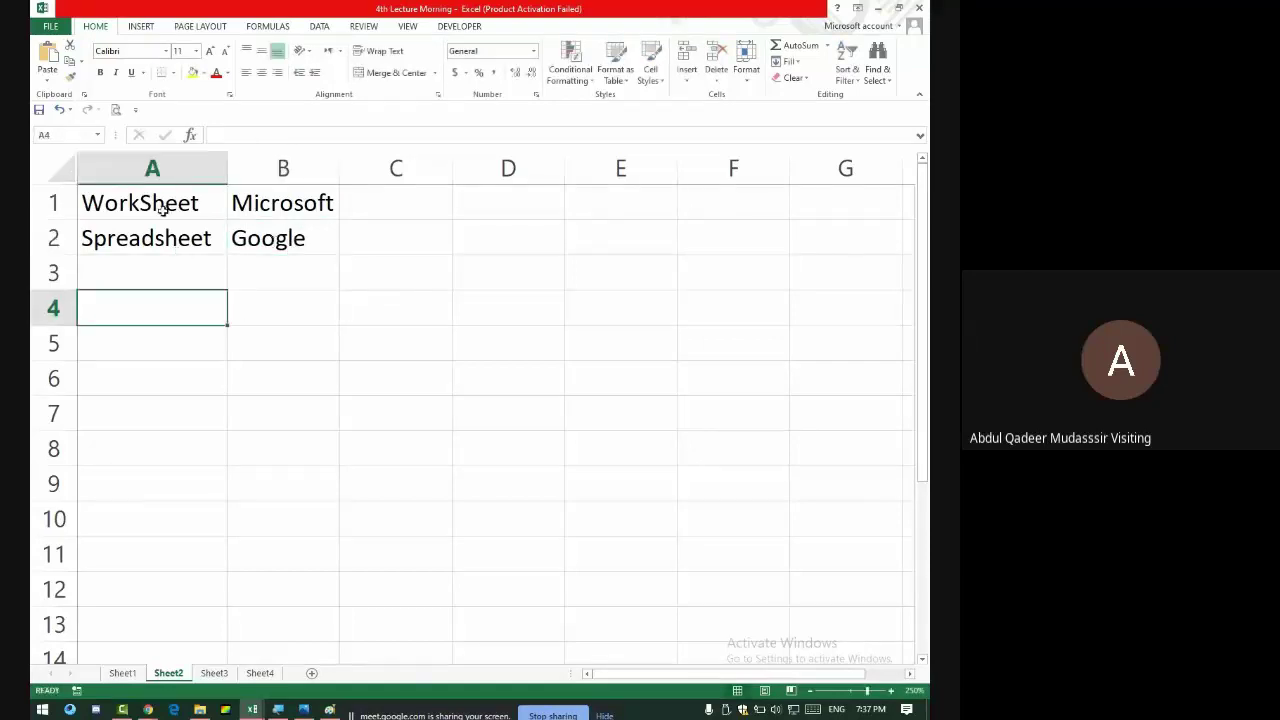
# - Select the filled cells A1:B2 and row 2, then B1 and A1
pyautogui.moveTo(150, 203); pyautogui.dragTo(245, 238)
pyautogui.moveTo(118, 238); pyautogui.dragTo(296, 237)
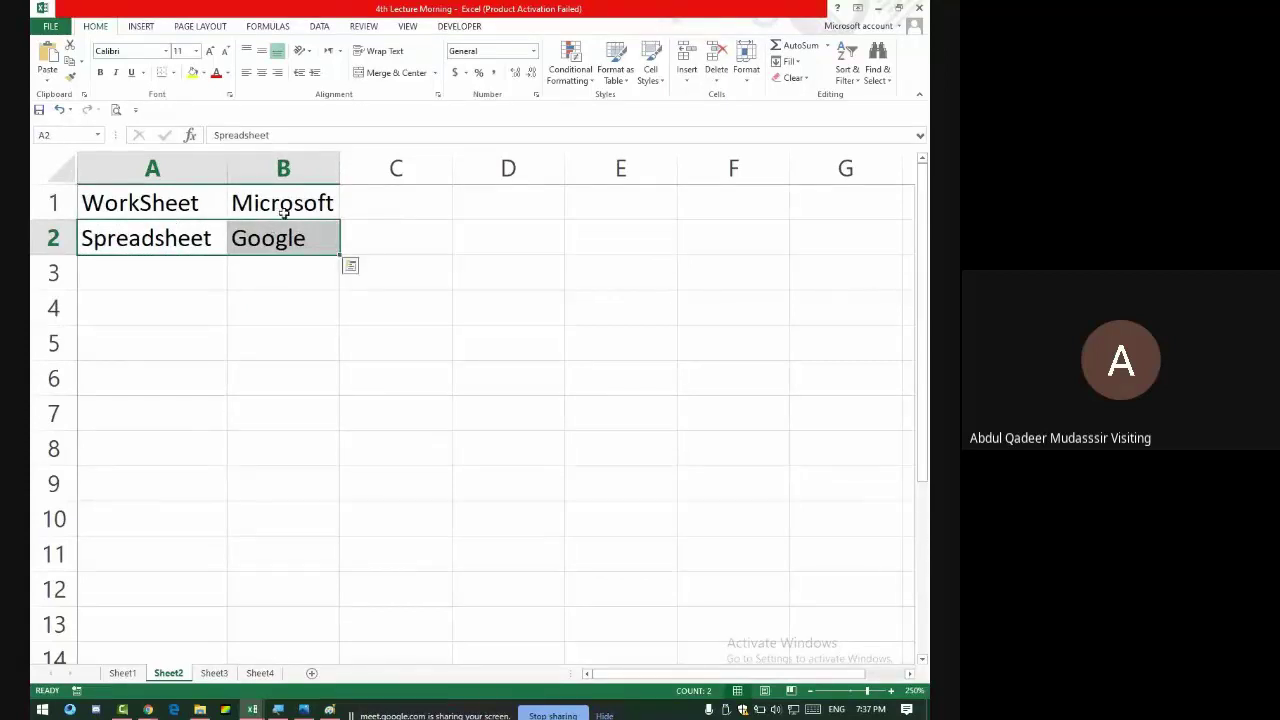
pyautogui.click(283, 212)
pyautogui.click(140, 205)
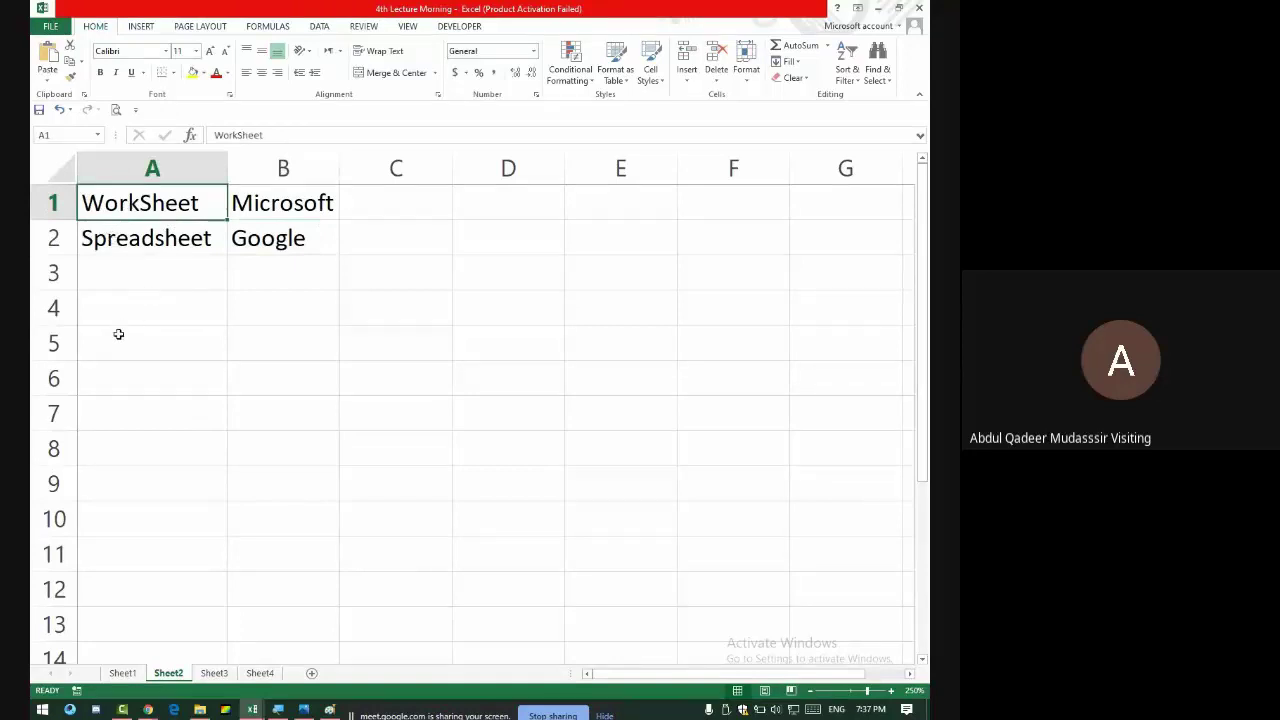
# - Browse Sheet3 and Sheet4, then come back to Sheet2
pyautogui.click(141, 263)
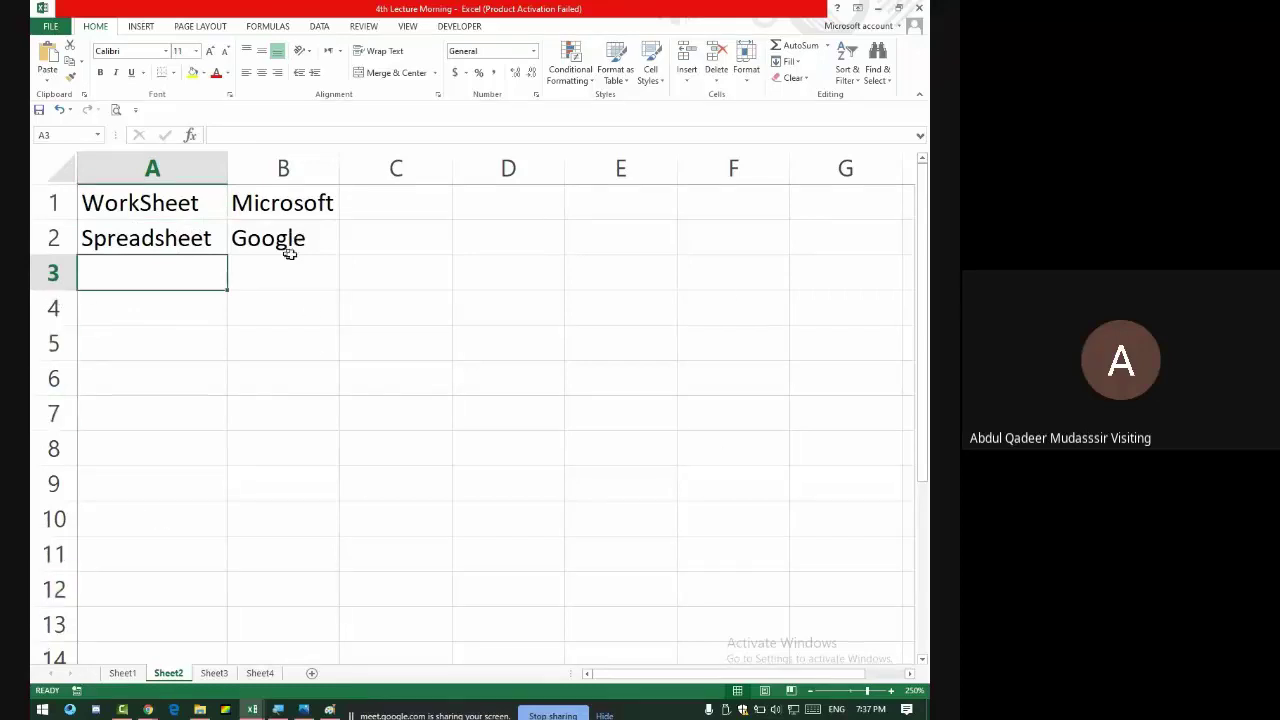
pyautogui.moveTo(201, 314); pyautogui.dragTo(600, 485)
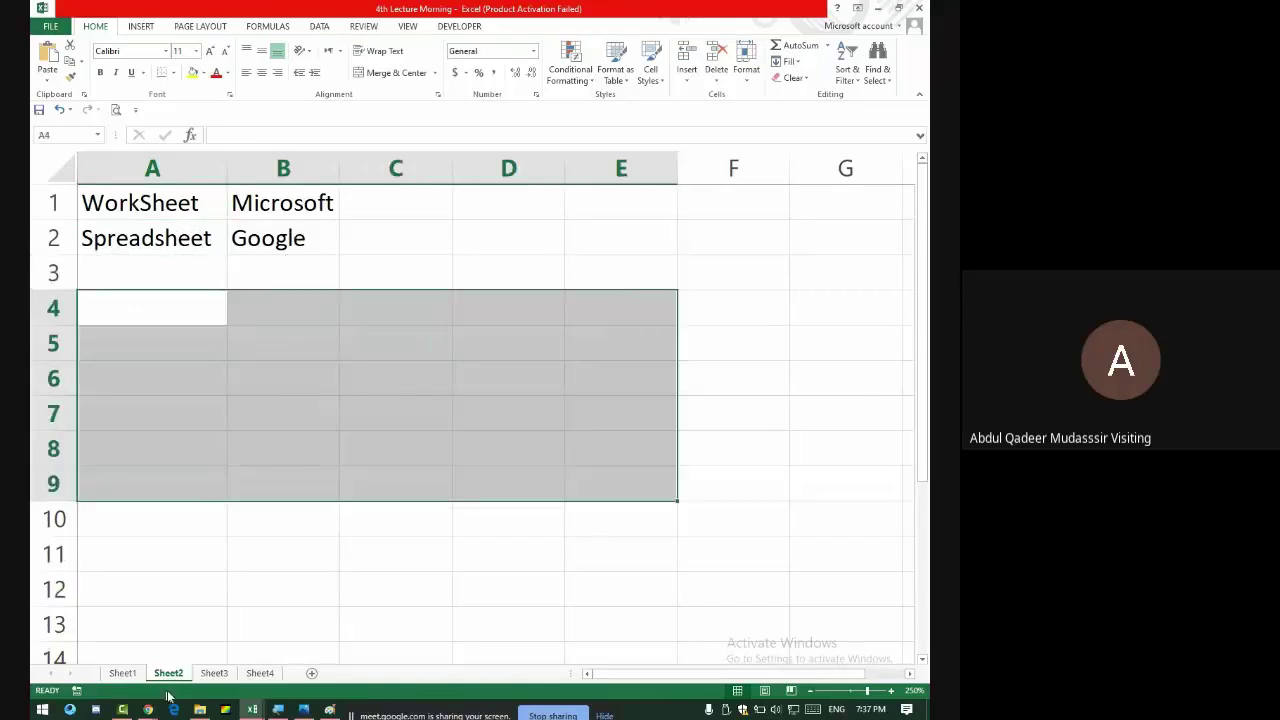
pyautogui.click(214, 673)
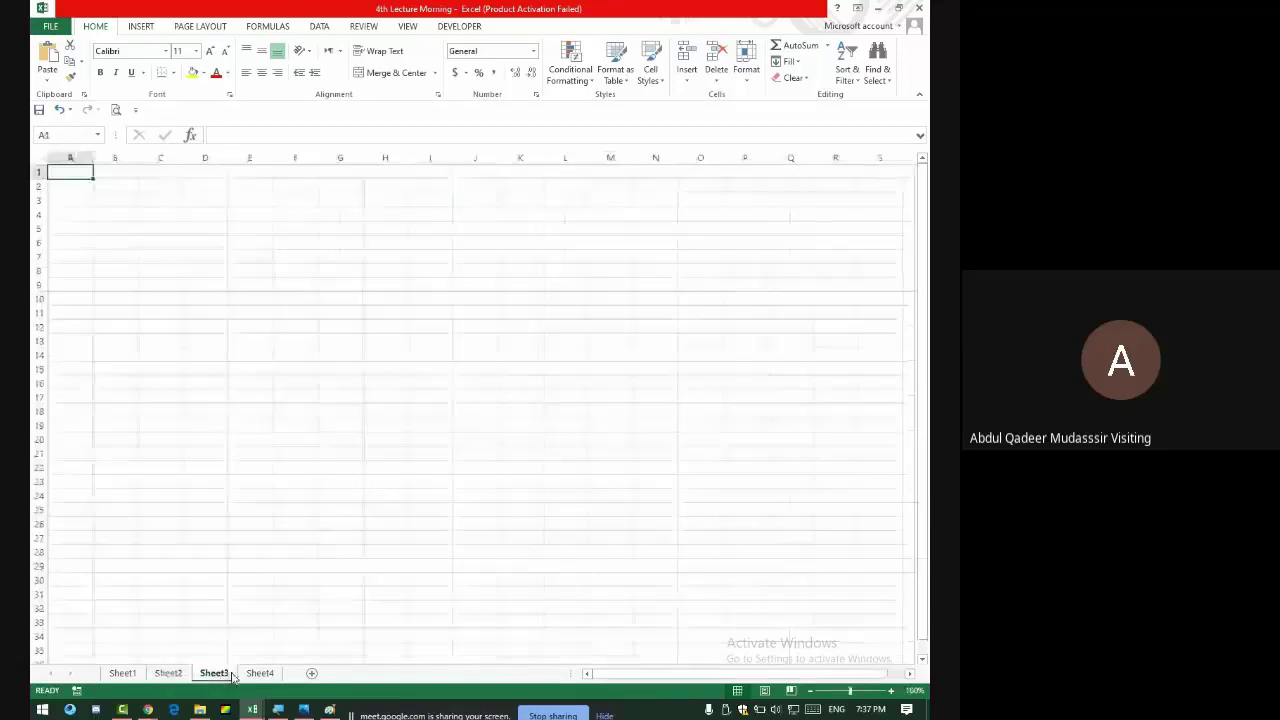
pyautogui.click(260, 673)
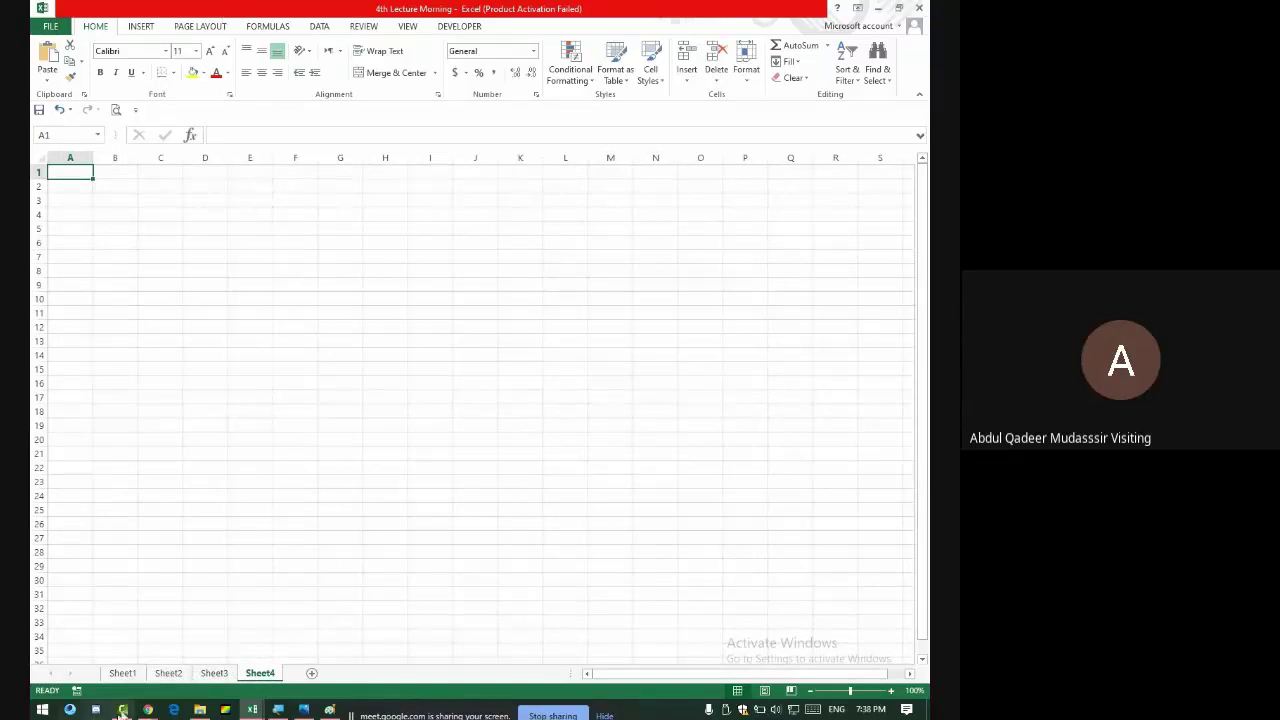
pyautogui.click(168, 673)
# - Enter Work Book in A3, correcting the typo
pyautogui.click(140, 278)
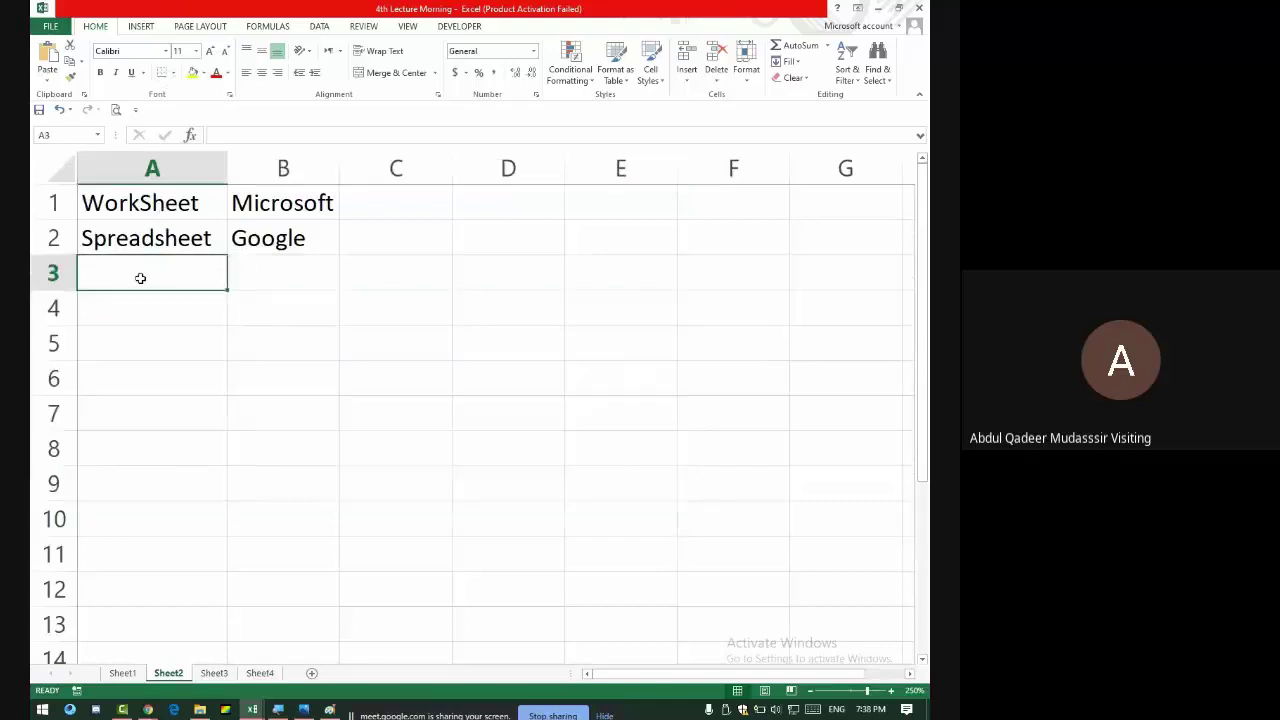
pyautogui.write('Work Bopo')
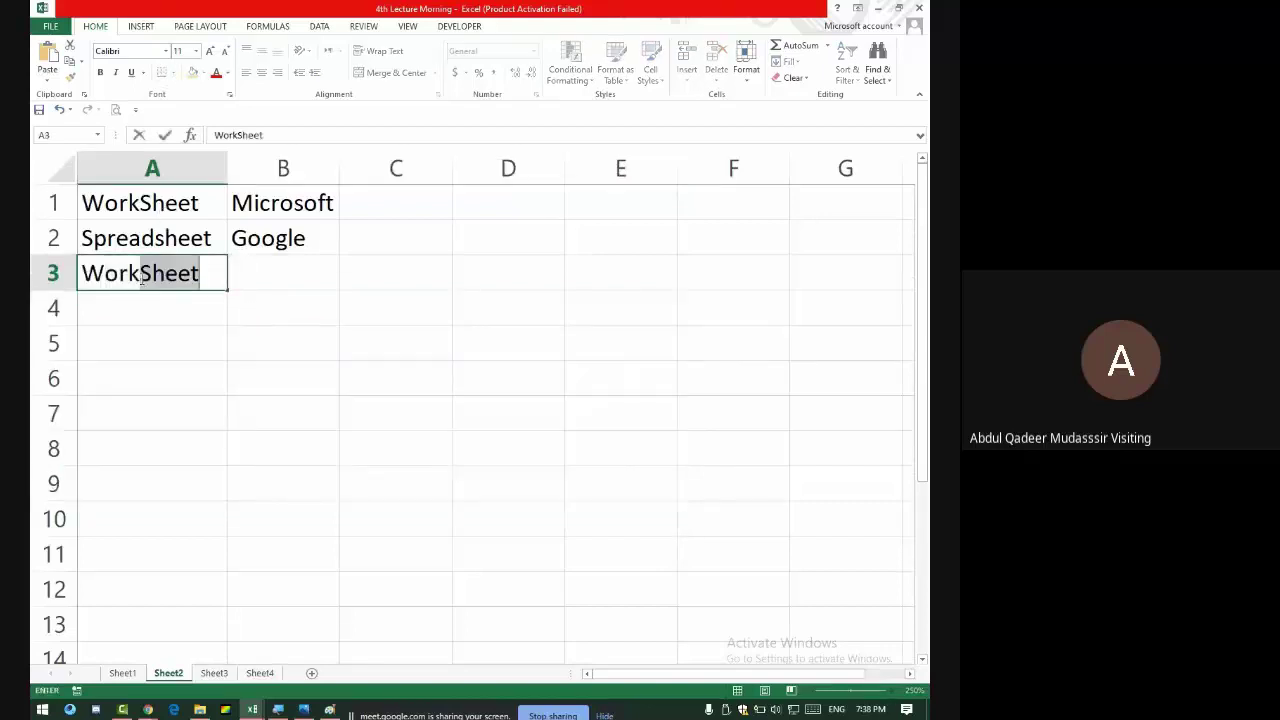
pyautogui.press('BackSpace')
pyautogui.press('BackSpace')
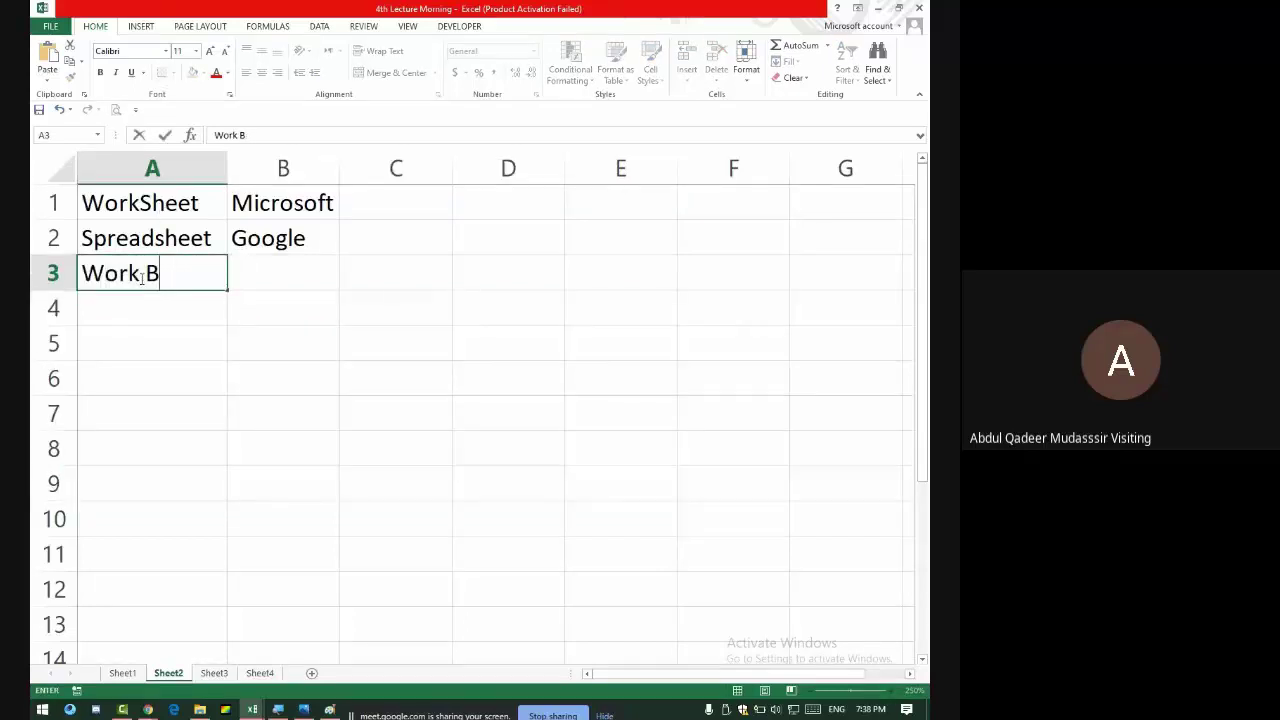
pyautogui.press('BackSpace')
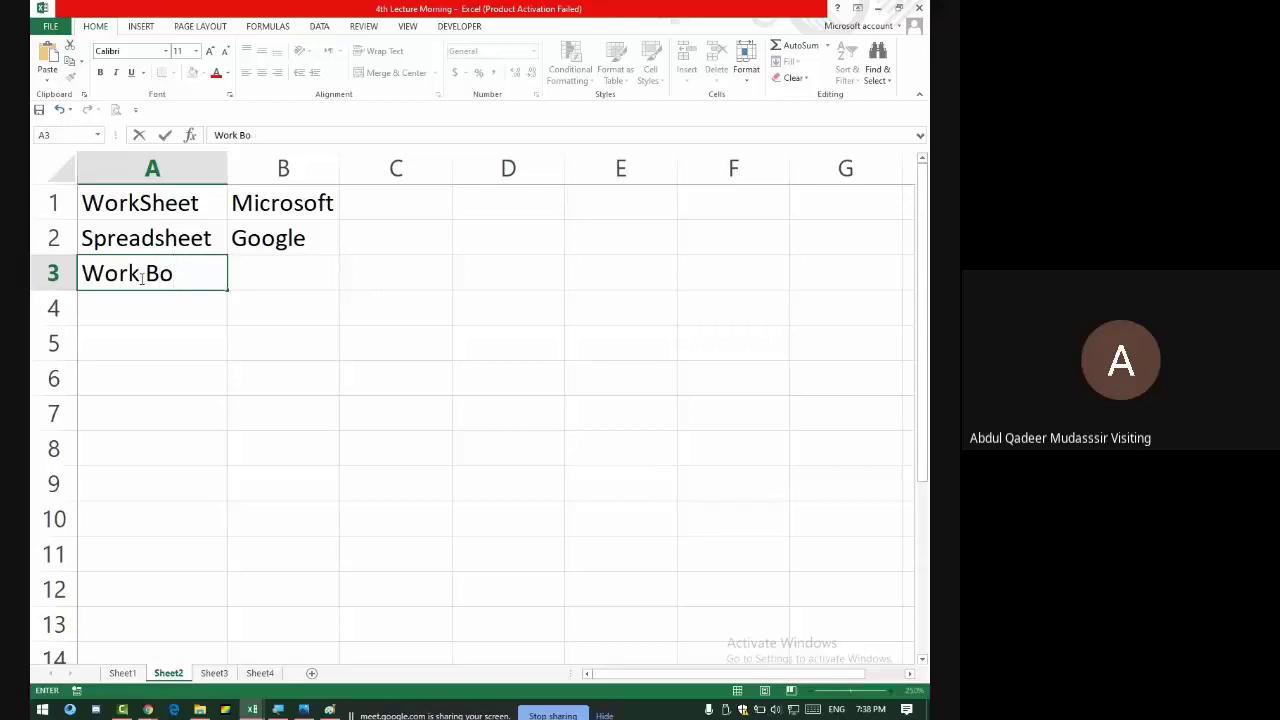
pyautogui.write('ok')
pyautogui.press('Tab')
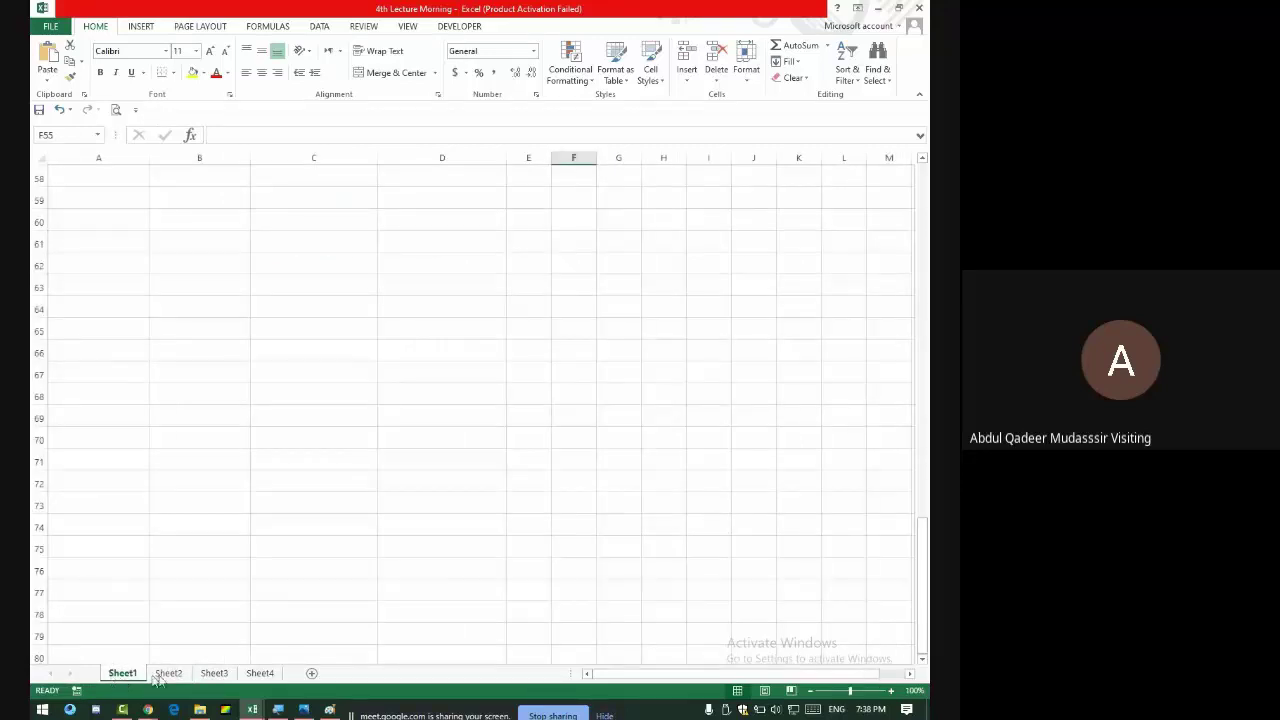
# - Glance at Sheet3 and return to Sheet2
pyautogui.click(165, 675)
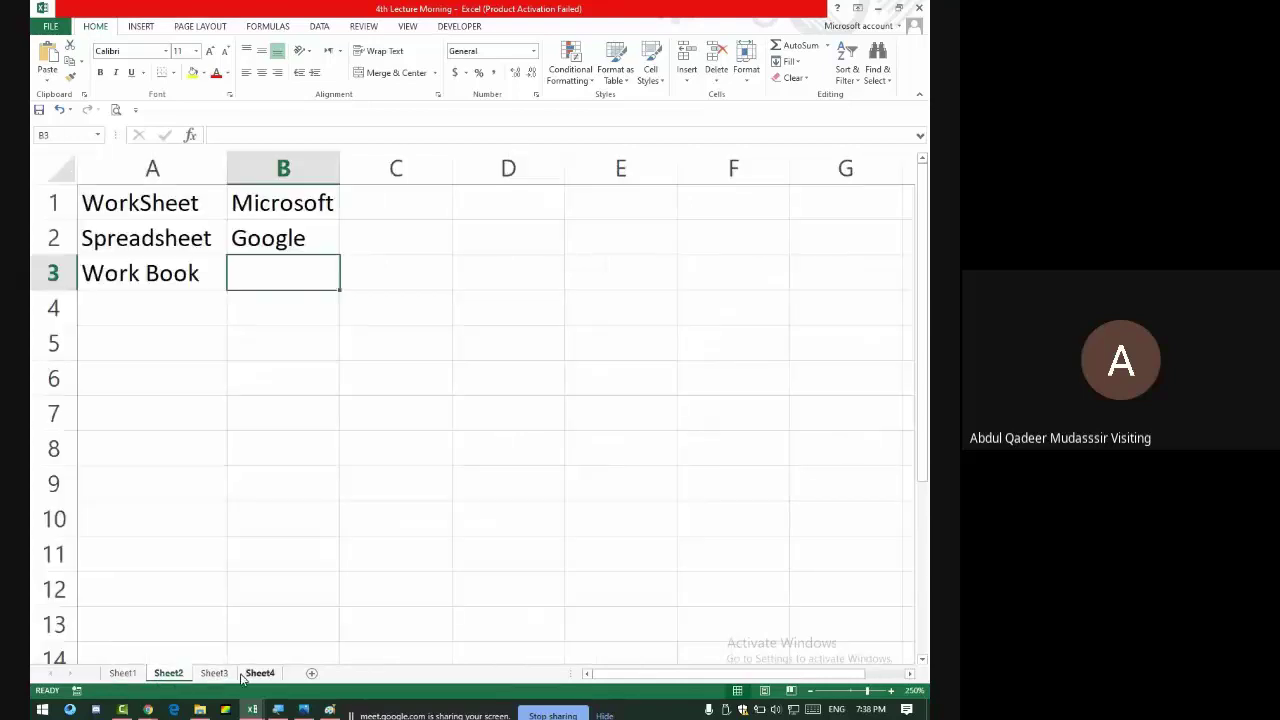
pyautogui.click(224, 676)
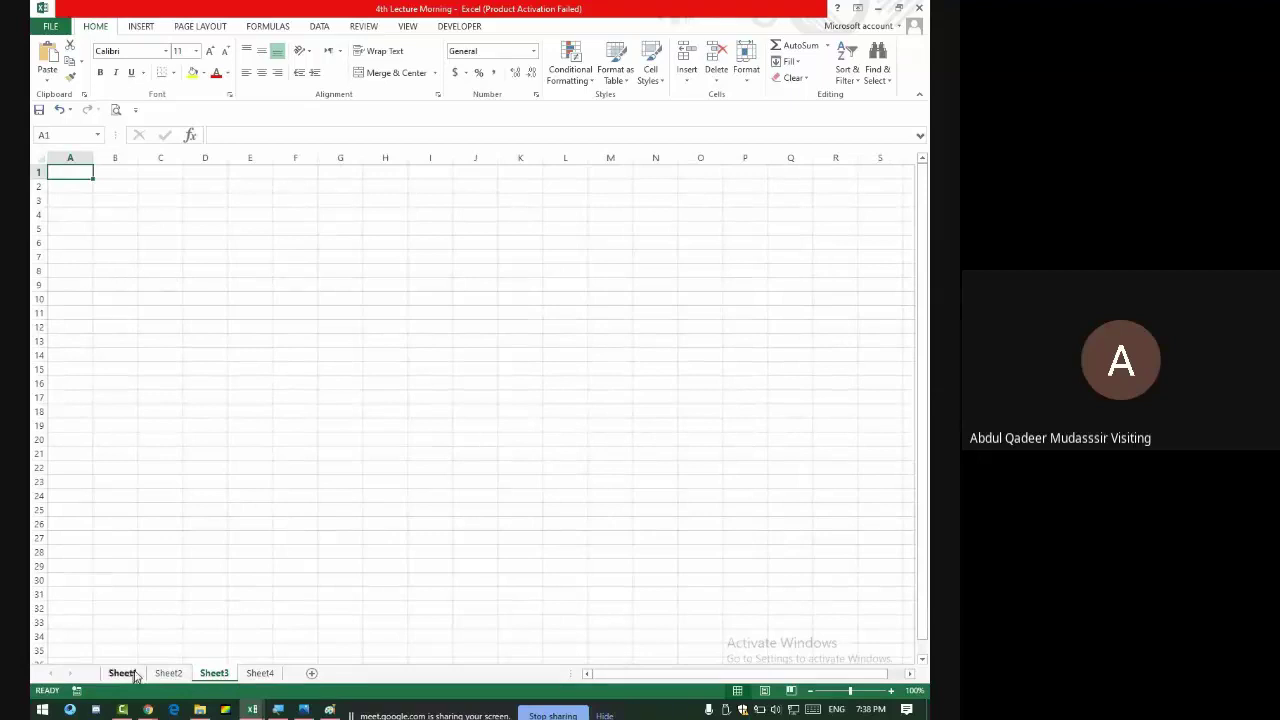
pyautogui.click(168, 660)
pyautogui.click(170, 676)
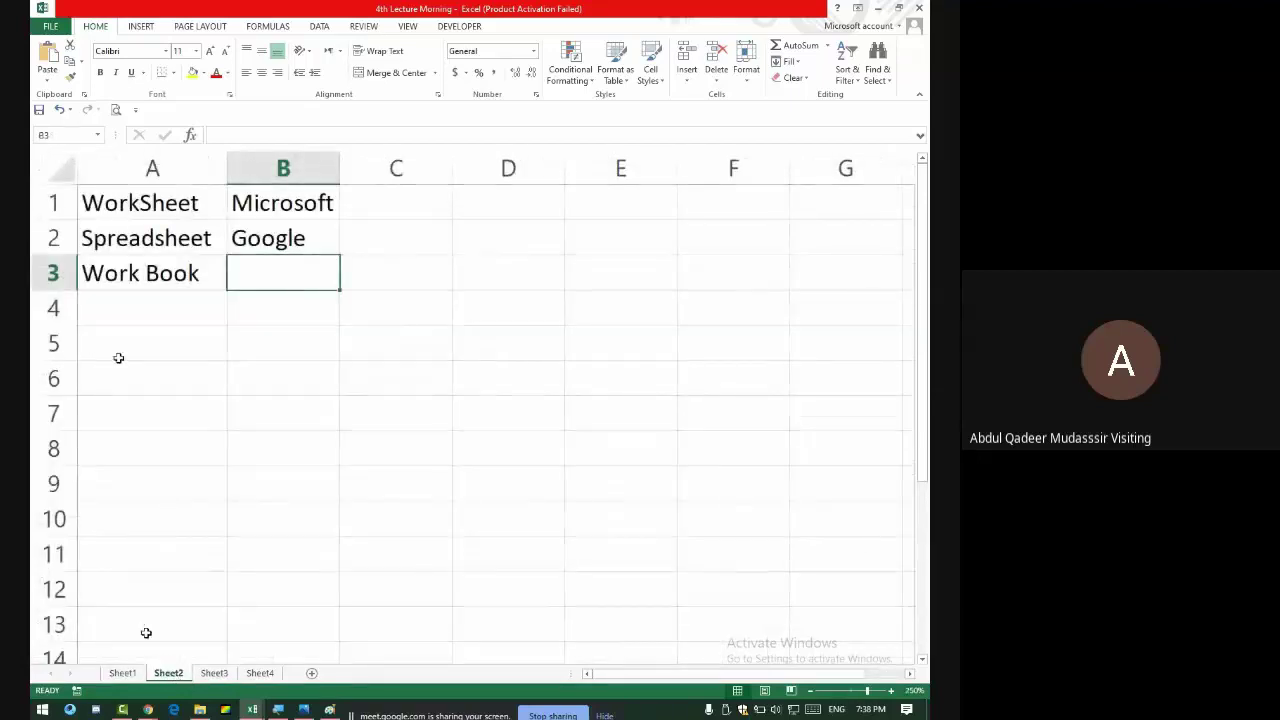
pyautogui.hotkey('alt', 'Tab')
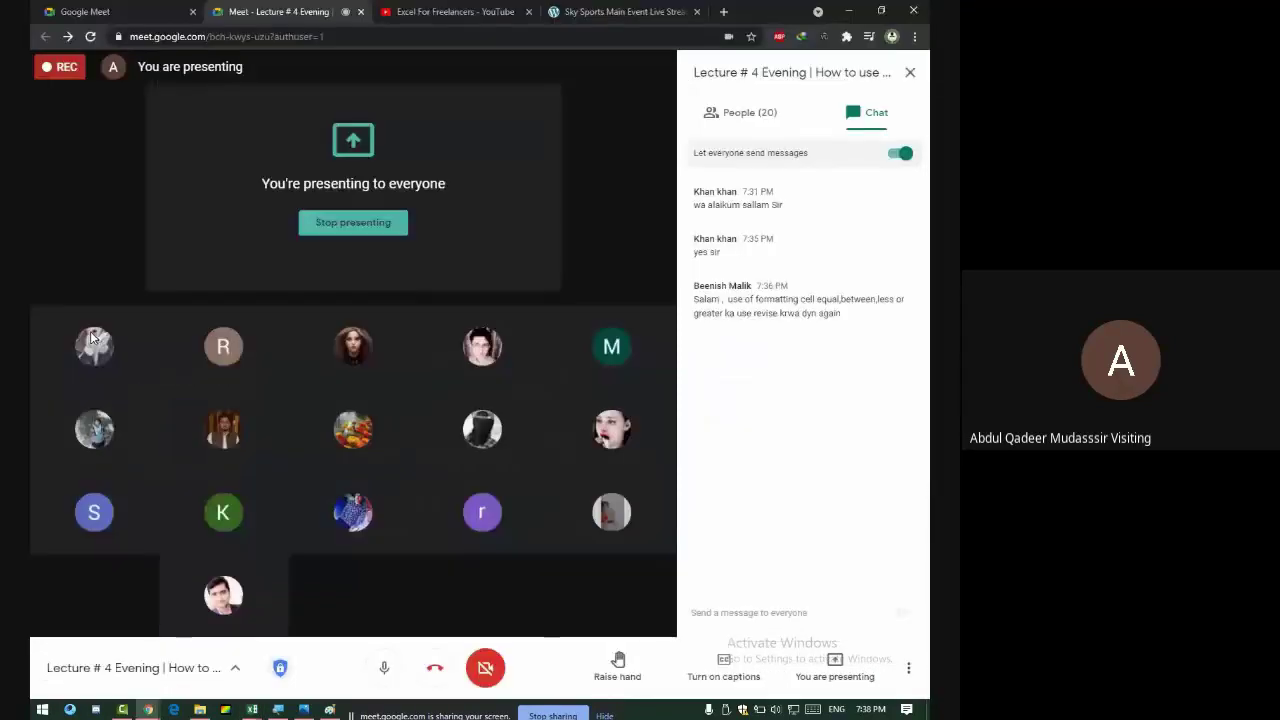
pyautogui.hotkey('alt', 'Tab')
pyautogui.scroll(-13, 525, 357)
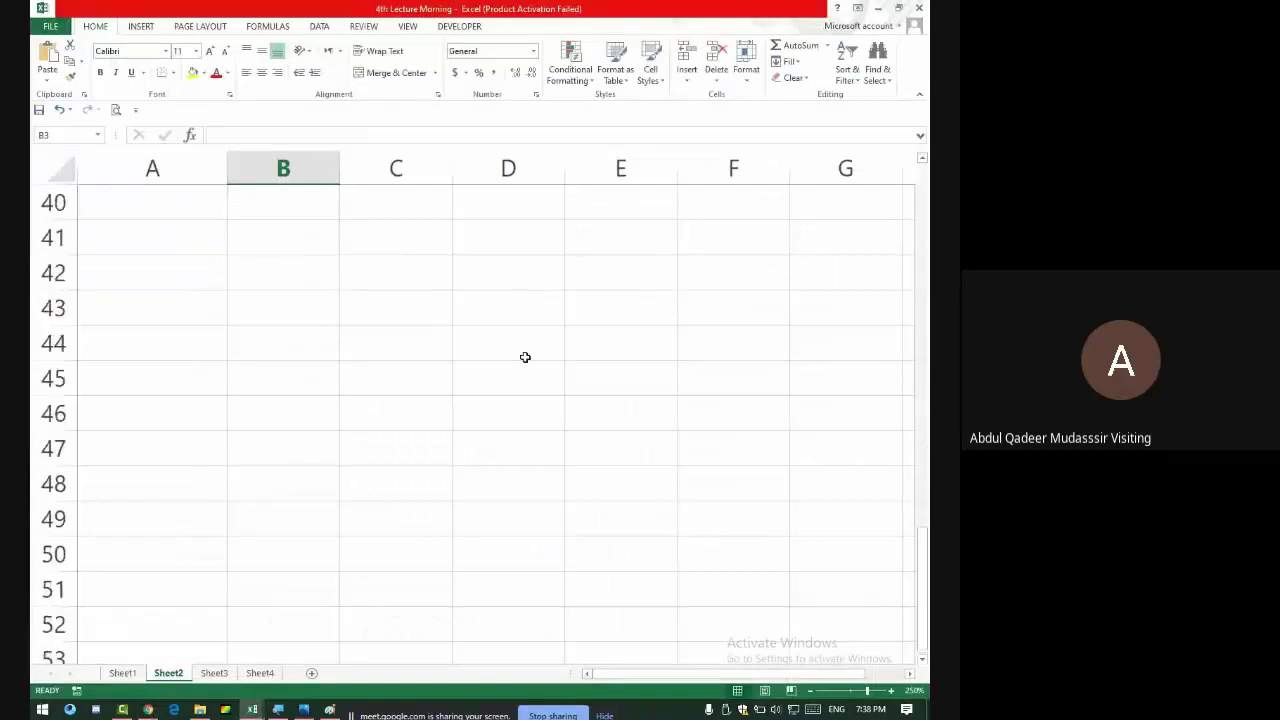
pyautogui.scroll(-5, 271, 537)
pyautogui.click(122, 673)
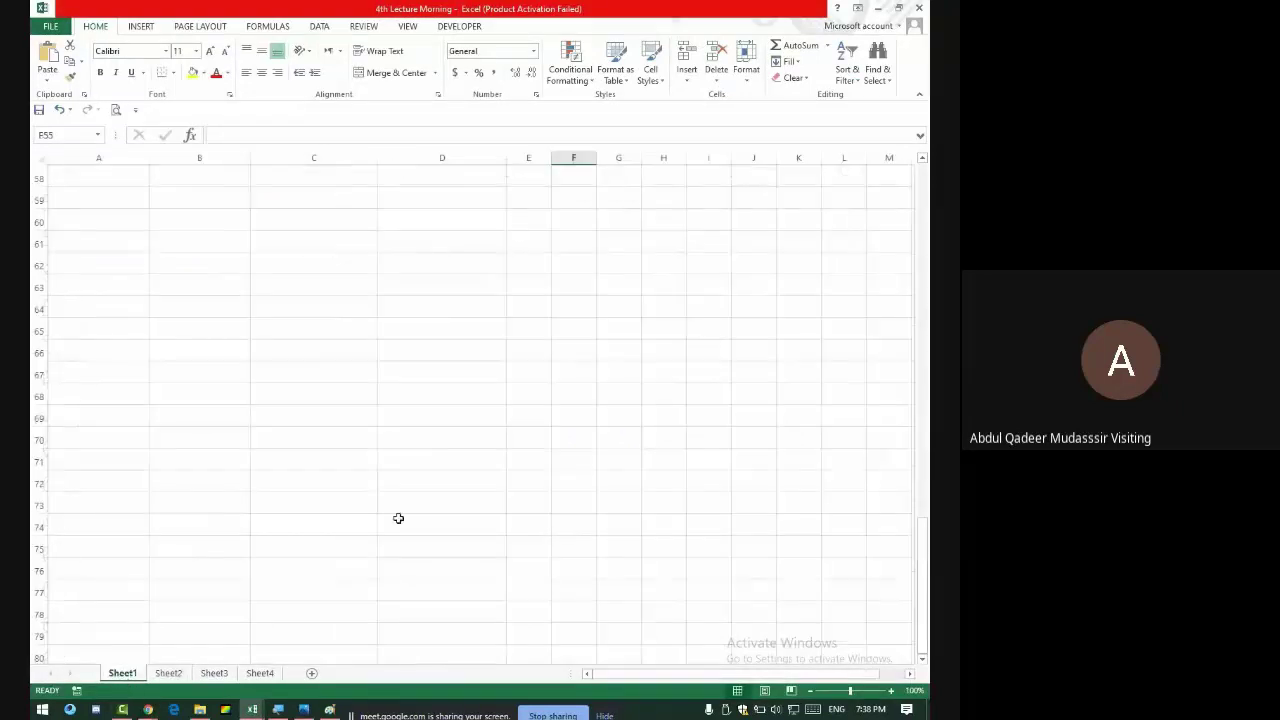
pyautogui.scroll(-1, 589, 379)
pyautogui.scroll(5, 589, 379)
pyautogui.moveTo(572, 402); pyautogui.dragTo(600, 414)
pyautogui.click(563, 396)
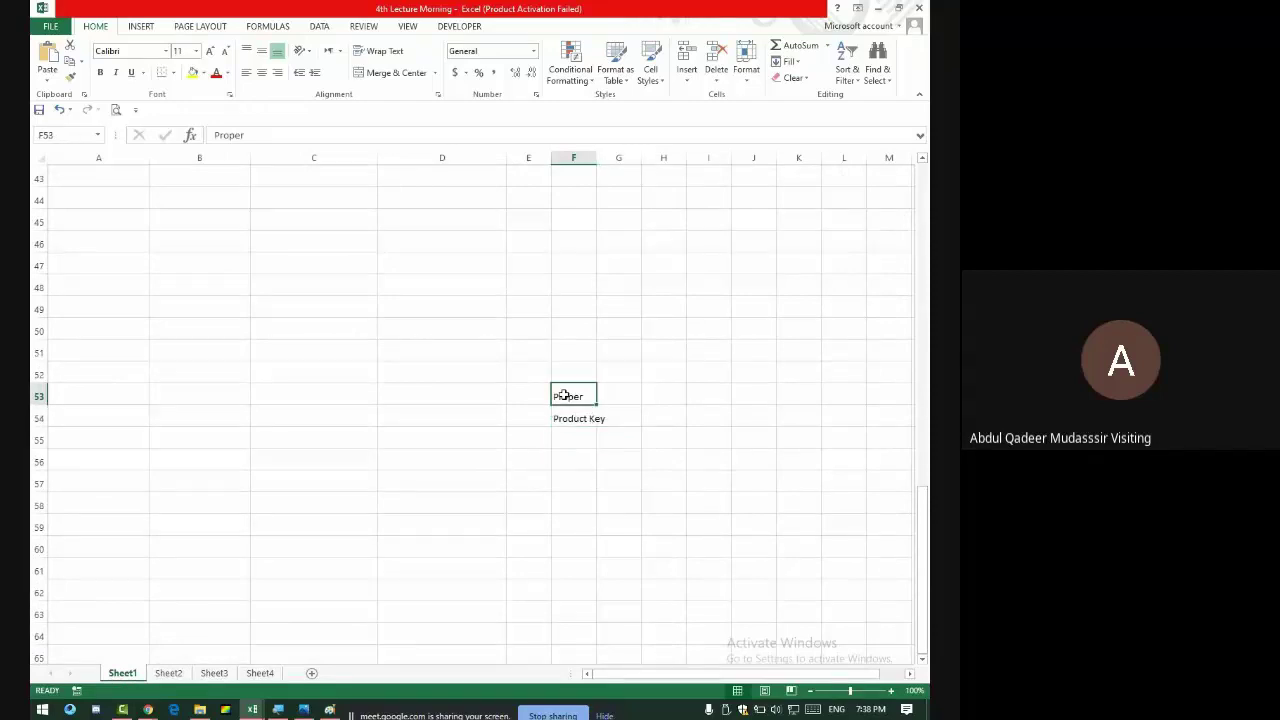
pyautogui.hotkey('alt', 'Tab')
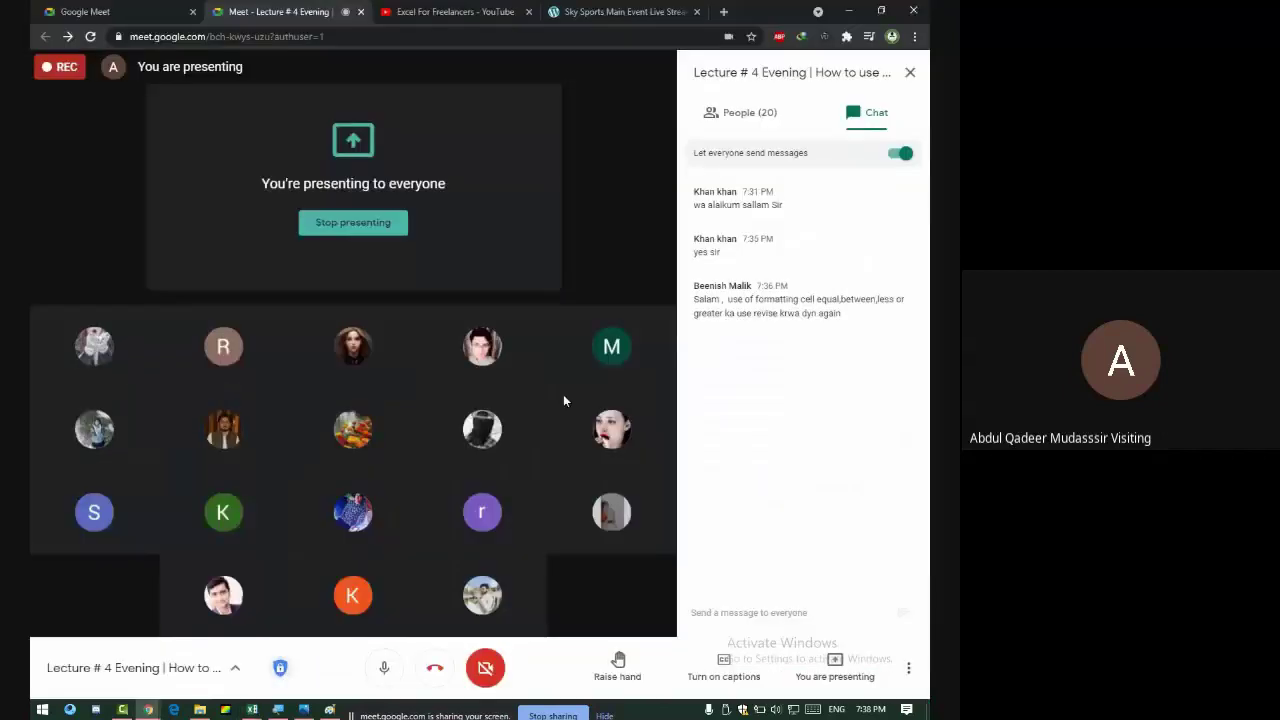
pyautogui.hotkey('alt', 'Tab')
pyautogui.rightClick(484, 373)
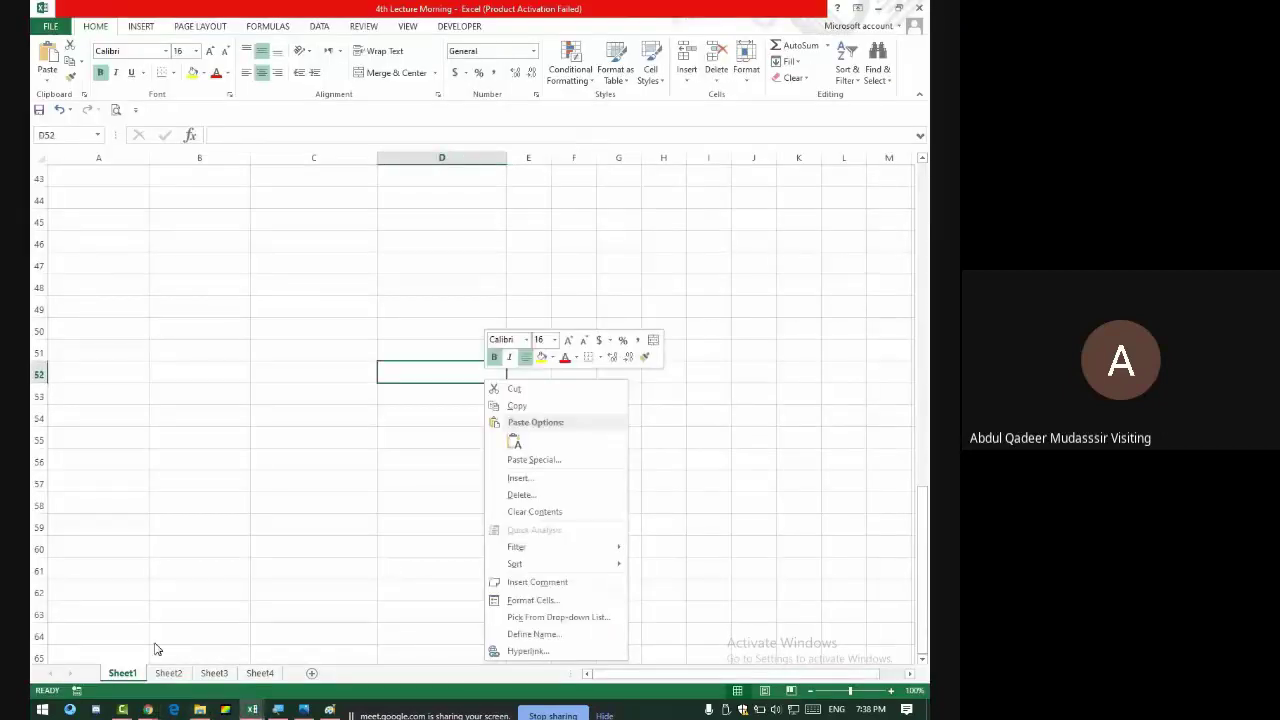
pyautogui.click(171, 670)
pyautogui.click(173, 673)
pyautogui.scroll(18, 168, 318)
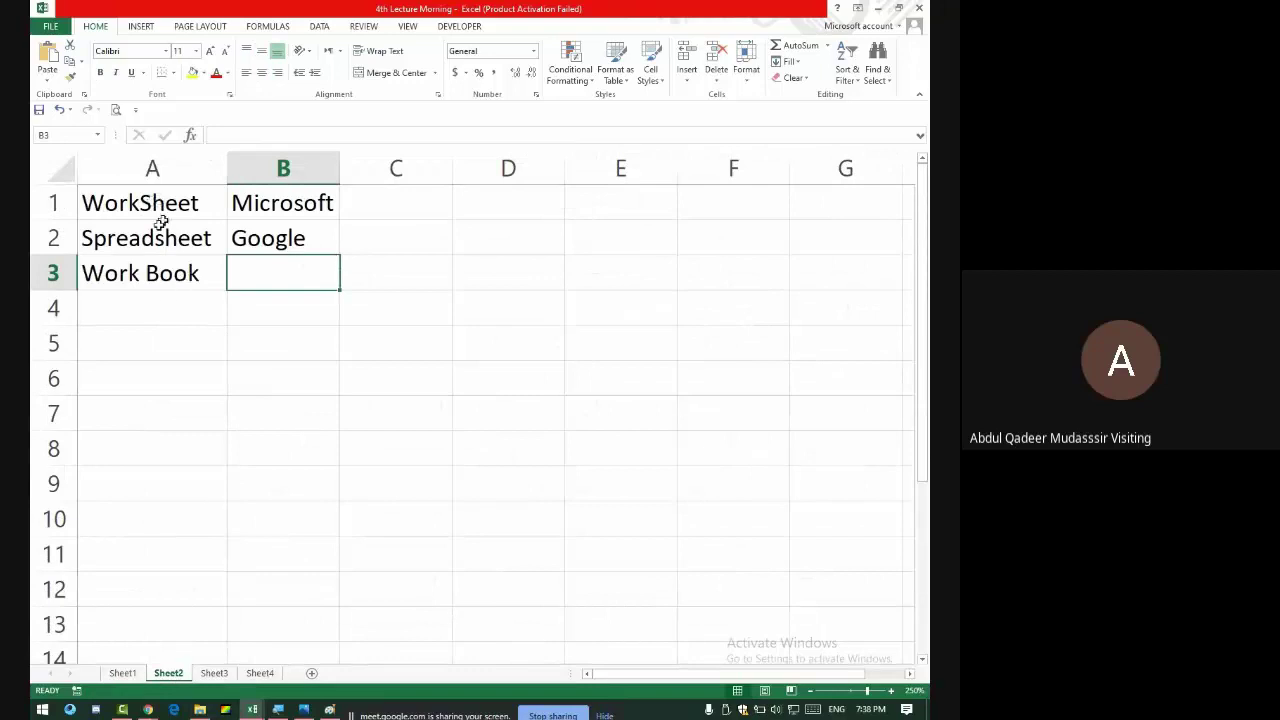
# - Clear column A, type a first name in A1 and fill it down to row 34
pyautogui.moveTo(160, 205); pyautogui.dragTo(181, 304)
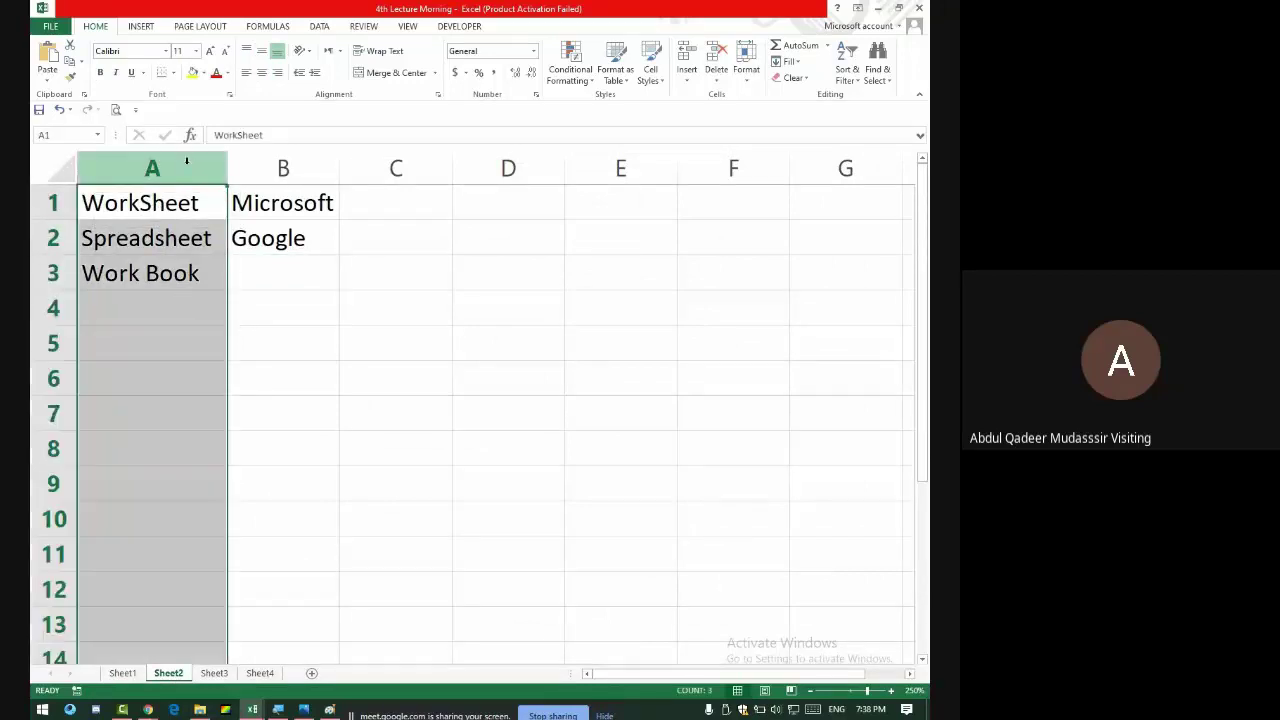
pyautogui.press('Delete')
pyautogui.click(97, 198)
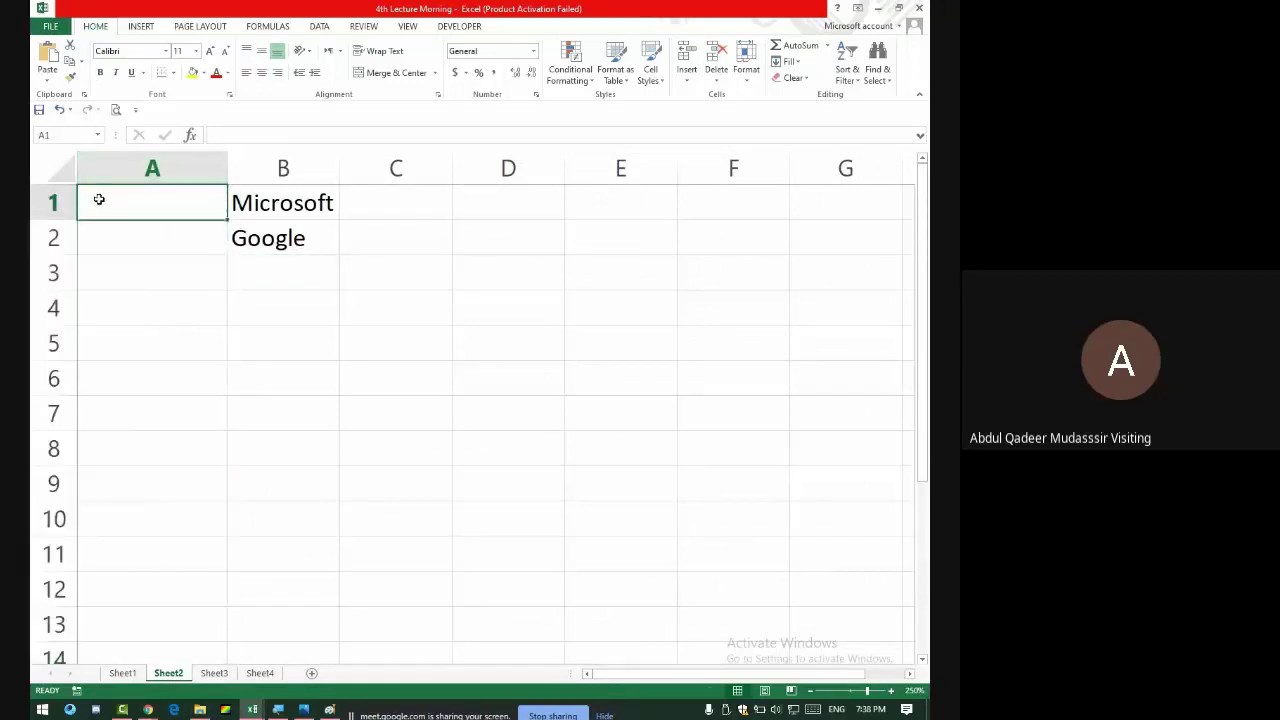
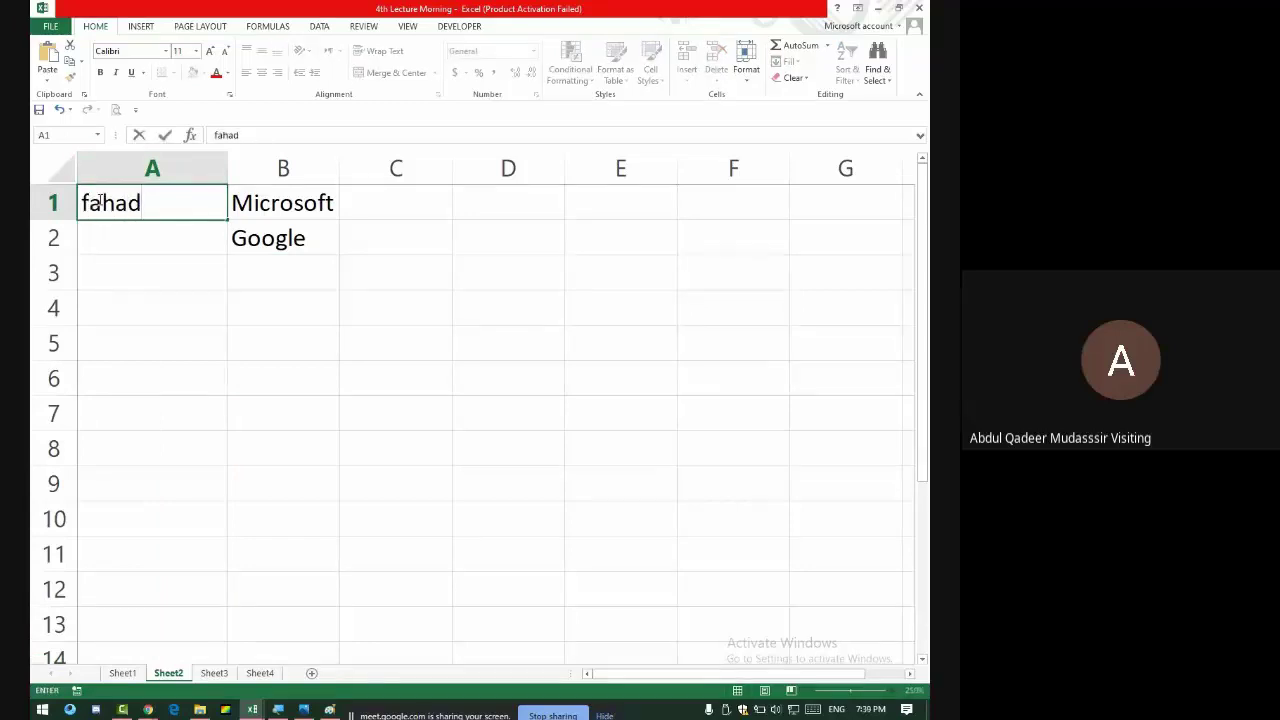
pyautogui.moveTo(229, 218); pyautogui.dragTo(240, 592)
pyautogui.scroll(7, 246, 505)
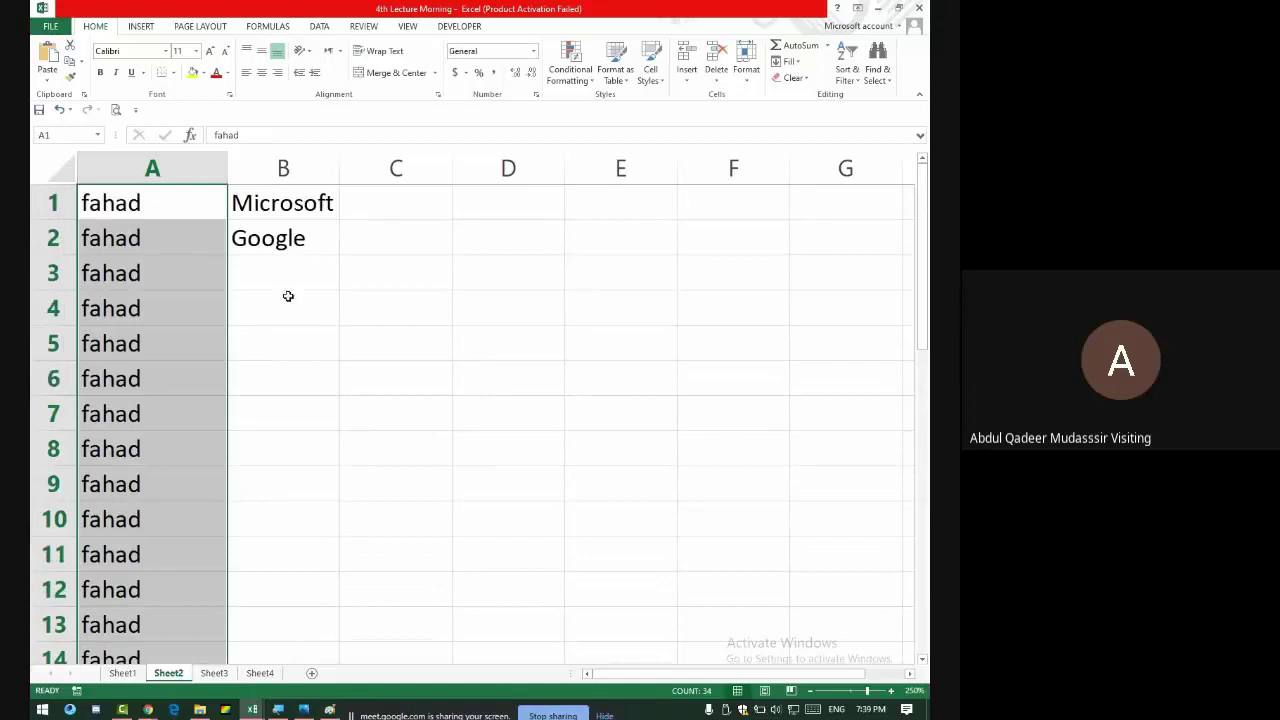
pyautogui.moveTo(293, 205); pyautogui.dragTo(298, 199)
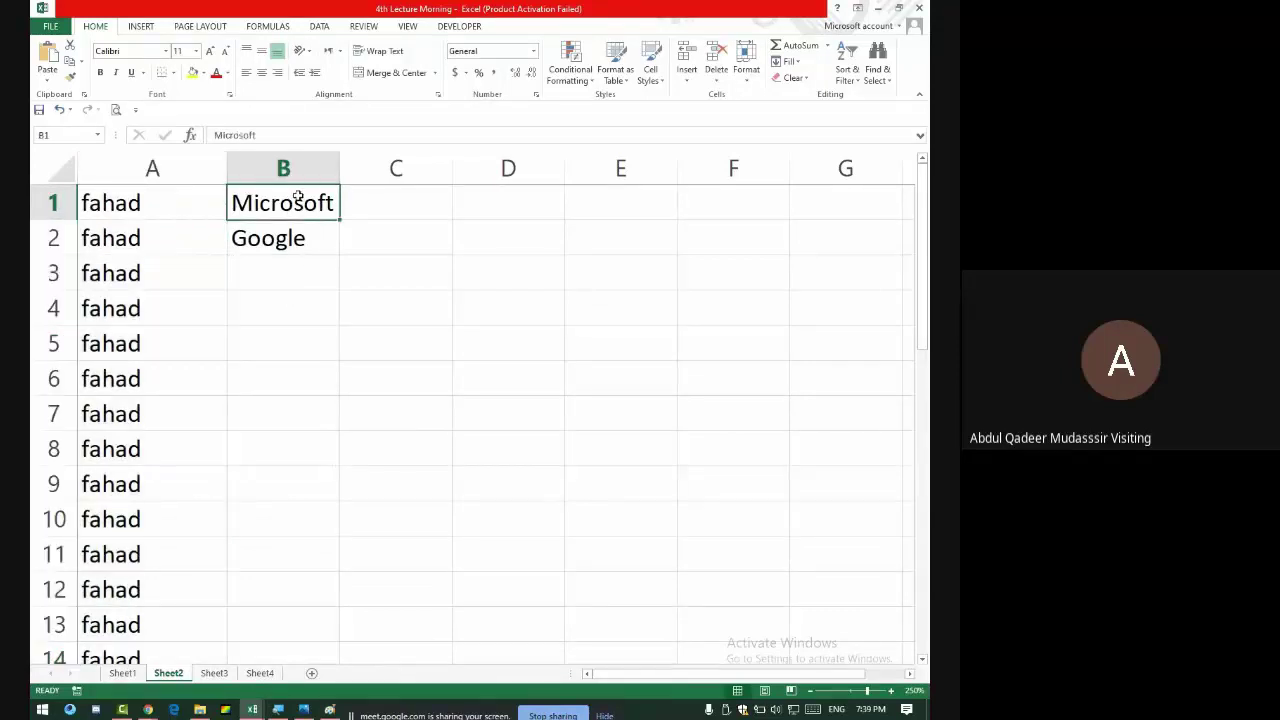
# - Extend A1 to the person's full lowercase name and fill it down to row 34
pyautogui.doubleClick(157, 207)
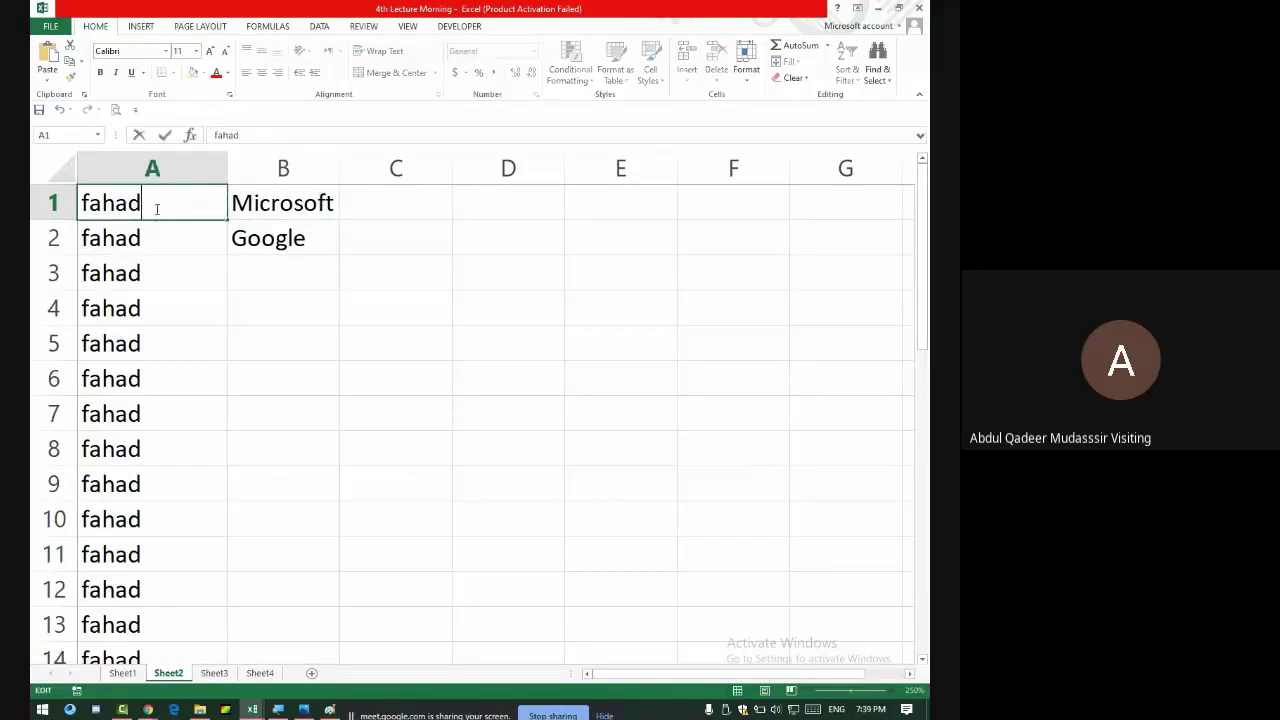
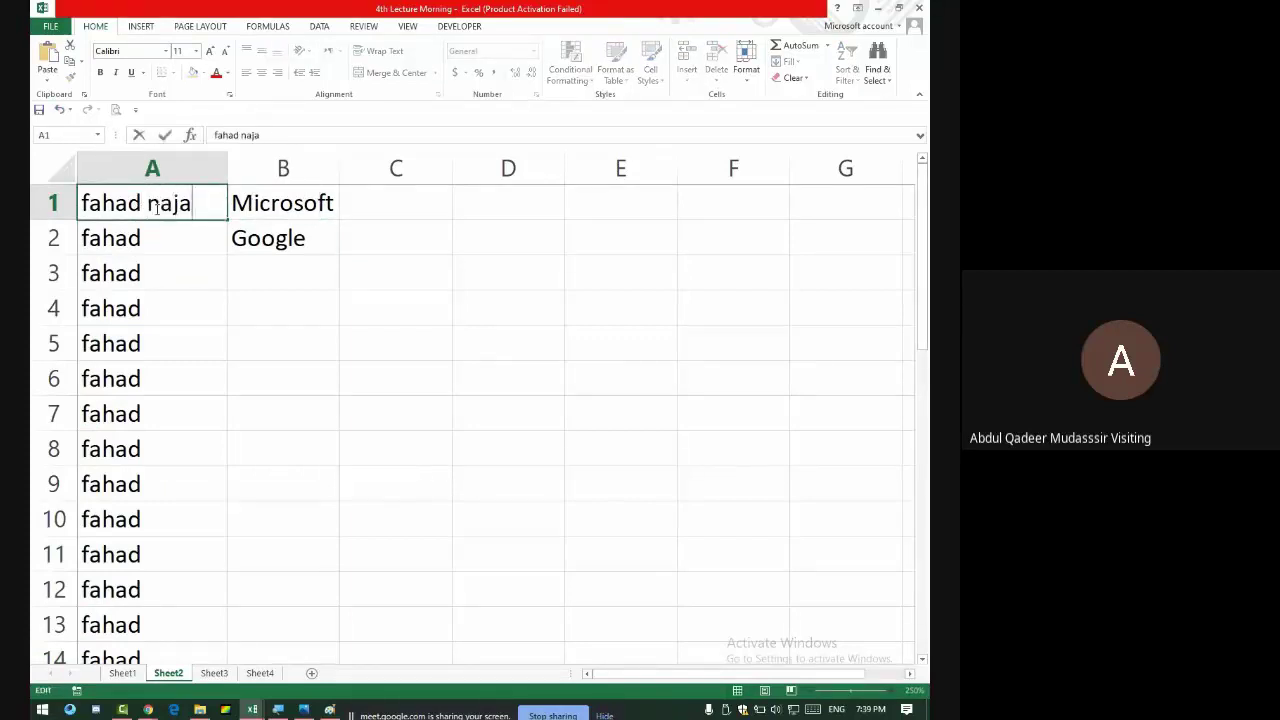
pyautogui.press('Return')
pyautogui.click(155, 207)
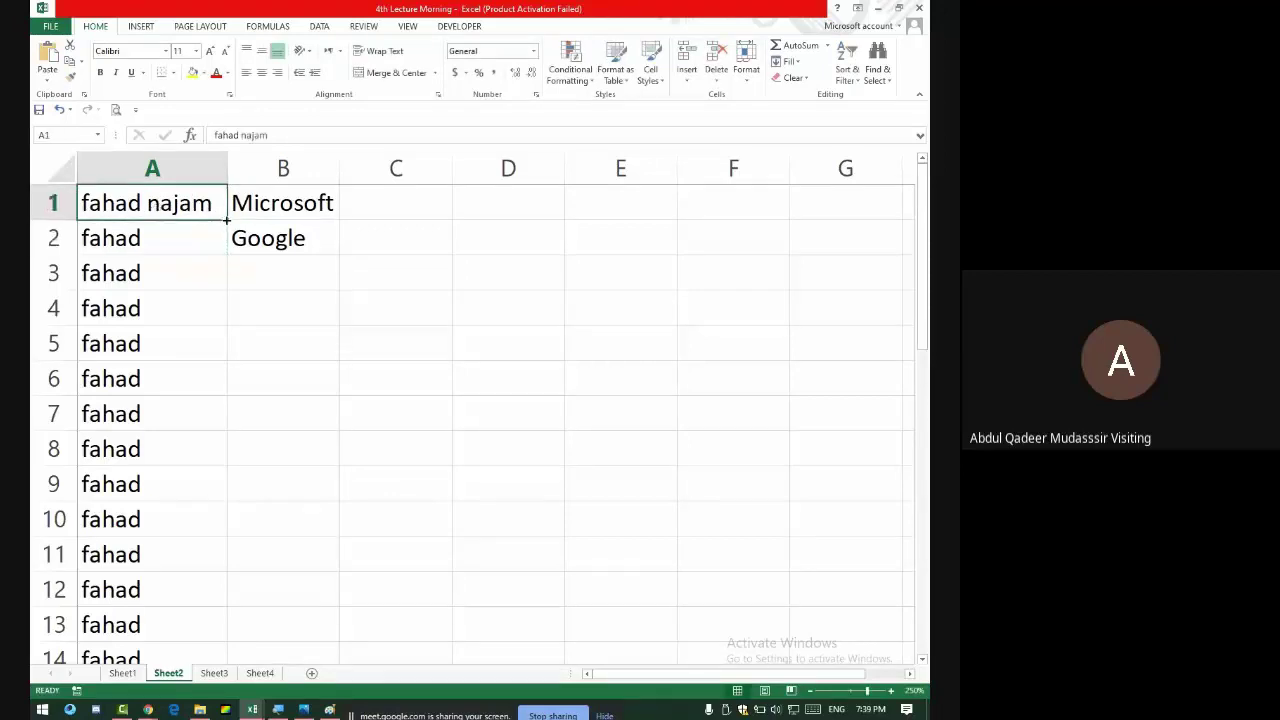
pyautogui.doubleClick(227, 220)
pyautogui.click(302, 205)
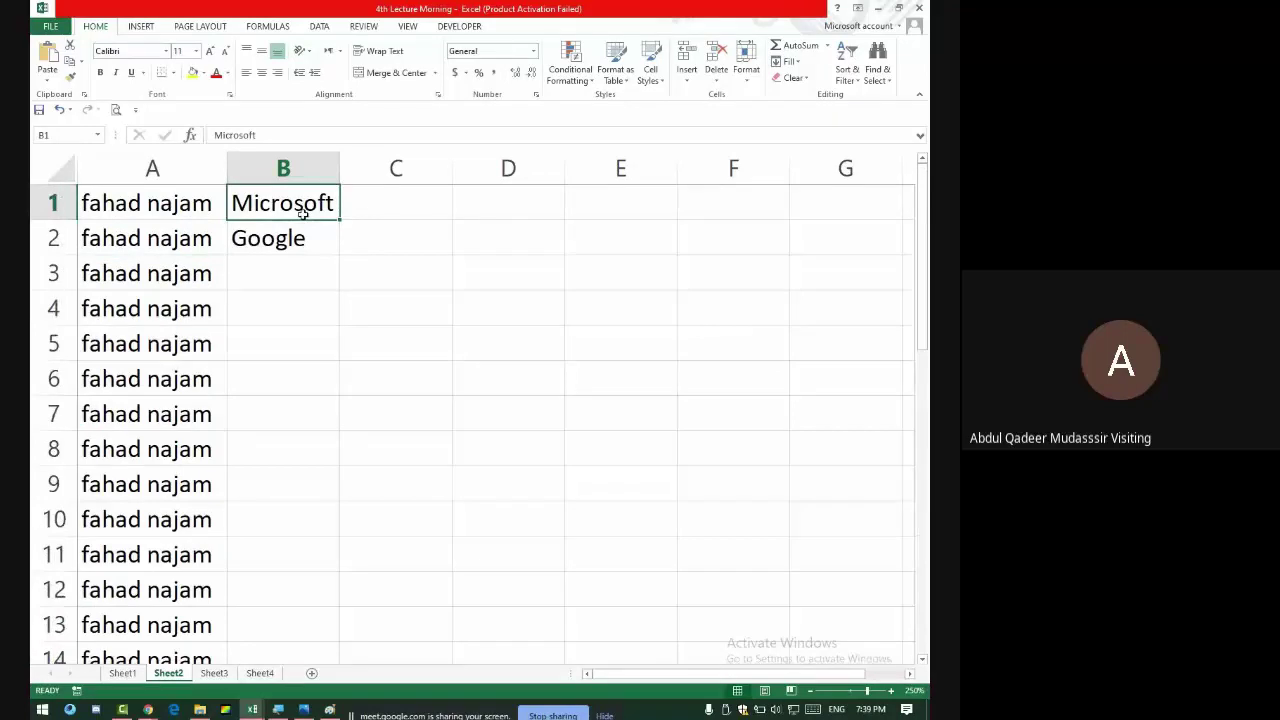
# - Enter =PROPER(A1) in B1 and fill it down to B34
pyautogui.write('=p')
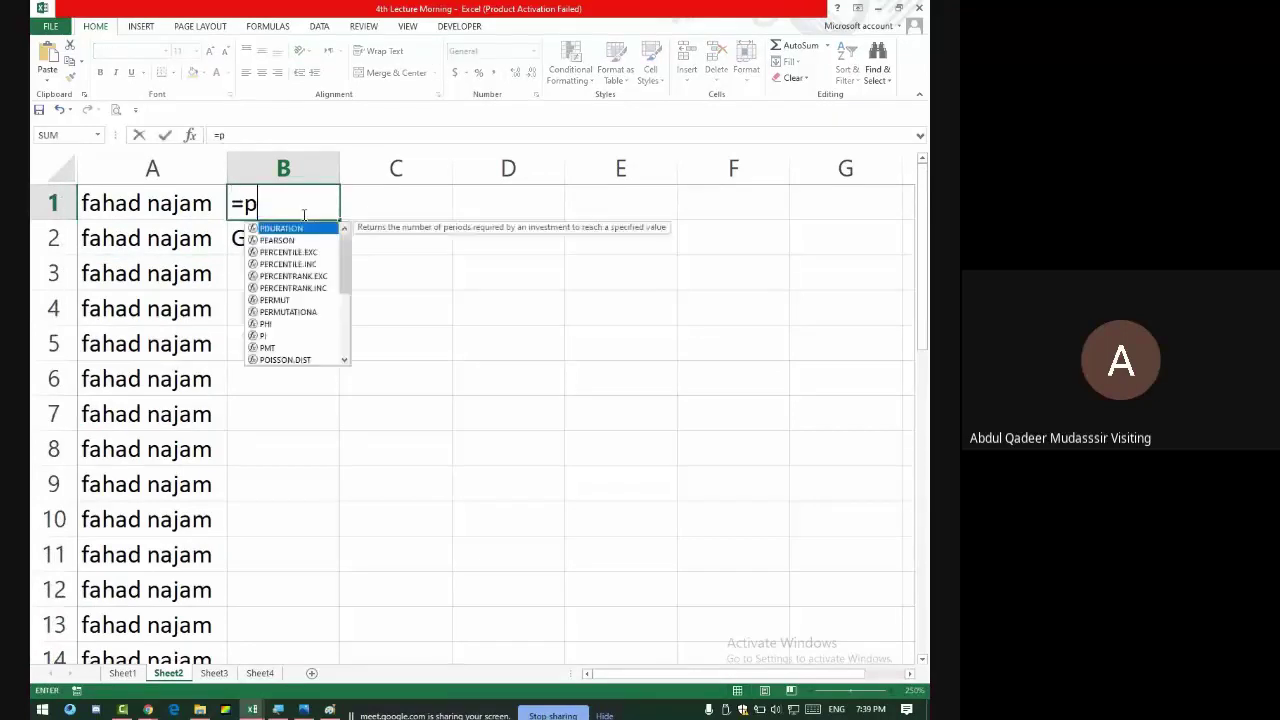
pyautogui.write('roper(')
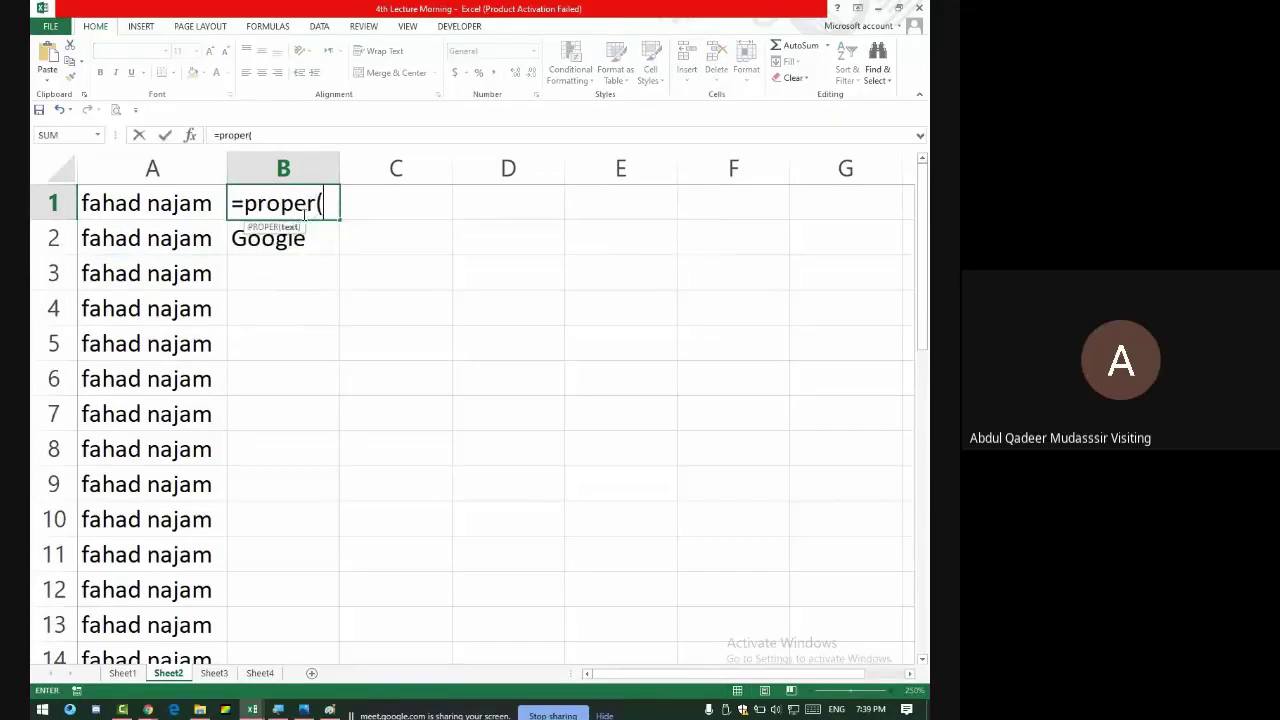
pyautogui.click(130, 202)
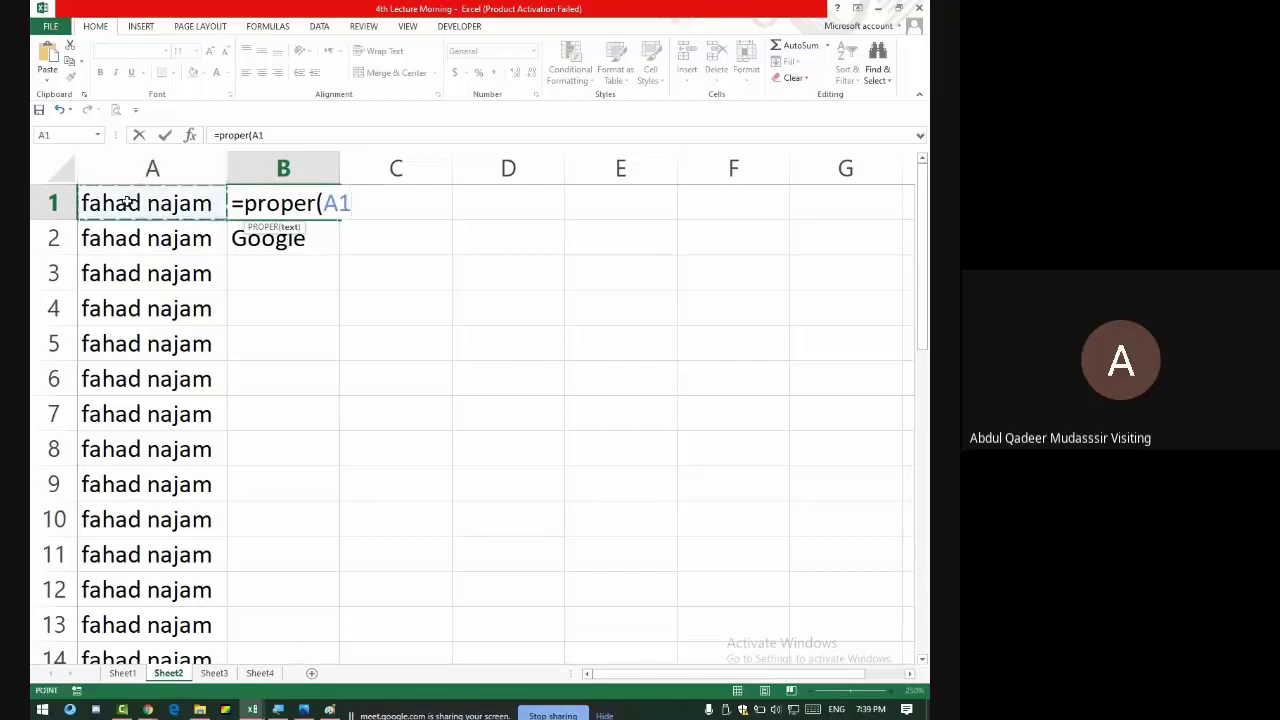
pyautogui.press('Return')
pyautogui.click(334, 212)
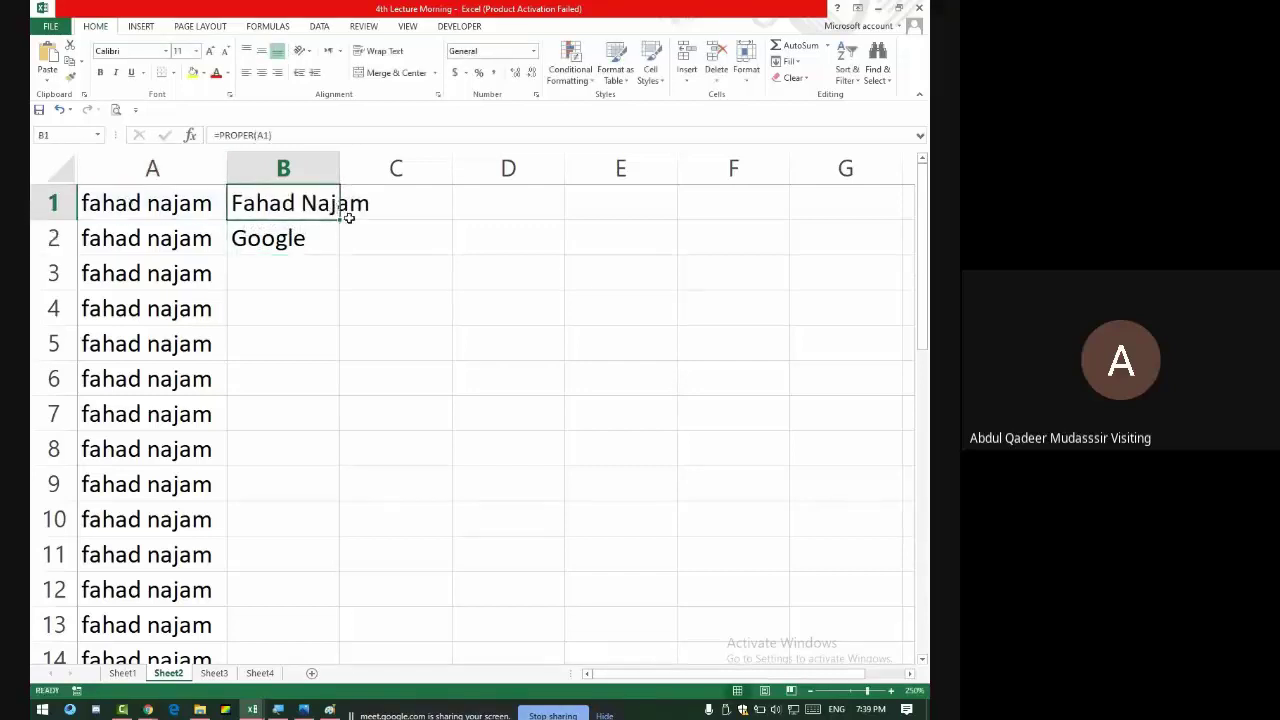
pyautogui.doubleClick(342, 219)
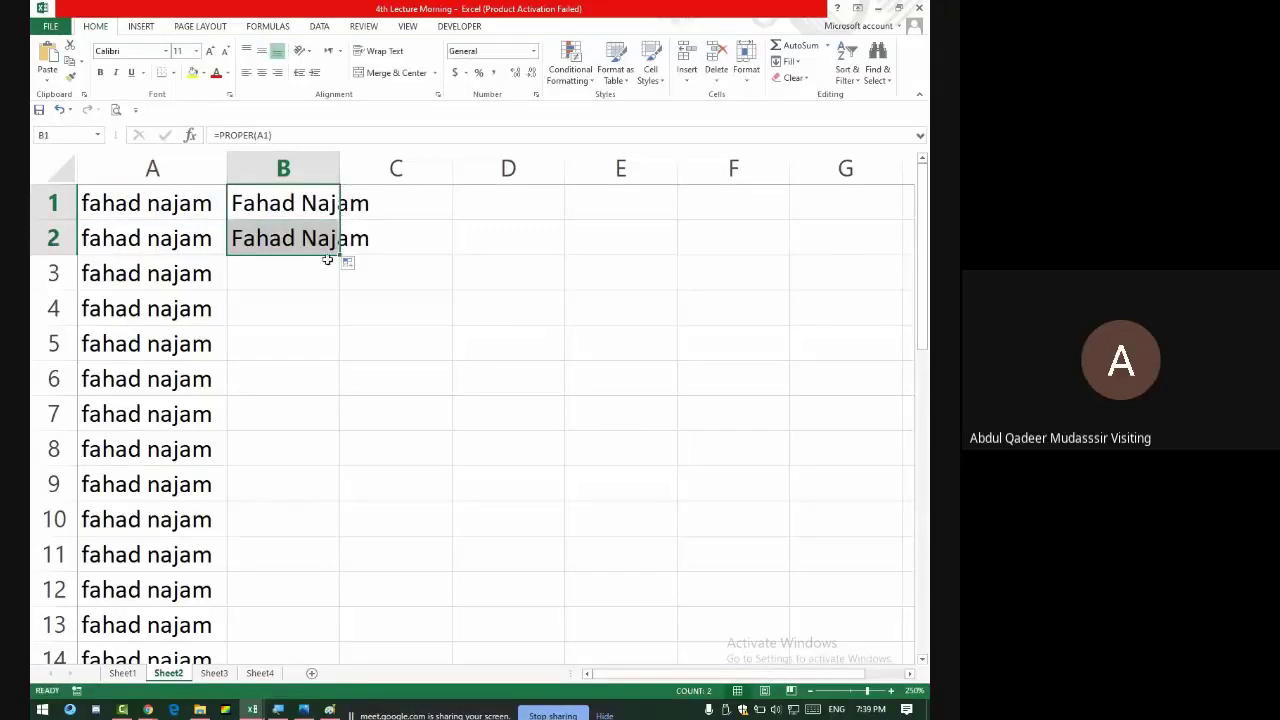
pyautogui.doubleClick(342, 257)
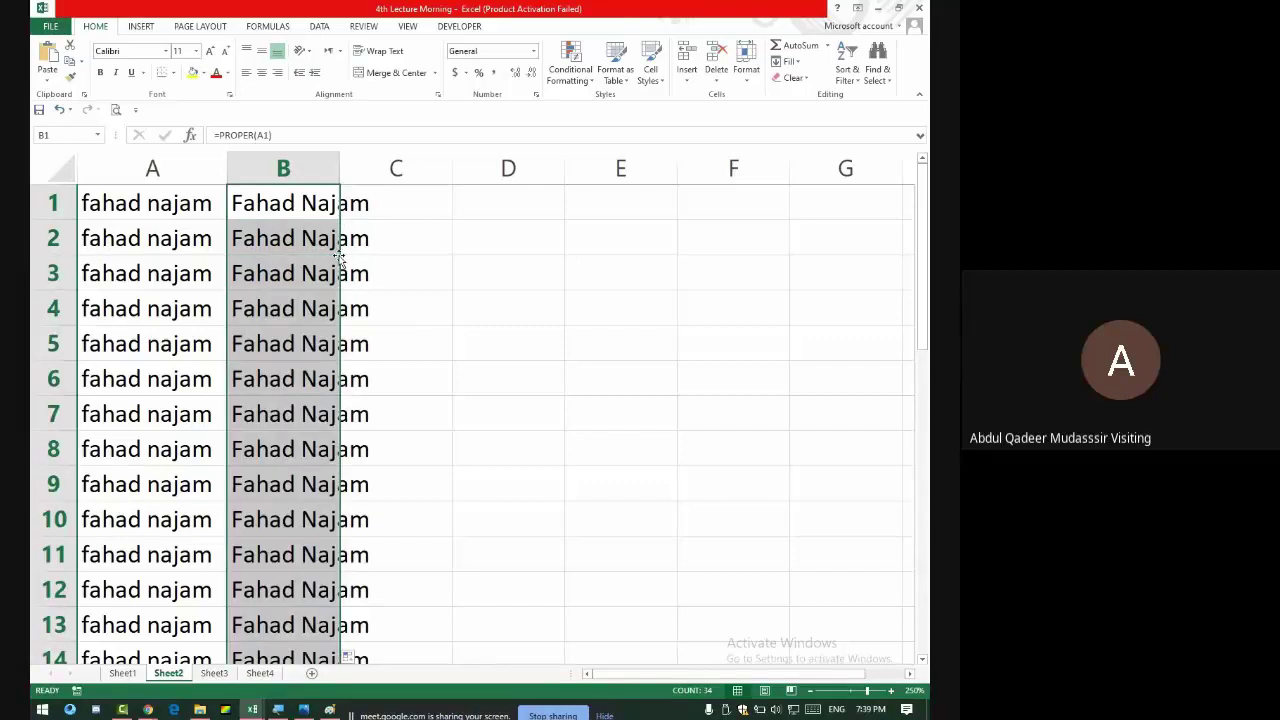
pyautogui.scroll(-14, 303, 308)
pyautogui.scroll(14, 303, 308)
pyautogui.scroll(-13, 305, 308)
pyautogui.scroll(5, 305, 308)
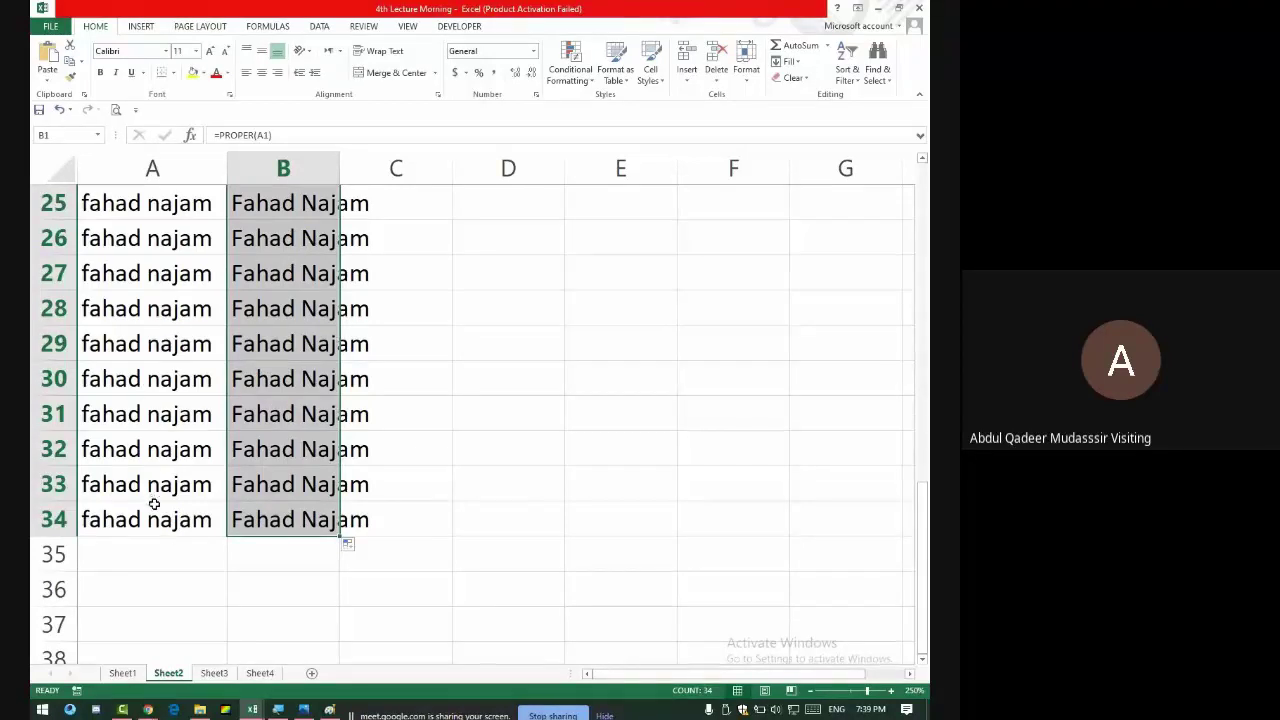
# - Copy B1:B34 and paste them as values over A1:A34
pyautogui.moveTo(151, 500); pyautogui.dragTo(175, 2)
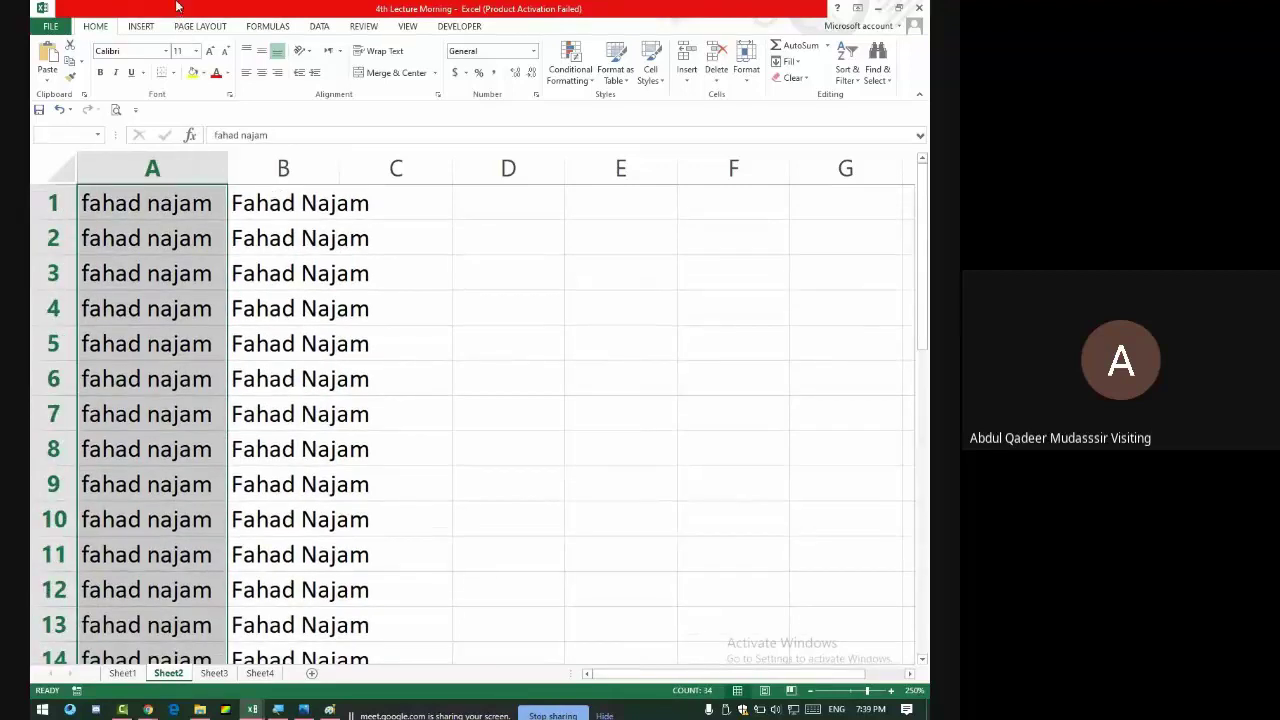
pyautogui.scroll(-3, 313, 460)
pyautogui.scroll(-10, 313, 460)
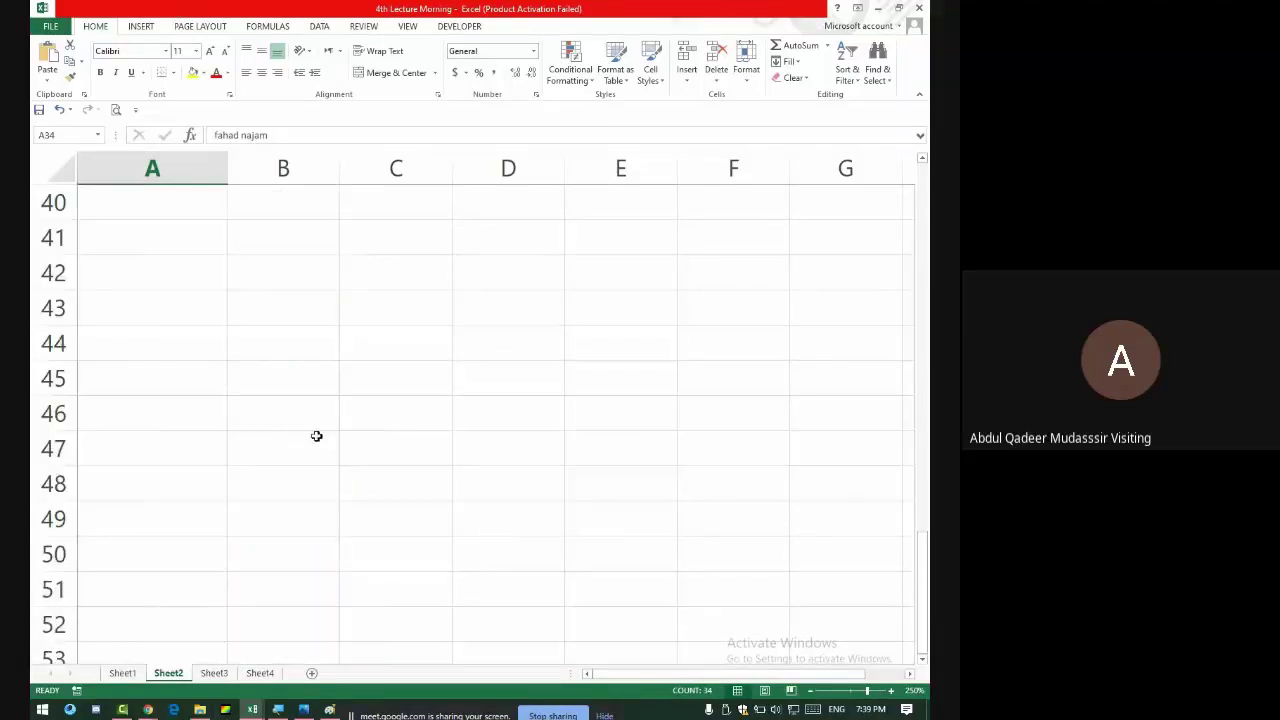
pyautogui.scroll(4, 316, 436)
pyautogui.click(285, 410)
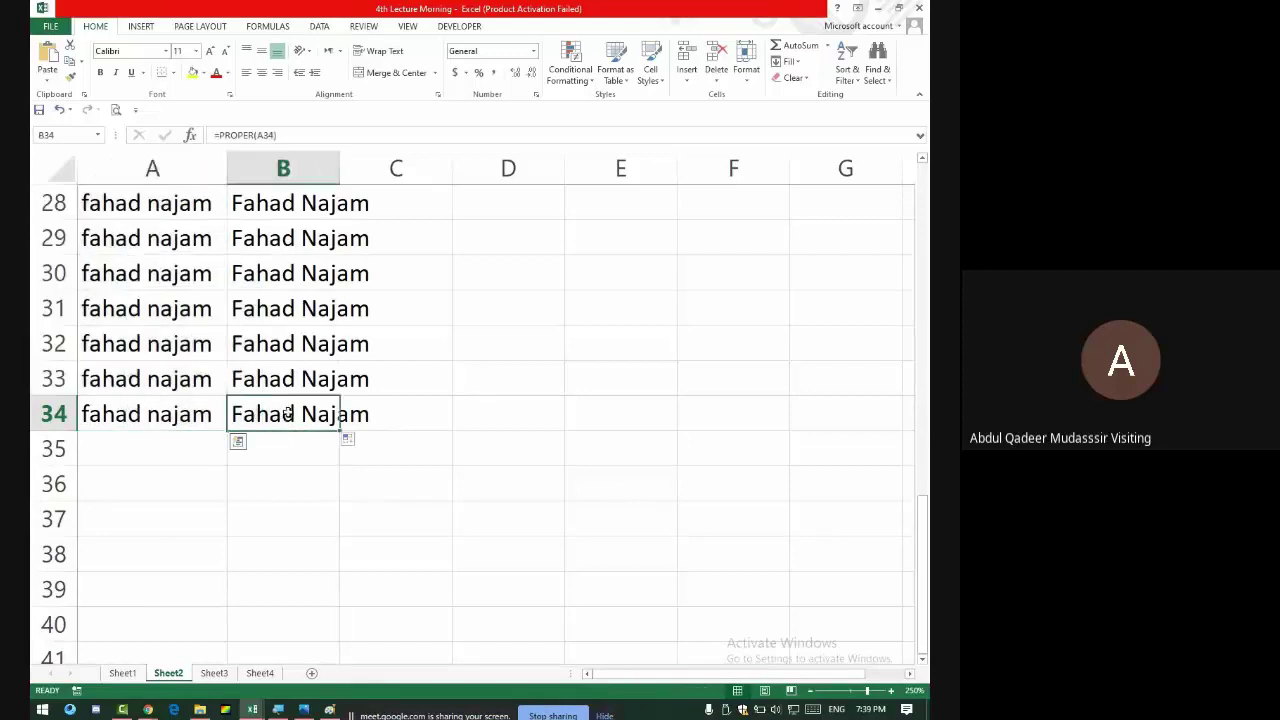
pyautogui.hotkey('ctrl', 'shift', 'Up')
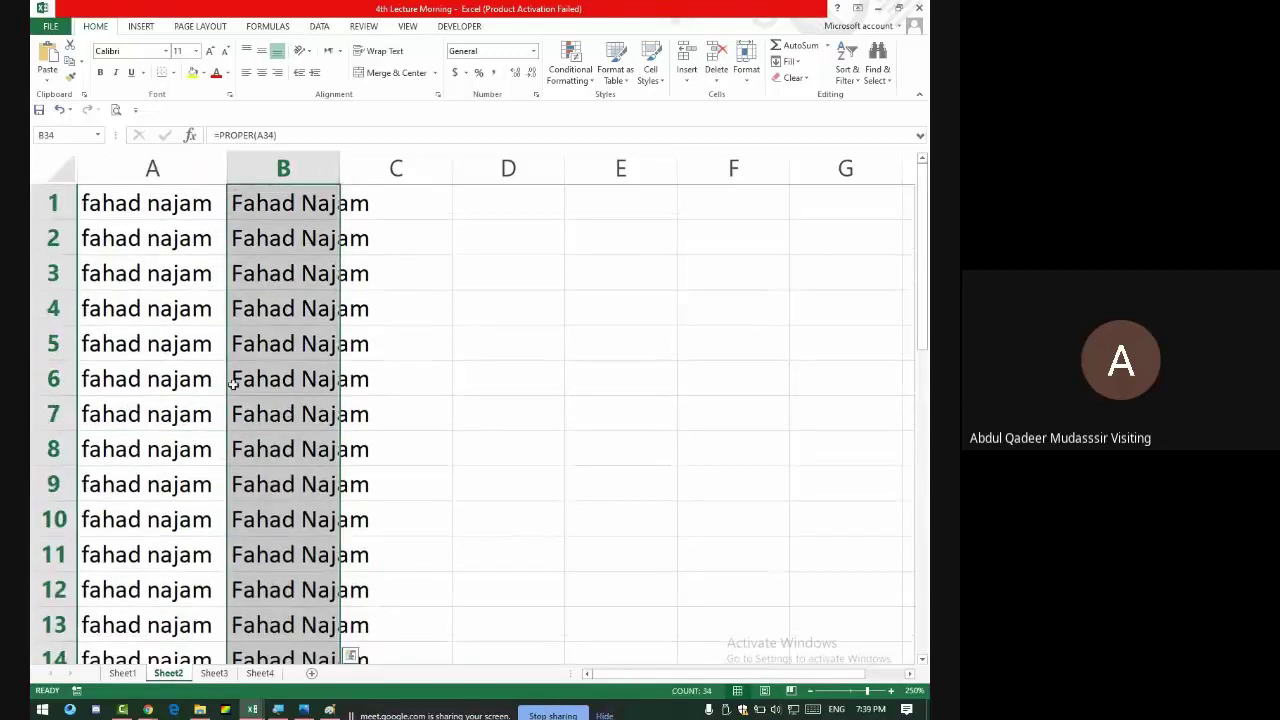
pyautogui.hotkey('ctrl', 'c')
pyautogui.click(138, 202)
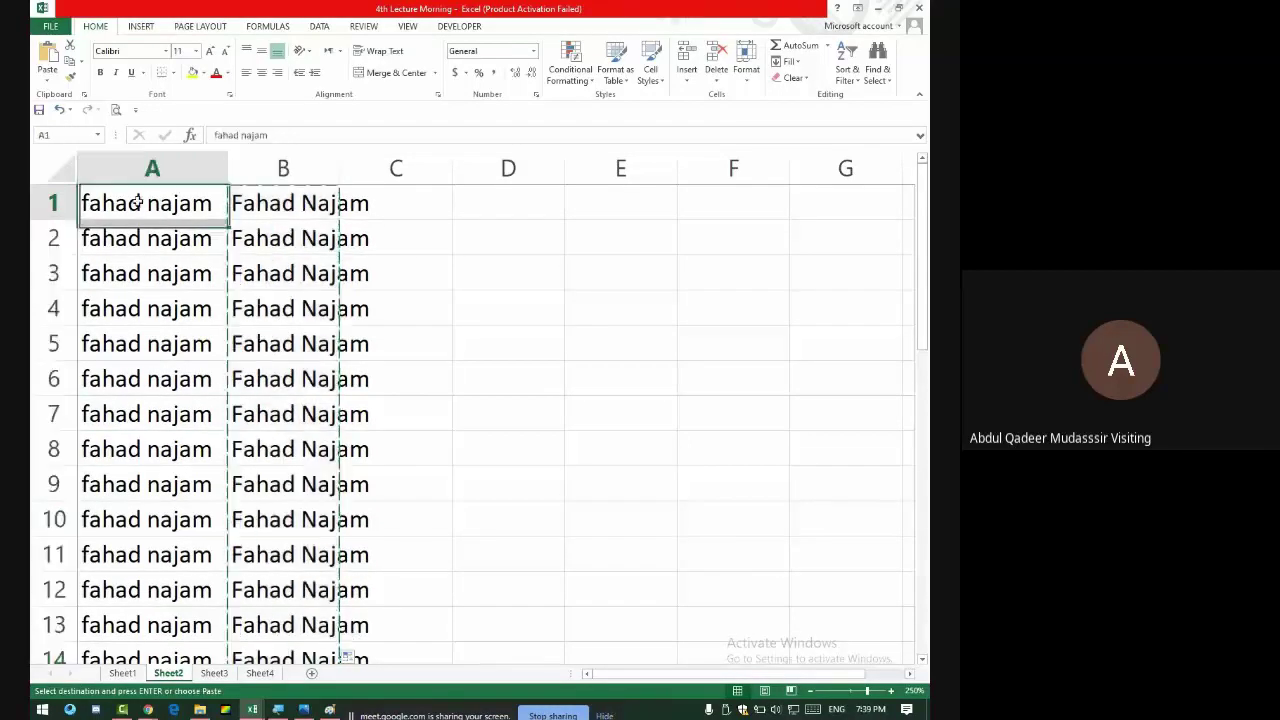
pyautogui.click(50, 85)
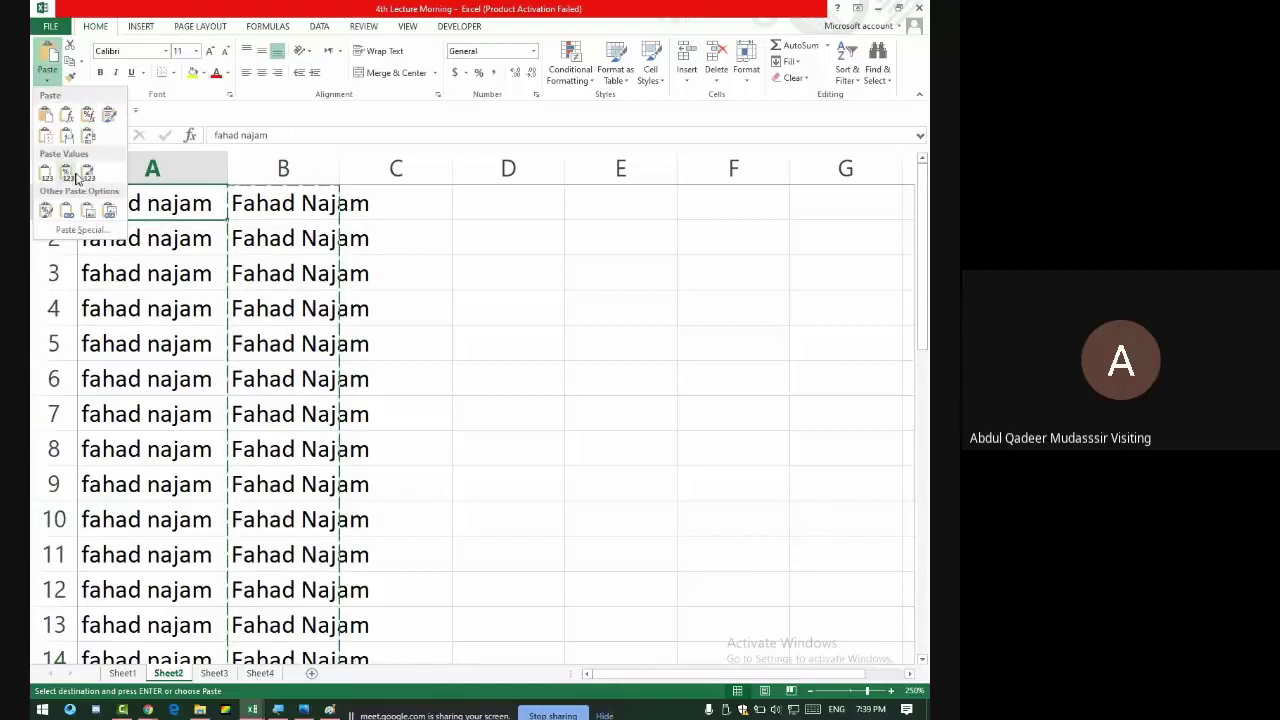
pyautogui.click(71, 171)
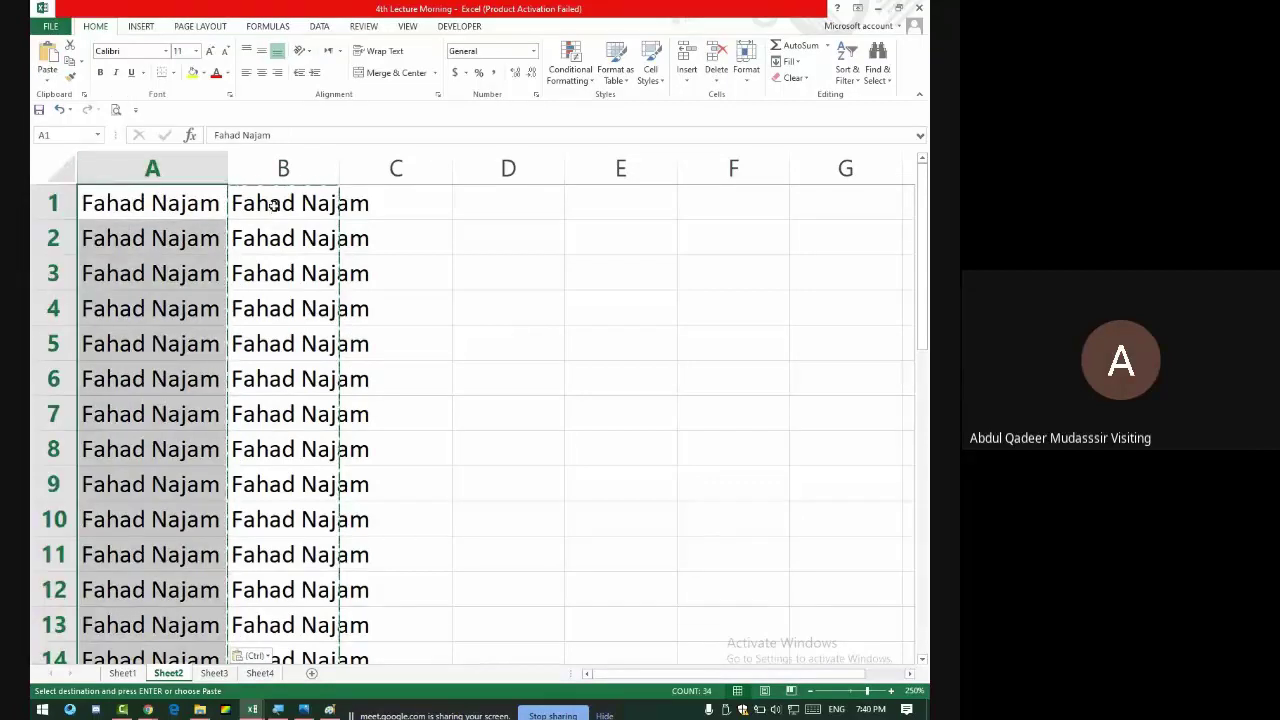
# - Delete the helper formulas in B1:B34
pyautogui.click(272, 205)
pyautogui.hotkey('ctrl', 'shift', 'Down')
pyautogui.press('Delete')
pyautogui.scroll(7, 274, 206)
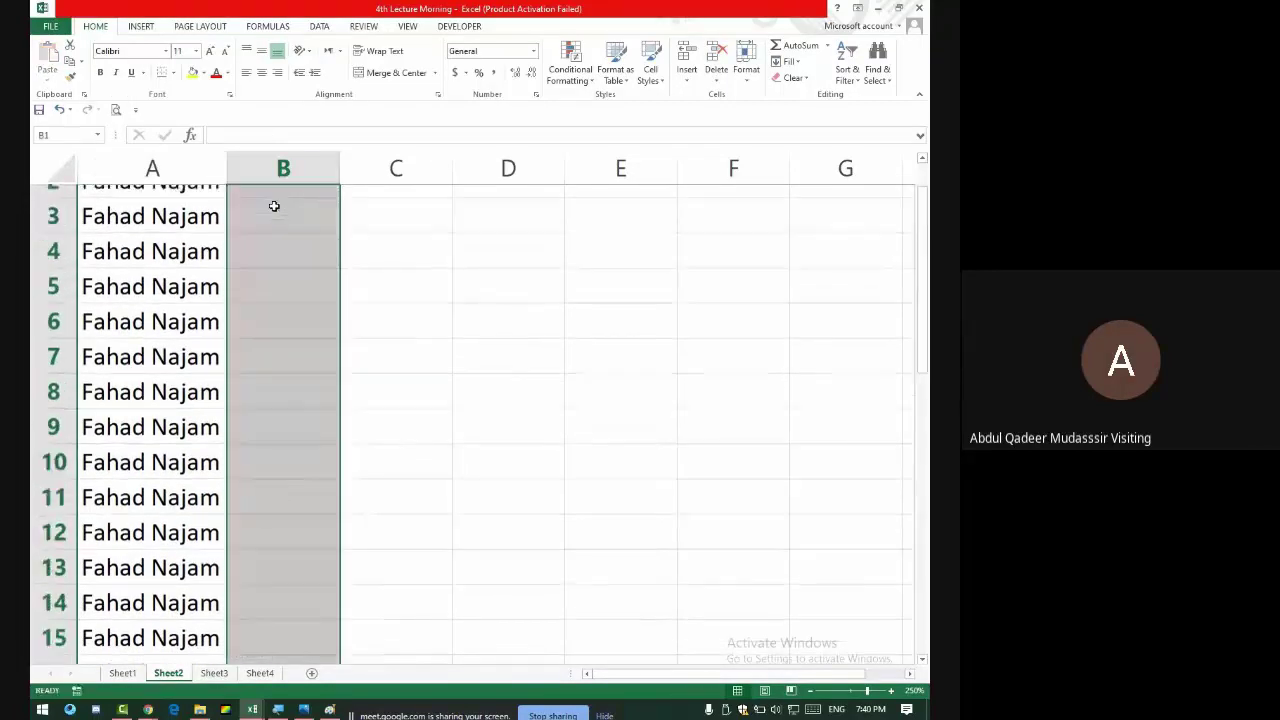
pyautogui.scroll(-15, 129, 286)
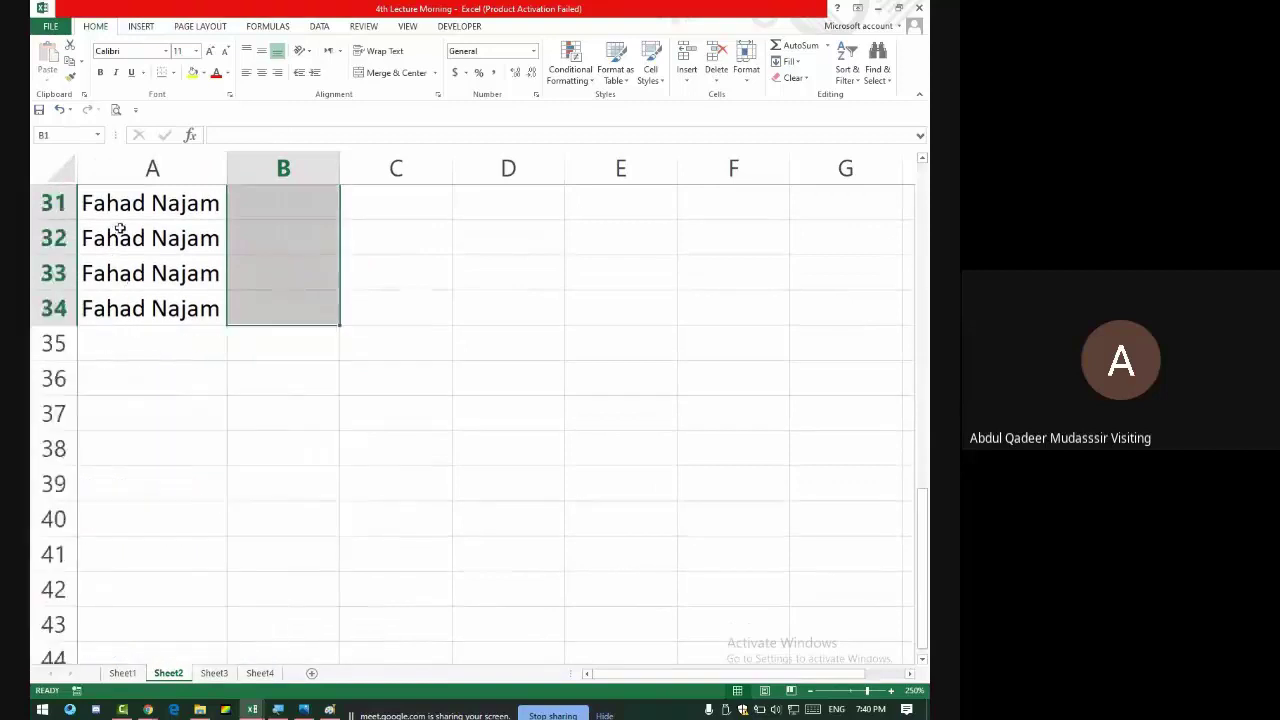
pyautogui.scroll(3, 173, 253)
pyautogui.scroll(4, 173, 253)
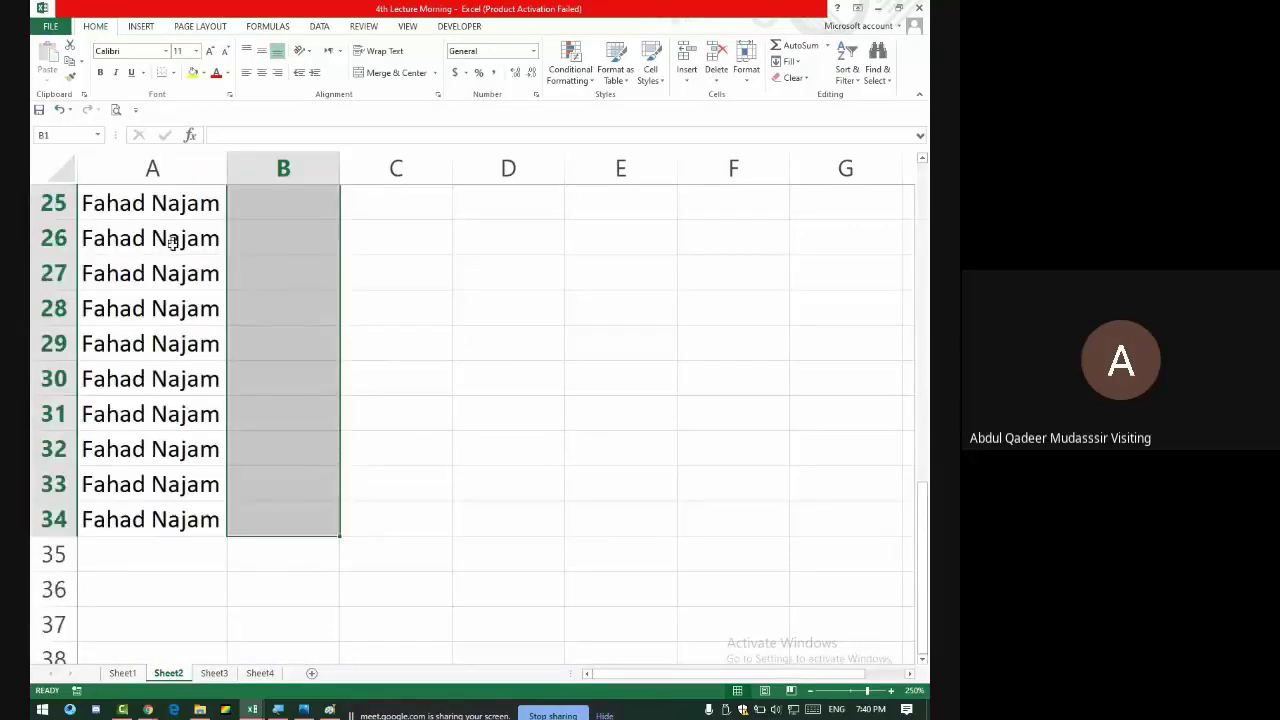
pyautogui.hotkey('alt', 'Tab')
# - Admit the waiting caller, then return to Excel and select A35
pyautogui.click(614, 134)
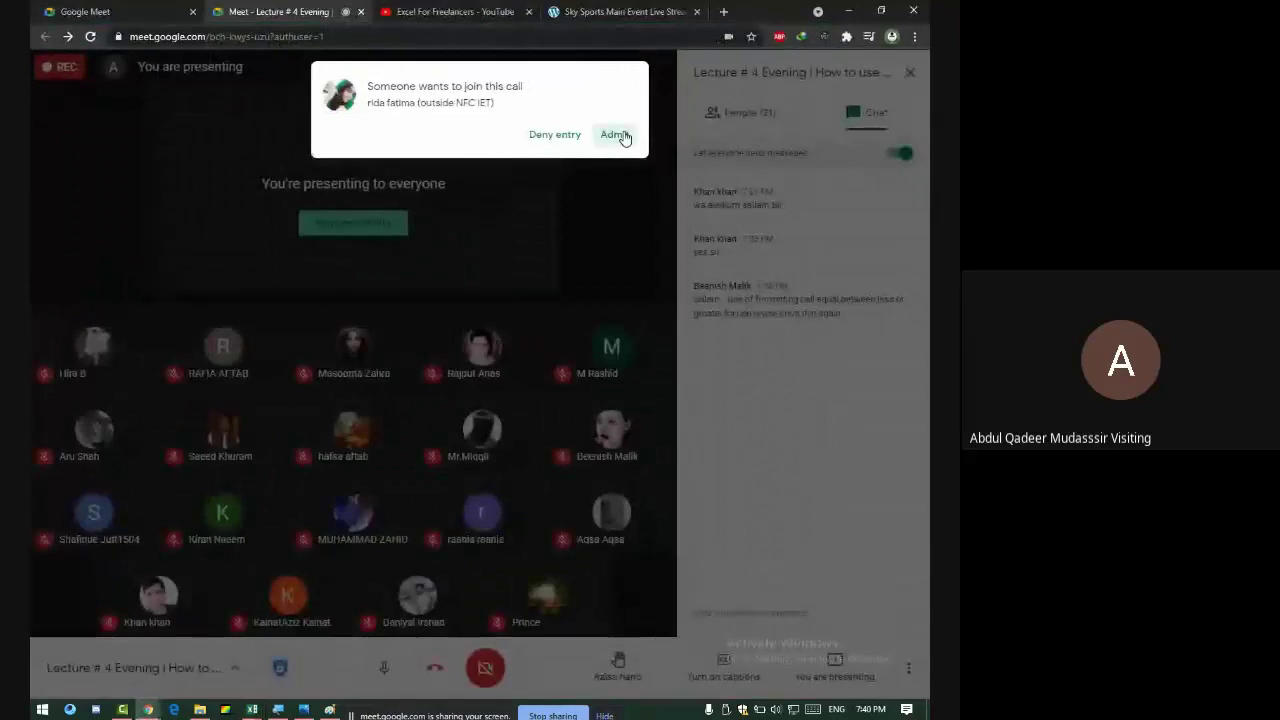
pyautogui.hotkey('alt', 'Tab')
pyautogui.click(97, 551)
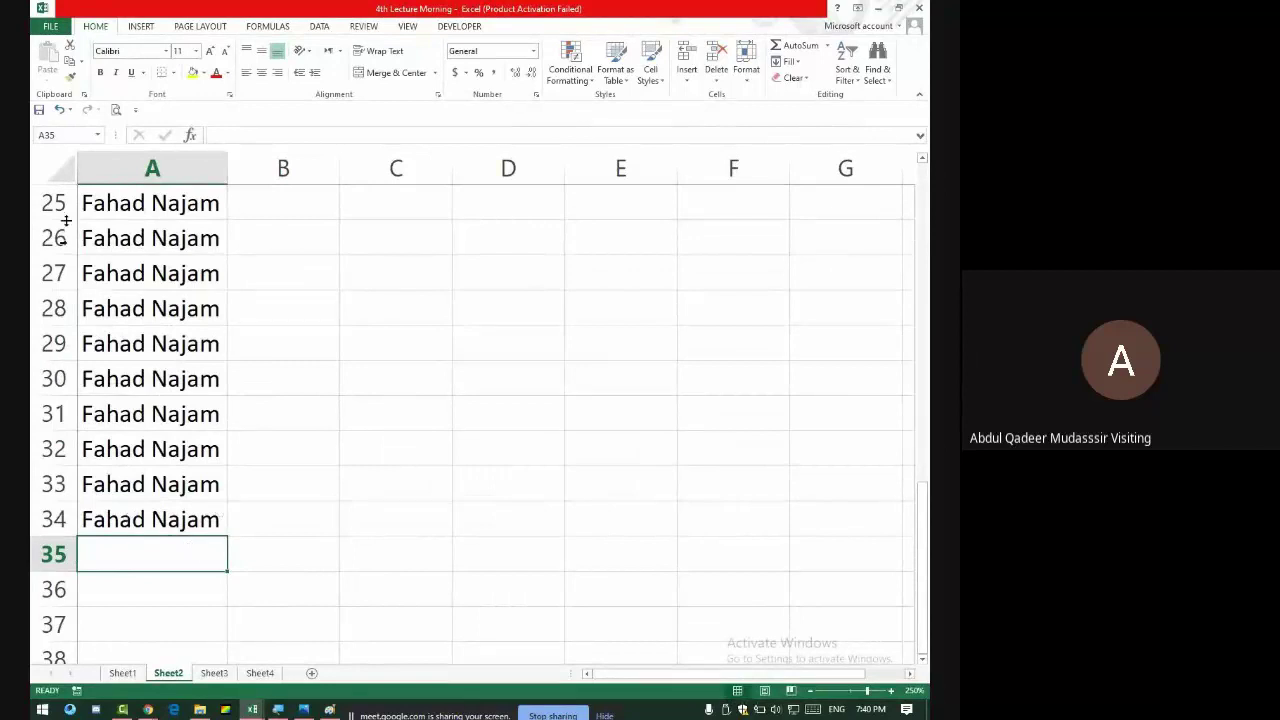
# - Browse the Insert, Page Layout and Formulas ribbon tabs, then return to Home
pyautogui.click(143, 26)
pyautogui.click(205, 28)
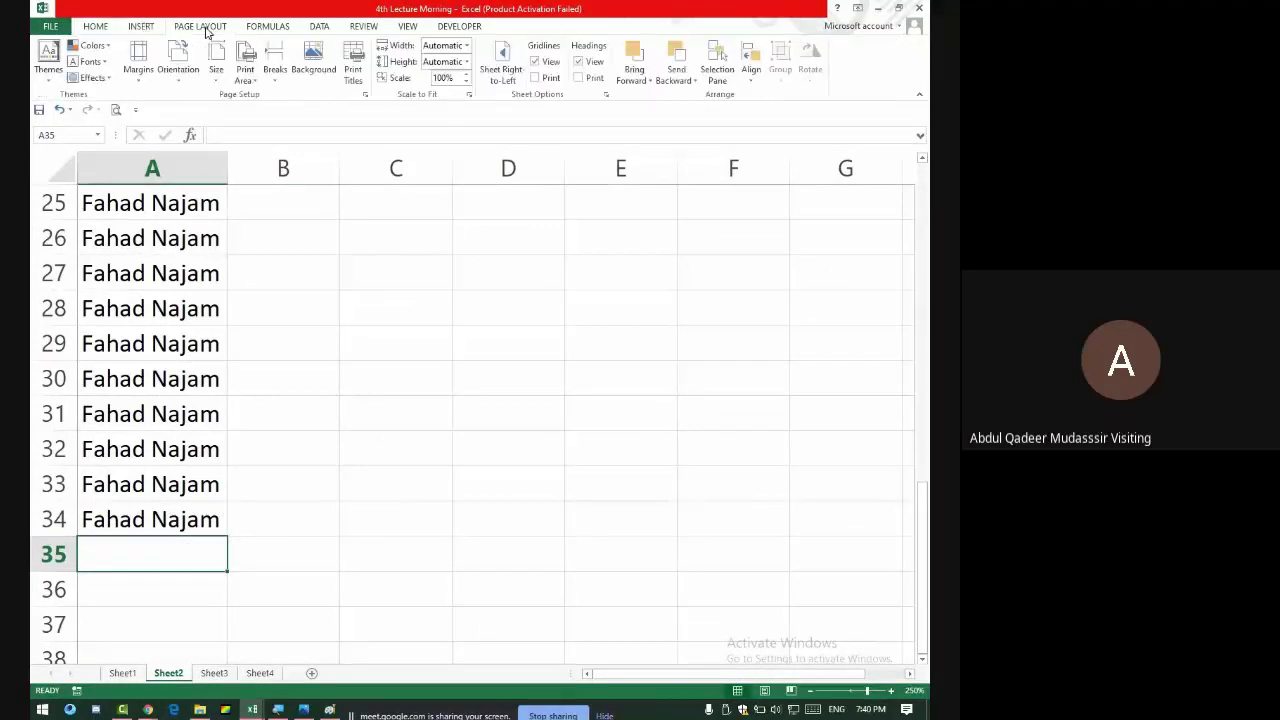
pyautogui.click(274, 30)
pyautogui.click(182, 30)
pyautogui.click(127, 32)
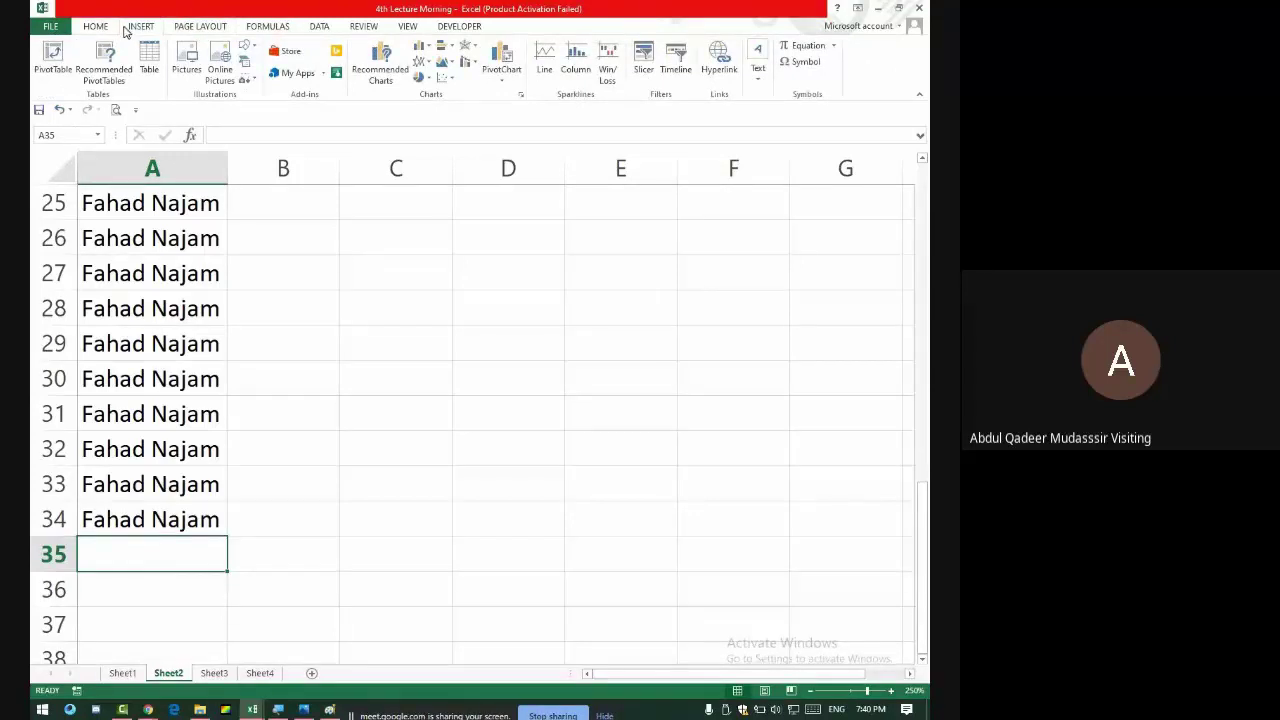
pyautogui.click(90, 28)
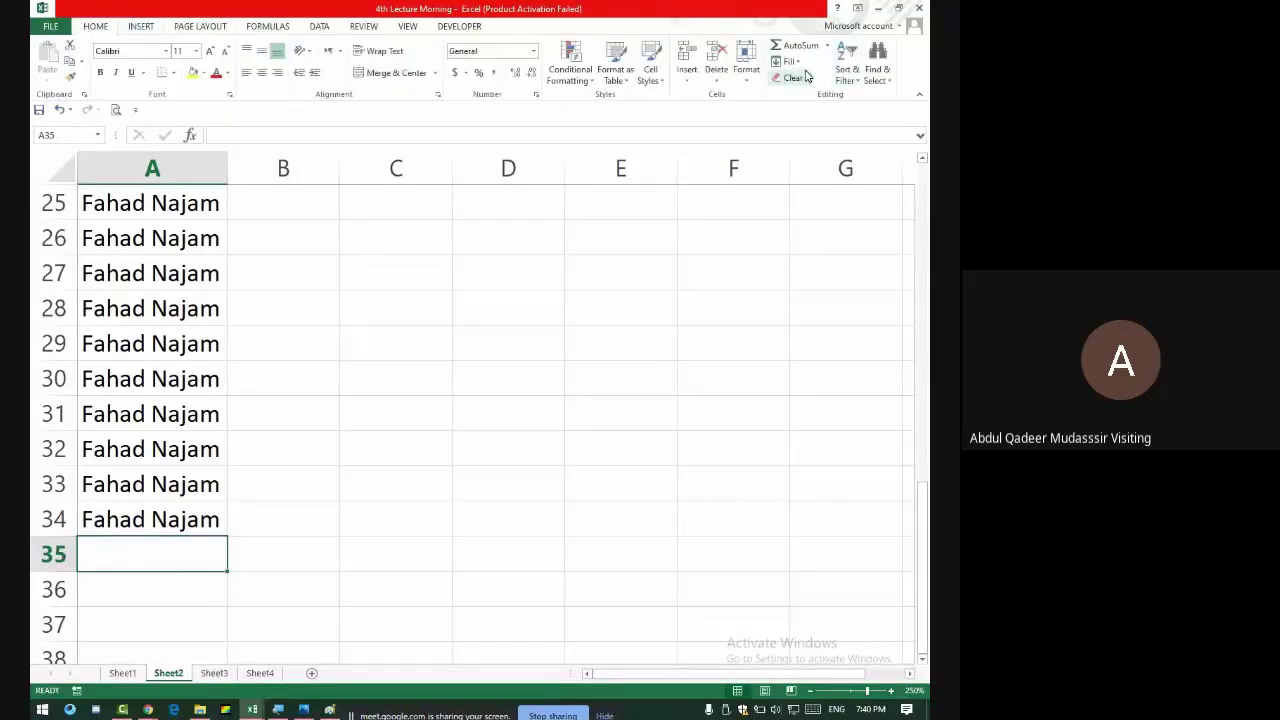
# - Look over Home's Sort & Filter, Fill, Format and Insert menus, then switch to Review
pyautogui.click(852, 72)
pyautogui.click(791, 66)
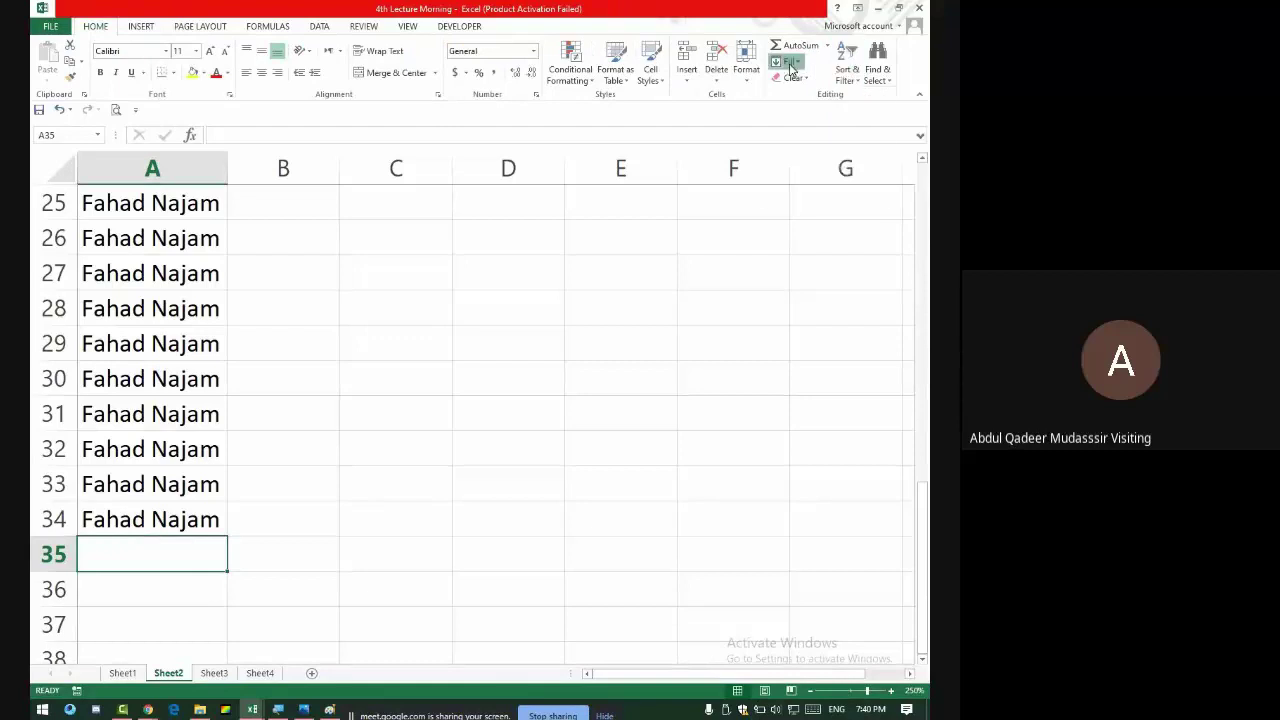
pyautogui.click(750, 72)
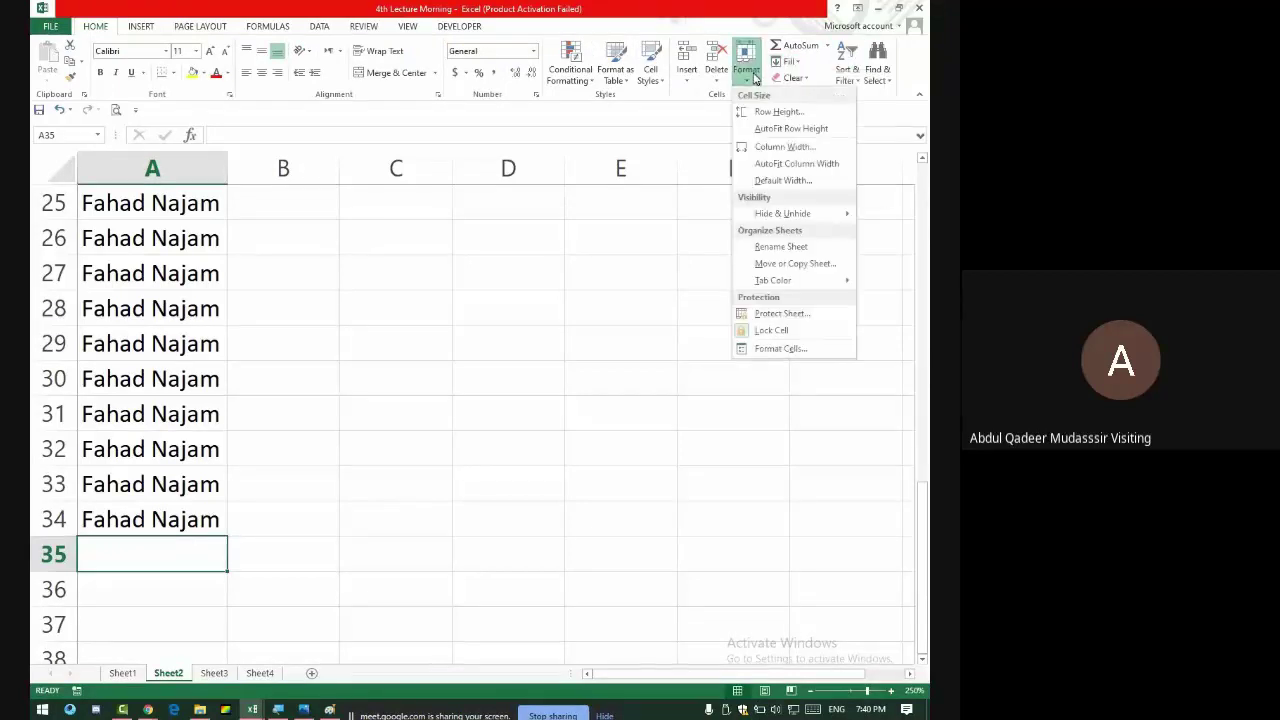
pyautogui.click(716, 72)
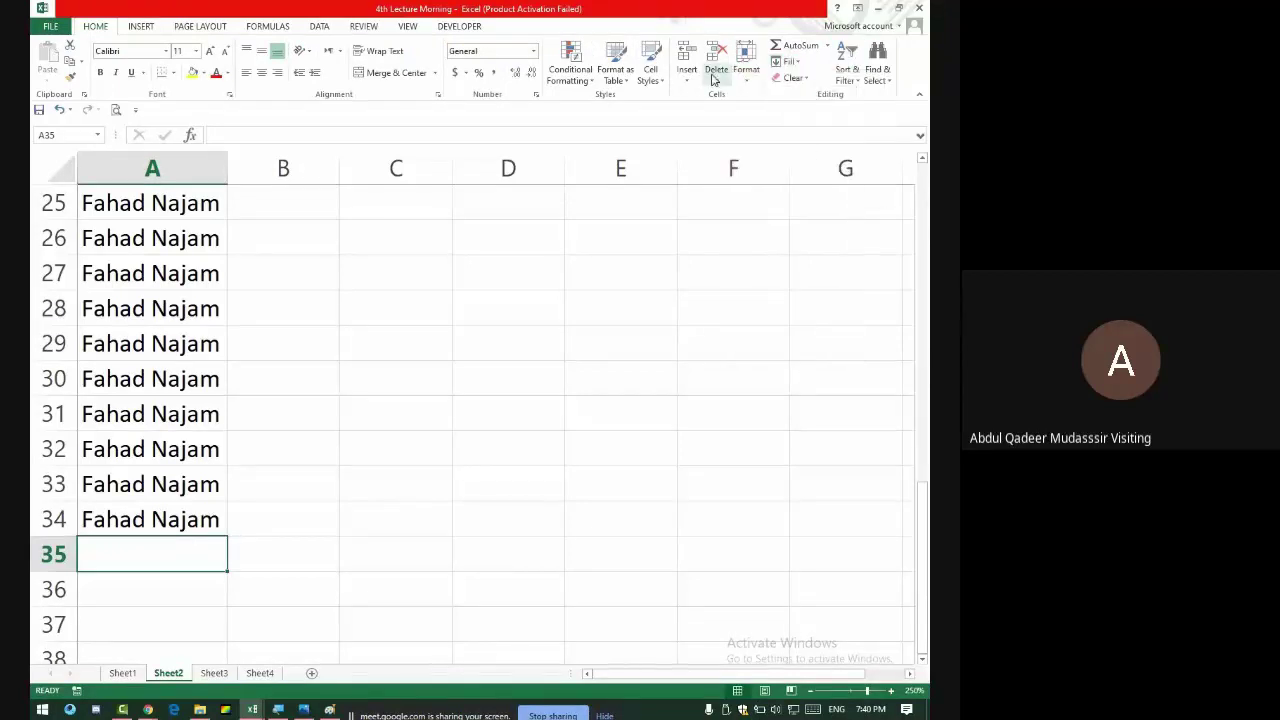
pyautogui.click(686, 72)
pyautogui.click(372, 27)
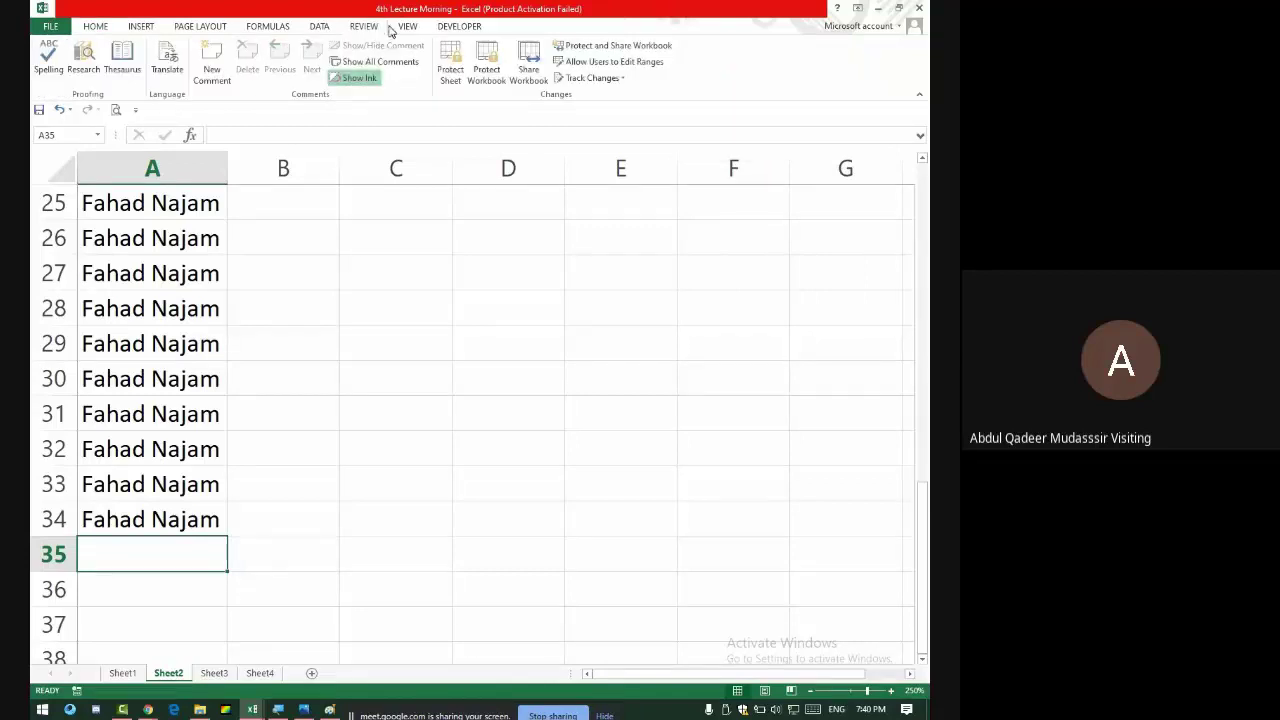
# - Add a new comment to A35 reading 'Use Proper Form For Entries'
pyautogui.click(211, 64)
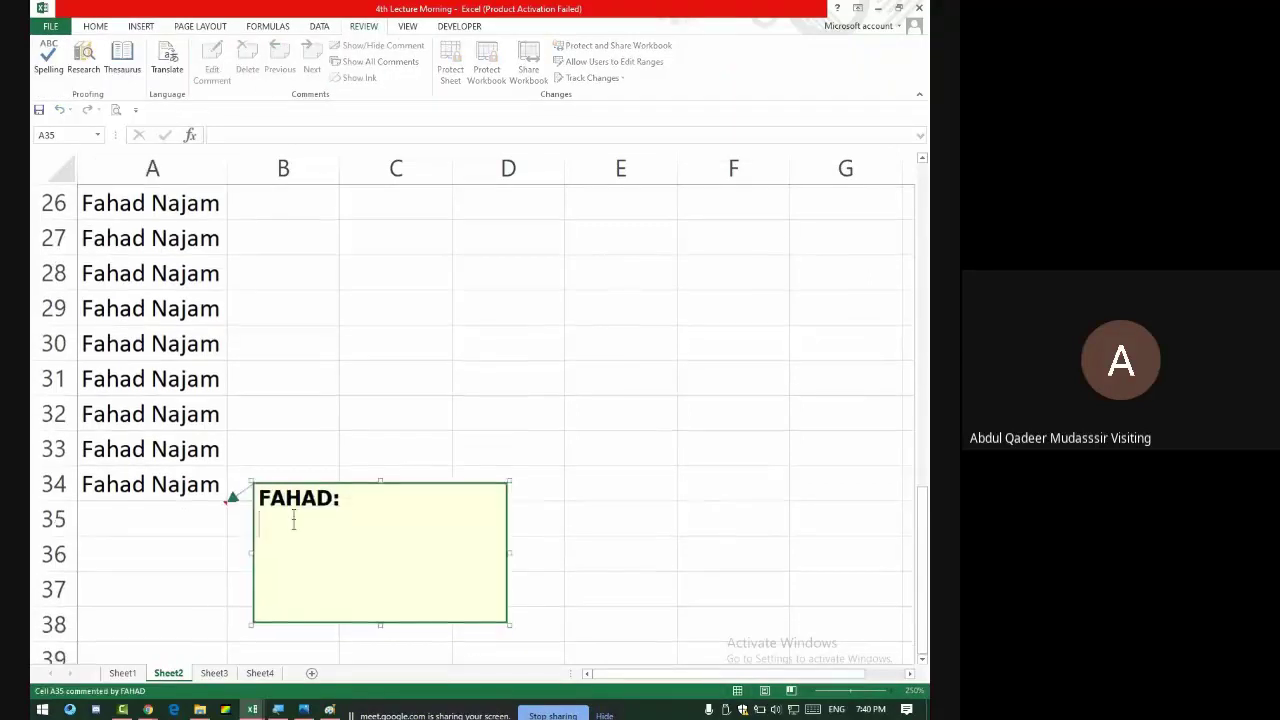
pyautogui.write('Use Proper Form')
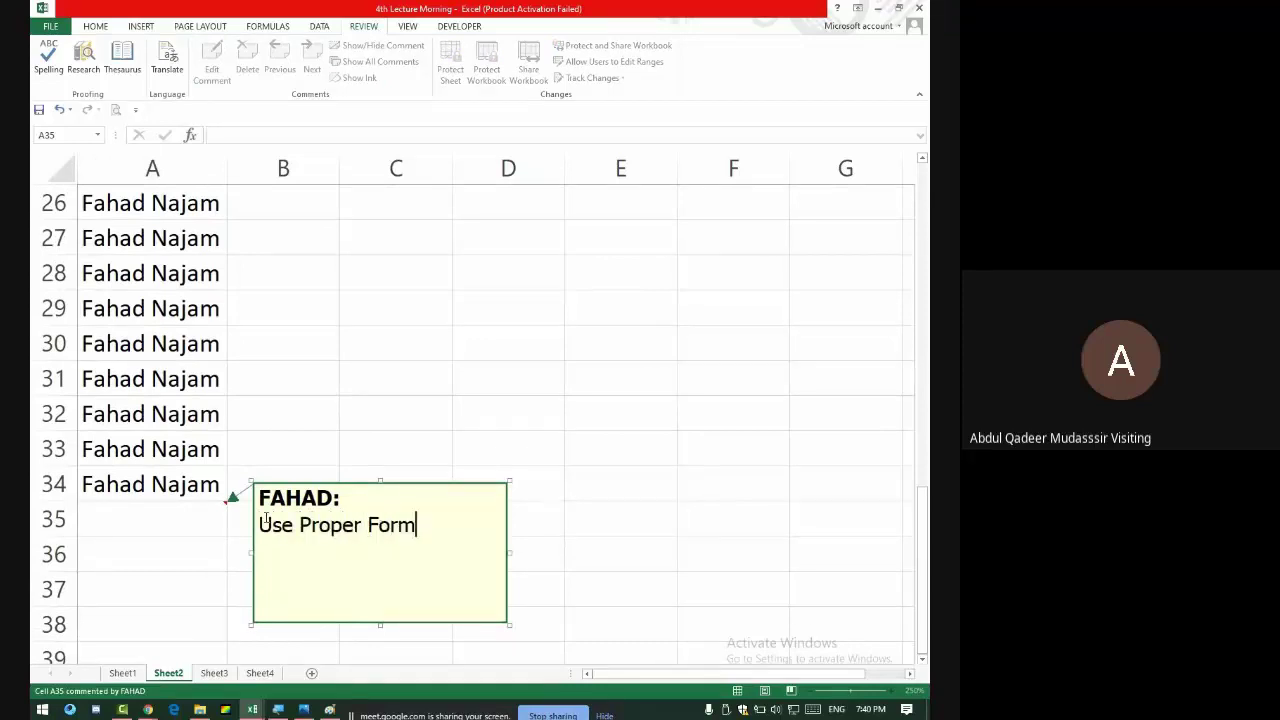
pyautogui.write(' For Entries')
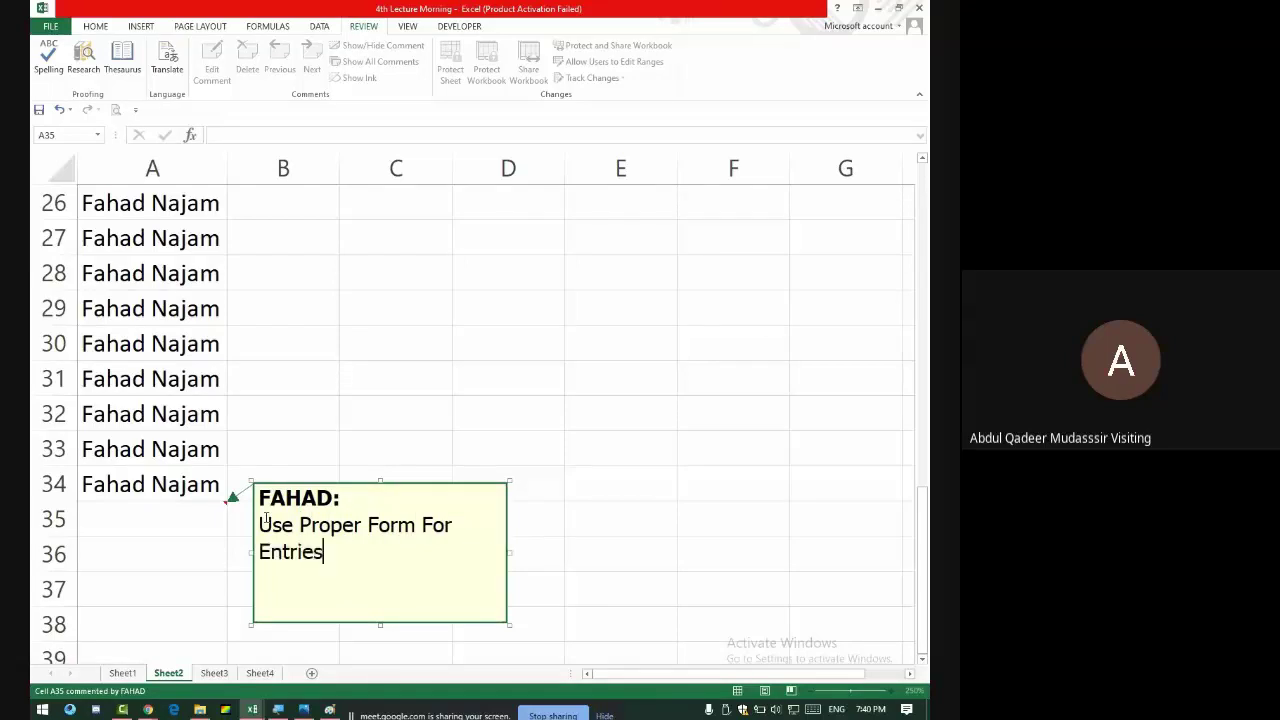
pyautogui.click(343, 423)
pyautogui.moveTo(206, 503)
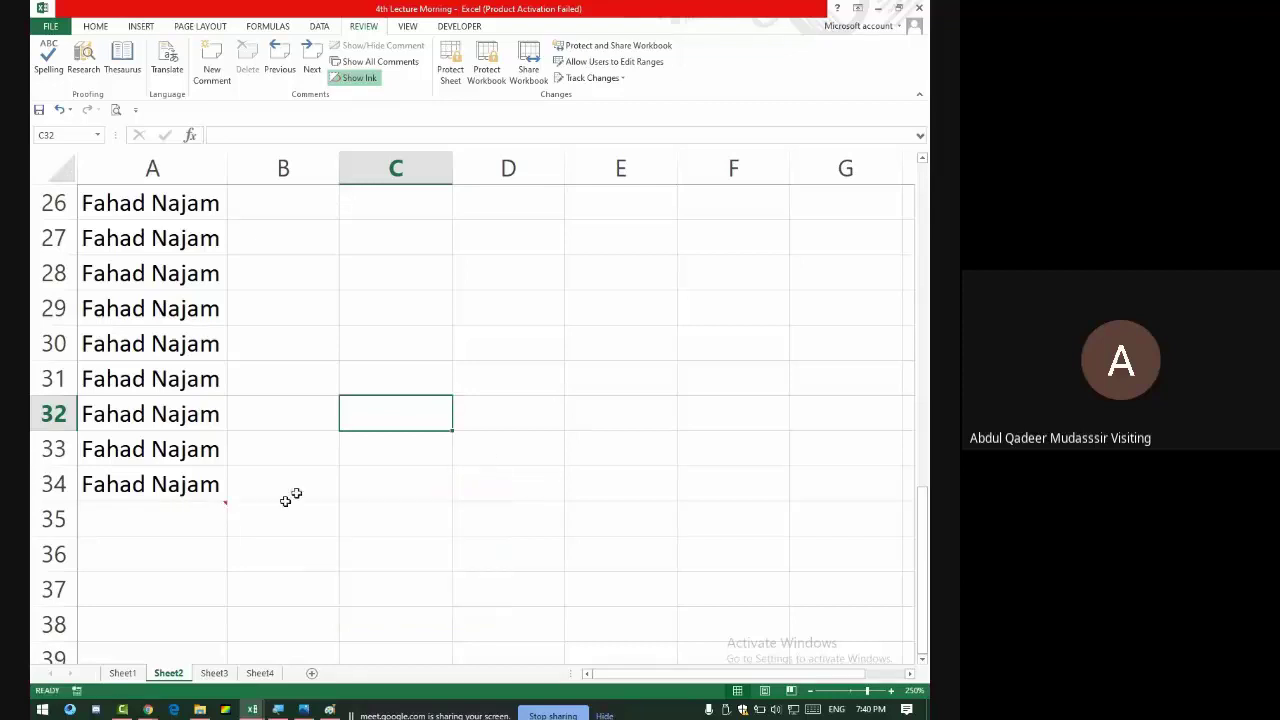
pyautogui.click(204, 519)
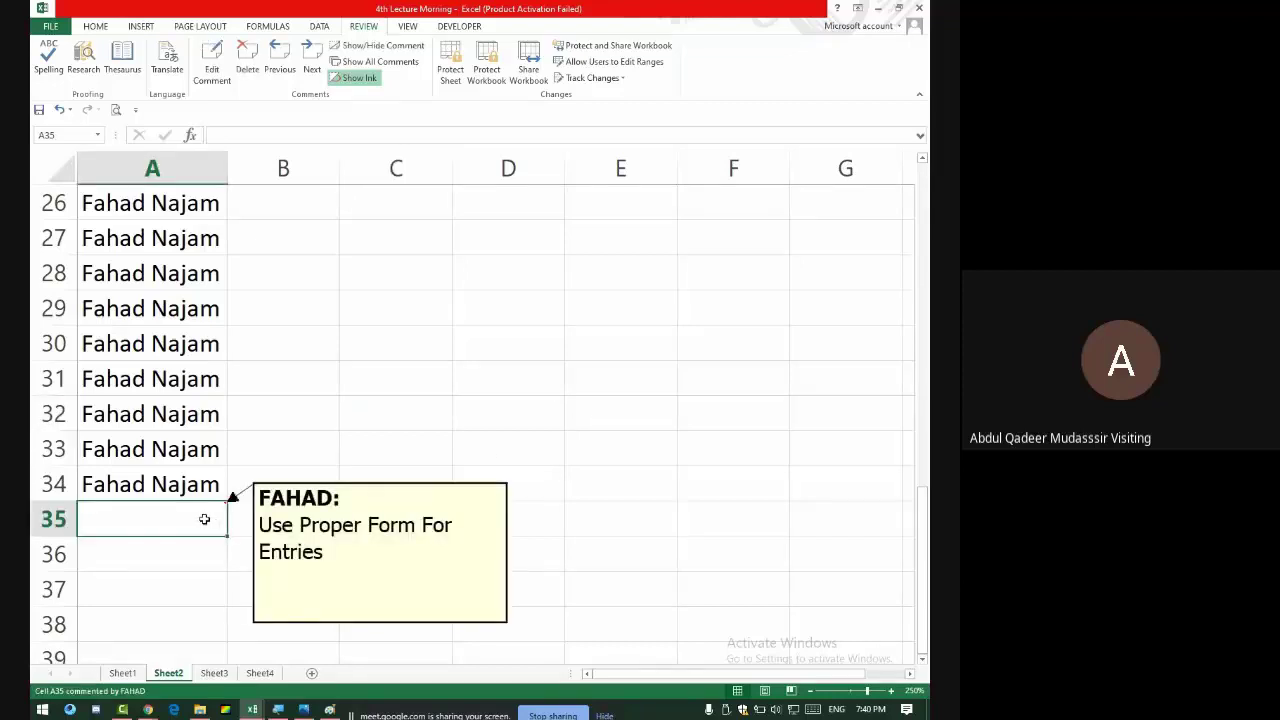
pyautogui.press('Right')
pyautogui.press('Right')
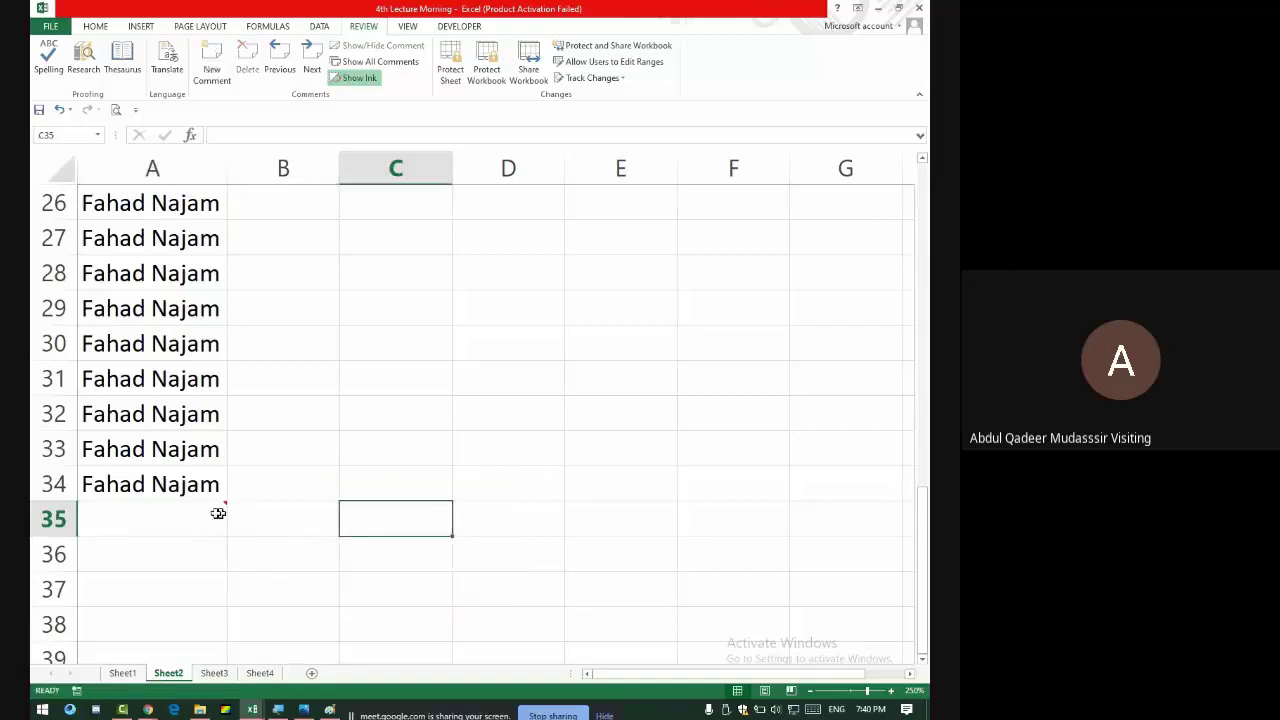
pyautogui.moveTo(198, 513)
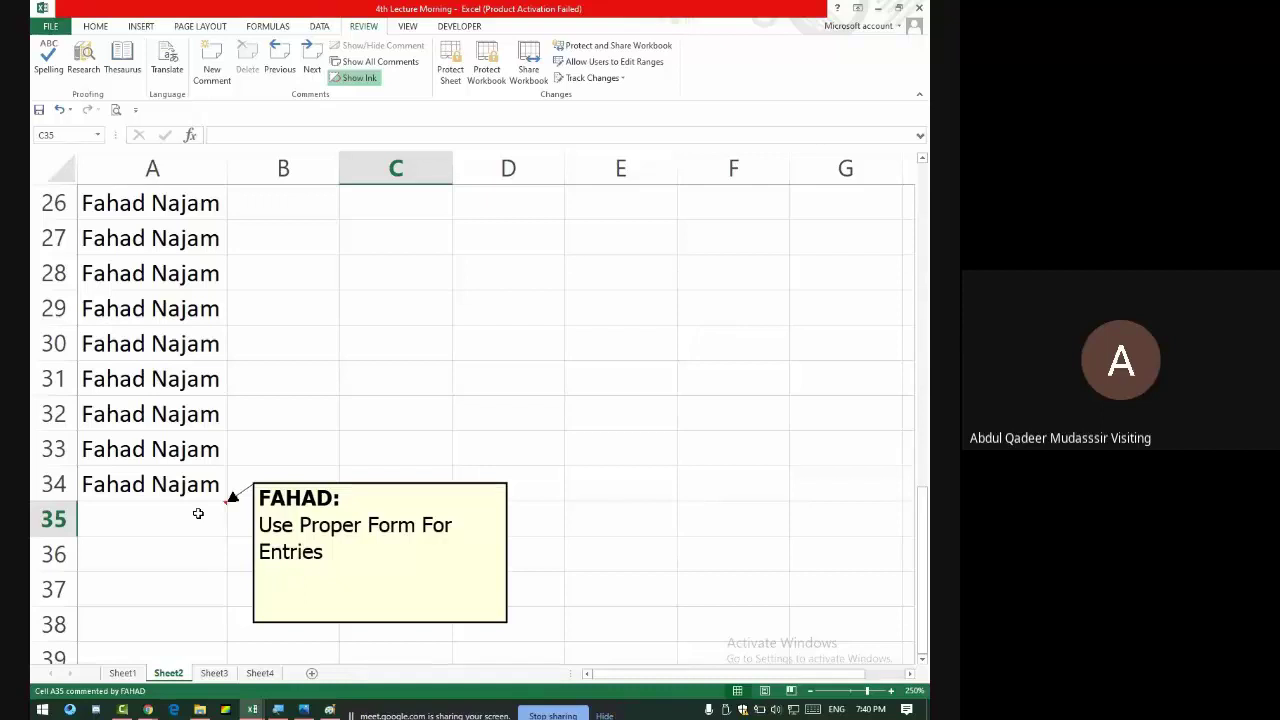
pyautogui.click(197, 513)
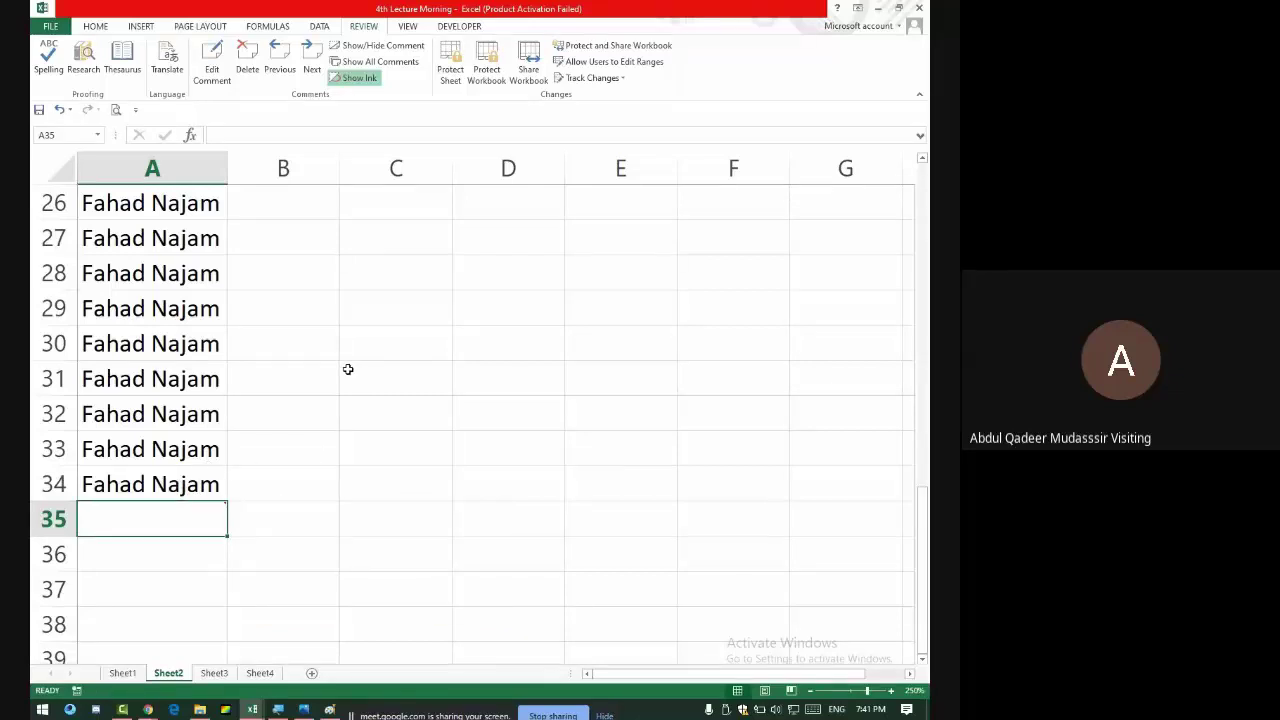
pyautogui.click(324, 476)
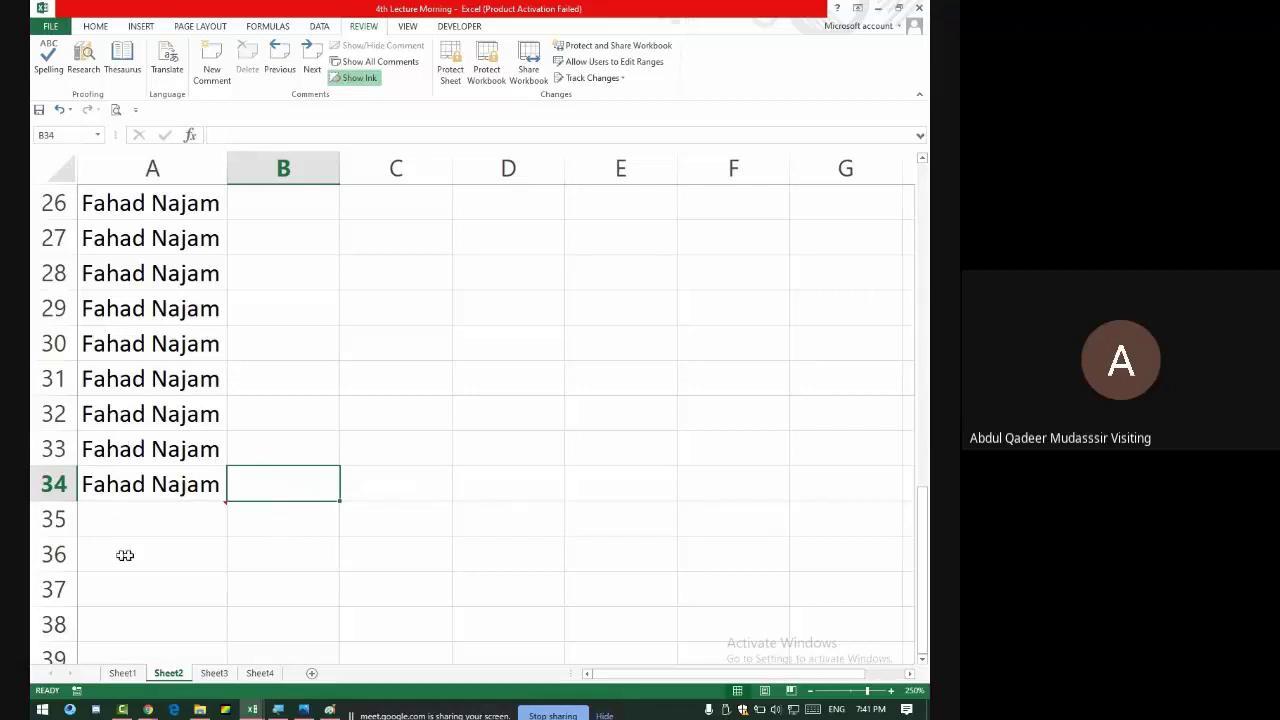
pyautogui.click(191, 503)
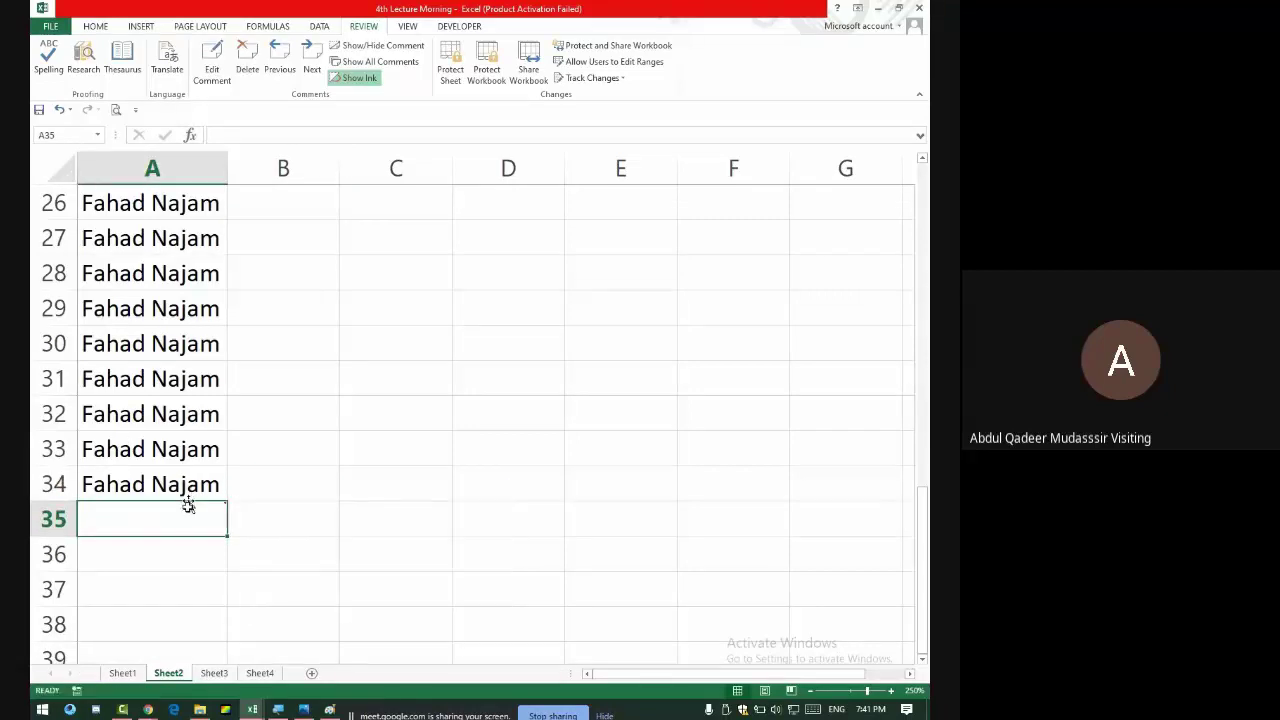
pyautogui.click(326, 510)
pyautogui.moveTo(191, 506)
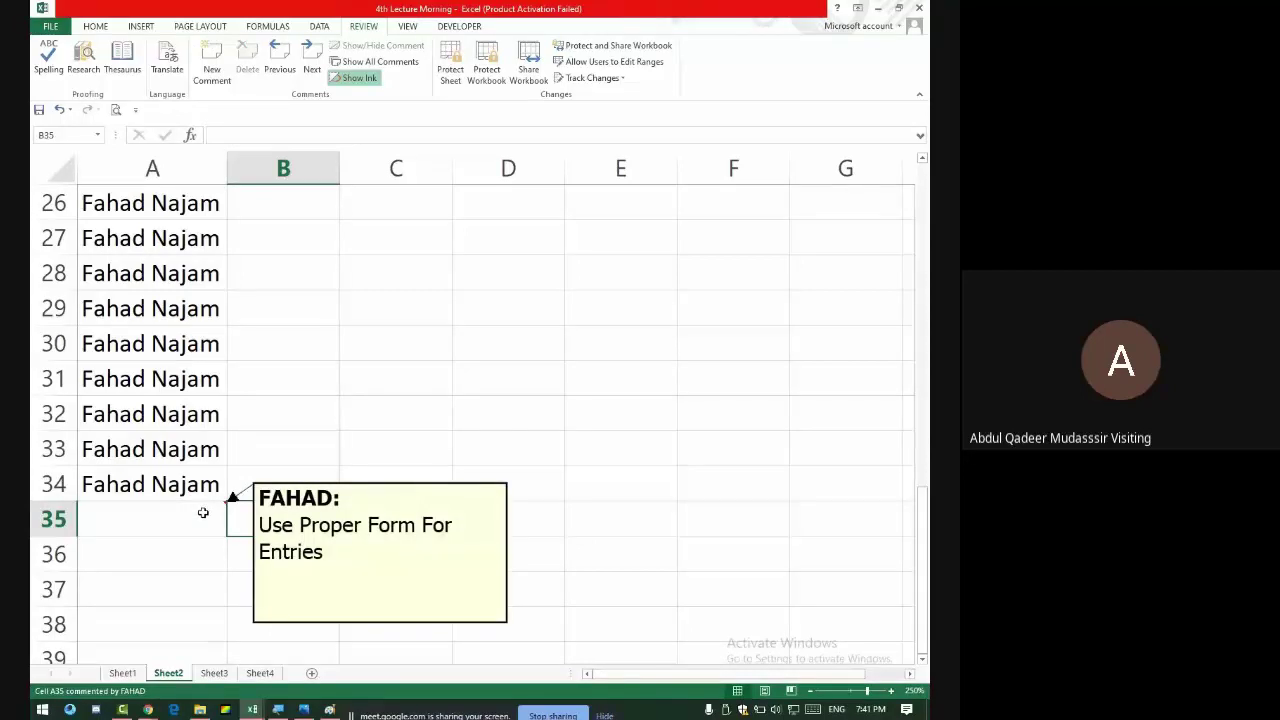
# - Check Google Meet, look at Sheet1's Product Key cell F54, then return to Sheet2
pyautogui.hotkey('alt', 'Tab')
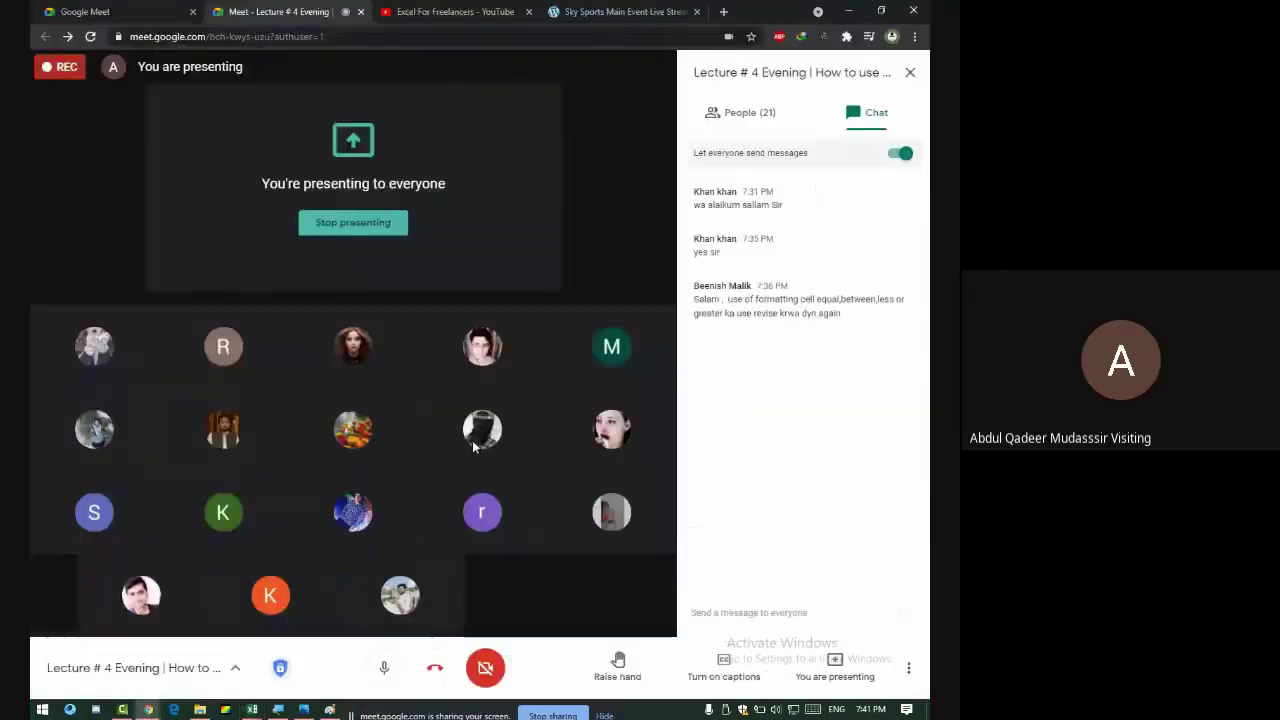
pyautogui.hotkey('alt', 'Tab')
pyautogui.click(122, 672)
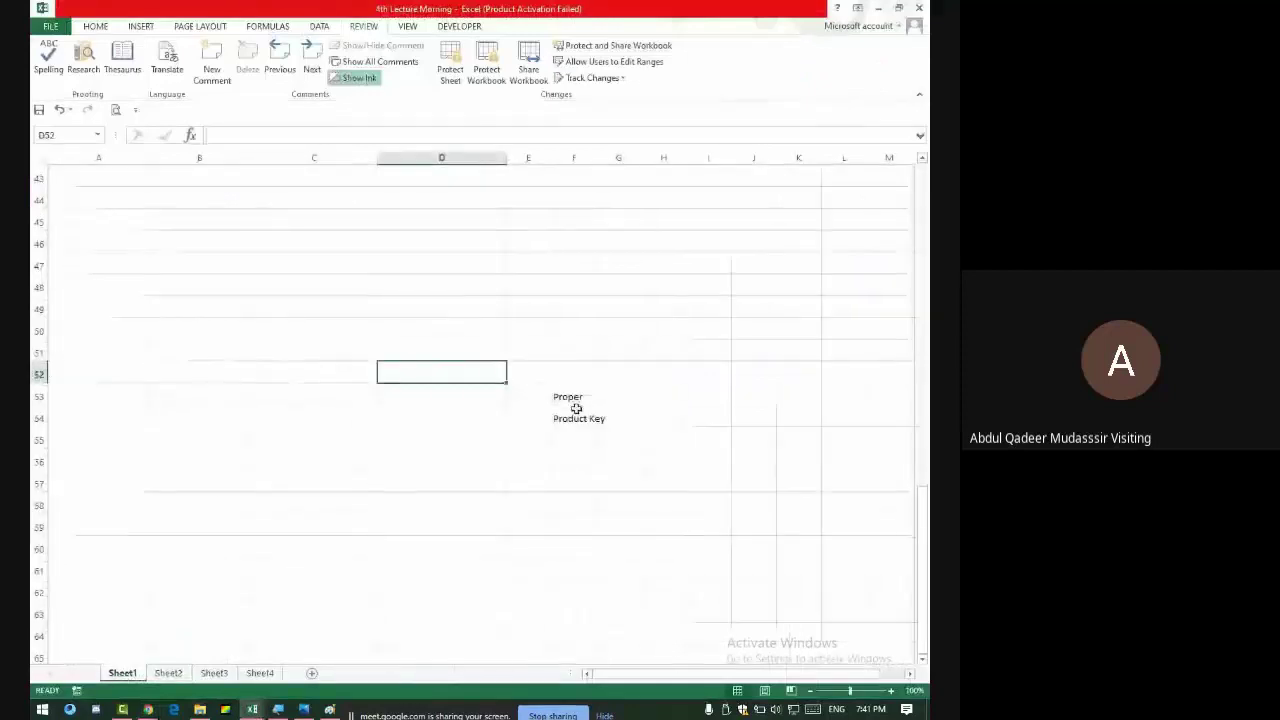
pyautogui.click(577, 418)
pyautogui.hotkey('alt', 'Tab')
pyautogui.hotkey('alt', 'Tab')
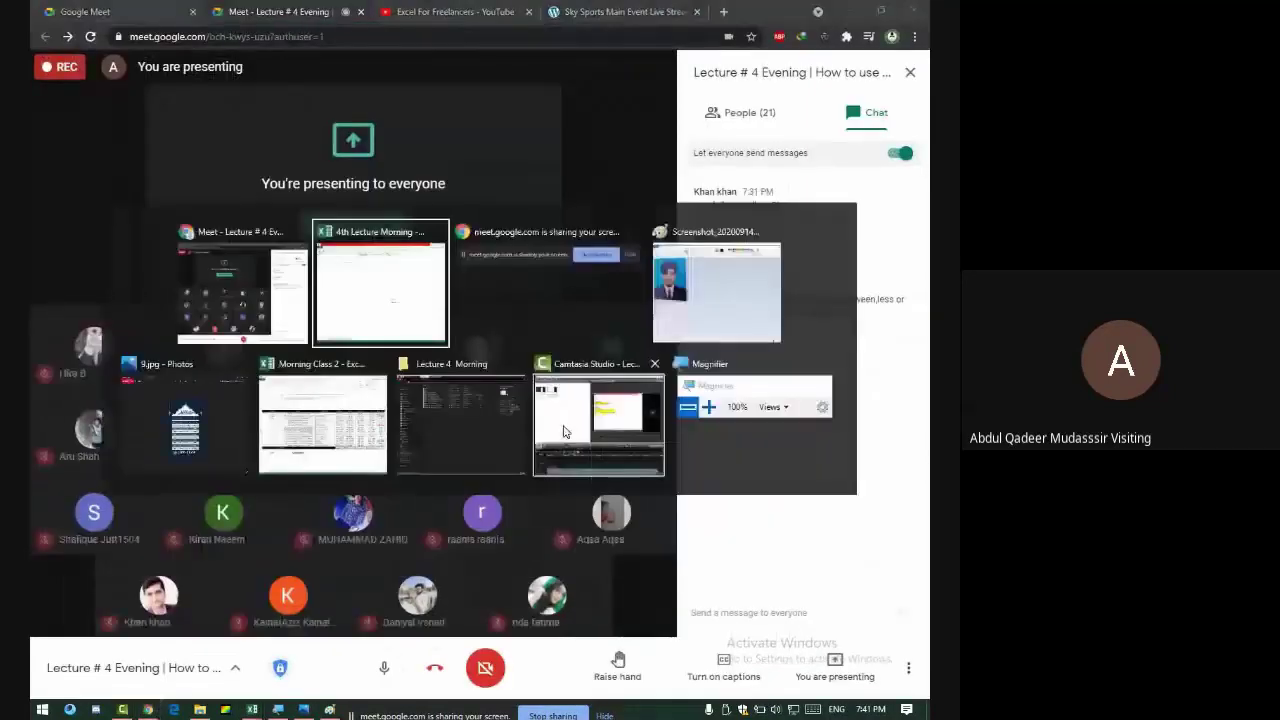
pyautogui.scroll(7, 366, 326)
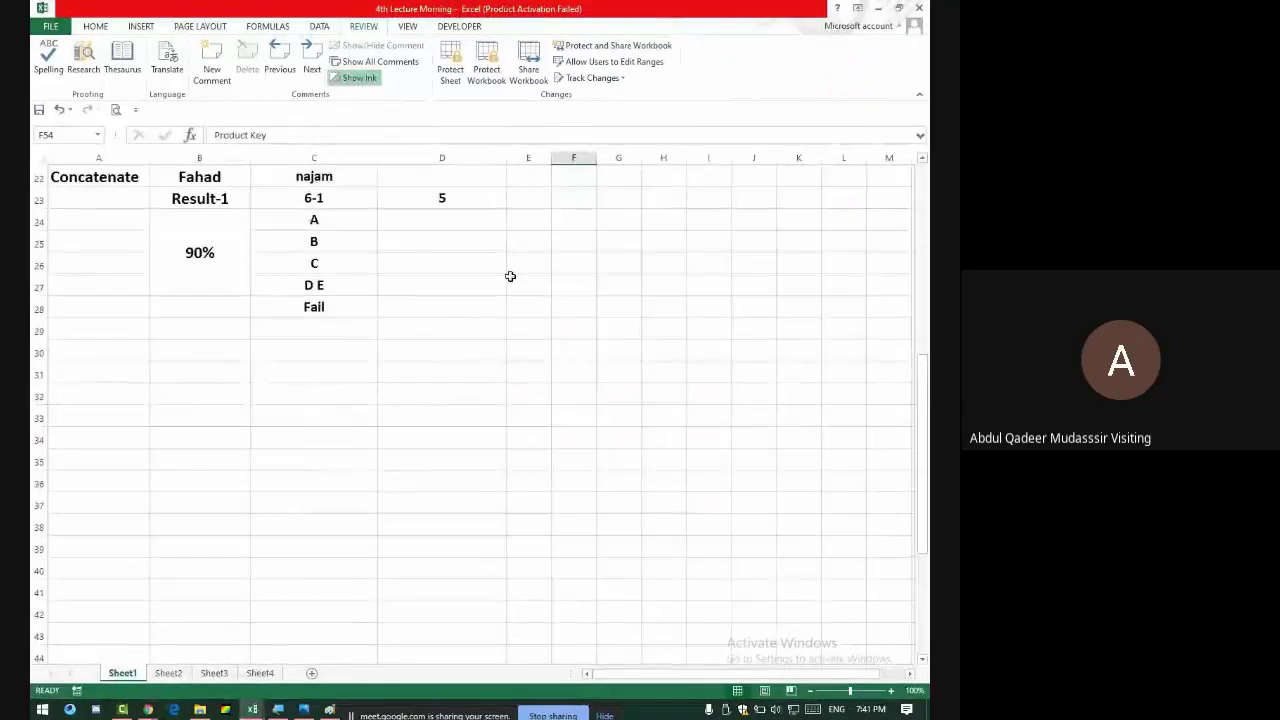
pyautogui.scroll(-10, 536, 399)
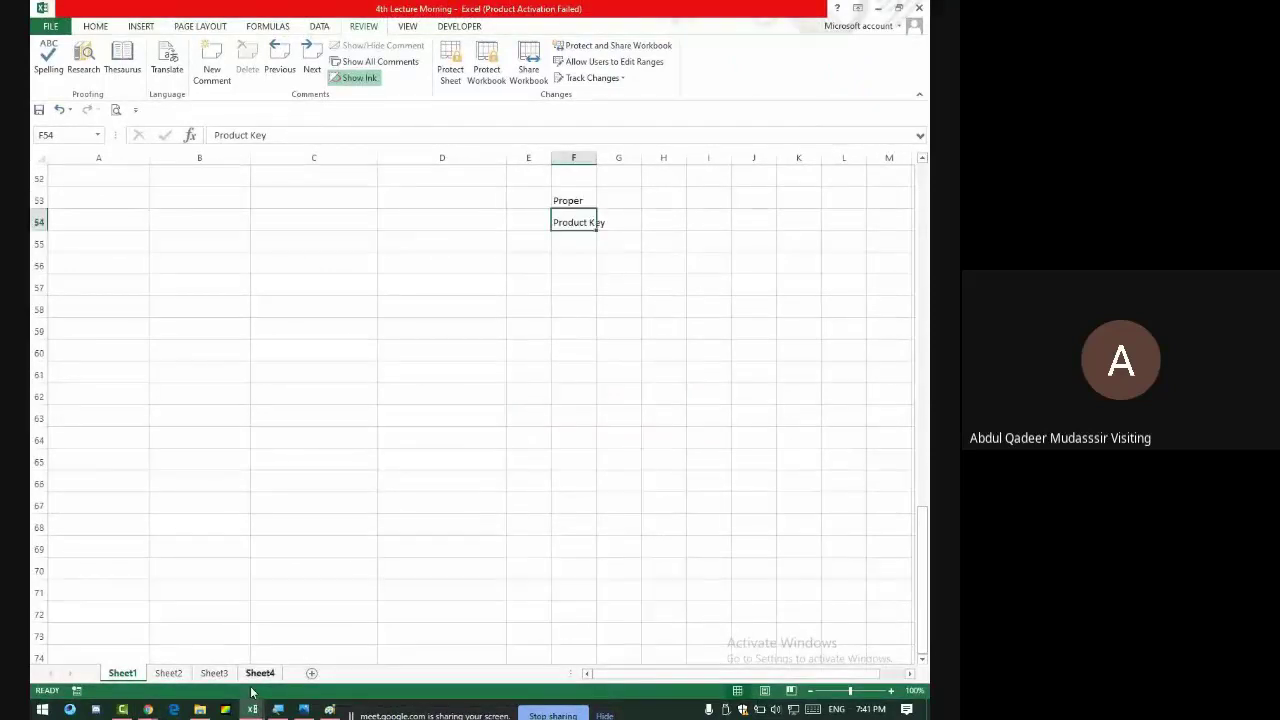
pyautogui.click(168, 673)
# - Type the headings 'Product Key' in B26 and 'Keygenrator' in C26
pyautogui.click(316, 205)
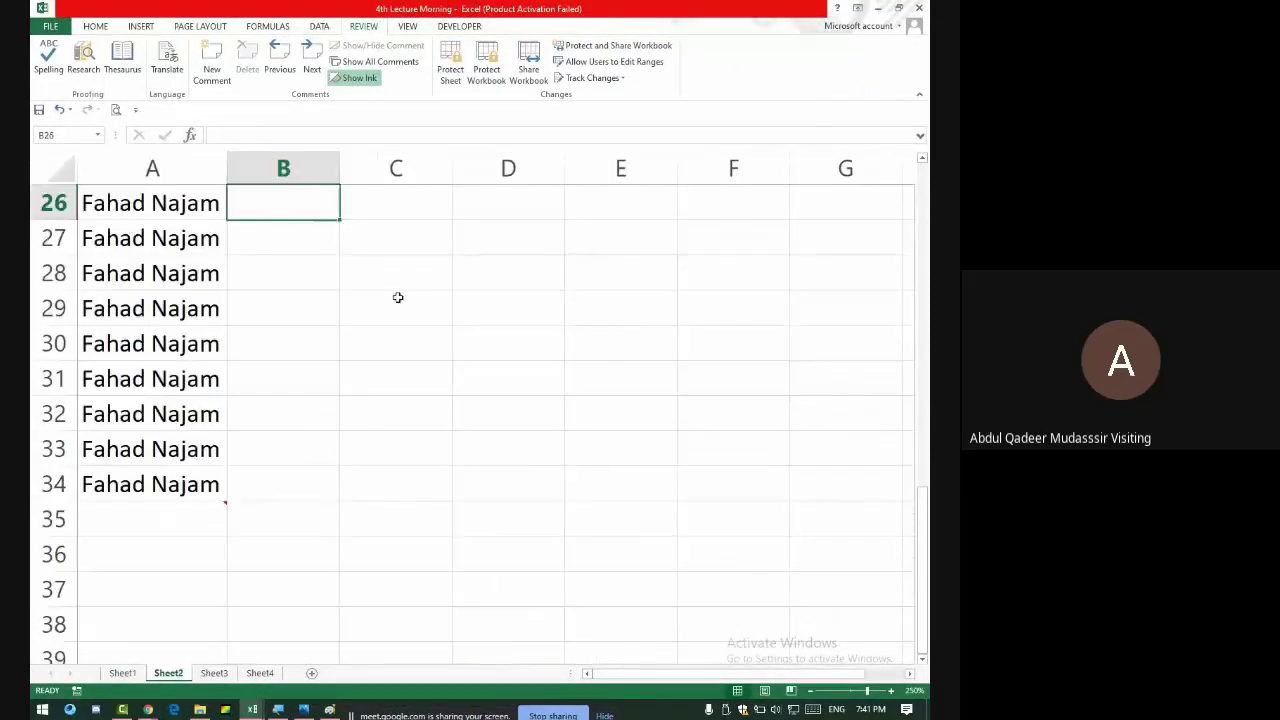
pyautogui.write('Prof')
pyautogui.press('BackSpace')
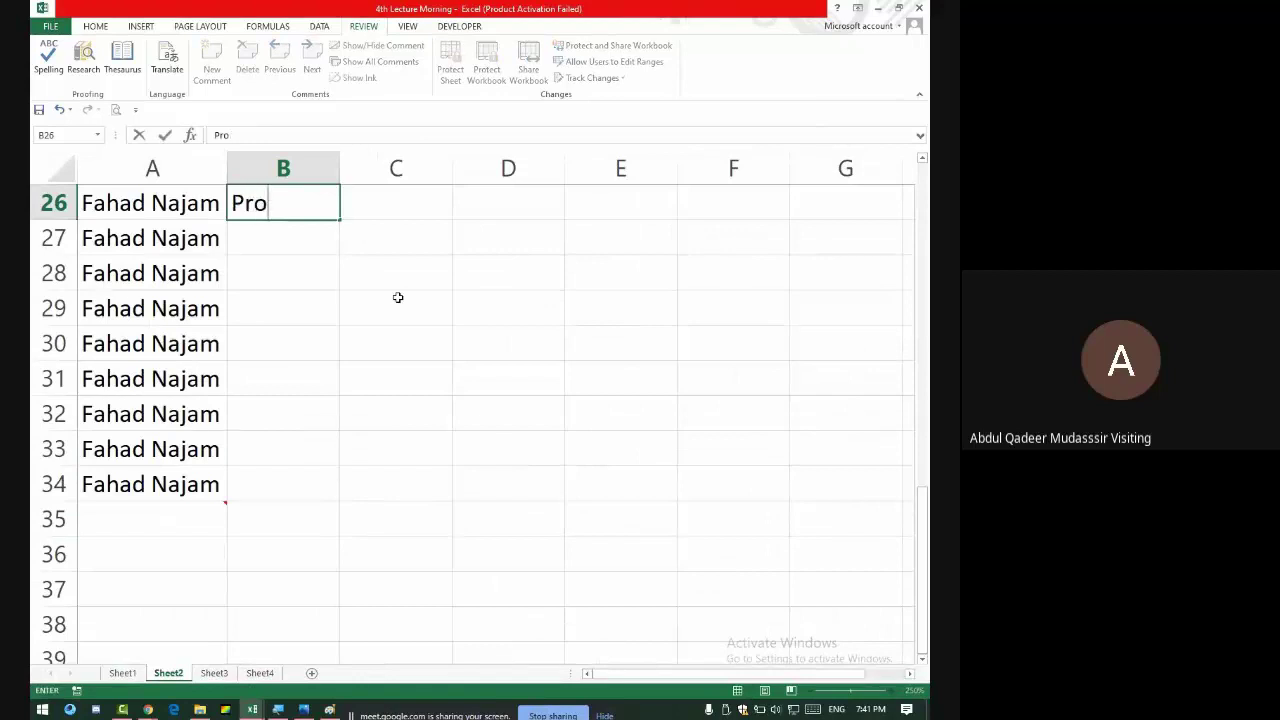
pyautogui.write('duct KJ')
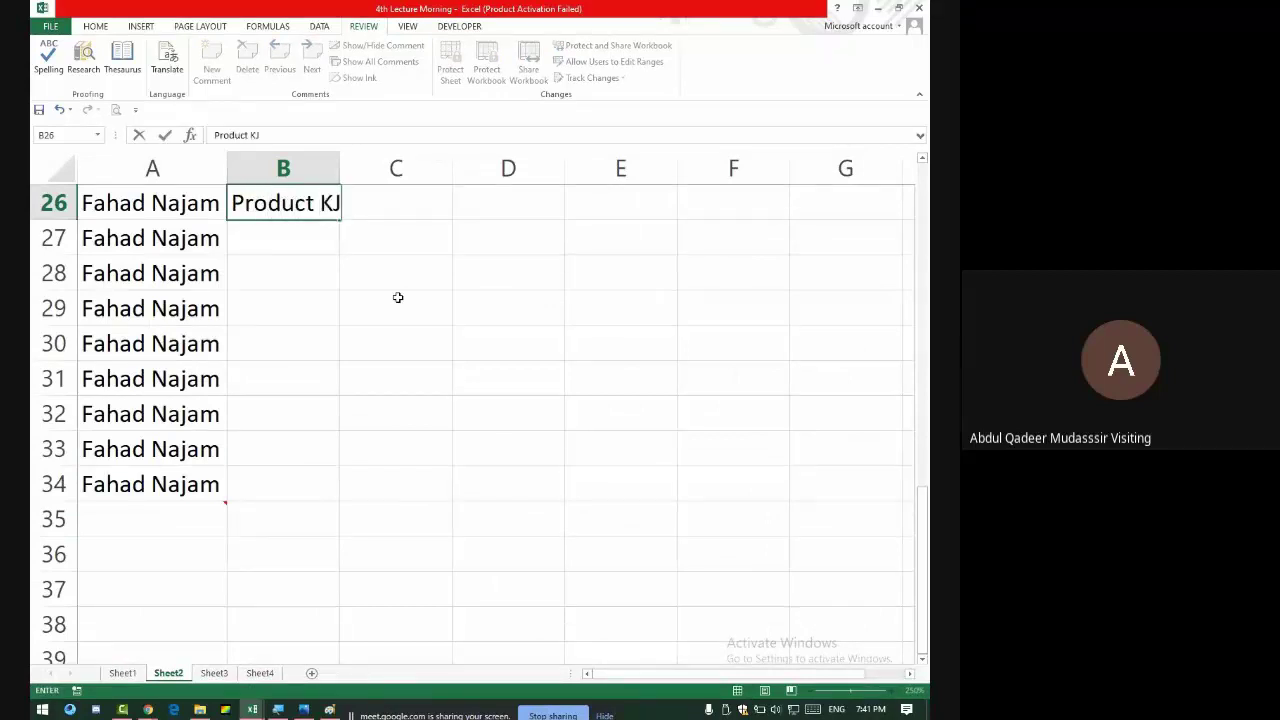
pyautogui.press('BackSpace')
pyautogui.write('ey')
pyautogui.press('Return')
pyautogui.press('Right')
pyautogui.press('Up')
pyautogui.press('Right')
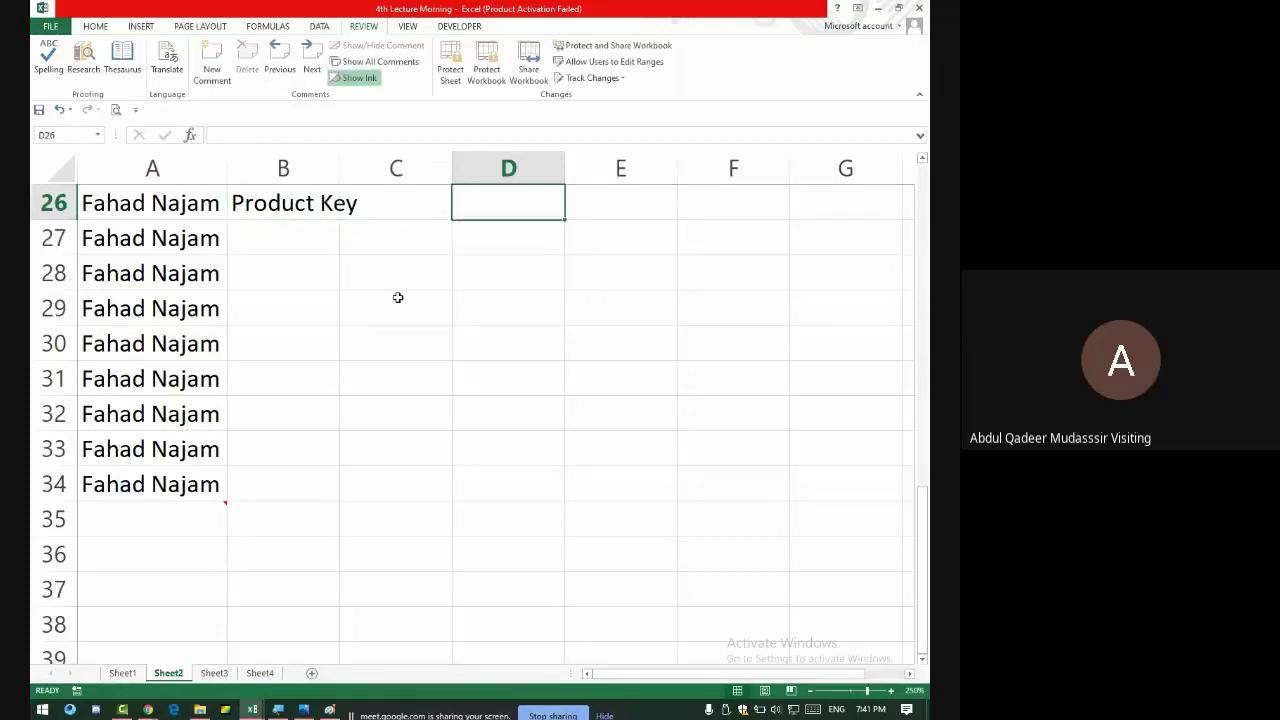
pyautogui.press('Left')
pyautogui.write('Key')
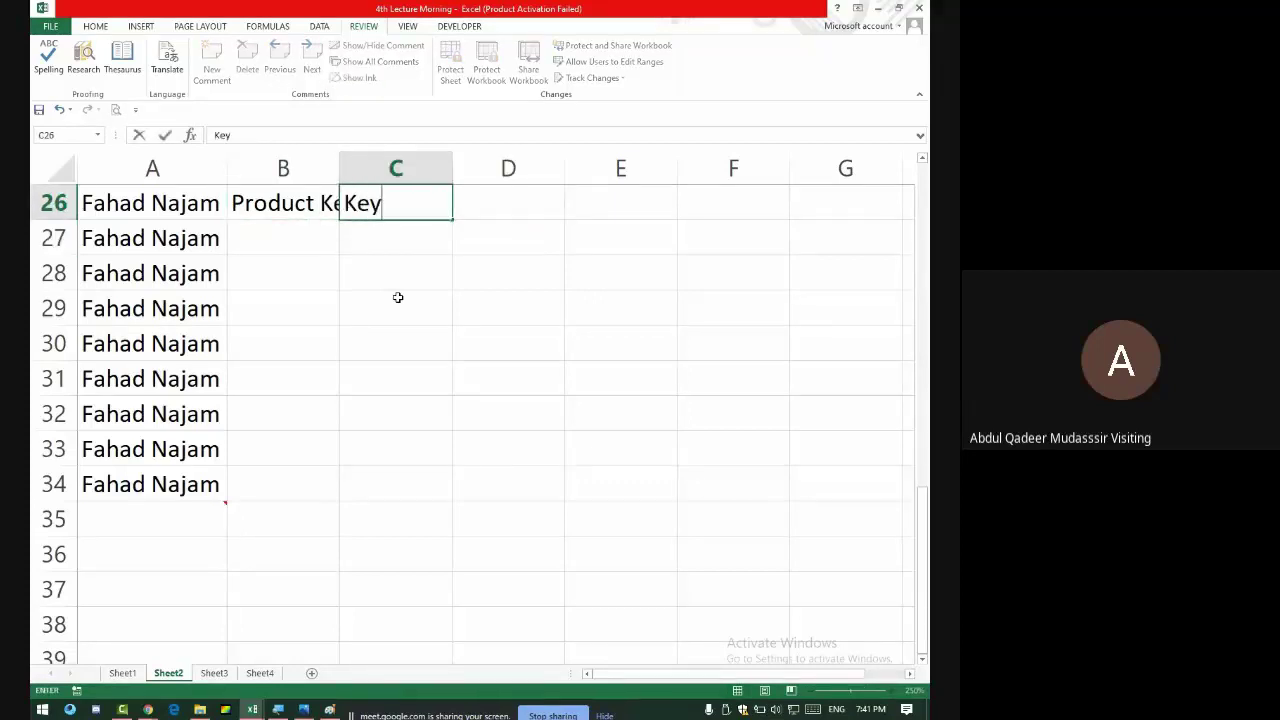
pyautogui.write('genrator')
pyautogui.press('Return')
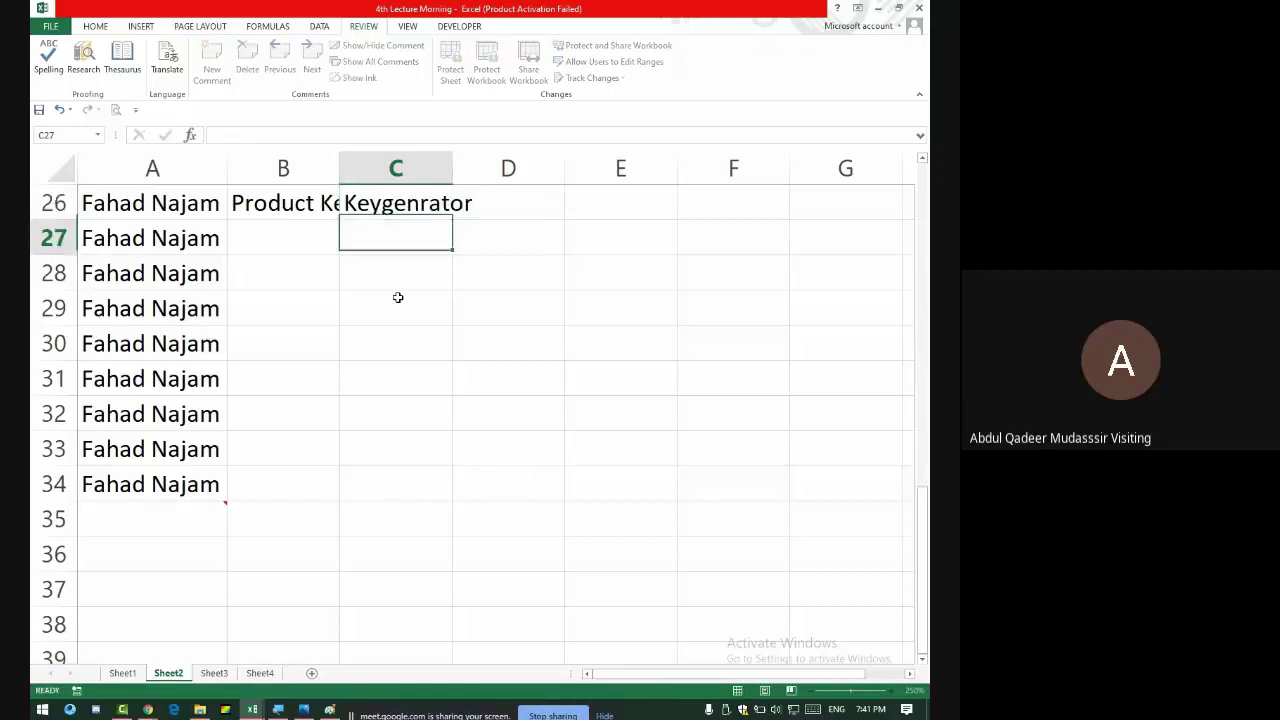
# - AutoFit columns B and C to their Product Key and Keygenrator headings, then recheck B26 and C26
pyautogui.click(416, 187)
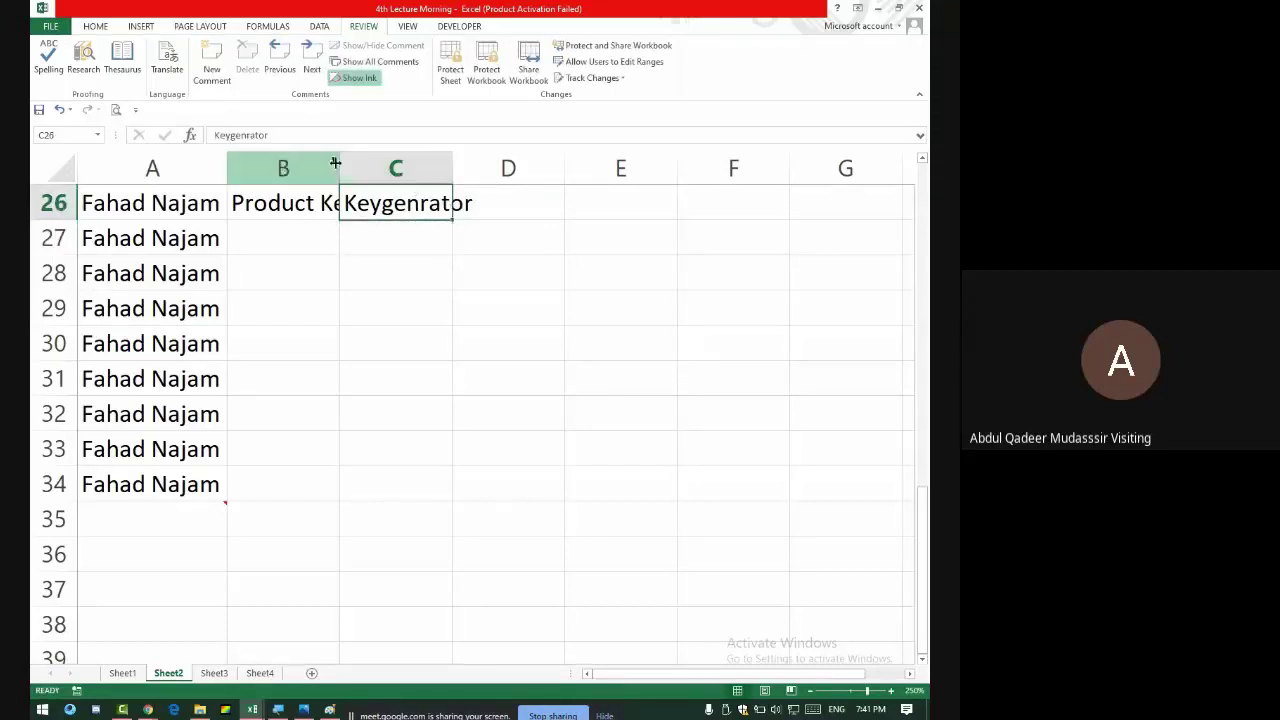
pyautogui.click(345, 166)
pyautogui.doubleClick(345, 166)
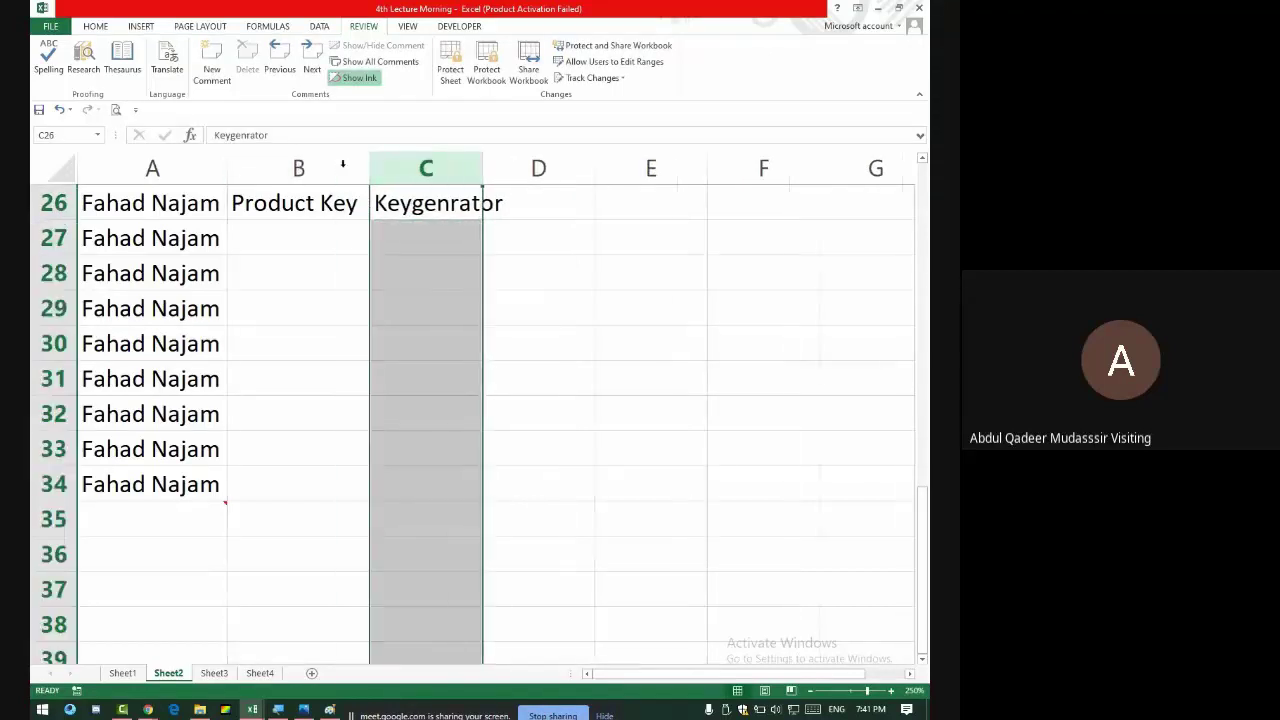
pyautogui.doubleClick(482, 172)
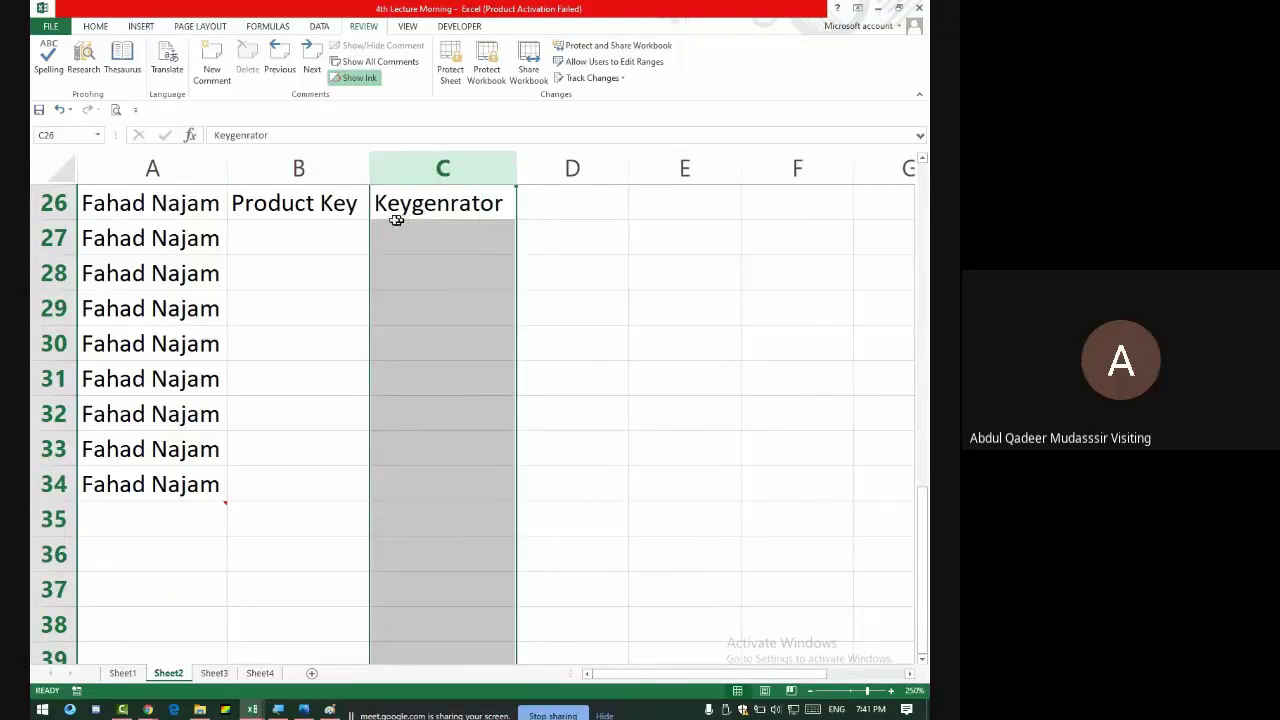
pyautogui.click(501, 205)
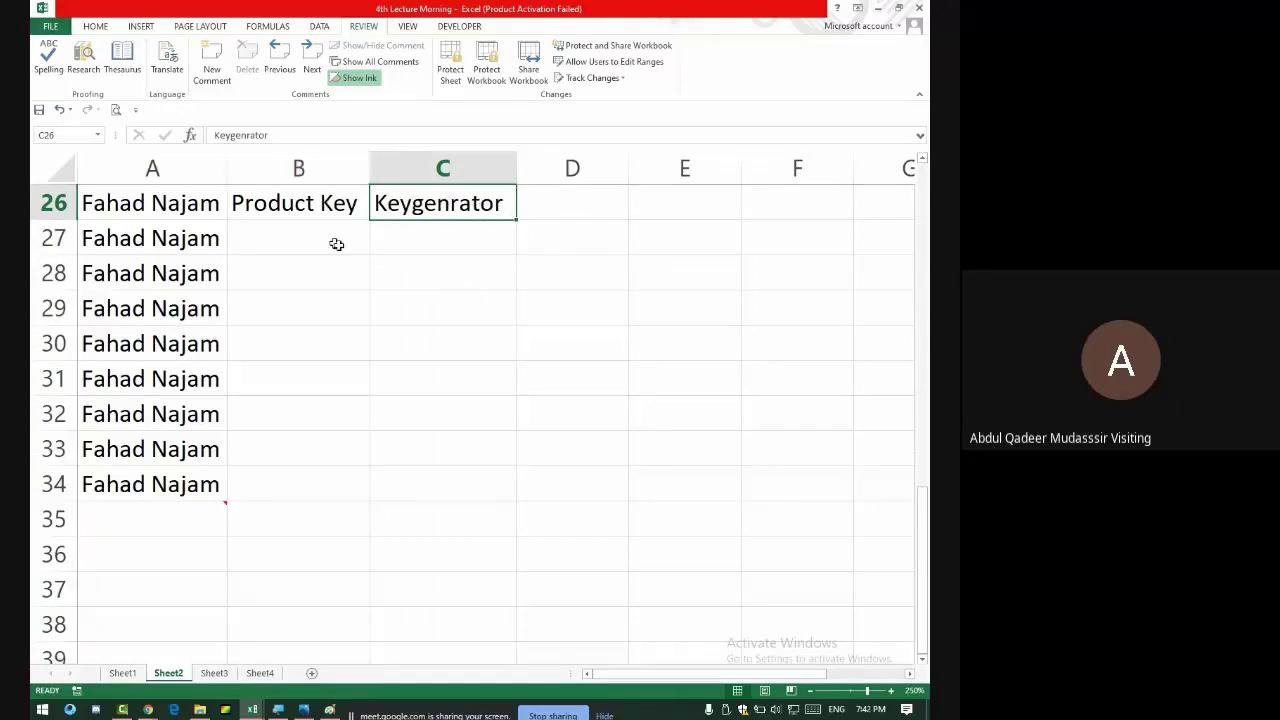
pyautogui.scroll(-4, 385, 263)
pyautogui.scroll(4, 385, 263)
pyautogui.click(320, 215)
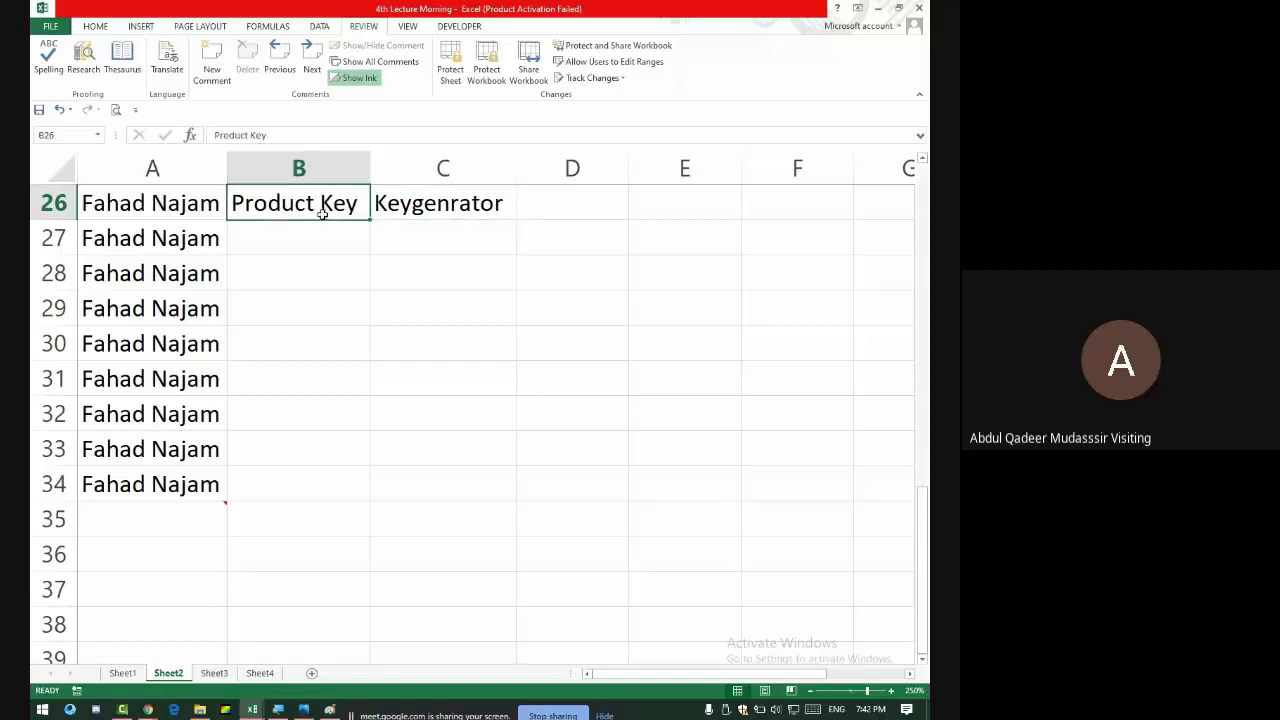
pyautogui.click(424, 204)
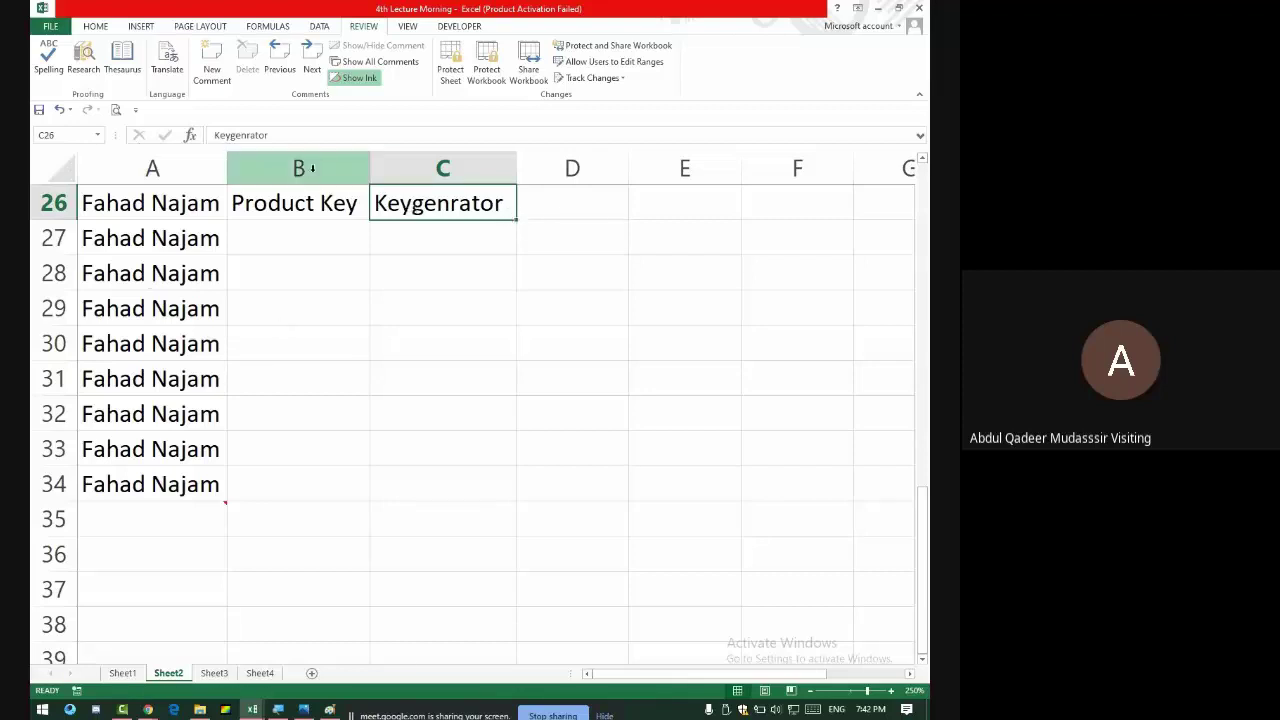
# - Check Google Meet, then return to the workbook and open Sheet1's notes table
pyautogui.hotkey('alt', 'Tab')
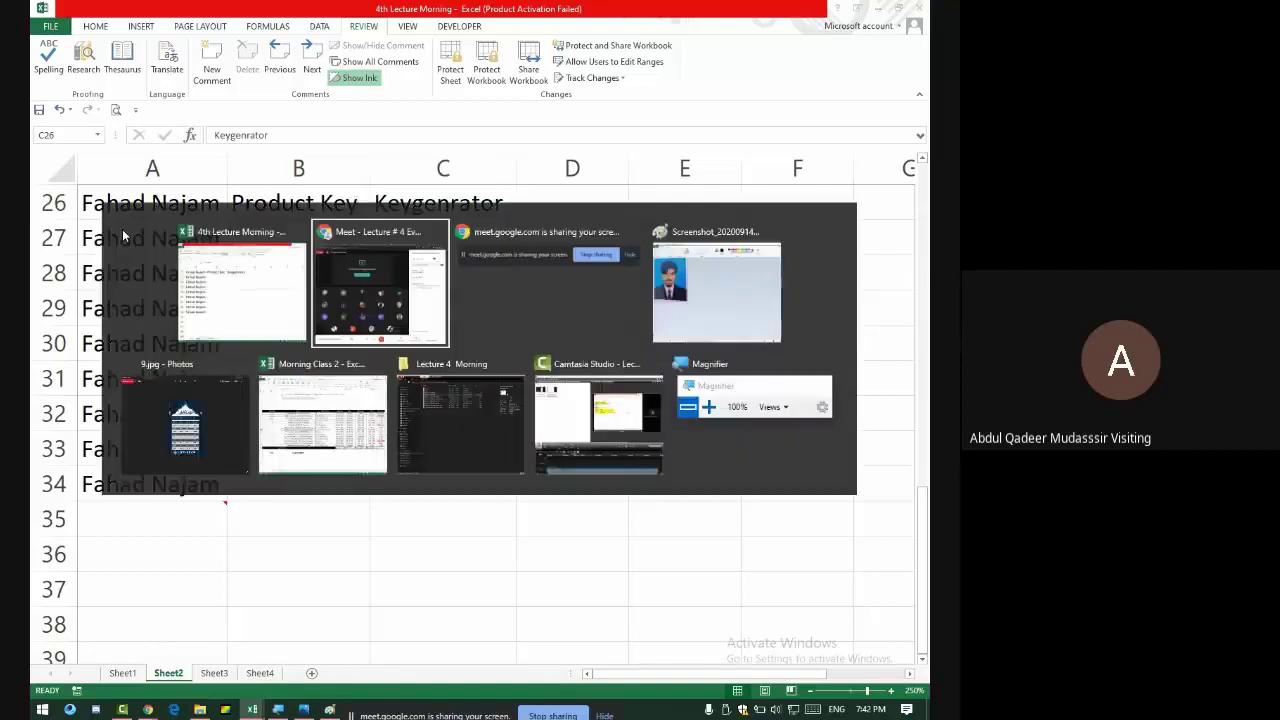
pyautogui.hotkey('alt', 'Tab')
pyautogui.click(214, 673)
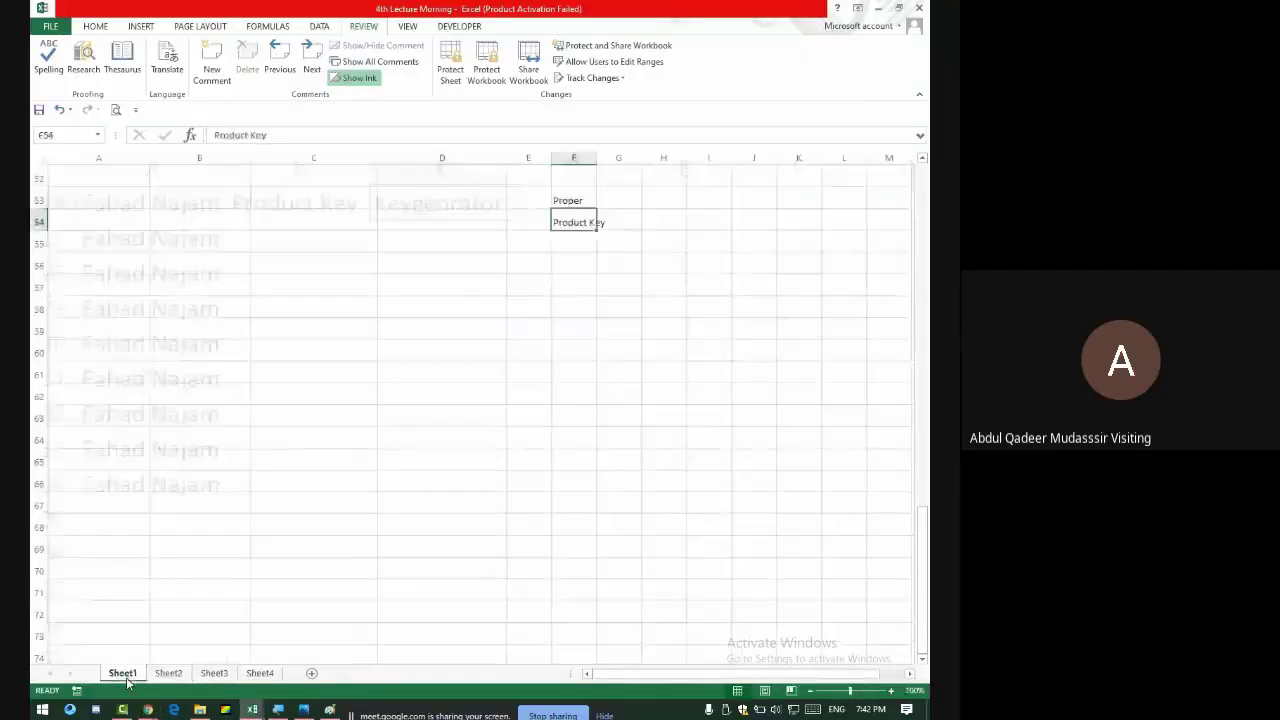
pyautogui.click(168, 673)
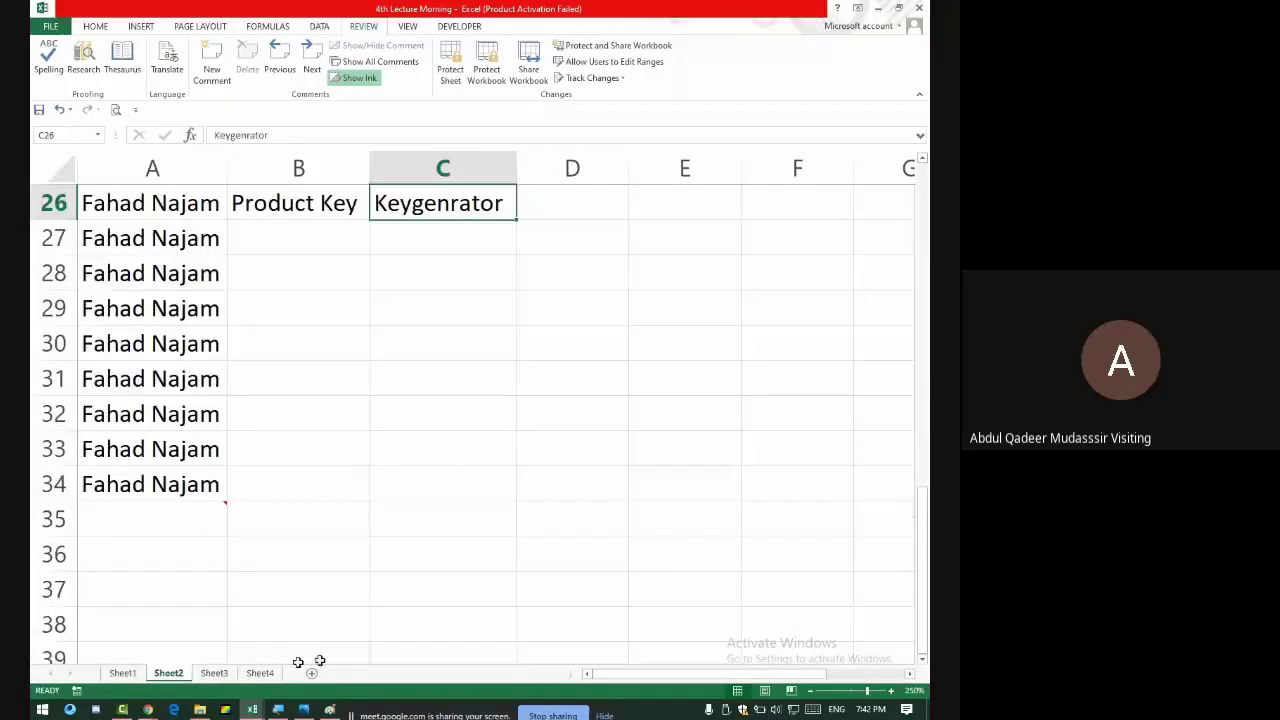
pyautogui.click(121, 672)
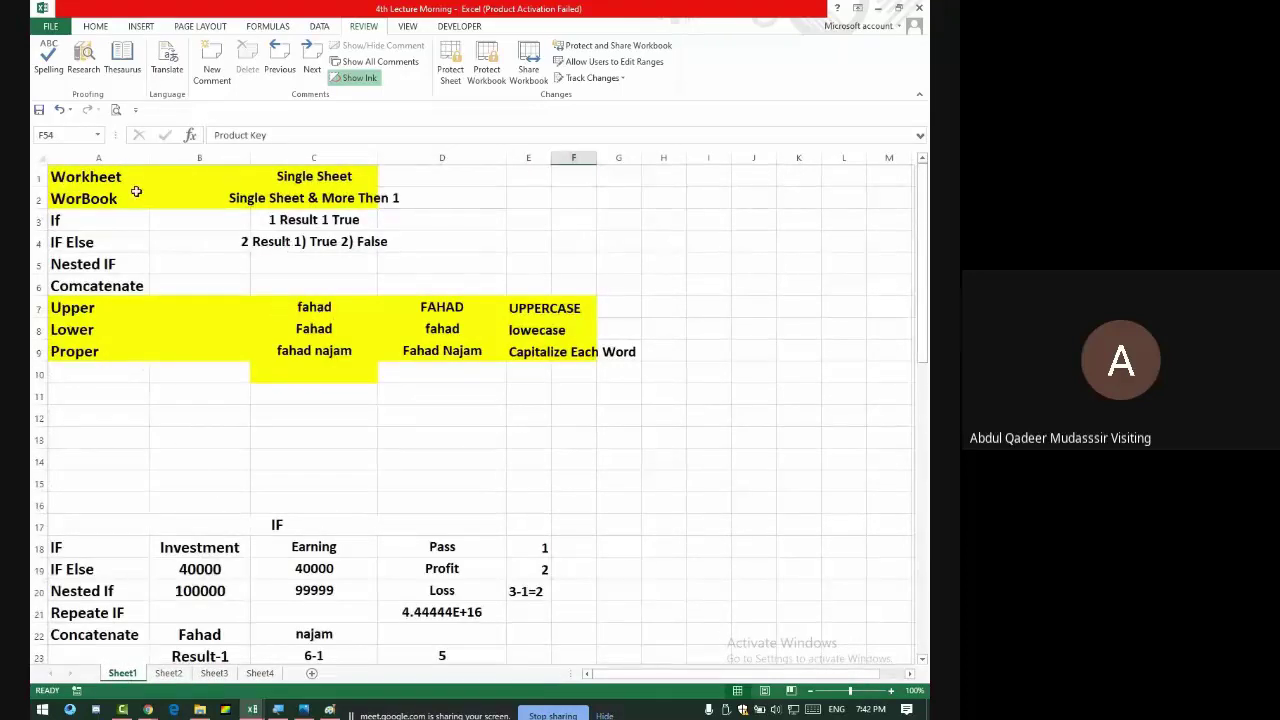
pyautogui.moveTo(90, 180); pyautogui.dragTo(380, 200)
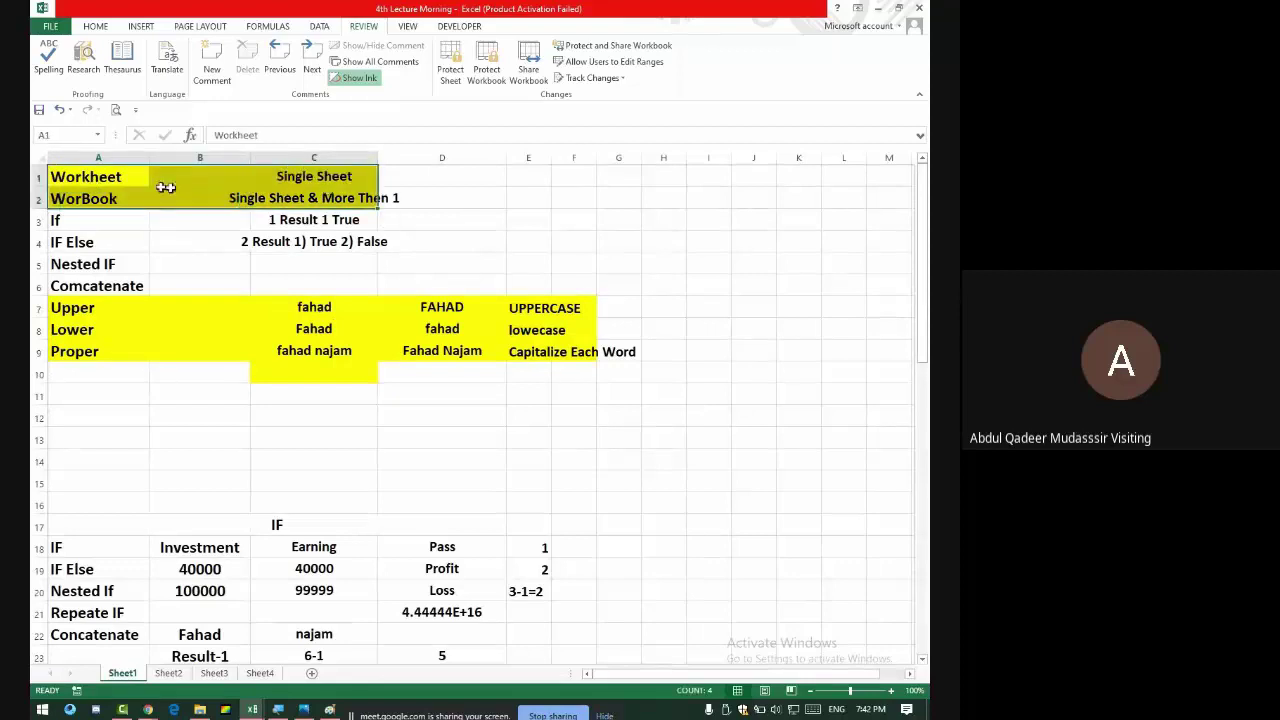
pyautogui.click(100, 176)
pyautogui.click(330, 177)
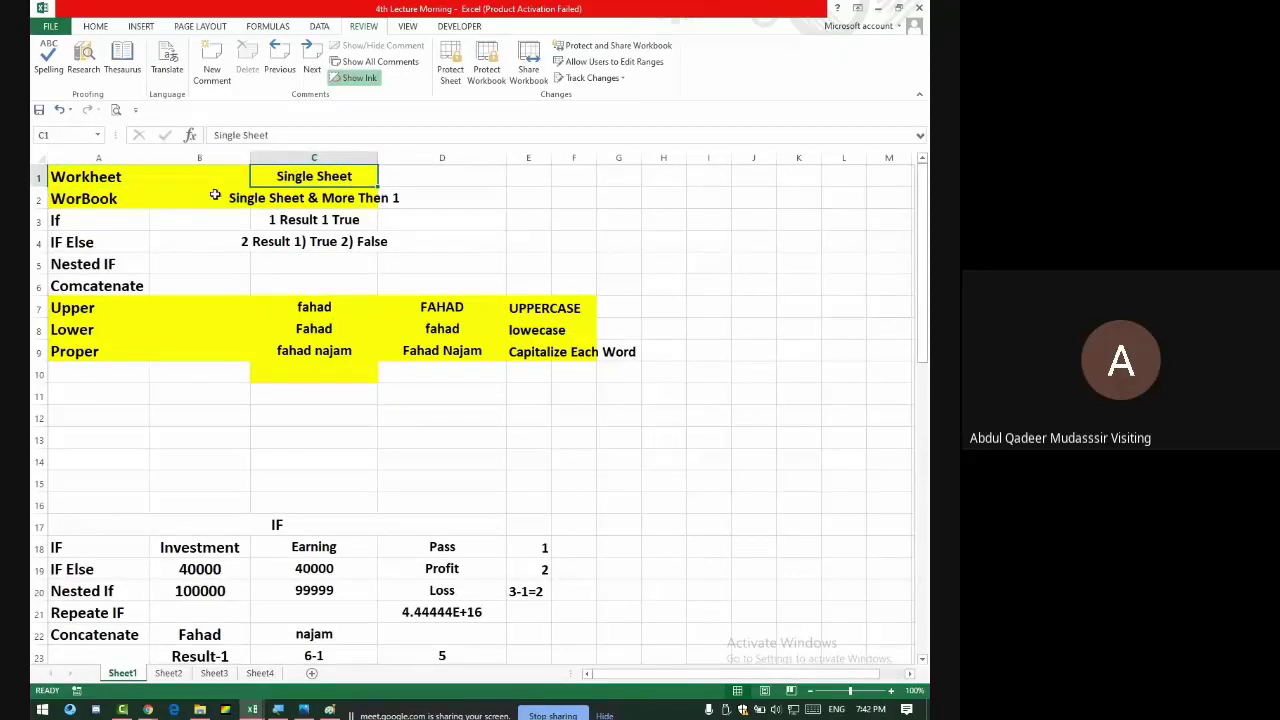
pyautogui.click(110, 199)
pyautogui.click(258, 200)
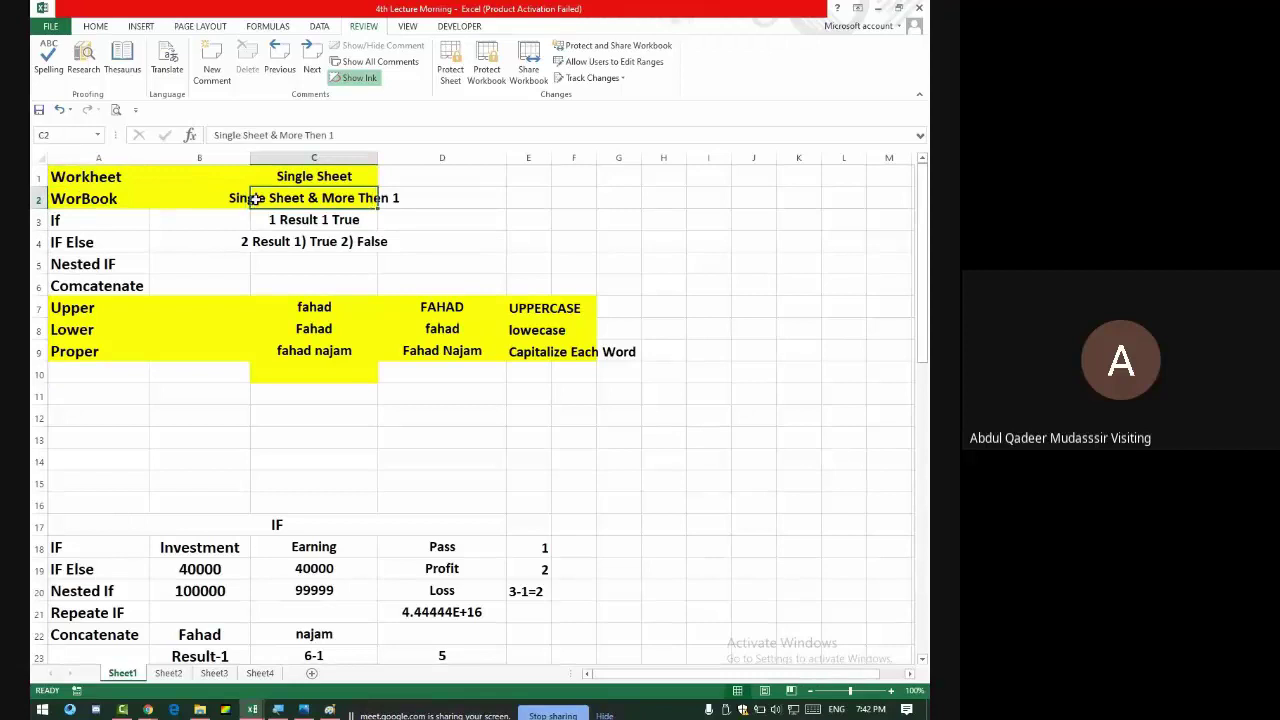
pyautogui.doubleClick(378, 158)
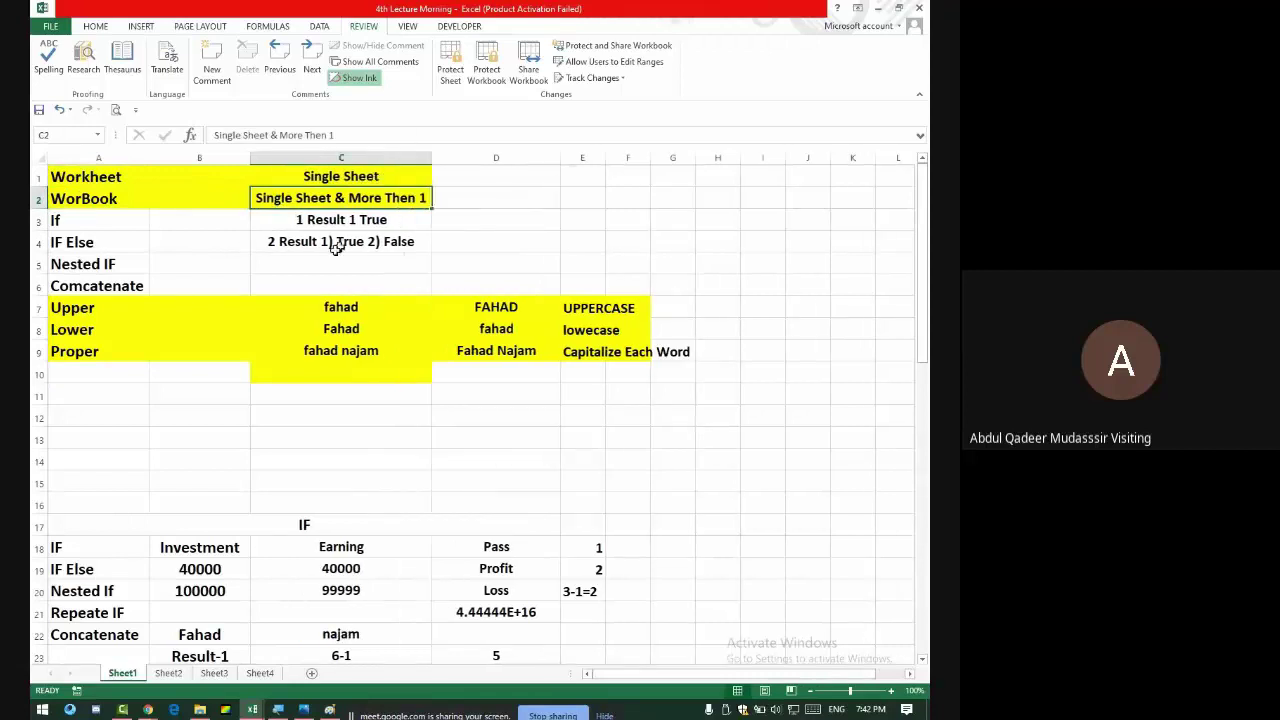
pyautogui.moveTo(87, 220); pyautogui.dragTo(98, 285)
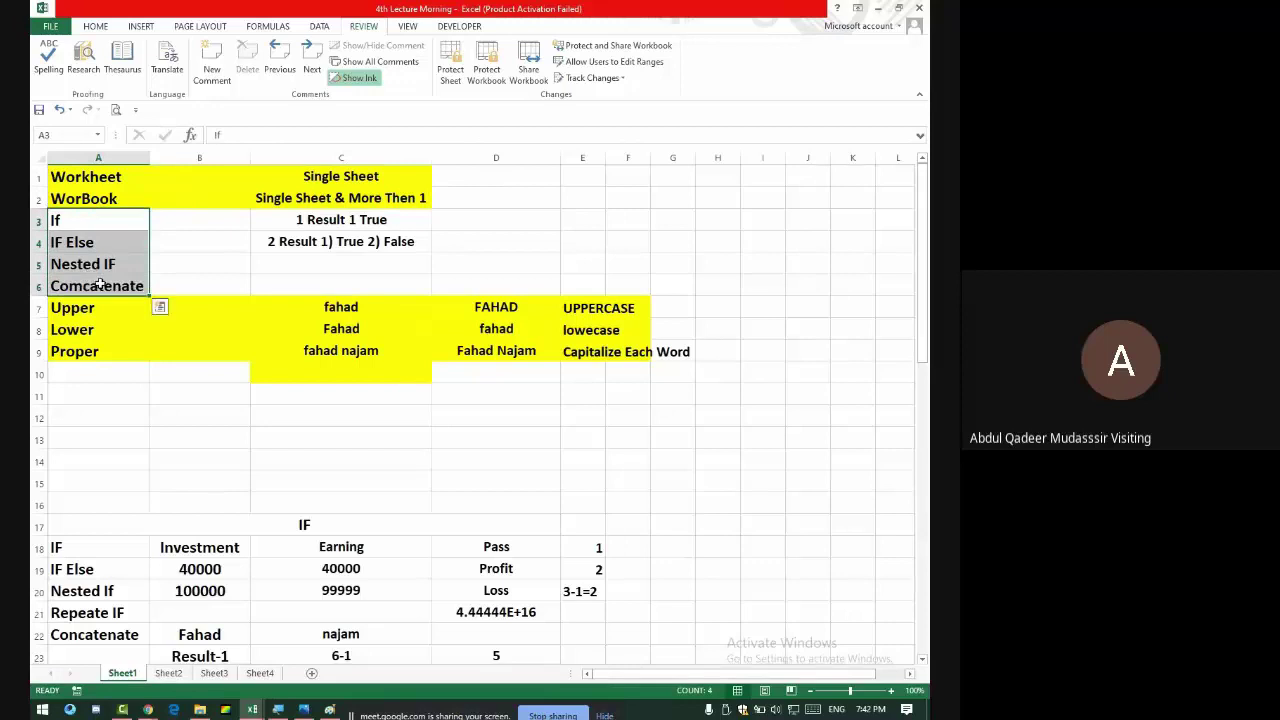
pyautogui.click(57, 220)
pyautogui.click(57, 241)
pyautogui.click(68, 265)
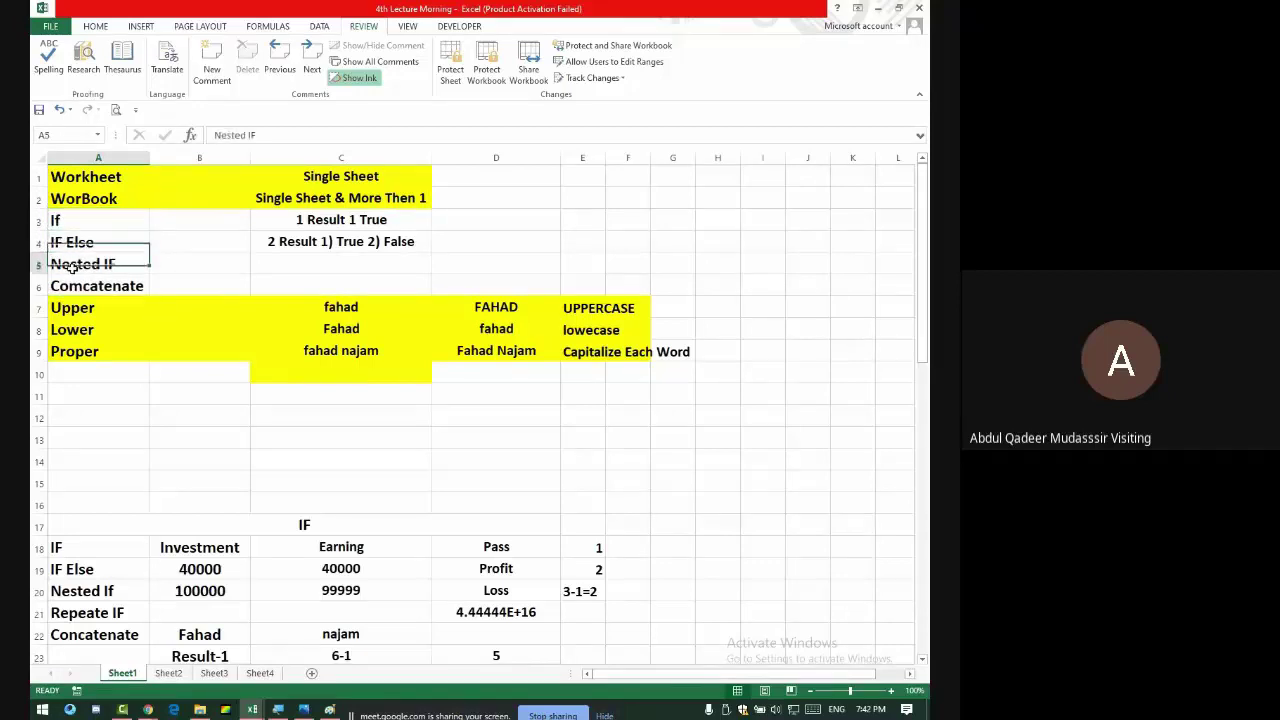
pyautogui.click(131, 288)
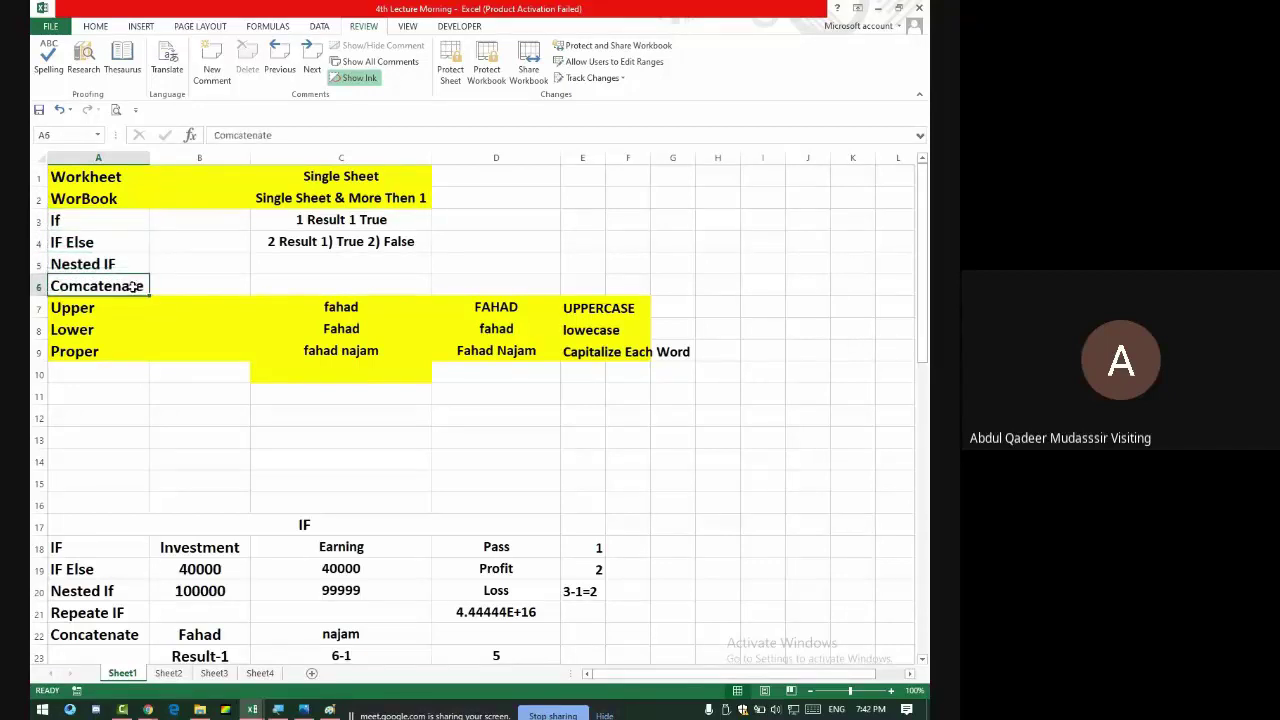
pyautogui.moveTo(126, 220); pyautogui.dragTo(126, 280)
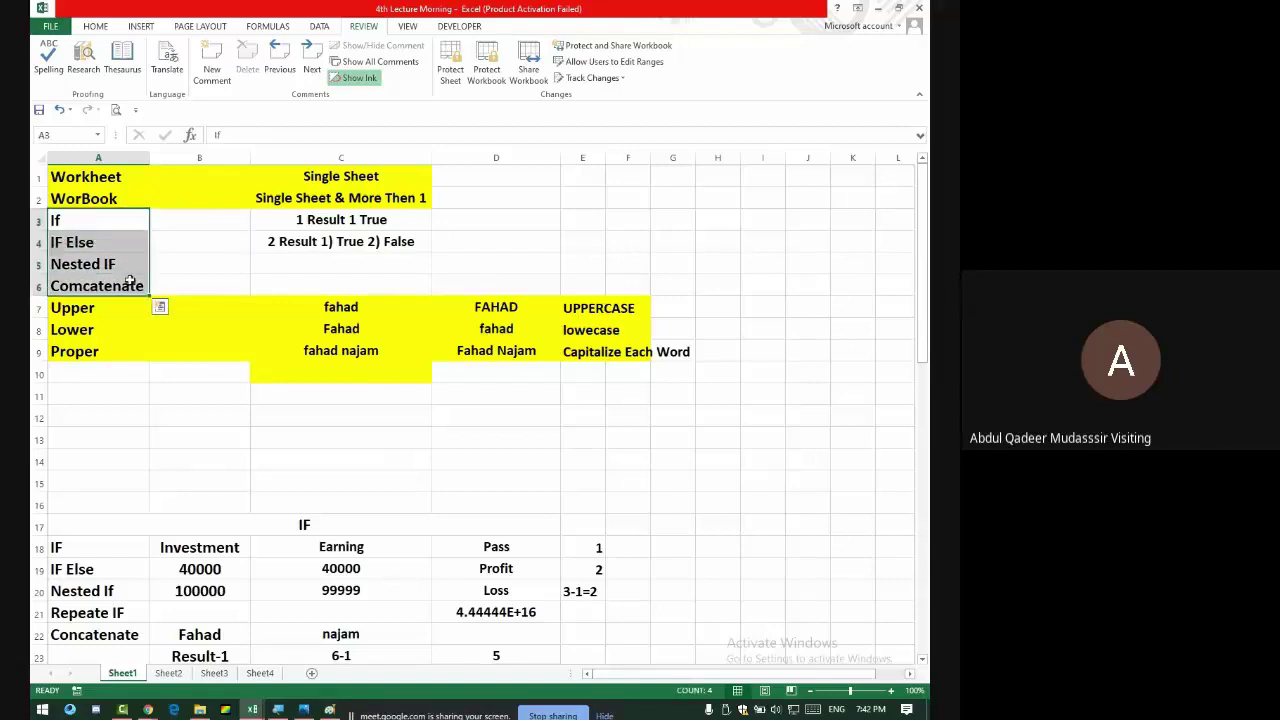
# - Select the Upper, Lower and Proper labels and inspect the fahad entries in C7 and D7
pyautogui.click(128, 308)
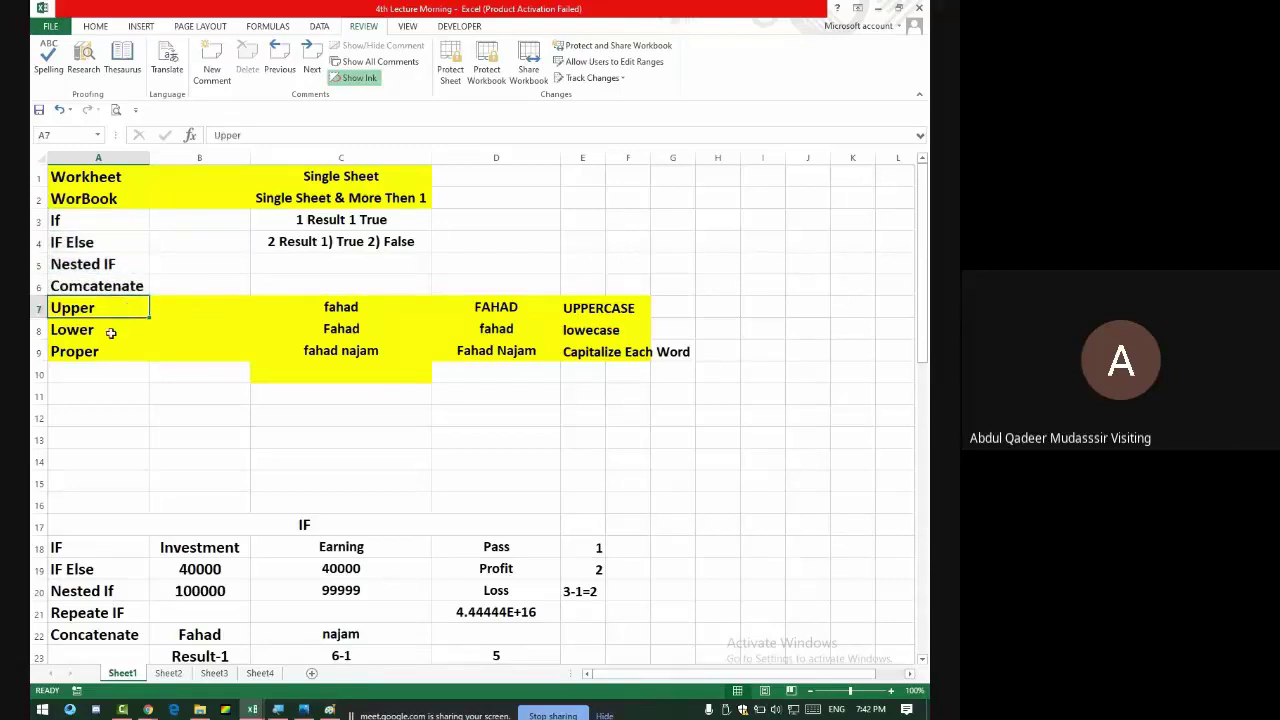
pyautogui.click(109, 334)
pyautogui.click(104, 351)
pyautogui.moveTo(89, 306); pyautogui.dragTo(120, 352)
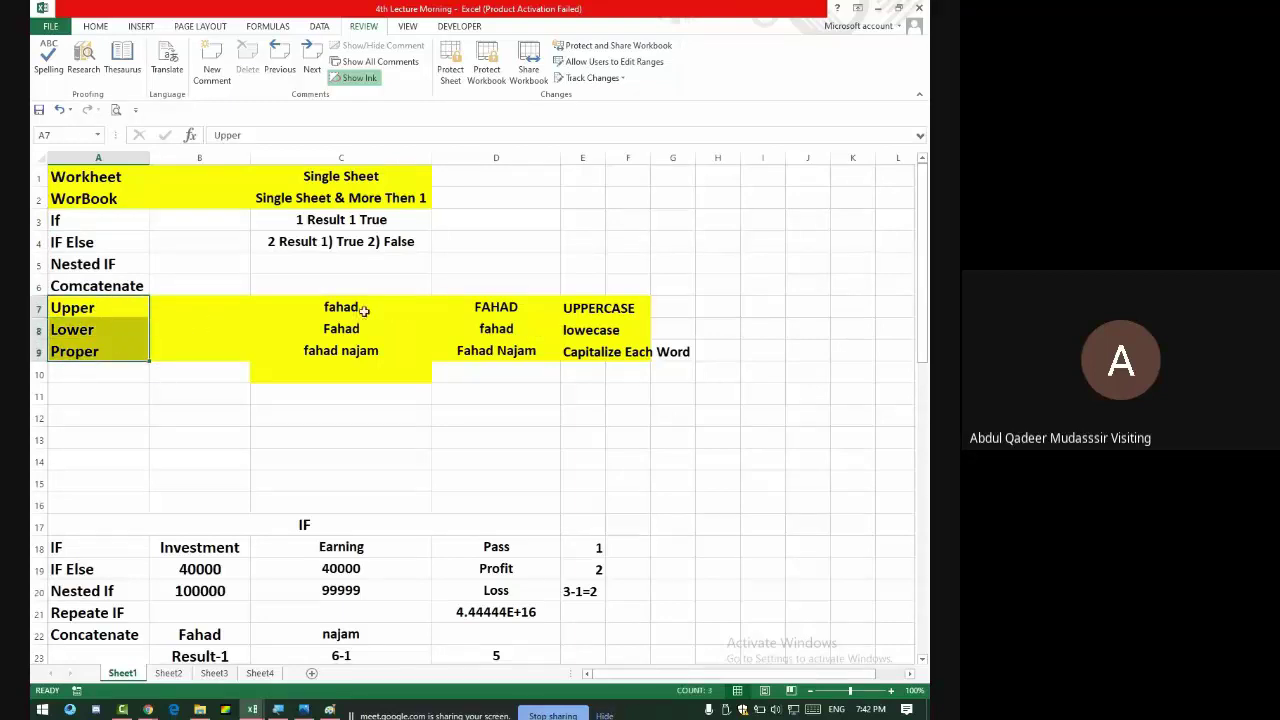
pyautogui.click(364, 307)
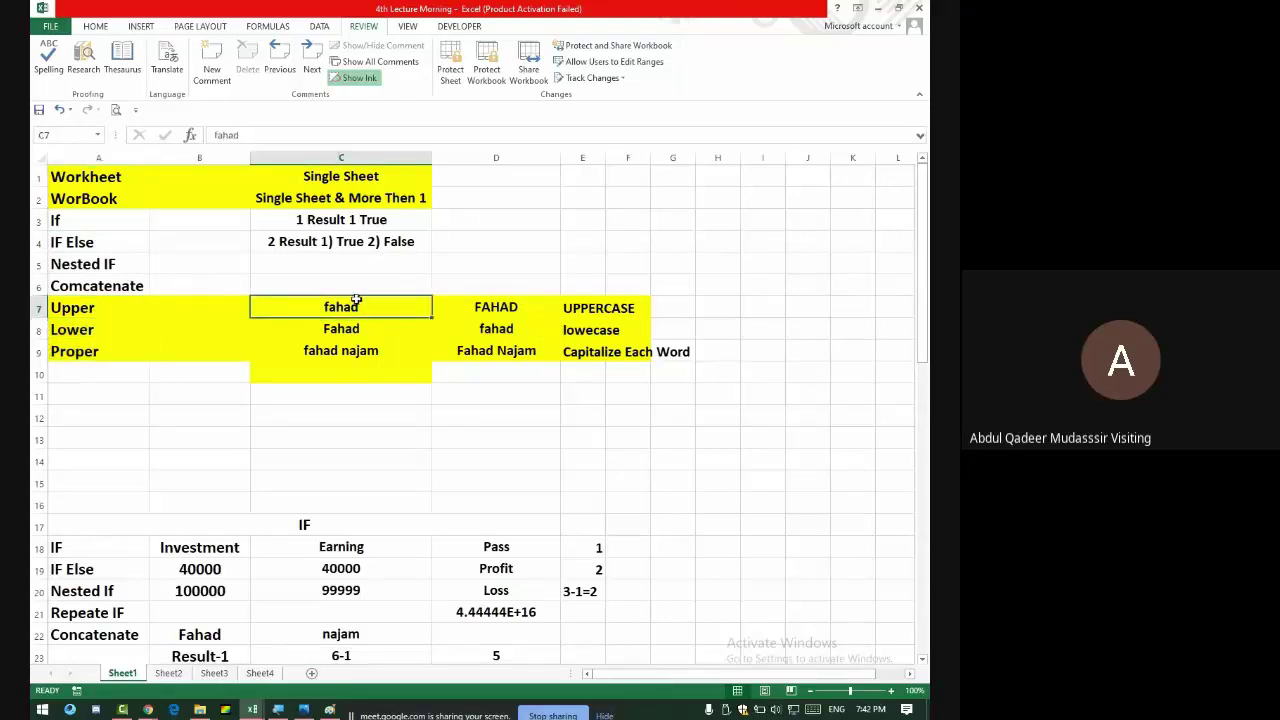
pyautogui.click(490, 306)
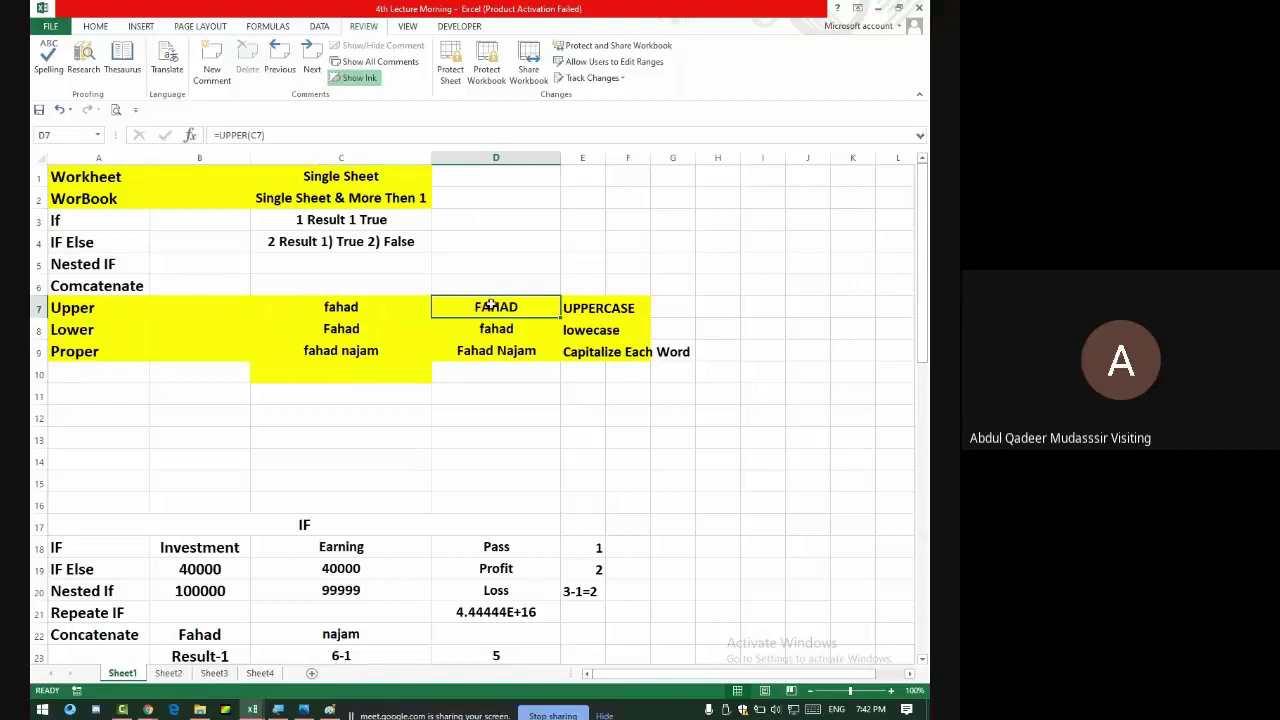
# - Recommit D7's UPPER and D8's LOWER formulas, showing FAHAD and fahad
pyautogui.click(246, 134)
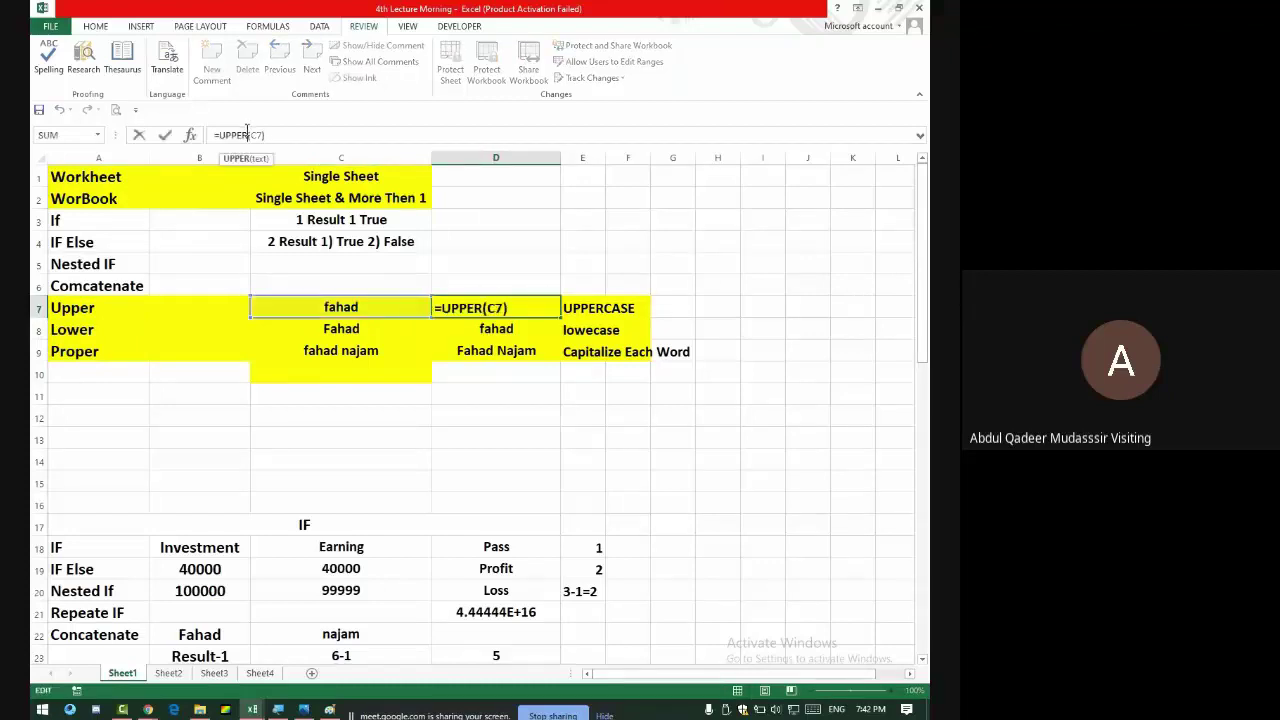
pyautogui.click(269, 136)
pyautogui.write('+')
pyautogui.press('Return')
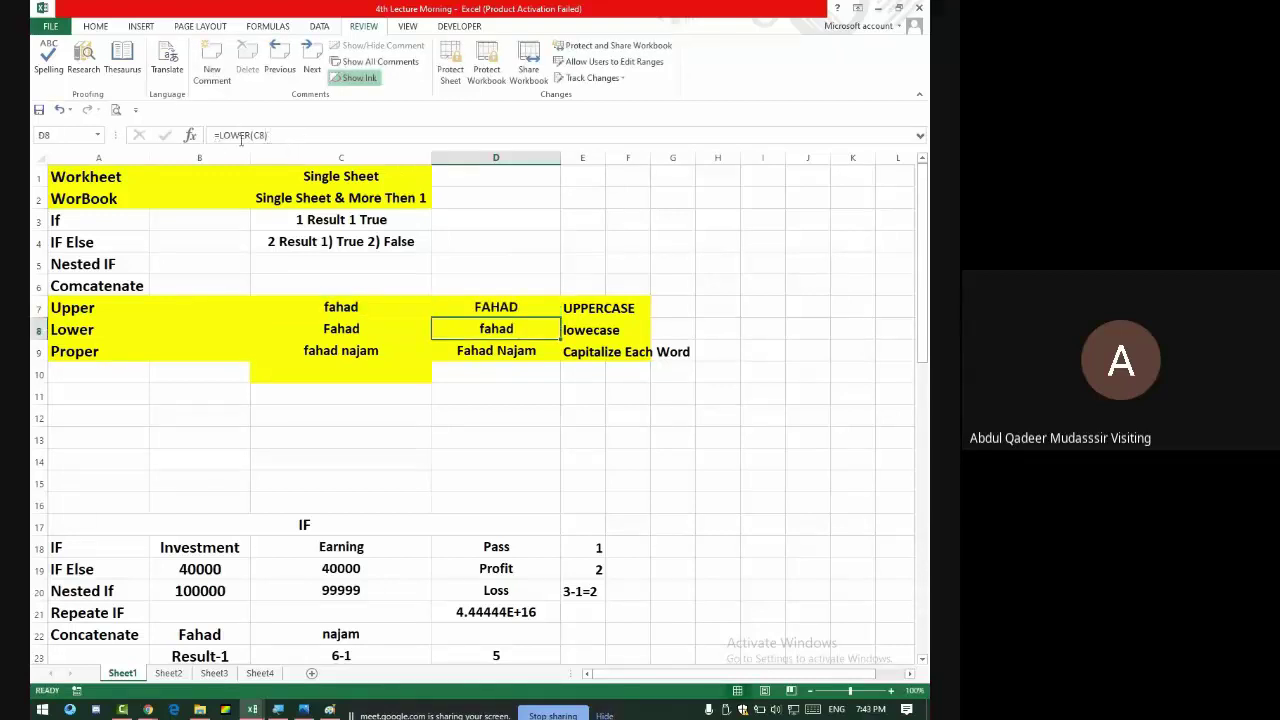
pyautogui.click(241, 137)
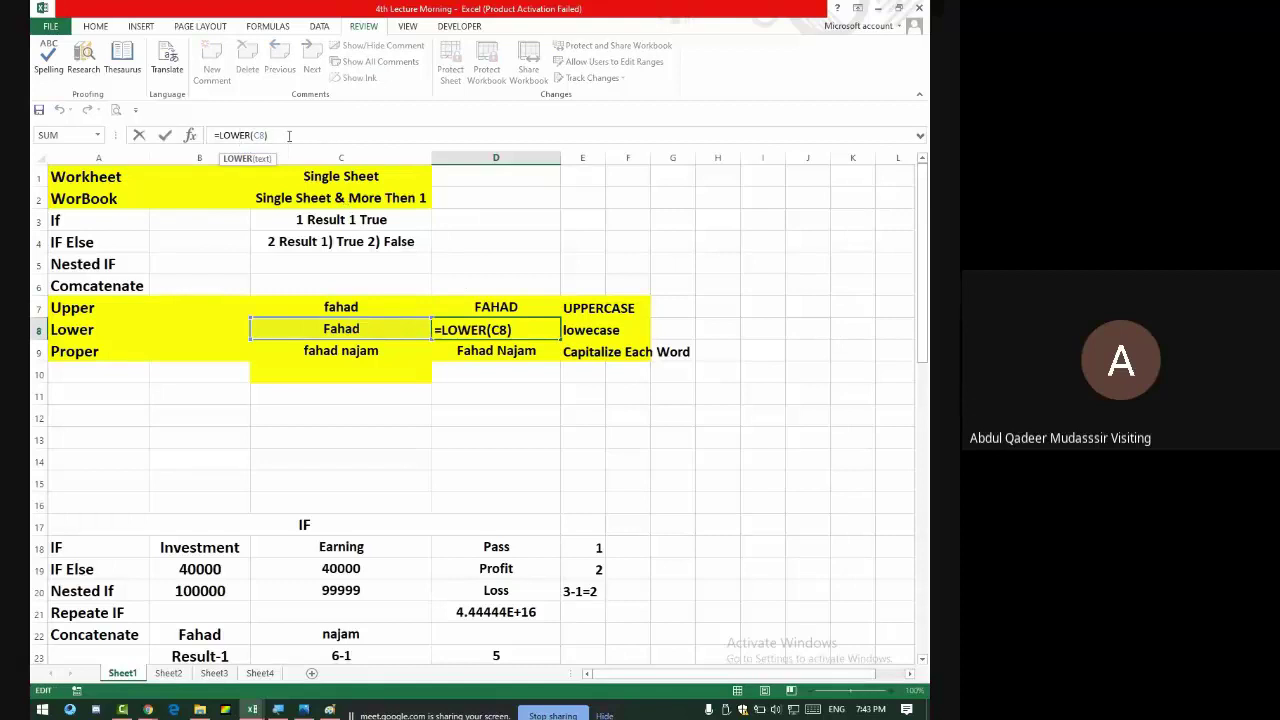
pyautogui.moveTo(289, 135); pyautogui.dragTo(180, 135)
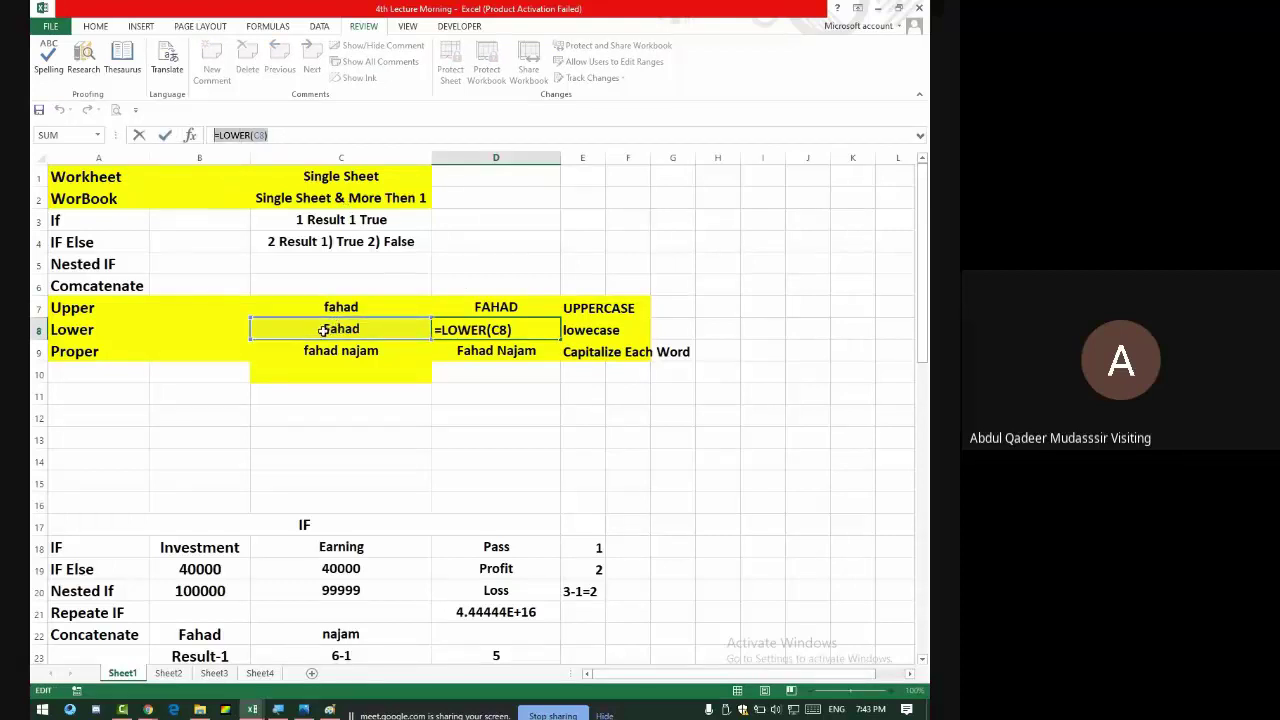
pyautogui.doubleClick(510, 330)
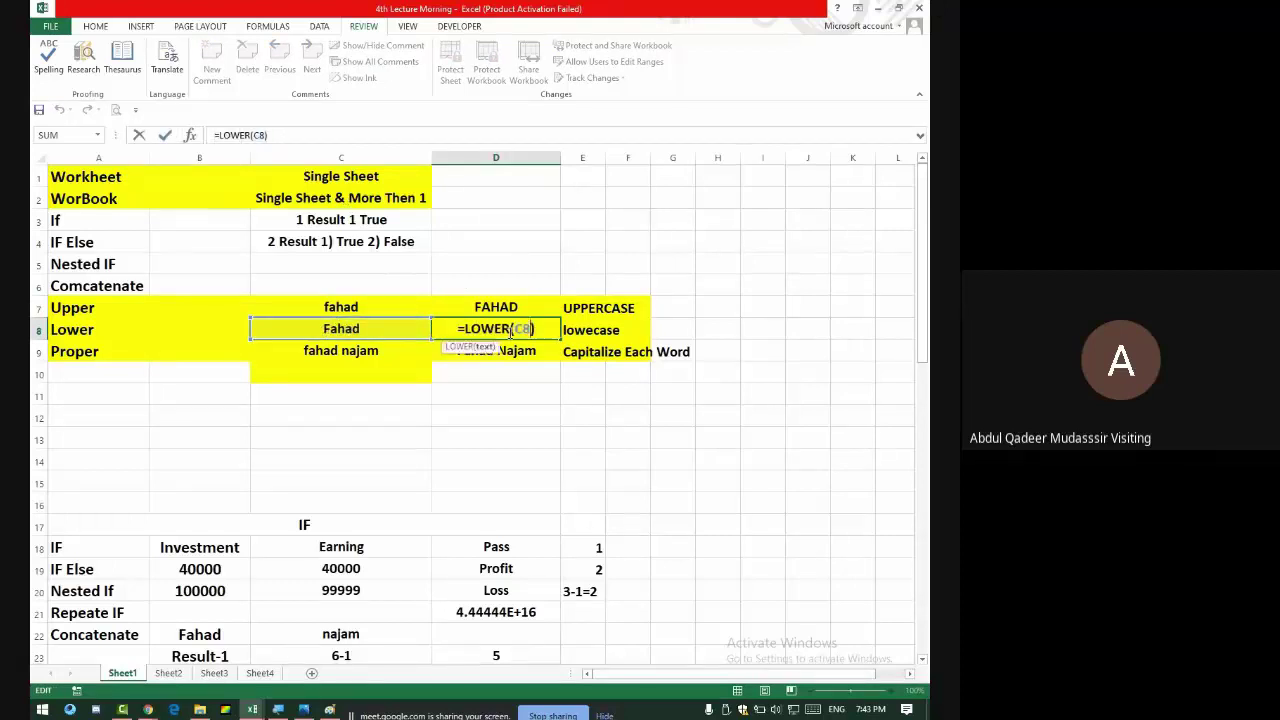
pyautogui.press('Return')
pyautogui.click(514, 328)
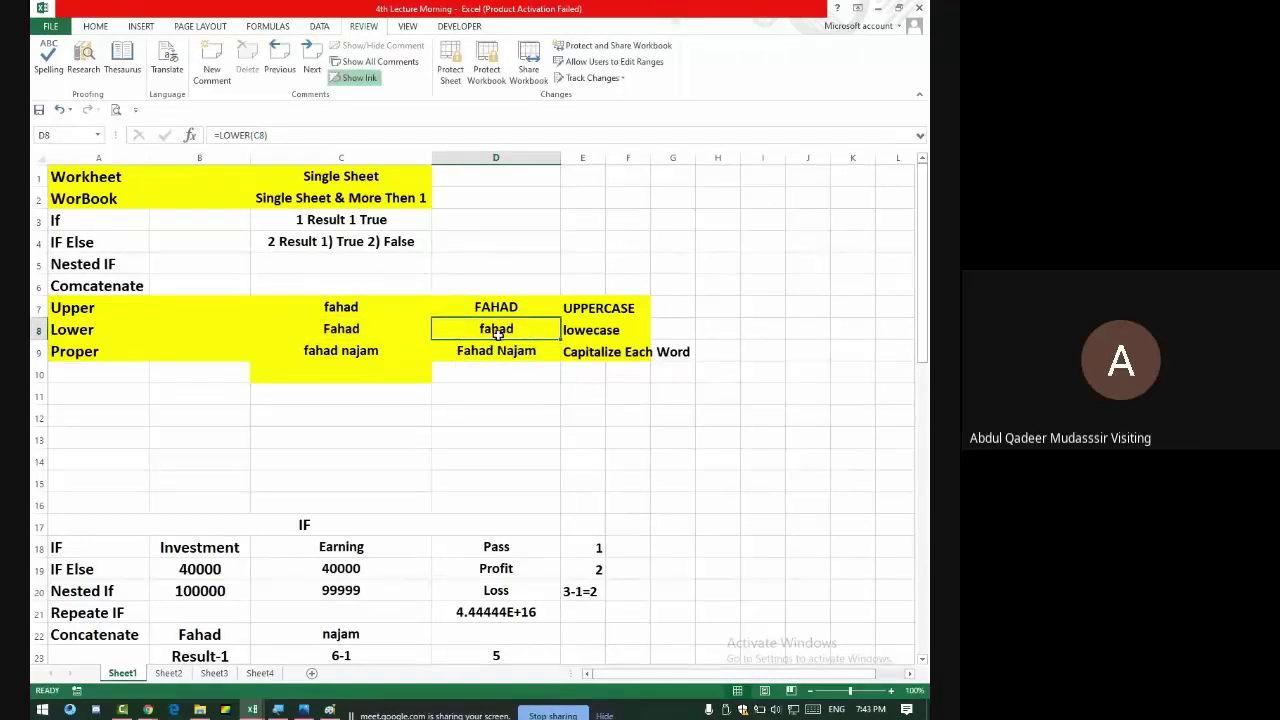
pyautogui.click(340, 352)
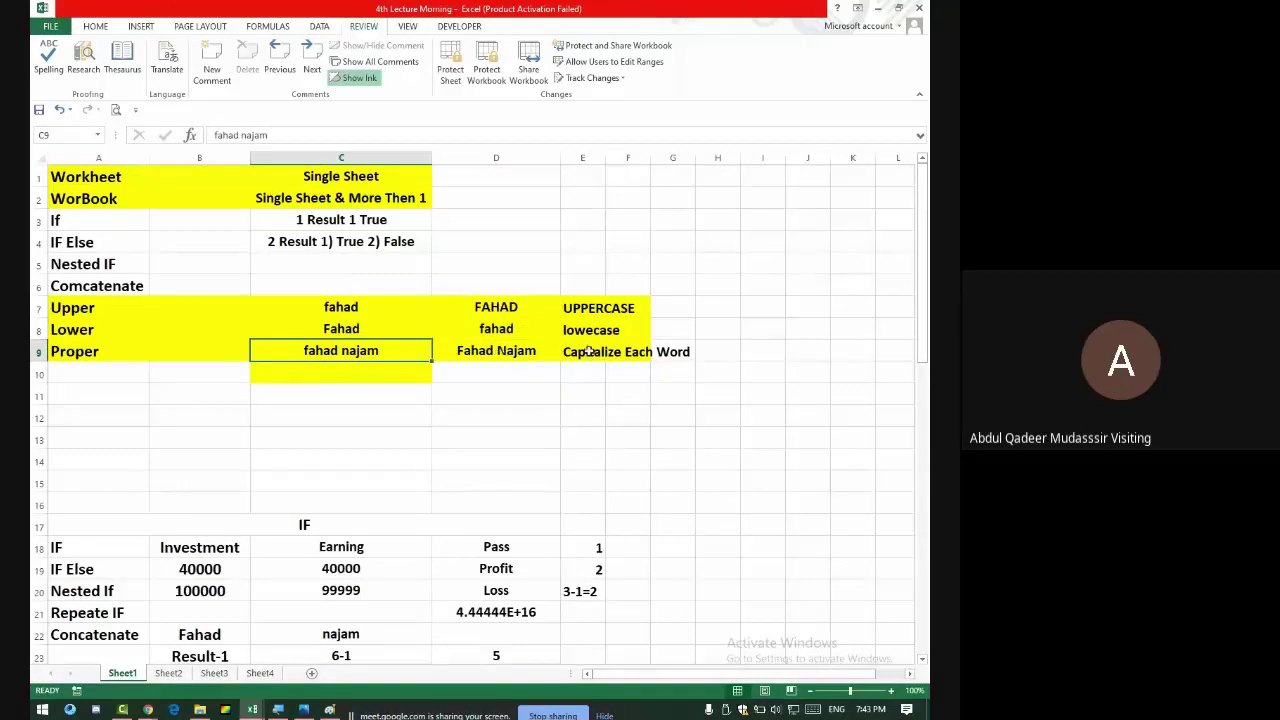
pyautogui.doubleClick(607, 160)
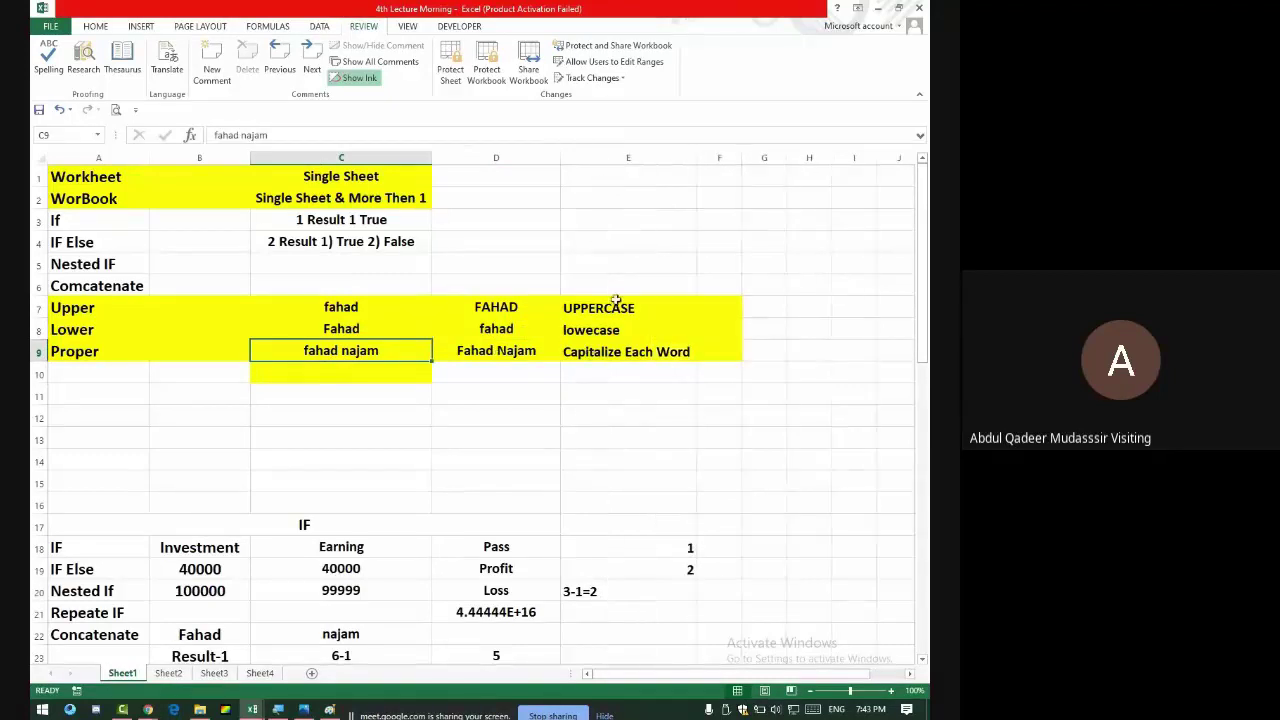
pyautogui.click(513, 355)
pyautogui.click(614, 350)
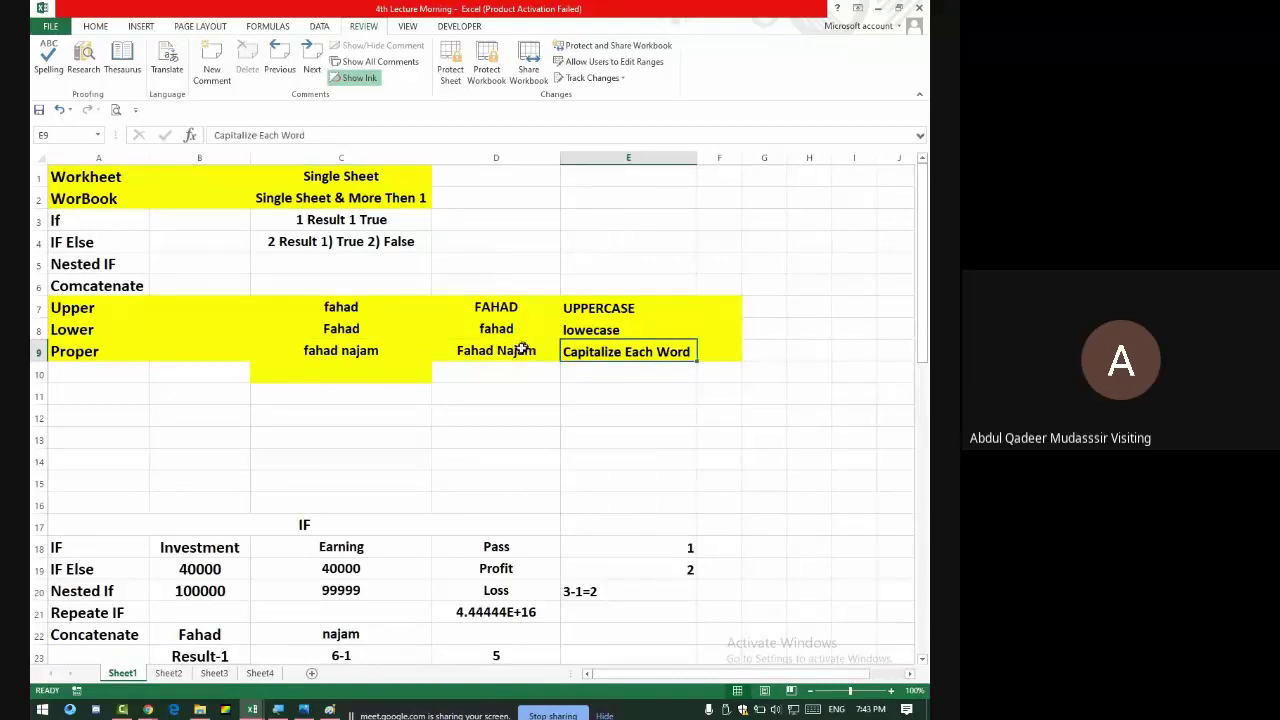
pyautogui.click(515, 350)
pyautogui.click(242, 134)
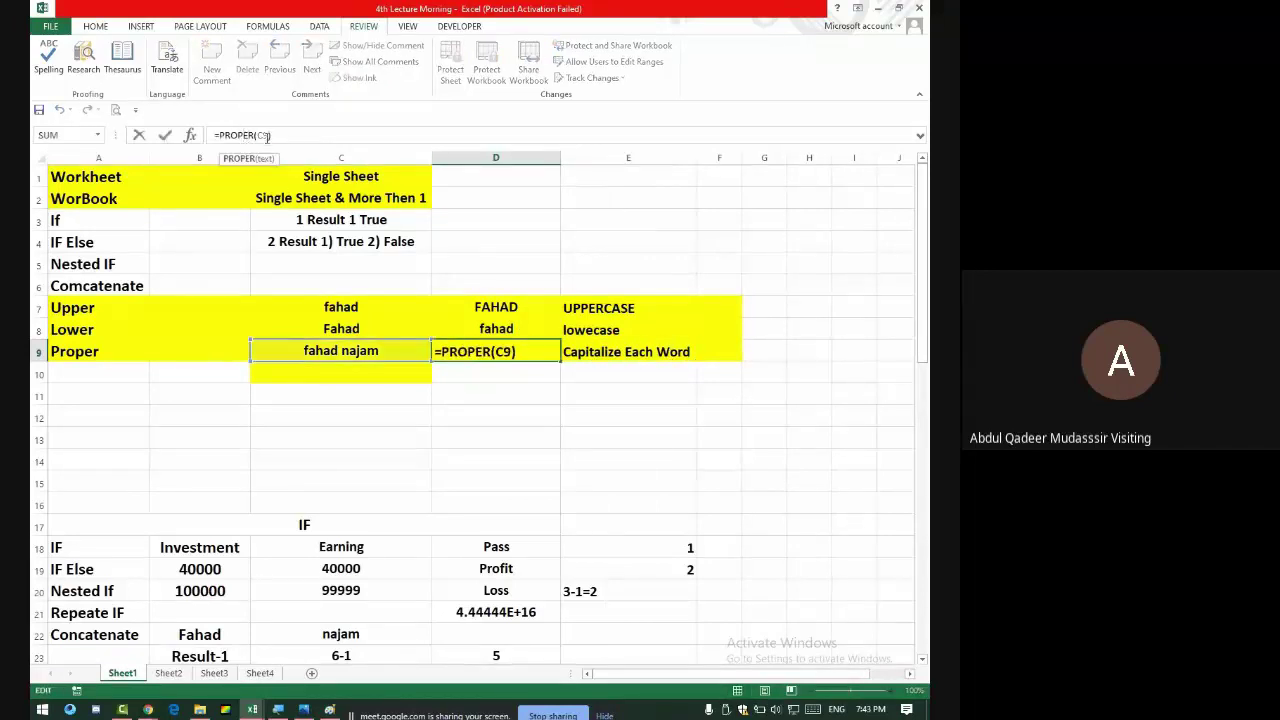
pyautogui.click(286, 138)
pyautogui.press('Return')
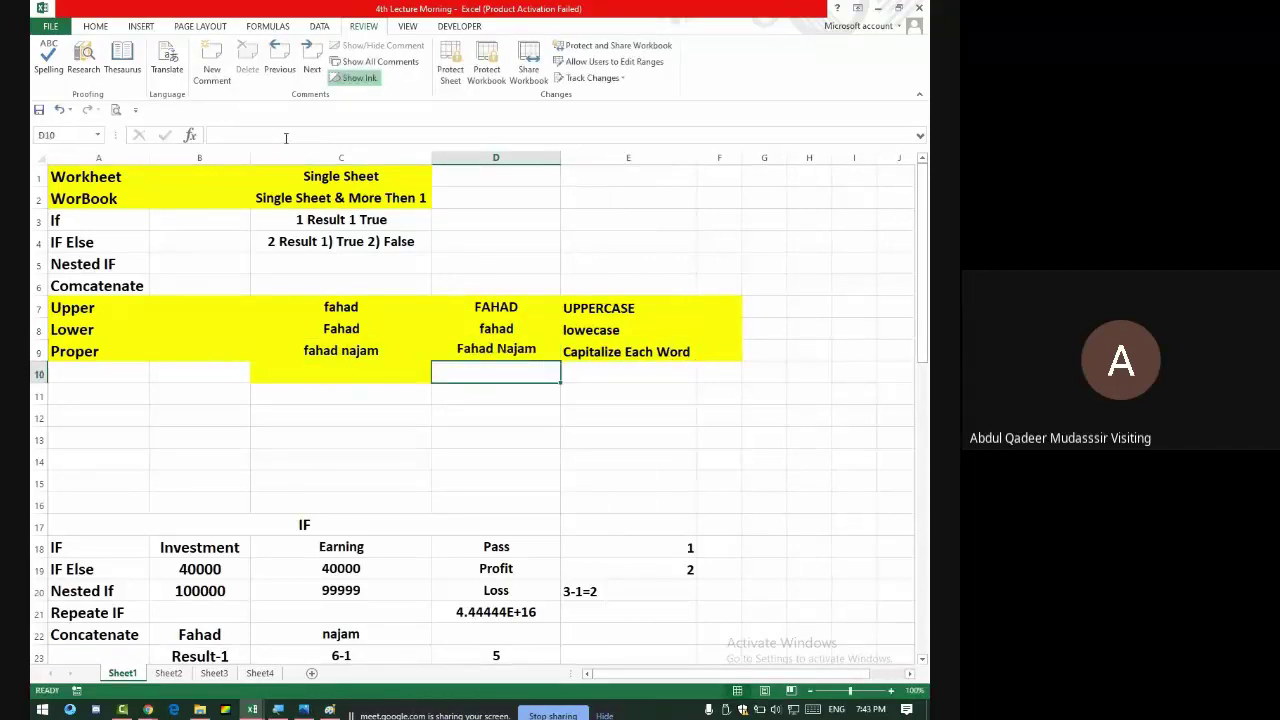
# - Select the A7:E9 table, the two title rows and the IF topic rows
pyautogui.moveTo(128, 306); pyautogui.dragTo(651, 354)
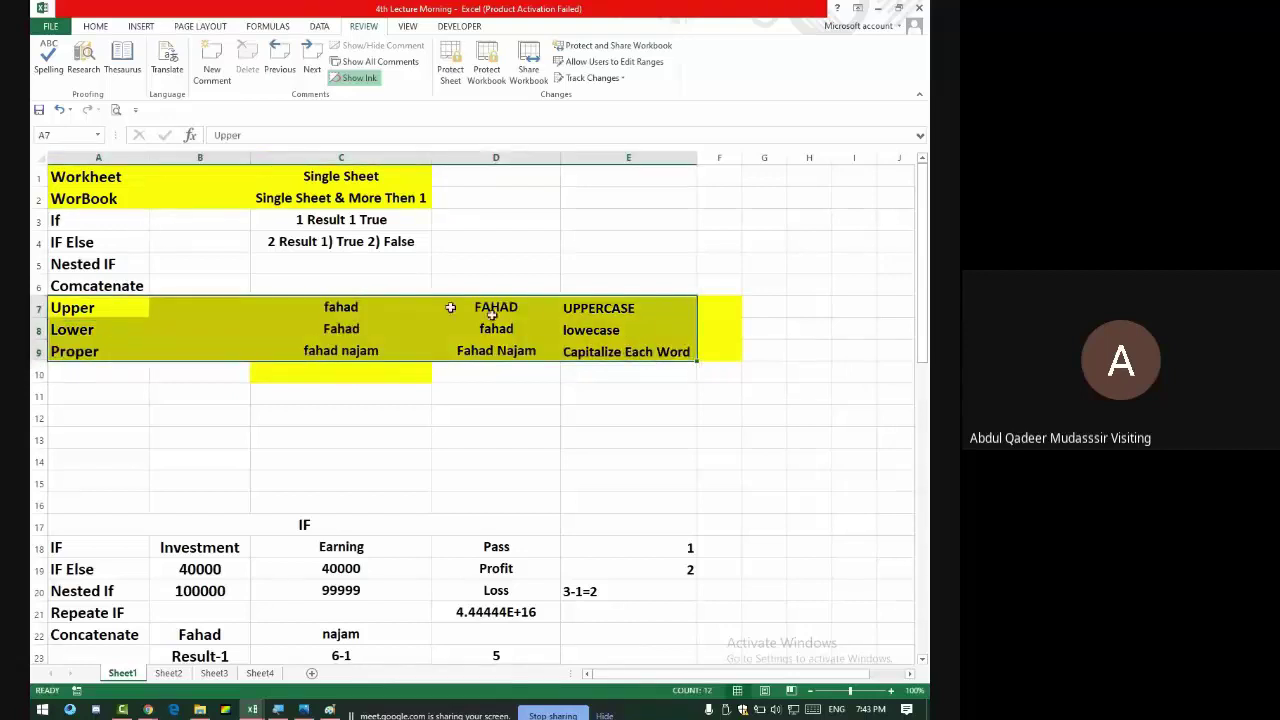
pyautogui.moveTo(101, 176); pyautogui.dragTo(437, 192)
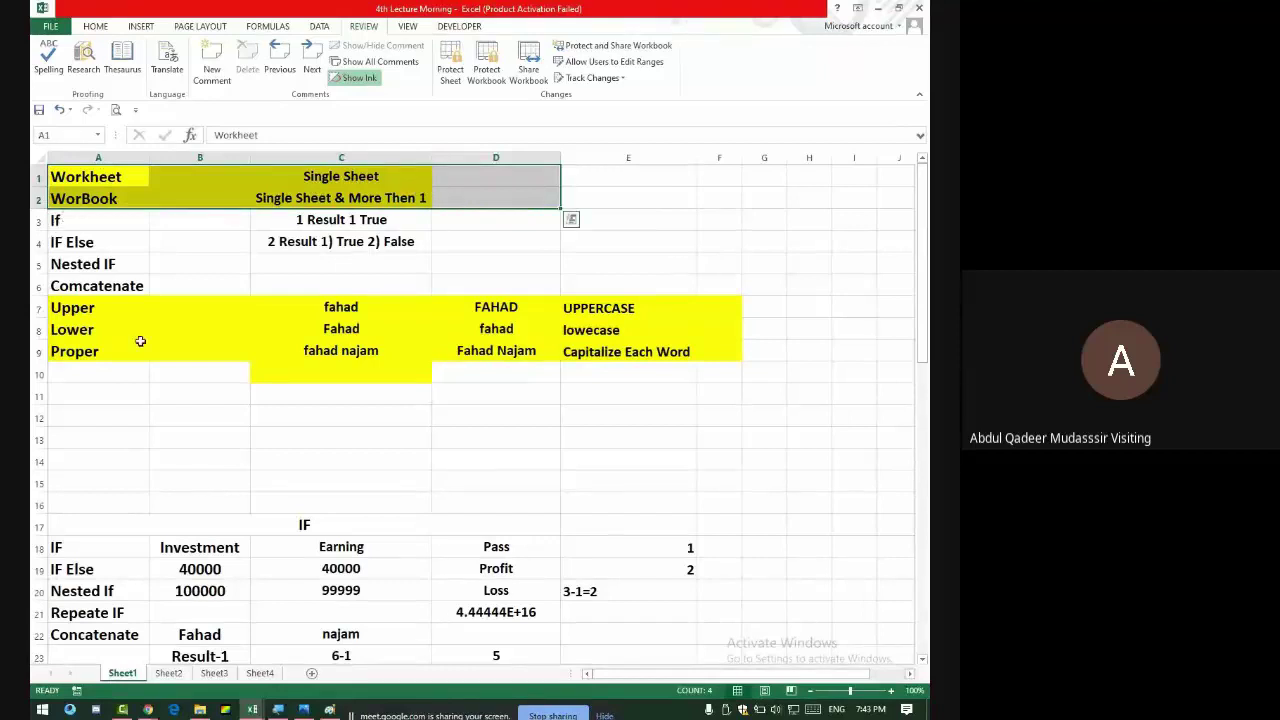
pyautogui.moveTo(50, 218); pyautogui.dragTo(330, 280)
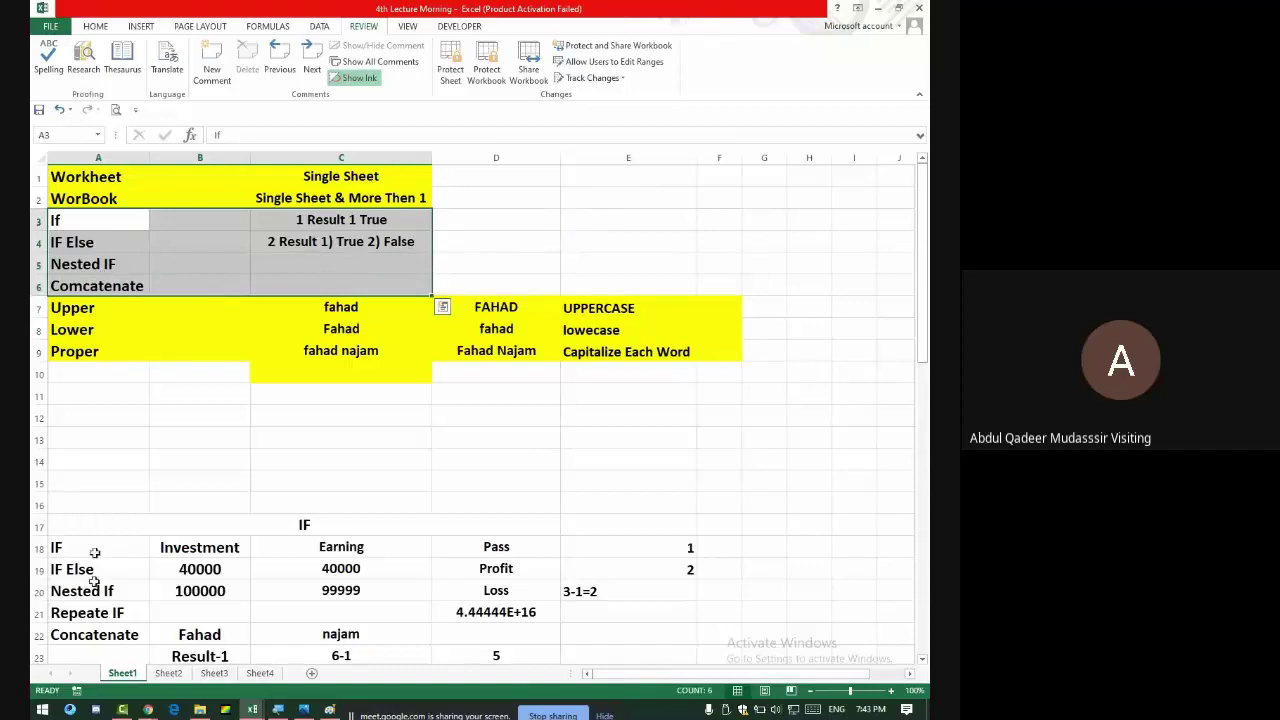
# - Type If, IF Else, Nested IF and Concatenate down column A starting at A50
pyautogui.click(169, 673)
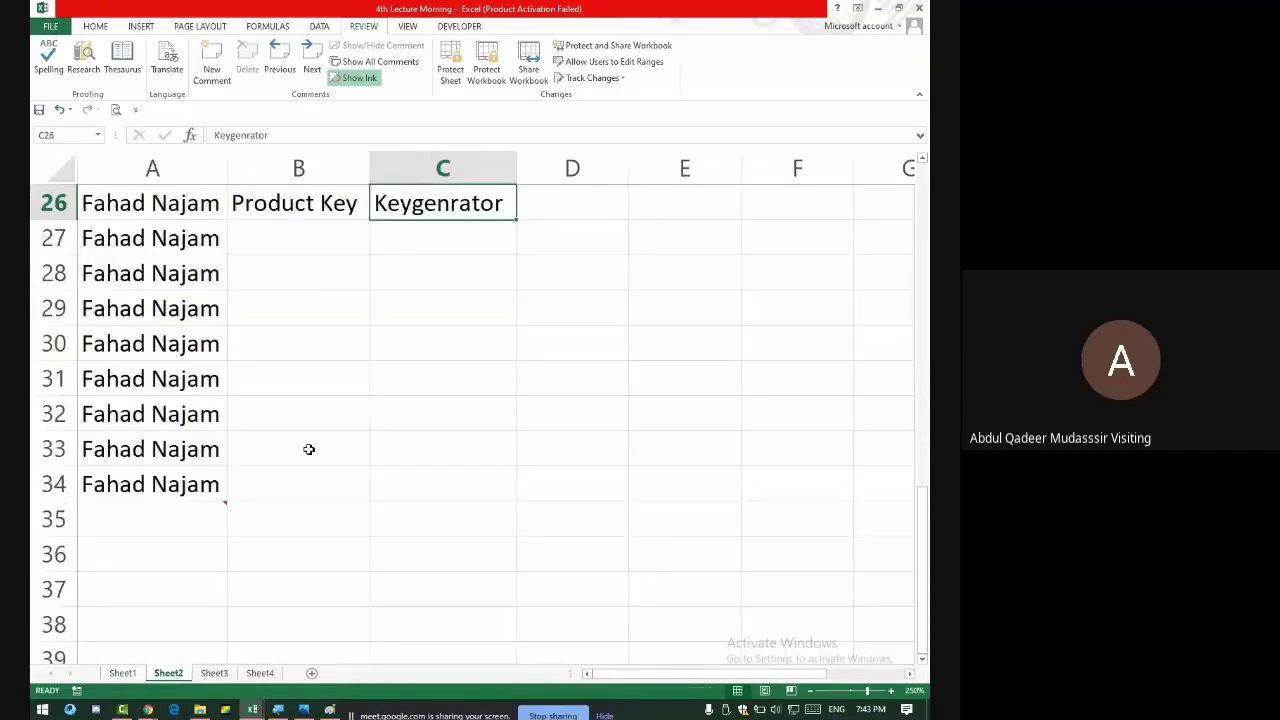
pyautogui.scroll(-7, 309, 449)
pyautogui.click(159, 297)
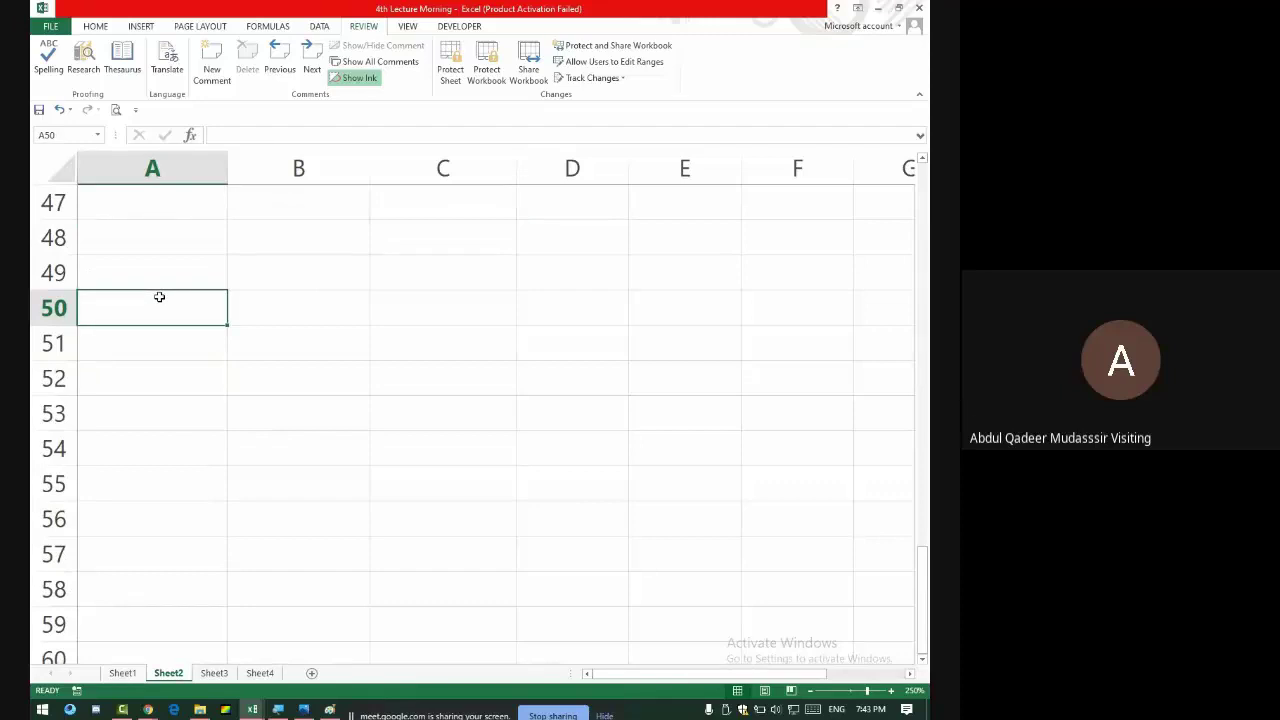
pyautogui.write('If')
pyautogui.press('Return')
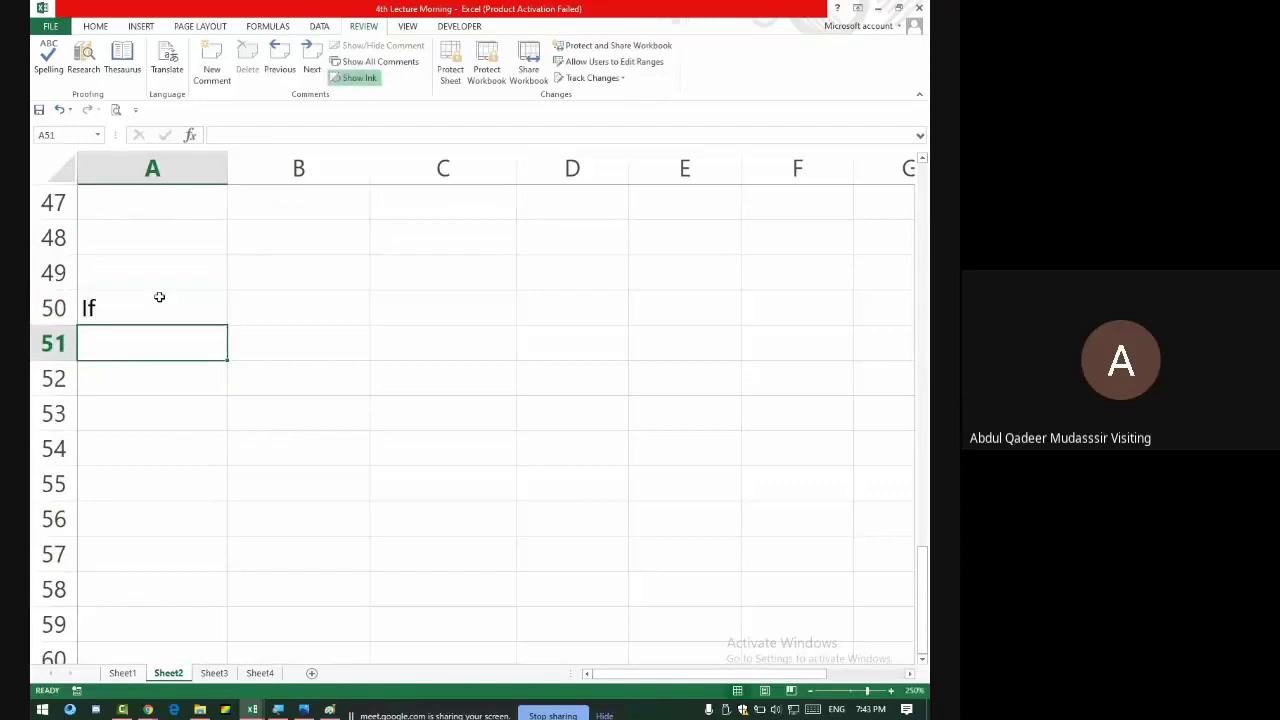
pyautogui.write('IF El')
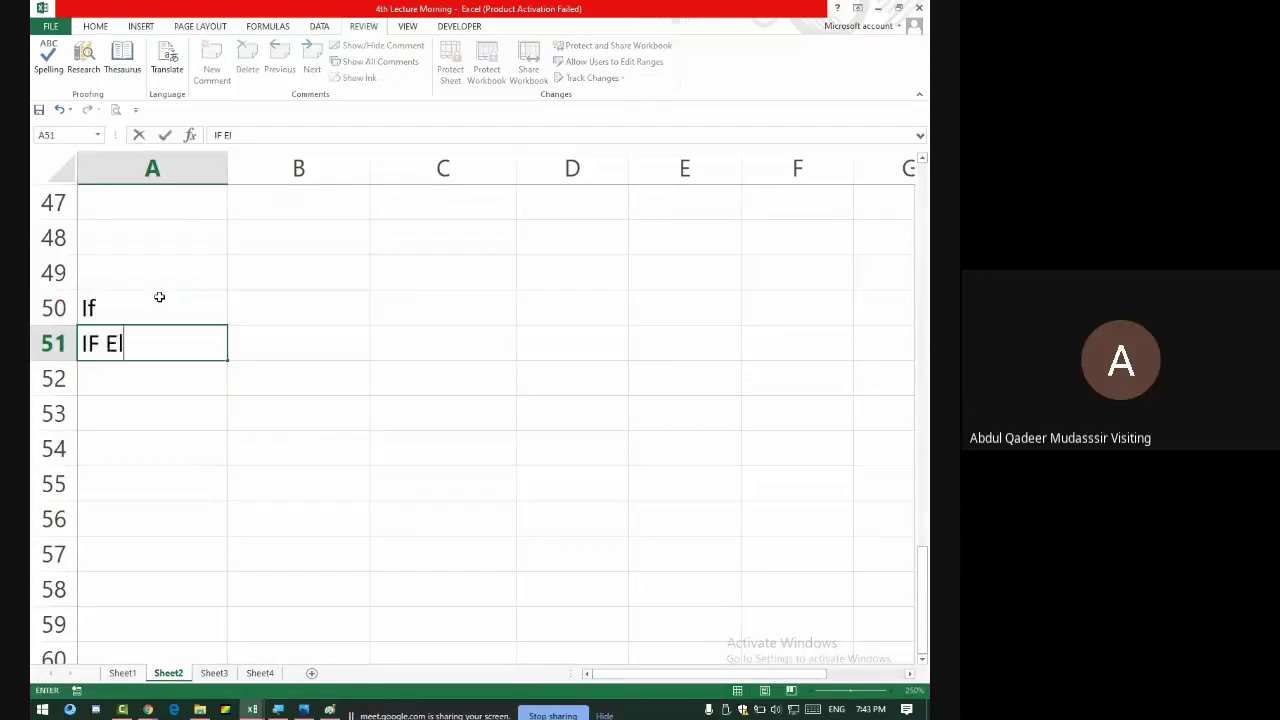
pyautogui.write('se')
pyautogui.press('Return')
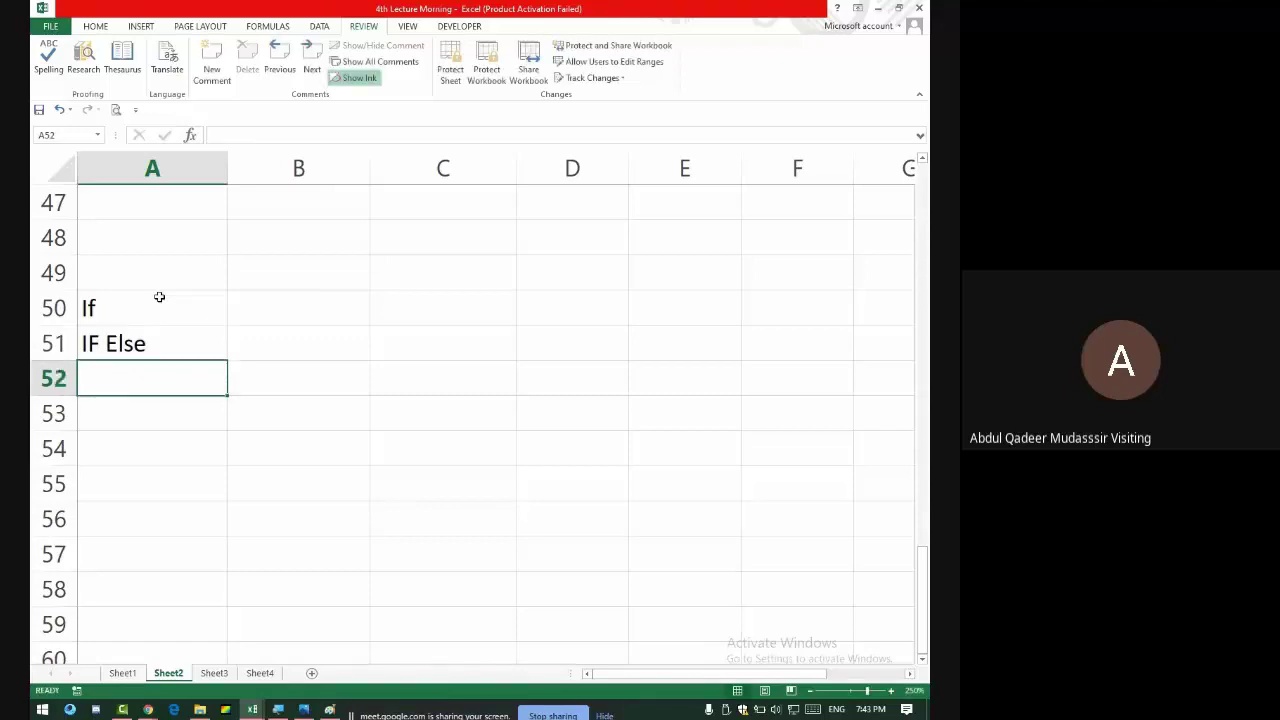
pyautogui.write('Nested I')
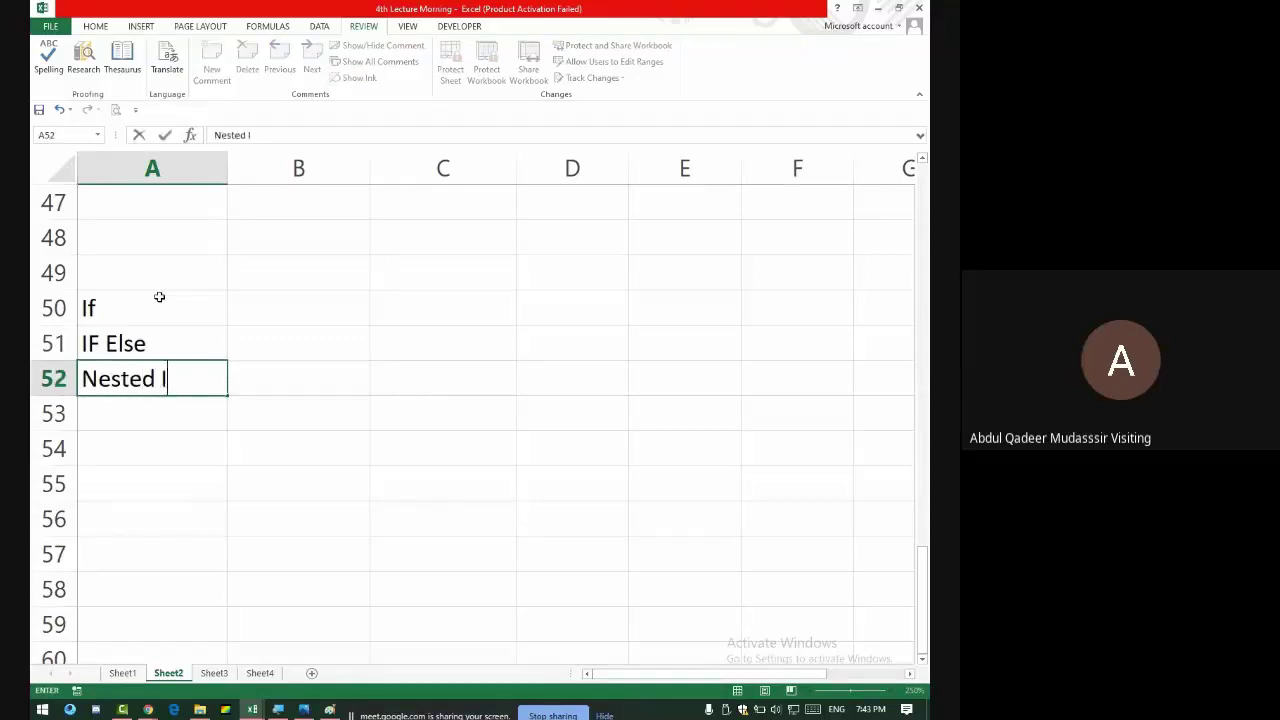
pyautogui.write('F')
pyautogui.press('Return')
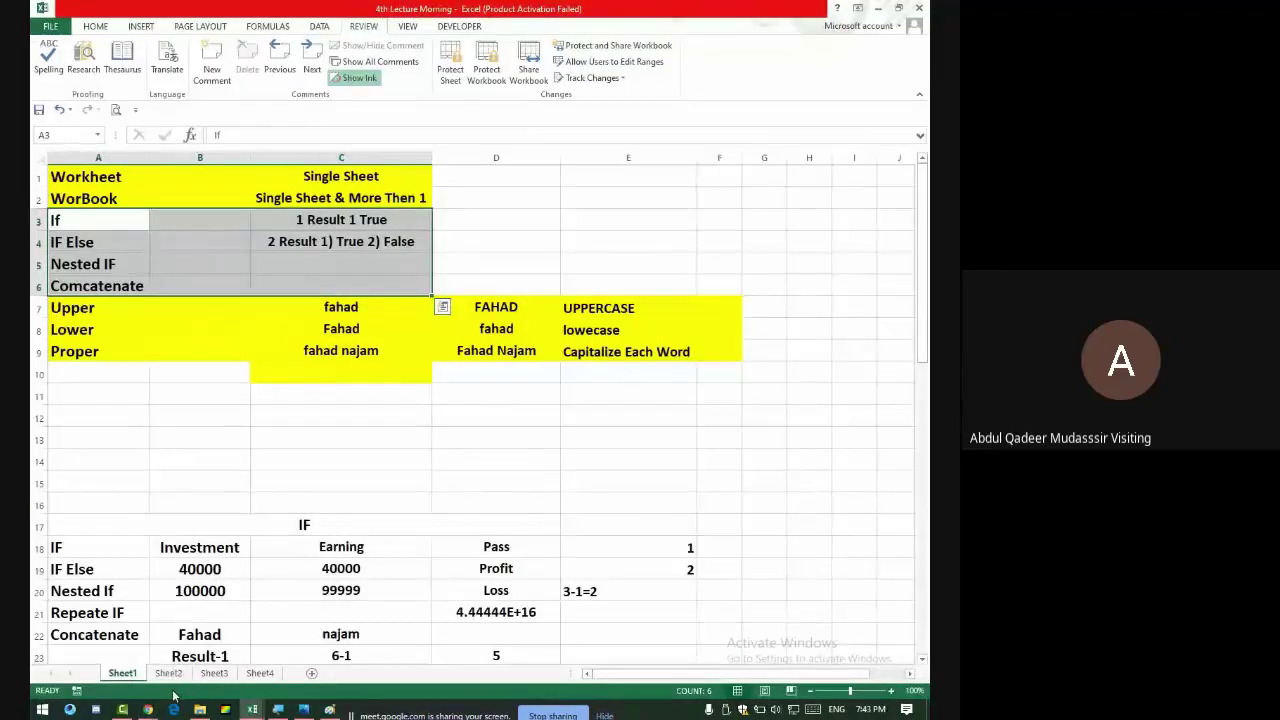
pyautogui.click(169, 673)
pyautogui.write('C')
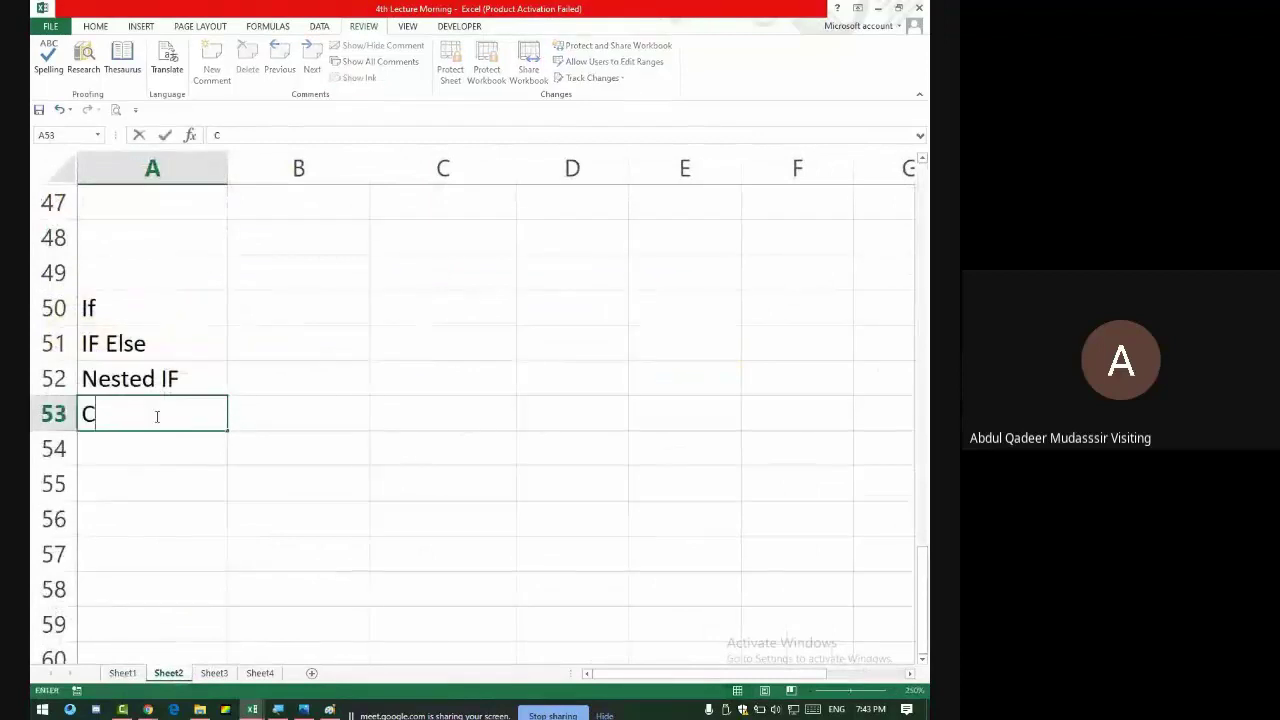
pyautogui.write('oncatenate')
pyautogui.press('Return')
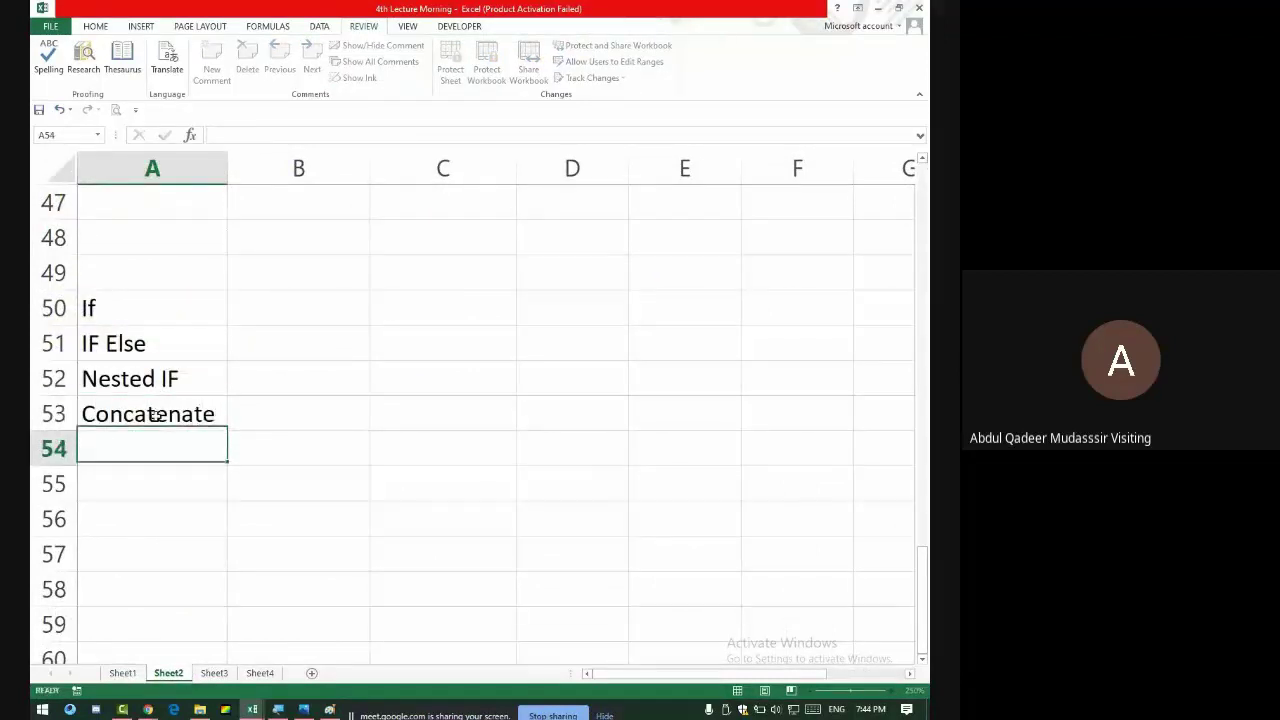
pyautogui.click(294, 305)
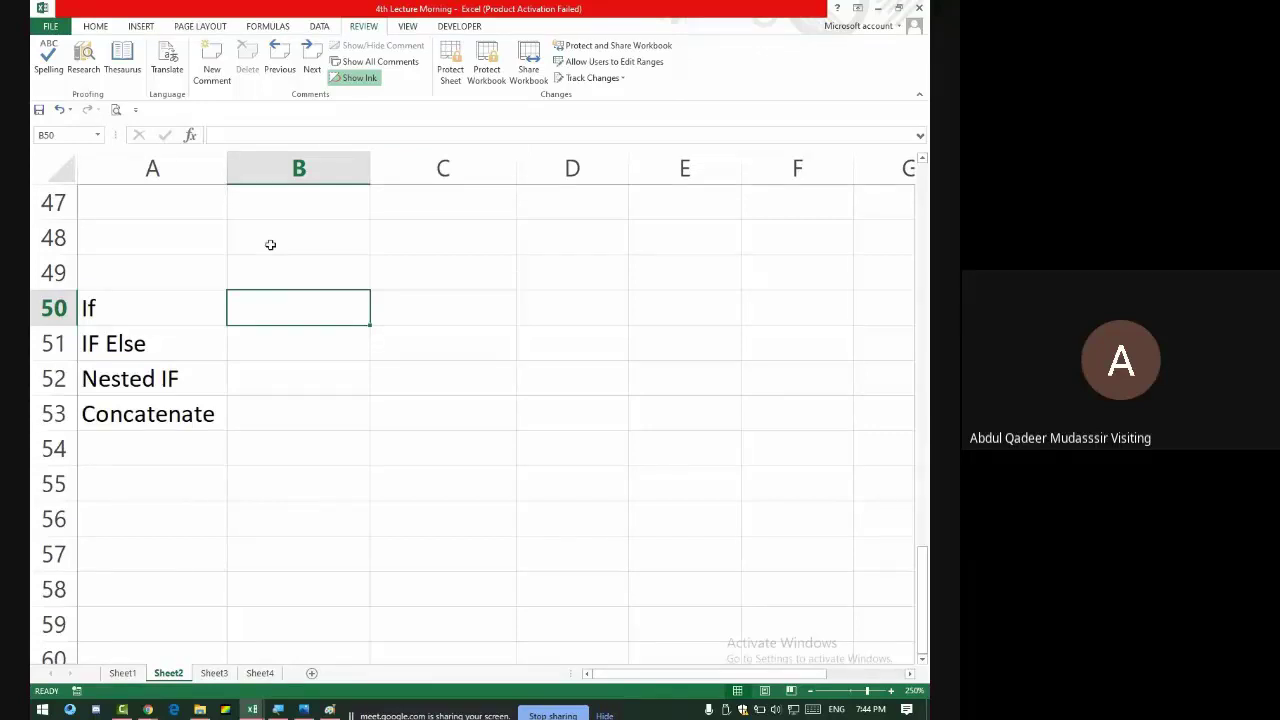
# - Enter 33 in B50 and move to C50
pyautogui.write('33')
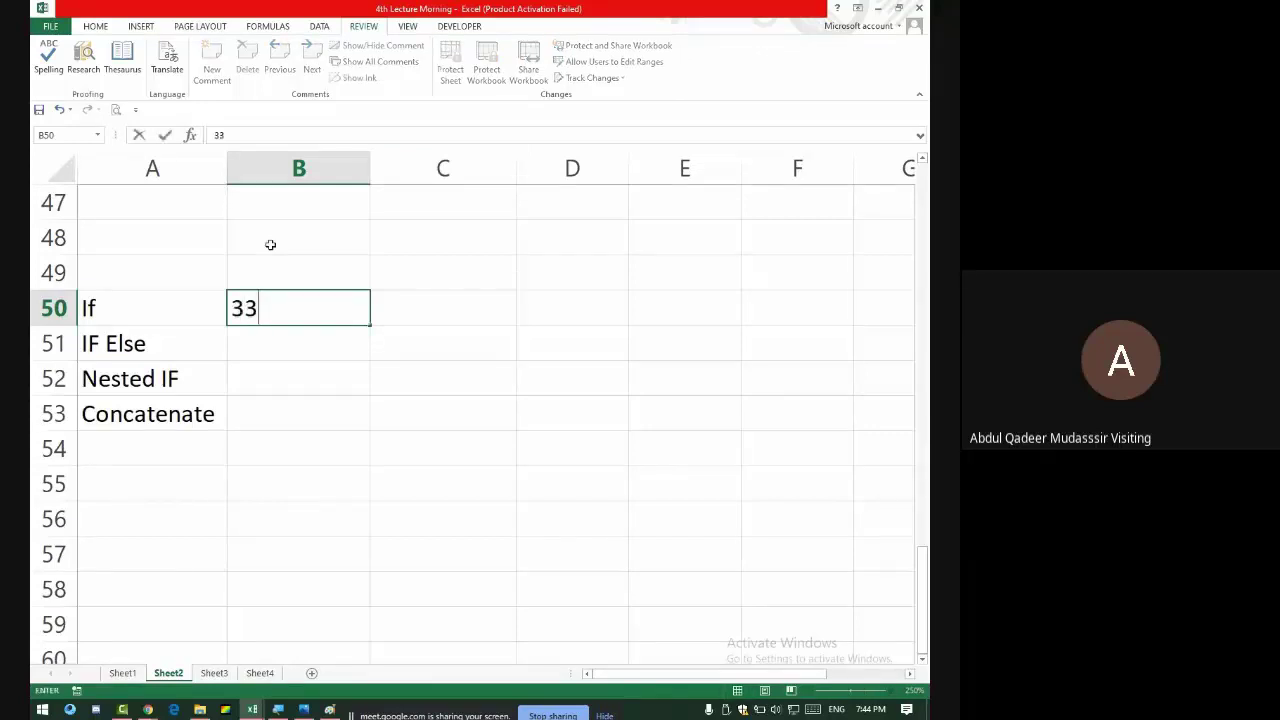
pyautogui.press('Return')
pyautogui.press('Right')
pyautogui.press('Up')
pyautogui.press('Left')
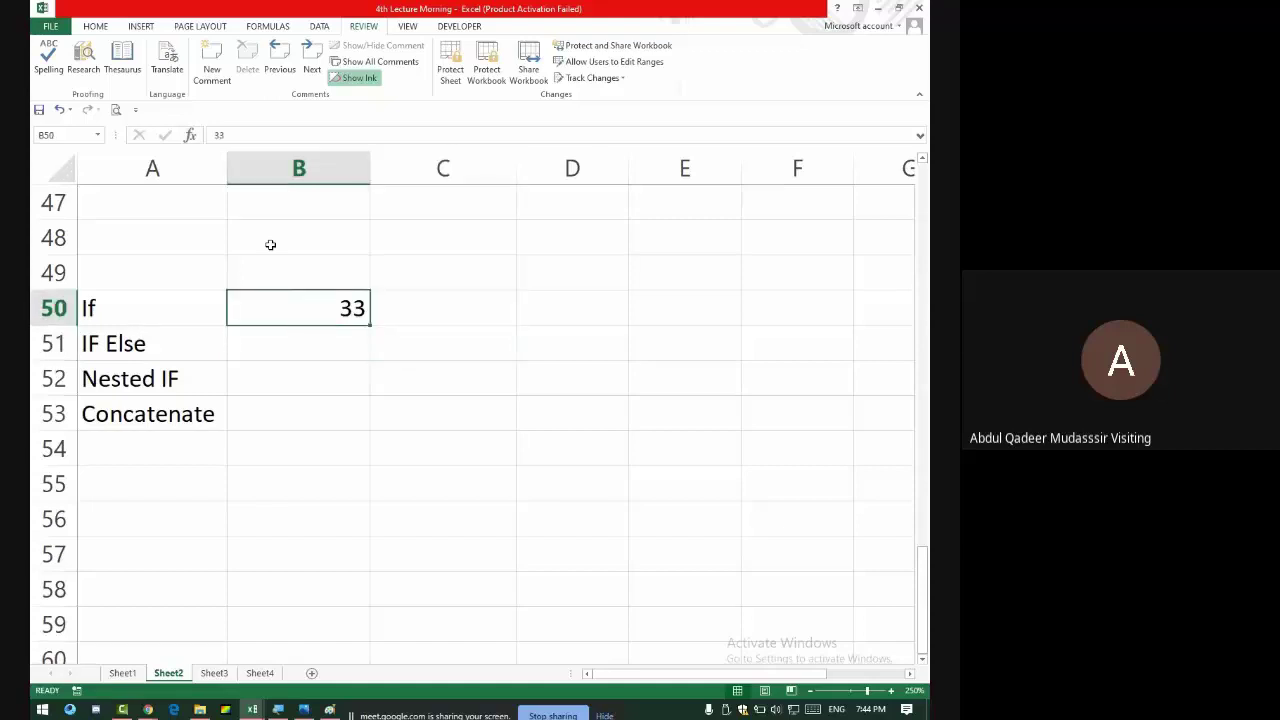
pyautogui.press('Right')
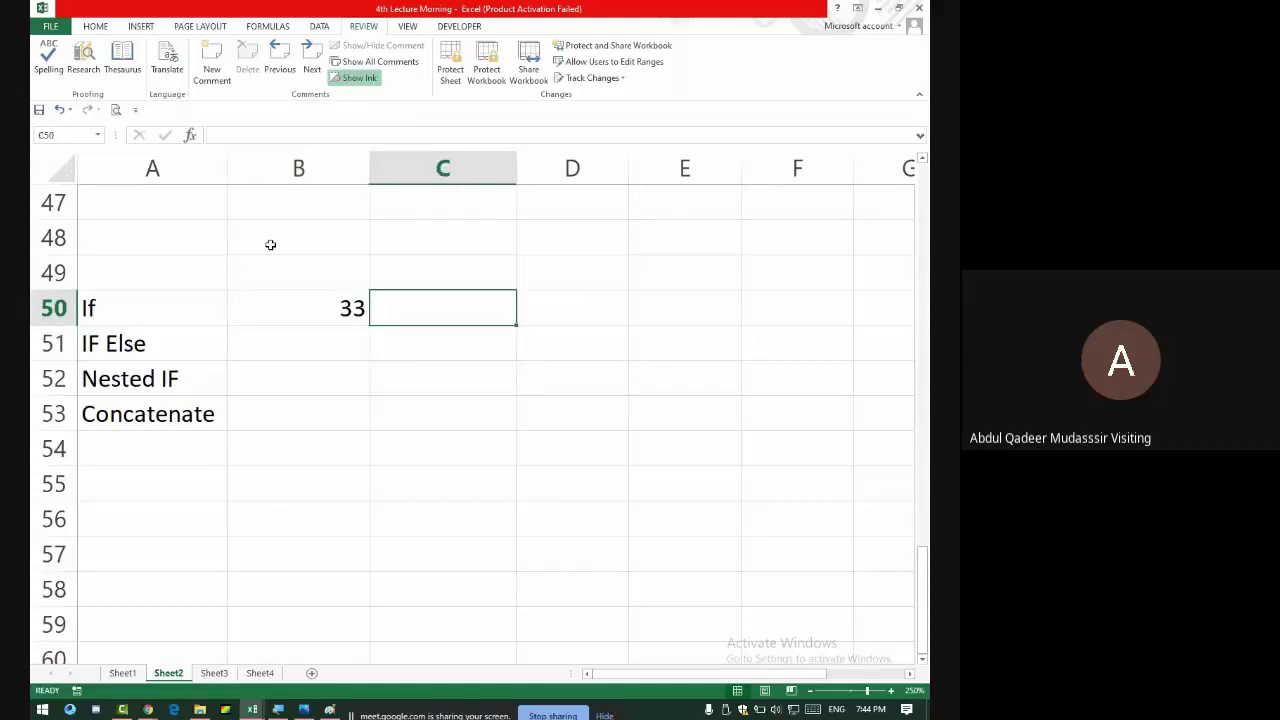
# - Write =IF(B50>33,"Pass") in C50, pausing to admit a meeting participant
pyautogui.write('=')
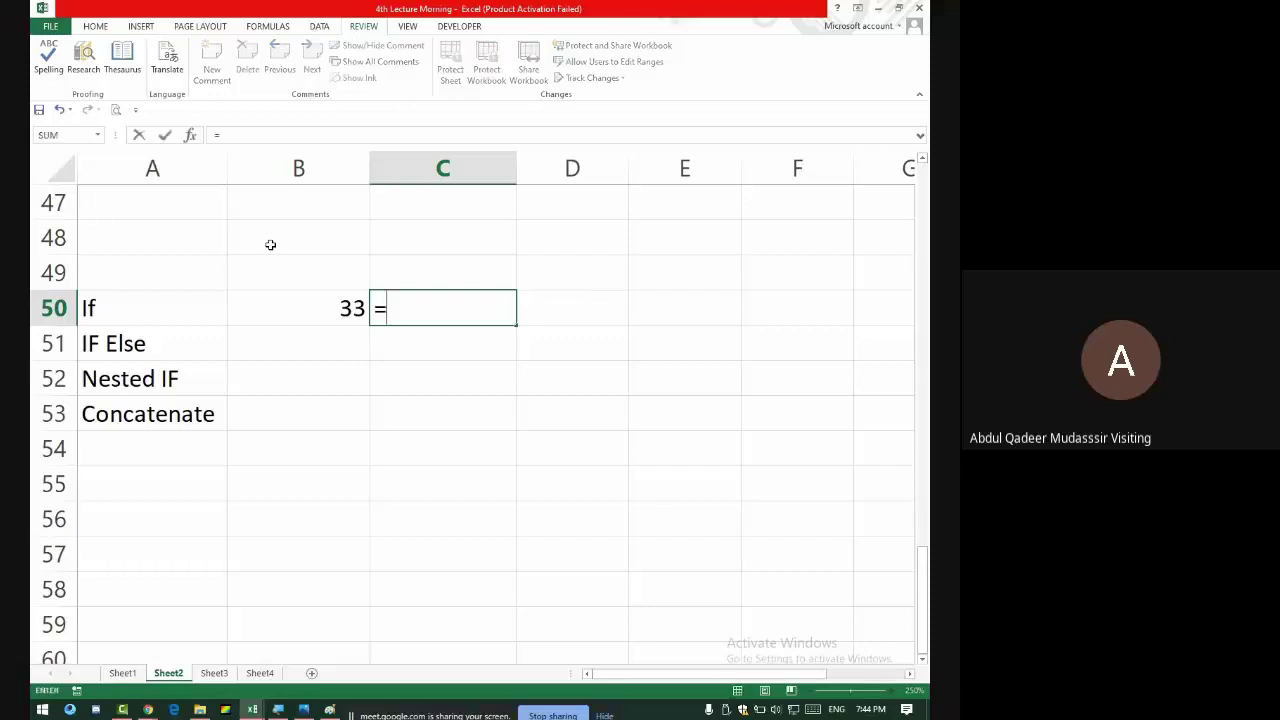
pyautogui.write('if(')
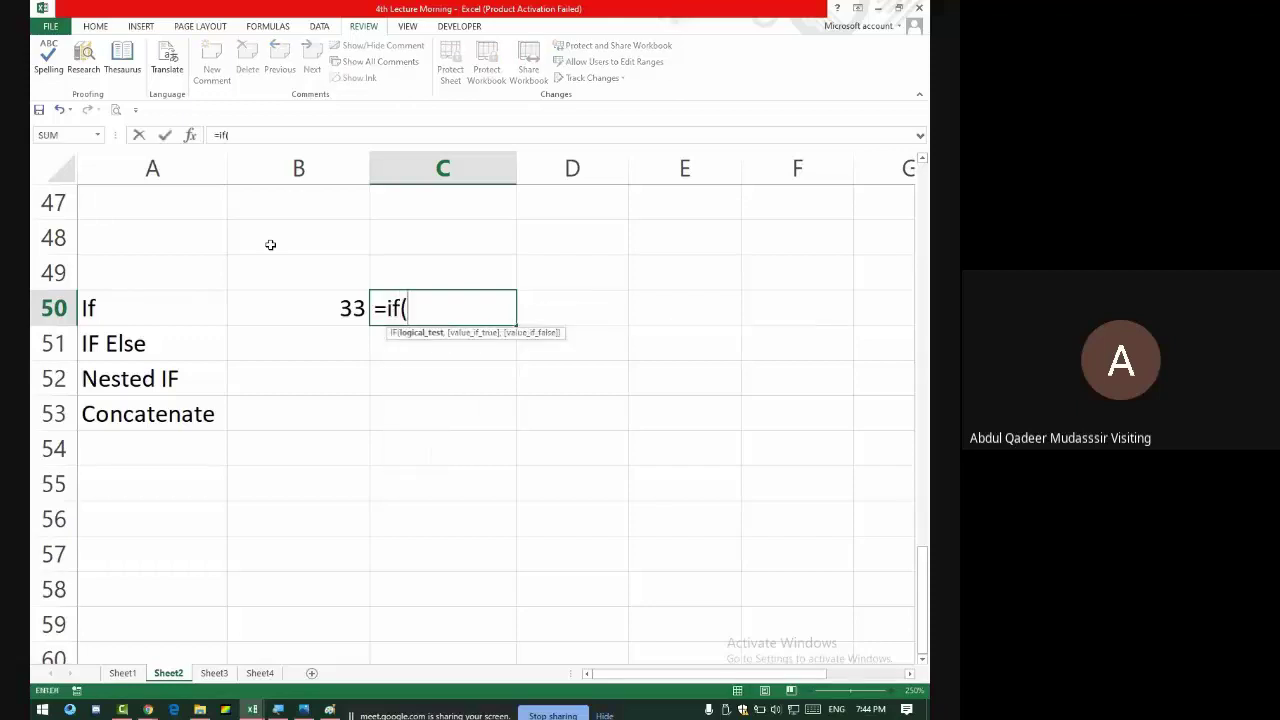
pyautogui.click(315, 295)
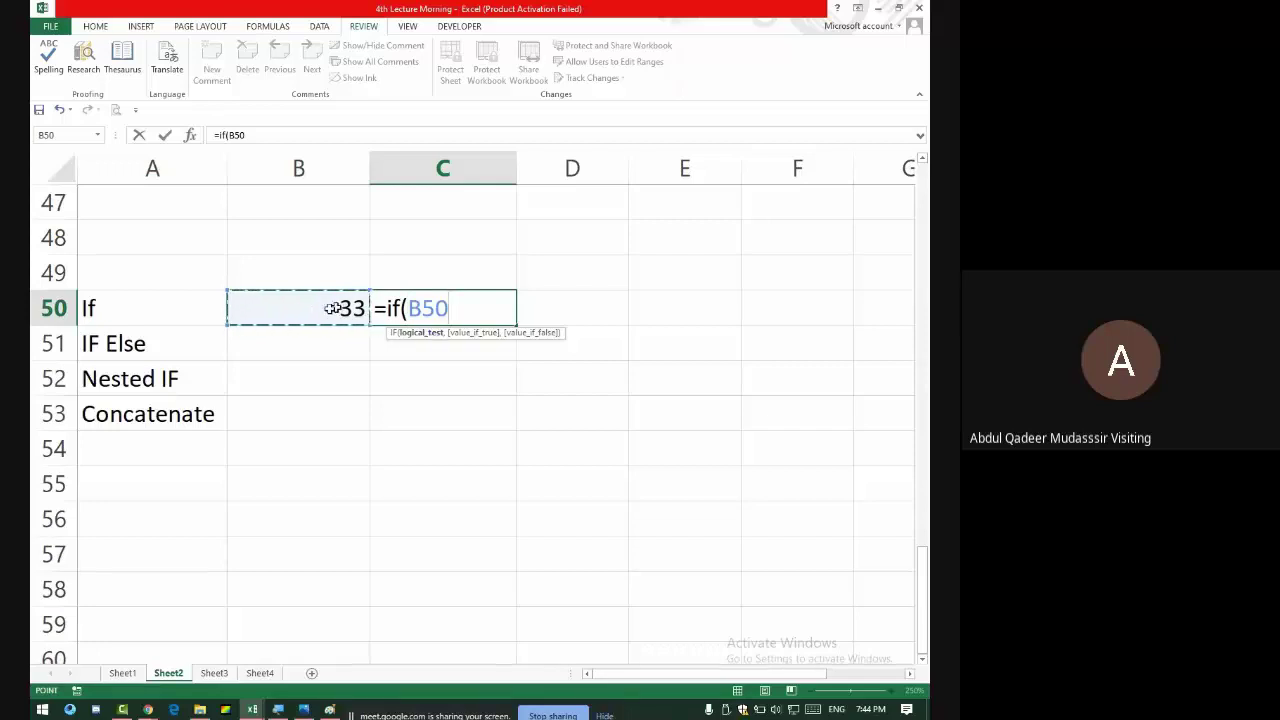
pyautogui.hotkey('alt', 'Tab')
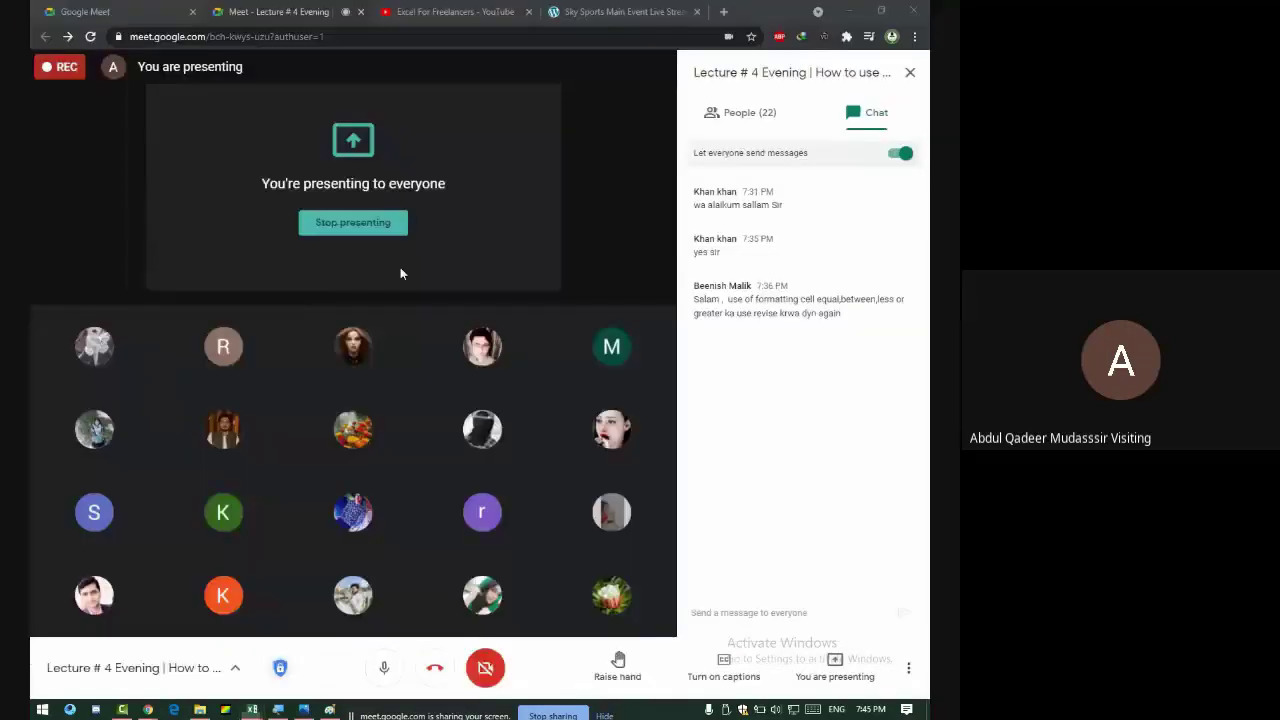
pyautogui.click(611, 138)
pyautogui.hotkey('alt', 'Tab')
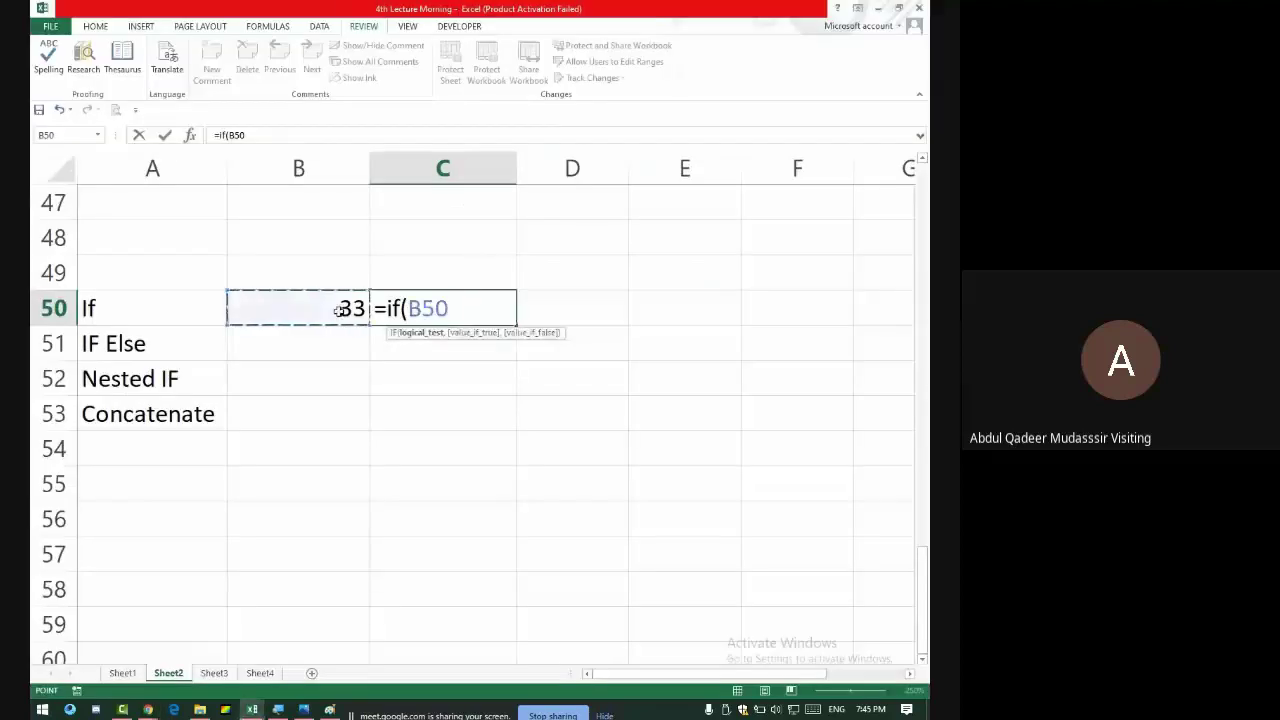
pyautogui.write('>')
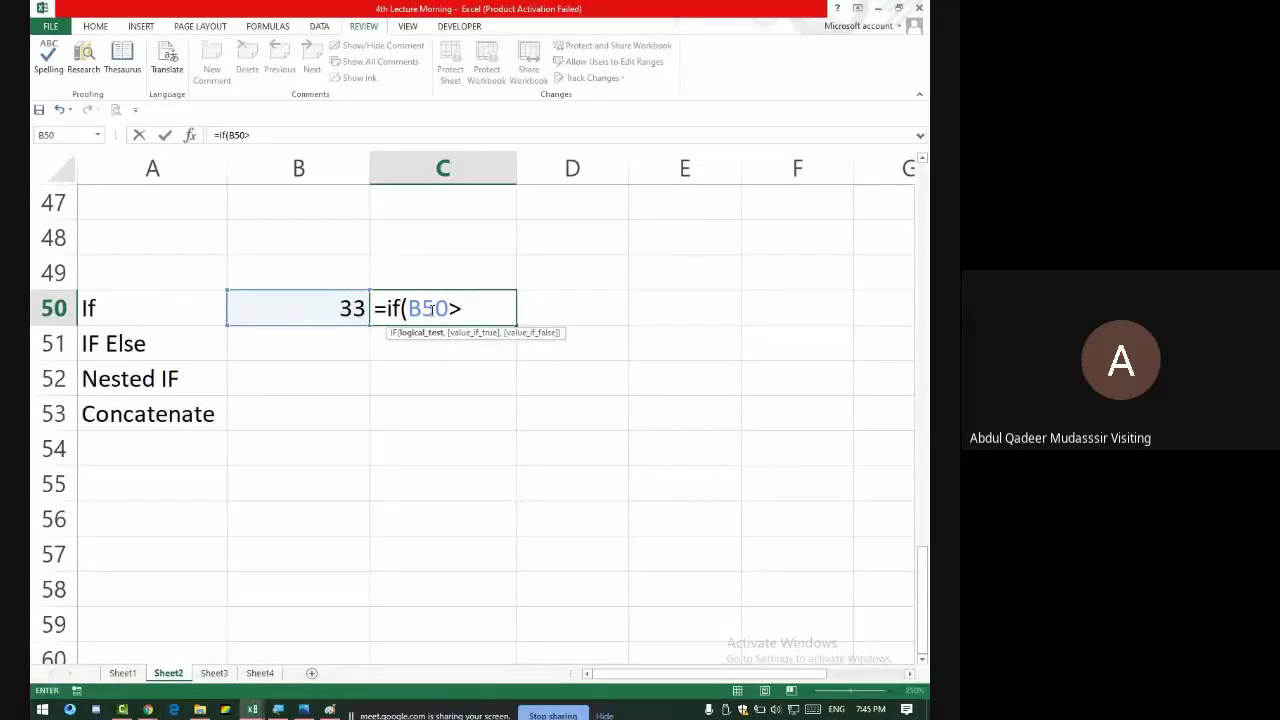
pyautogui.write('33')
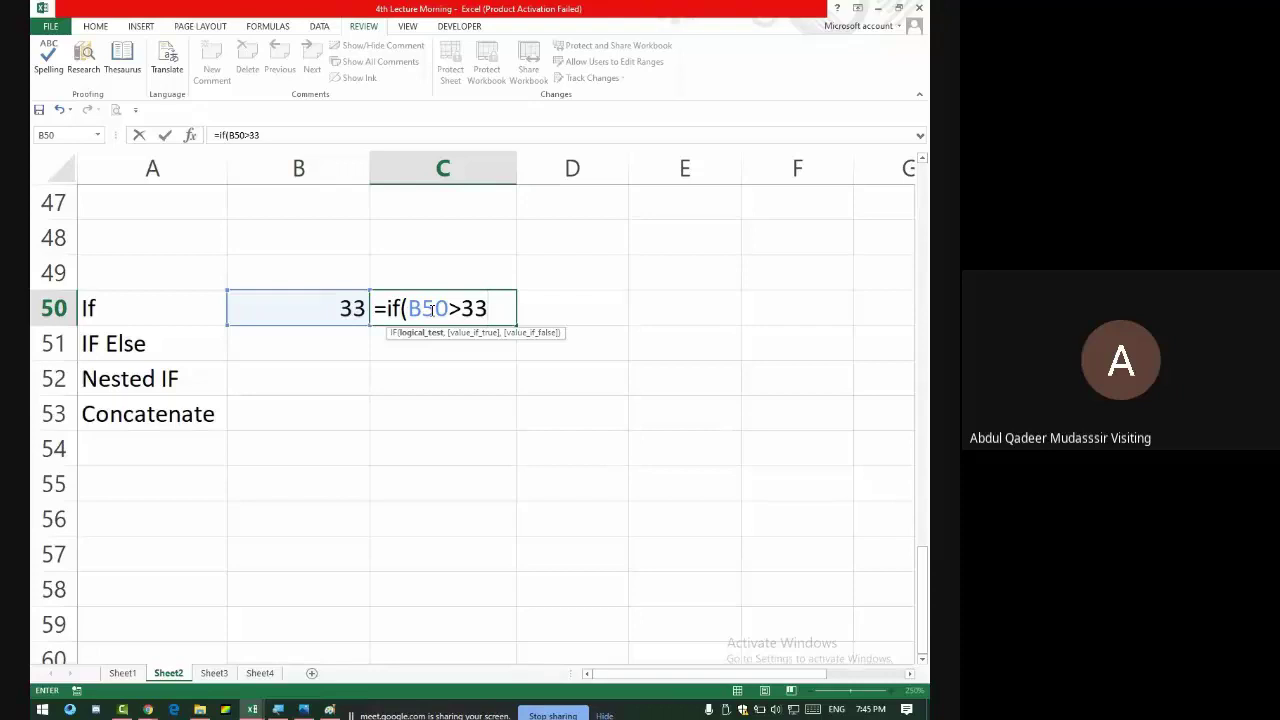
pyautogui.write(',')
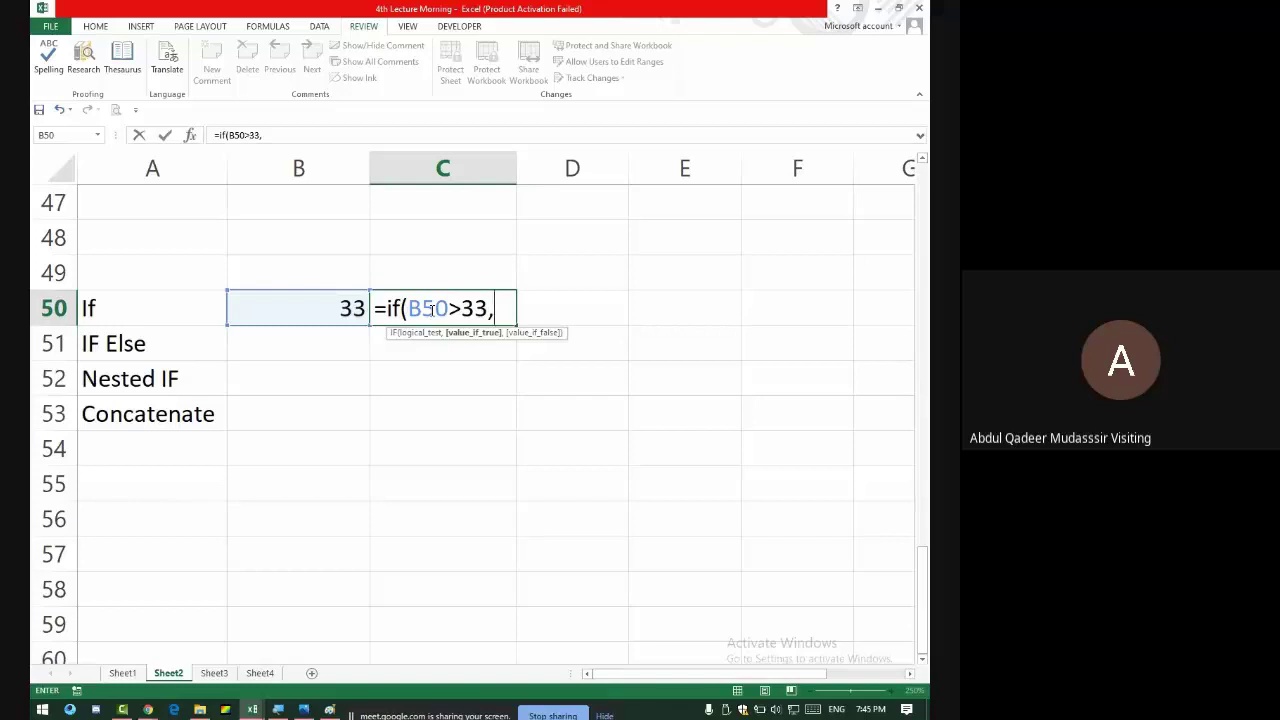
pyautogui.write('"Pass"')
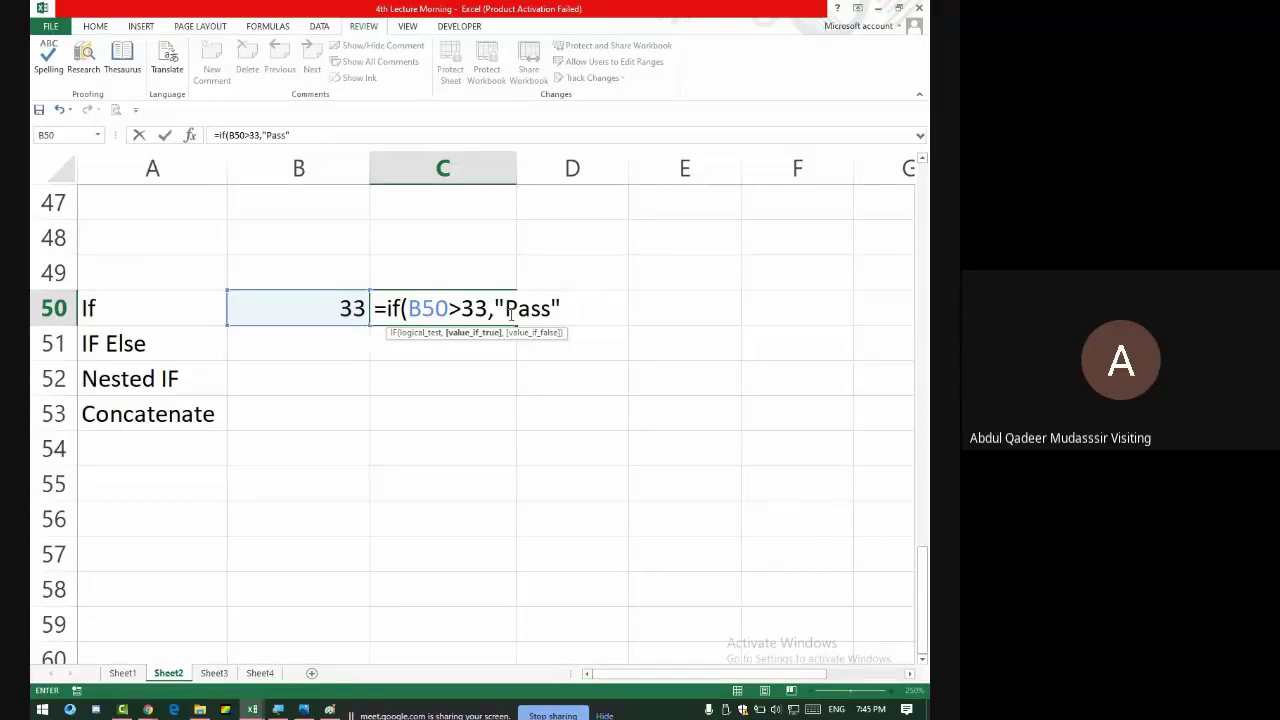
pyautogui.write(')')
pyautogui.press('Return')
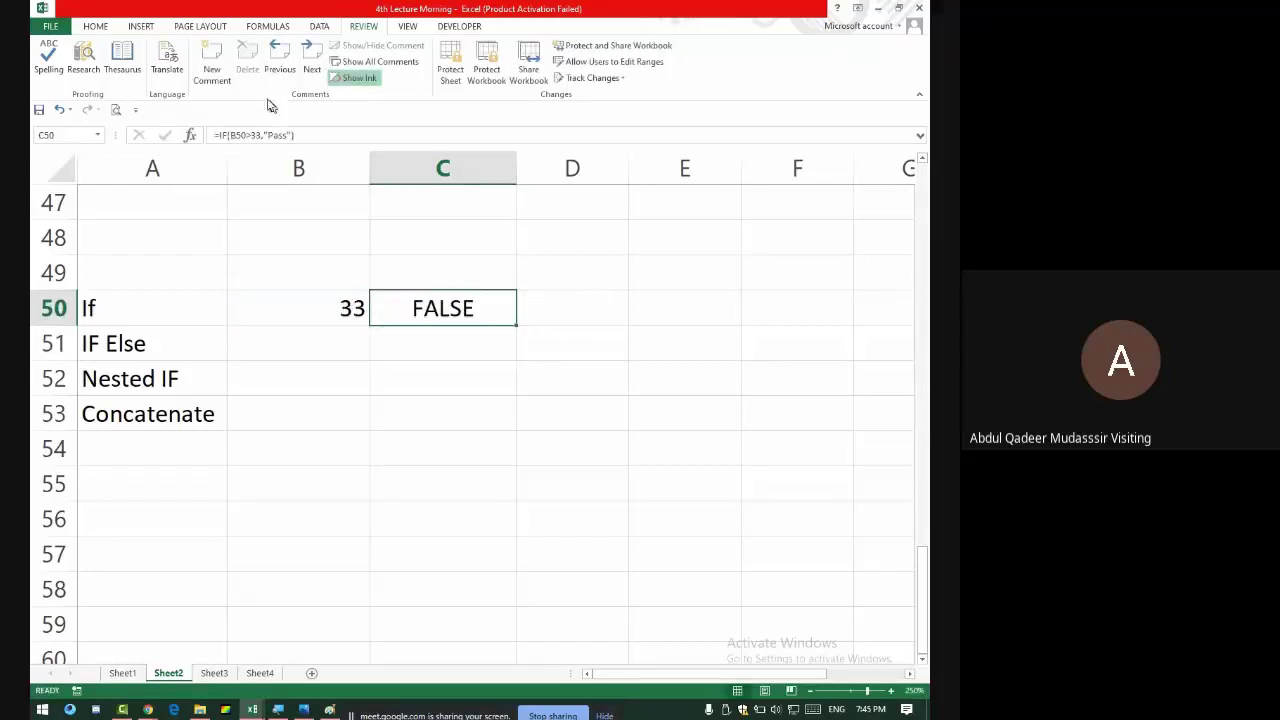
# - Change B50 to 34 so C50's IF formula shows Pass
pyautogui.click(264, 135)
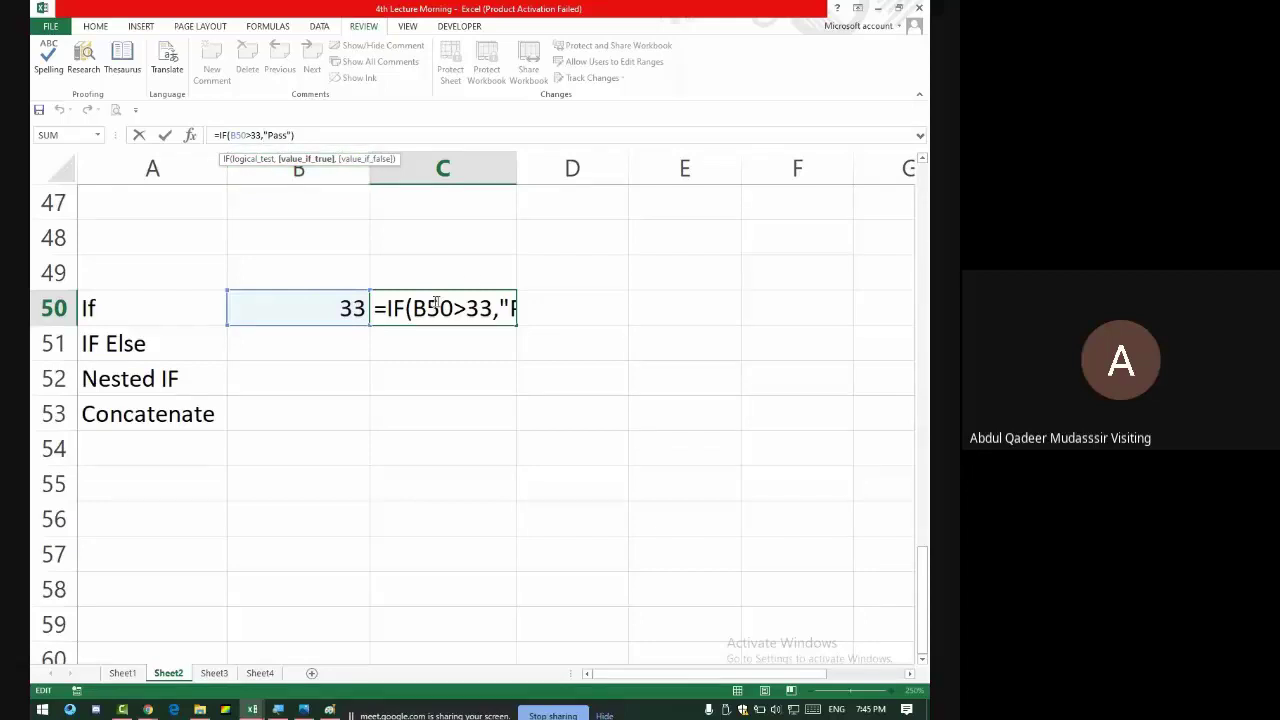
pyautogui.press('Return')
pyautogui.press('Up')
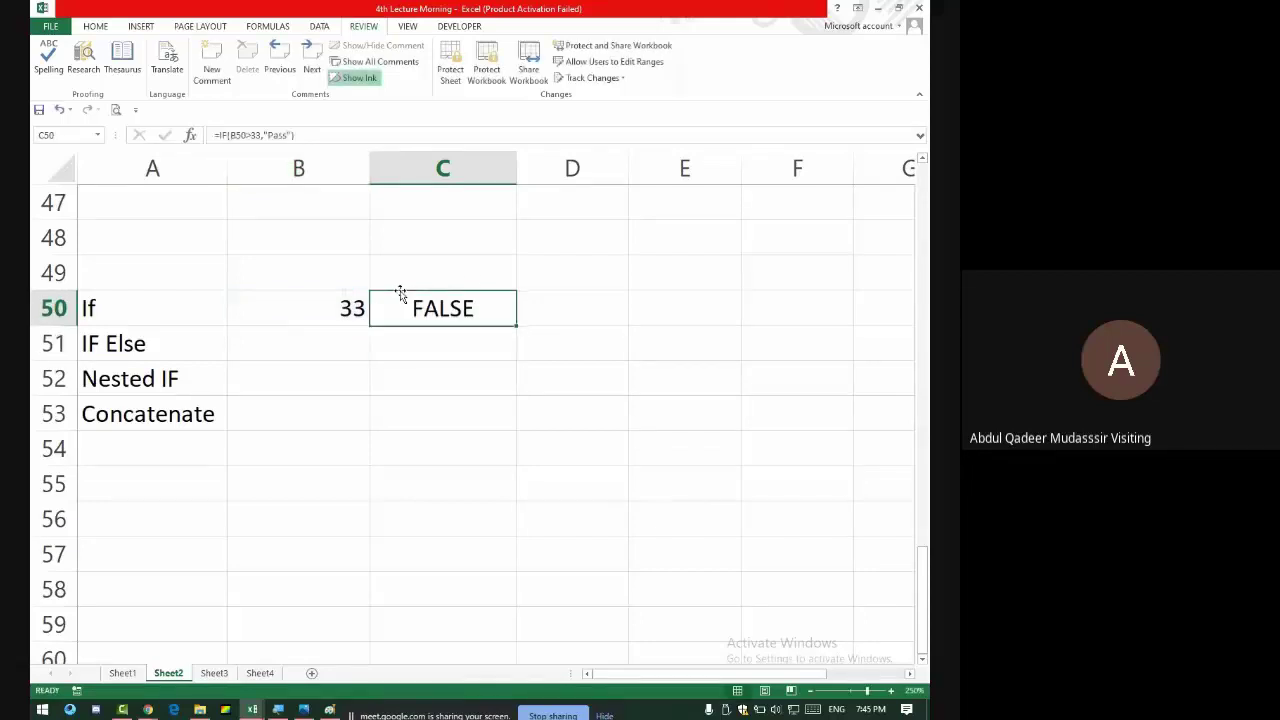
pyautogui.press('Left')
pyautogui.write('34')
pyautogui.press('Return')
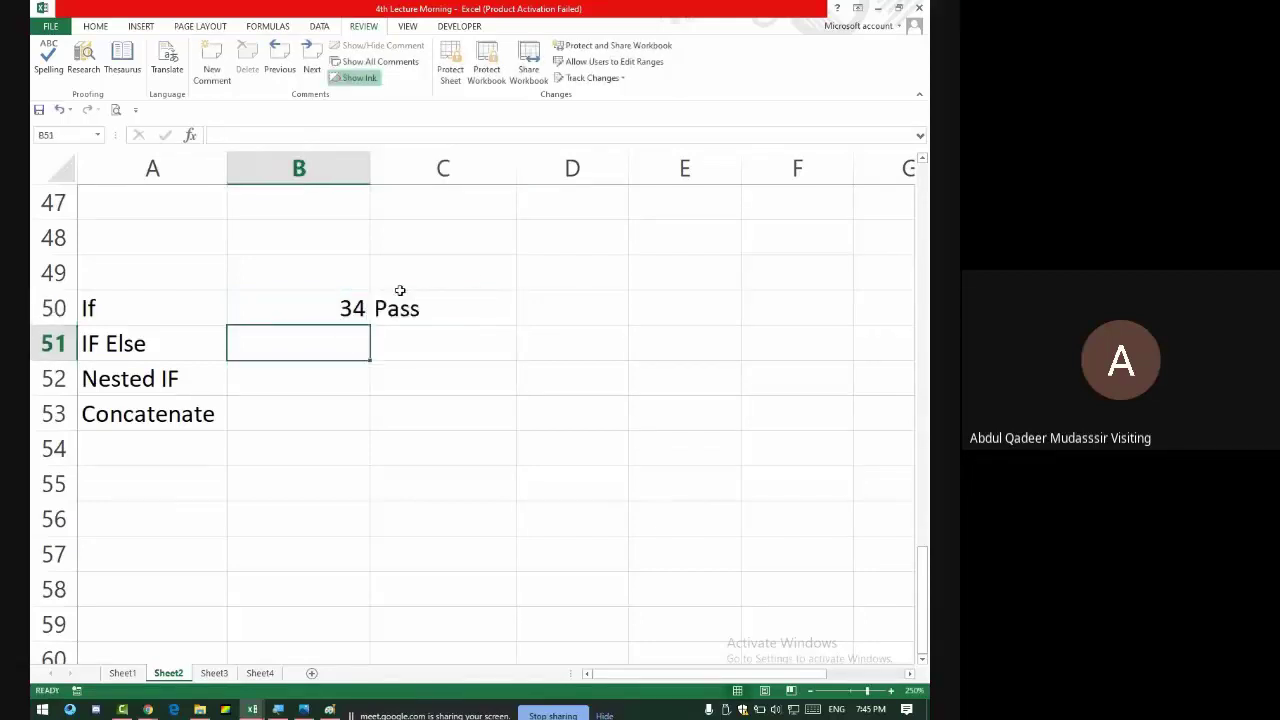
pyautogui.click(401, 292)
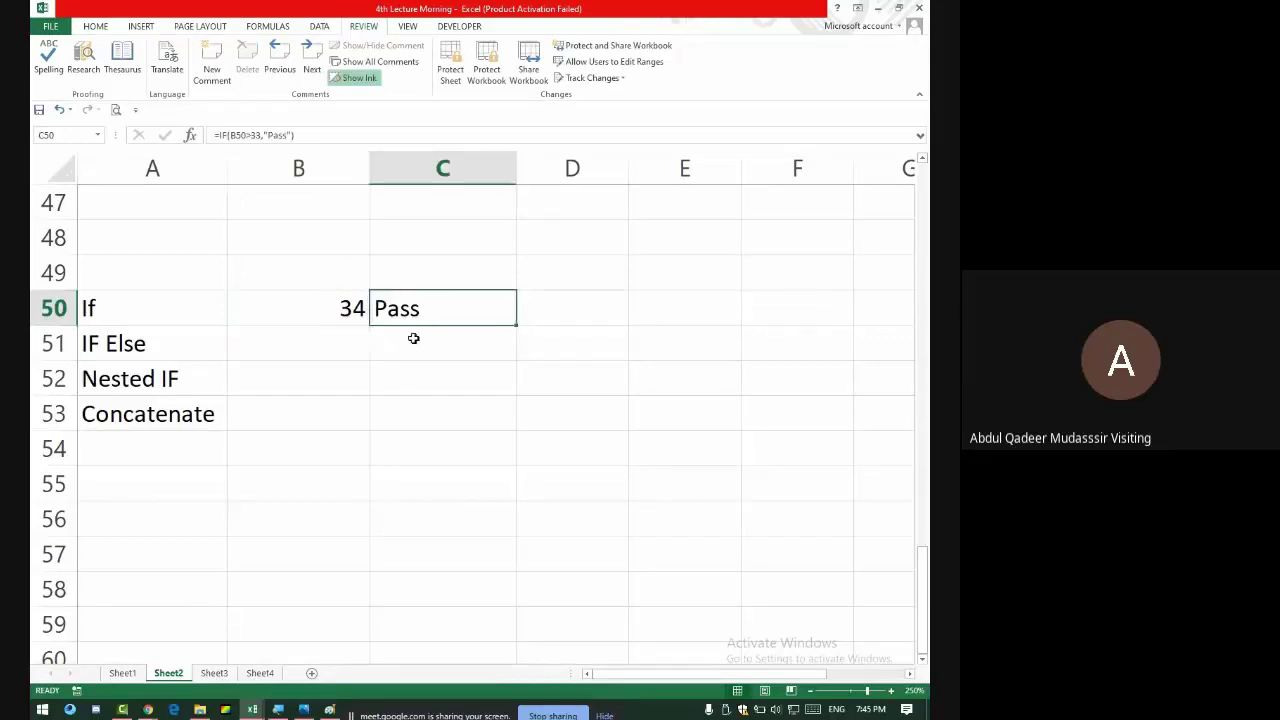
# - Add the comment '1 Result Show' to the If label in A50
pyautogui.click(180, 310)
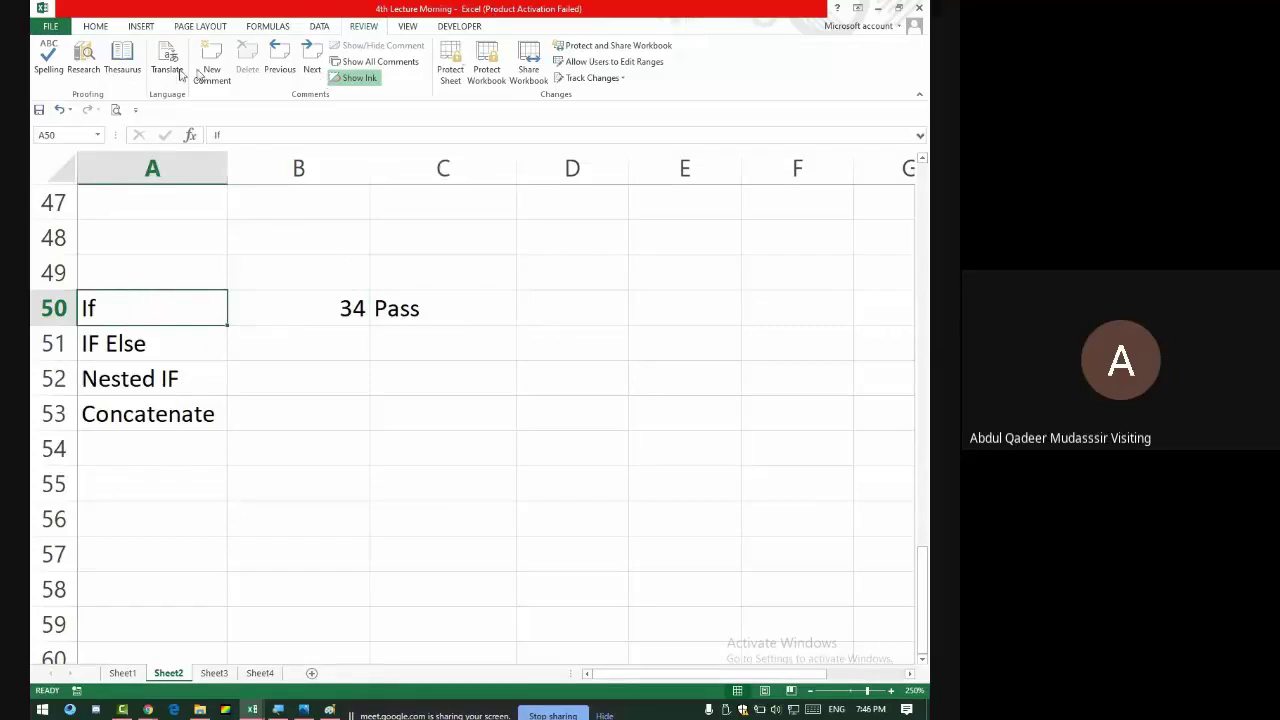
pyautogui.click(212, 72)
pyautogui.write('1')
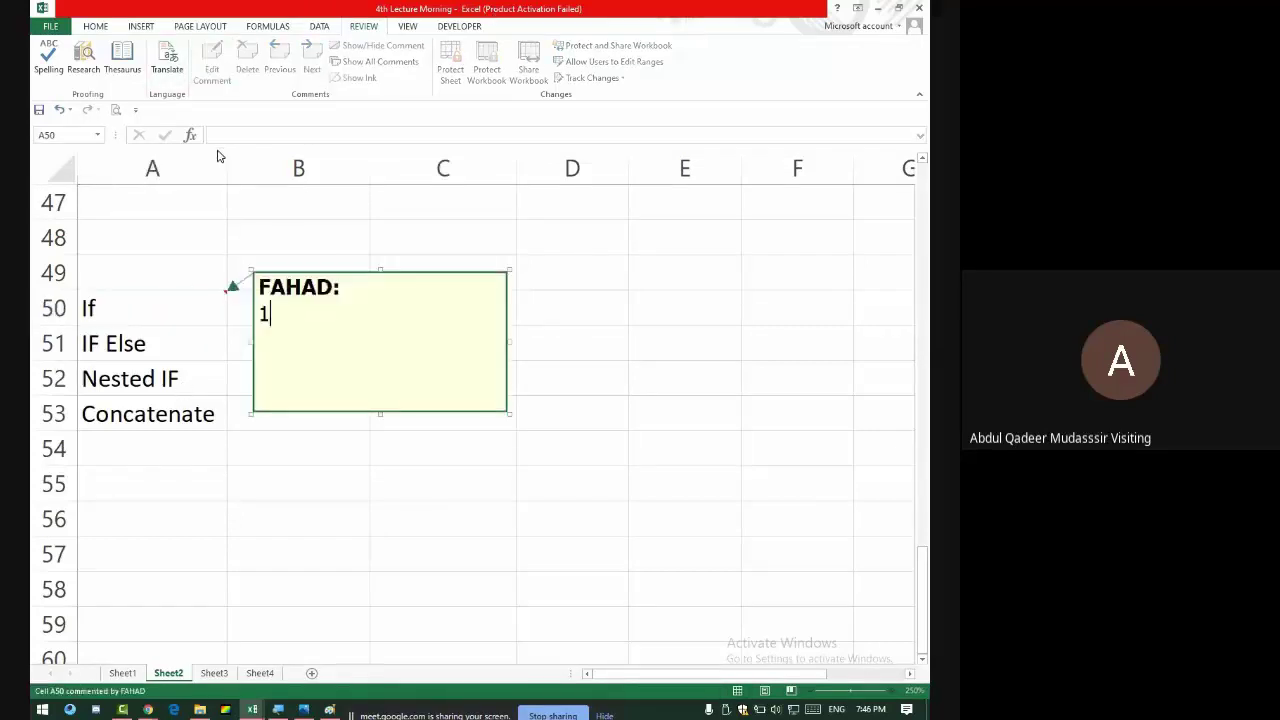
pyautogui.write(' Result SHow')
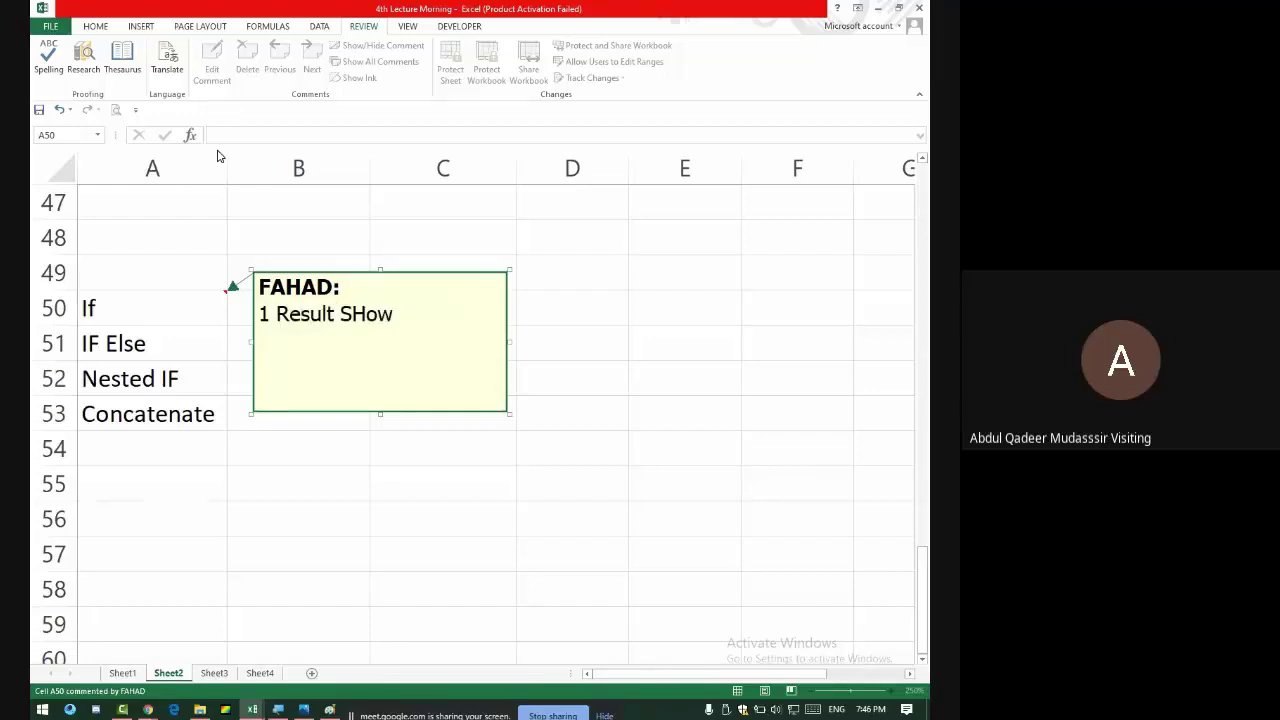
pyautogui.press('BackSpace')
pyautogui.press('BackSpace')
pyautogui.press('BackSpace')
pyautogui.write('how')
# - Add the comment '2 Resutlt Show' to the IF Else label in A51, then select B51
pyautogui.click(214, 349)
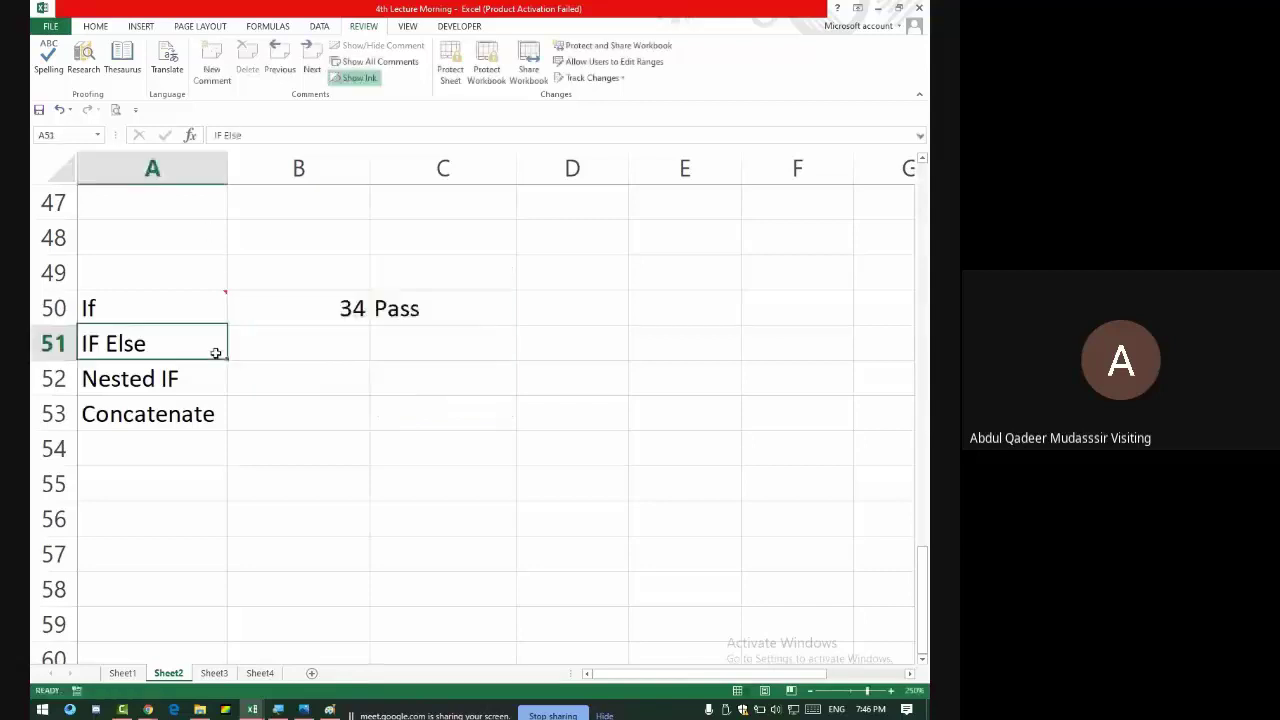
pyautogui.click(200, 67)
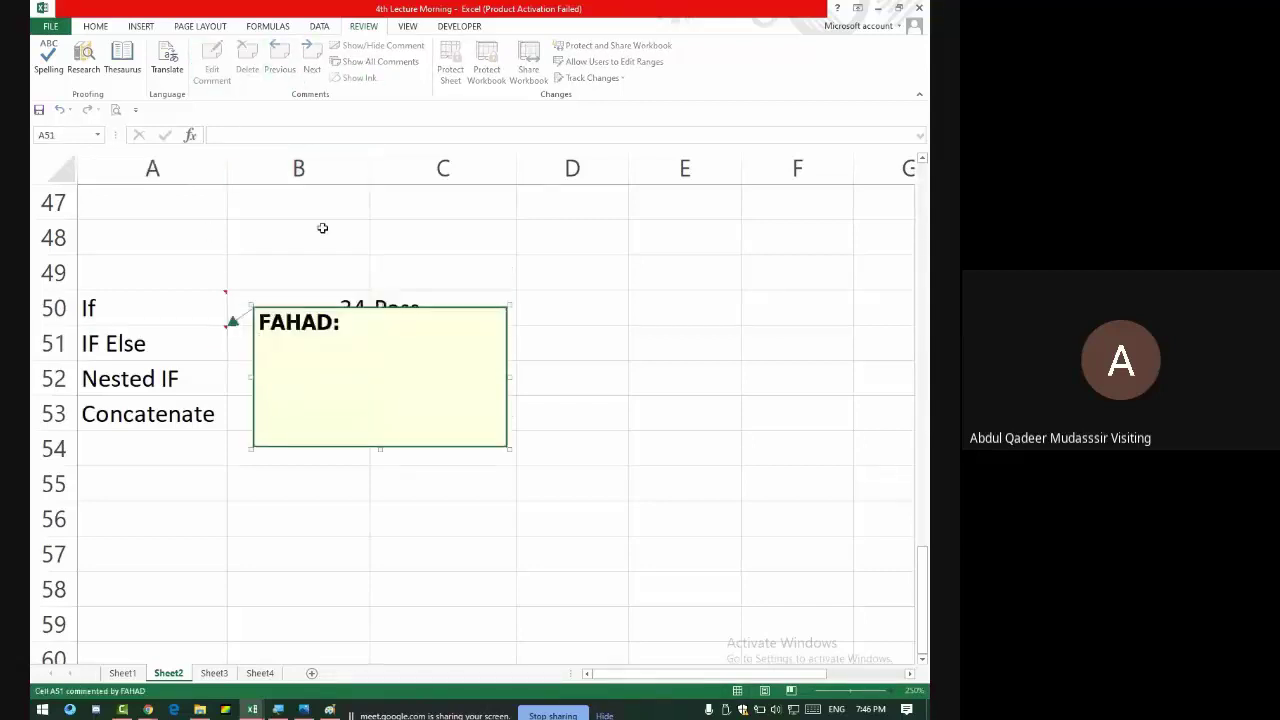
pyautogui.write('2 Resu')
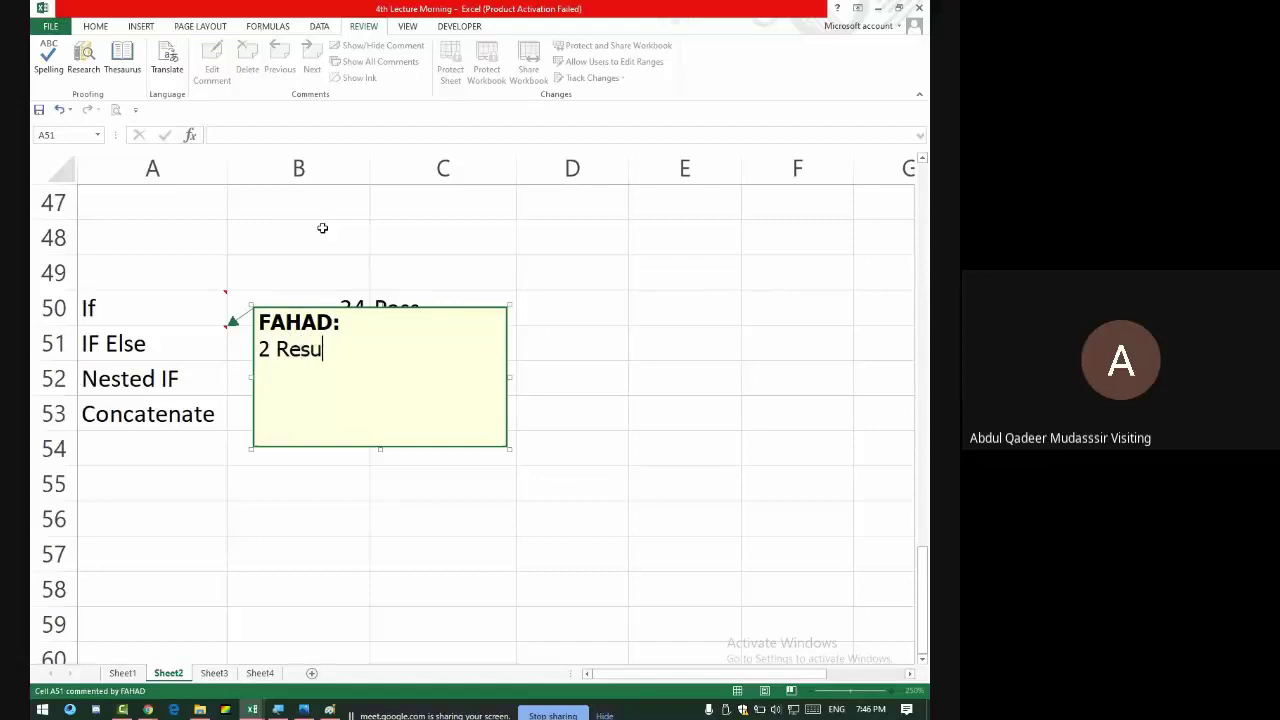
pyautogui.write('tlt Show')
pyautogui.click(193, 347)
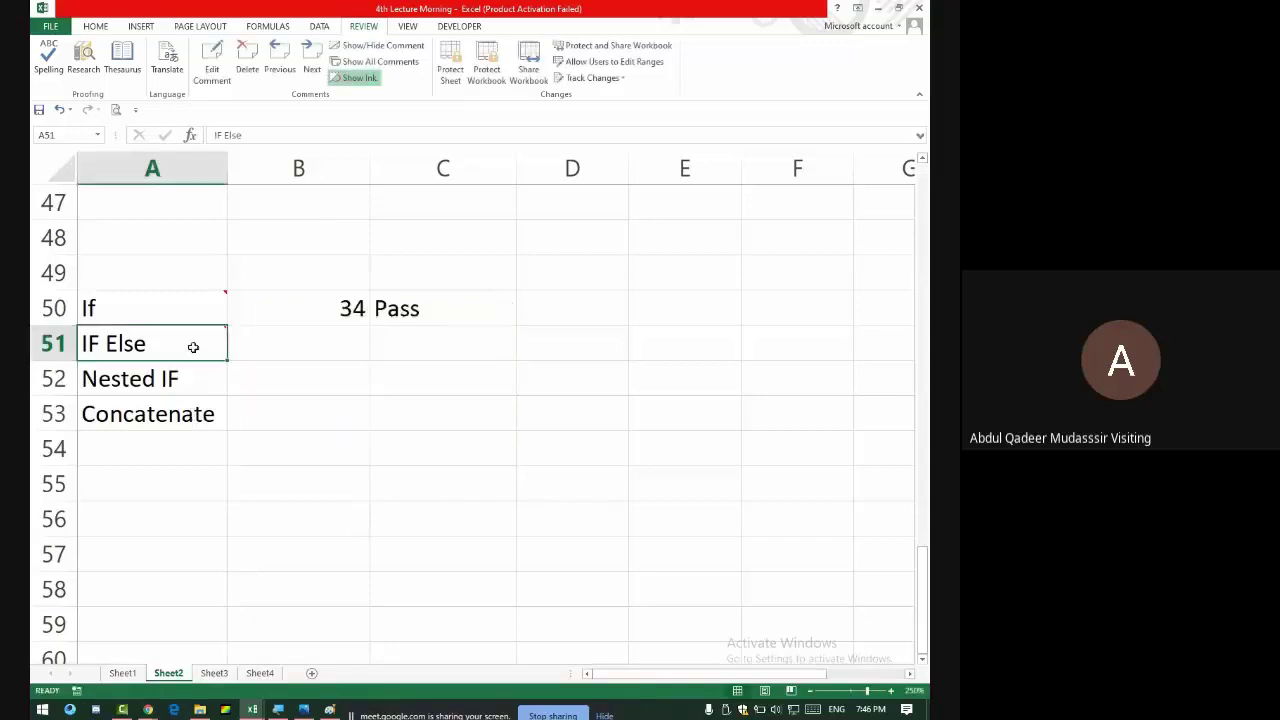
pyautogui.click(294, 342)
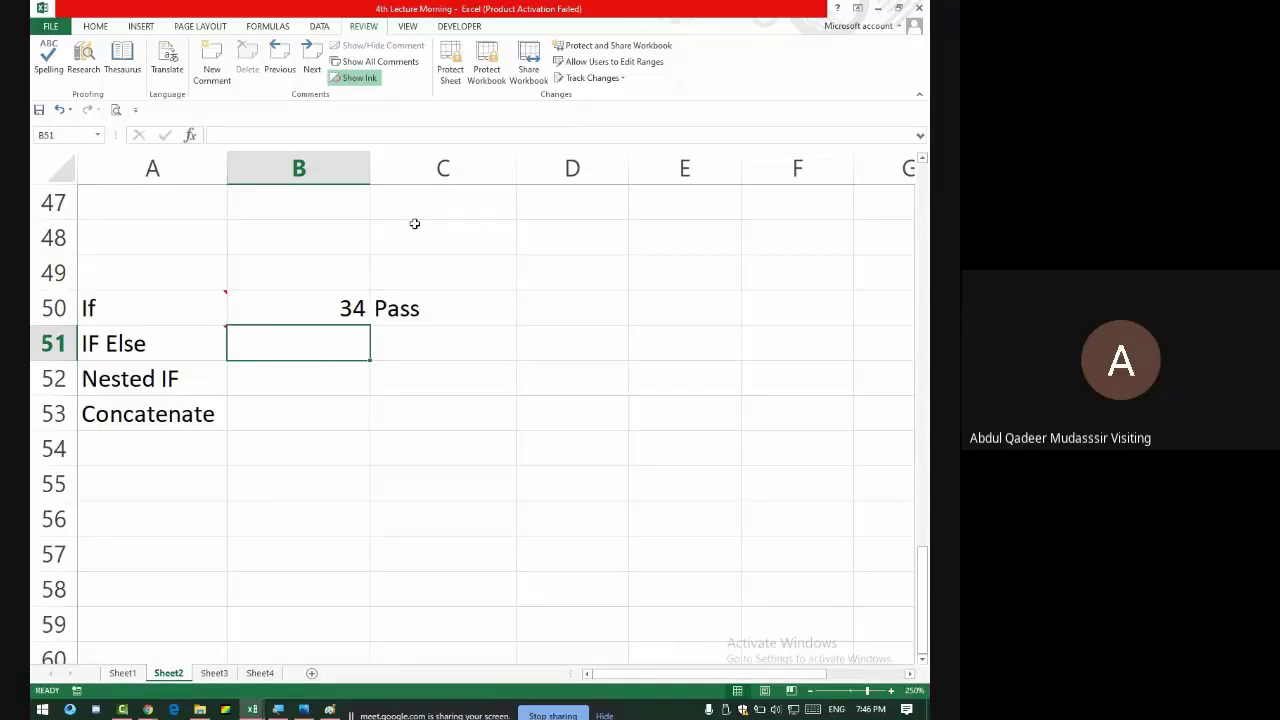
# - Discard the stray formula and copy the score 34 from B50 into B51
pyautogui.write('=if(')
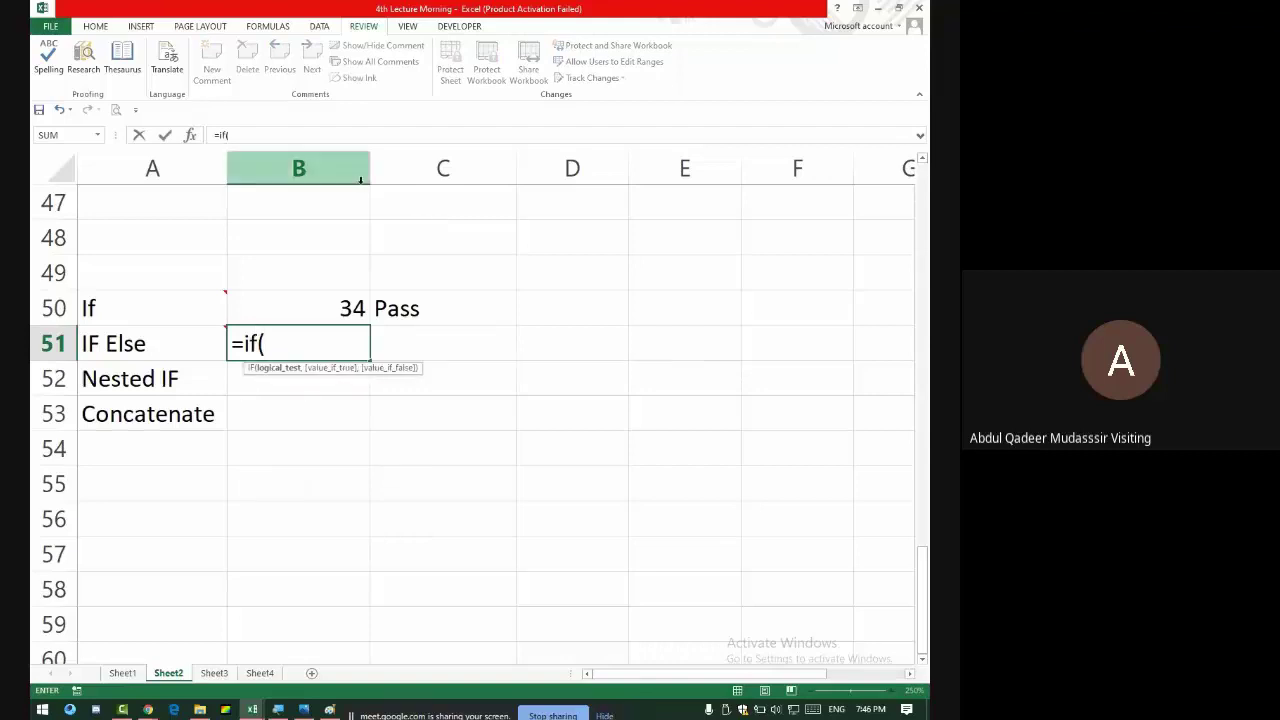
pyautogui.press('BackSpace')
pyautogui.press('BackSpace')
pyautogui.press('BackSpace')
pyautogui.press('BackSpace')
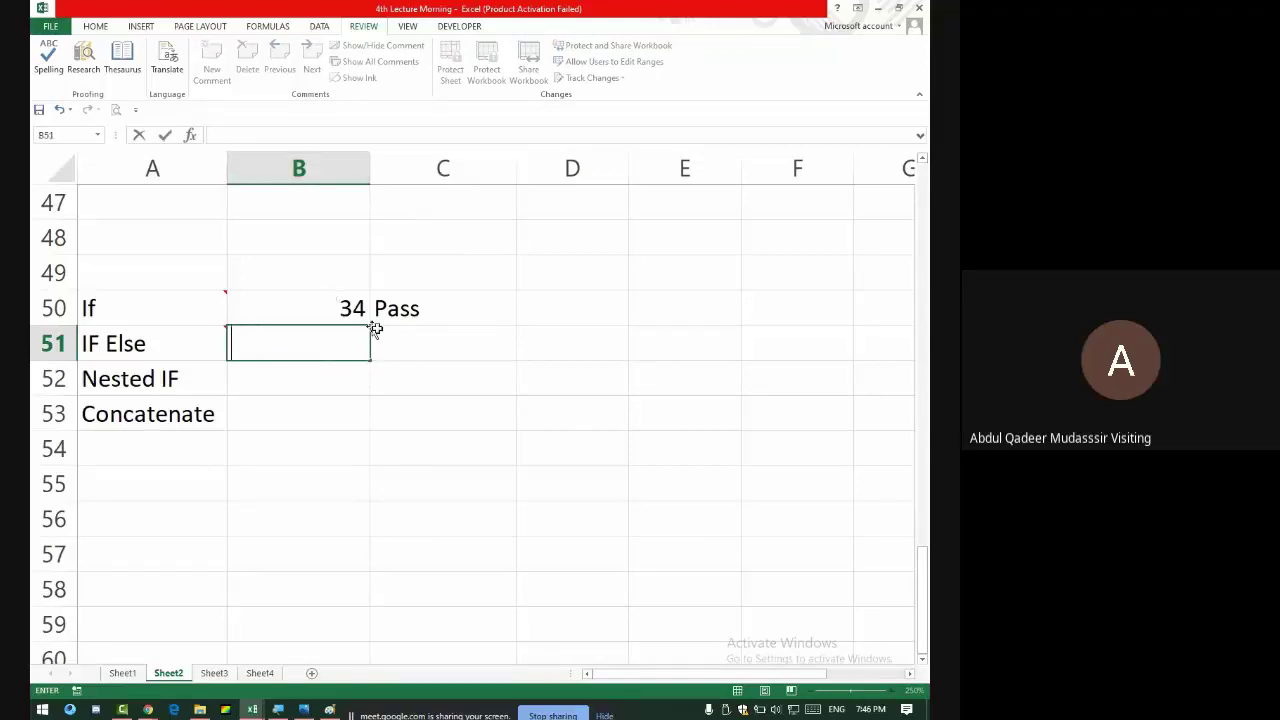
pyautogui.click(375, 332)
pyautogui.click(329, 336)
pyautogui.click(352, 314)
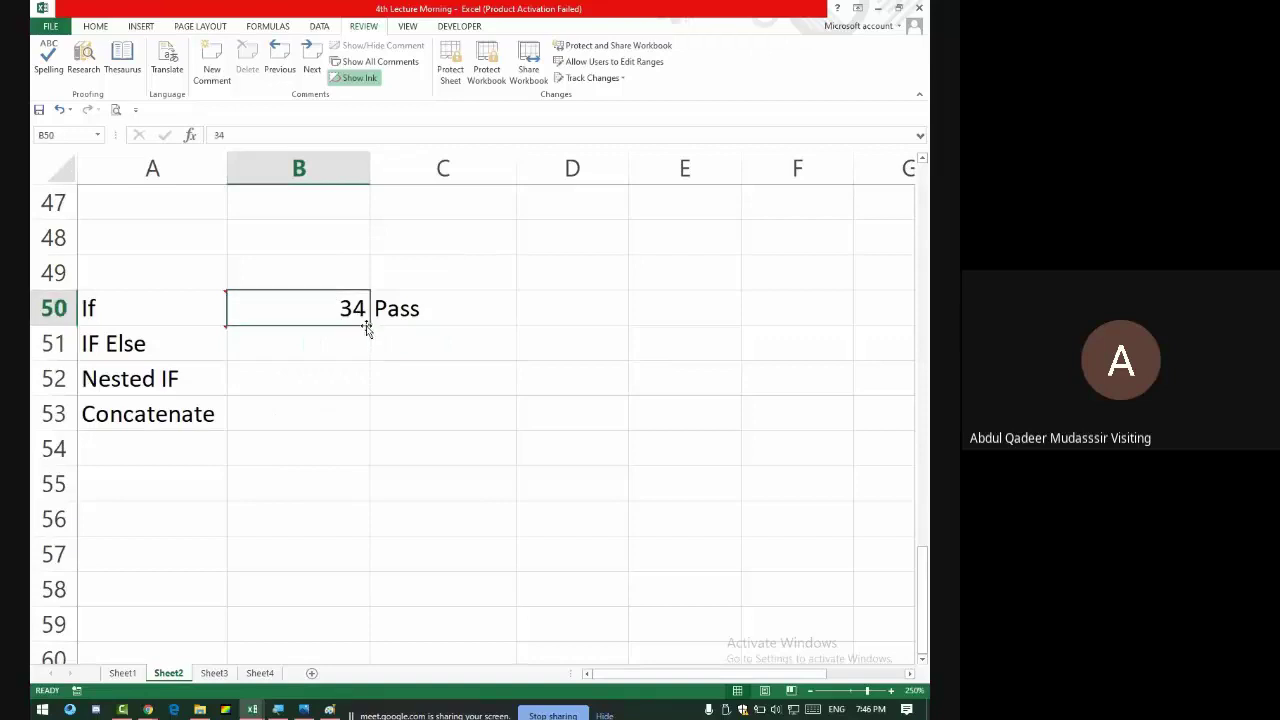
pyautogui.moveTo(367, 327); pyautogui.dragTo(378, 352)
# - Enter =IF(B51>33,"Pass","Fail") in C51 so it shows Pass
pyautogui.click(413, 341)
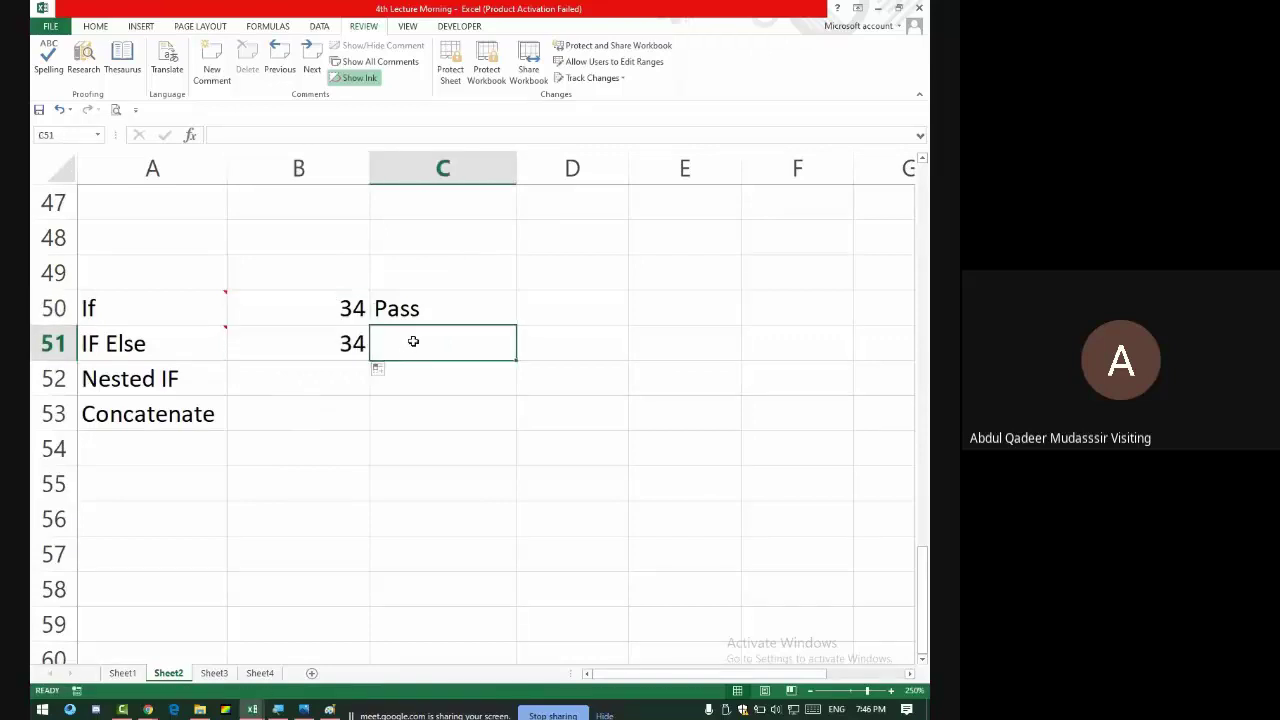
pyautogui.write('=if(')
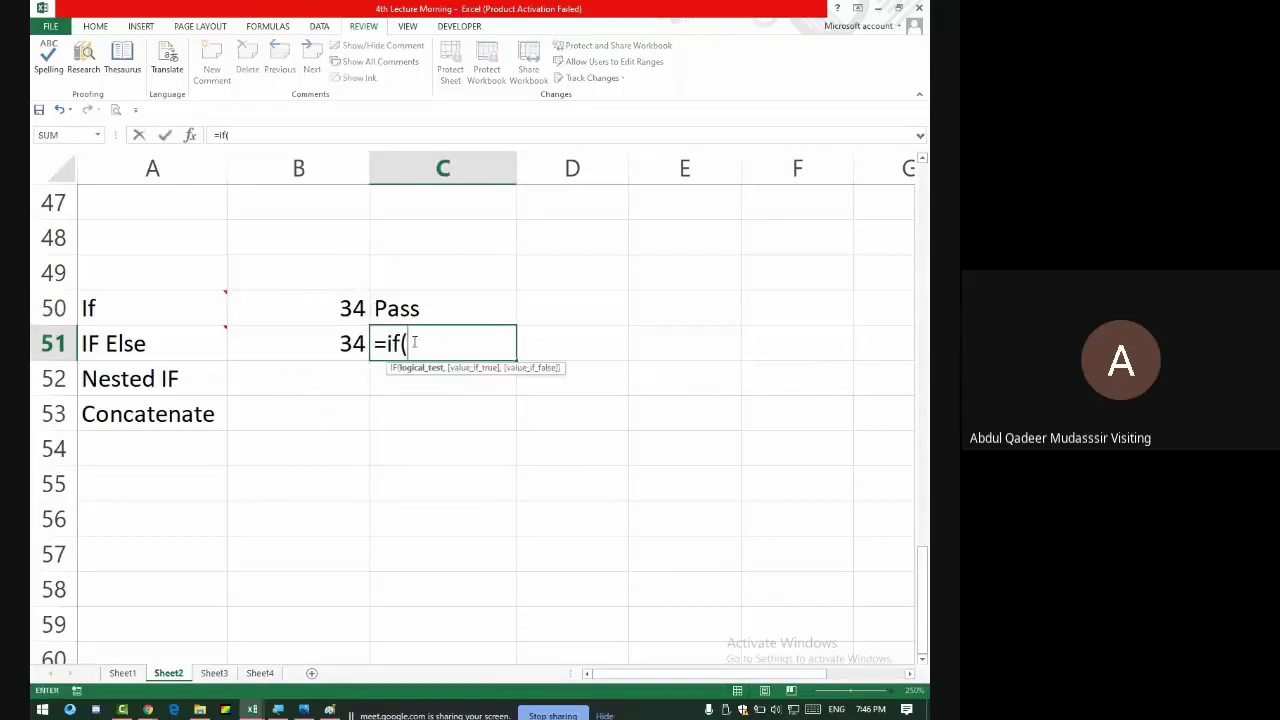
pyautogui.click(342, 342)
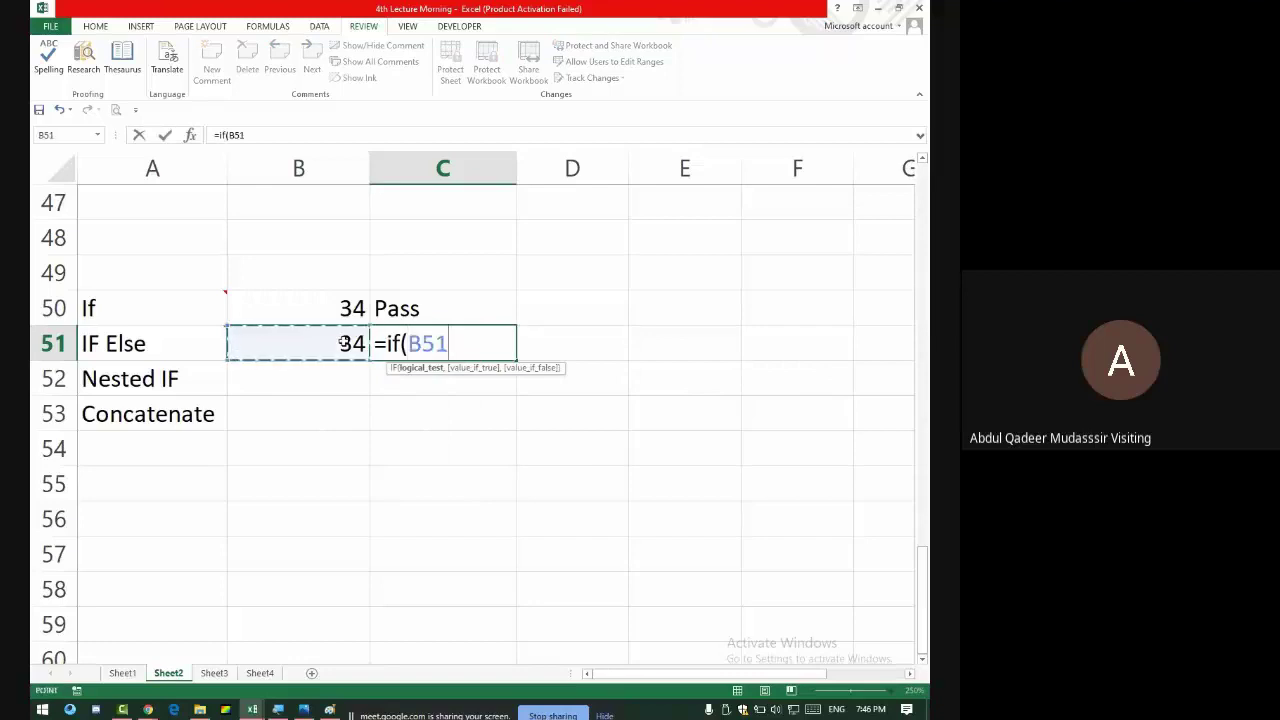
pyautogui.write('>')
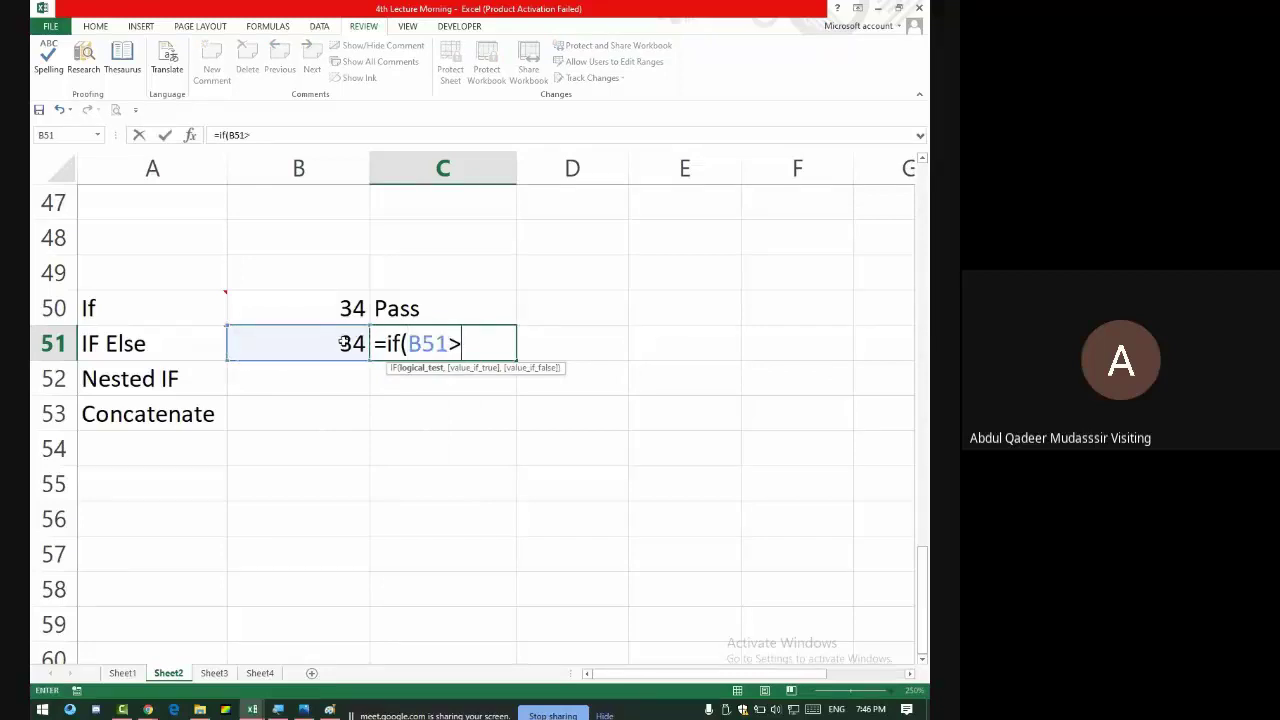
pyautogui.write('33,')
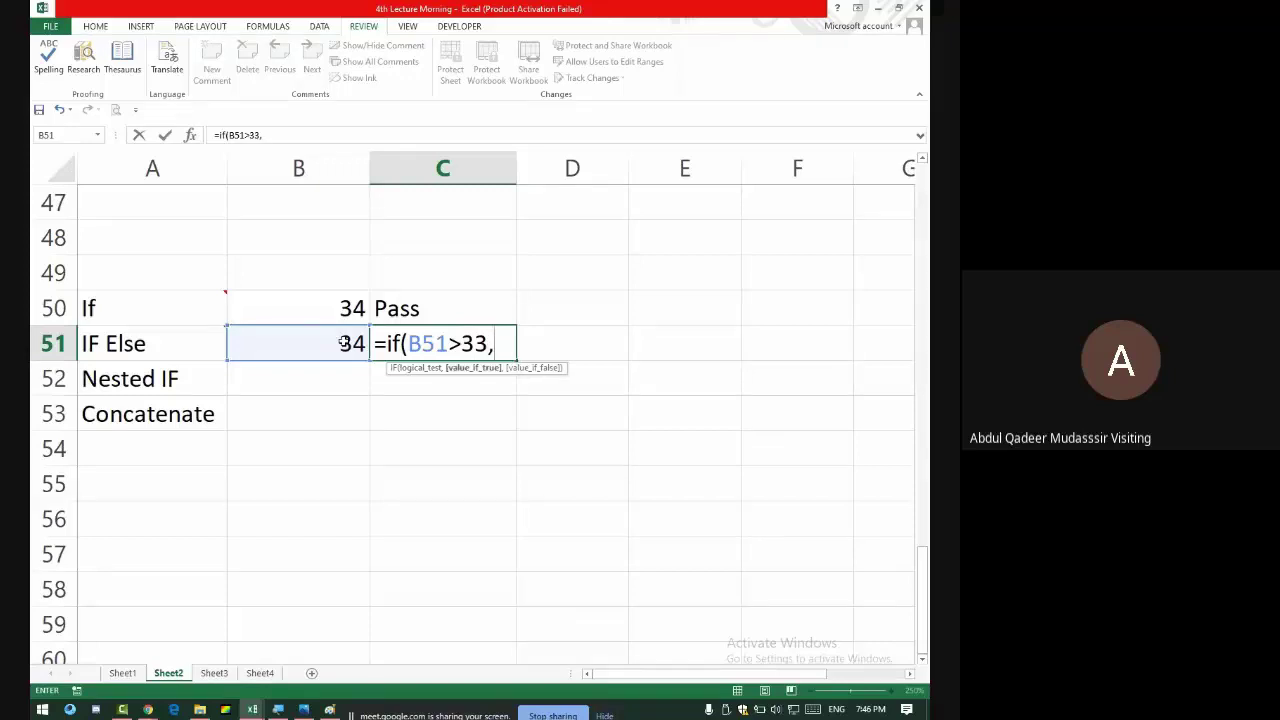
pyautogui.write('"Pass",')
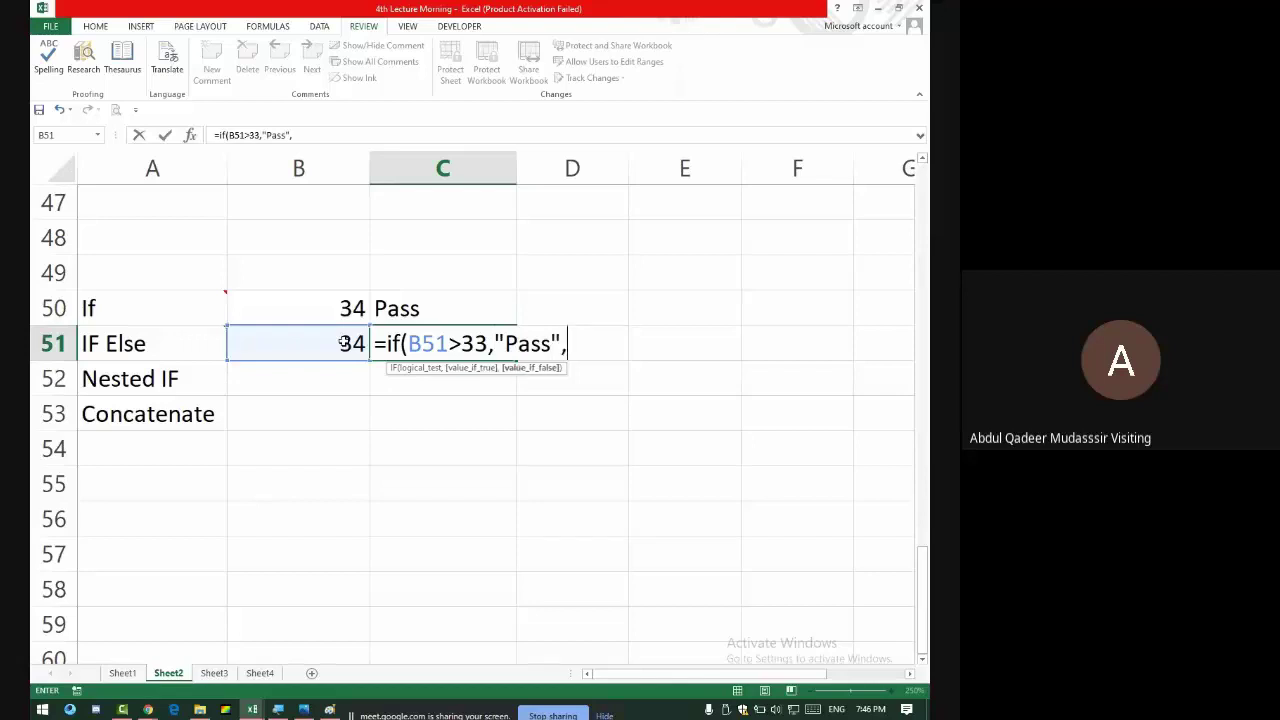
pyautogui.write('"Fail')
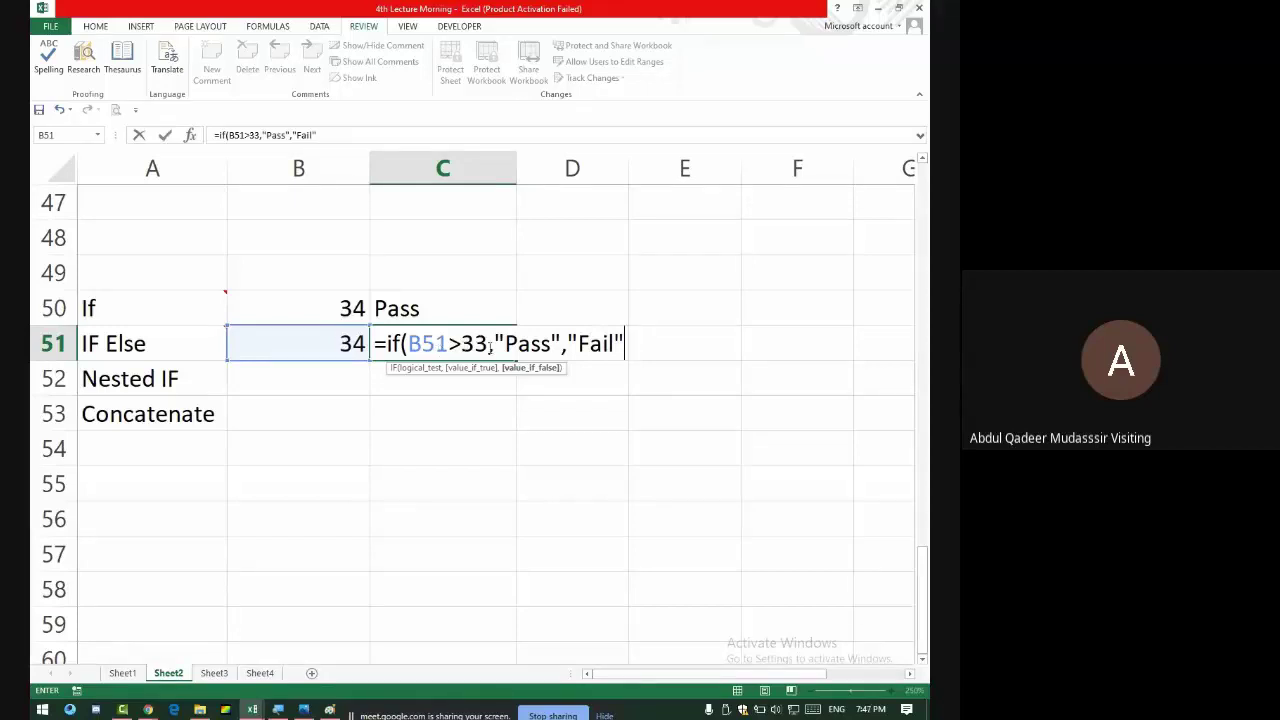
pyautogui.click(552, 345)
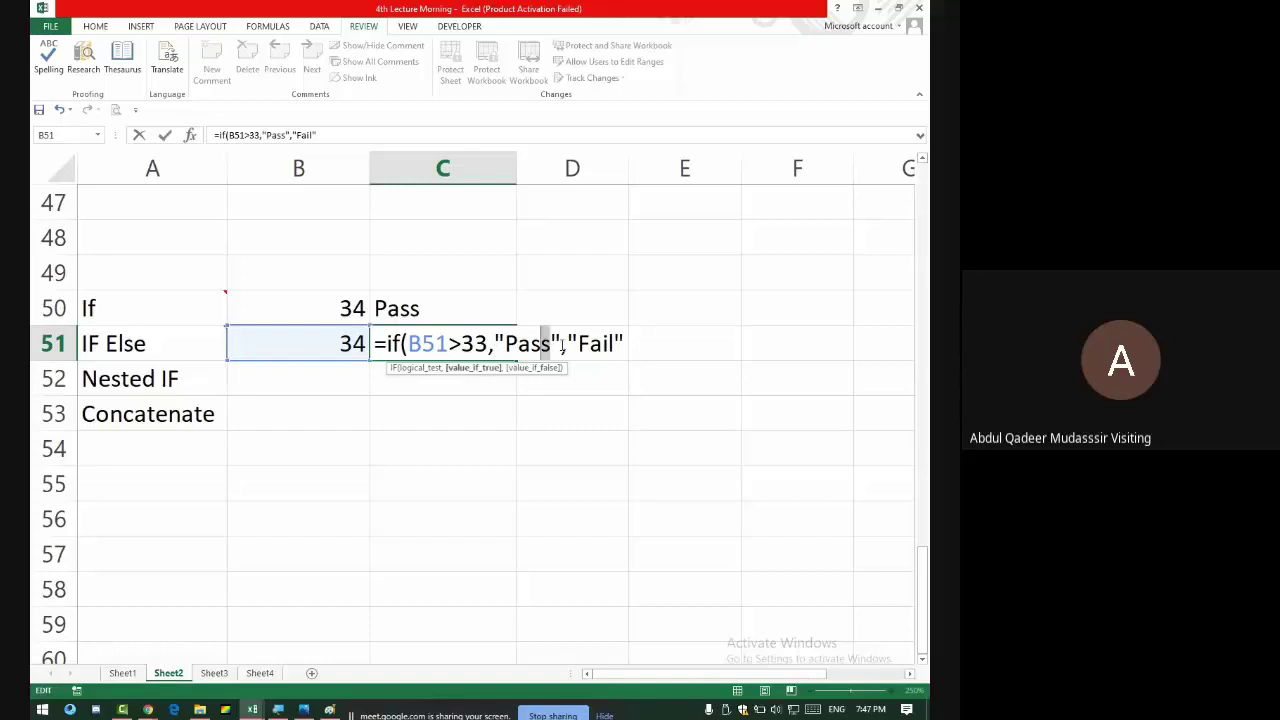
pyautogui.click(634, 334)
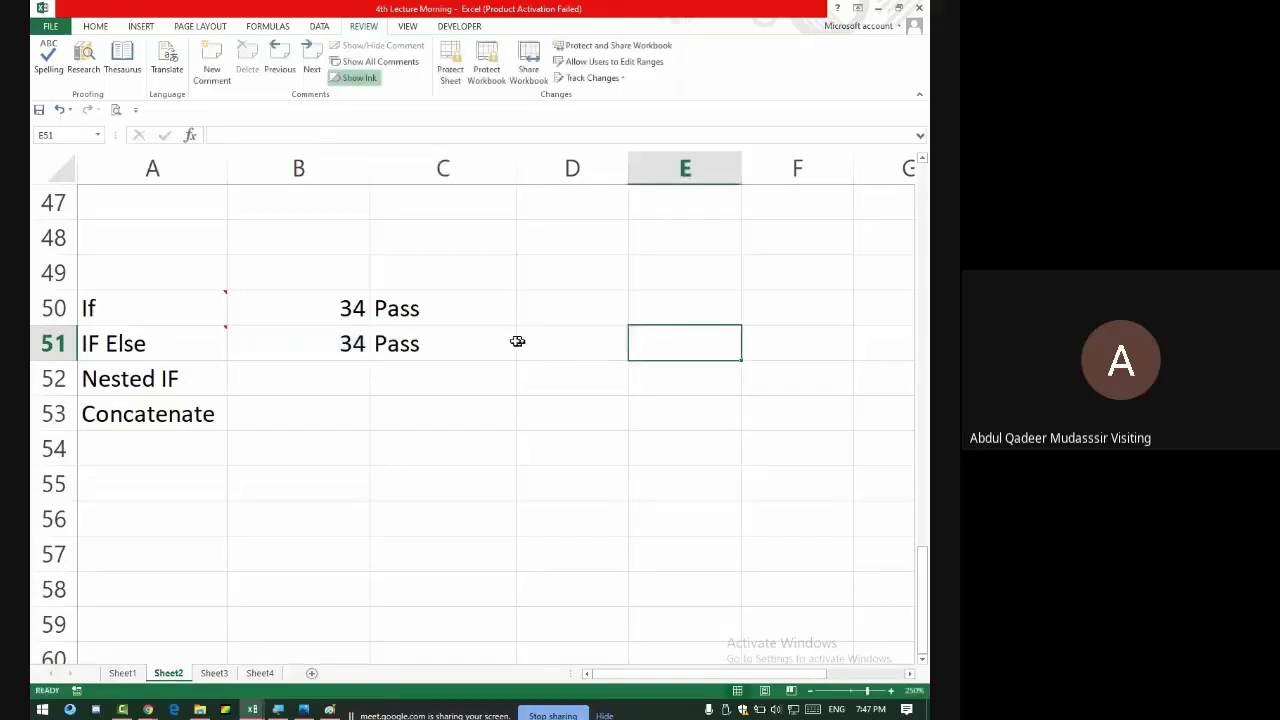
pyautogui.click(454, 342)
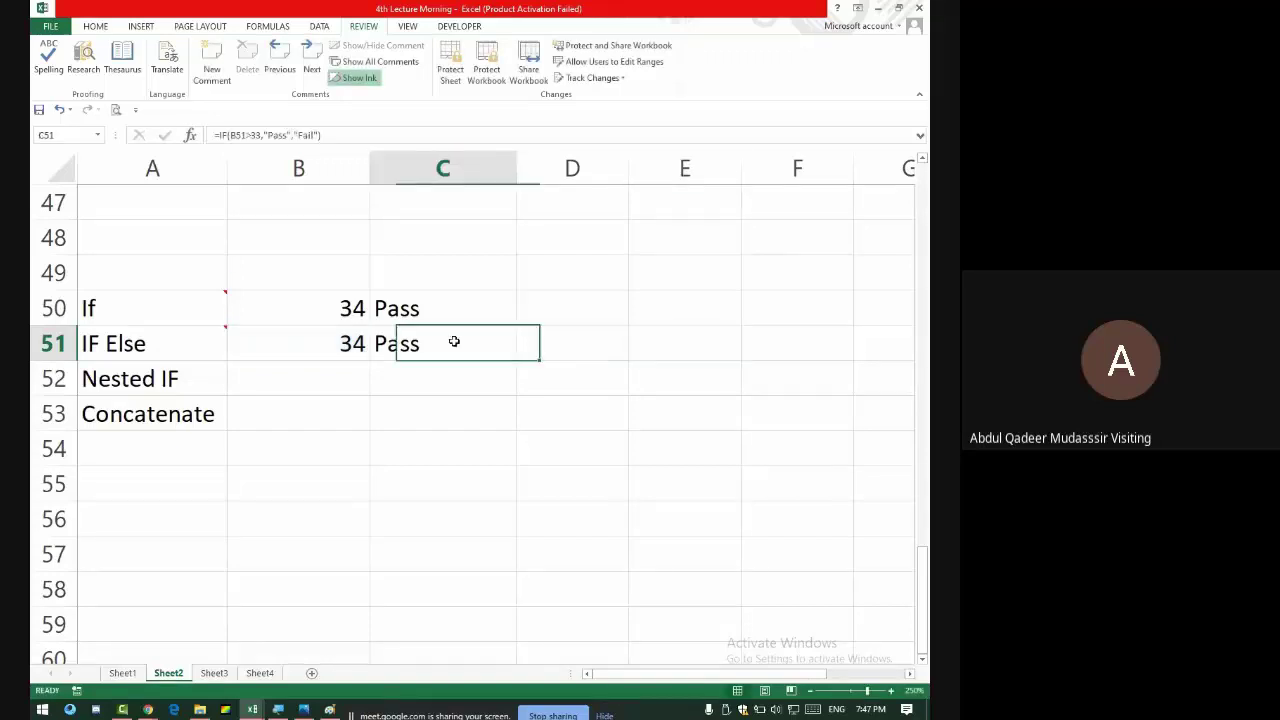
# - Change the scores in B51 and B50 to 33
pyautogui.click(331, 334)
pyautogui.write('33')
pyautogui.press('Return')
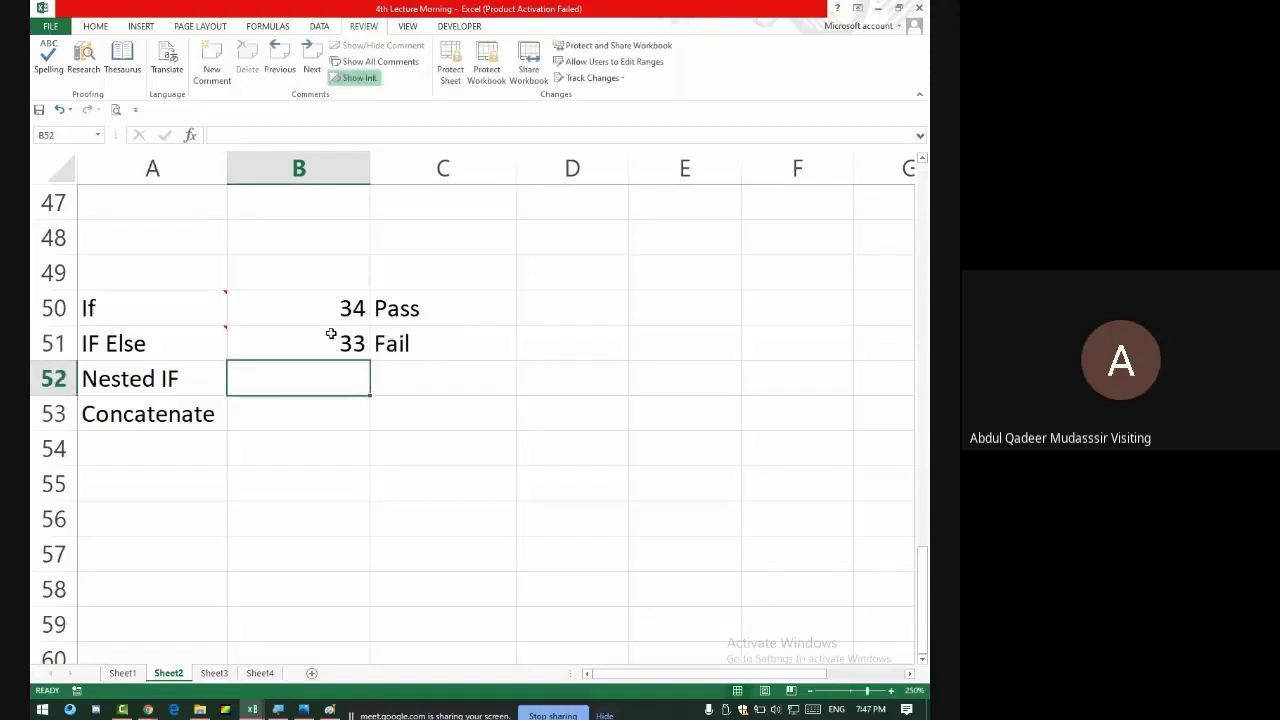
pyautogui.press('Up')
pyautogui.press('Up')
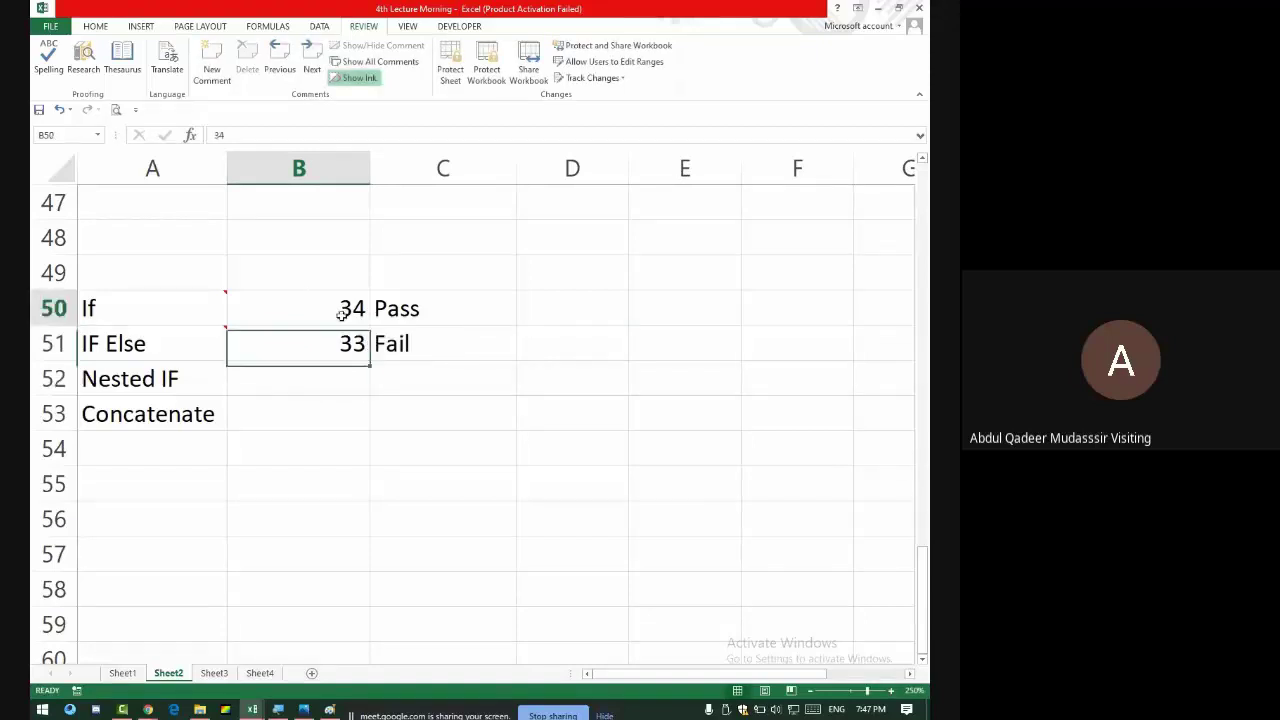
pyautogui.write('33')
pyautogui.press('Return')
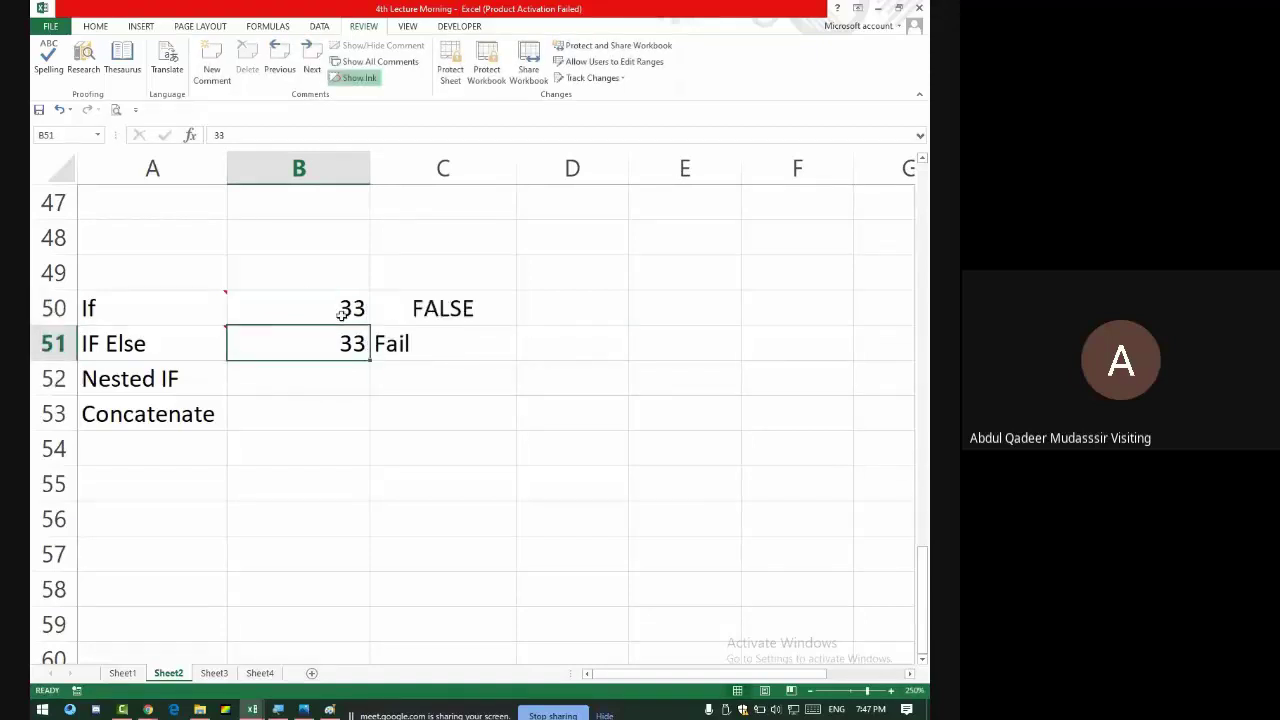
# - Change C51's test to B51>=33 so the score of 33 returns Pass
pyautogui.click(422, 348)
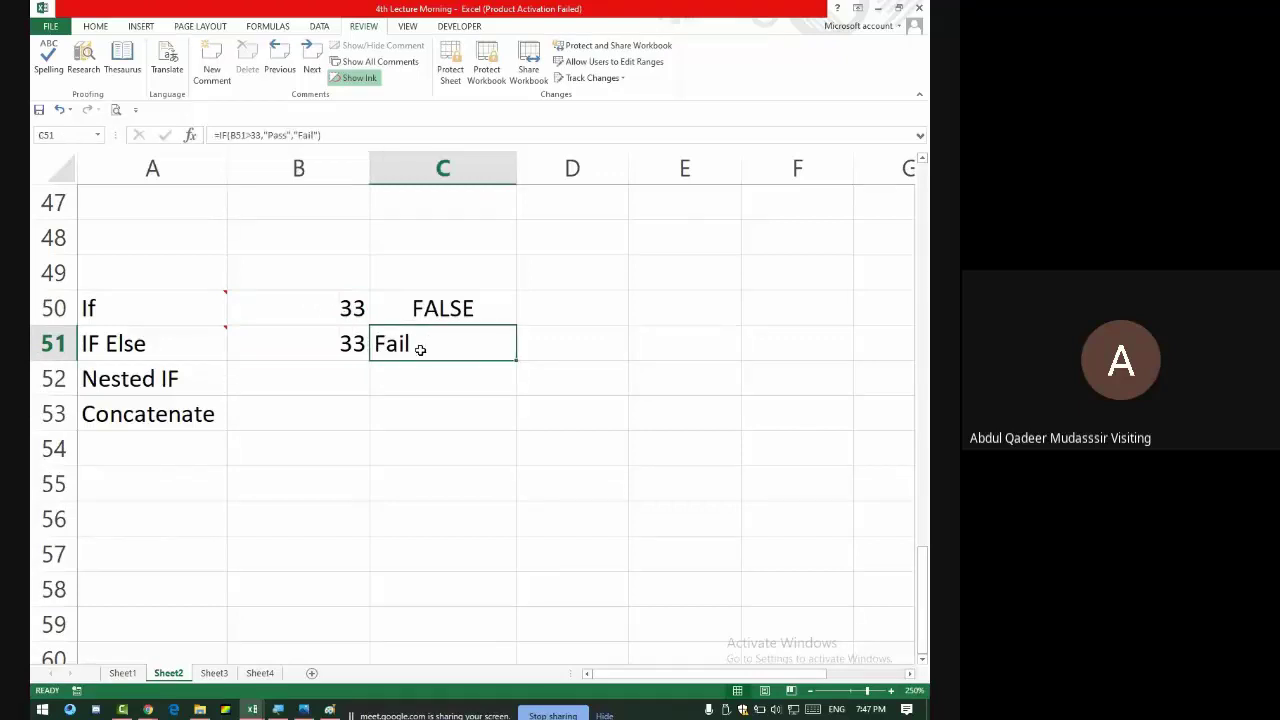
pyautogui.click(314, 348)
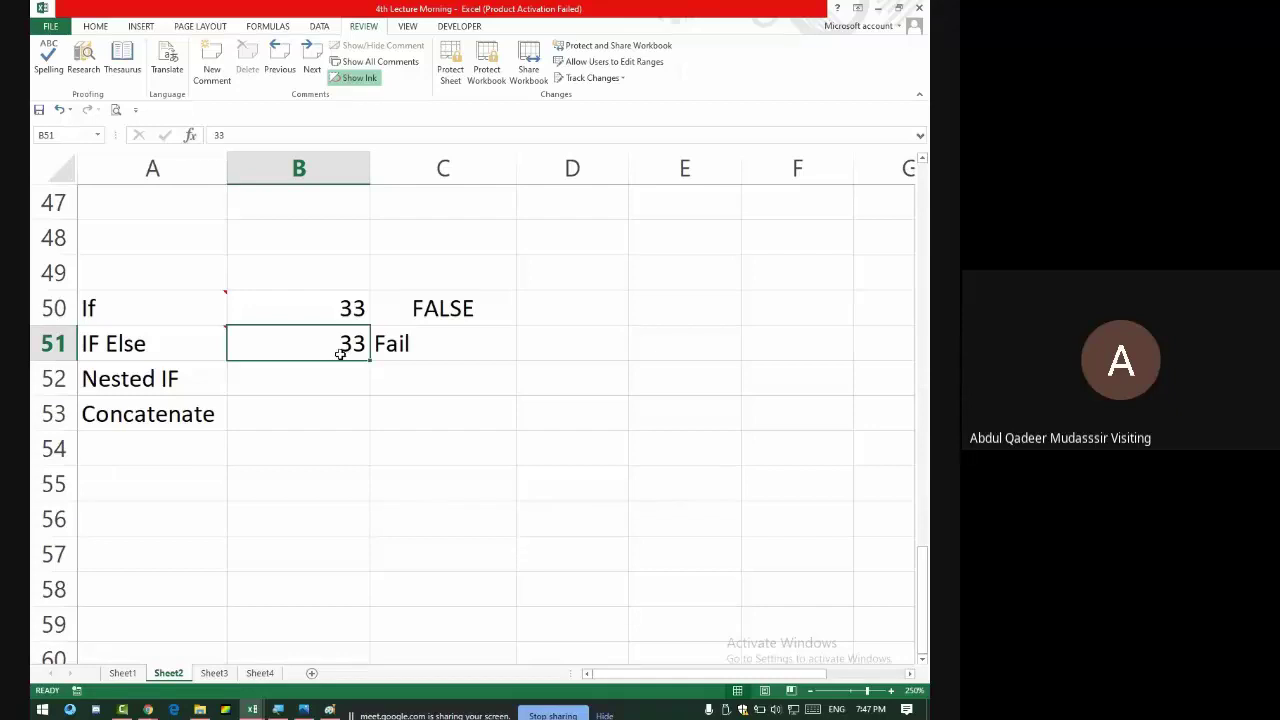
pyautogui.click(423, 343)
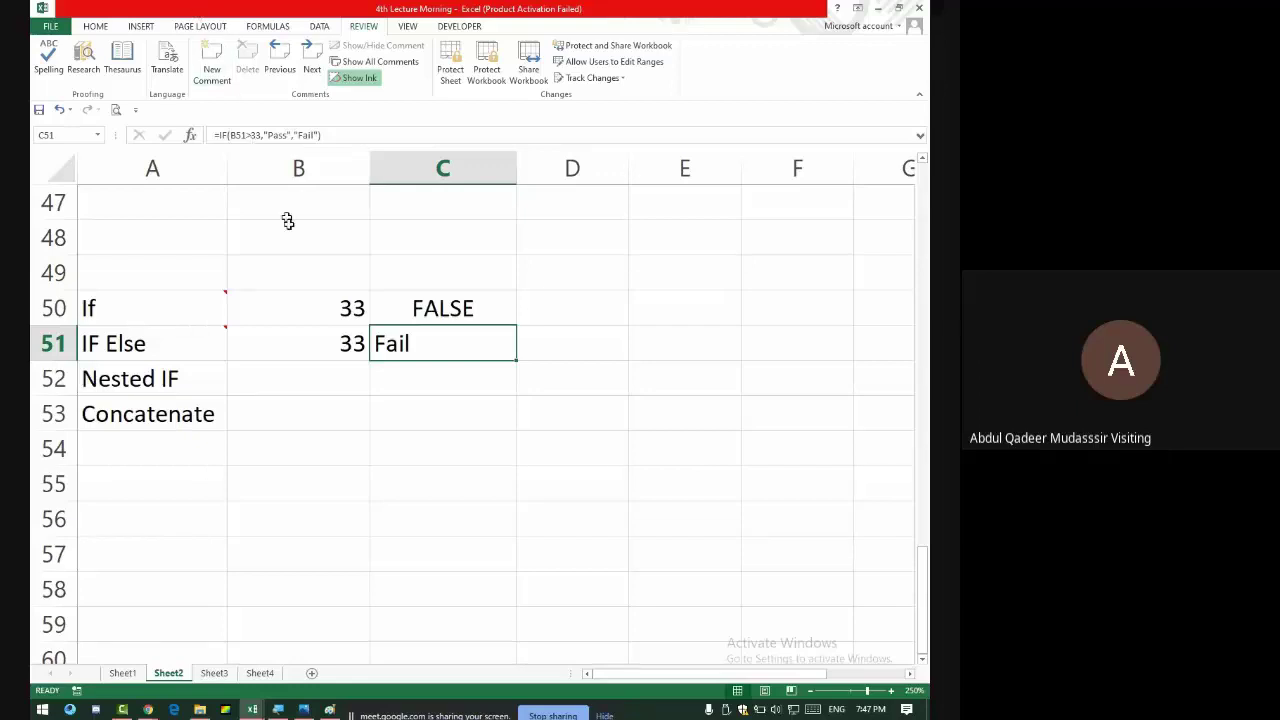
pyautogui.click(296, 266)
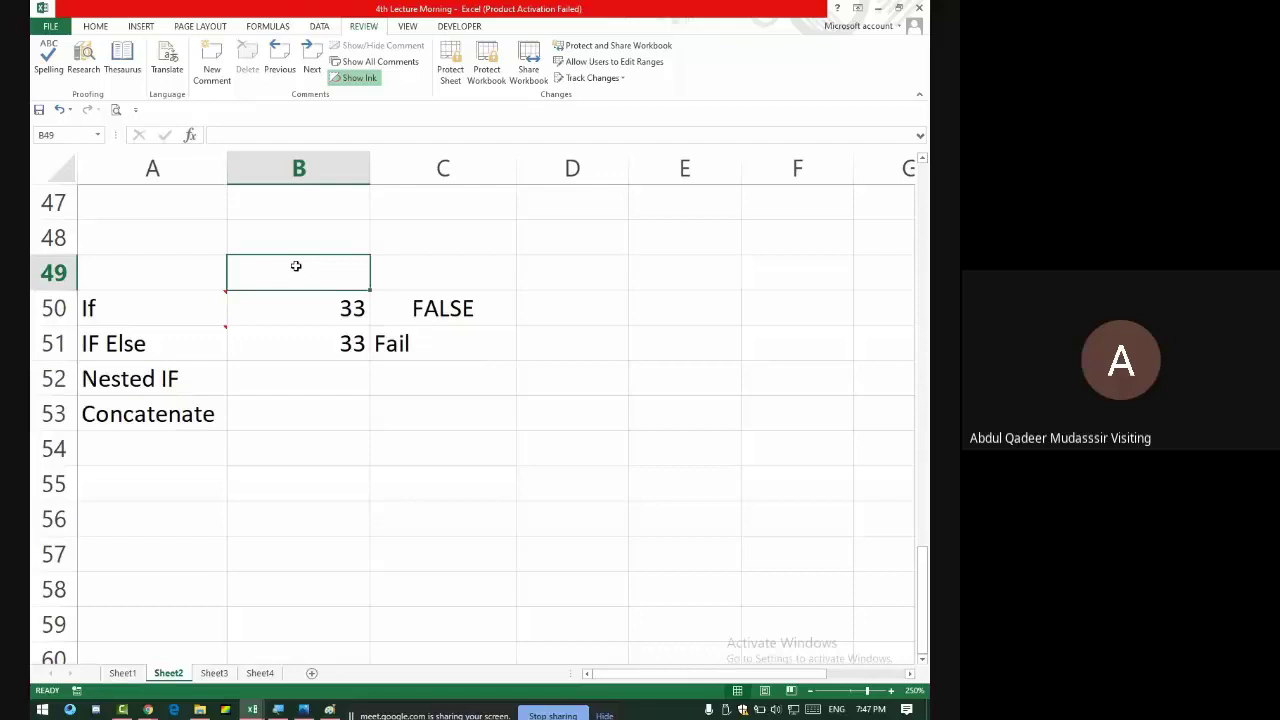
pyautogui.write('>=')
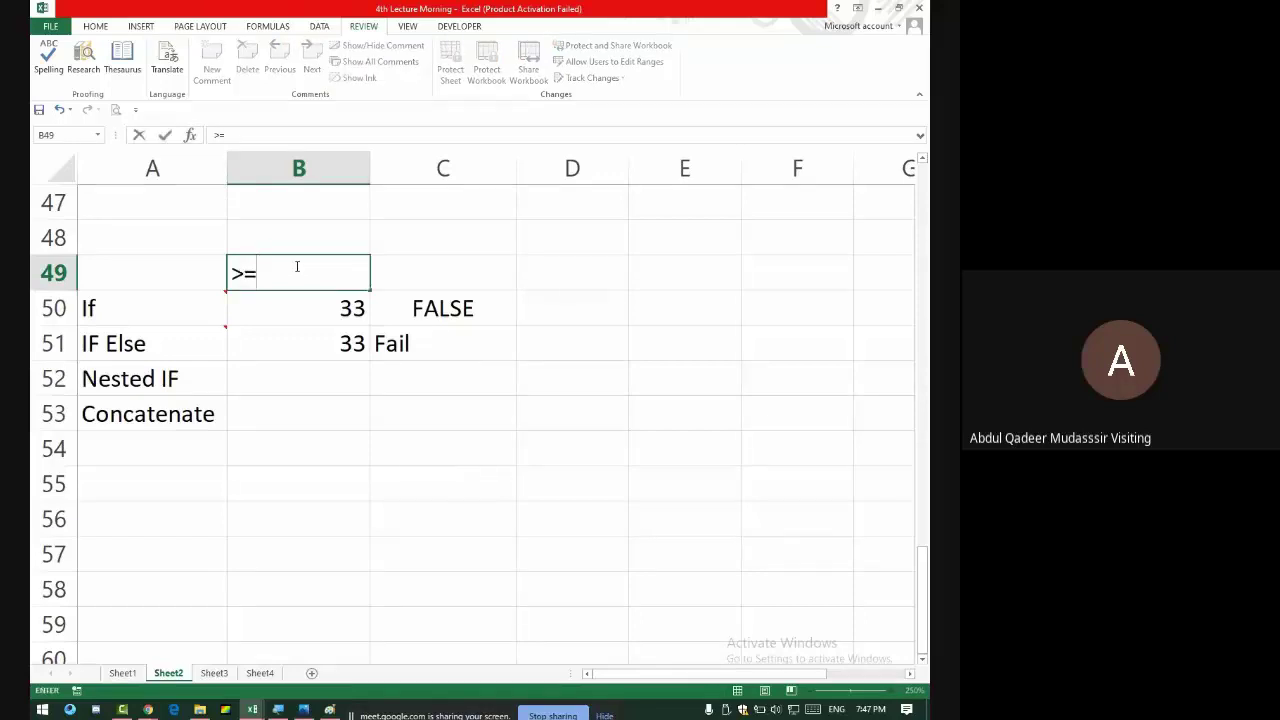
pyautogui.press('BackSpace')
pyautogui.press('BackSpace')
pyautogui.click(426, 341)
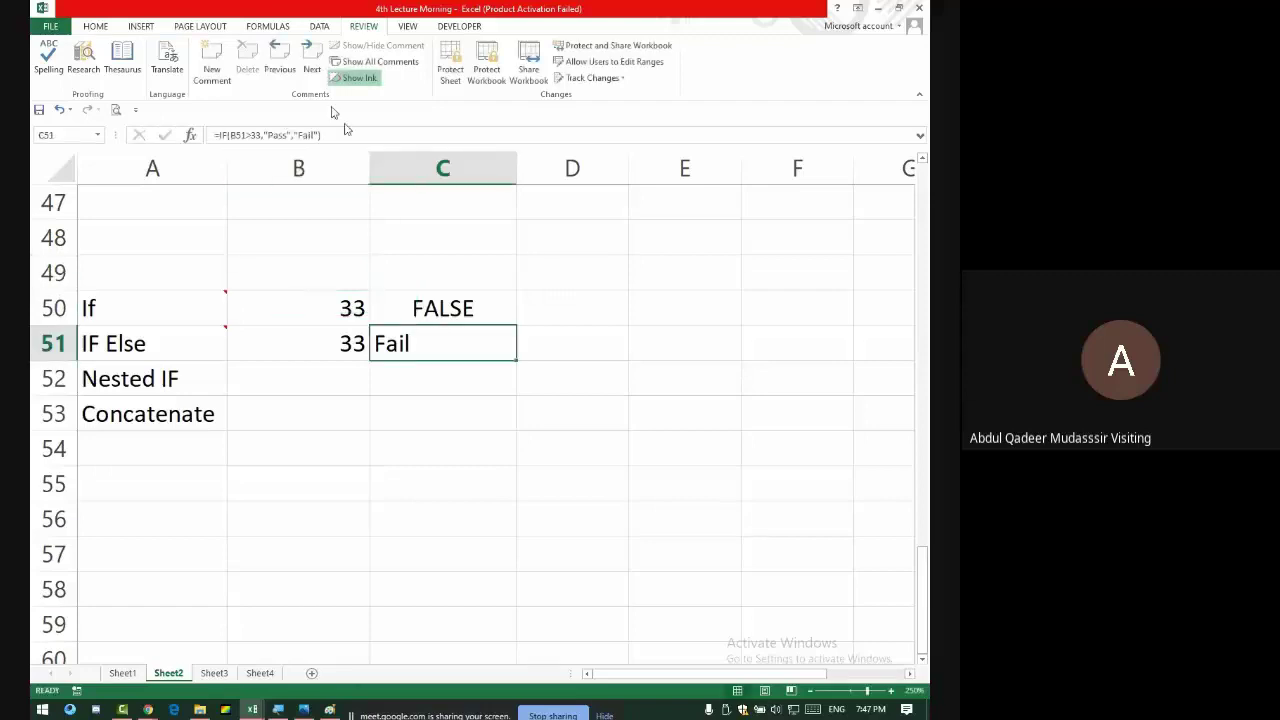
pyautogui.click(253, 136)
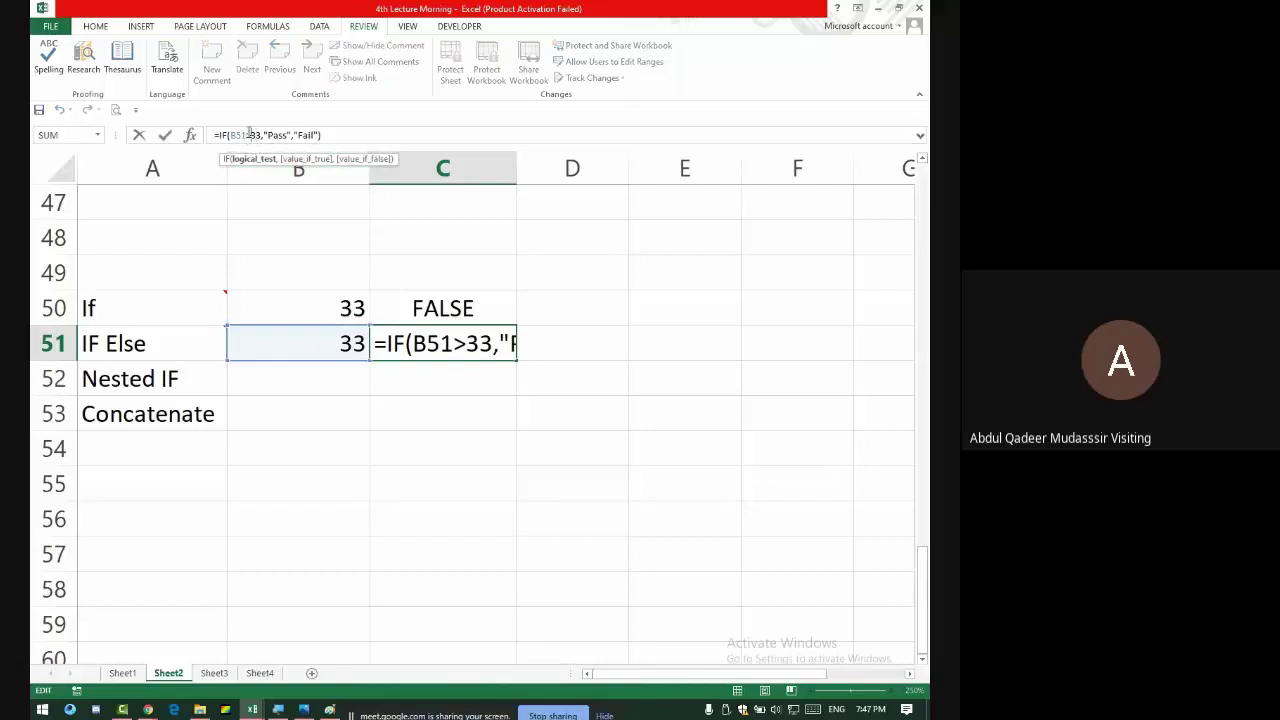
pyautogui.write('=')
pyautogui.press('Return')
# - Admit the waiting participants in the video call, then return to Excel
pyautogui.hotkey('alt', 'Tab')
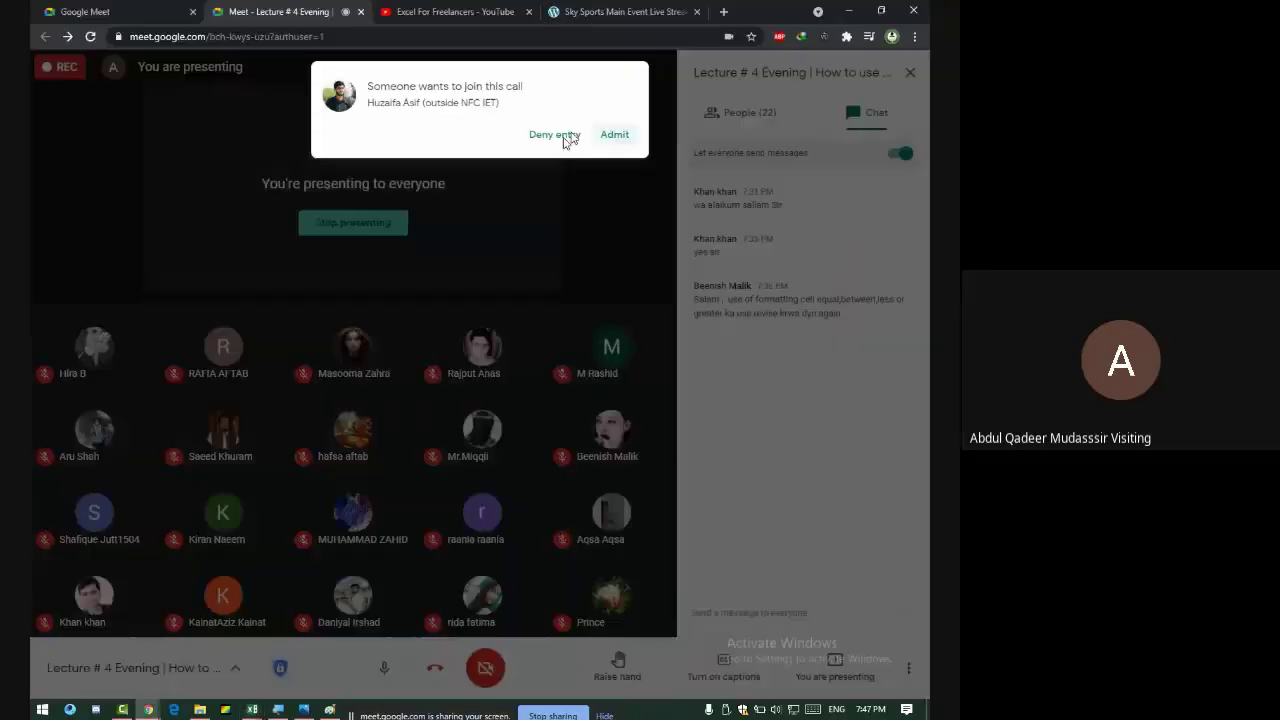
pyautogui.click(617, 136)
pyautogui.click(614, 134)
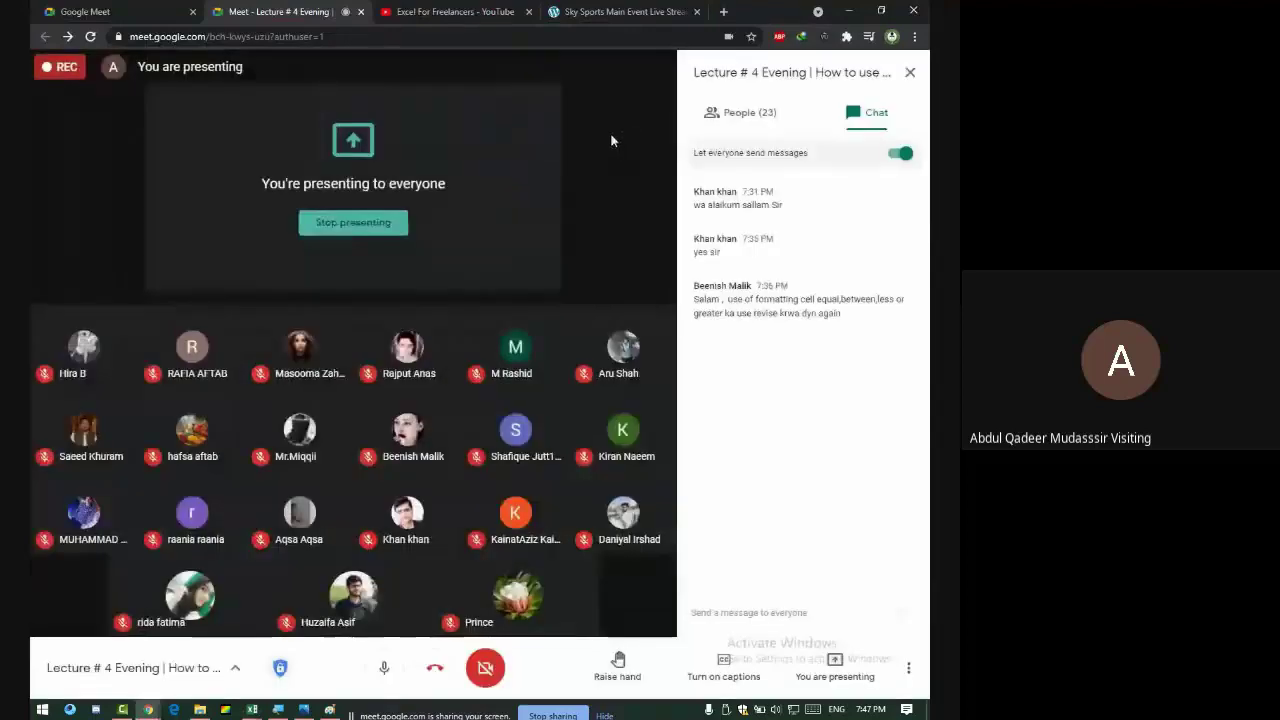
pyautogui.hotkey('alt', 'Tab')
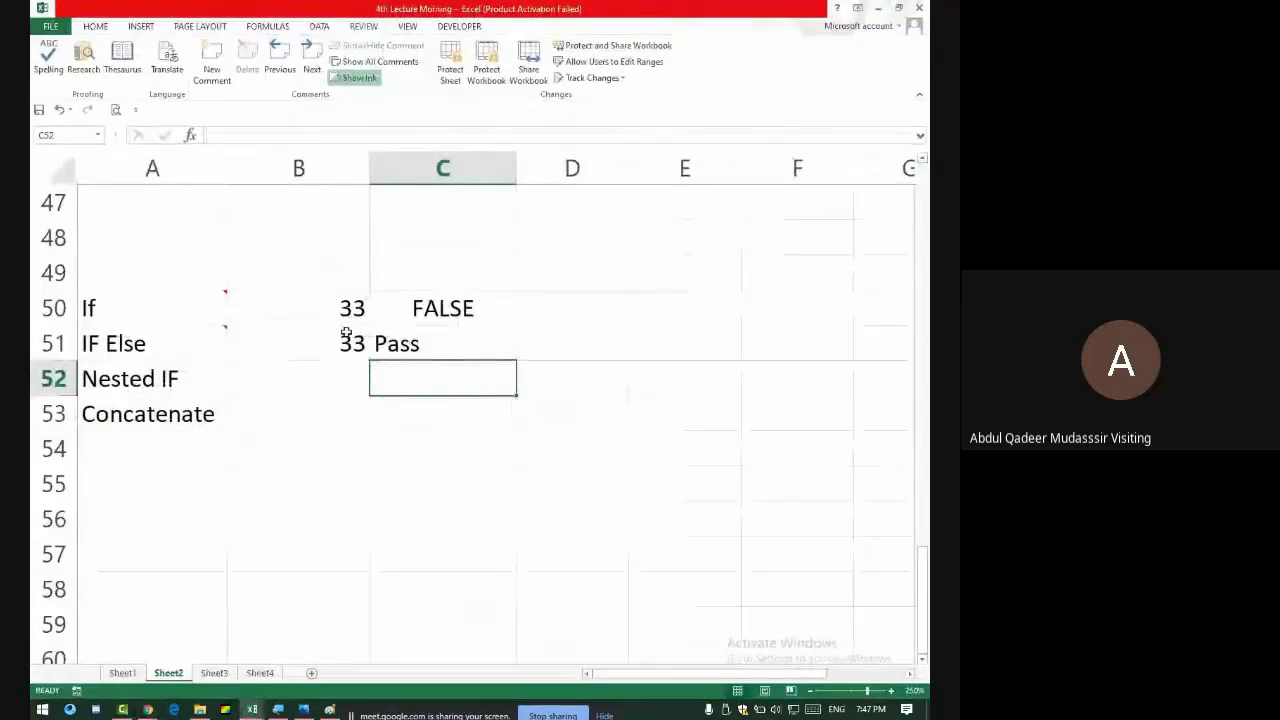
# - Centre the Pass result in cell C51
pyautogui.click(410, 343)
pyautogui.click(265, 138)
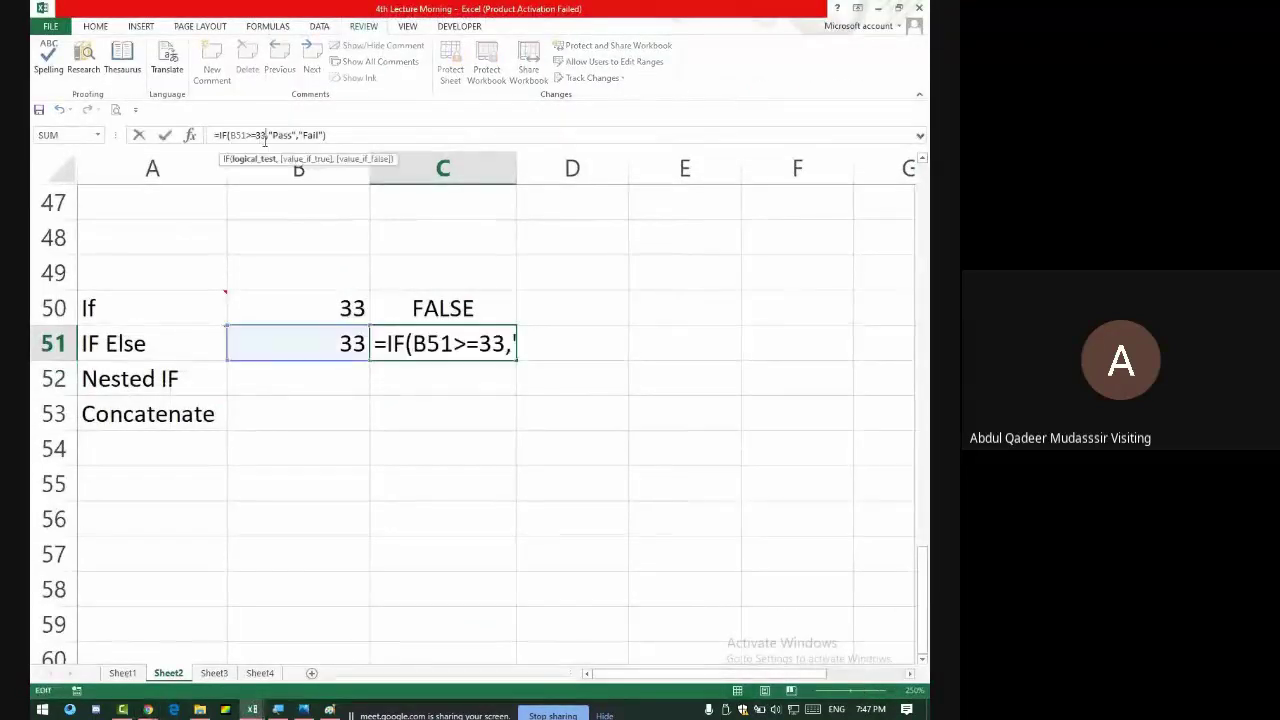
pyautogui.press('Return')
pyautogui.click(438, 338)
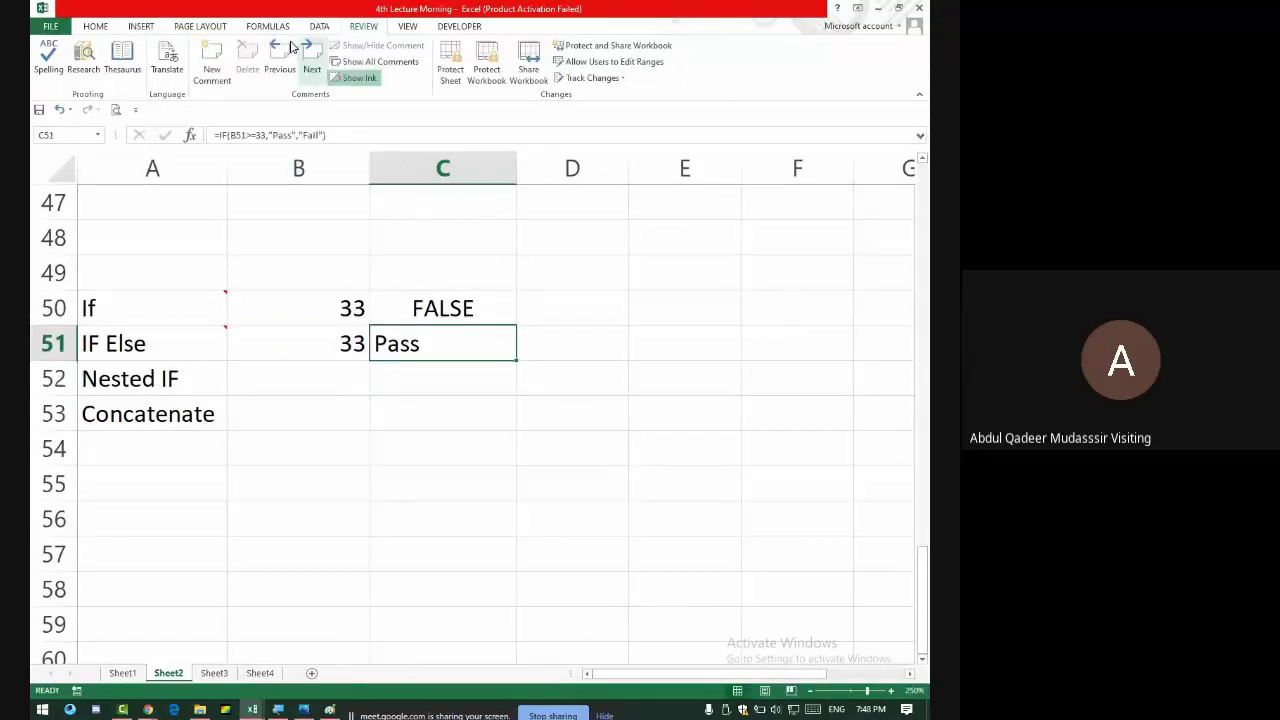
pyautogui.click(95, 26)
pyautogui.click(261, 74)
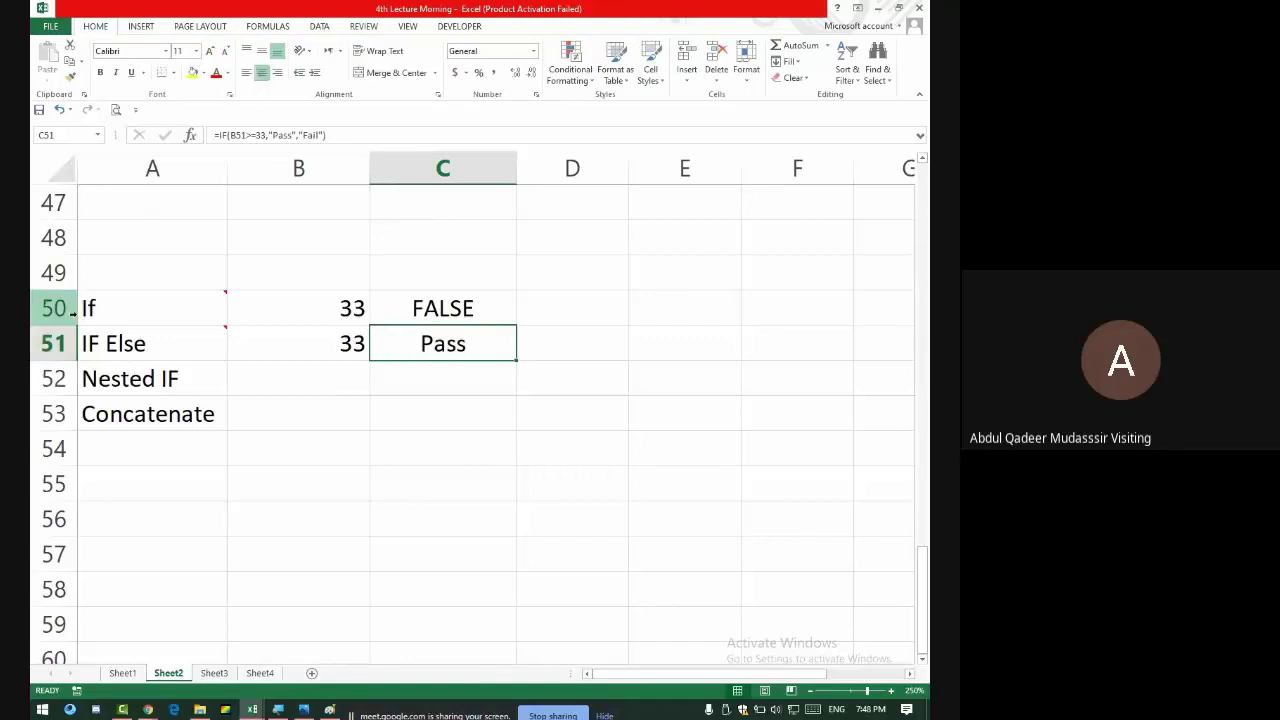
# - Enter the note 'Repeated IF' in B52 beside the Nested IF label
pyautogui.click(200, 386)
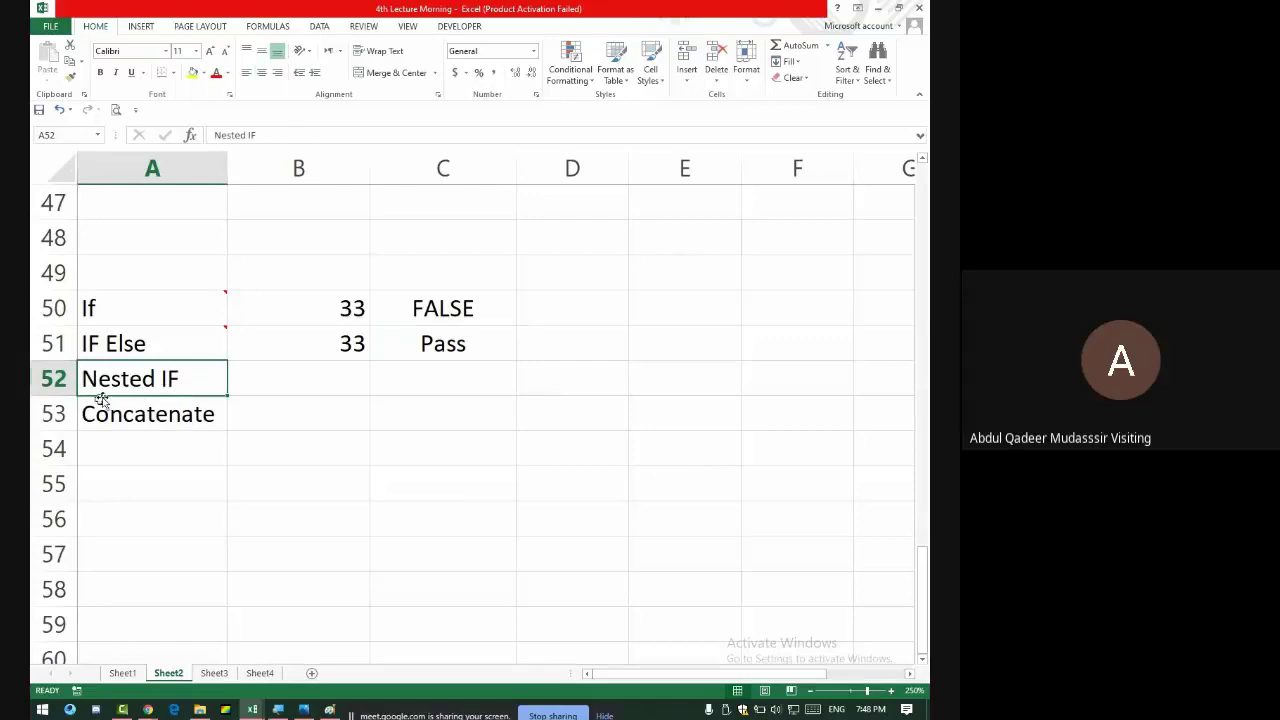
pyautogui.click(260, 381)
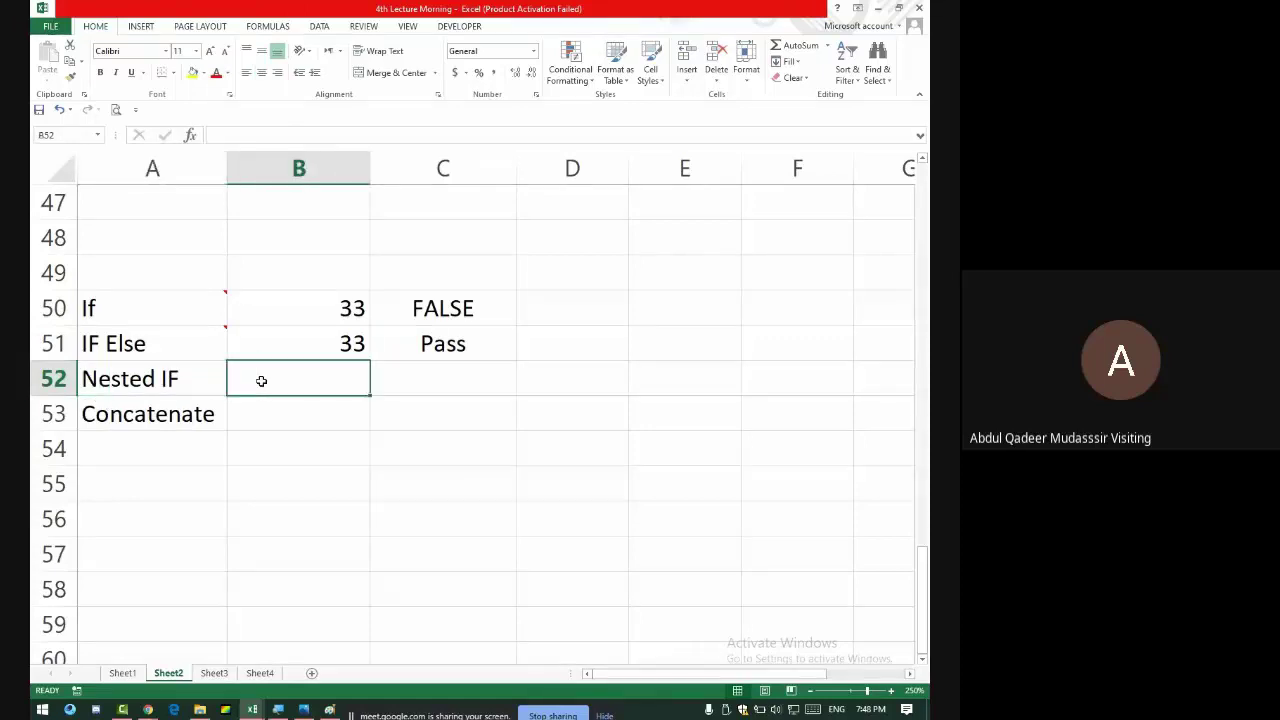
pyautogui.write('Rep')
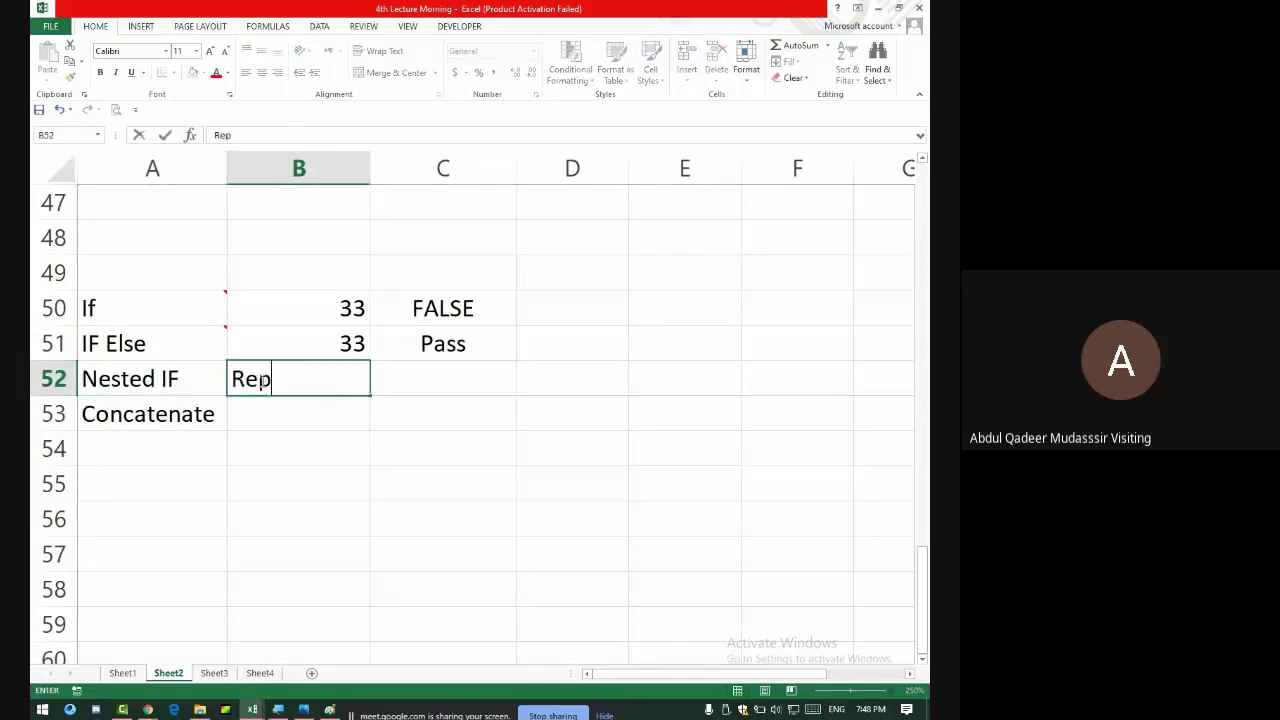
pyautogui.write('eated IF')
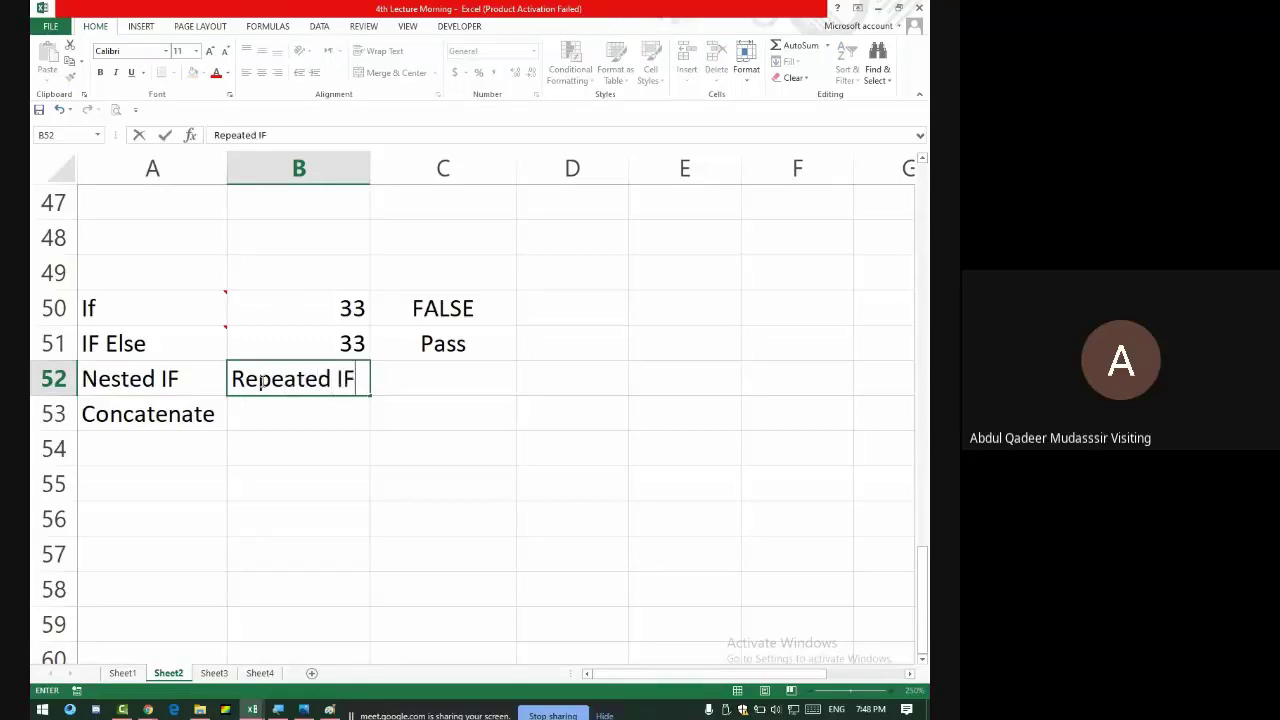
pyautogui.press('Return')
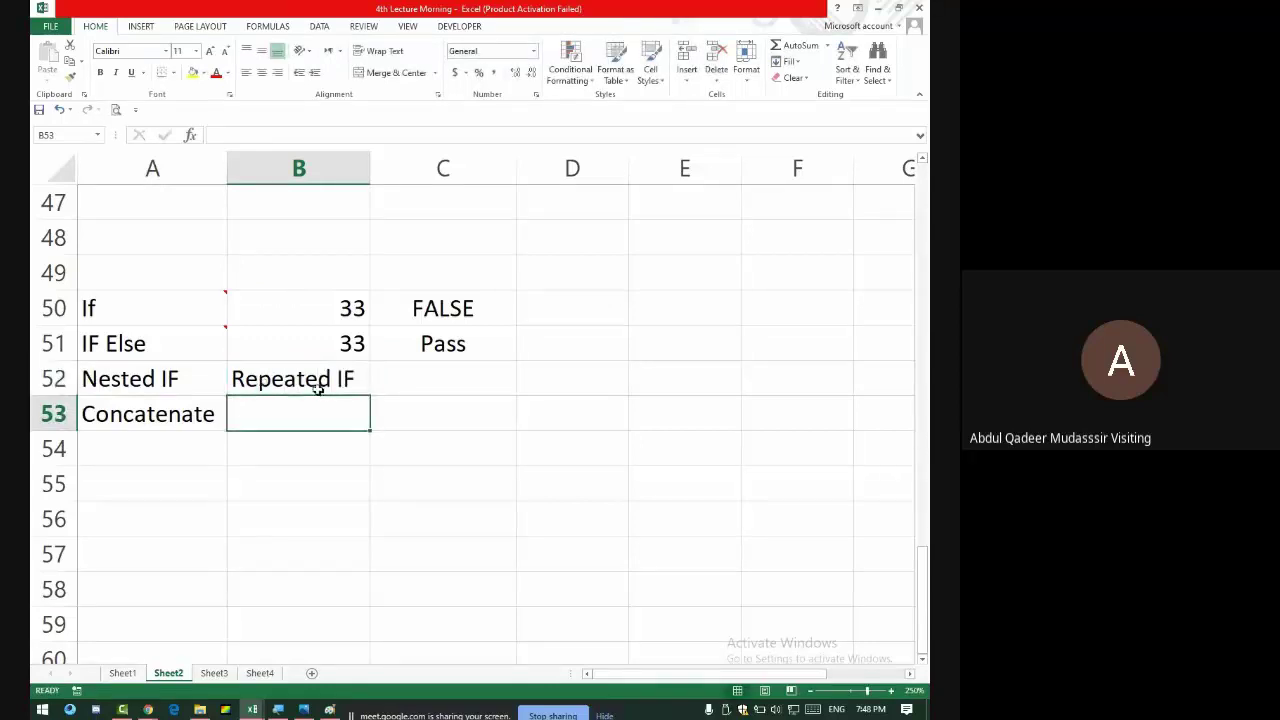
pyautogui.click(366, 367)
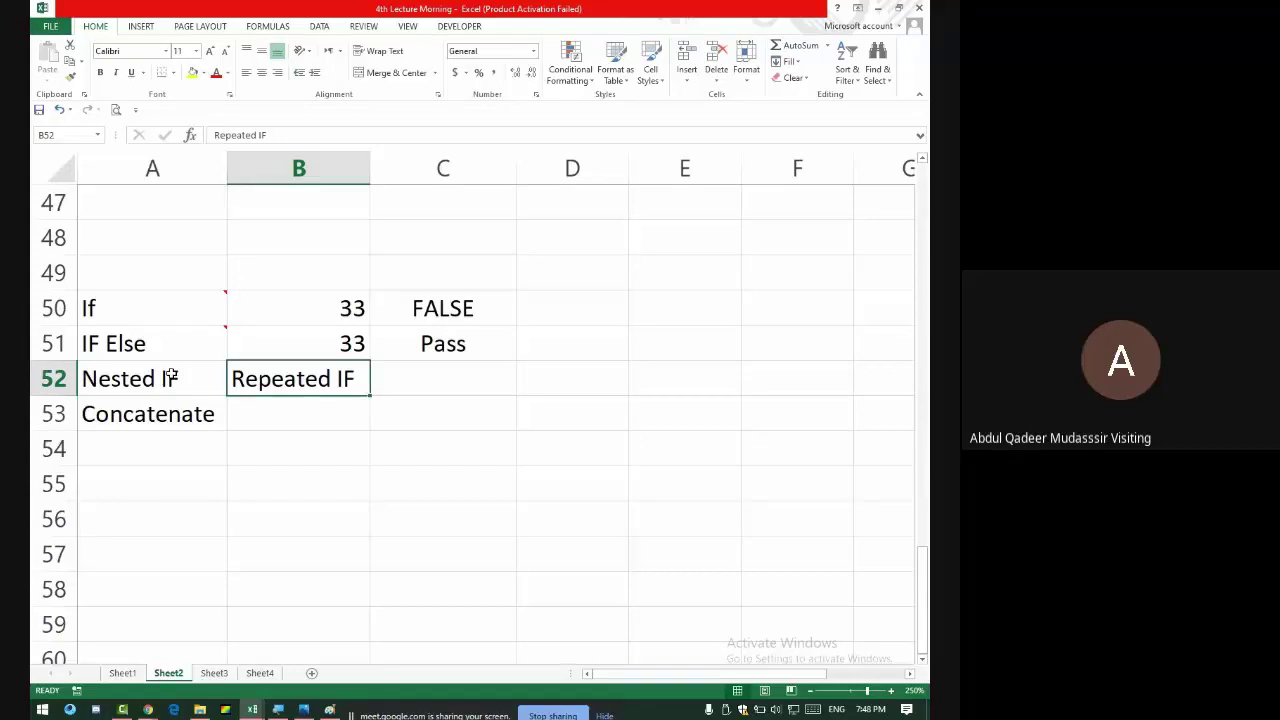
# - Admit the waiting participant to the video call and return to Excel
pyautogui.hotkey('alt', 'Tab')
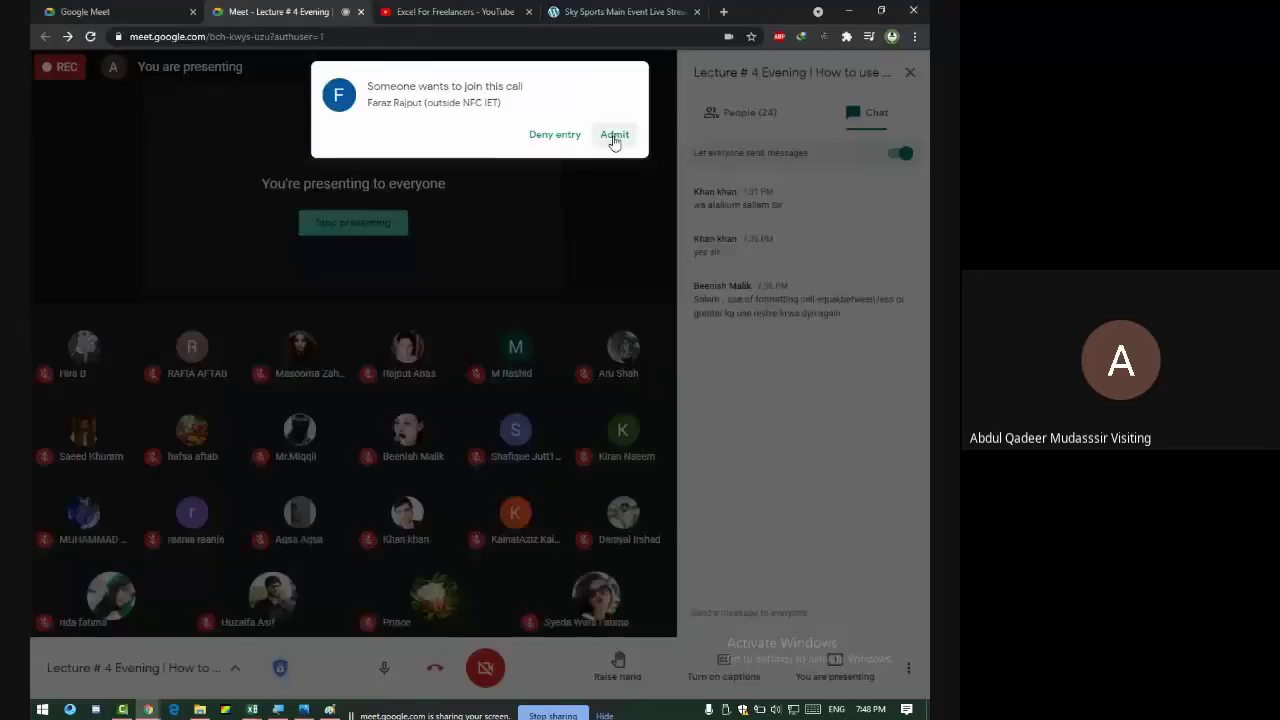
pyautogui.click(614, 132)
pyautogui.hotkey('alt', 'Tab')
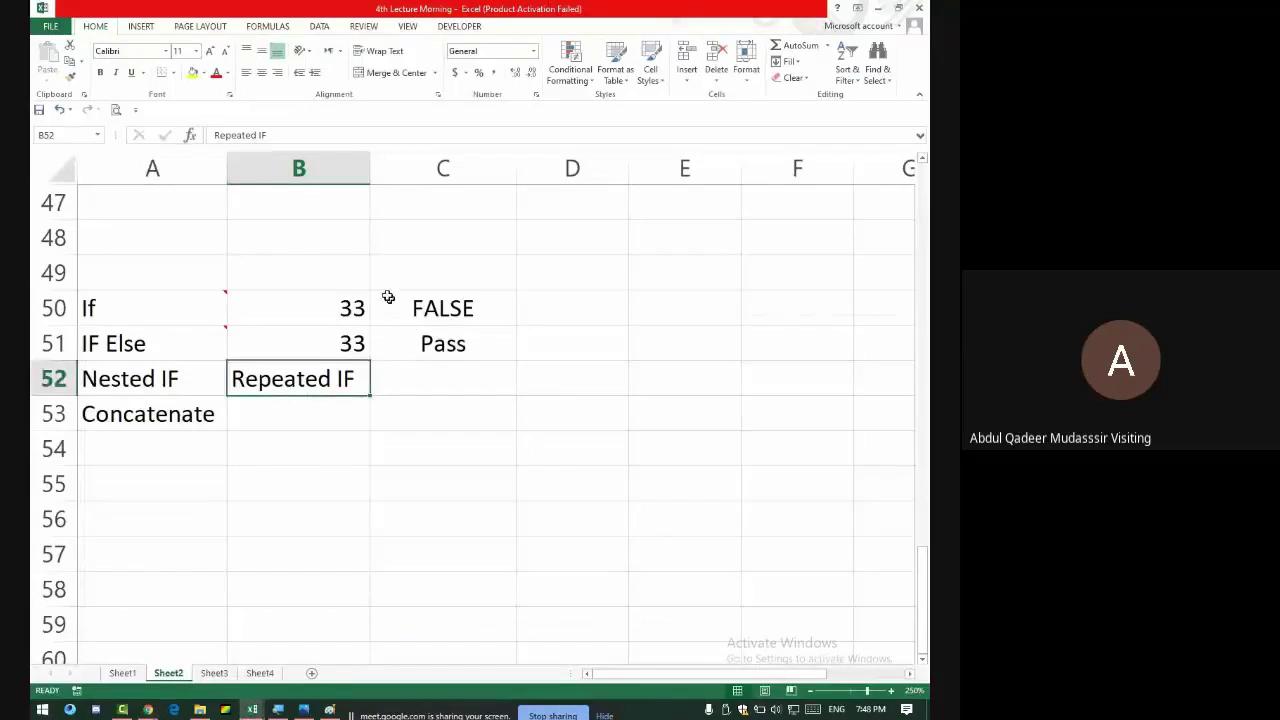
# - Enter the headings investment in B59 and Earning in C59
pyautogui.scroll(-3, 280, 420)
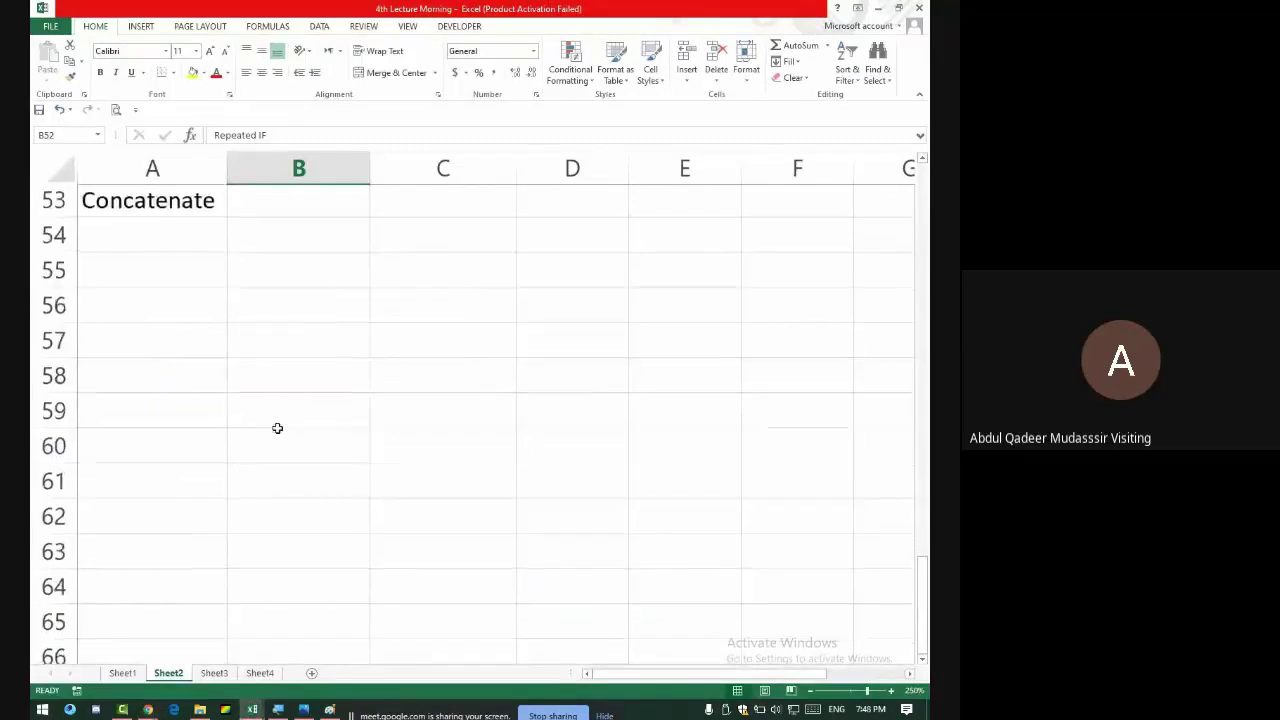
pyautogui.click(264, 318)
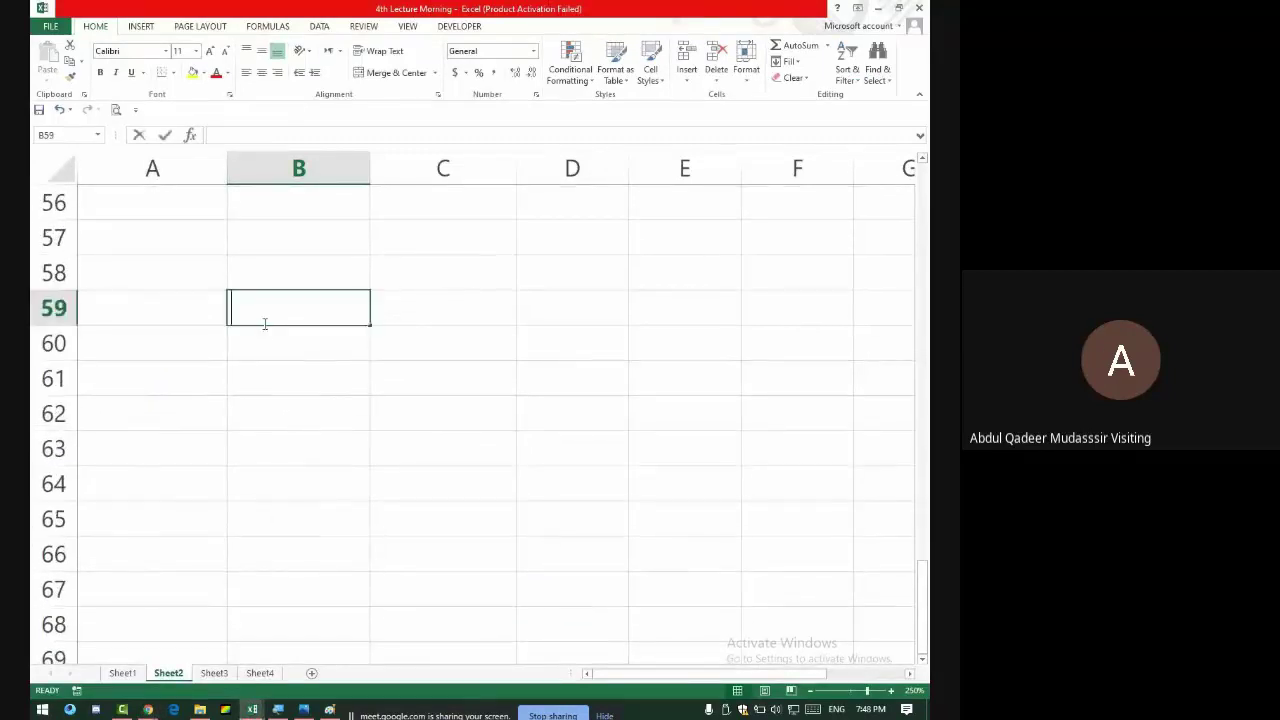
pyautogui.write('investment')
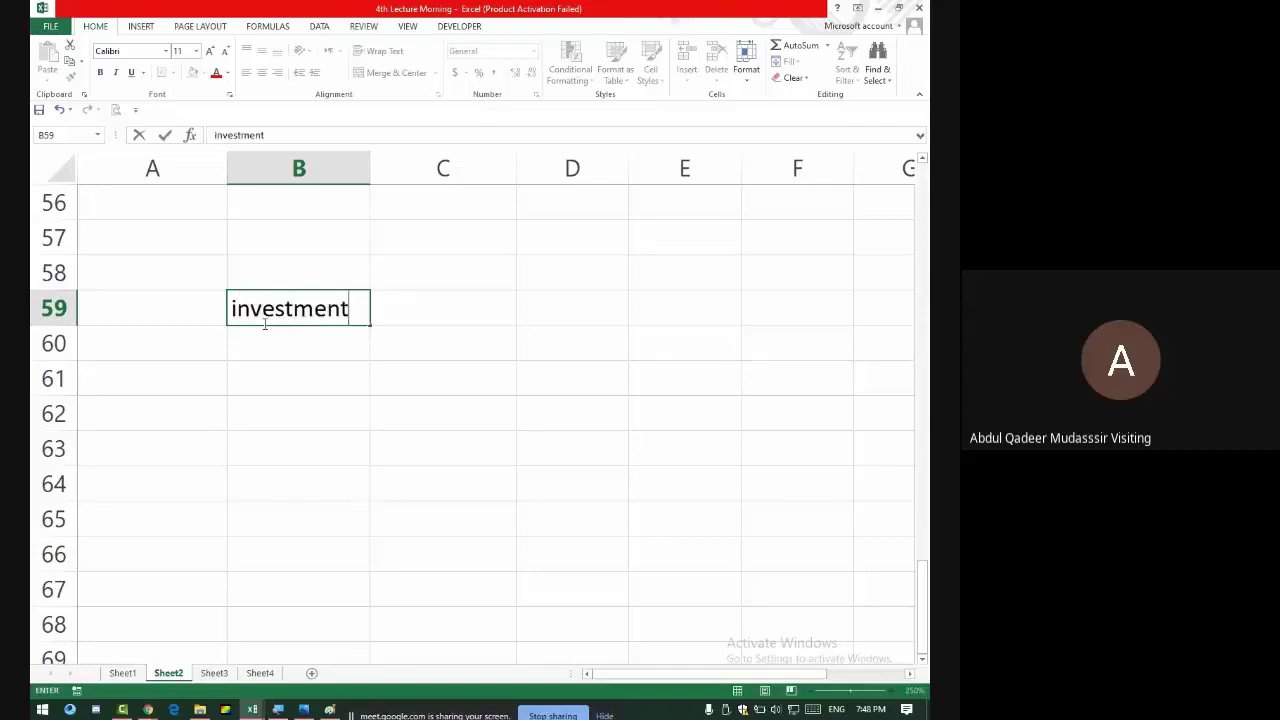
pyautogui.press('Tab')
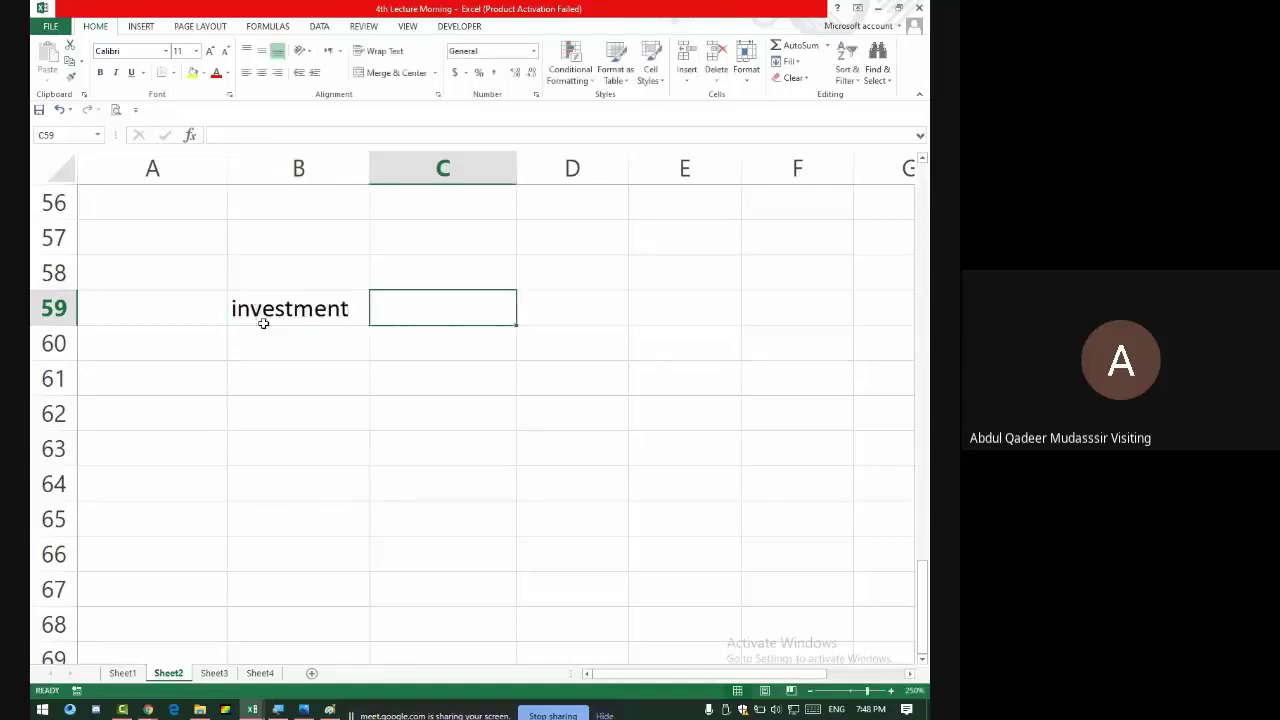
pyautogui.write('Earning')
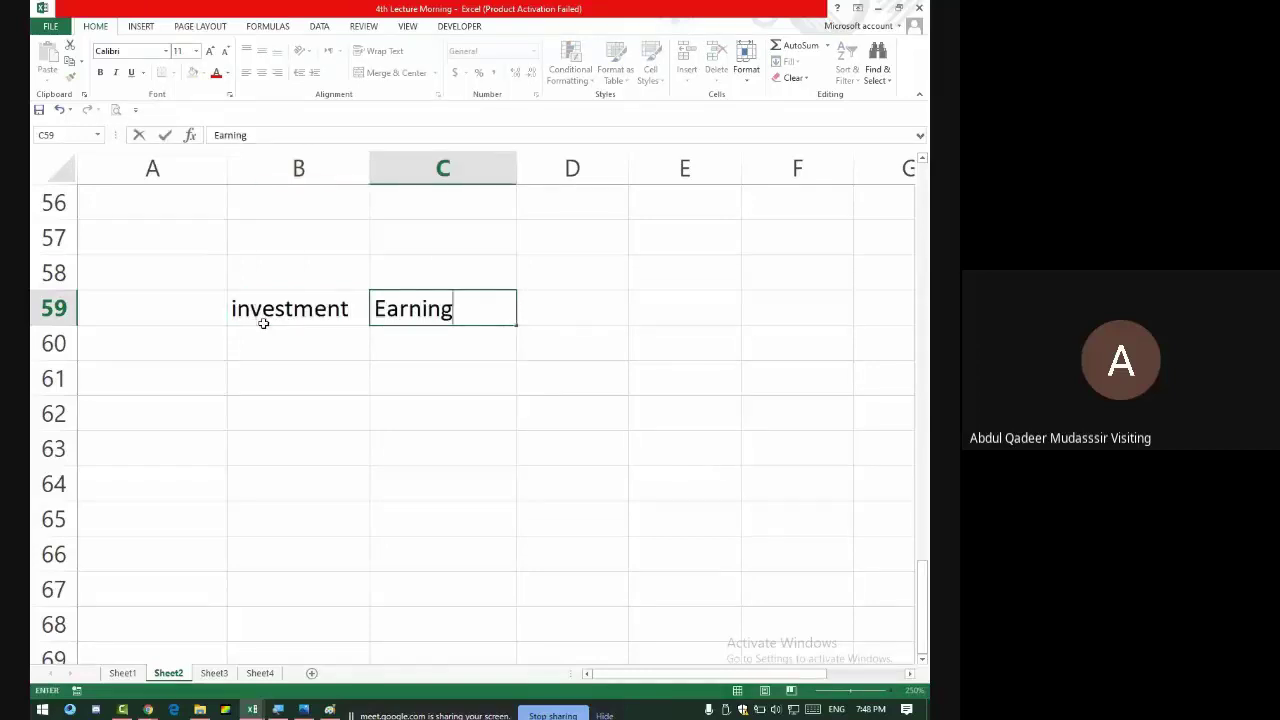
pyautogui.press('Return')
# - Enter 50000 as the investment in B60 and 55000 as the earning in C60
pyautogui.click(265, 328)
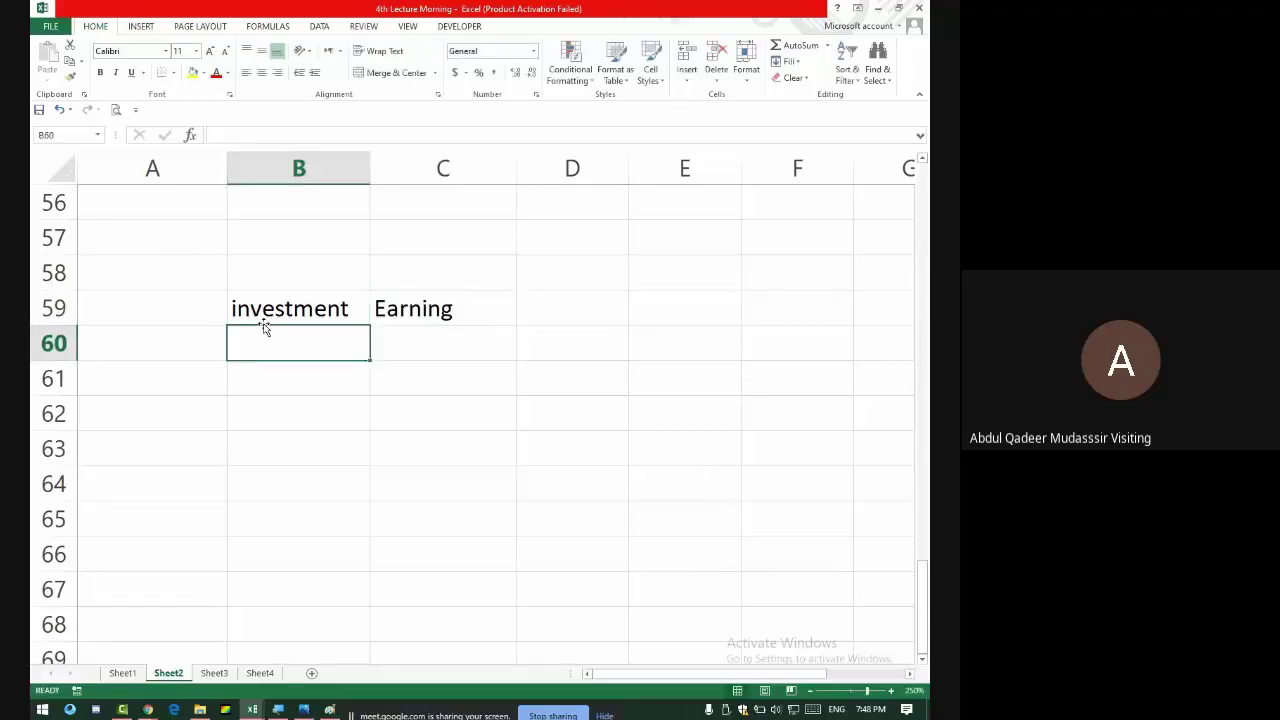
pyautogui.write('0000')
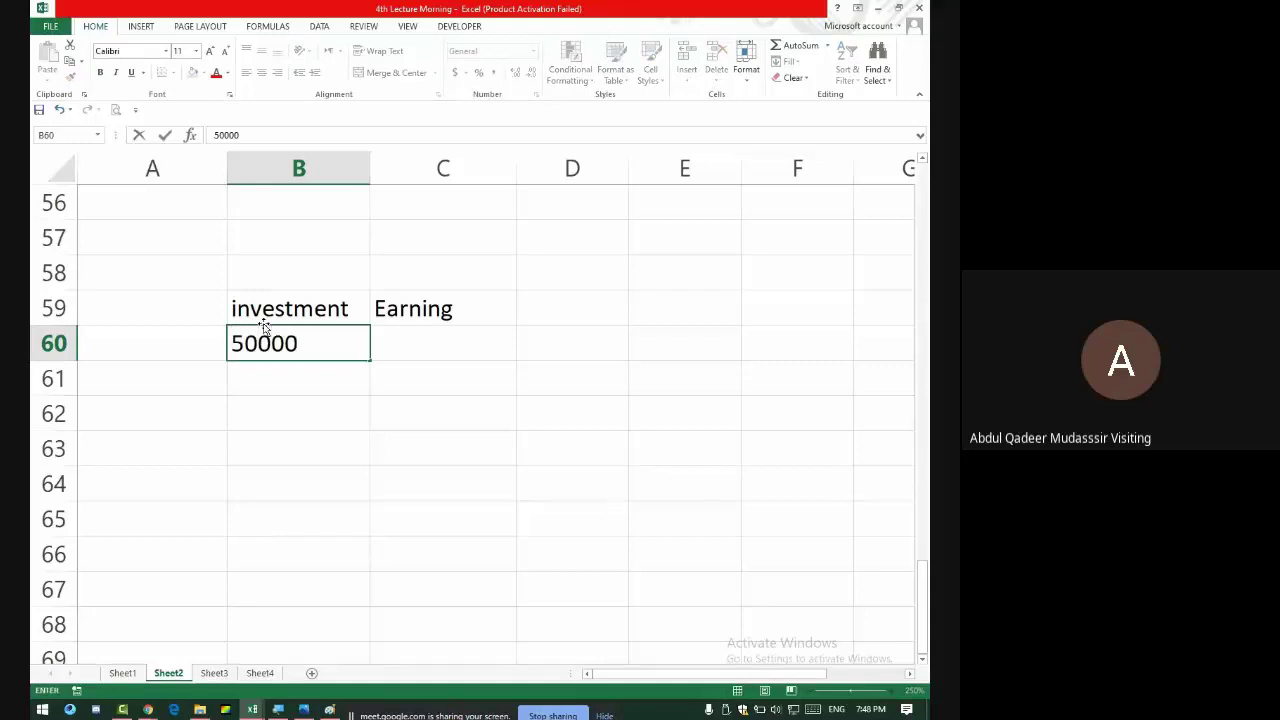
pyautogui.press('Tab')
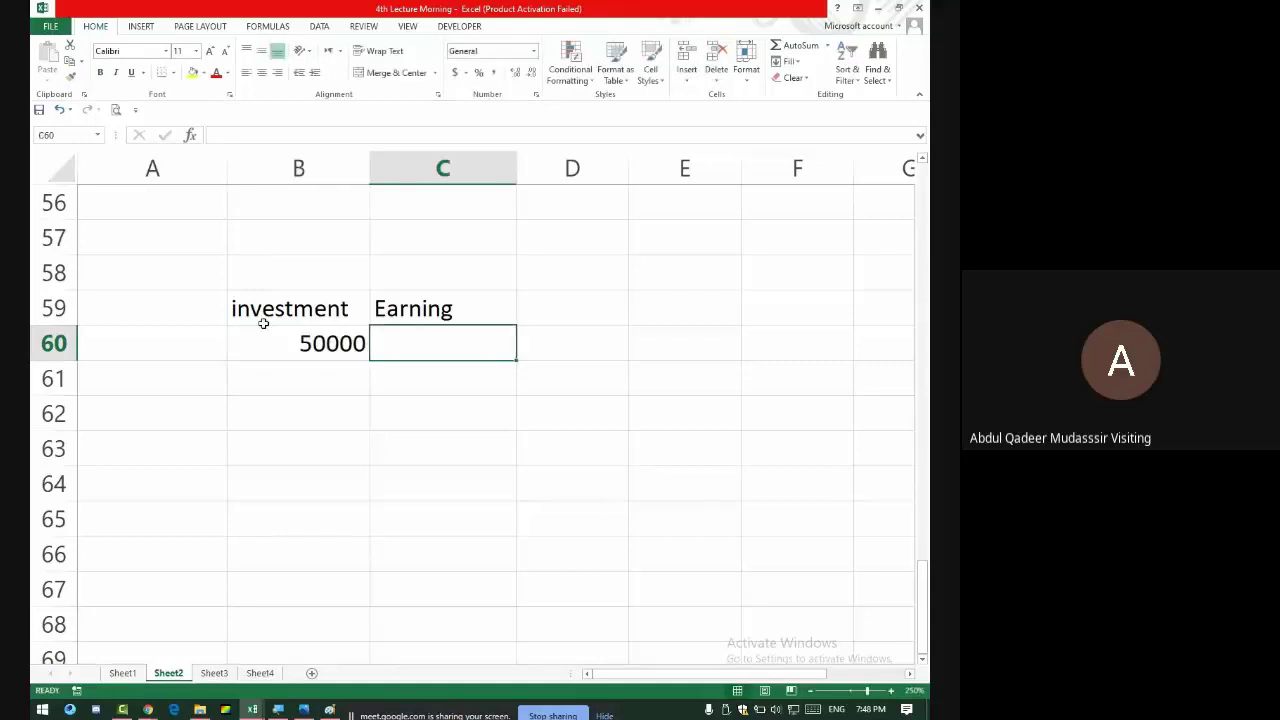
pyautogui.write('55000')
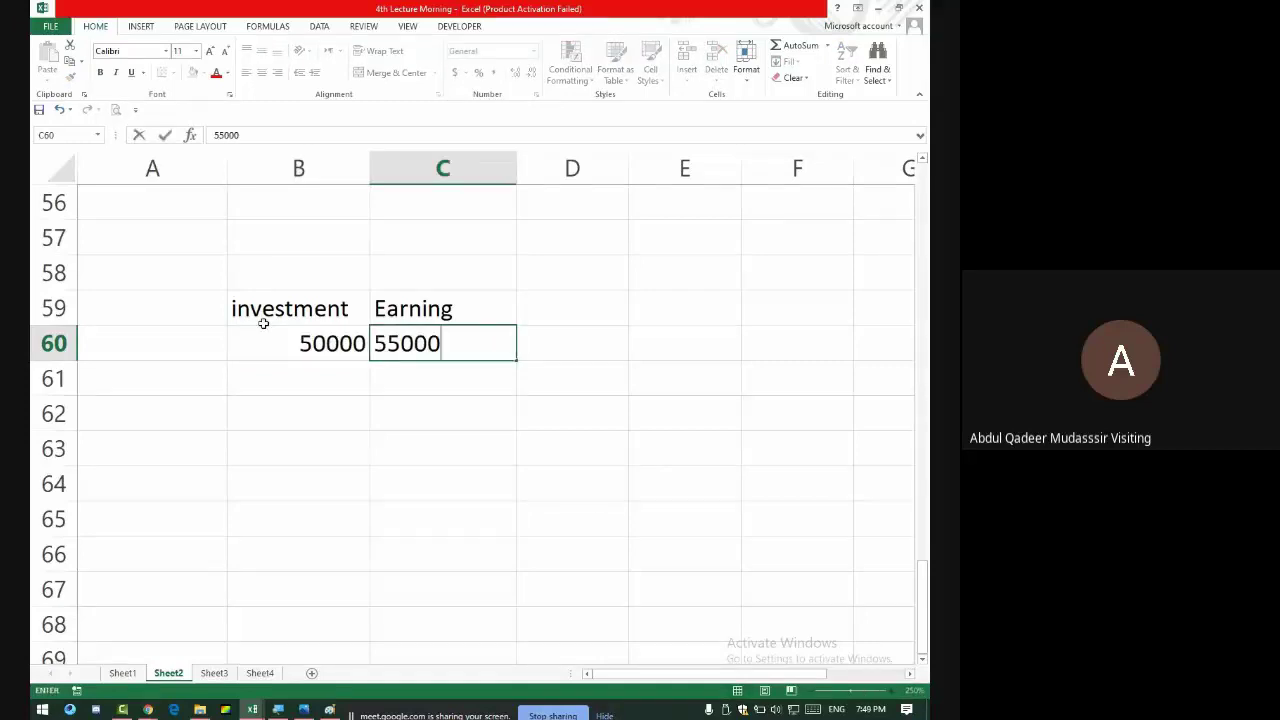
pyautogui.press('Return')
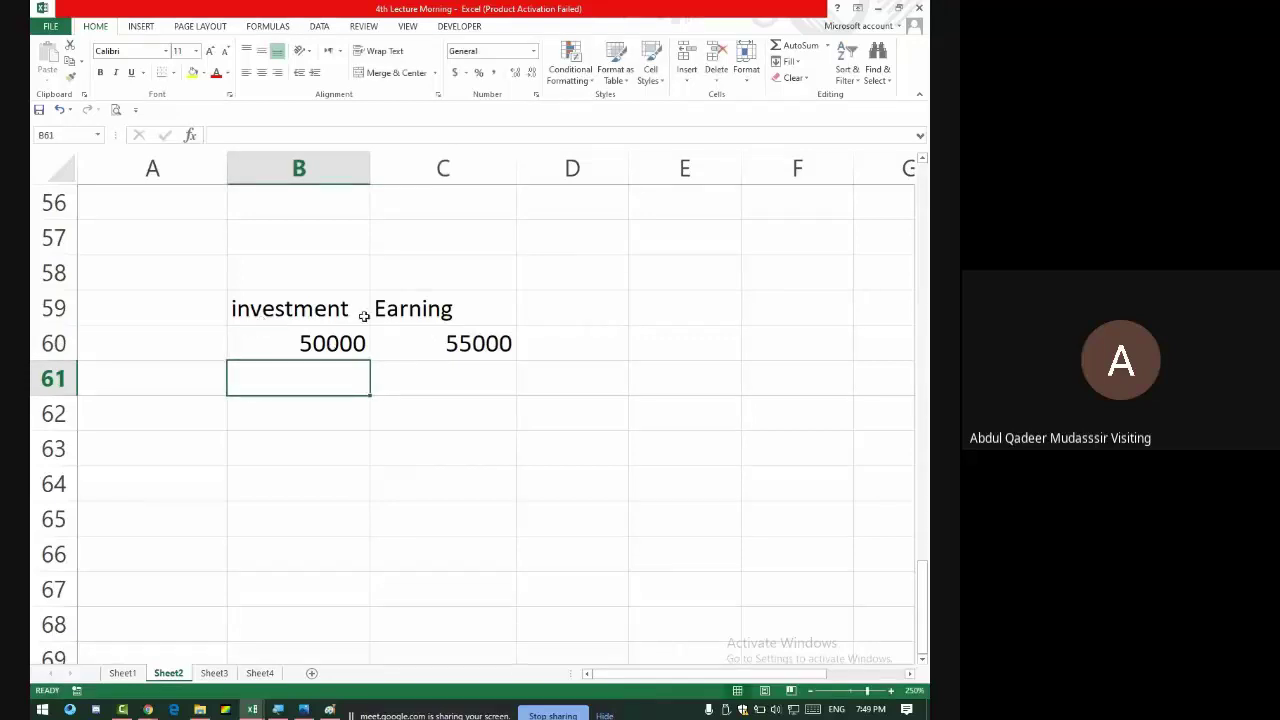
# - Let another waiting participant into the call, then switch back to the spreadsheet
pyautogui.hotkey('alt', 'Tab')
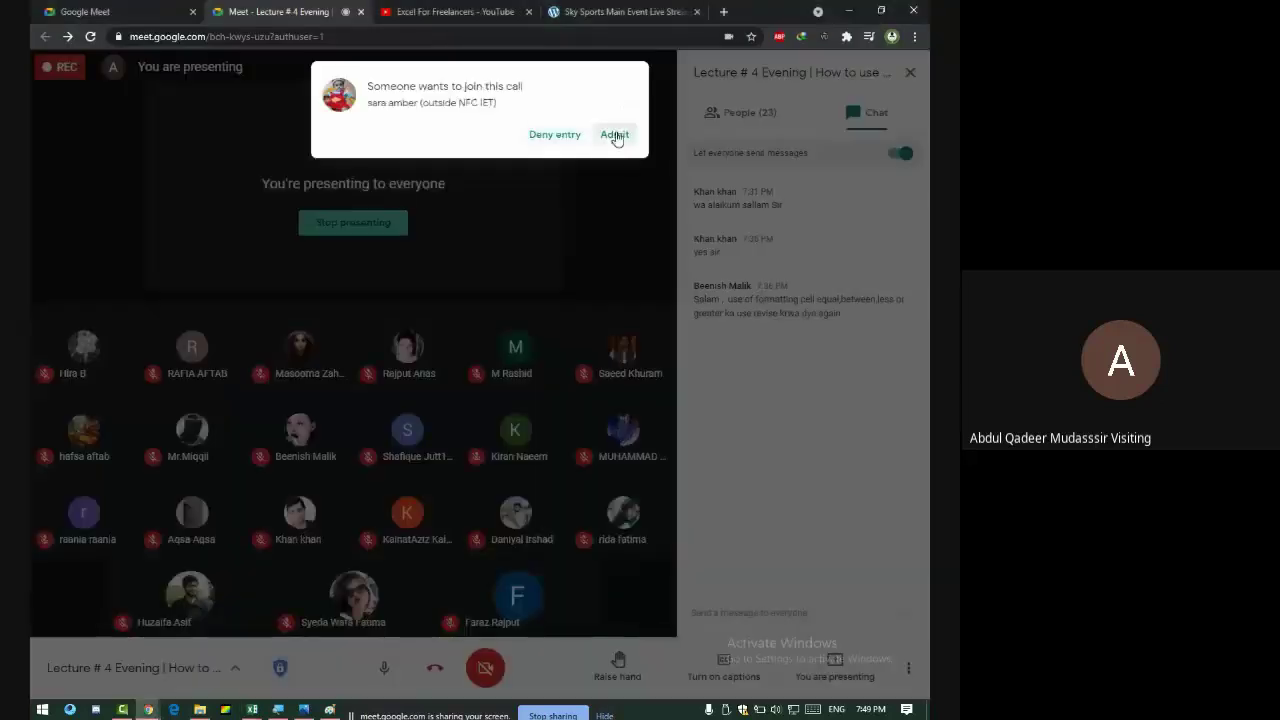
pyautogui.click(616, 138)
pyautogui.hotkey('alt', 'Tab')
# - Add a third heading, Status, in D59
pyautogui.click(565, 346)
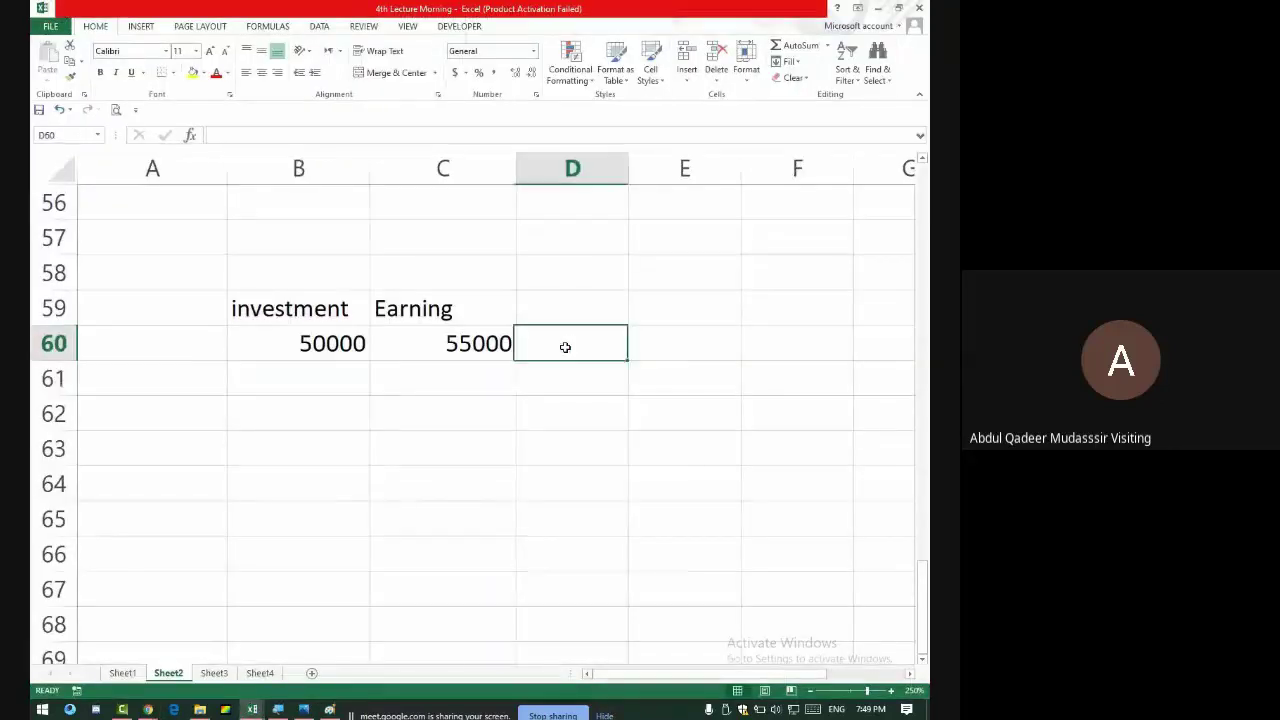
pyautogui.click(570, 307)
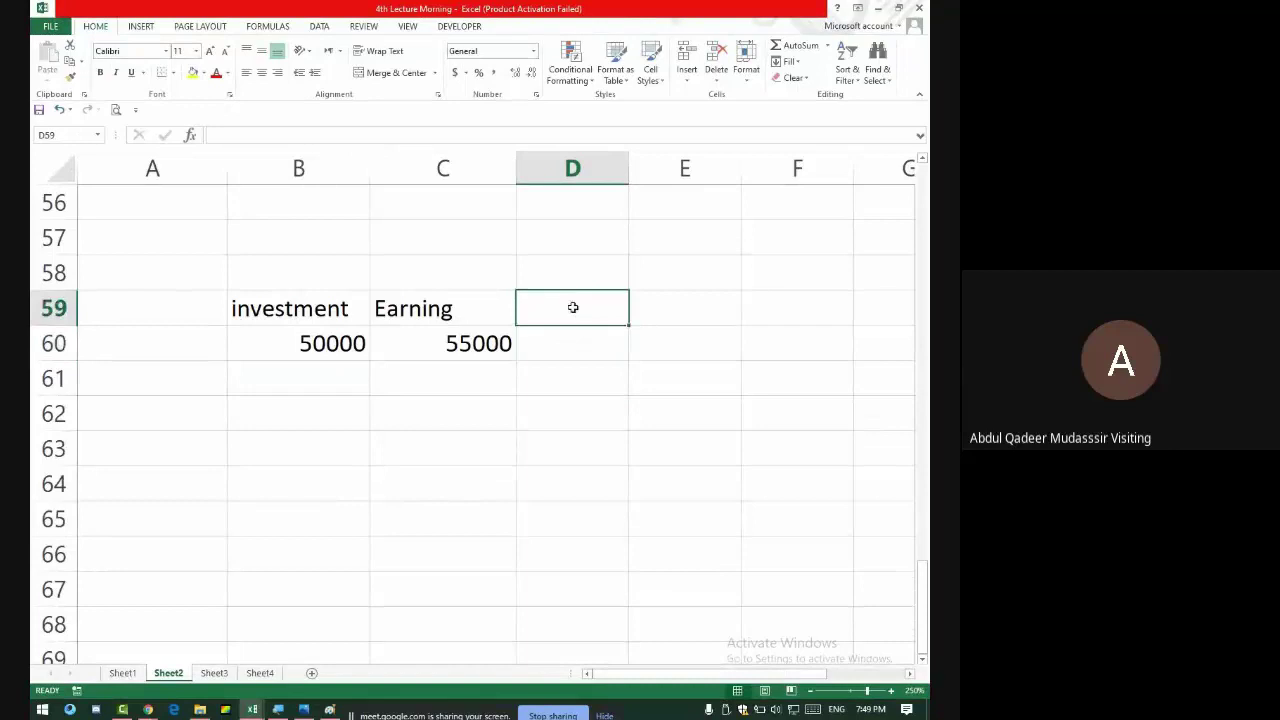
pyautogui.write('Status')
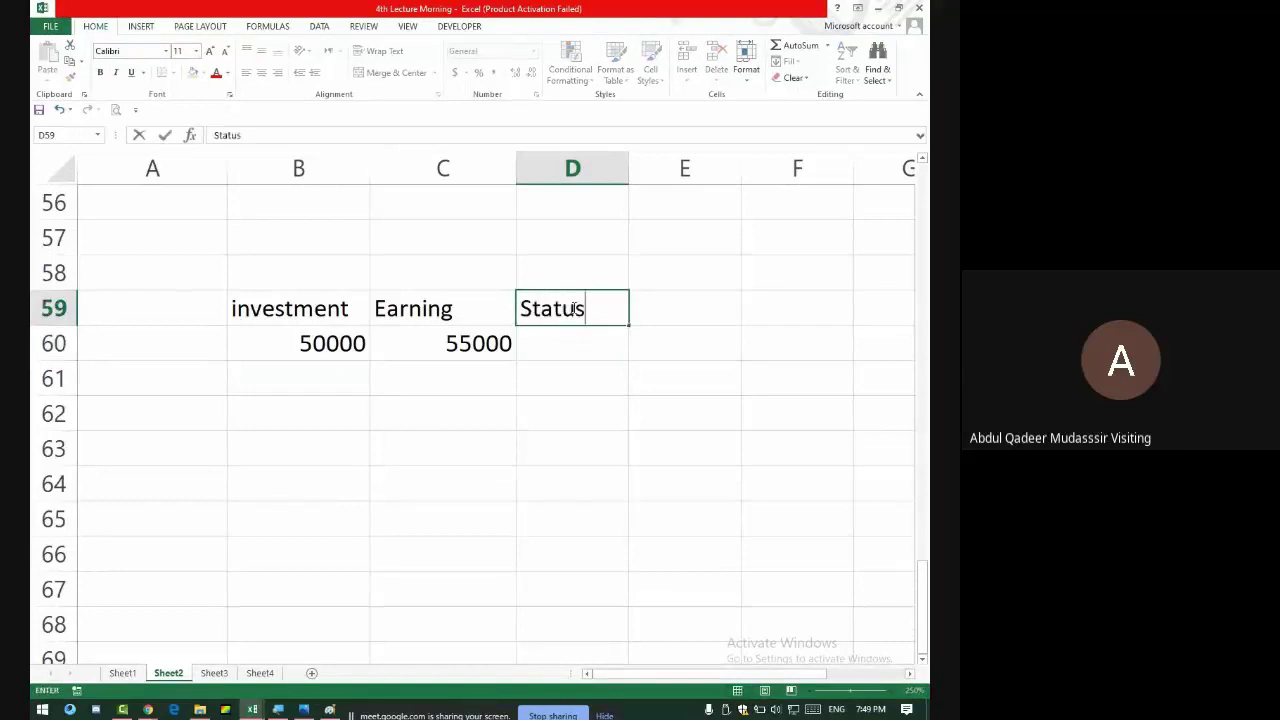
pyautogui.press('Return')
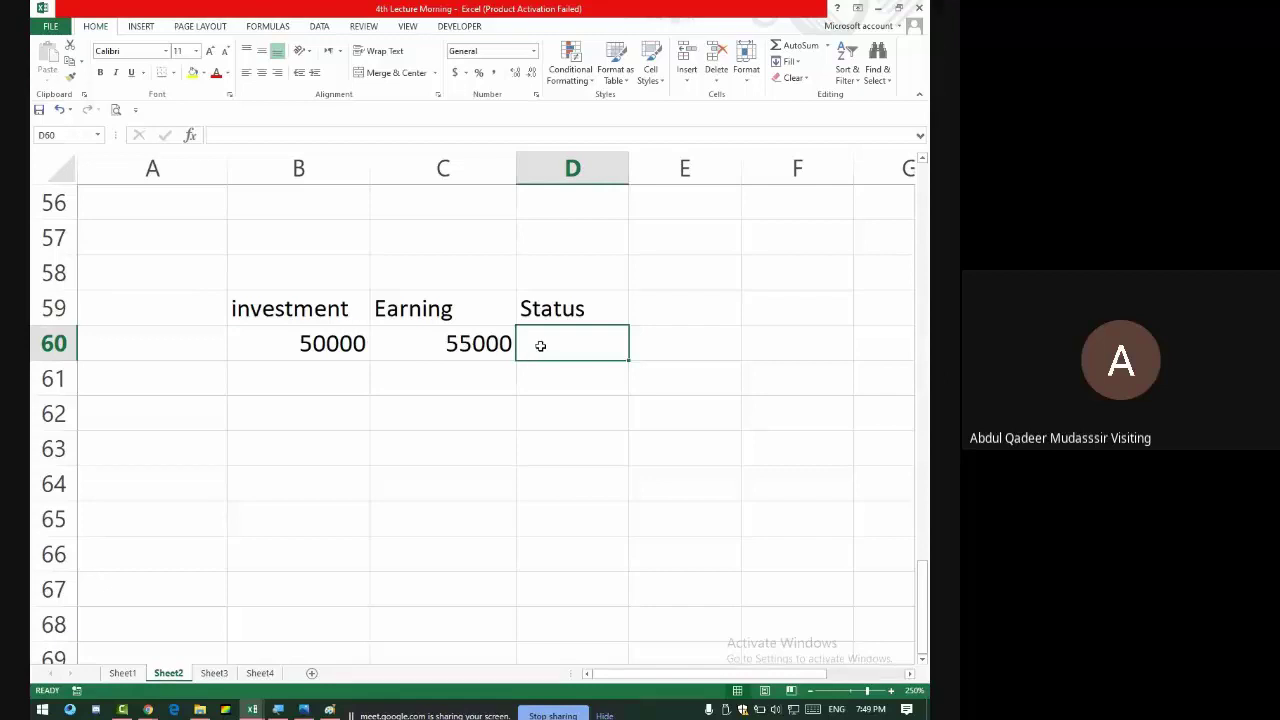
# - Start the D60 formula as =IF(B60>C60, comparing investment against earning
pyautogui.write('=i')
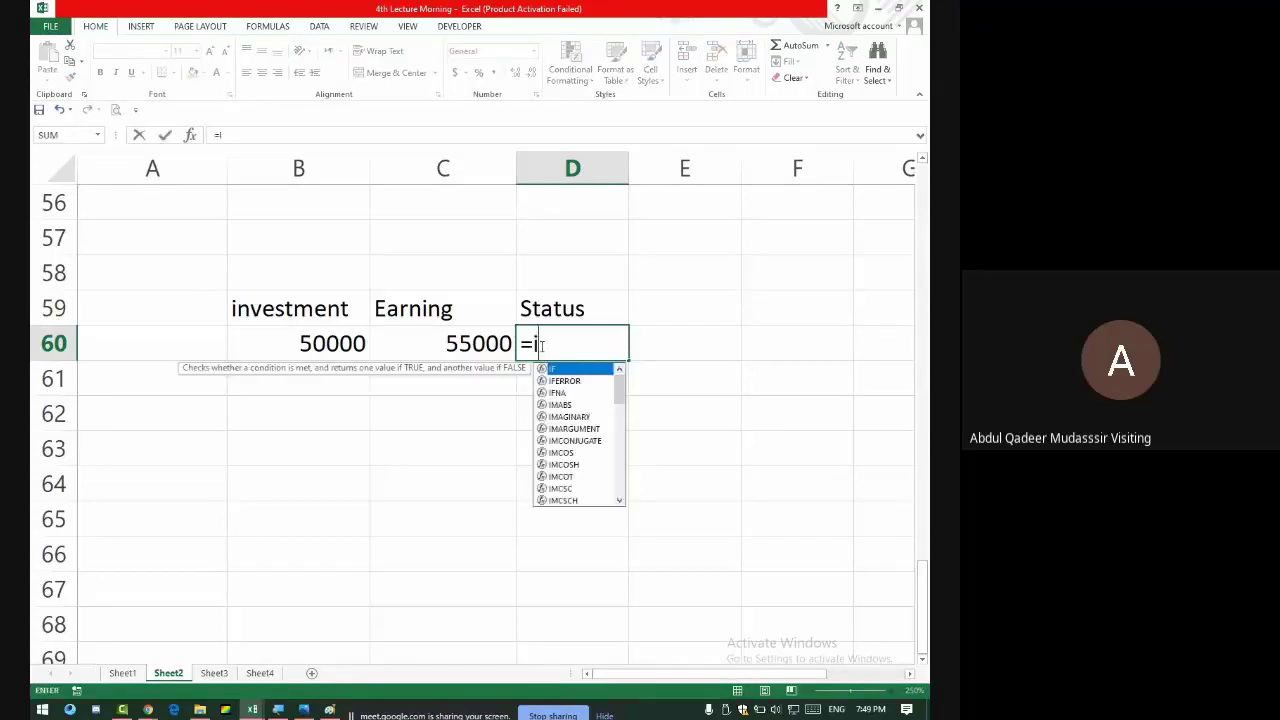
pyautogui.write('f(')
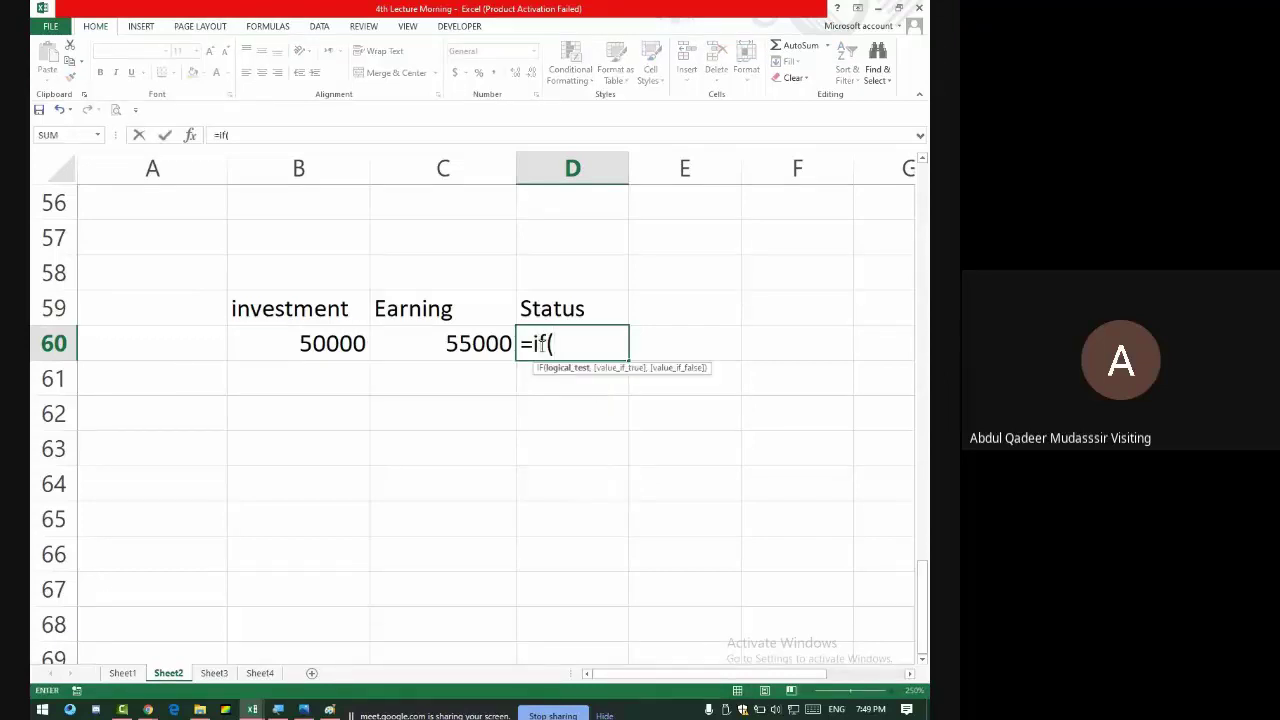
pyautogui.click(316, 347)
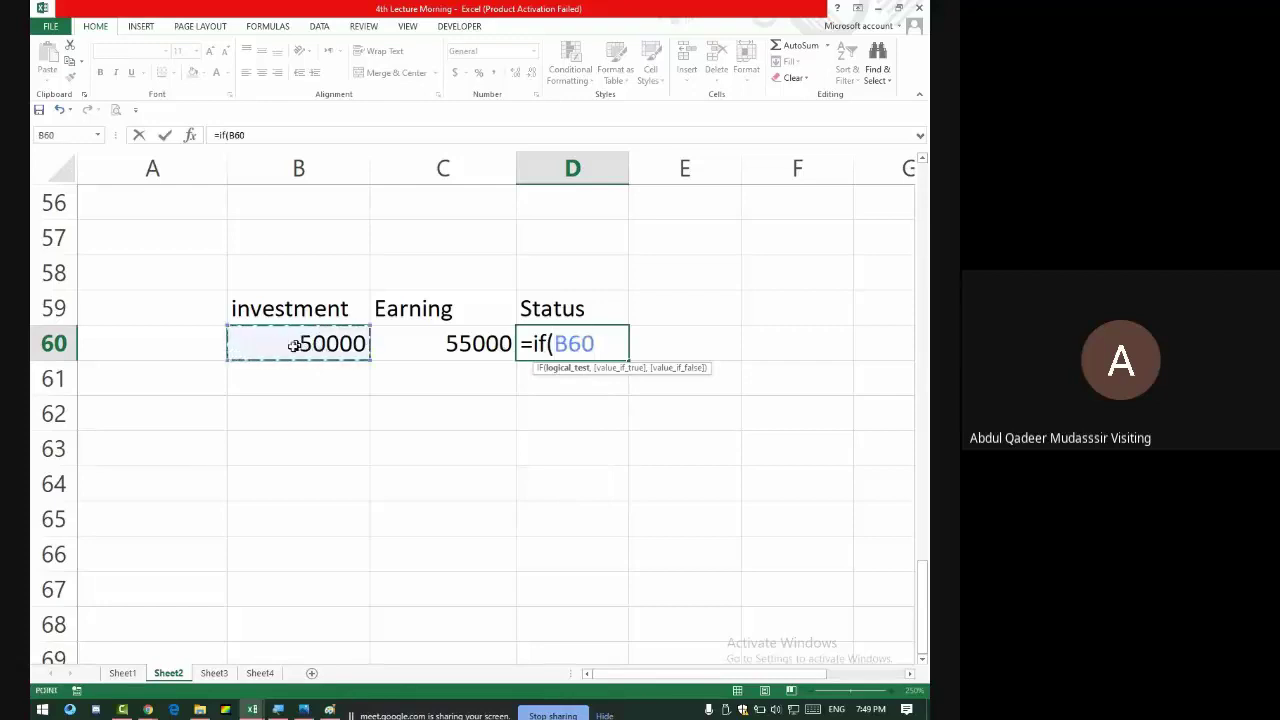
pyautogui.write('>')
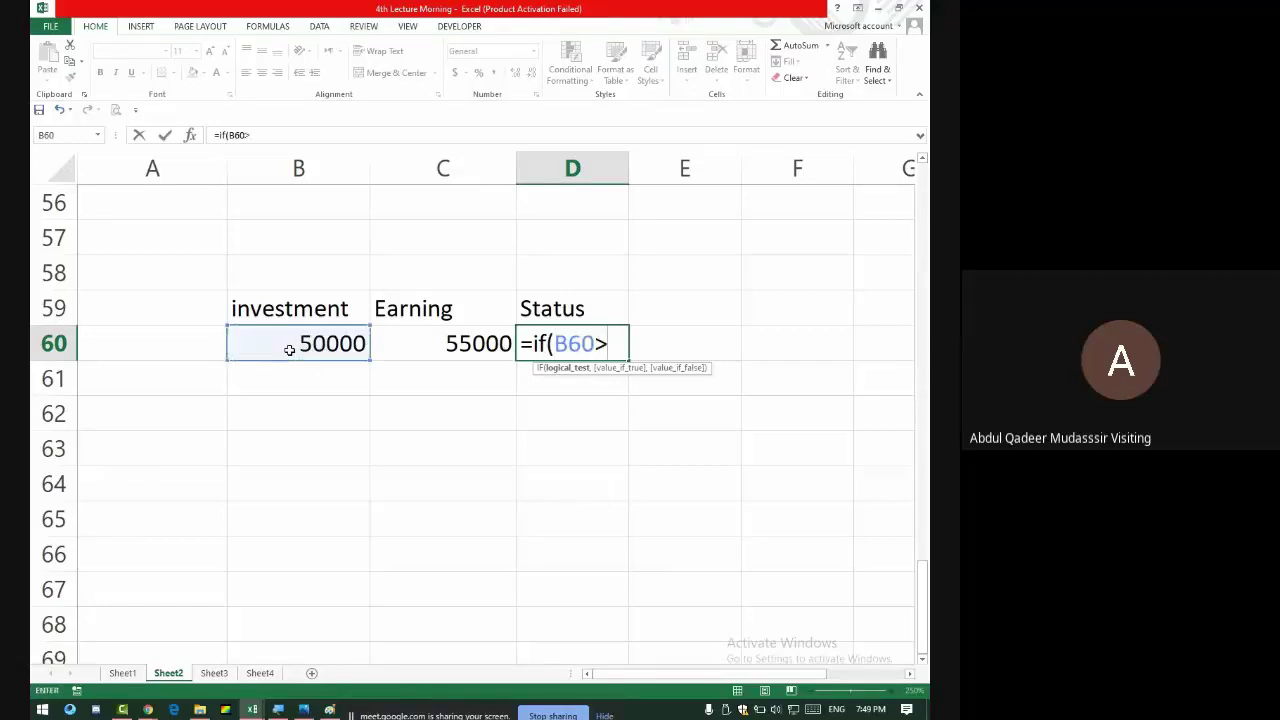
pyautogui.click(415, 351)
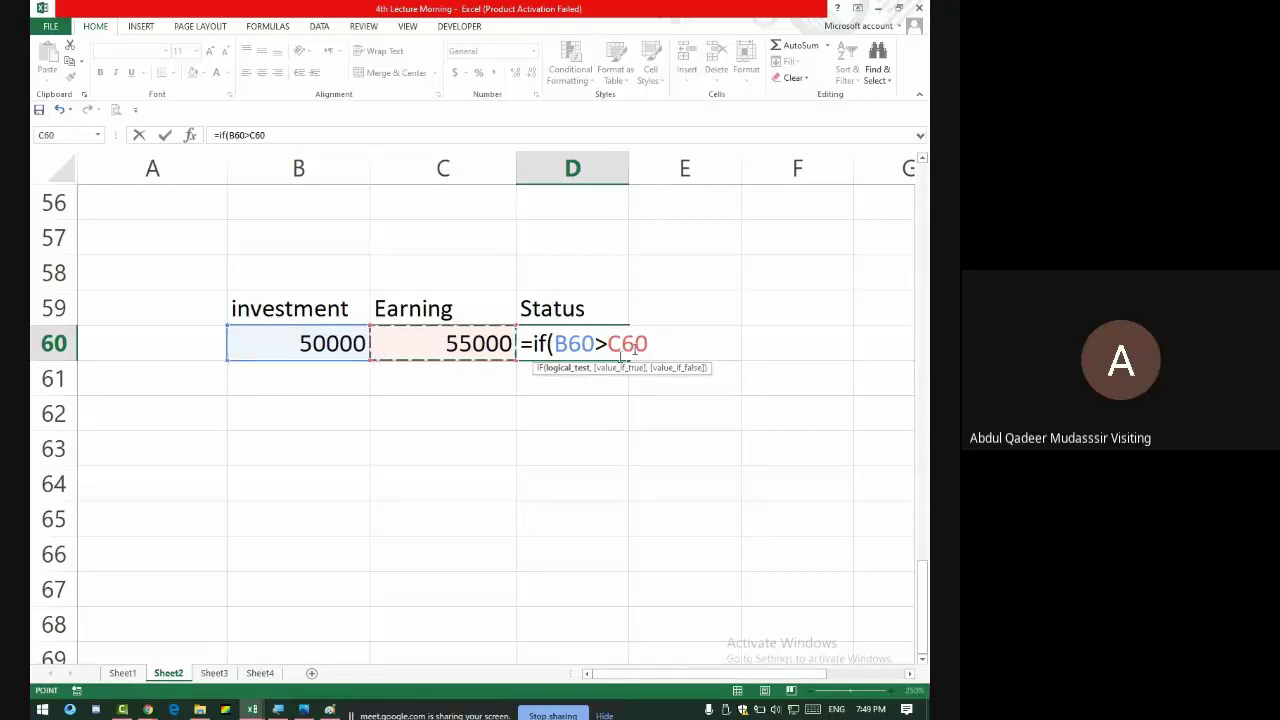
pyautogui.write(',')
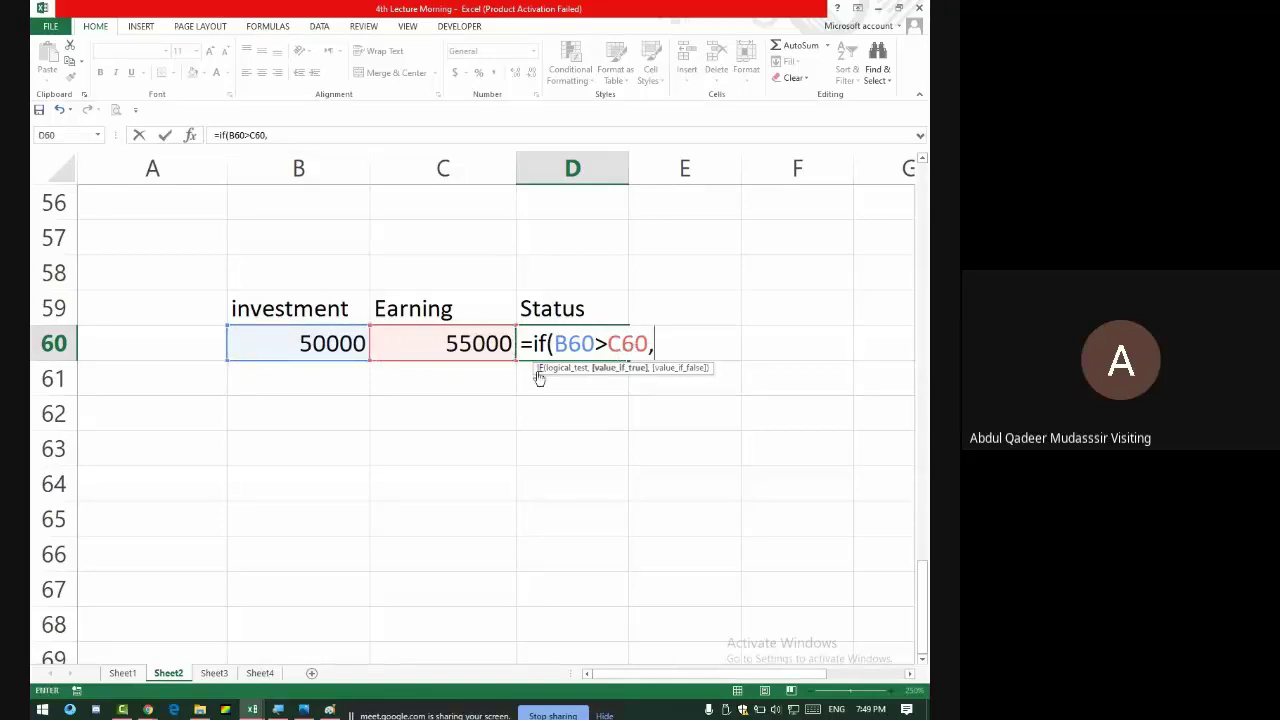
# - Close the meeting chat panel in the video call and come back to Excel
pyautogui.hotkey('alt', 'Tab')
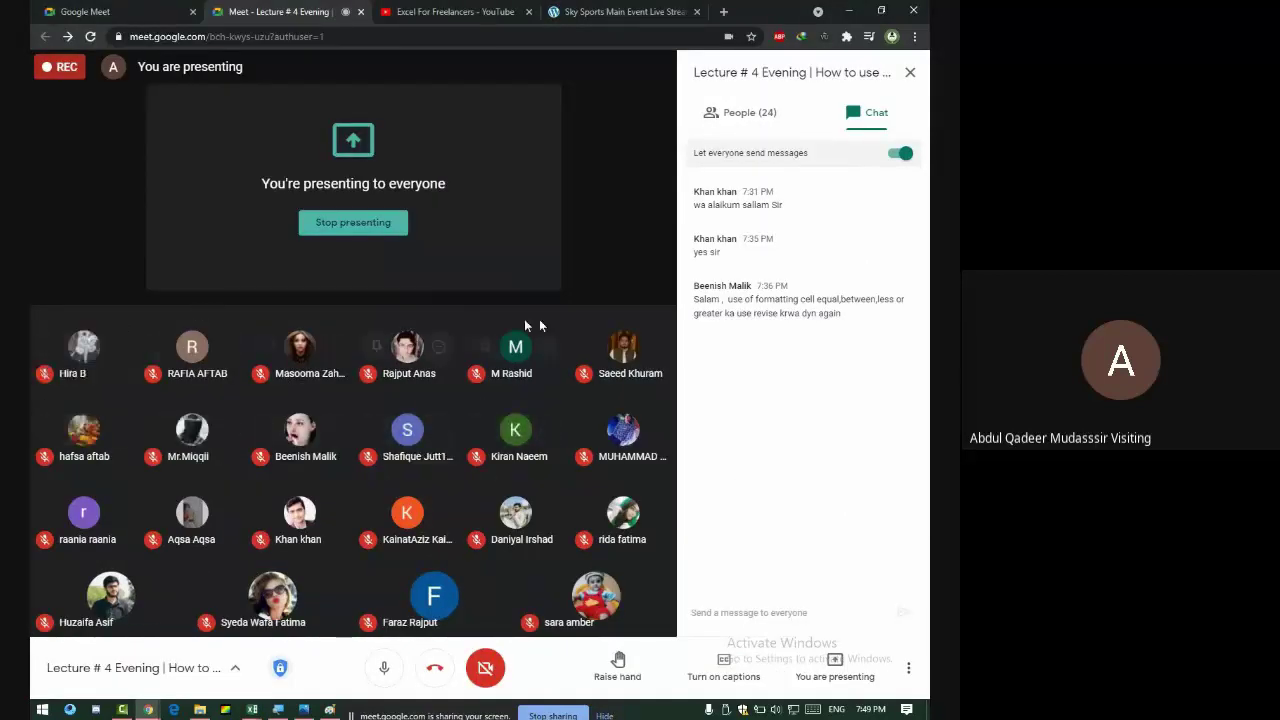
pyautogui.click(911, 75)
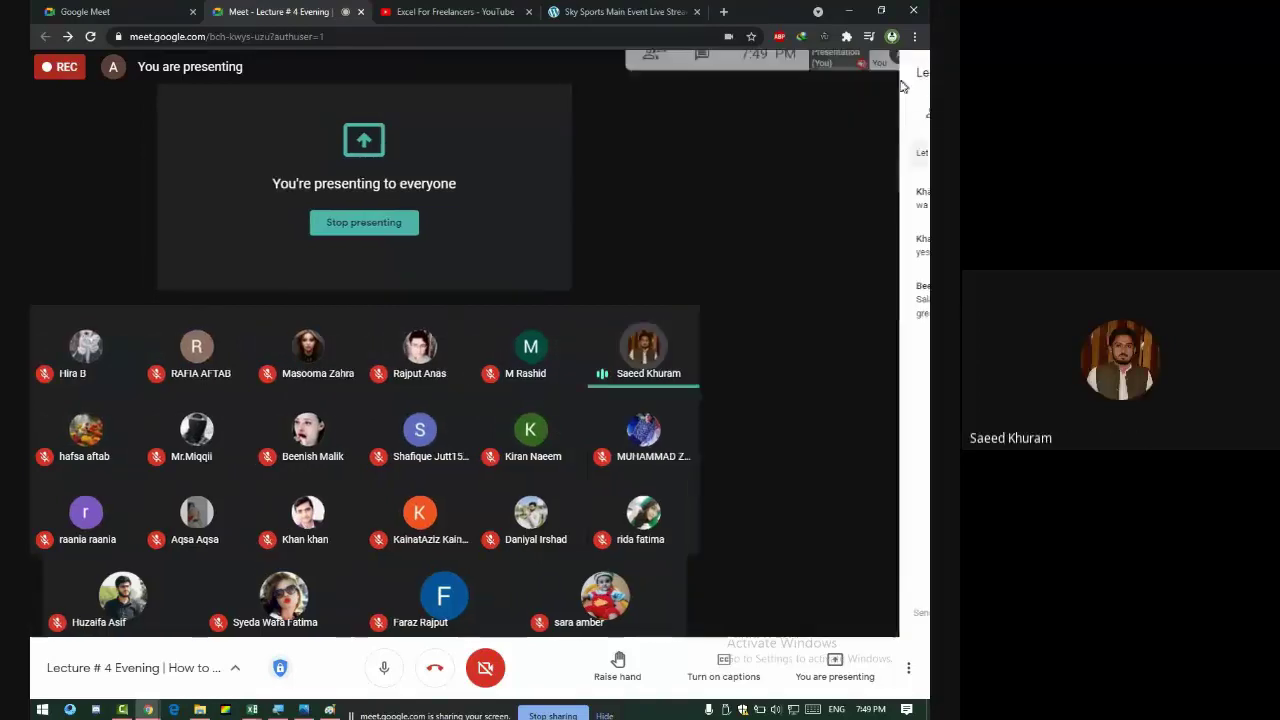
pyautogui.hotkey('alt', 'Tab')
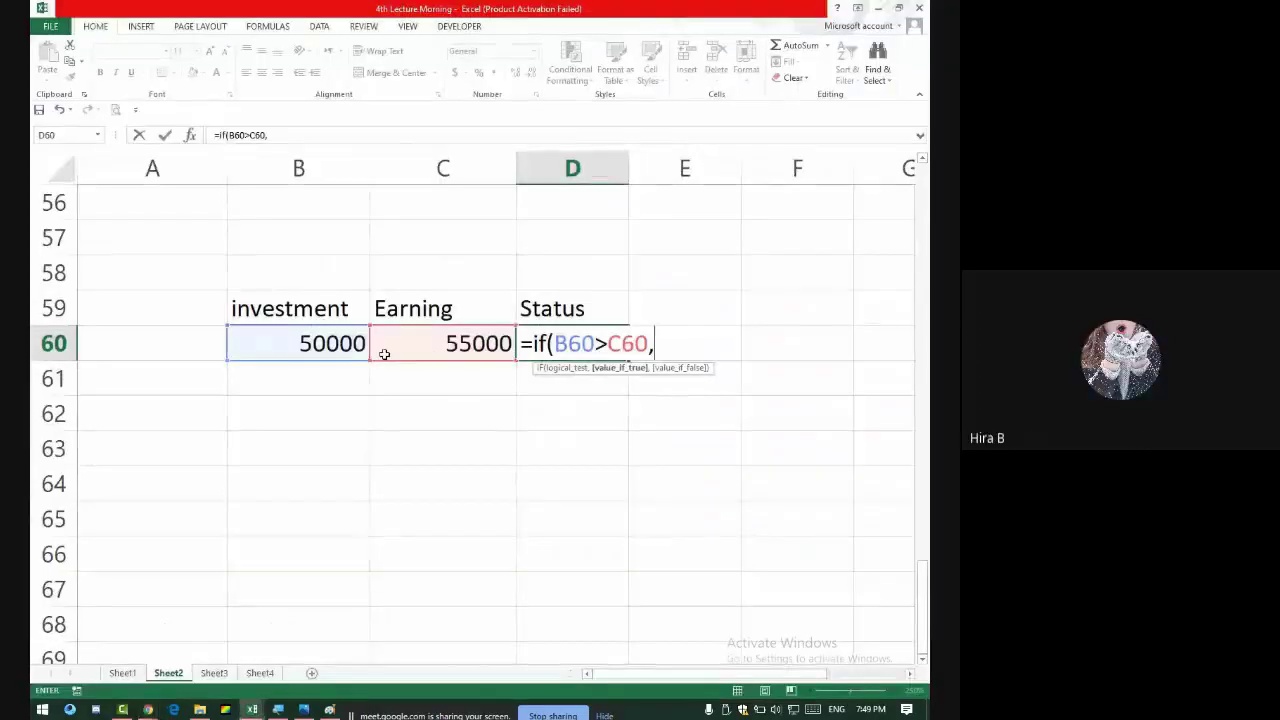
pyautogui.hotkey('alt', 'Tab')
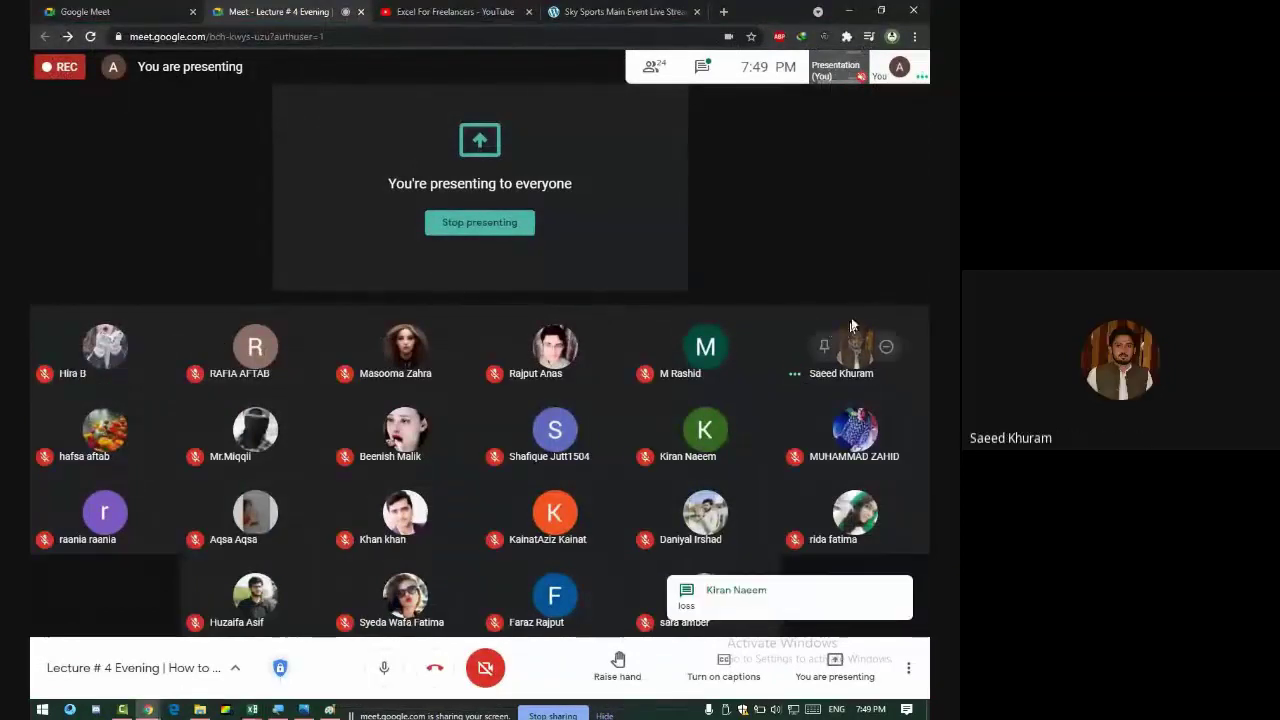
pyautogui.hotkey('alt', 'Tab')
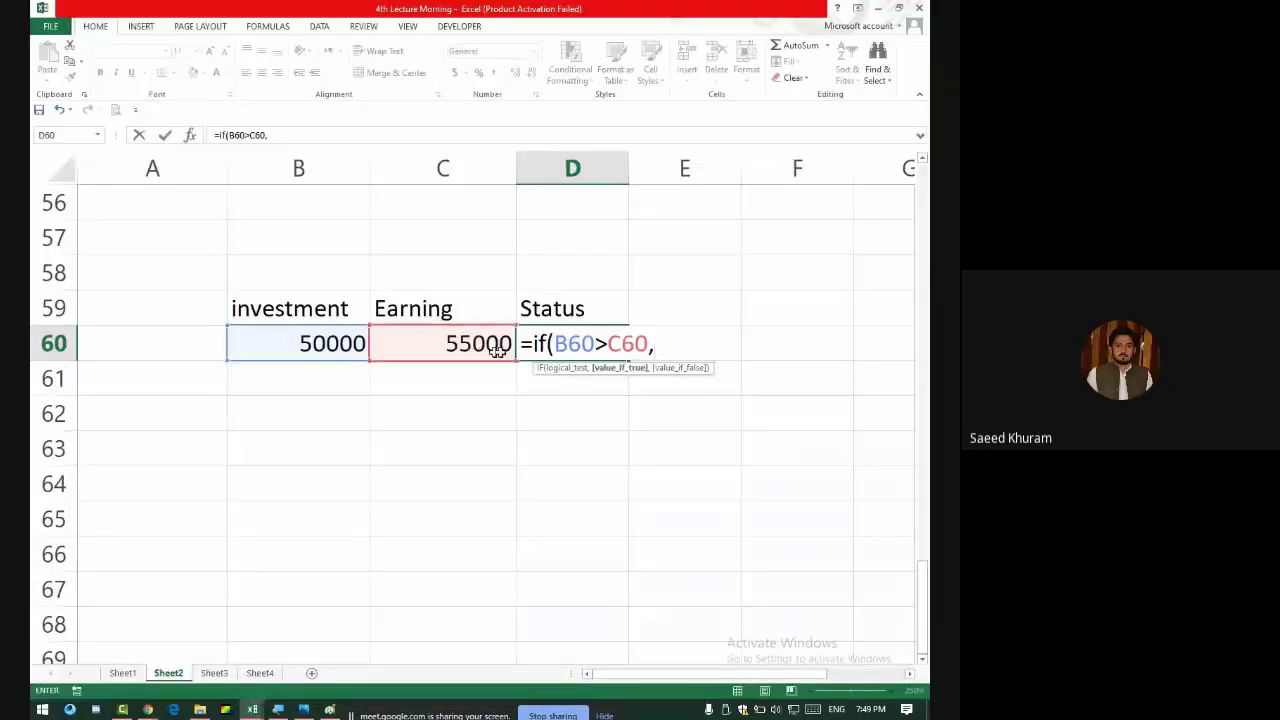
pyautogui.hotkey('alt', 'Tab')
pyautogui.hotkey('alt', 'Tab')
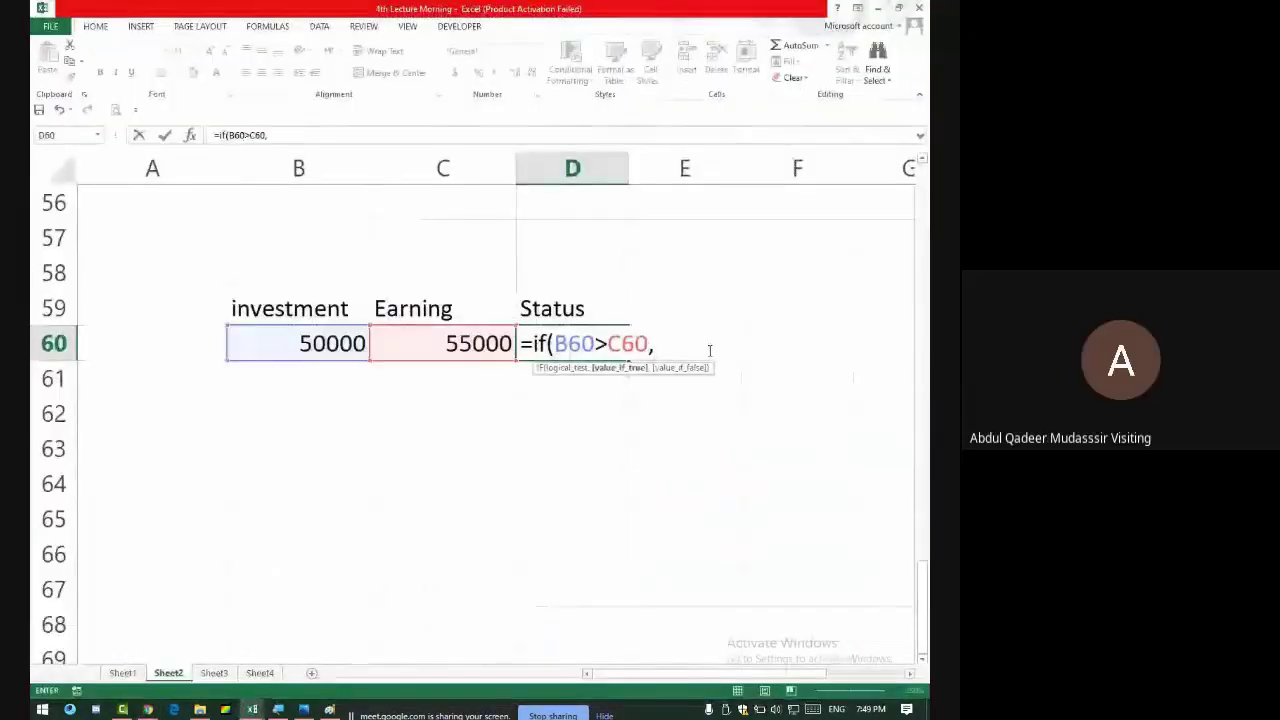
# - Finish the formula with "Loss","Profit" and enter it so D60 shows Profit
pyautogui.write('"Loss')
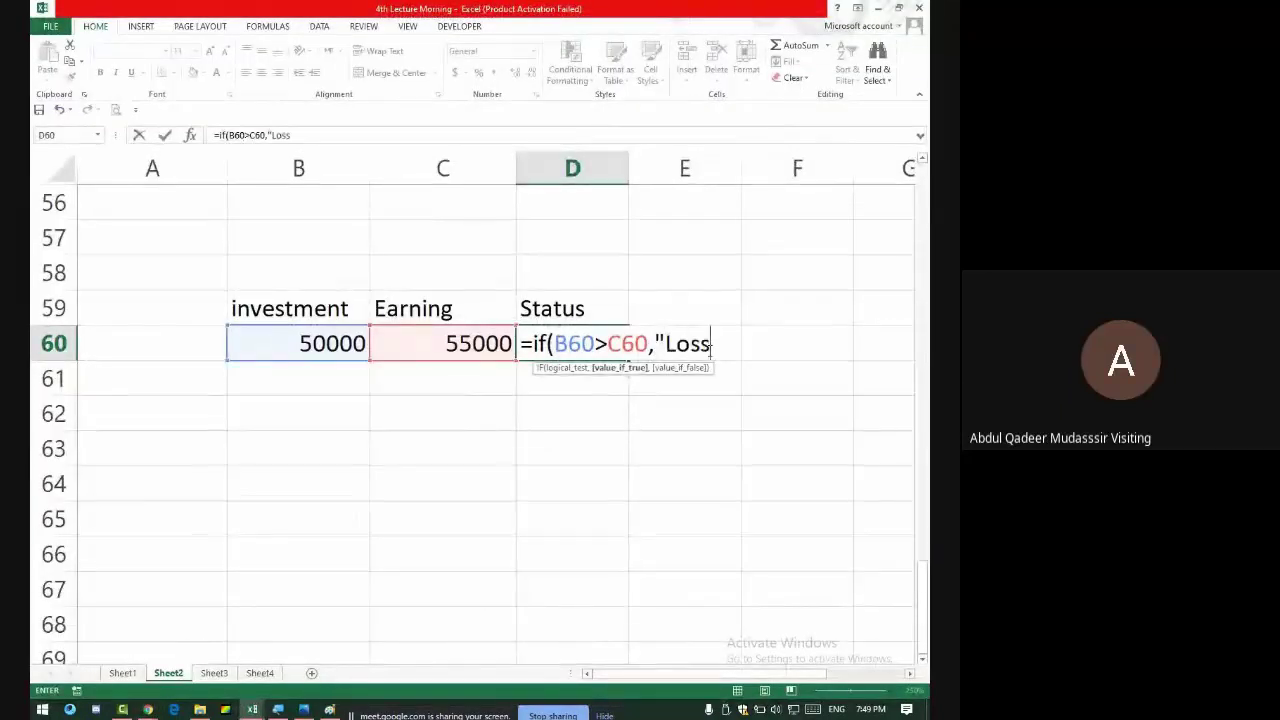
pyautogui.write('",')
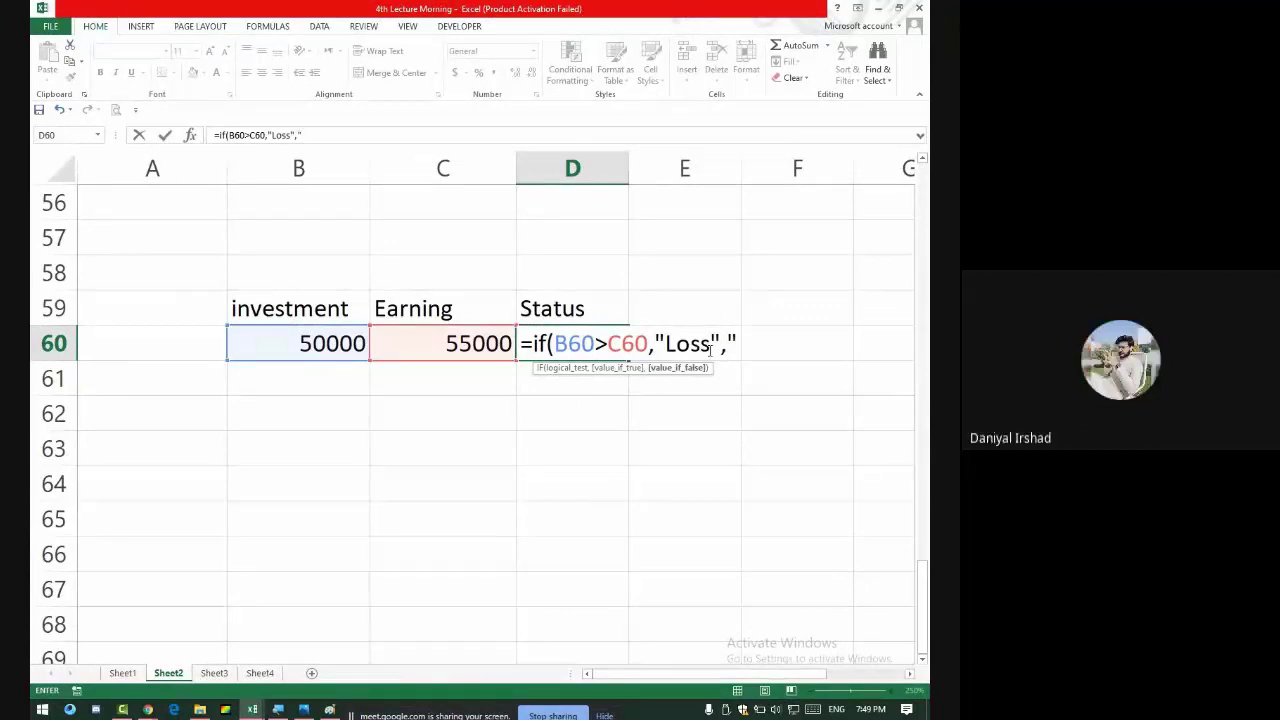
pyautogui.write('"Profit')
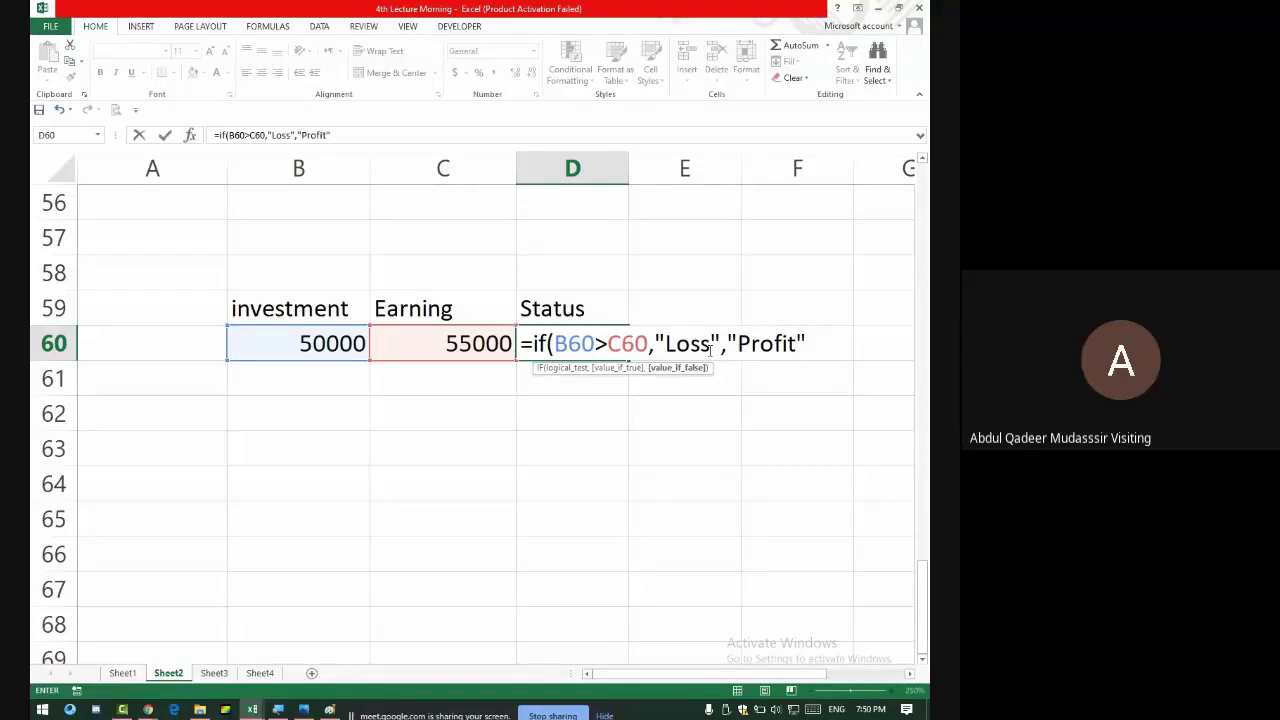
pyautogui.hotkey('alt', 'Tab')
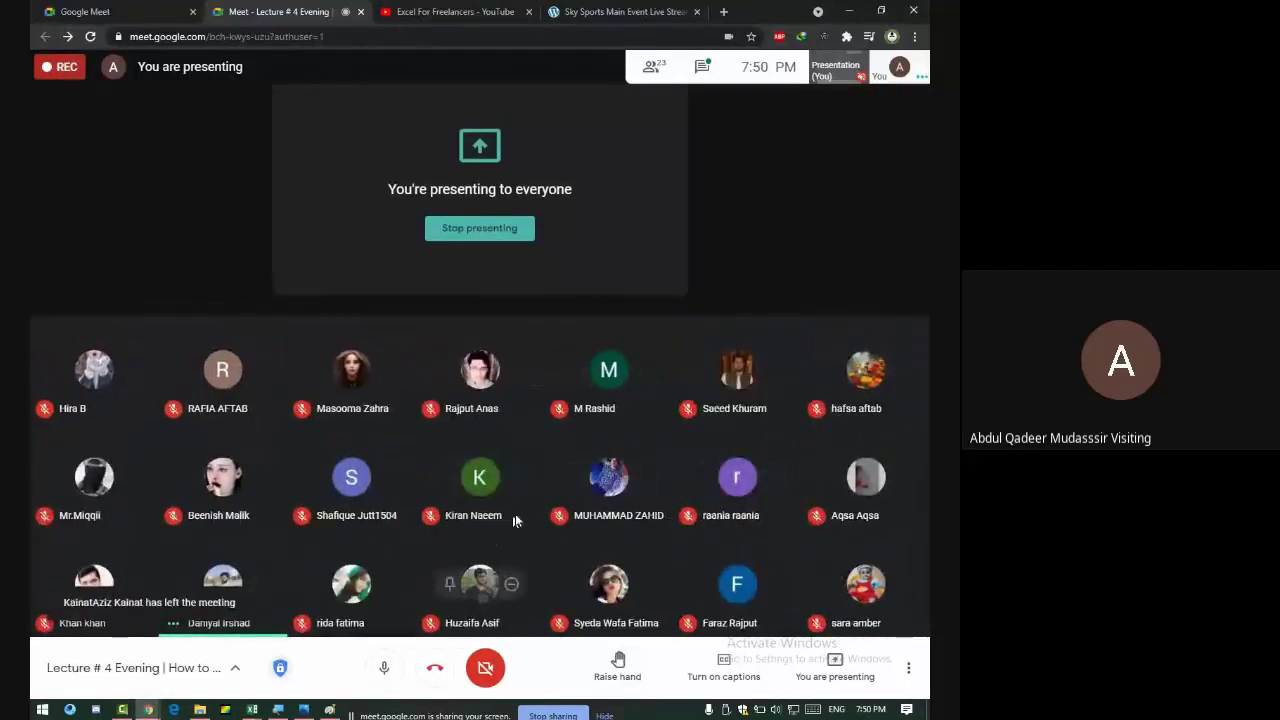
pyautogui.hotkey('alt', 'Tab')
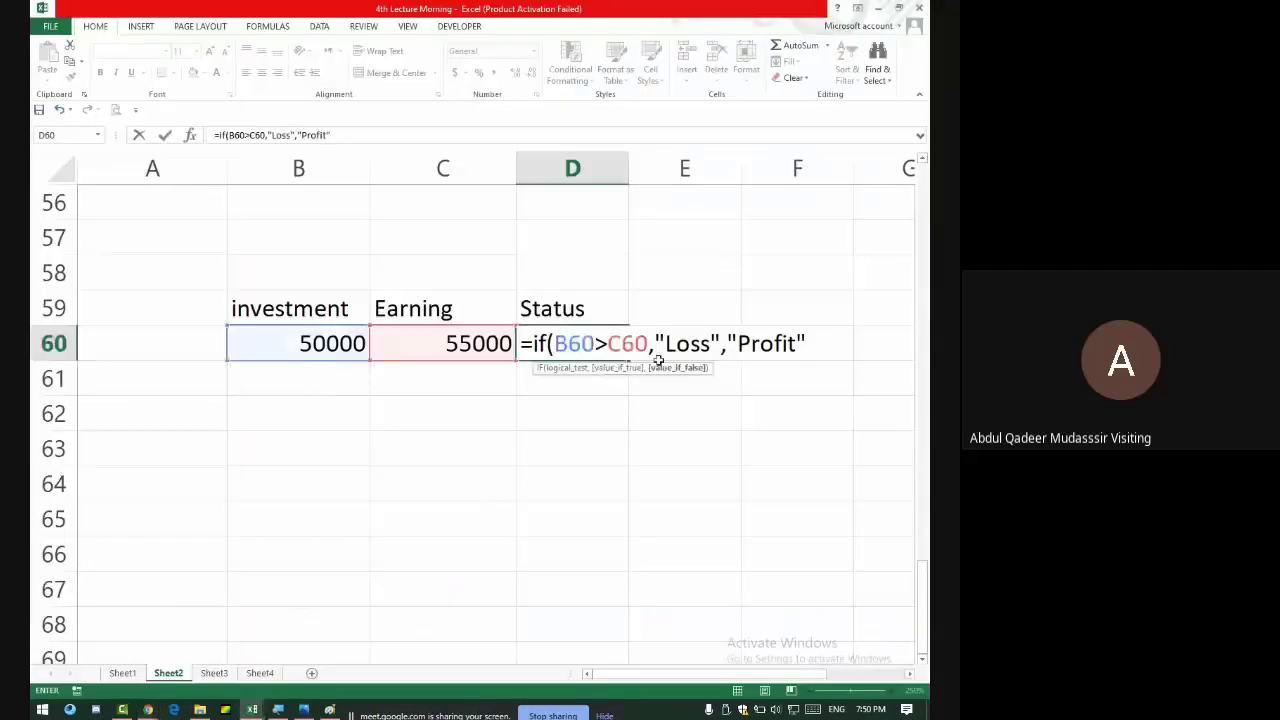
pyautogui.press('Return')
pyautogui.click(590, 338)
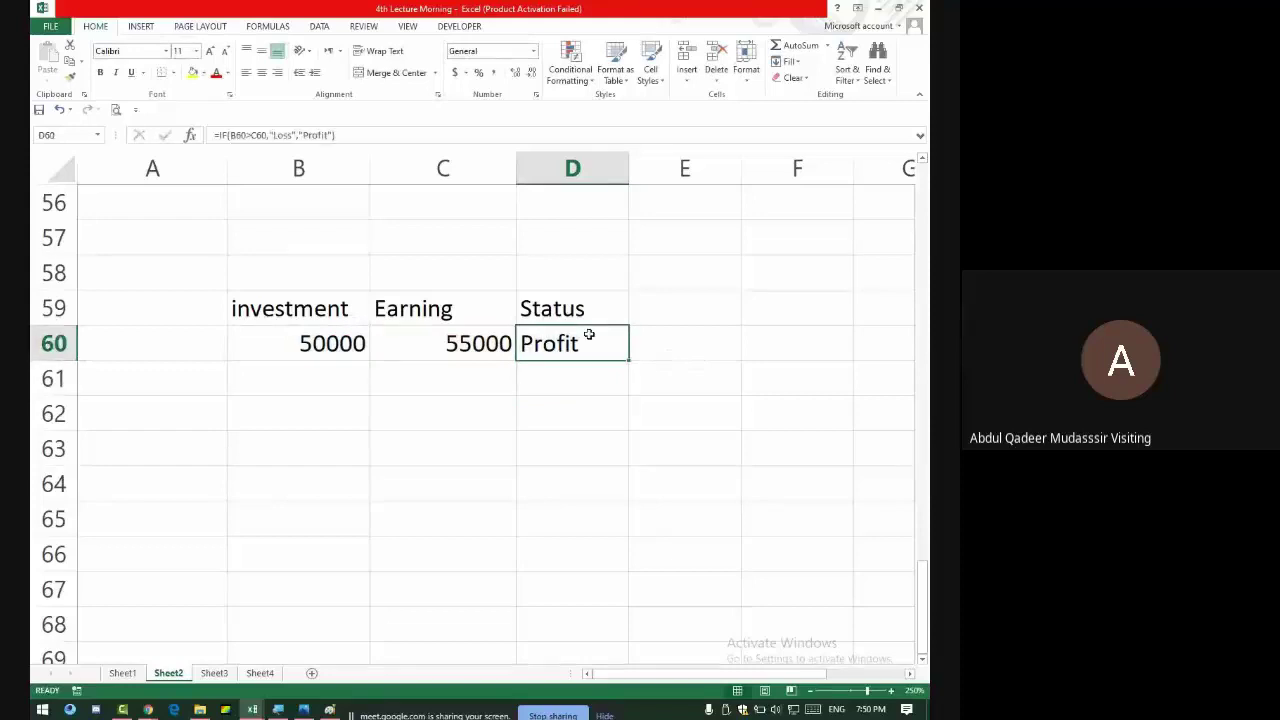
# - Change the earning in C60 to 49000 so Status turns to Loss
pyautogui.click(391, 350)
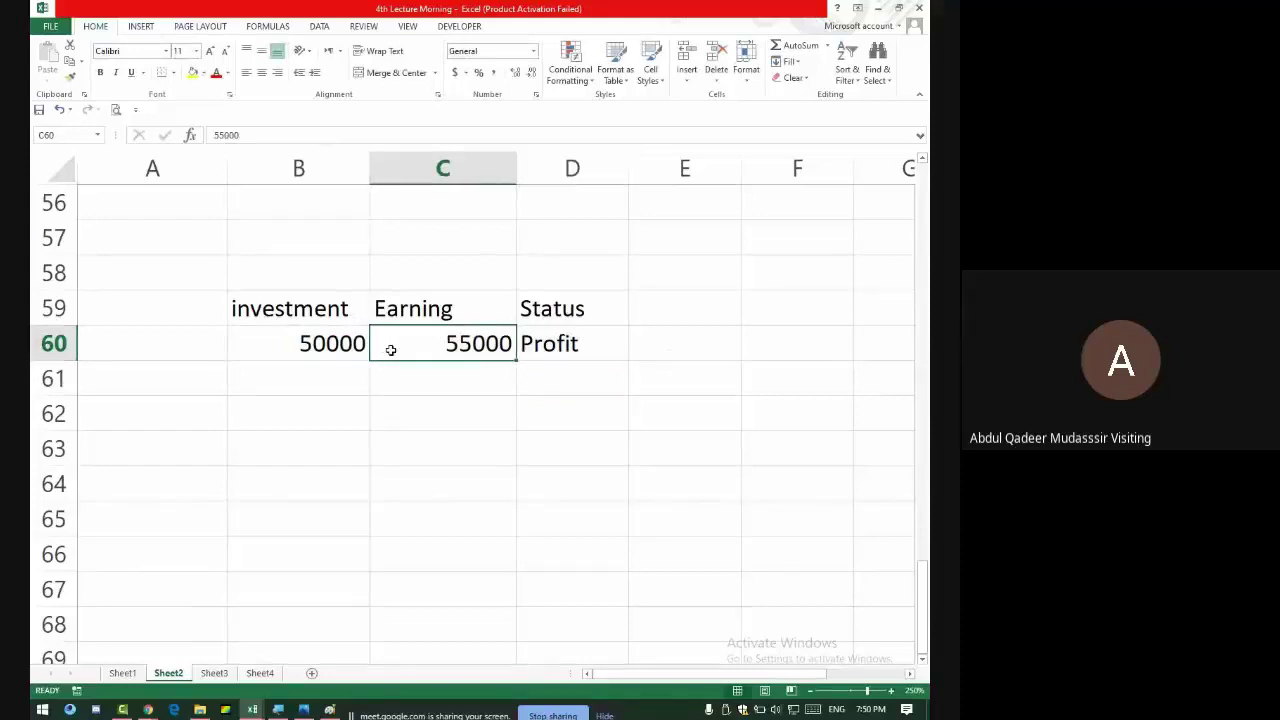
pyautogui.click(268, 336)
pyautogui.click(438, 337)
pyautogui.write('49000')
pyautogui.press('Return')
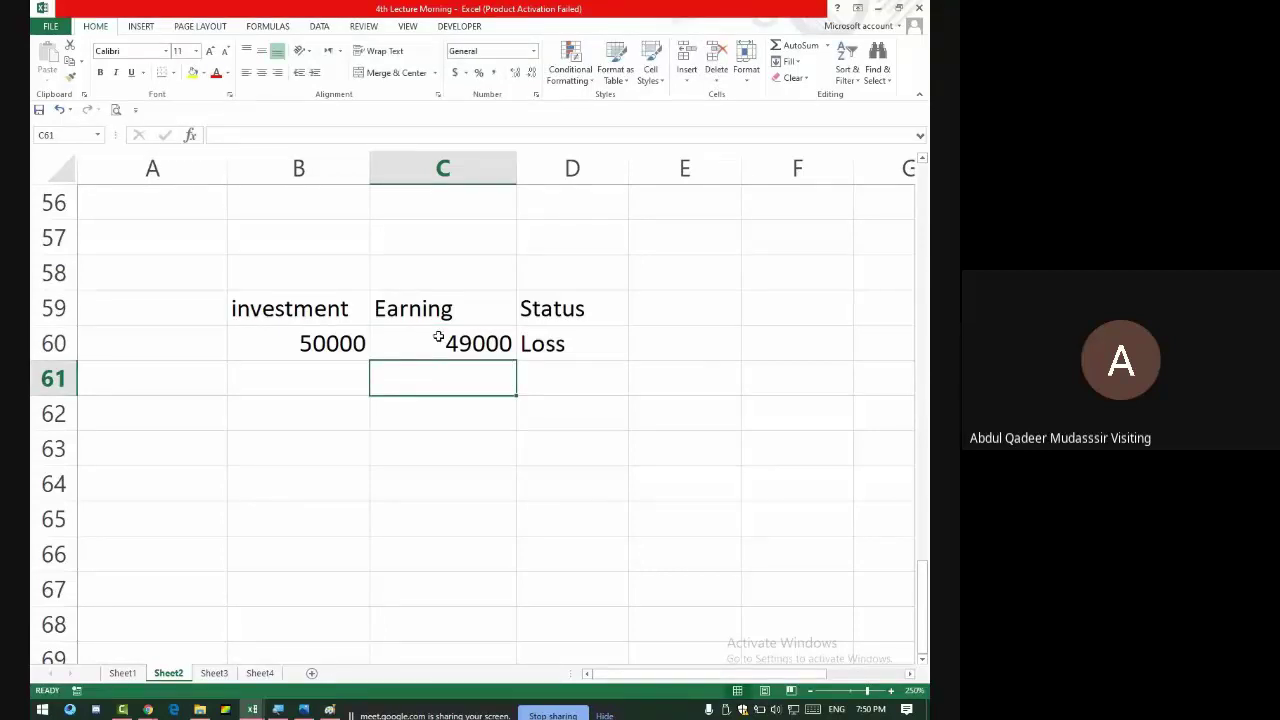
# - Set the C60 earning to 50000 so Status shows Profit, then select D60's formula text
pyautogui.click(438, 337)
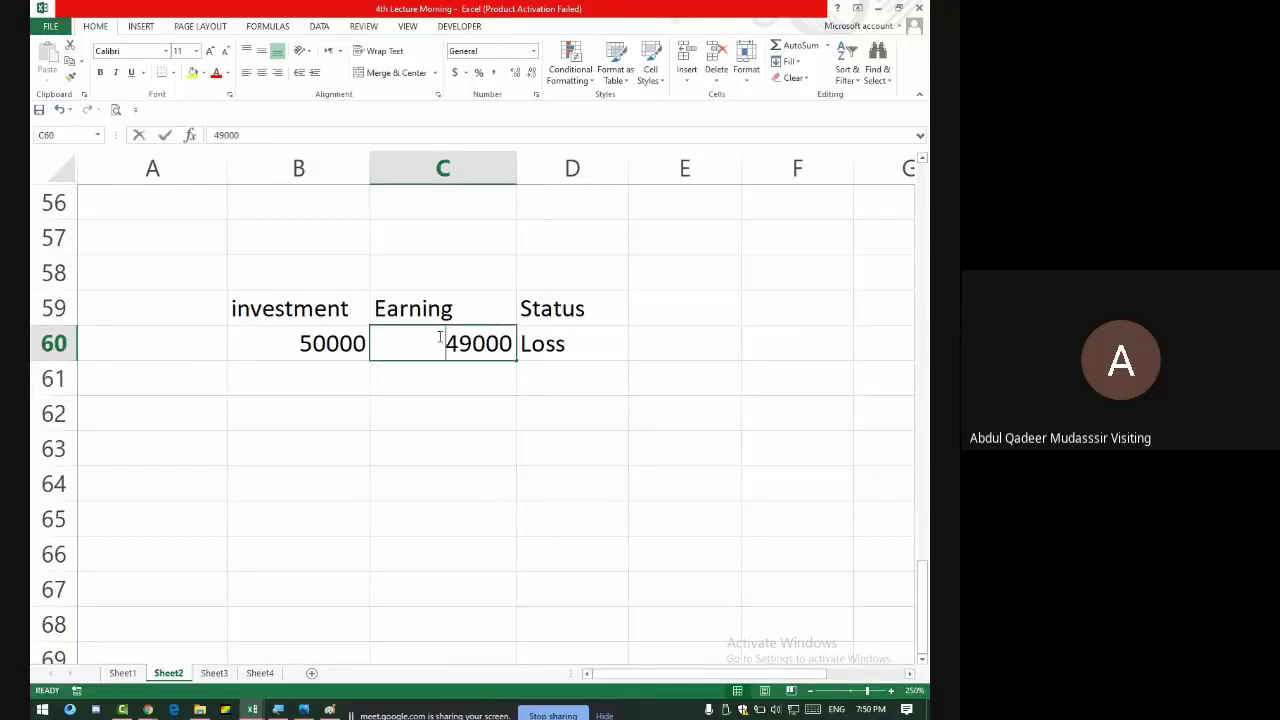
pyautogui.write('50000')
pyautogui.press('Return')
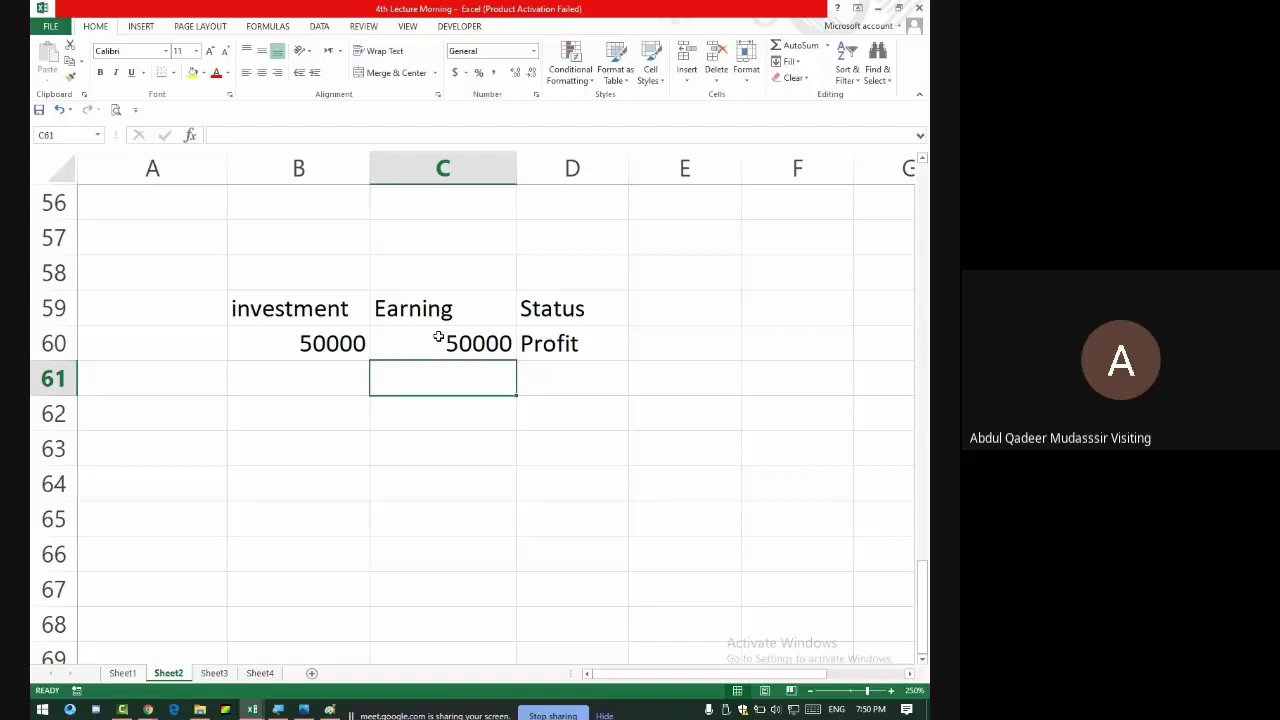
pyautogui.click(692, 318)
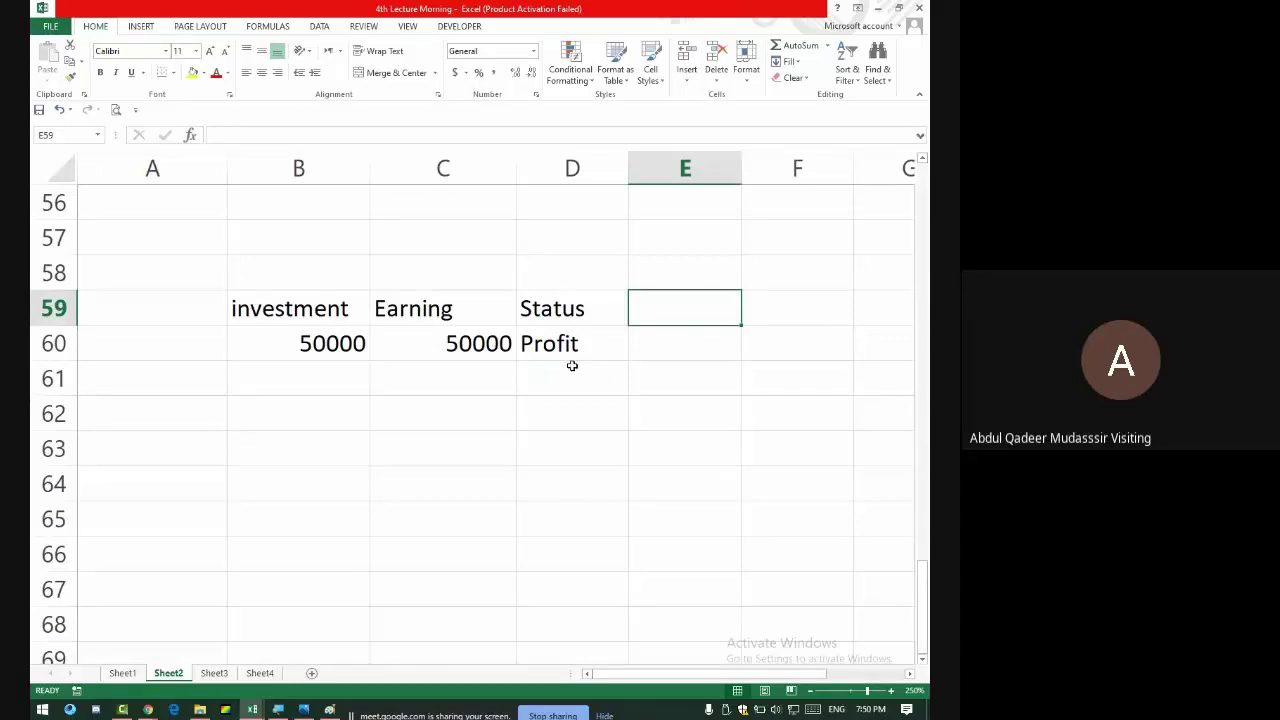
pyautogui.hotkey('alt', 'Tab')
pyautogui.hotkey('alt', 'Tab')
pyautogui.hotkey('alt', 'Tab')
pyautogui.hotkey('alt', 'Tab')
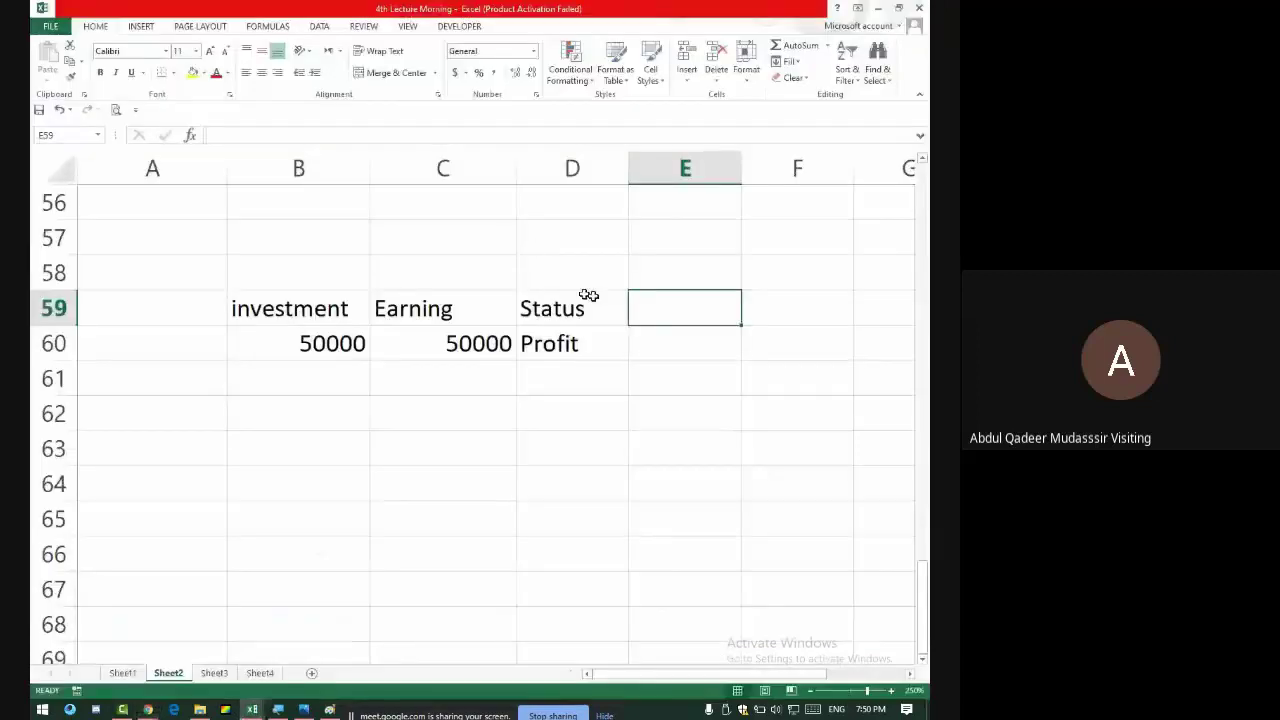
pyautogui.click(566, 341)
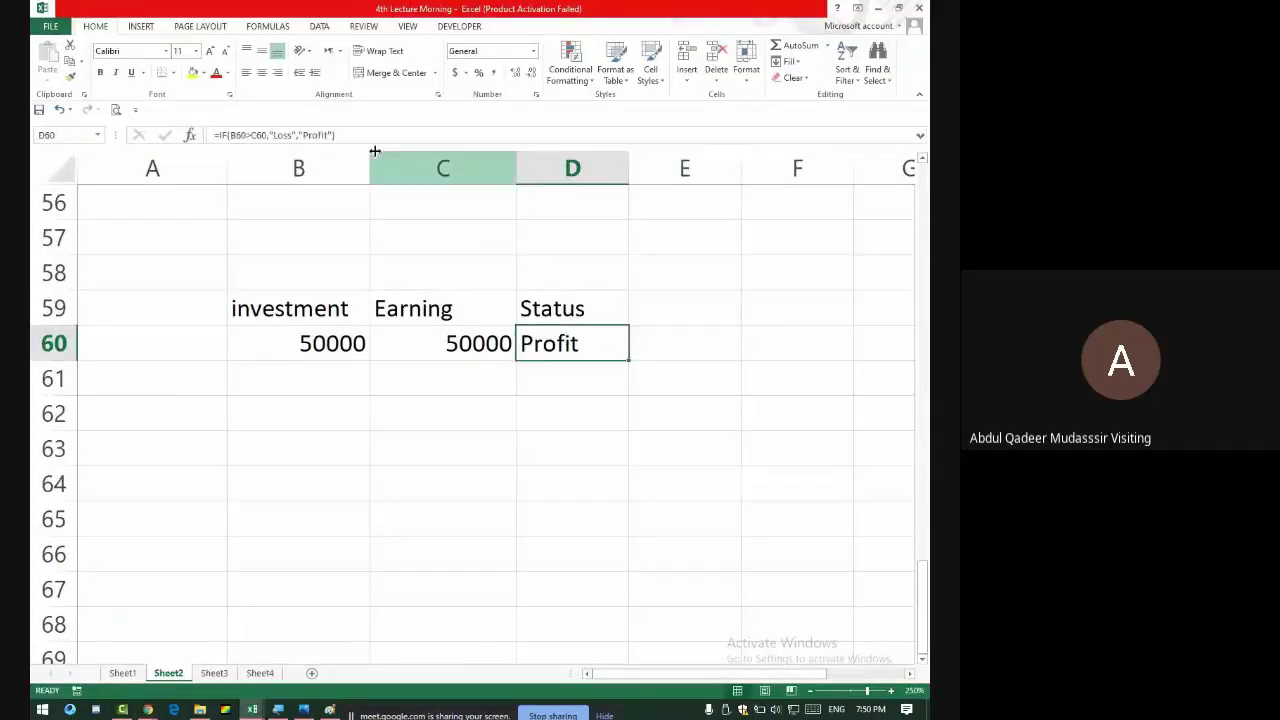
pyautogui.moveTo(346, 135); pyautogui.dragTo(160, 140)
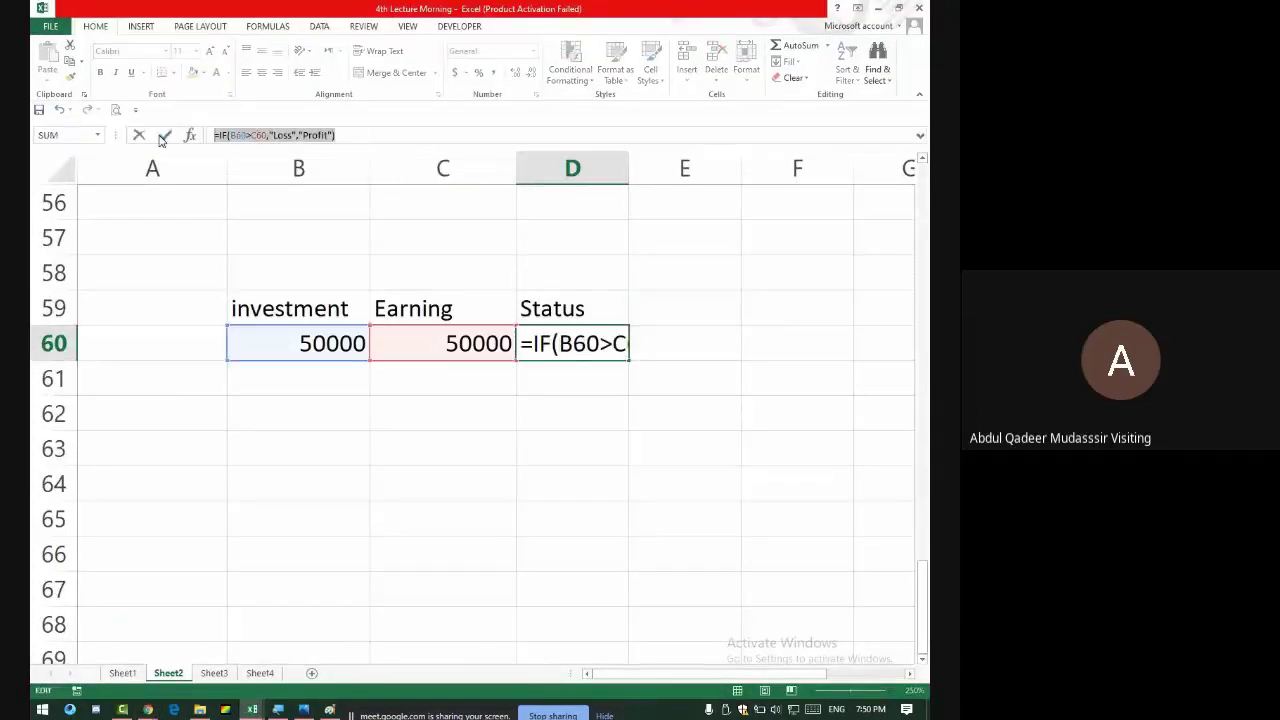
# - Replace D60's formula with a fresh =if(B60>C60,"Loss", start
pyautogui.press('BackSpace')
pyautogui.write('=')
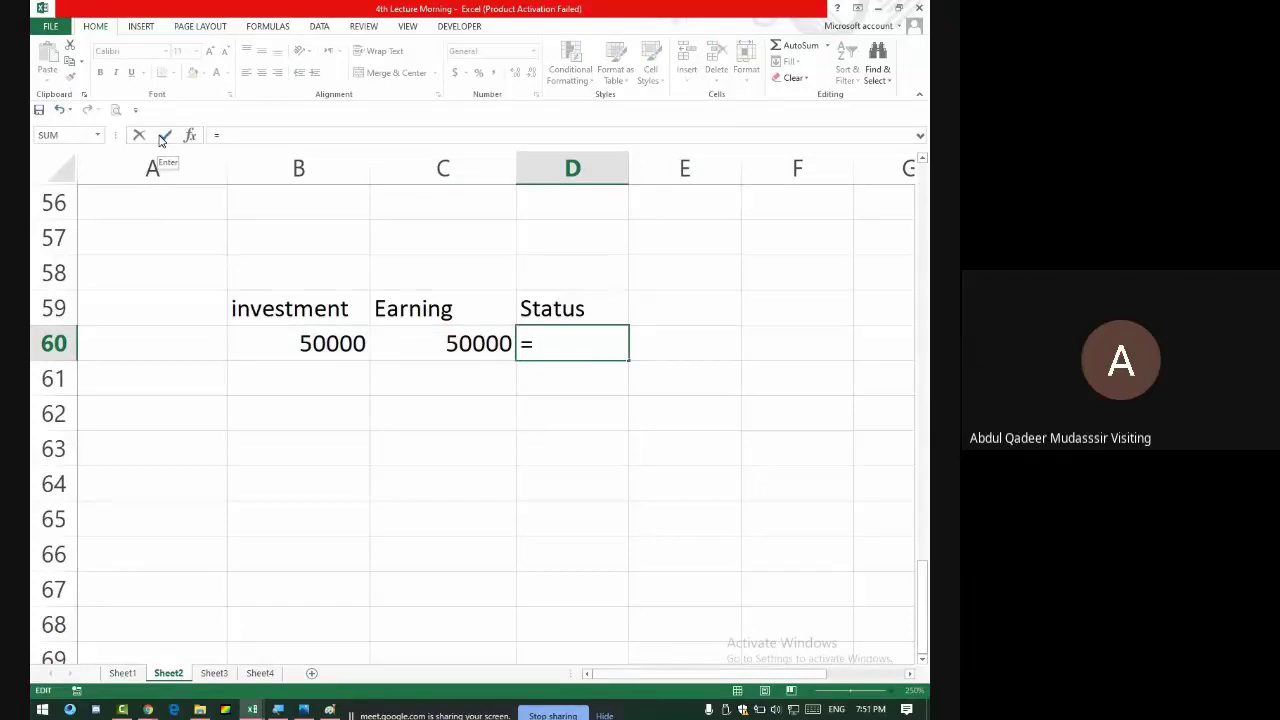
pyautogui.write('if')
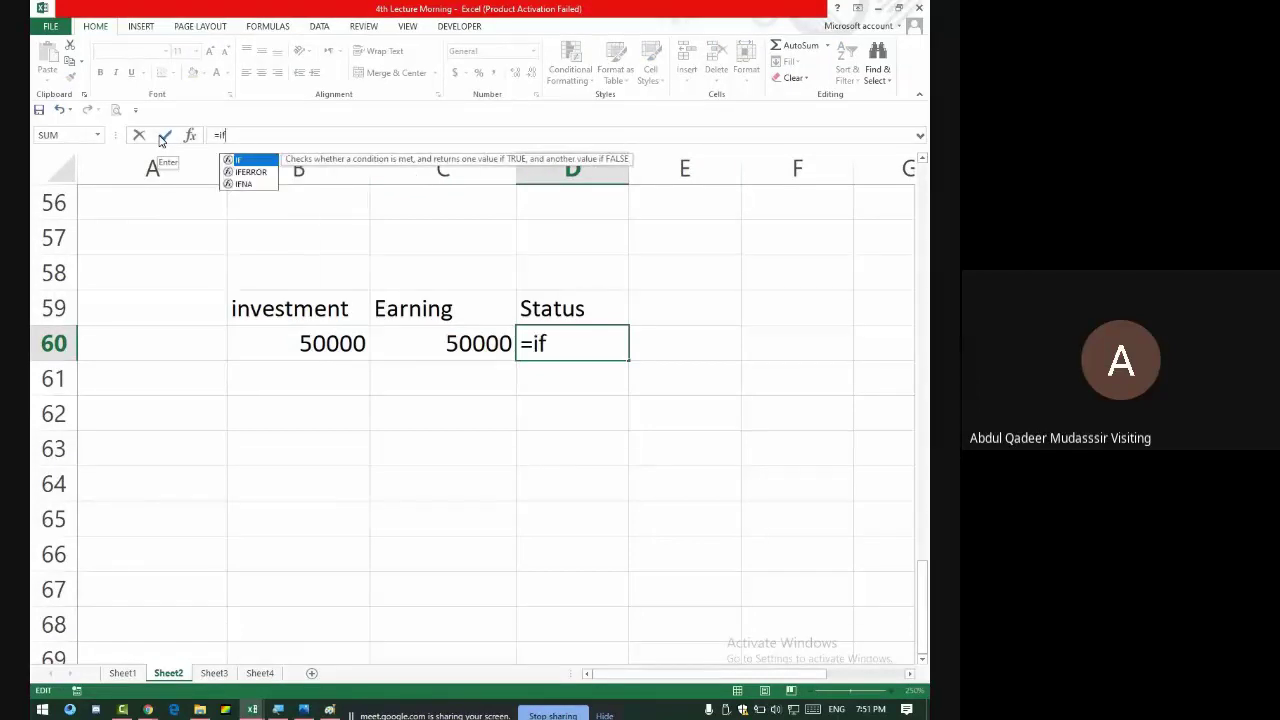
pyautogui.write('(')
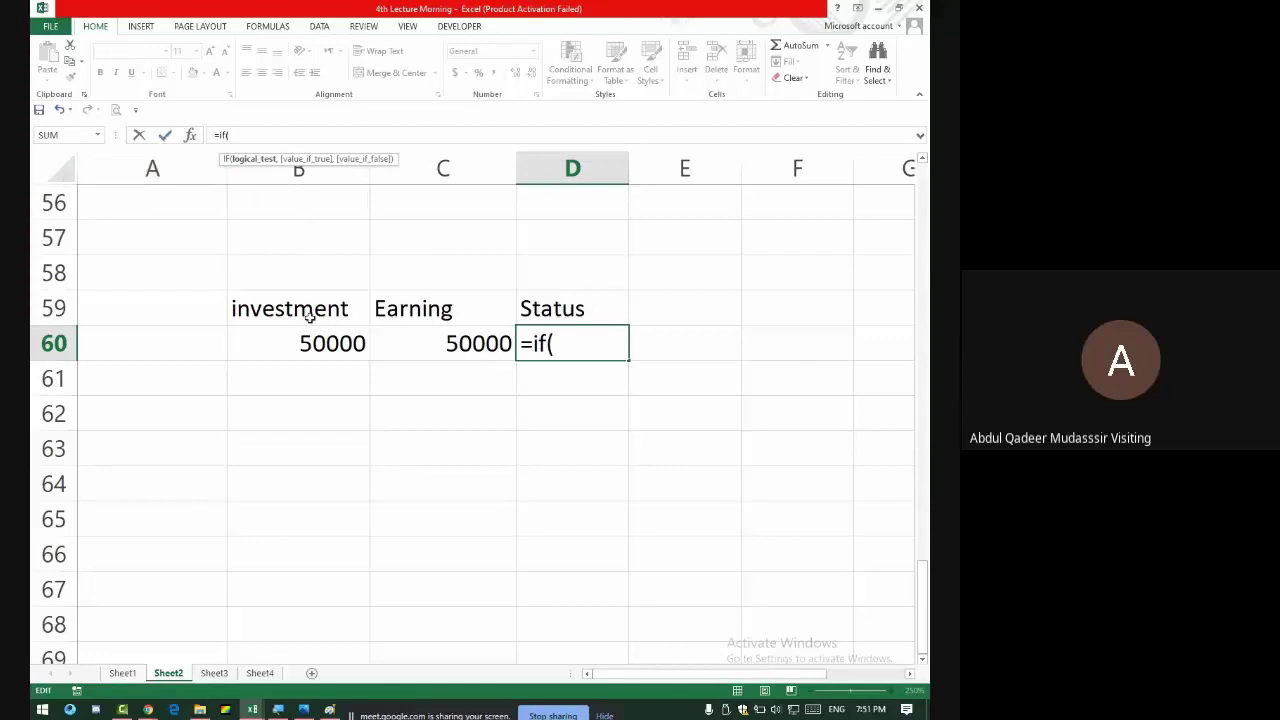
pyautogui.click(349, 344)
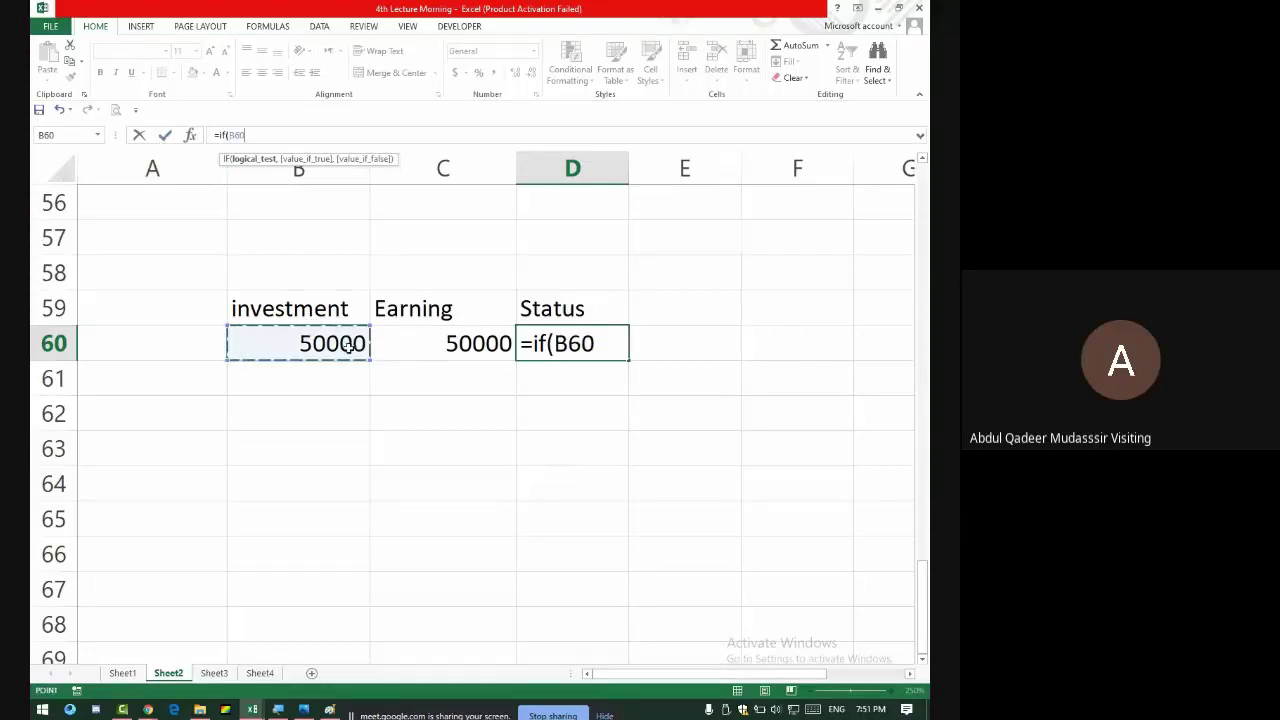
pyautogui.write('>')
pyautogui.click(472, 340)
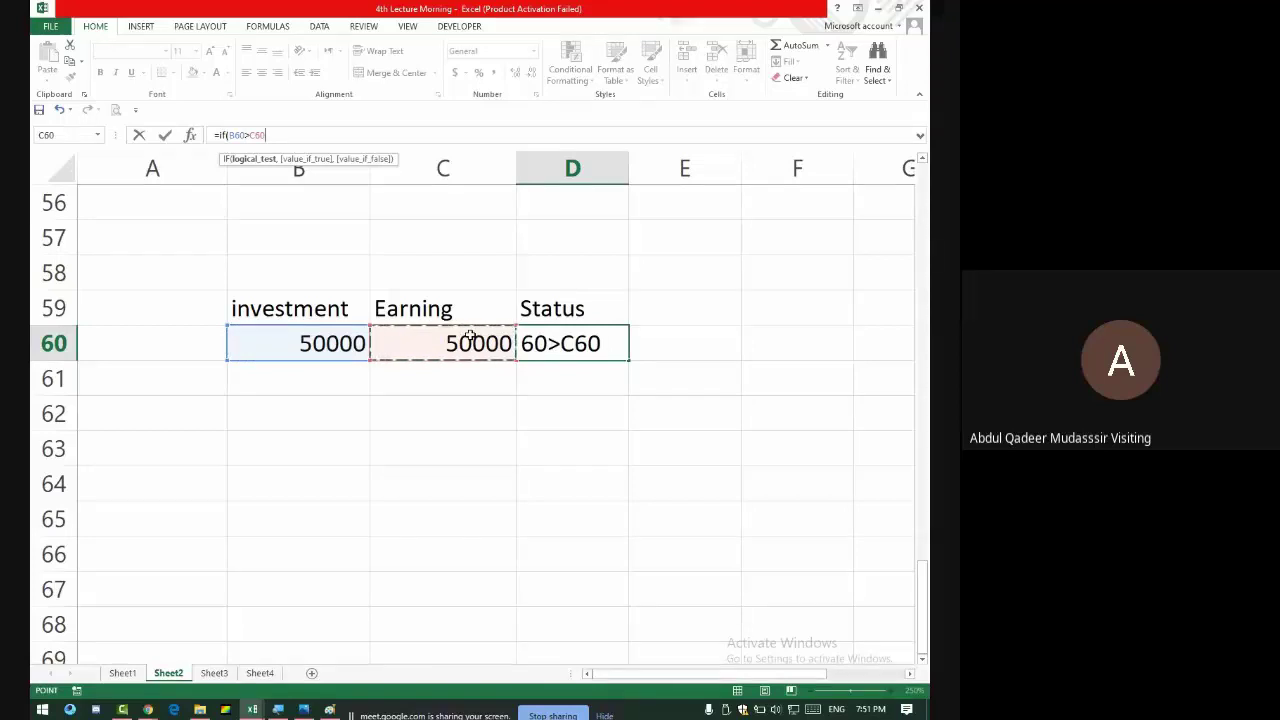
pyautogui.write(',')
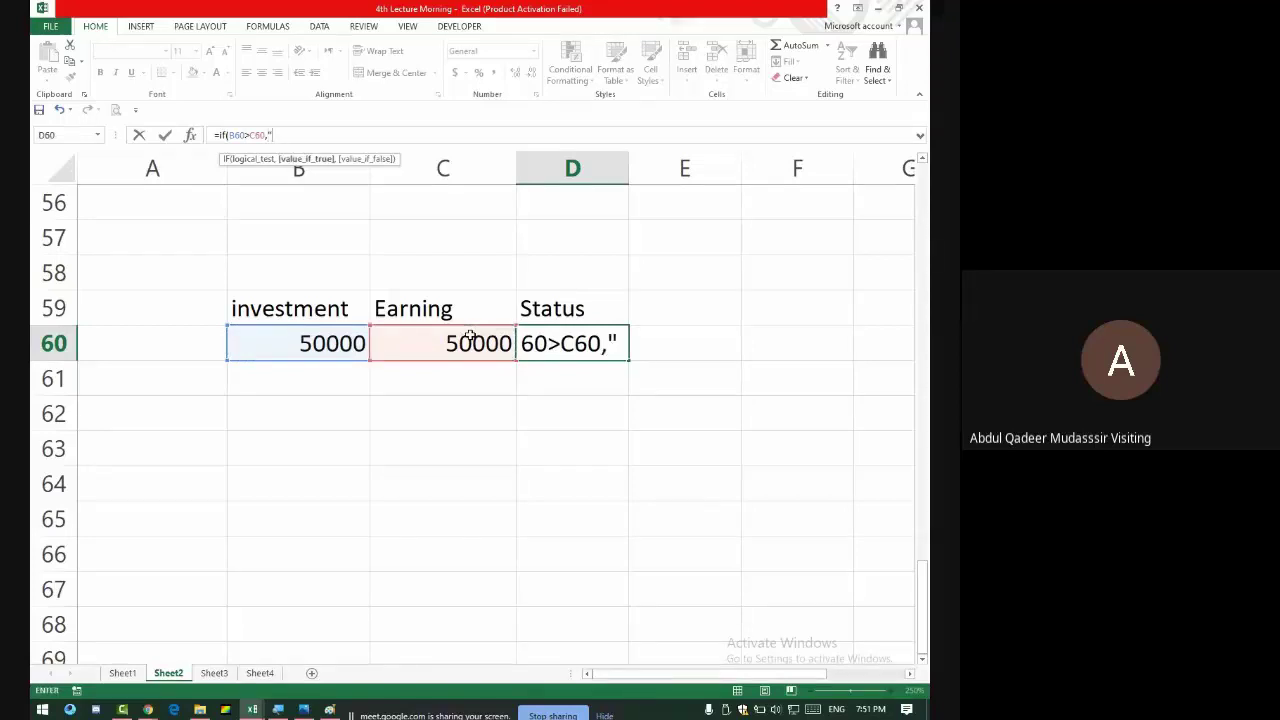
pyautogui.write('"Lo')
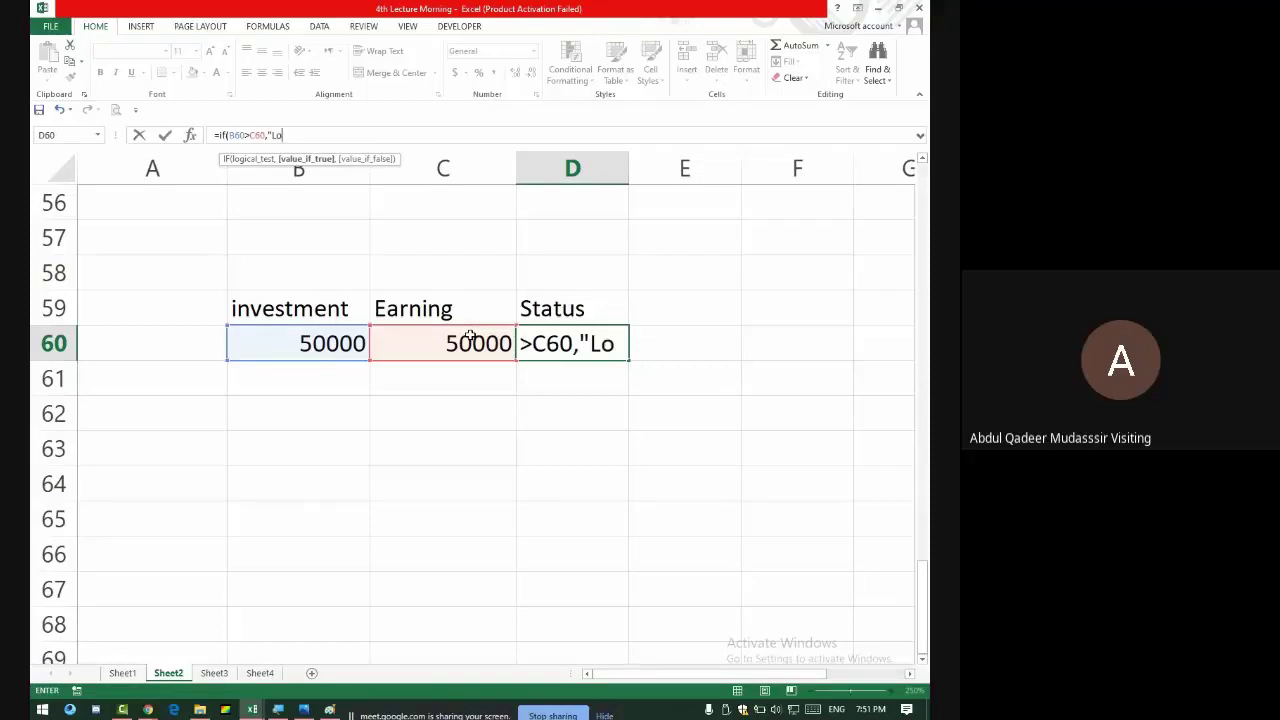
pyautogui.write('ss"')
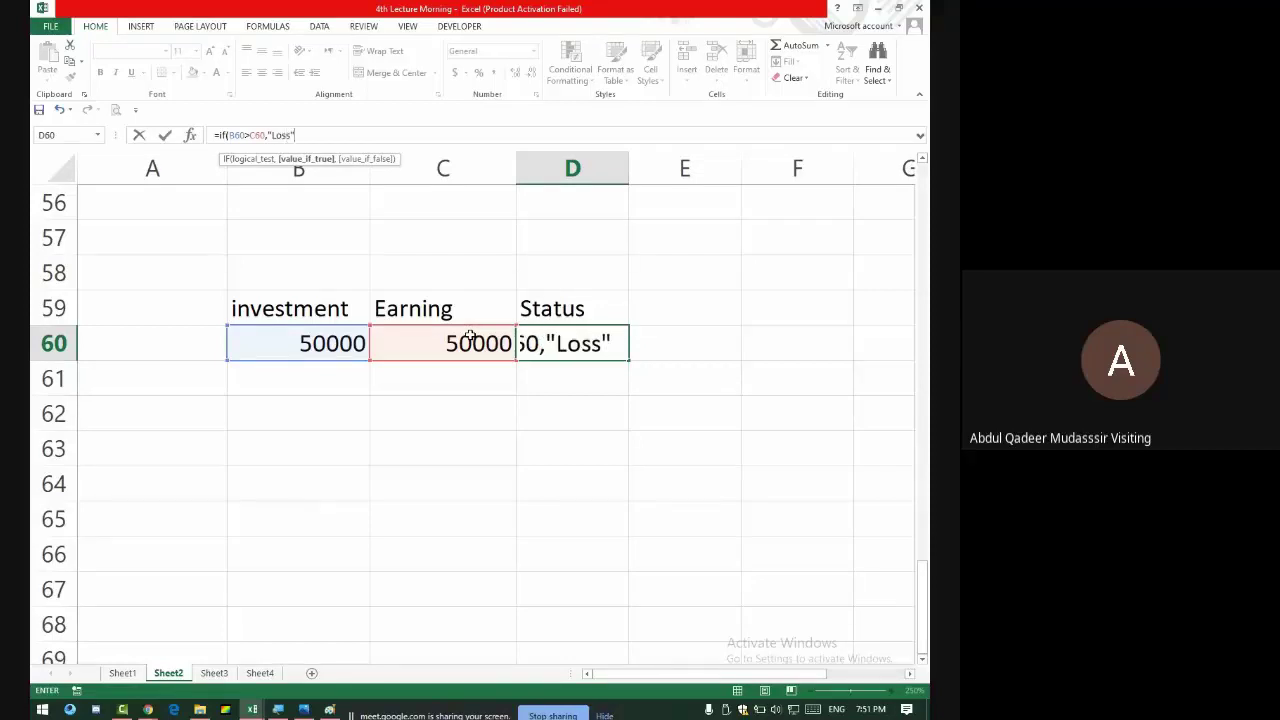
pyautogui.write(',')
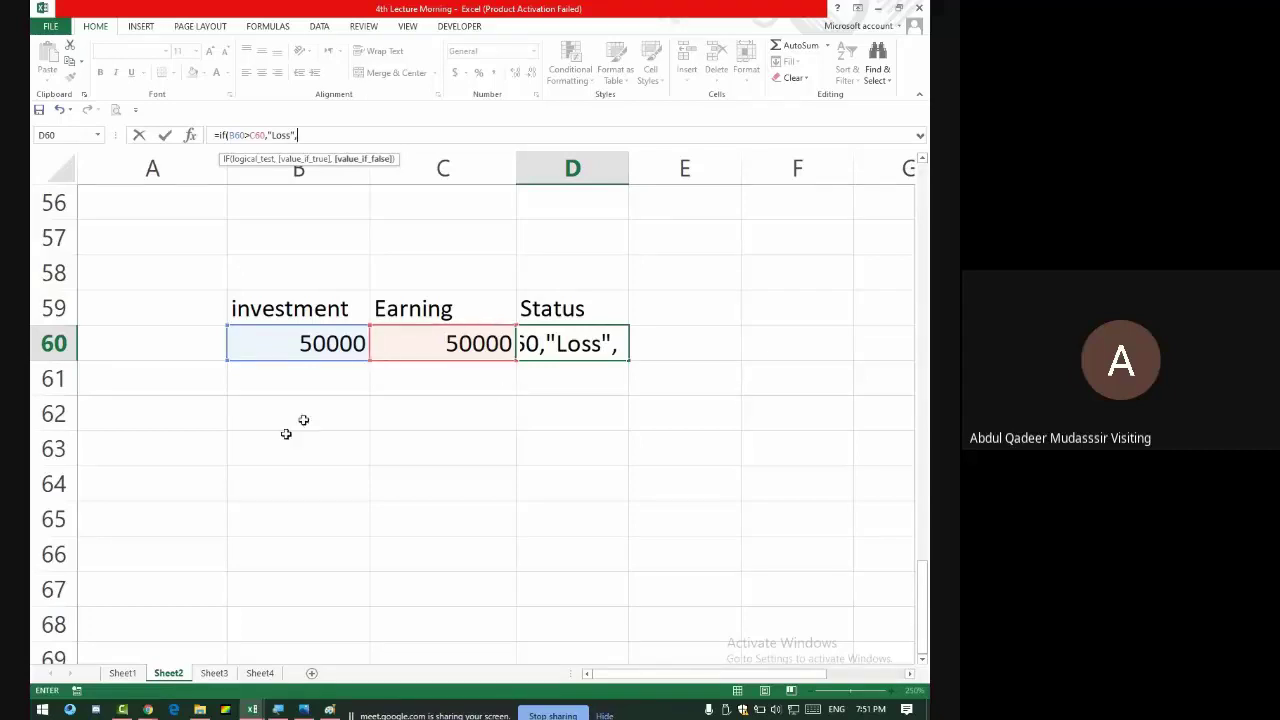
# - Launch the screen magnifier and admit the person waiting to join the Meet call
pyautogui.click(42, 709)
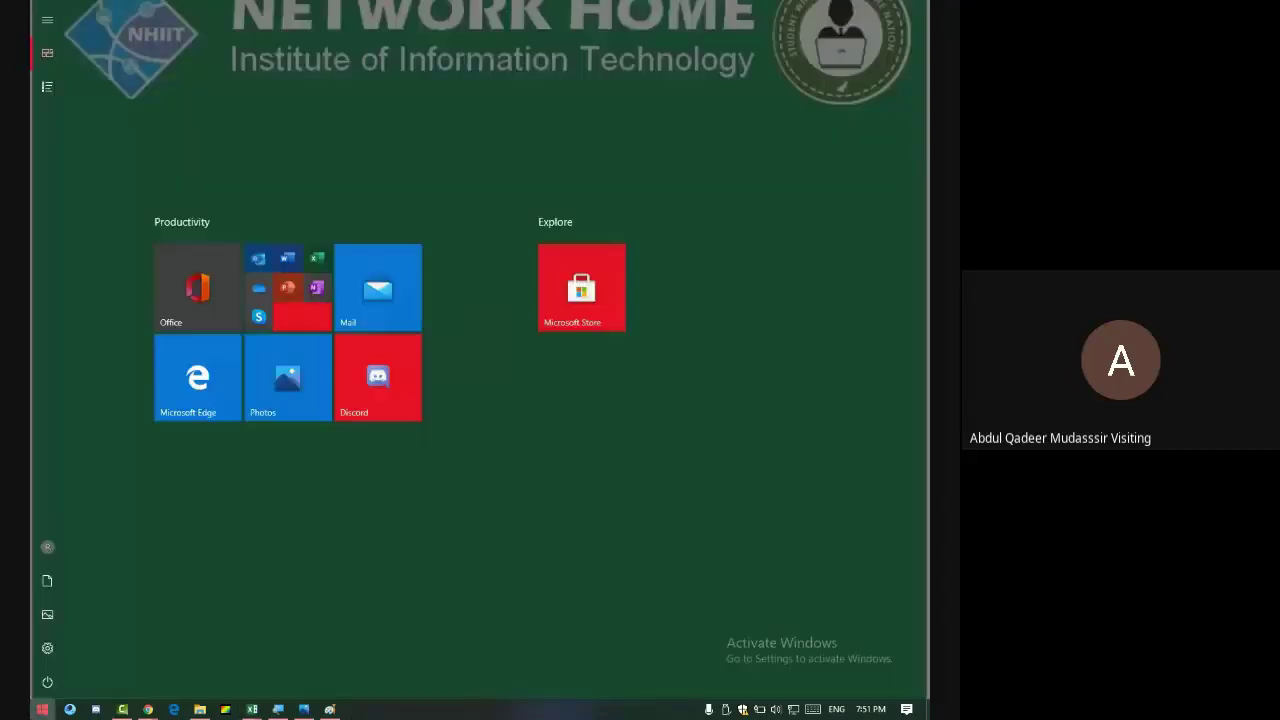
pyautogui.press('super+plus')
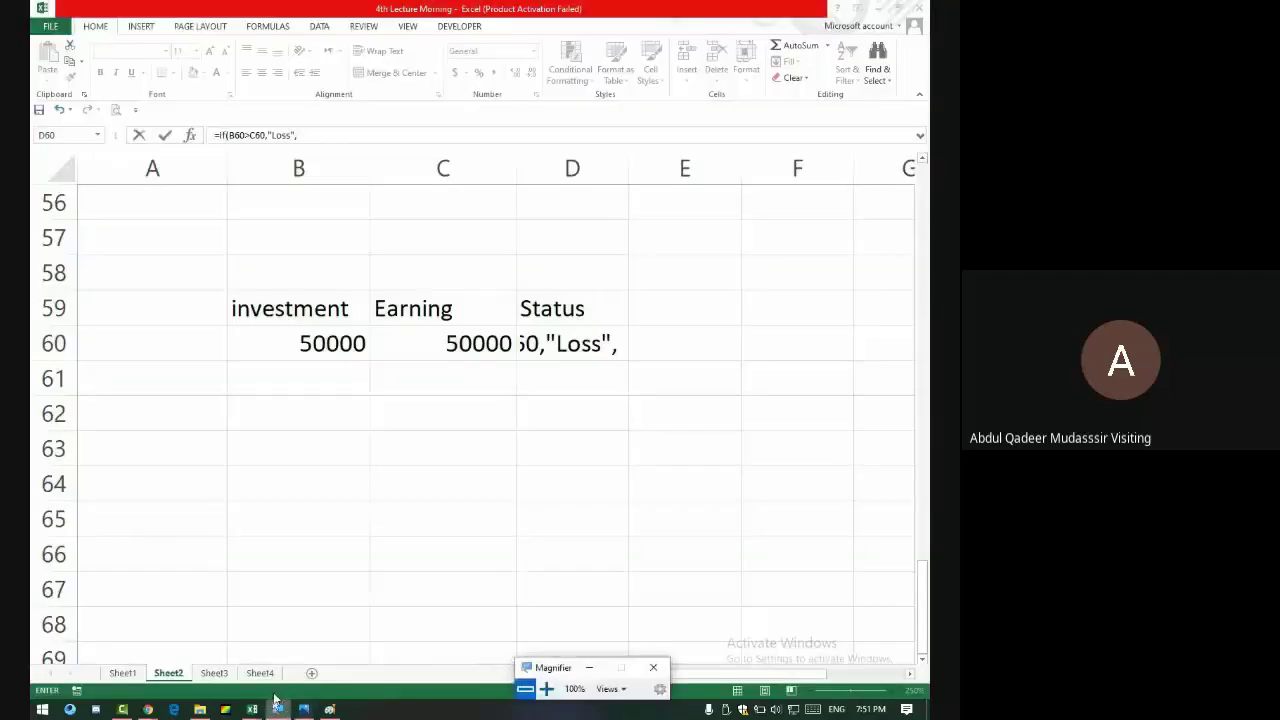
pyautogui.hotkey('alt', 'Tab')
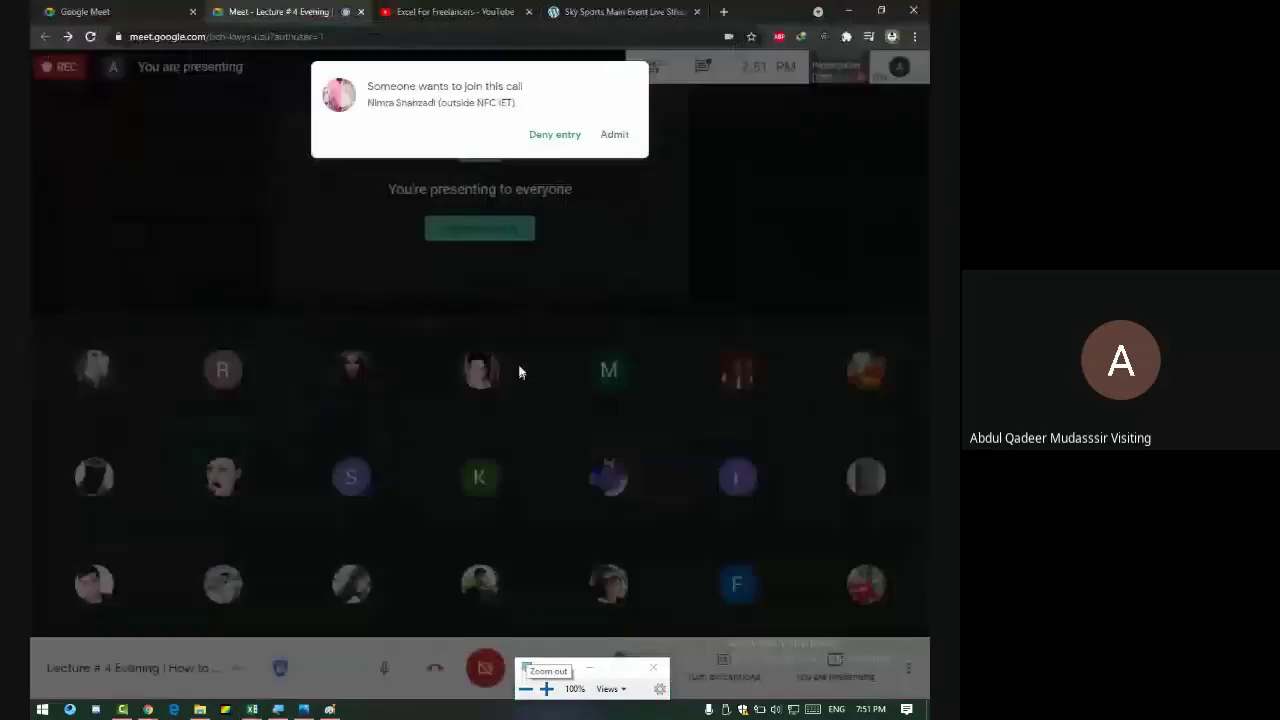
pyautogui.click(626, 134)
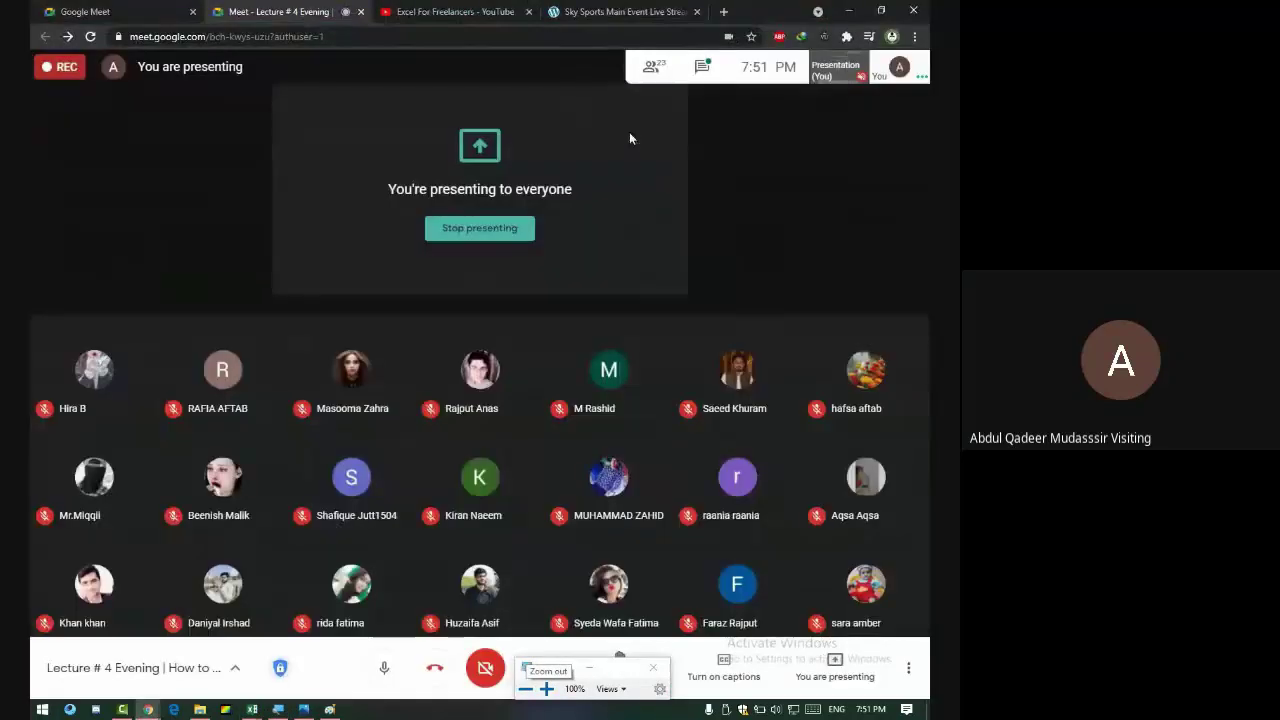
# - Magnify the screen to 300% and hide the magnifier panel, back in Excel
pyautogui.hotkey('alt', 'Tab')
pyautogui.press('Tab')
pyautogui.press('Tab')
pyautogui.press('Tab')
pyautogui.press('Tab')
pyautogui.press('Tab')
pyautogui.press('Tab')
pyautogui.press('Tab')
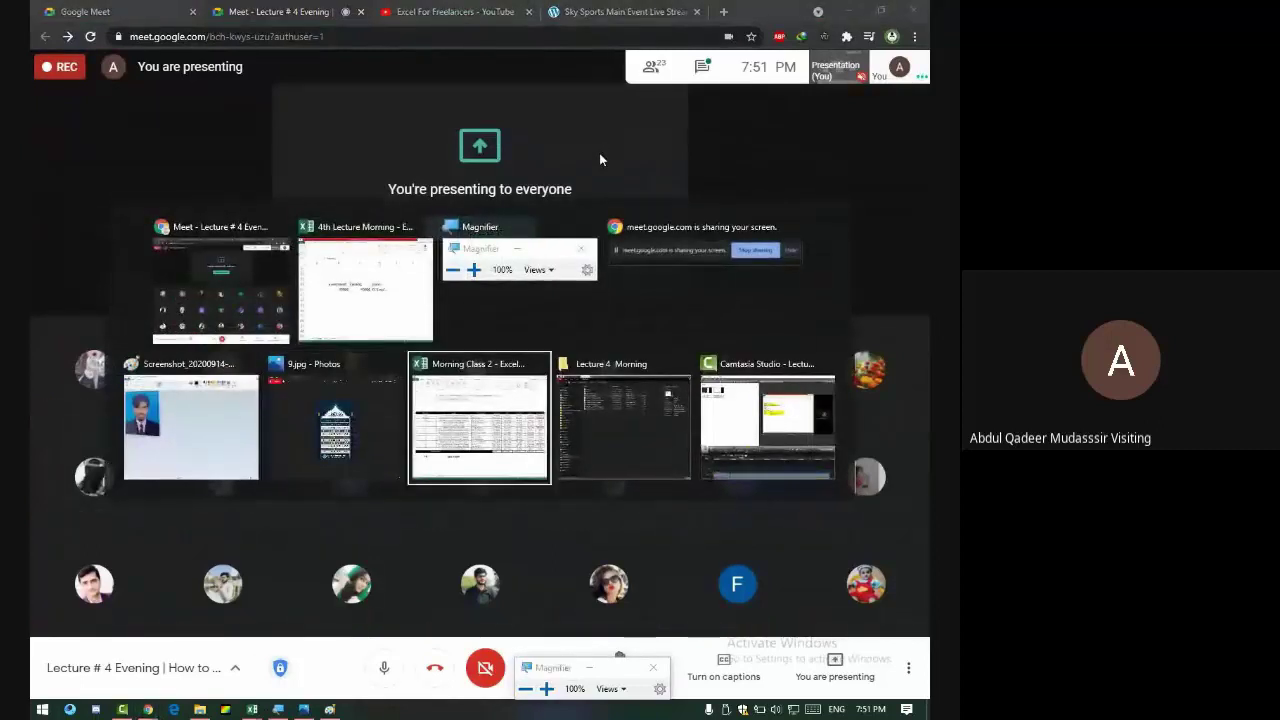
pyautogui.press('Tab')
pyautogui.press('Tab')
pyautogui.hotkey('alt', 'Tab')
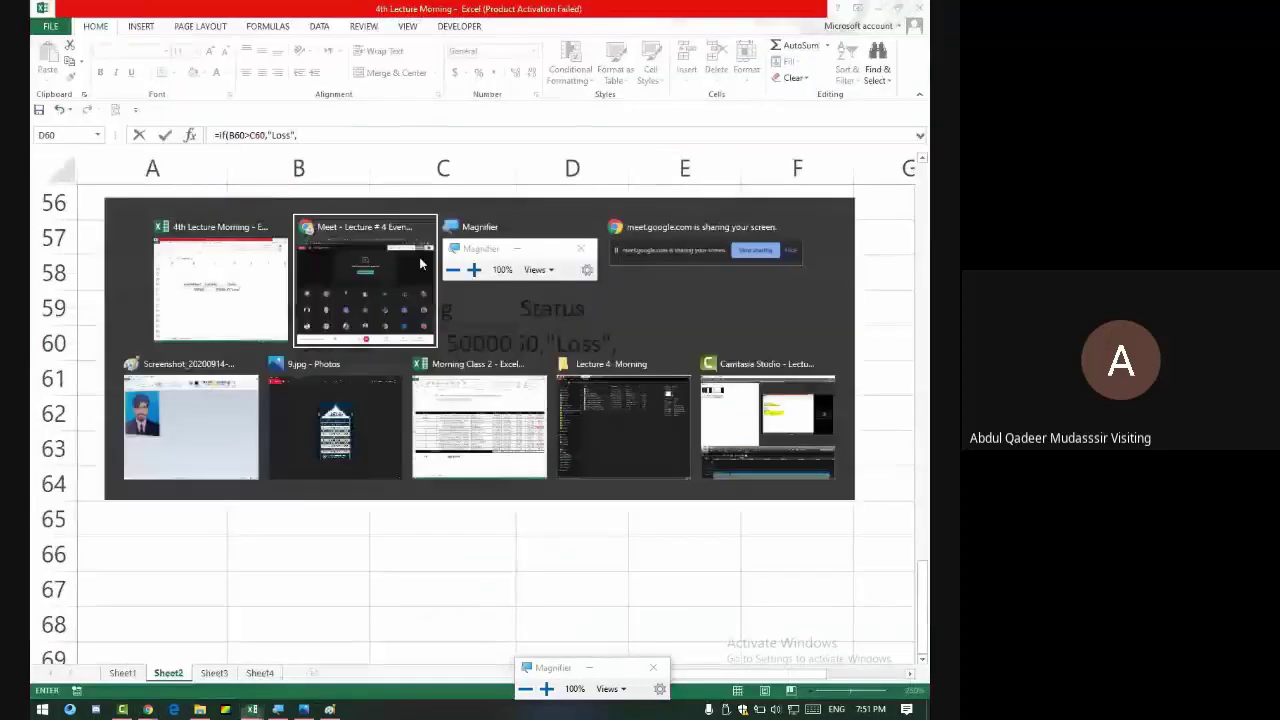
pyautogui.press('Tab')
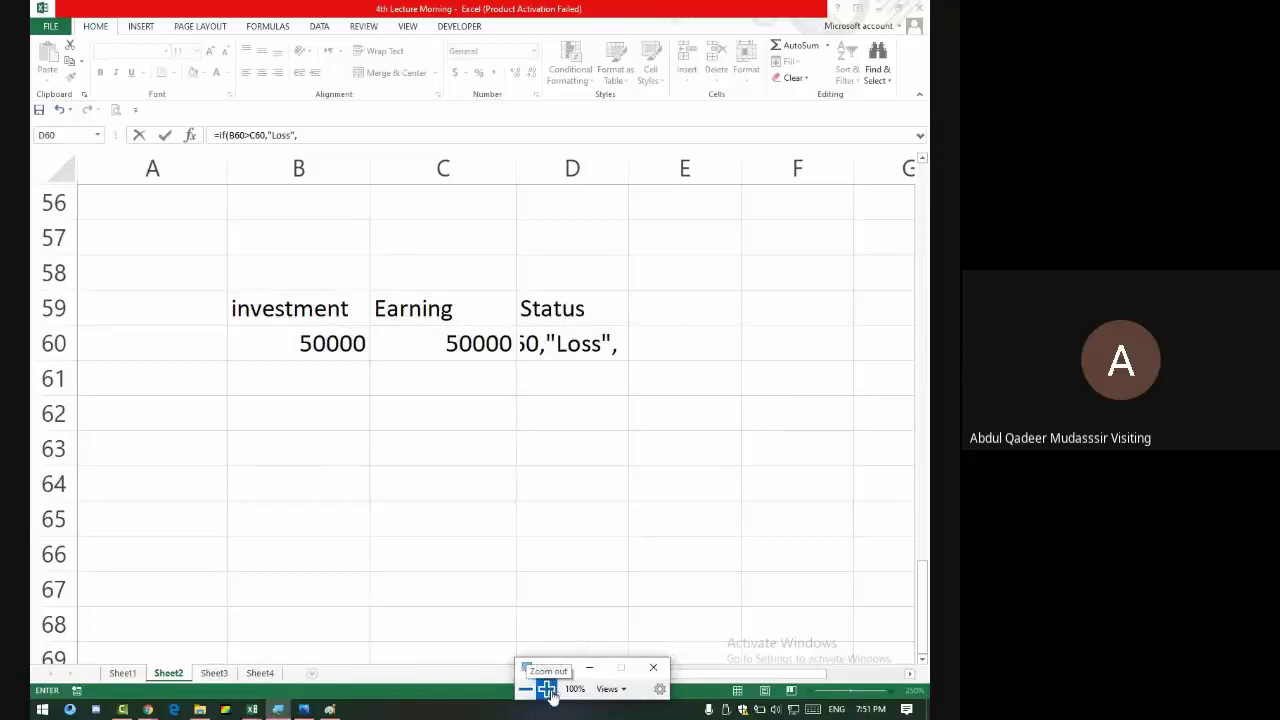
pyautogui.click(546, 689)
pyautogui.click(546, 689)
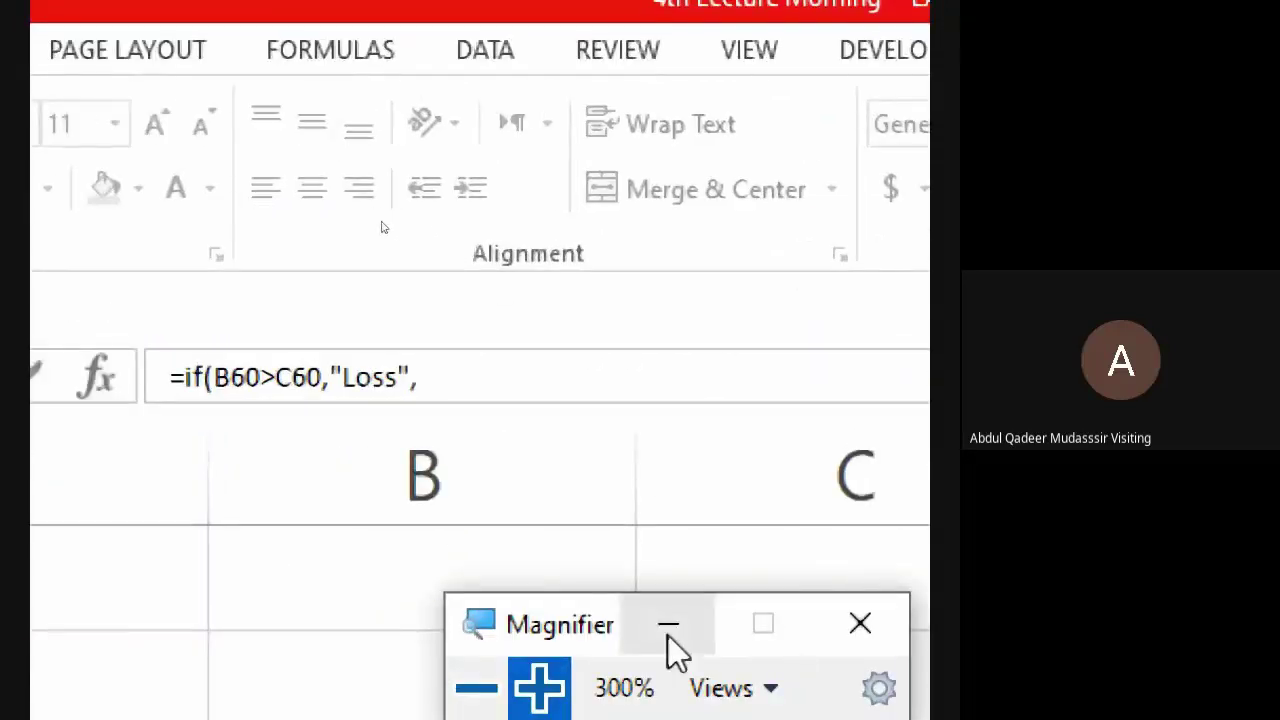
pyautogui.click(669, 630)
pyautogui.hotkey('alt', 'Tab')
pyautogui.hotkey('alt', 'Tab')
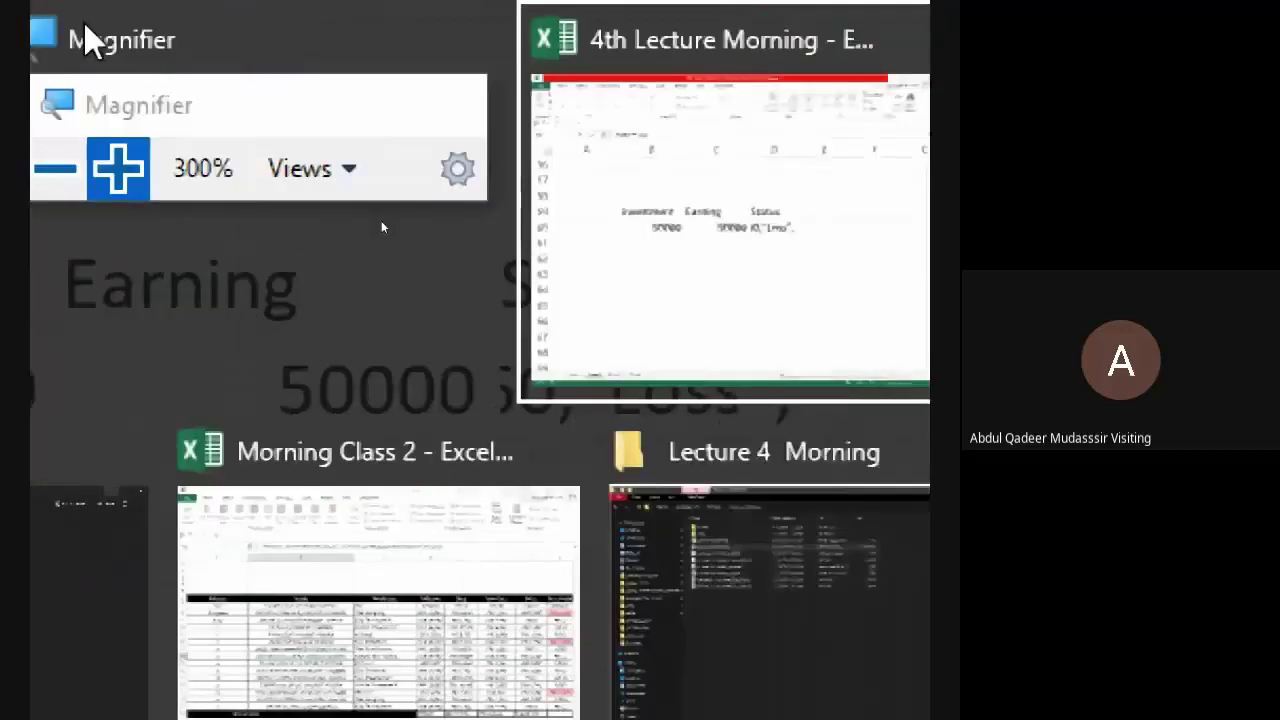
# - Admit another waiting participant into the meeting and return to the spreadsheet
pyautogui.hotkey('alt', 'Tab')
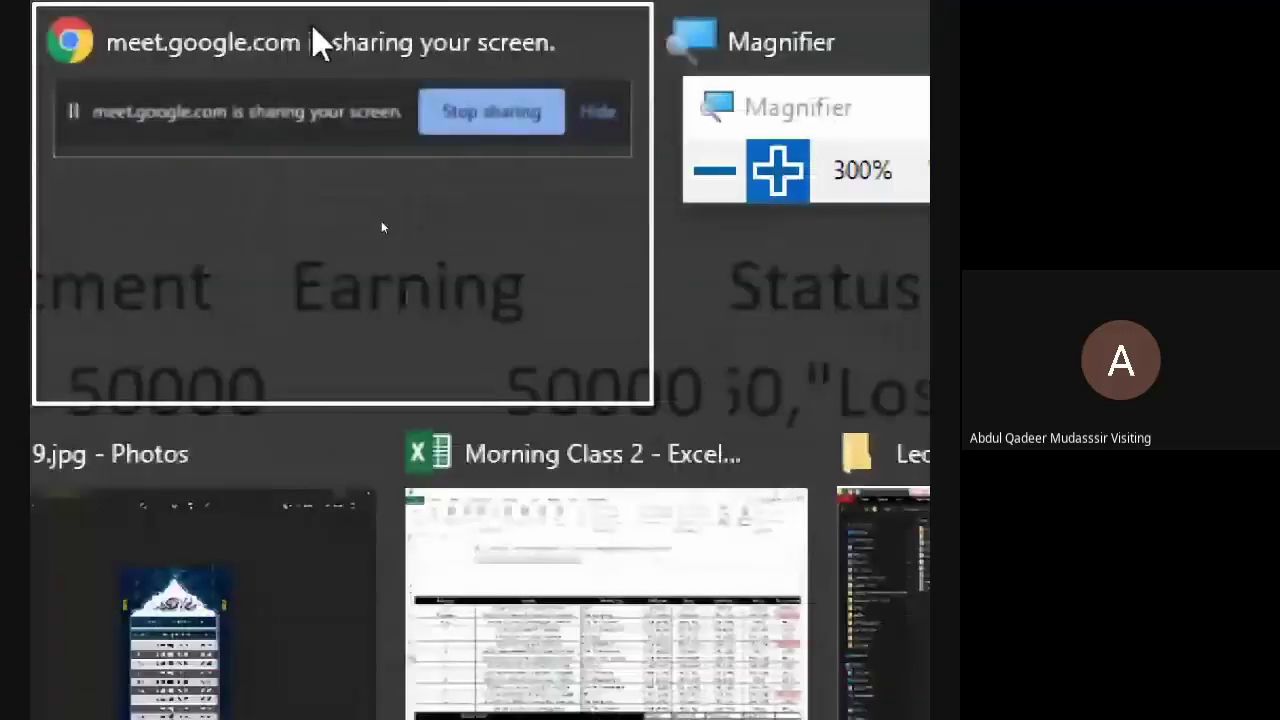
pyautogui.hotkey('alt', 'Tab')
pyautogui.hotkey('alt', 'Tab')
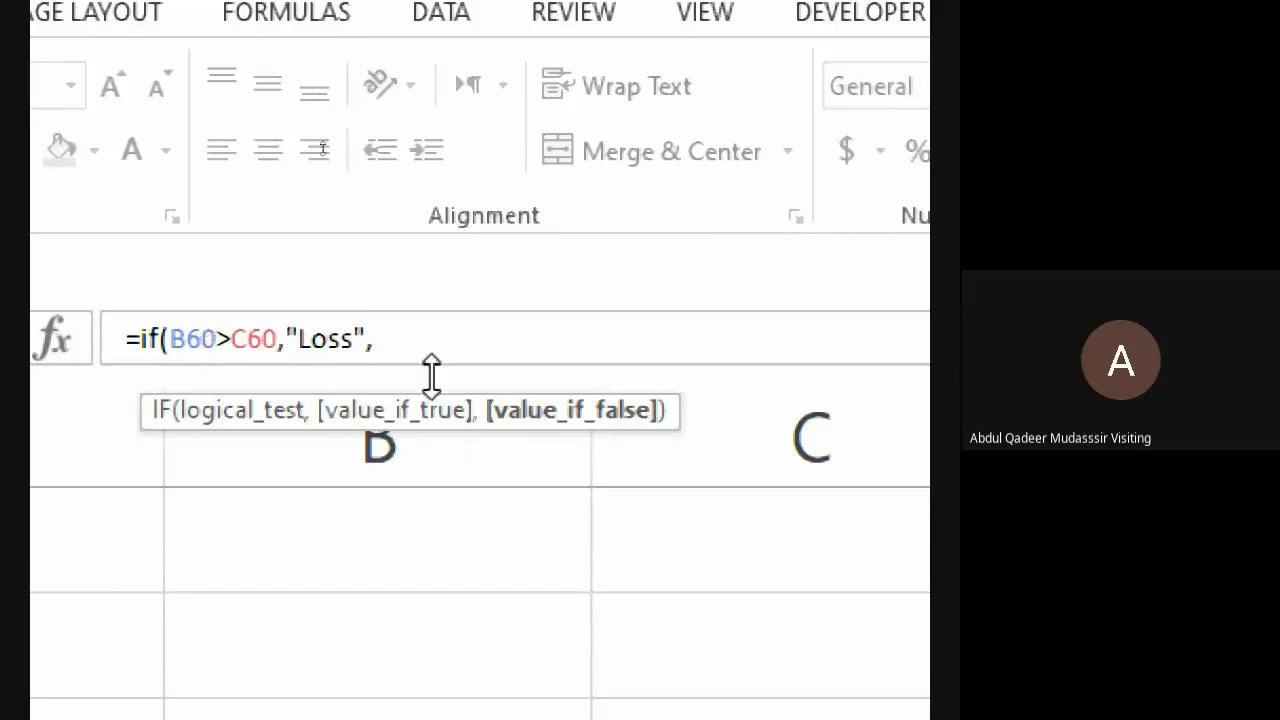
pyautogui.hotkey('alt', 'Tab')
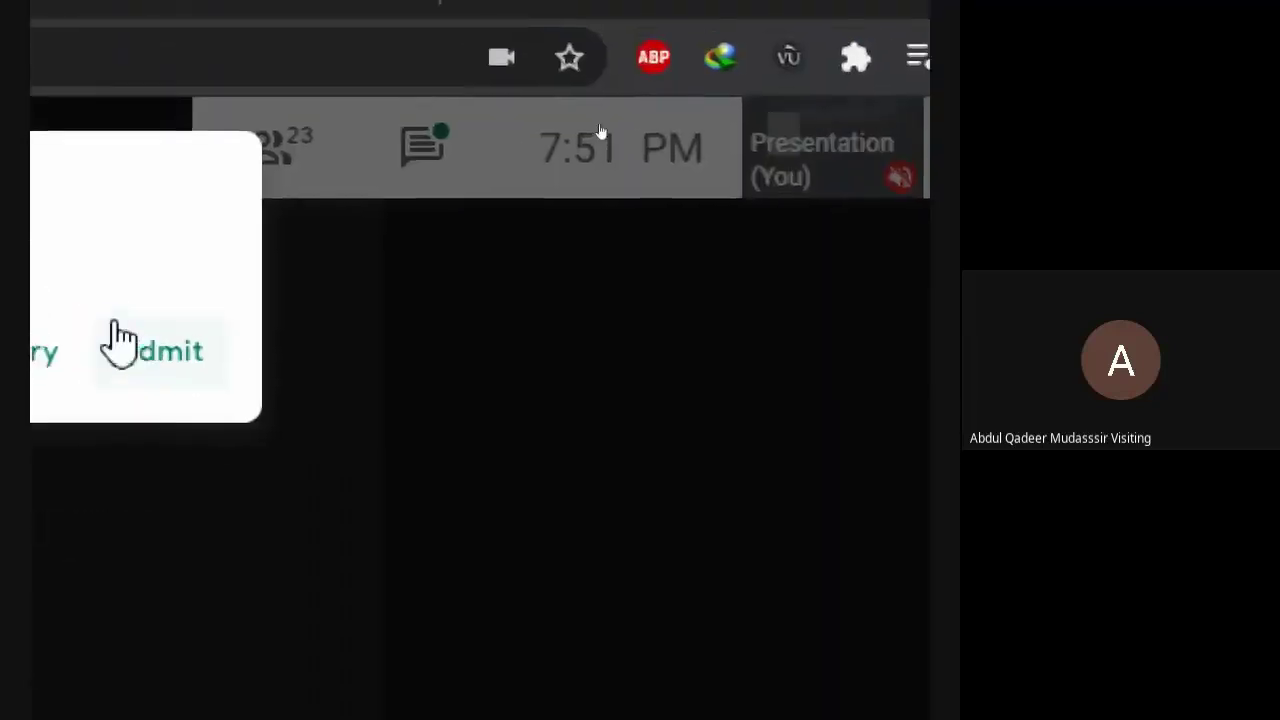
pyautogui.click(115, 340)
pyautogui.hotkey('alt', 'Tab')
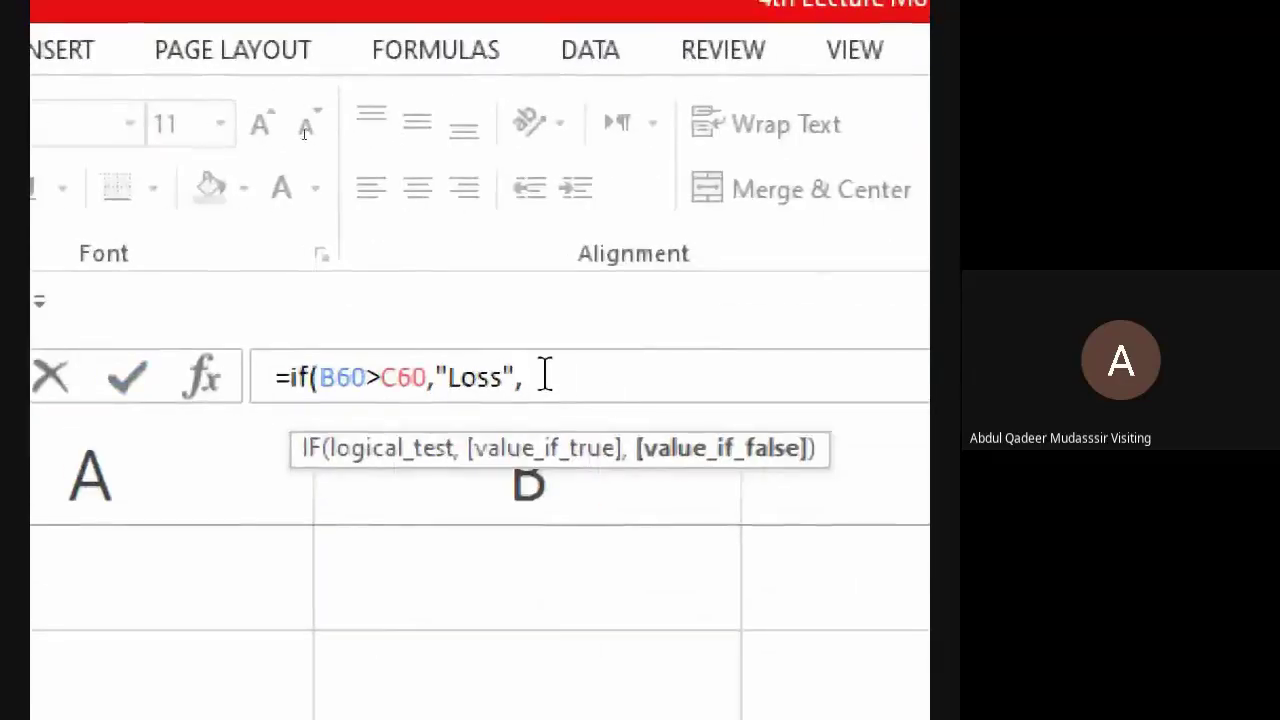
# - After "Loss", add a nested if(b60<c60,"Profit", branch, correcting typos along the way
pyautogui.write('"')
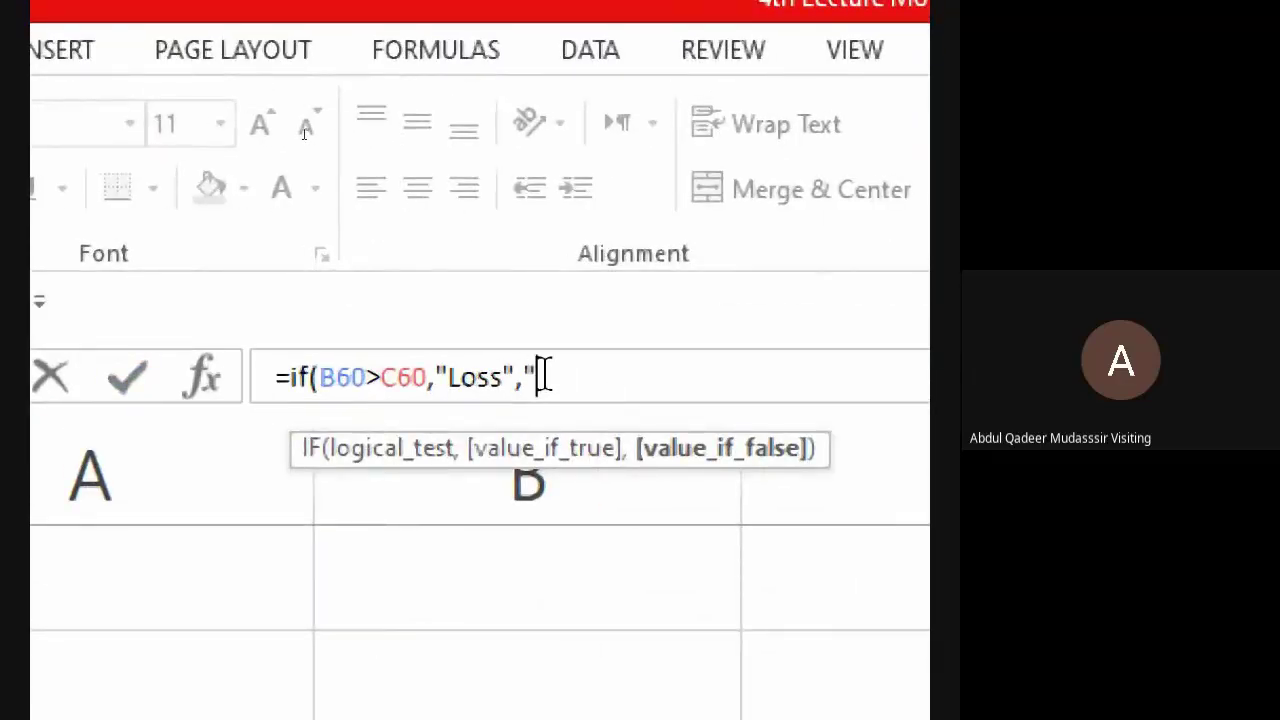
pyautogui.press('BackSpace')
pyautogui.write('if')
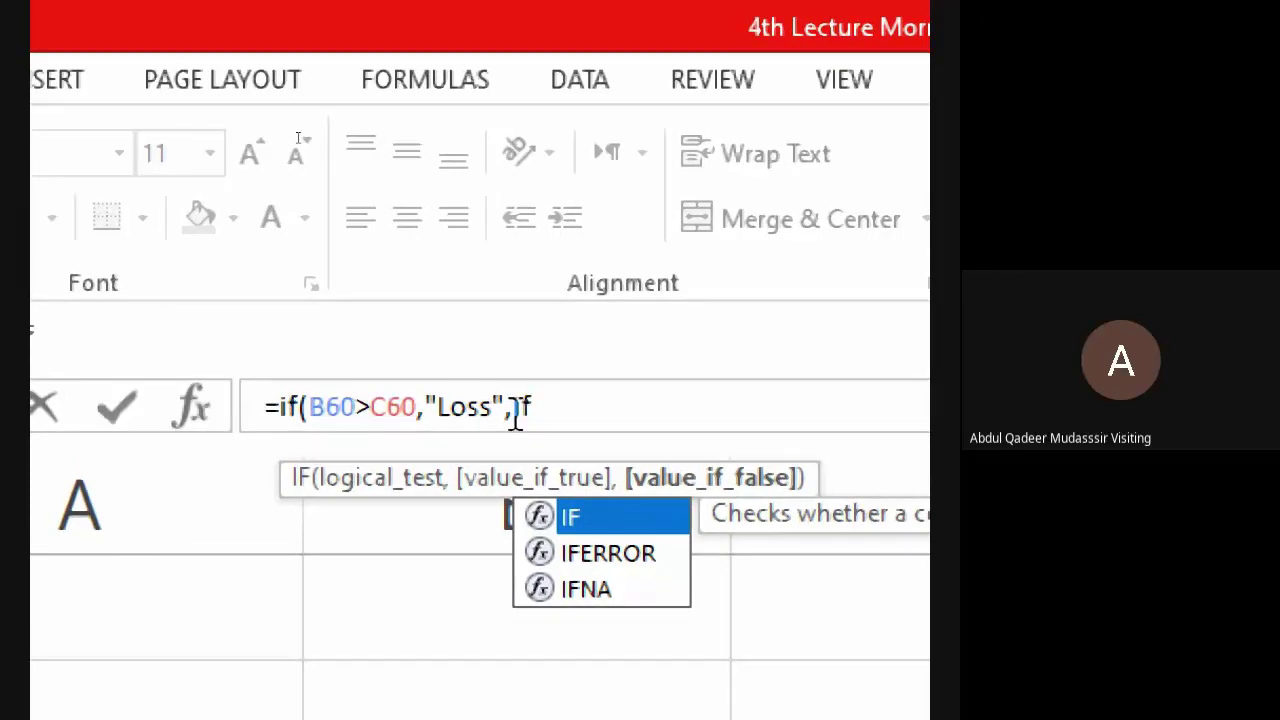
pyautogui.write('(')
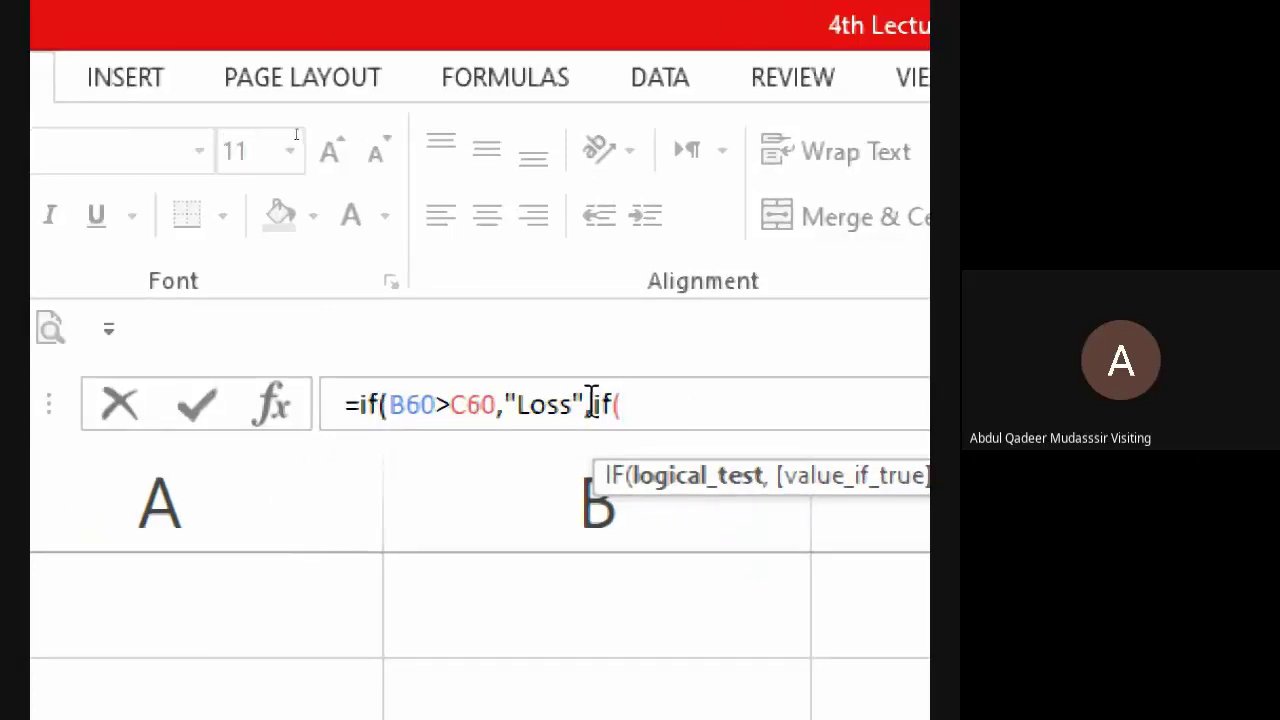
pyautogui.click(610, 443)
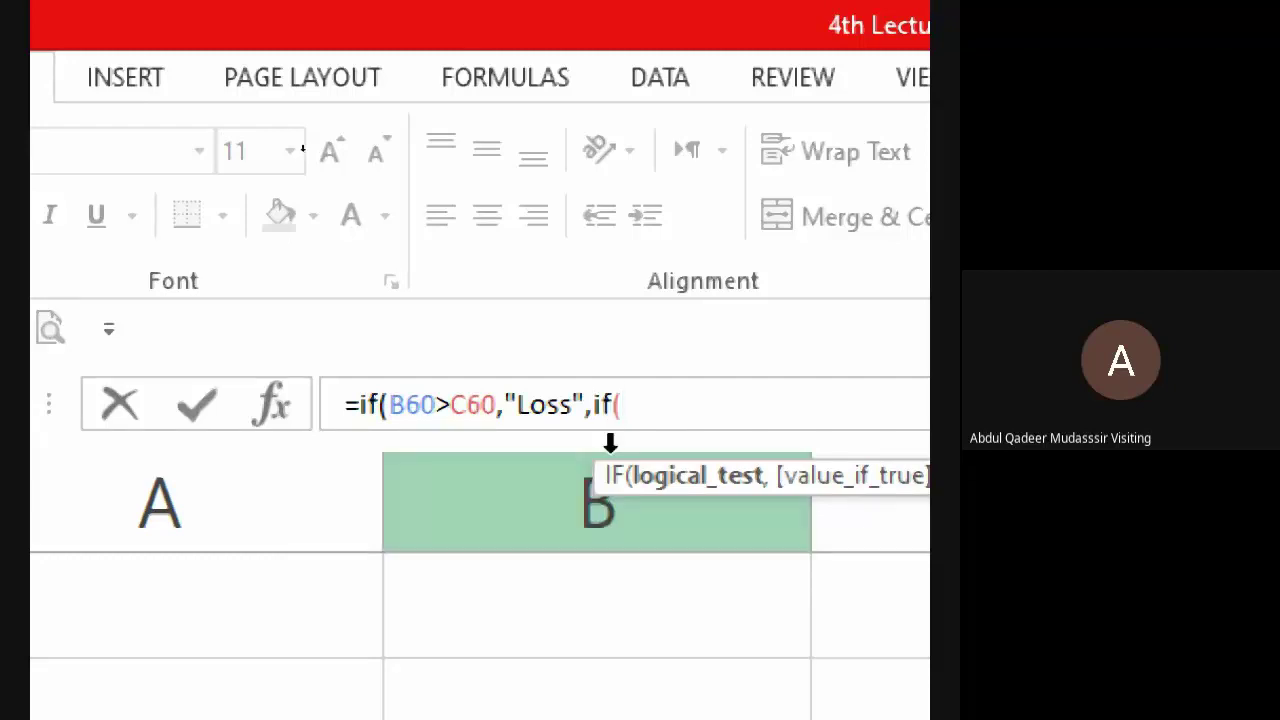
pyautogui.click(645, 408)
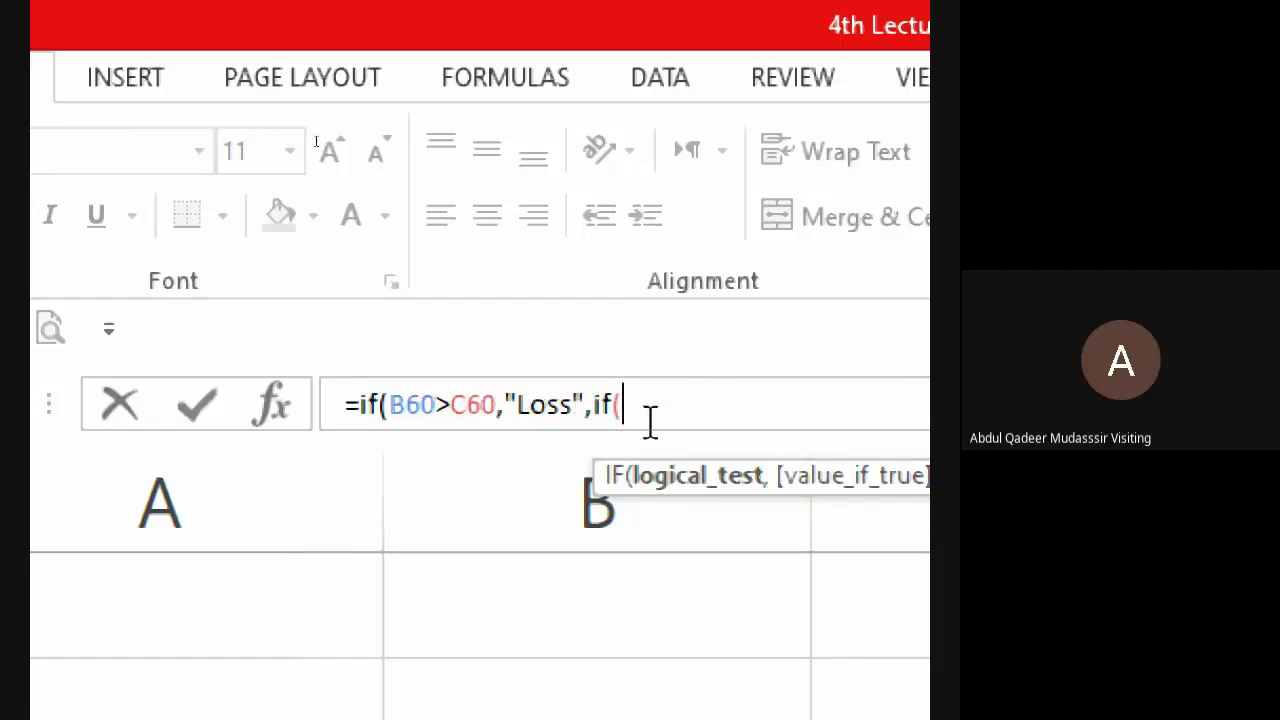
pyautogui.write('b60<M=')
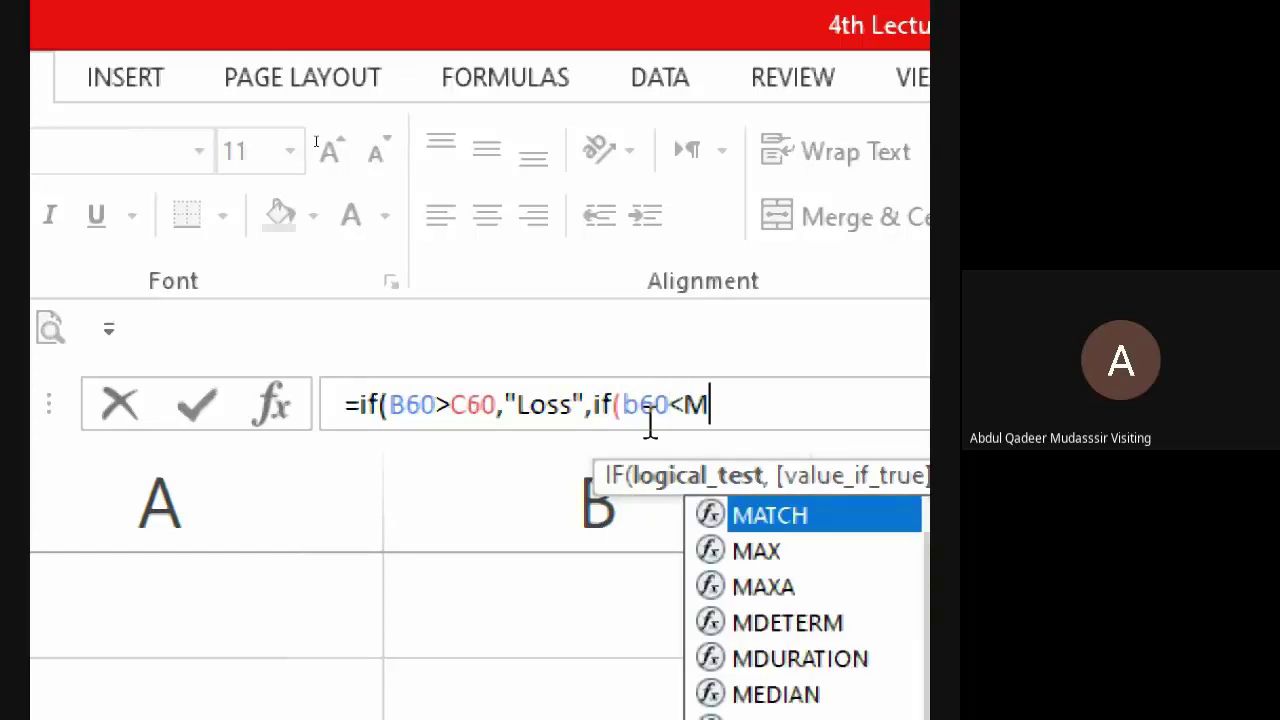
pyautogui.press('BackSpace')
pyautogui.press('BackSpace')
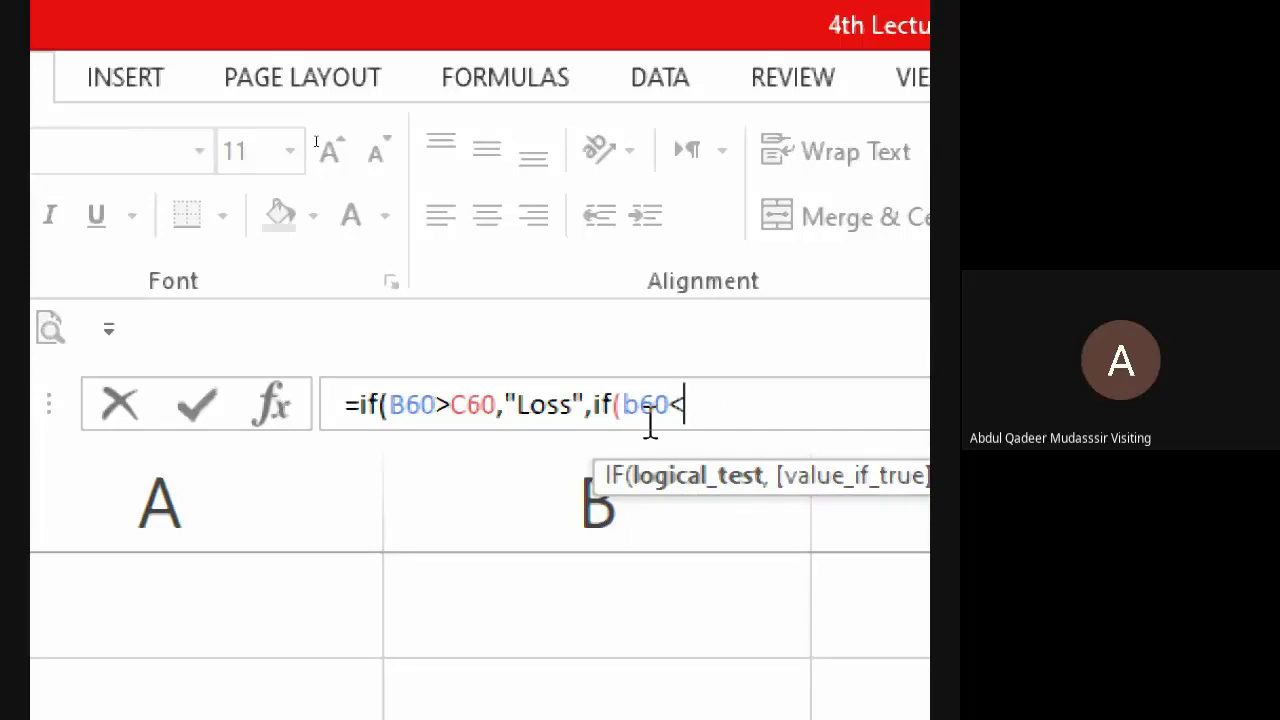
pyautogui.write('c60')
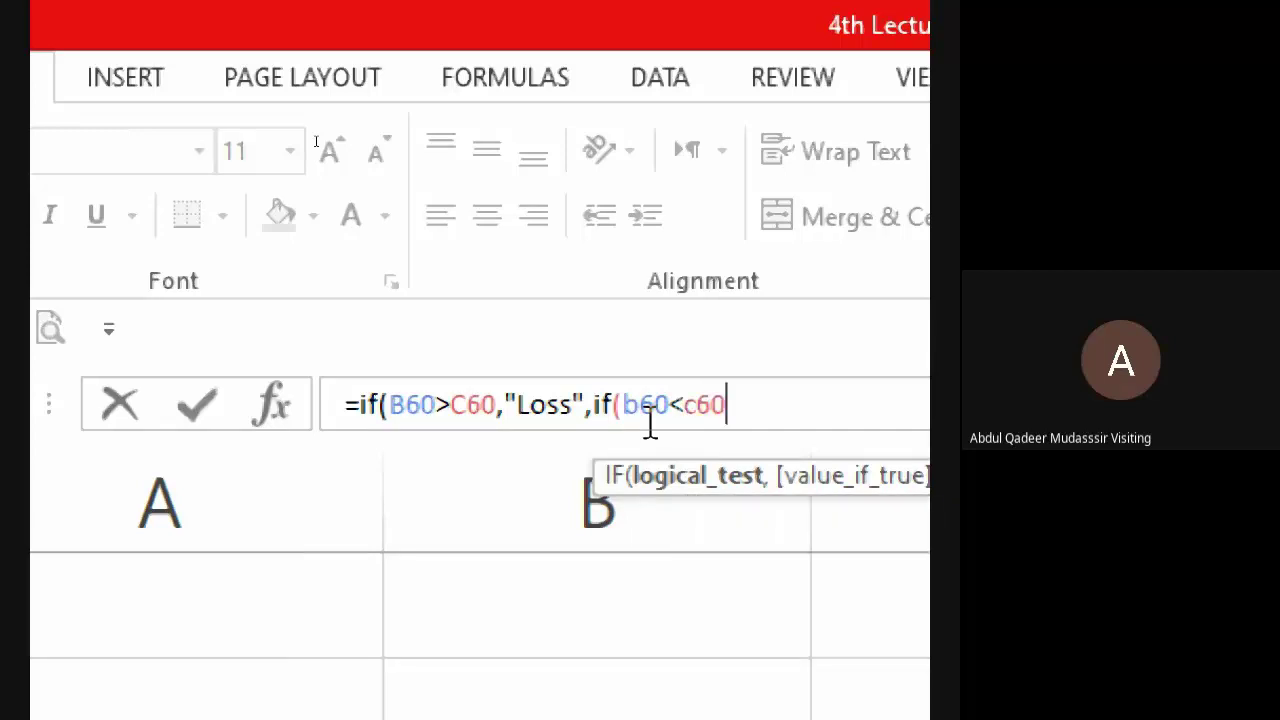
pyautogui.write(',')
pyautogui.write('"Profi')
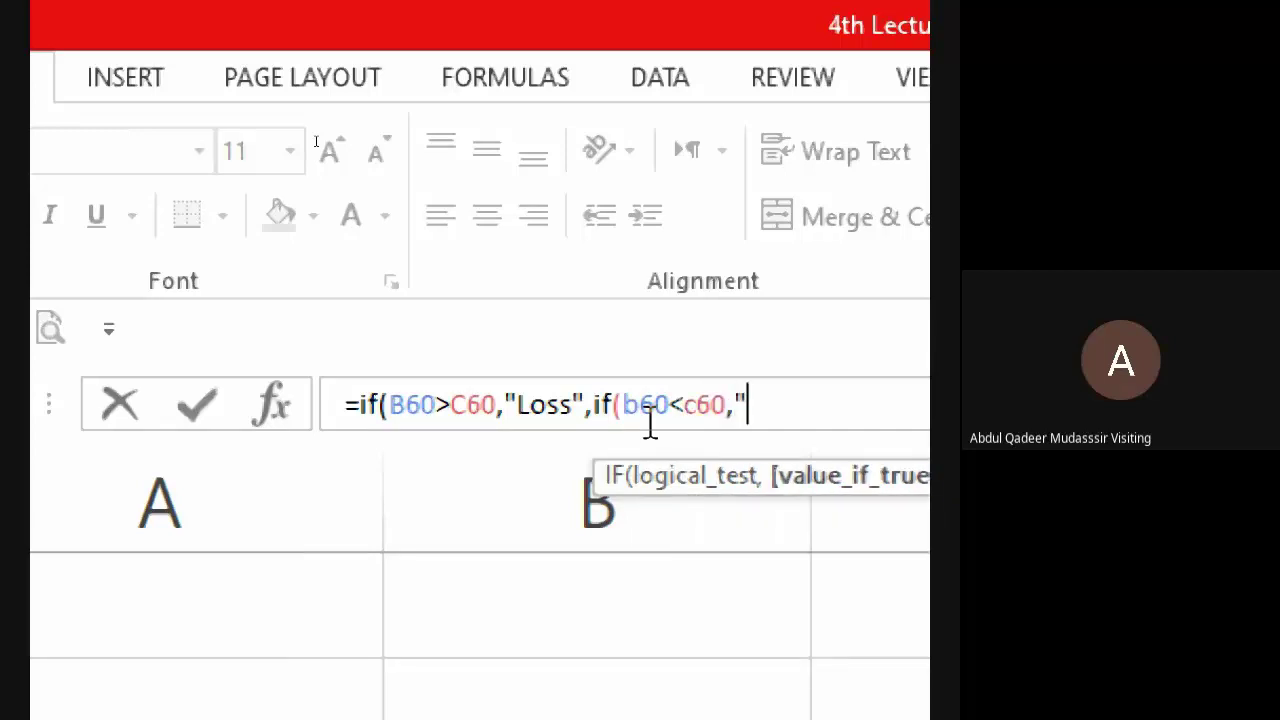
pyautogui.write('t')
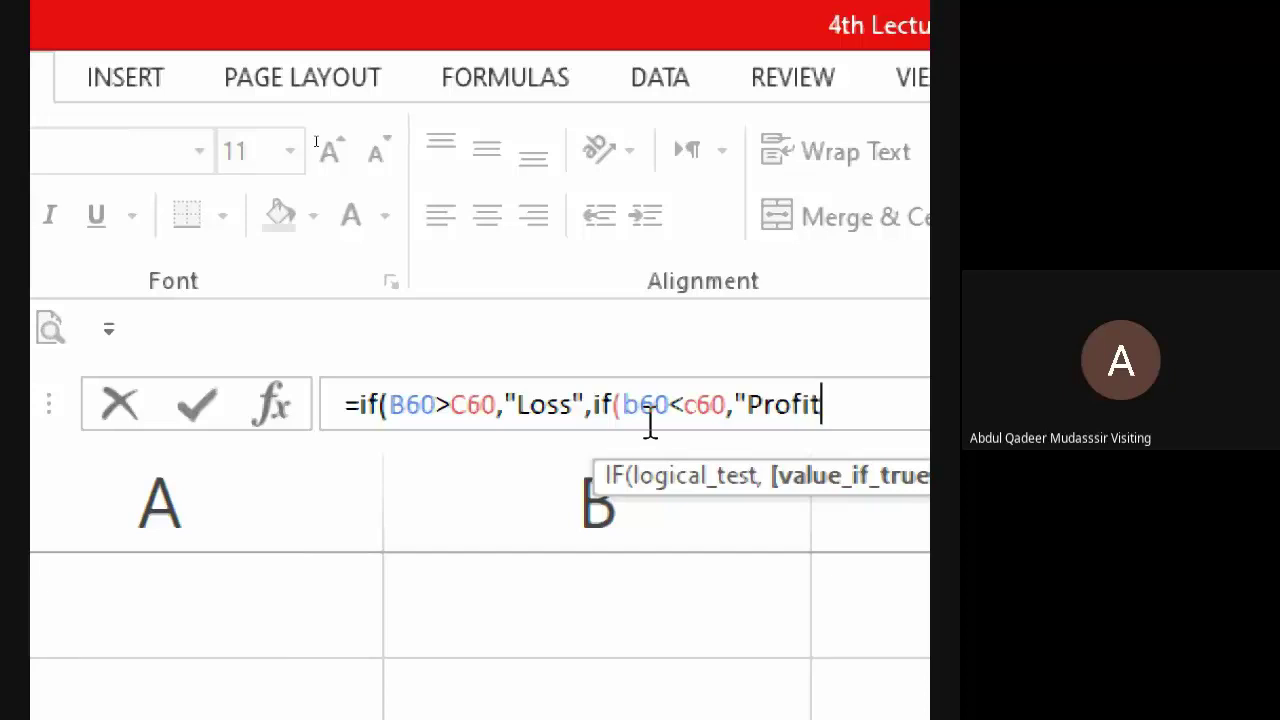
pyautogui.write('",')
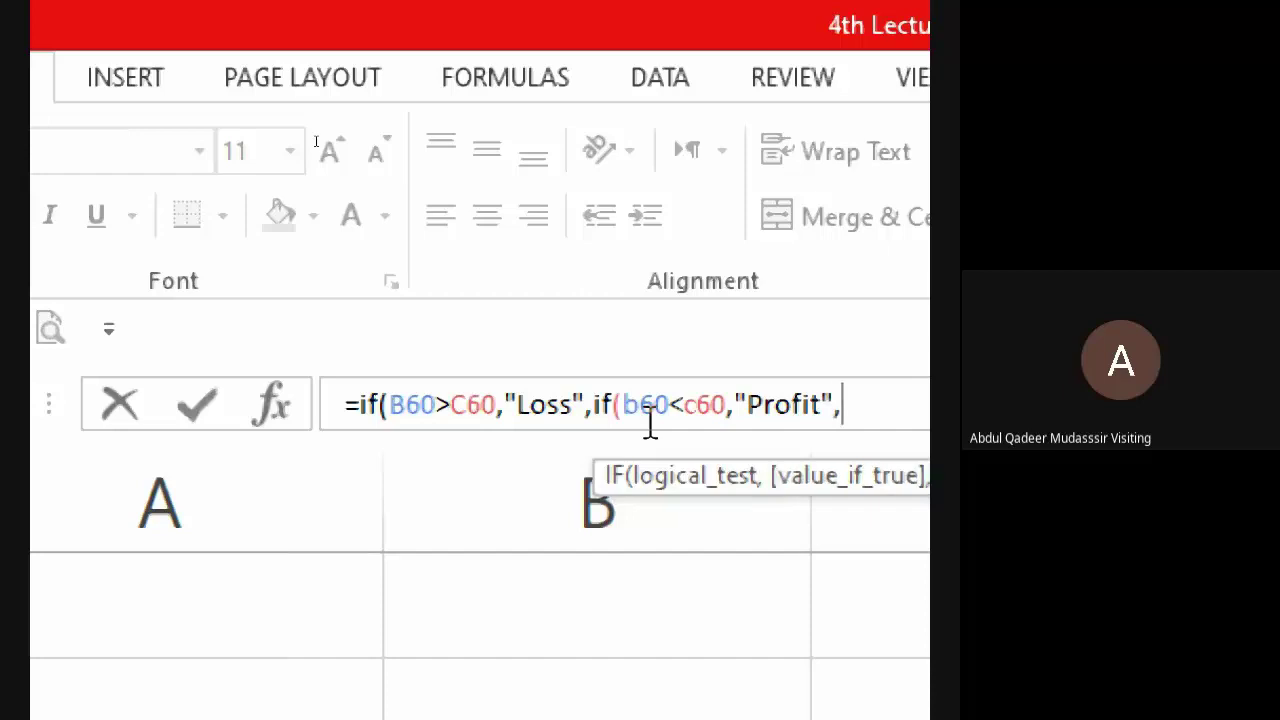
pyautogui.write('"No Pro')
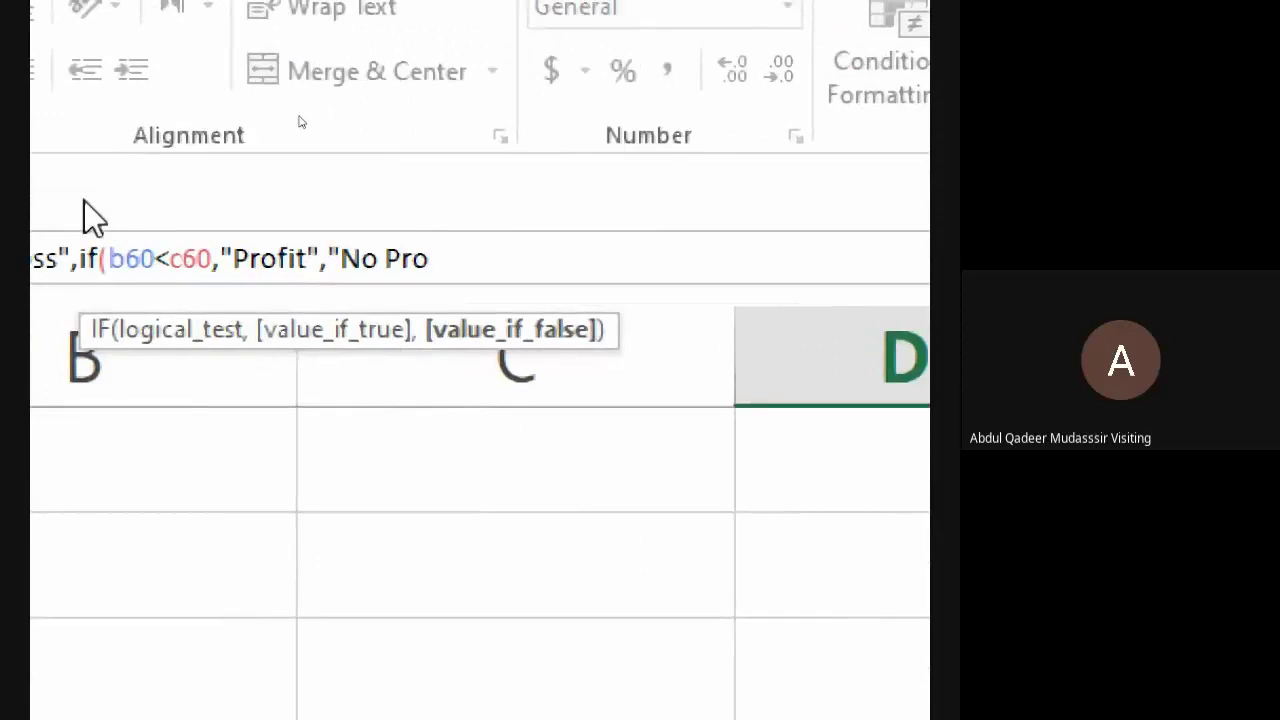
# - Complete the fallback text "No Profit No Loss" and verify both closing brackets match
pyautogui.write('fit No ')
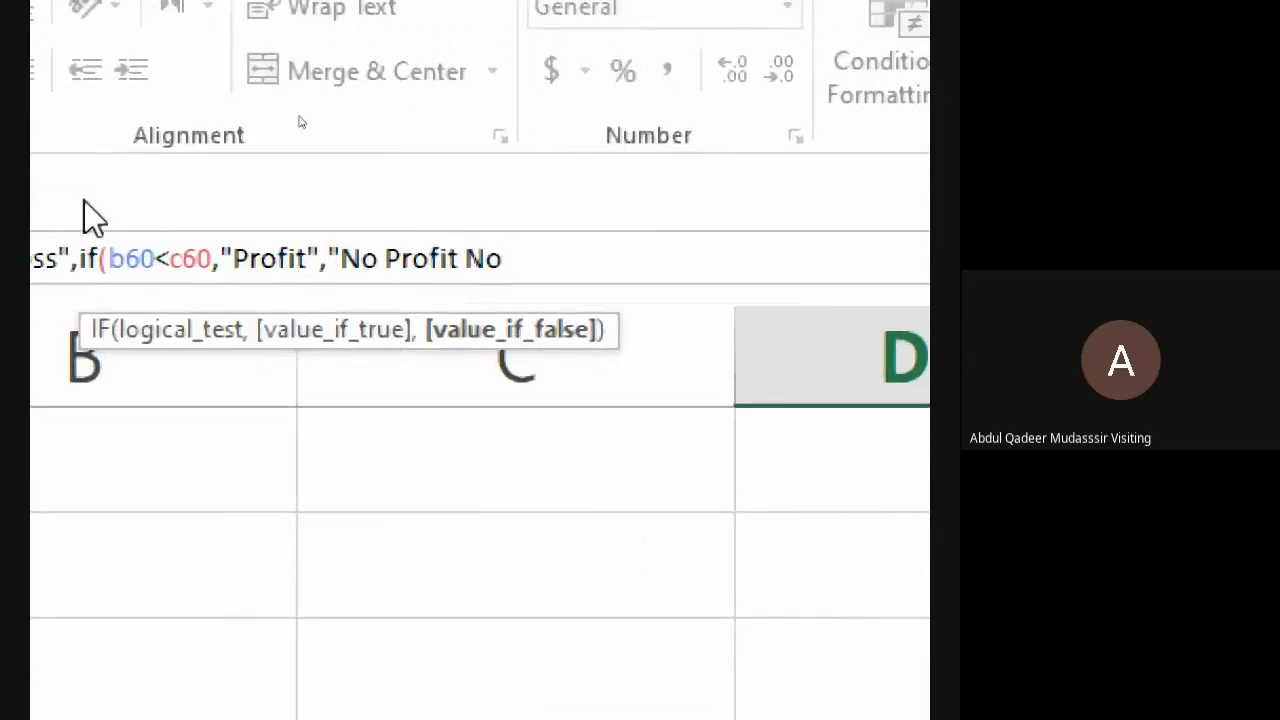
pyautogui.write('Loss")')
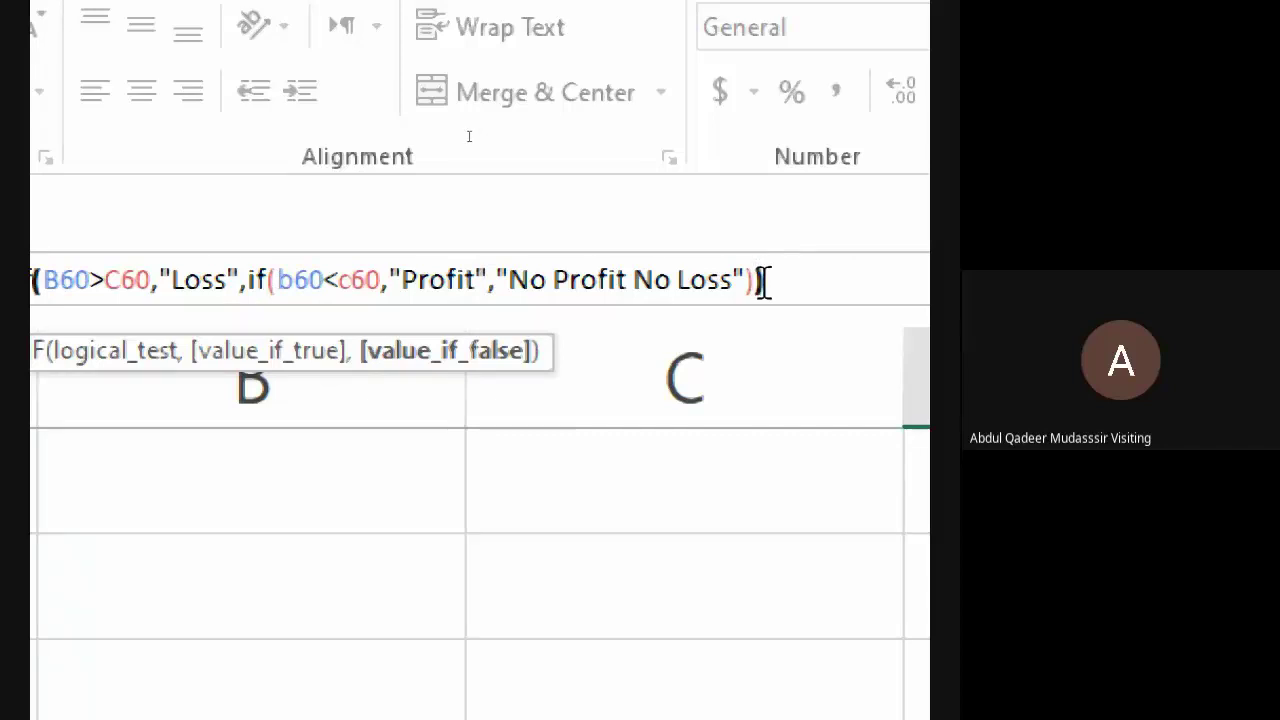
pyautogui.click(763, 281)
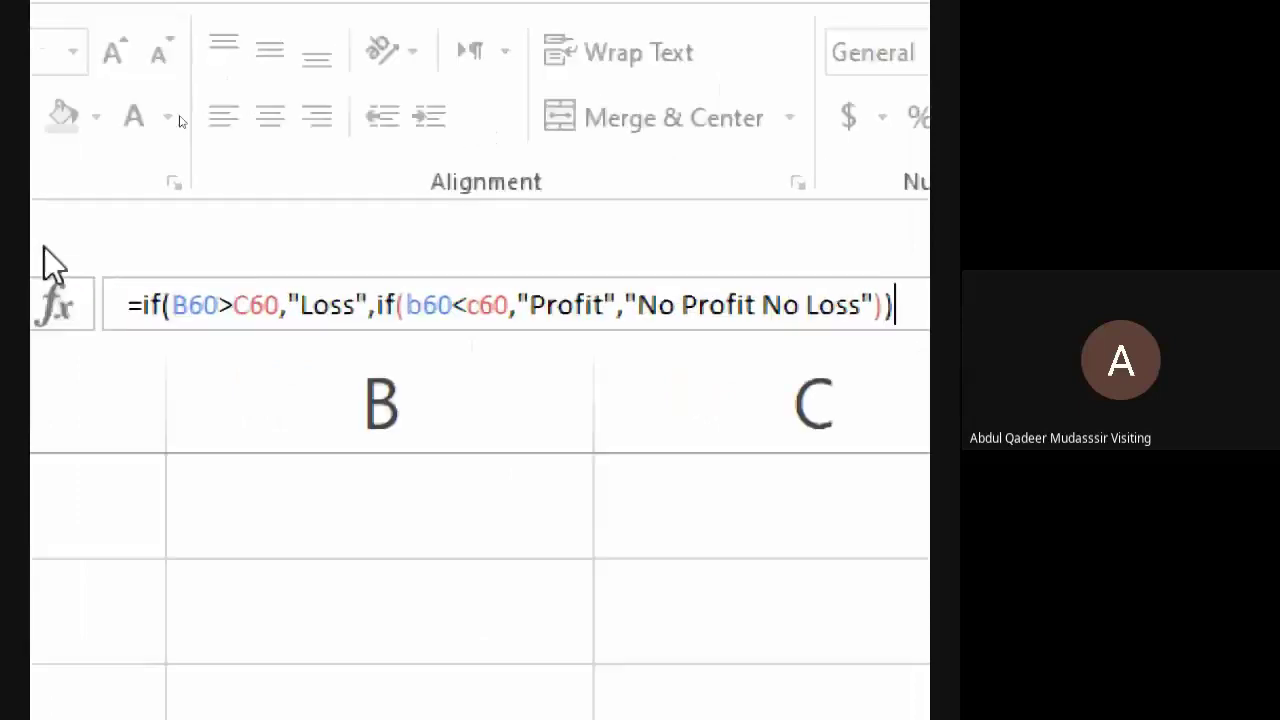
pyautogui.moveTo(790, 288); pyautogui.dragTo(840, 290)
pyautogui.click(836, 292)
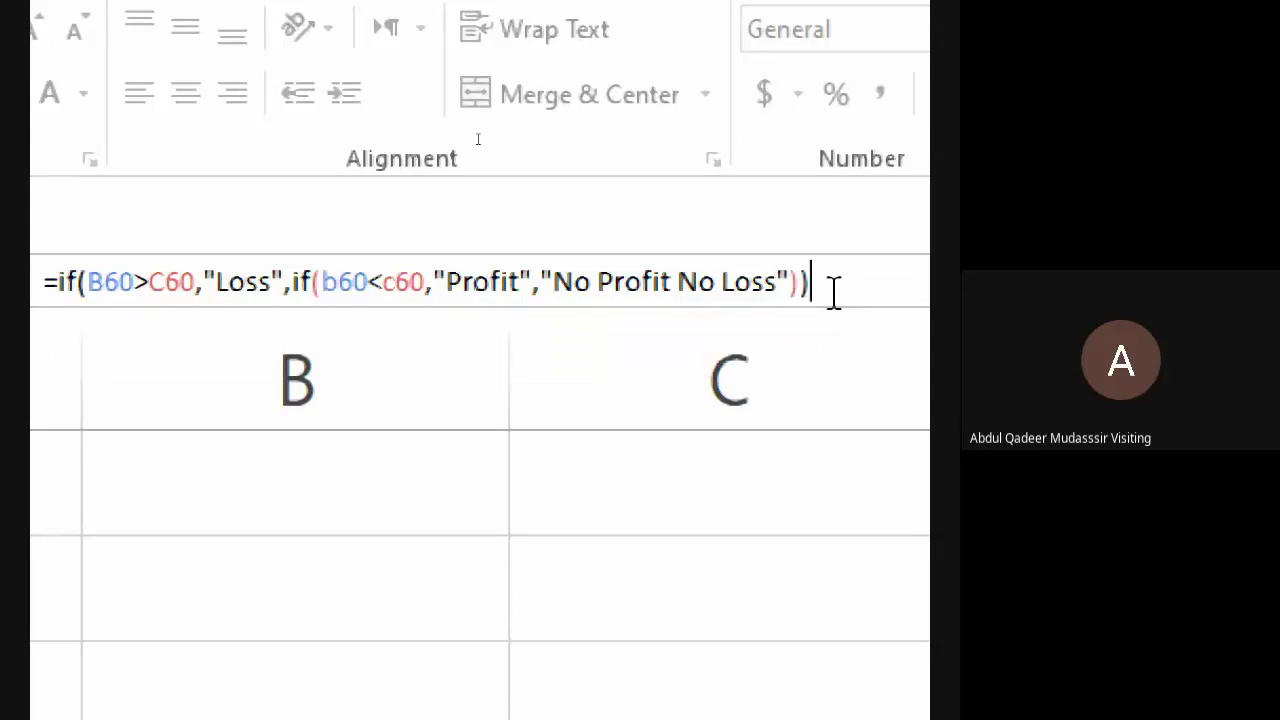
# - Enter the nested IF so D60 shows No Profit No Loss, and reset magnification to normal
pyautogui.press('Return')
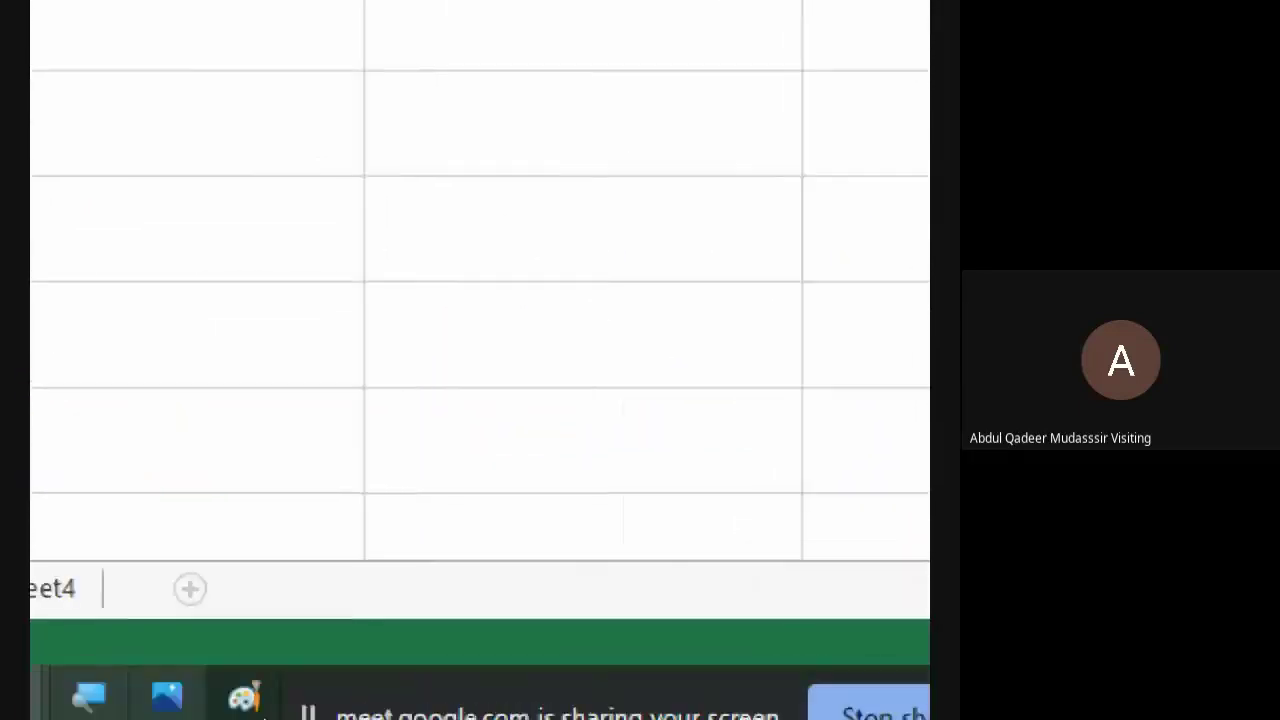
pyautogui.click(346, 692)
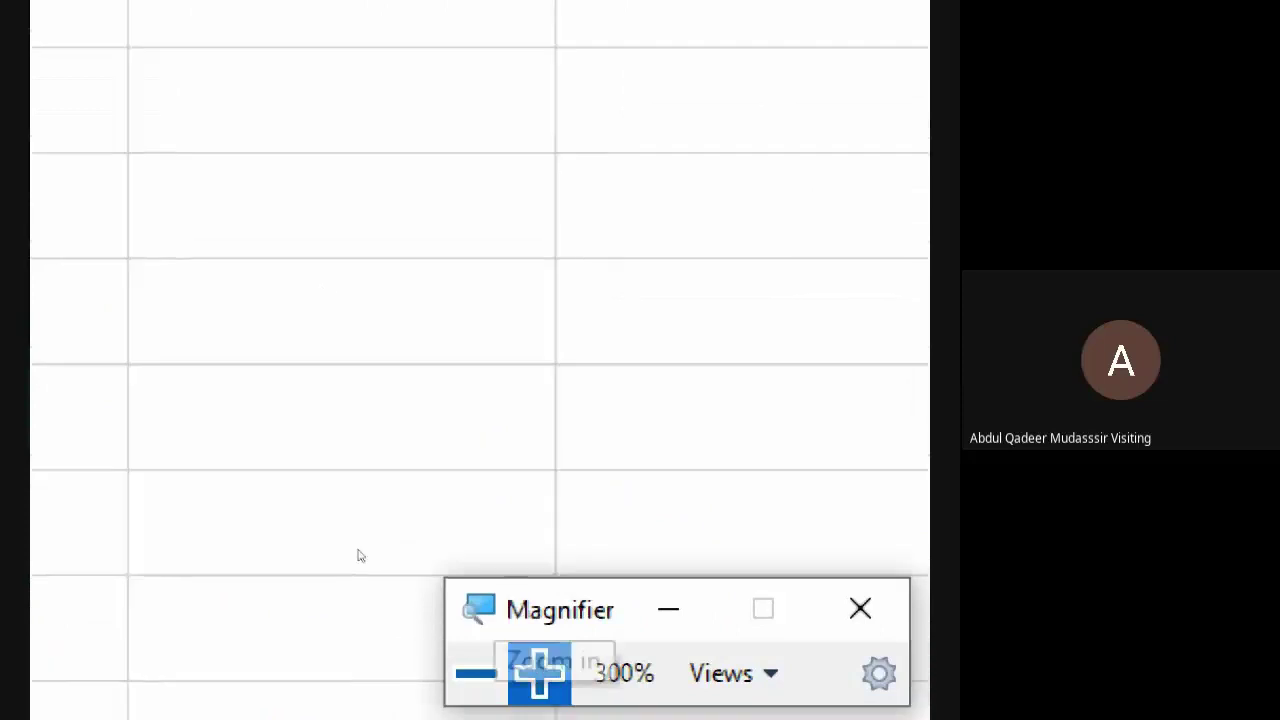
pyautogui.click(476, 668)
pyautogui.click(476, 668)
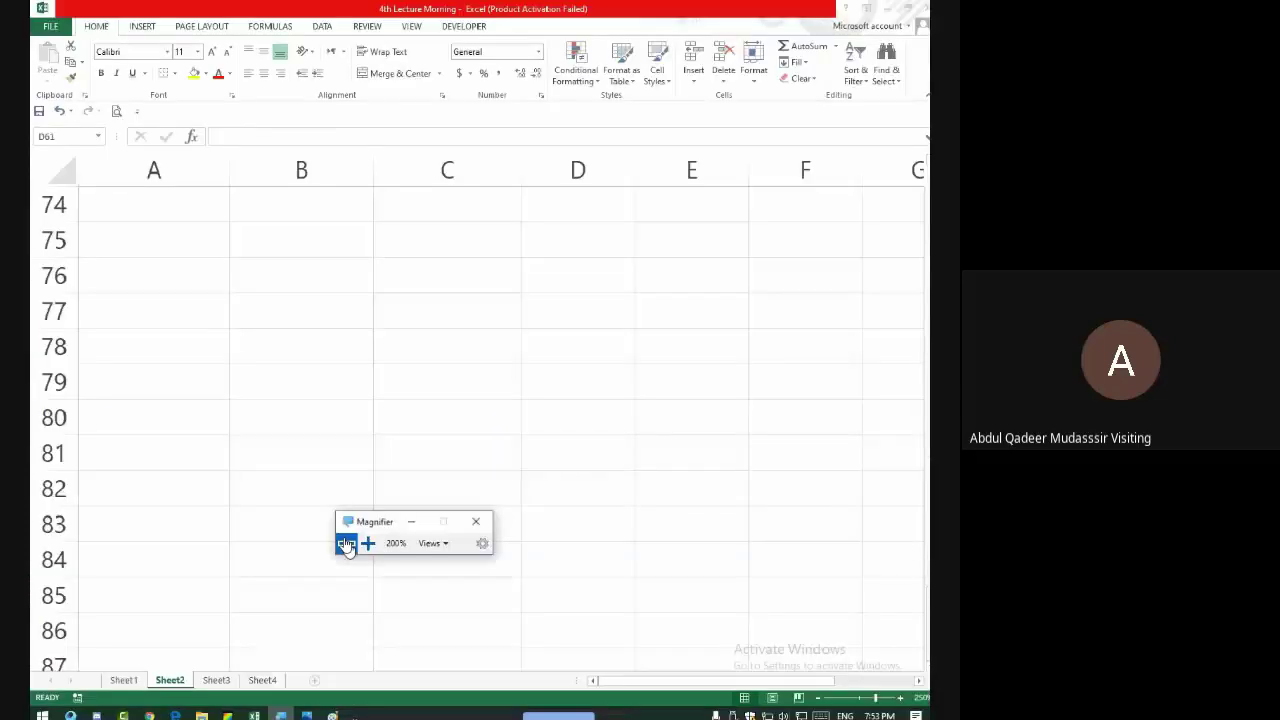
pyautogui.scroll(8, 474, 331)
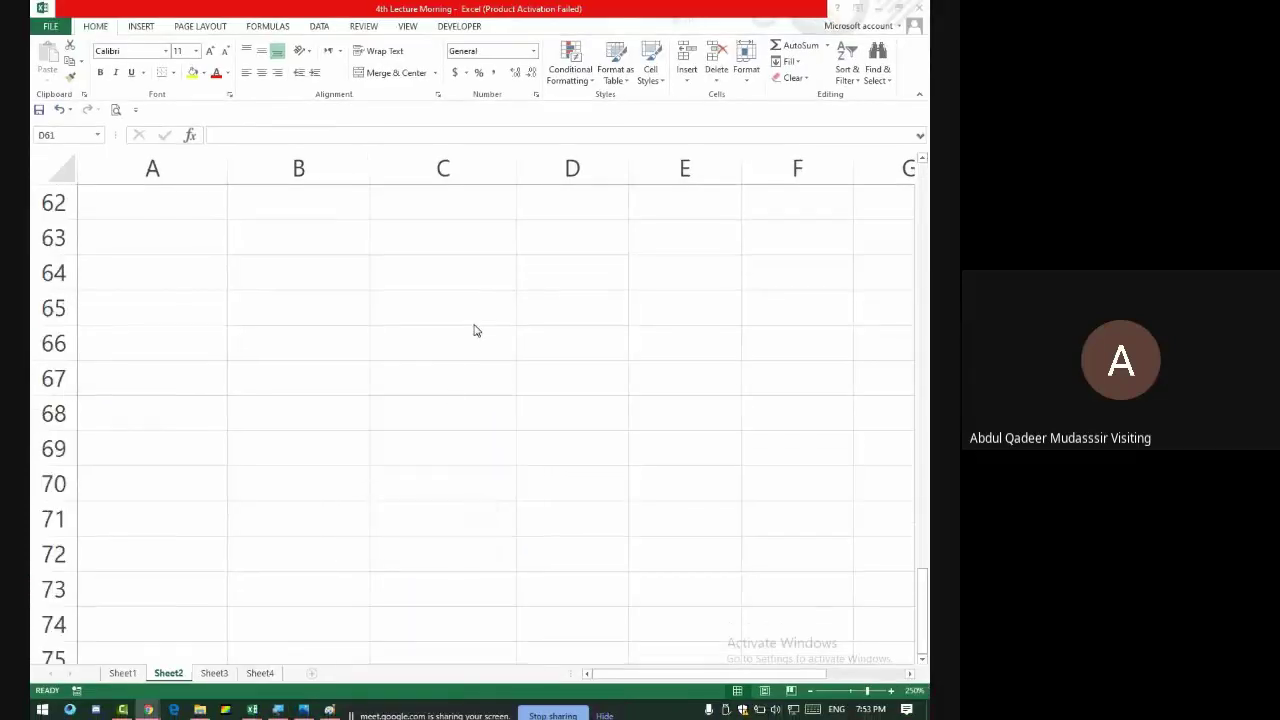
pyautogui.scroll(-2, 408, 449)
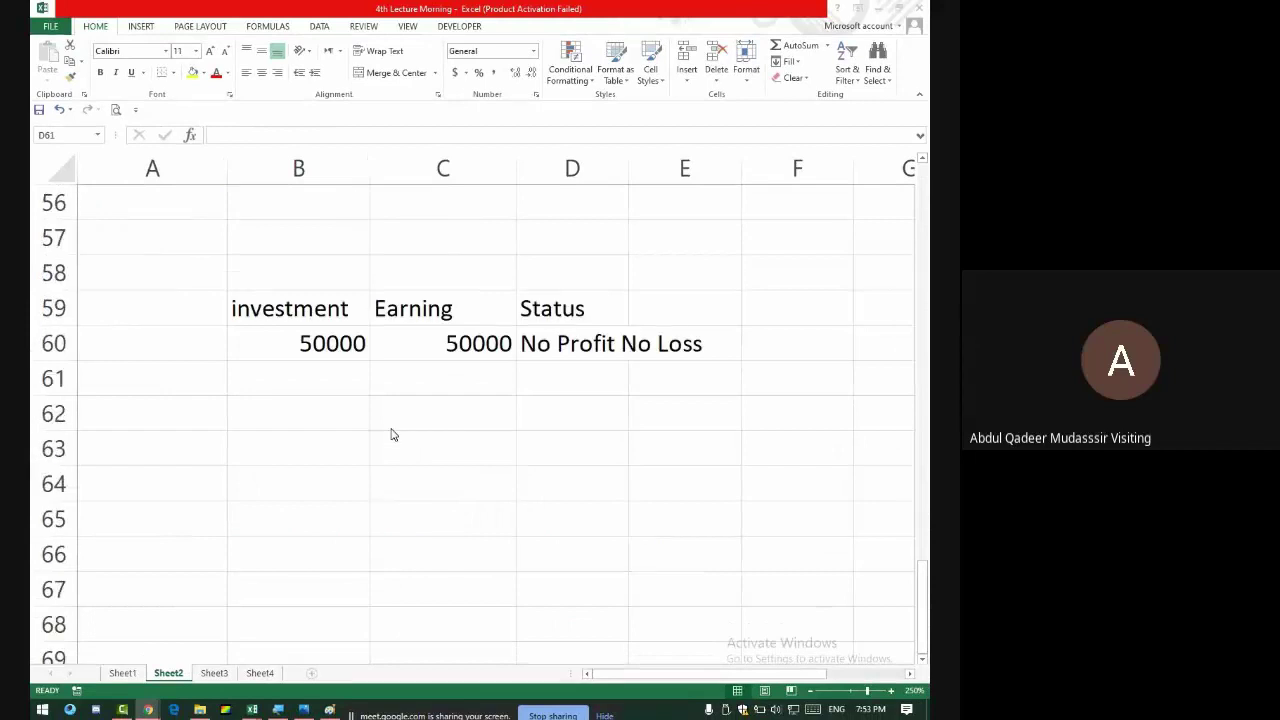
# - Clear the investment amount in B60 to enter a new value
pyautogui.click(331, 330)
pyautogui.doubleClick(331, 330)
pyautogui.press('BackSpace')
pyautogui.press('BackSpace')
pyautogui.press('BackSpace')
pyautogui.press('BackSpace')
pyautogui.press('BackSpace')
pyautogui.write('49000')
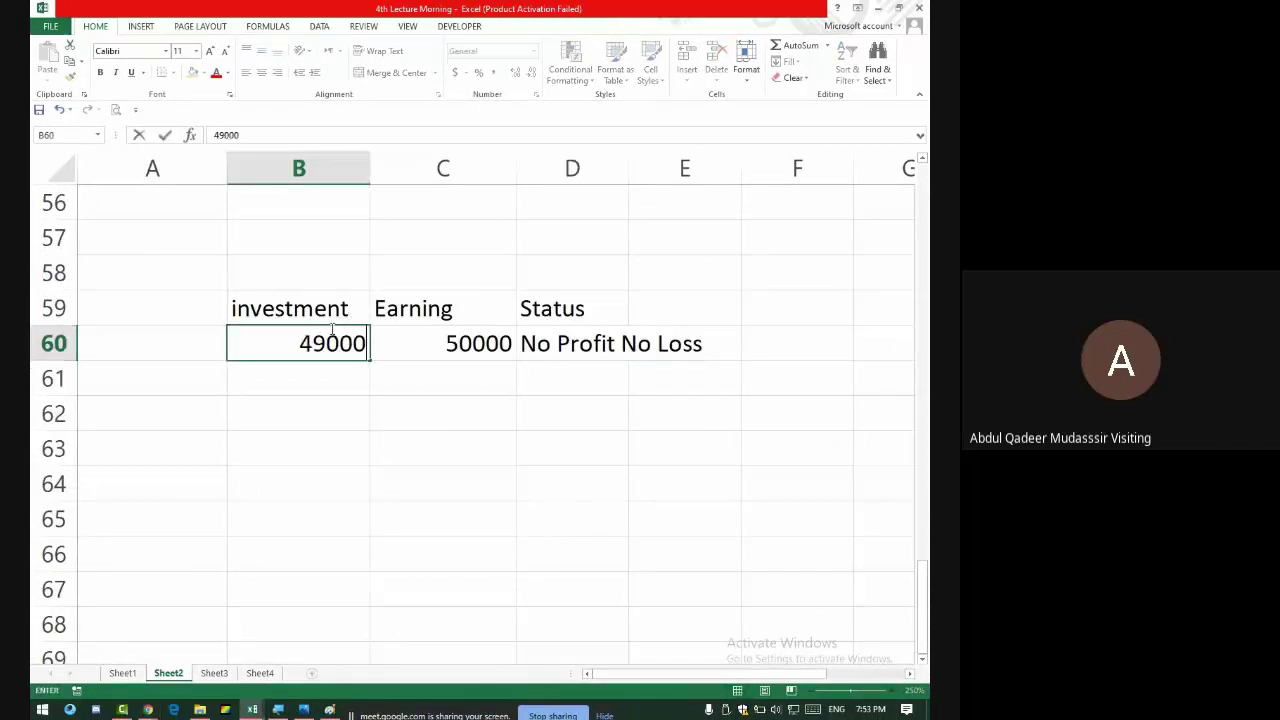
pyautogui.press('Return')
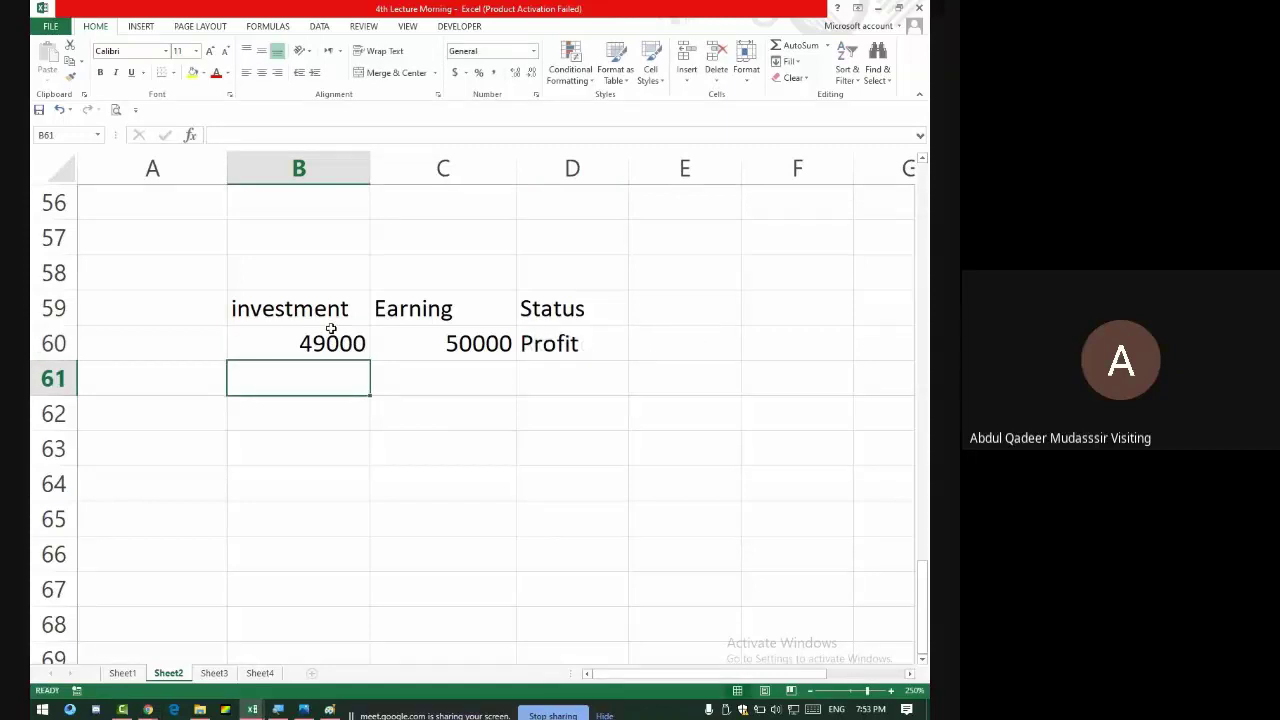
pyautogui.click(331, 329)
pyautogui.write('511')
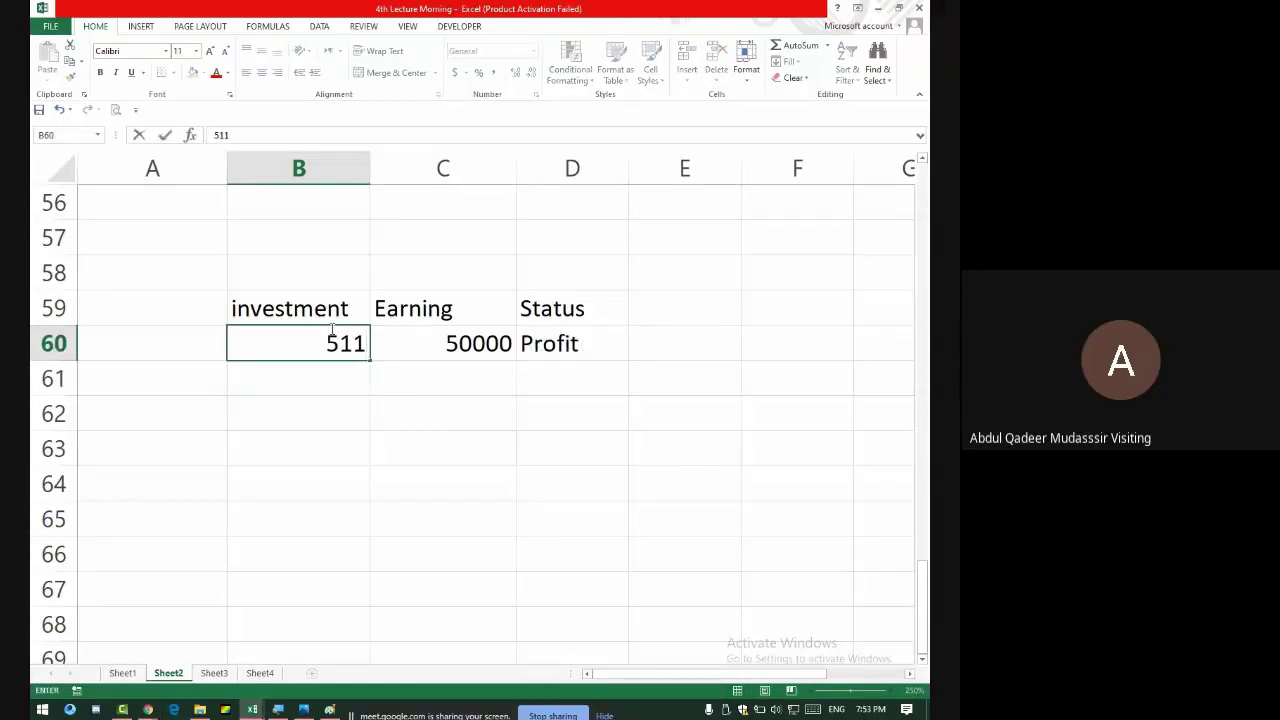
pyautogui.press('BackSpace')
pyautogui.write('000')
pyautogui.press('Return')
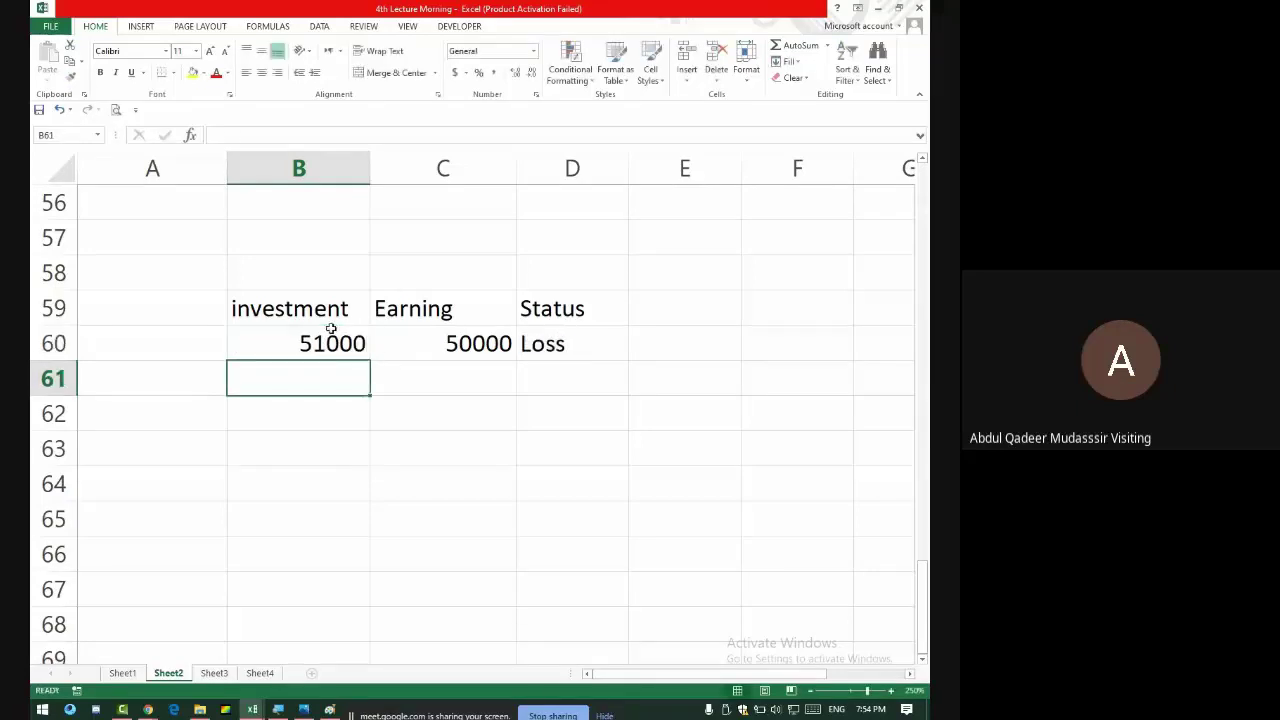
pyautogui.click(331, 329)
pyautogui.write('50000')
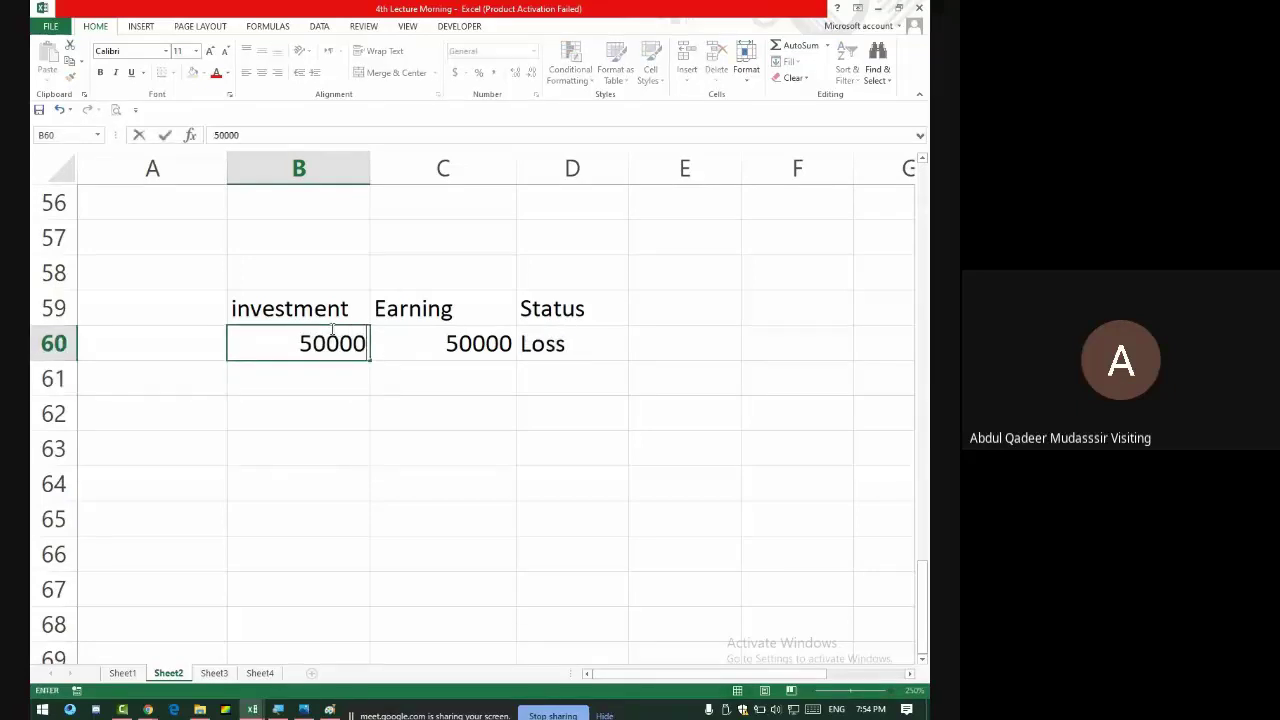
pyautogui.press('Return')
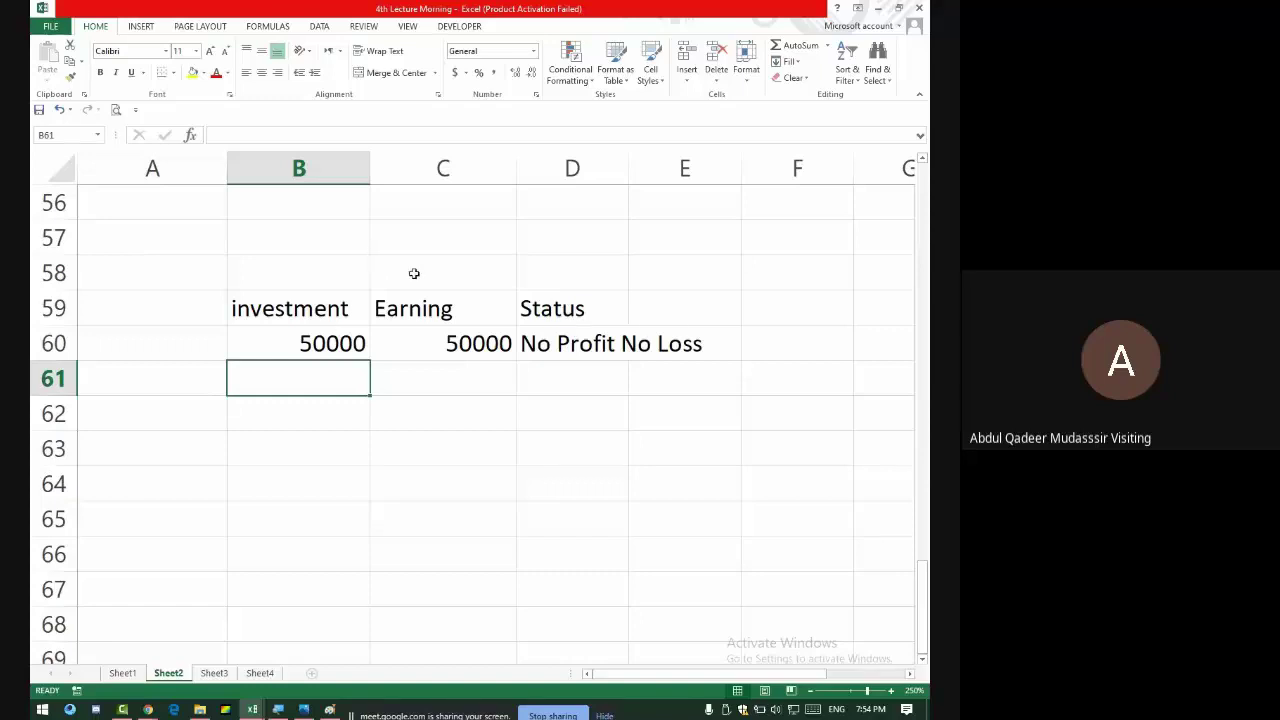
pyautogui.scroll(-5, 425, 330)
pyautogui.scroll(11, 425, 330)
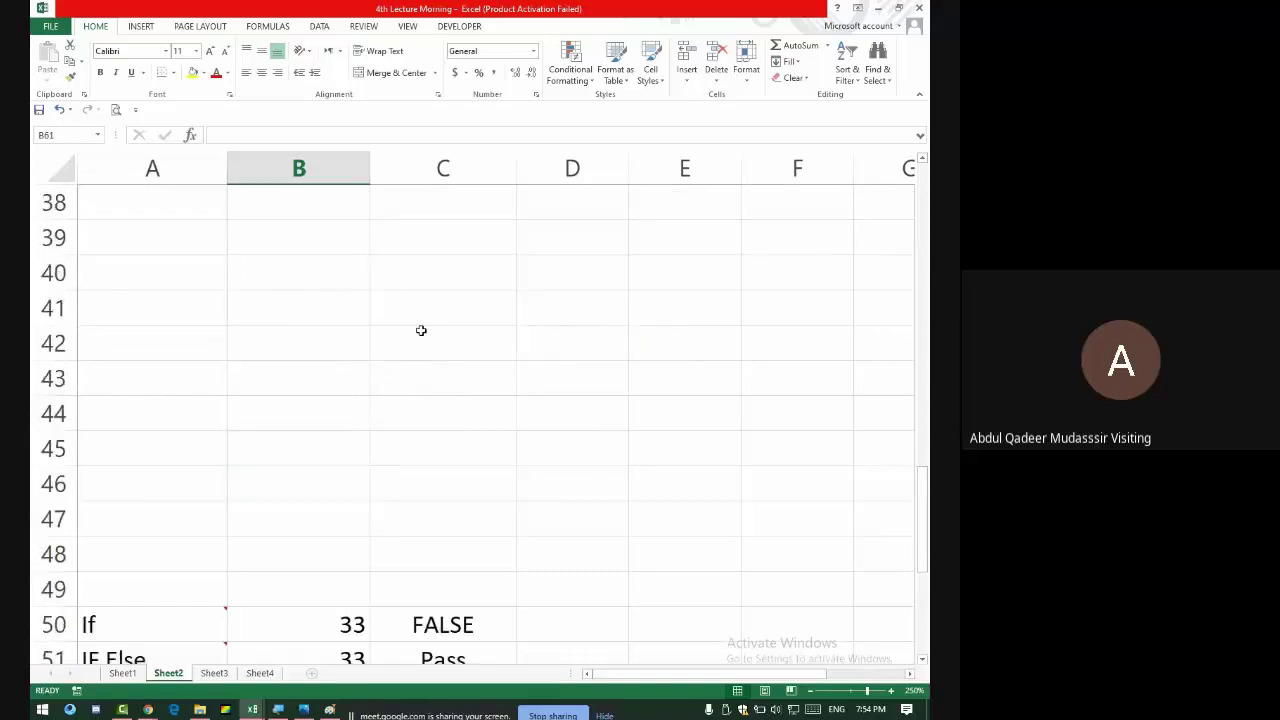
pyautogui.scroll(-2, 421, 330)
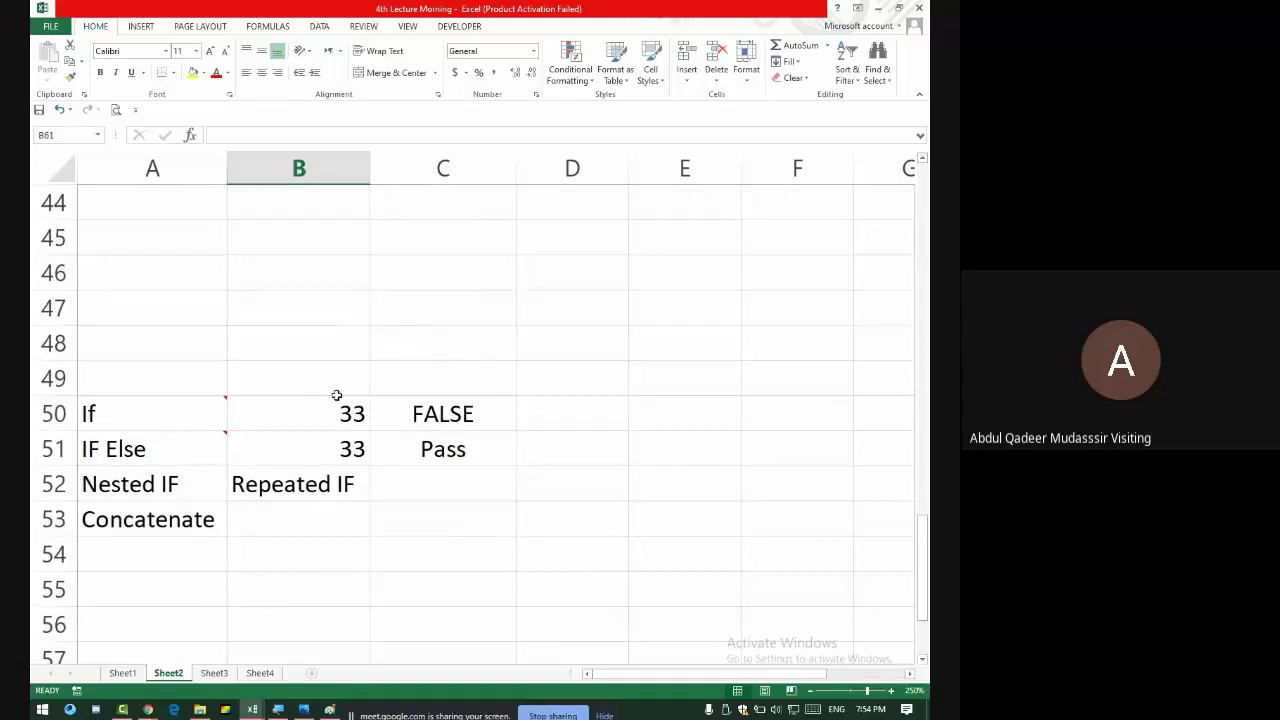
pyautogui.click(183, 415)
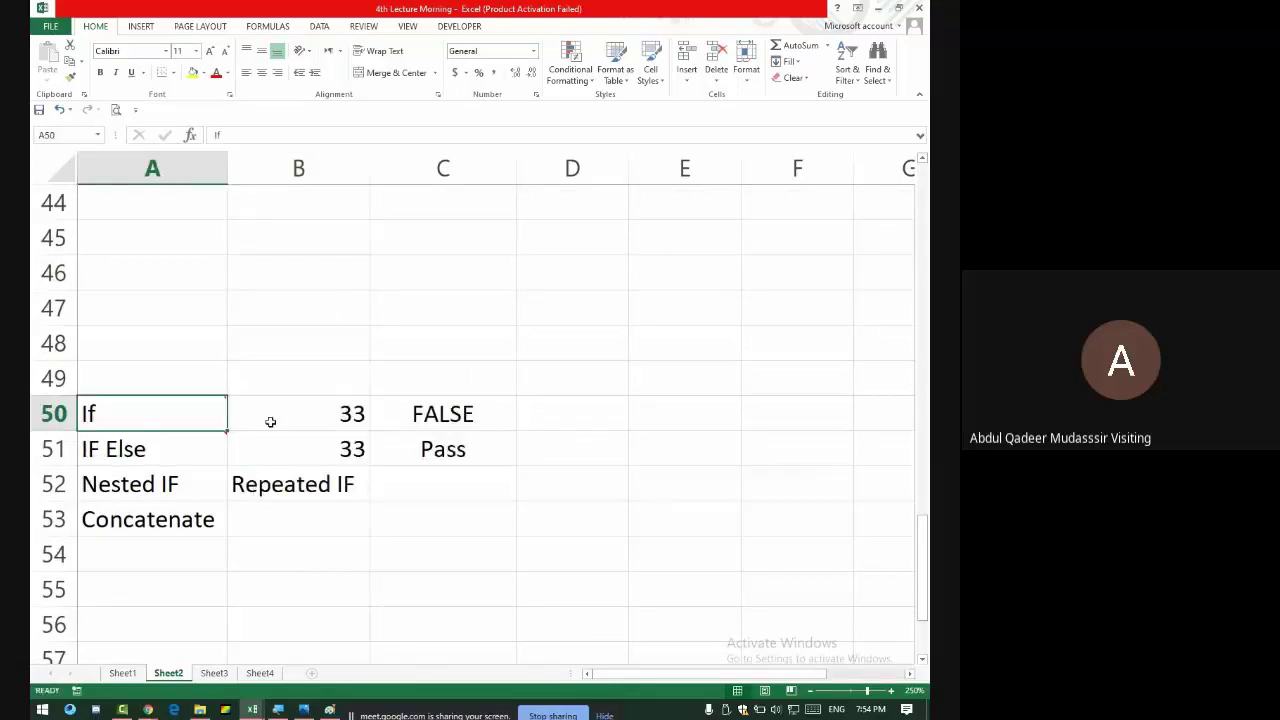
pyautogui.moveTo(211, 447)
pyautogui.scroll(-7, 305, 390)
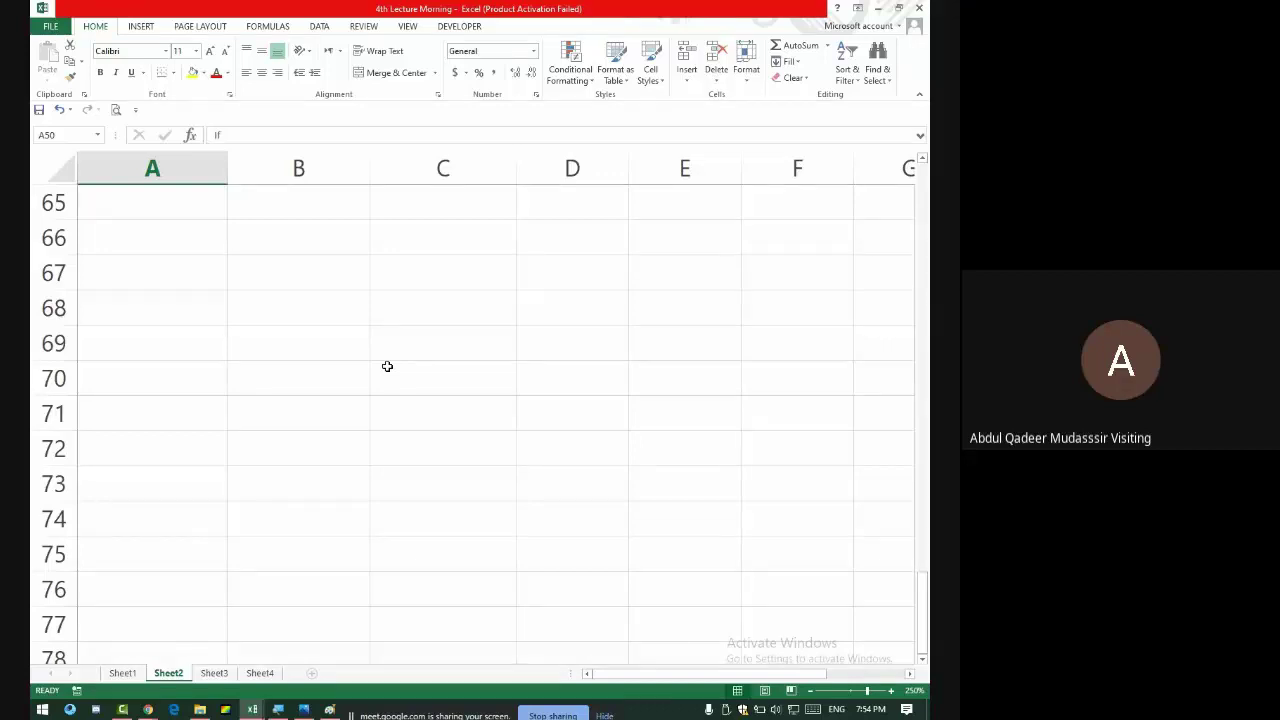
# - Admit one more waiting participant to the Meet call, then close the Magnifier in Excel
pyautogui.hotkey('alt', 'Tab')
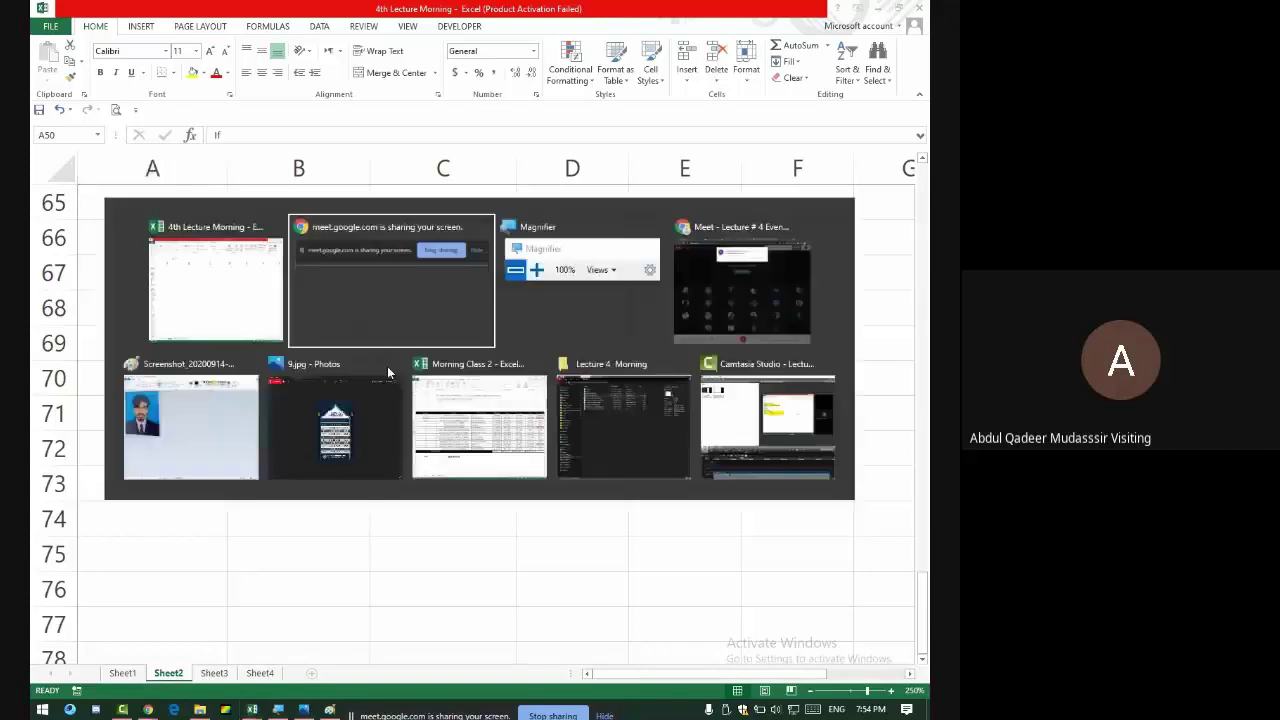
pyautogui.hotkey('alt', 'Tab')
pyautogui.hotkey('alt', 'Tab')
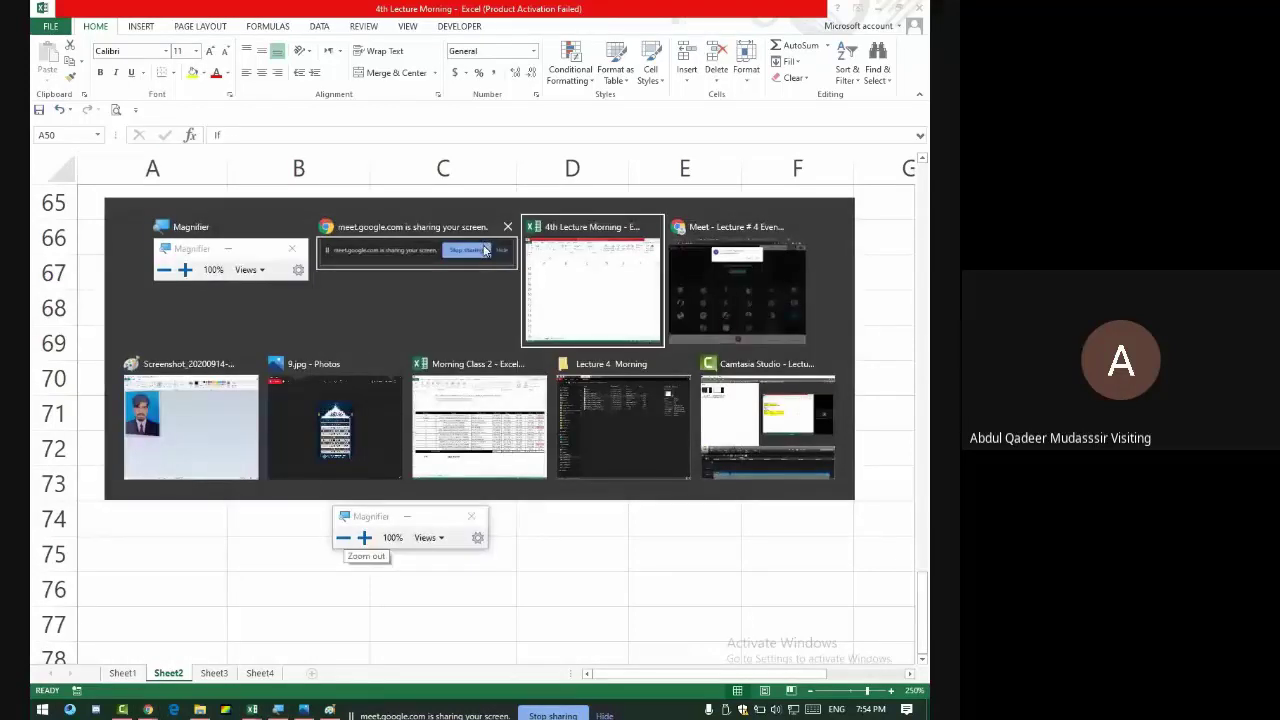
pyautogui.hotkey('alt', 'Tab')
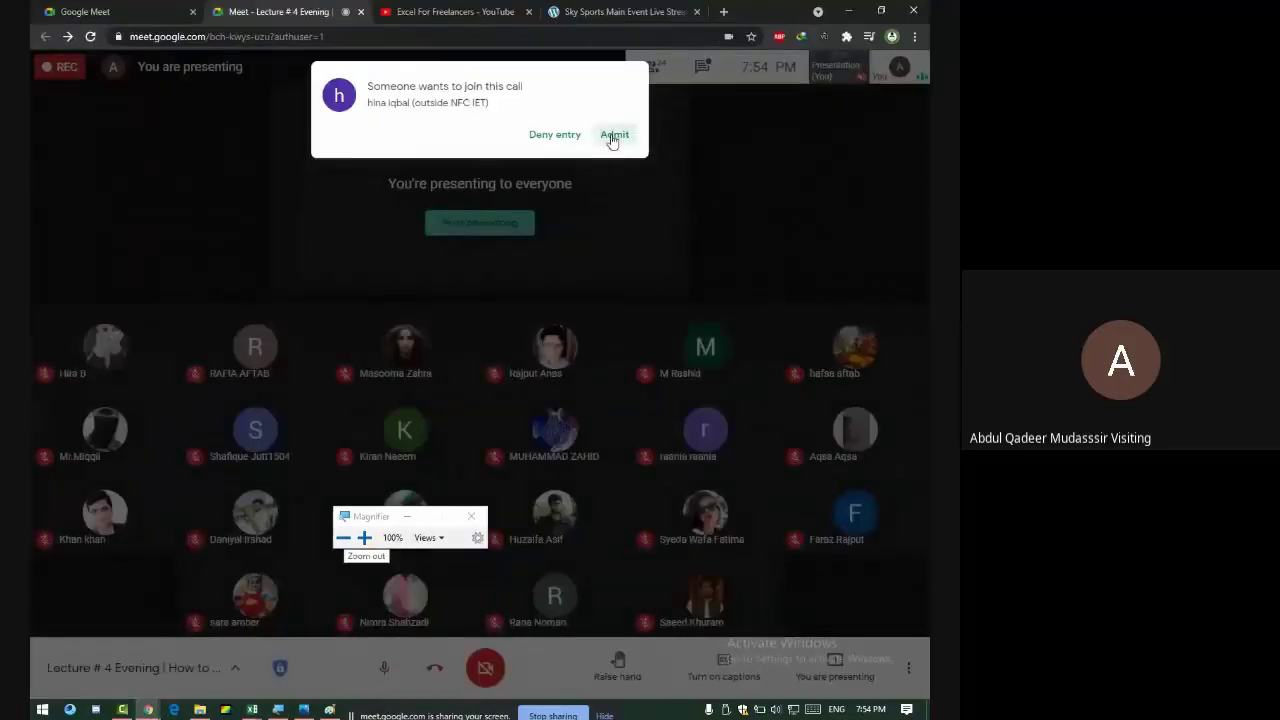
pyautogui.click(613, 136)
pyautogui.hotkey('alt', 'Tab')
pyautogui.hotkey('alt', 'Tab')
pyautogui.hotkey('alt', 'Tab')
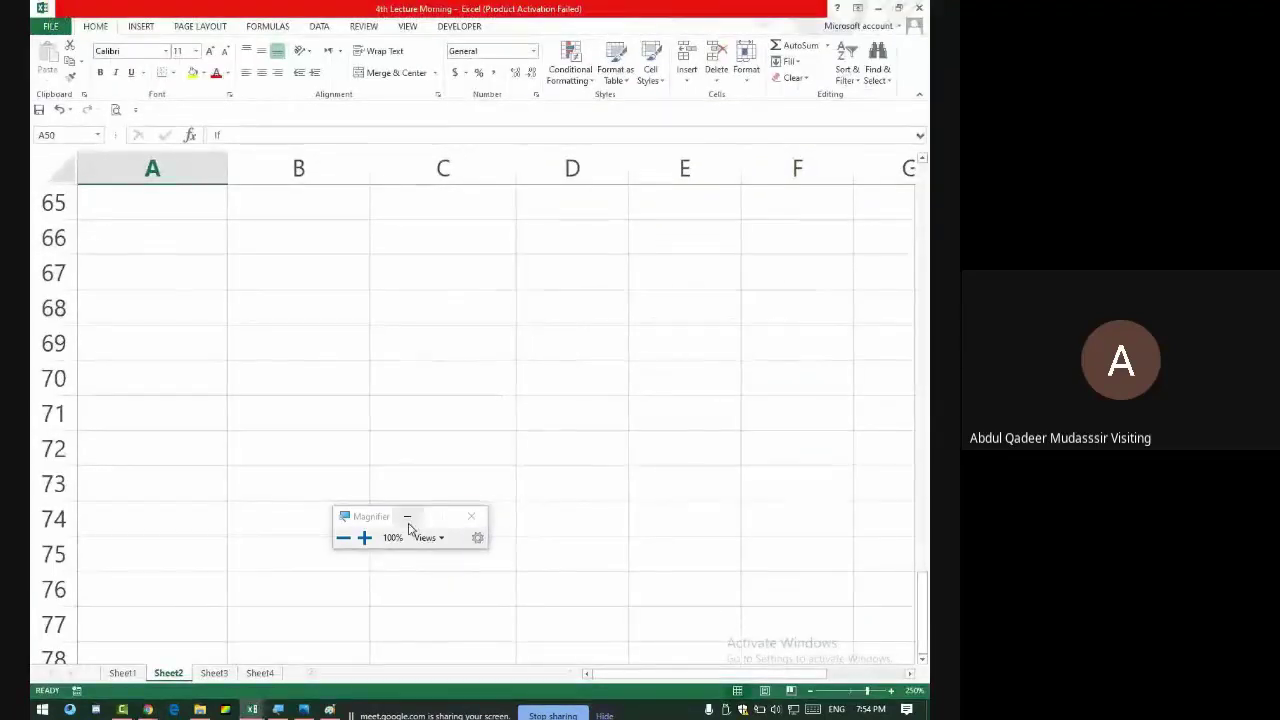
pyautogui.click(471, 516)
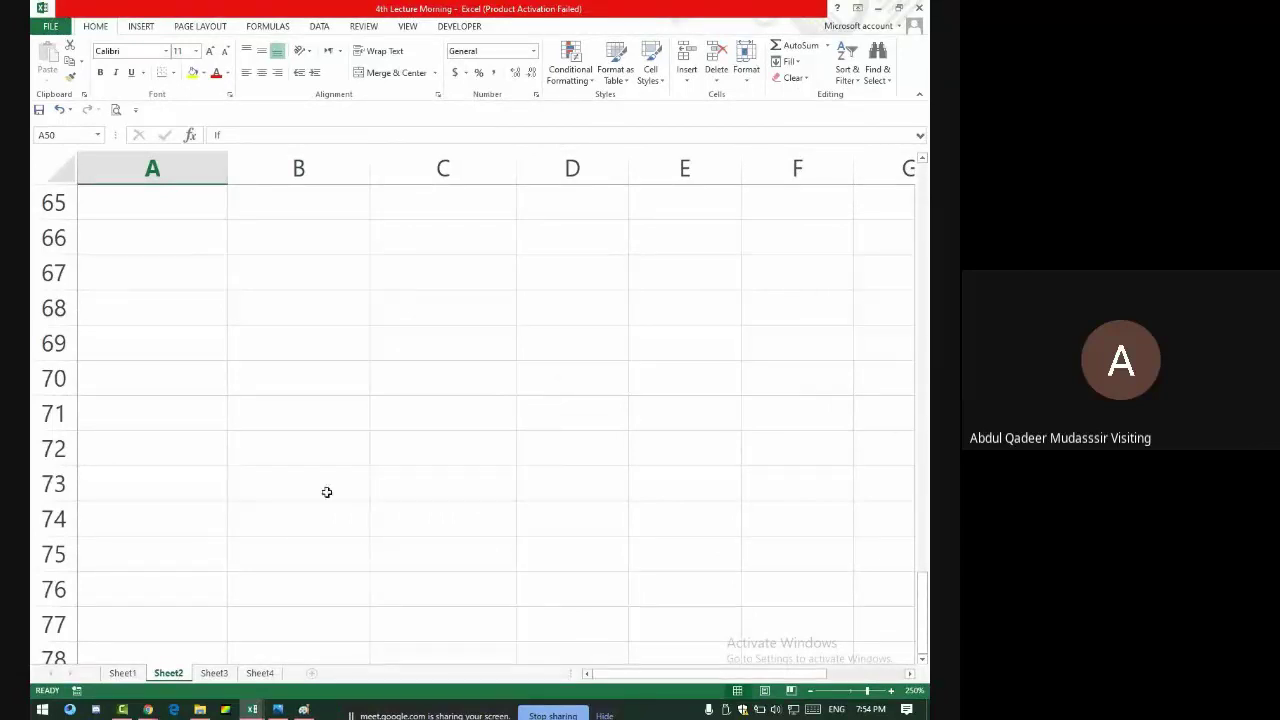
# - Type the grades A, B, C, D, E and Fail into B67 through B72
pyautogui.click(317, 258)
pyautogui.write('A')
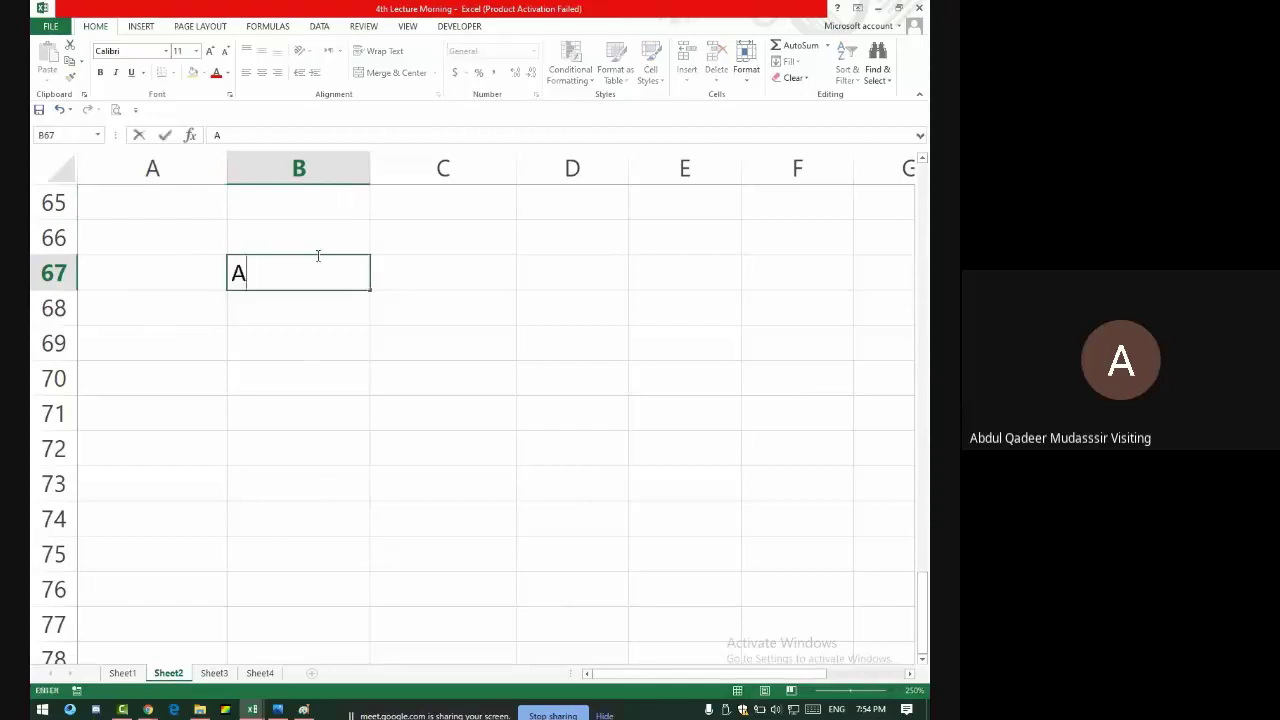
pyautogui.press('Return')
pyautogui.write('B')
pyautogui.press('Return')
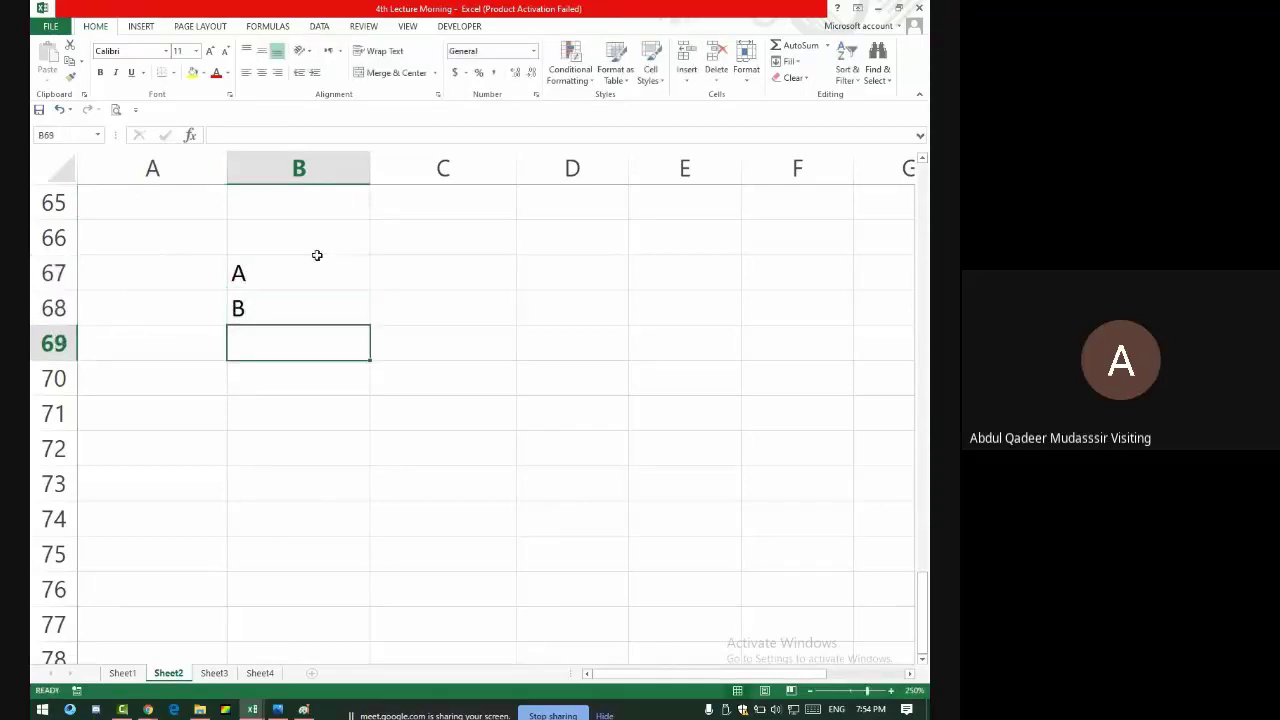
pyautogui.write('C')
pyautogui.press('Up')
pyautogui.press('Down')
pyautogui.press('Down')
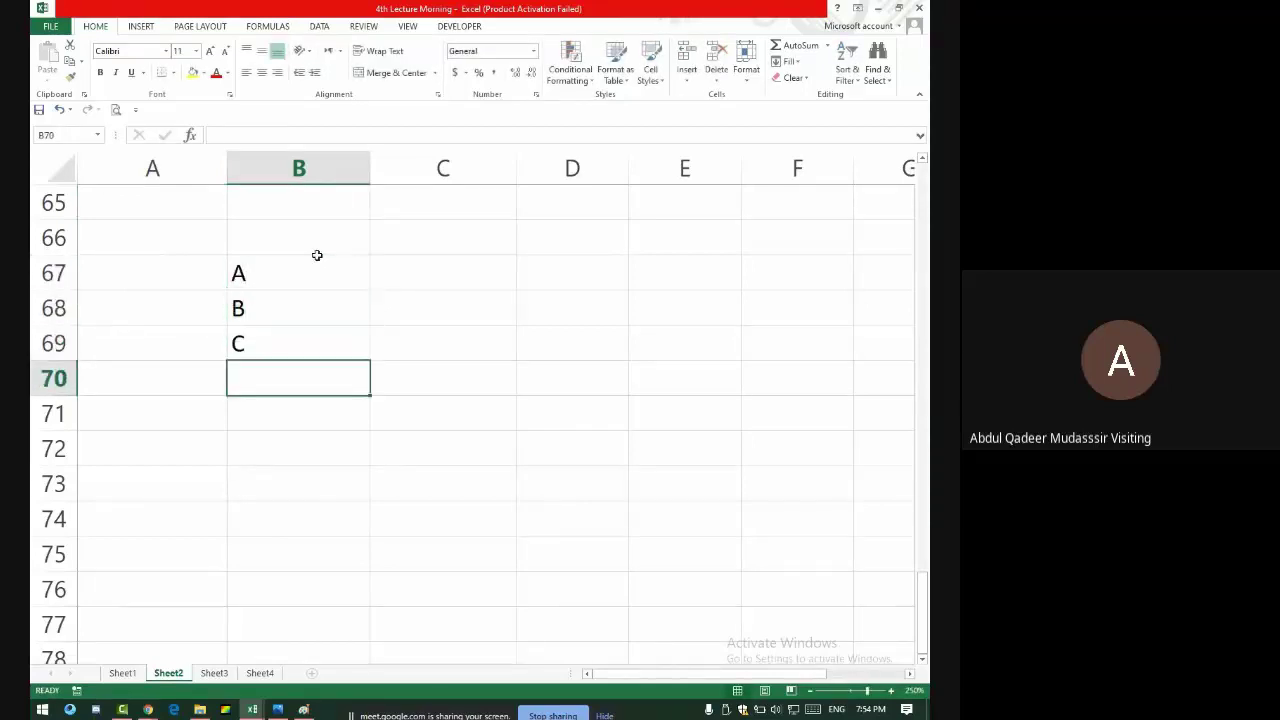
pyautogui.write('D')
pyautogui.press('Return')
pyautogui.write('E')
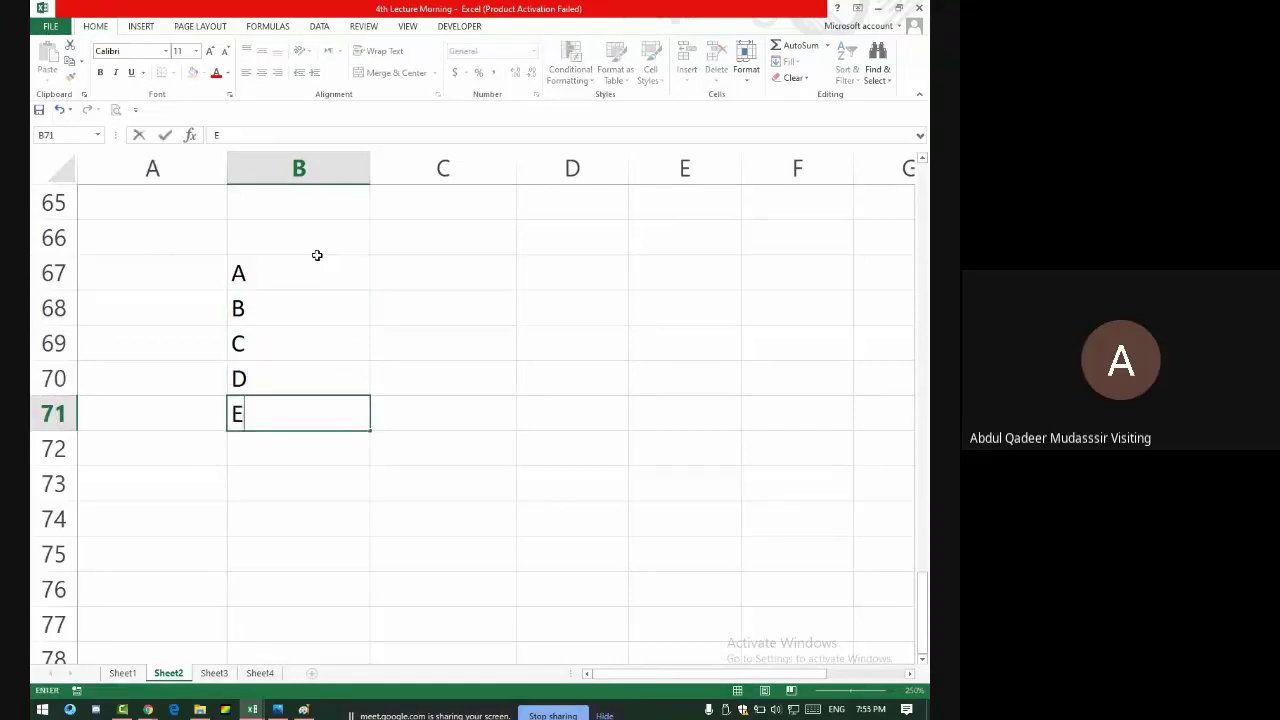
pyautogui.press('Return')
pyautogui.write('Fail')
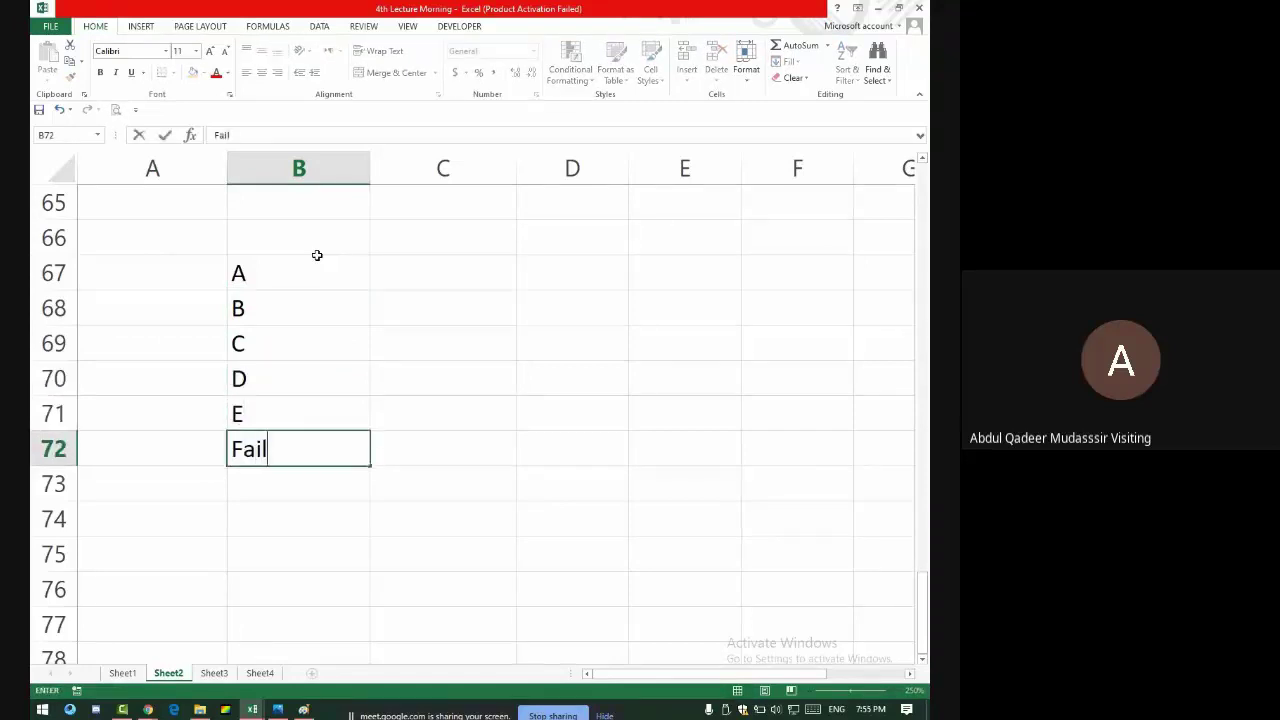
pyautogui.press('Return')
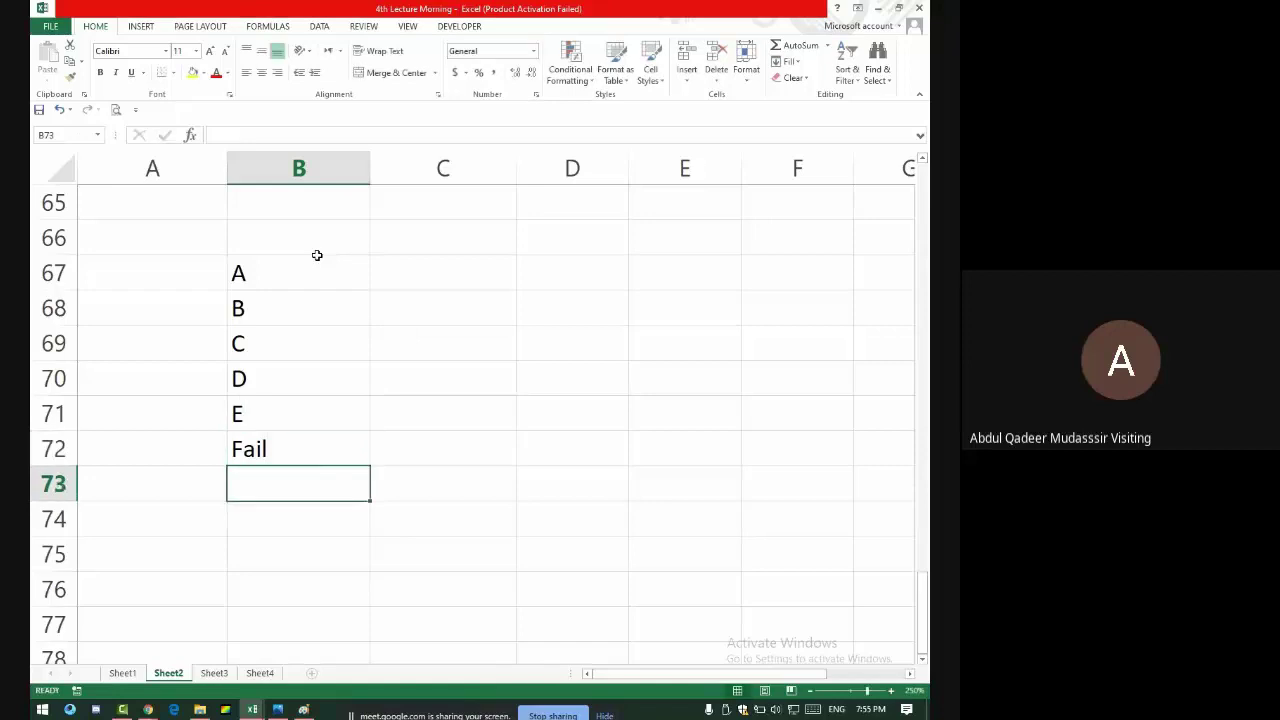
# - Select the grade list in B67:B72
pyautogui.hotkey('alt', 'Tab')
pyautogui.hotkey('alt', 'Tab')
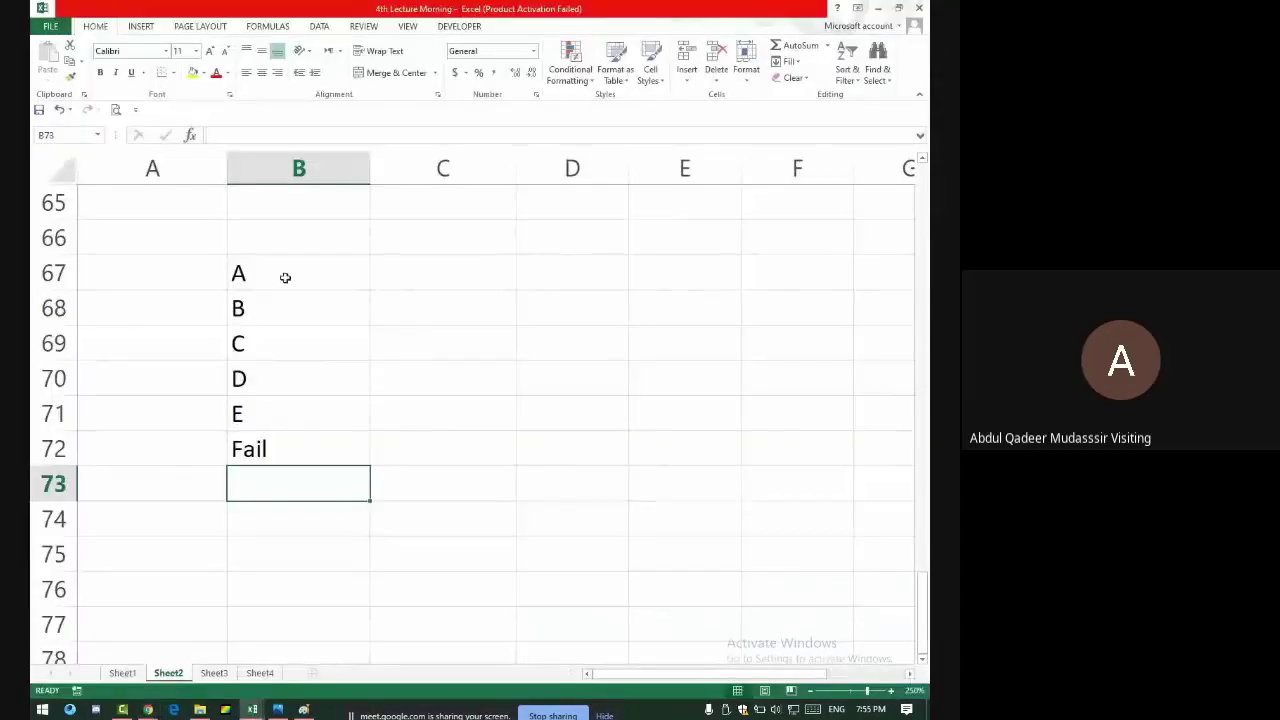
pyautogui.moveTo(286, 277); pyautogui.dragTo(300, 432)
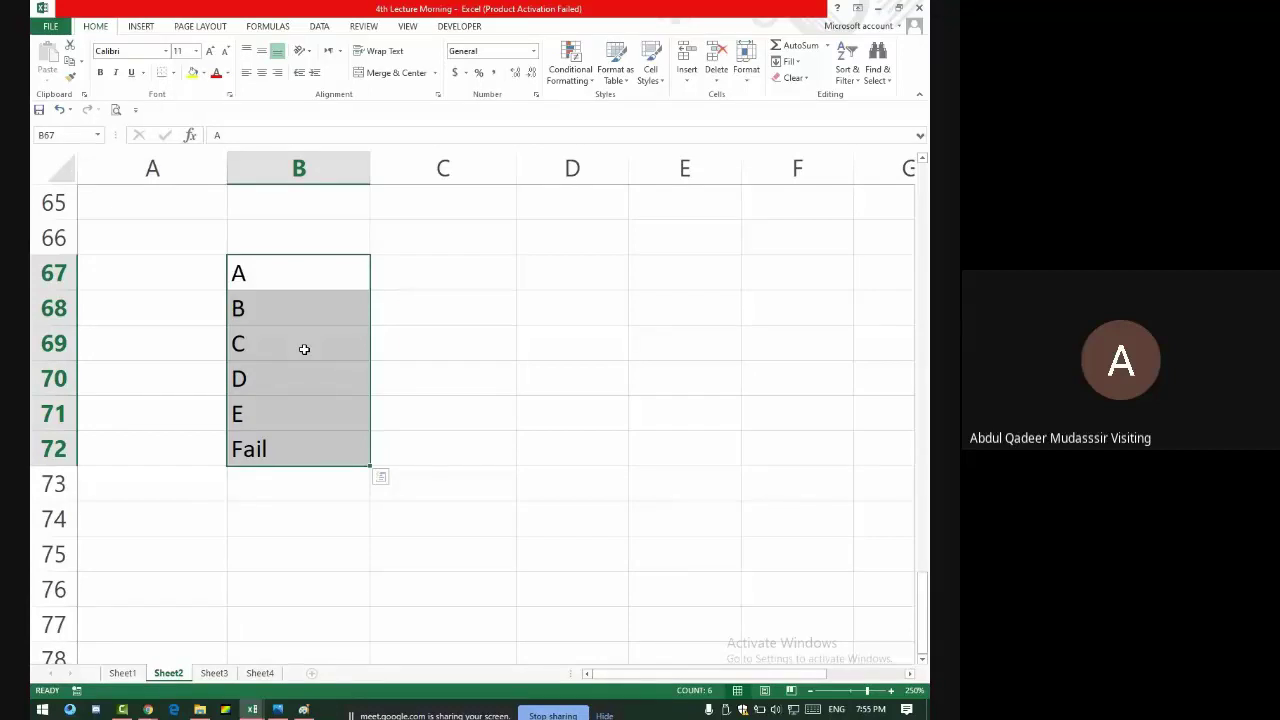
pyautogui.moveTo(271, 277); pyautogui.dragTo(263, 449)
# - Enter 6 in C68 and 6-1 in D68
pyautogui.click(428, 312)
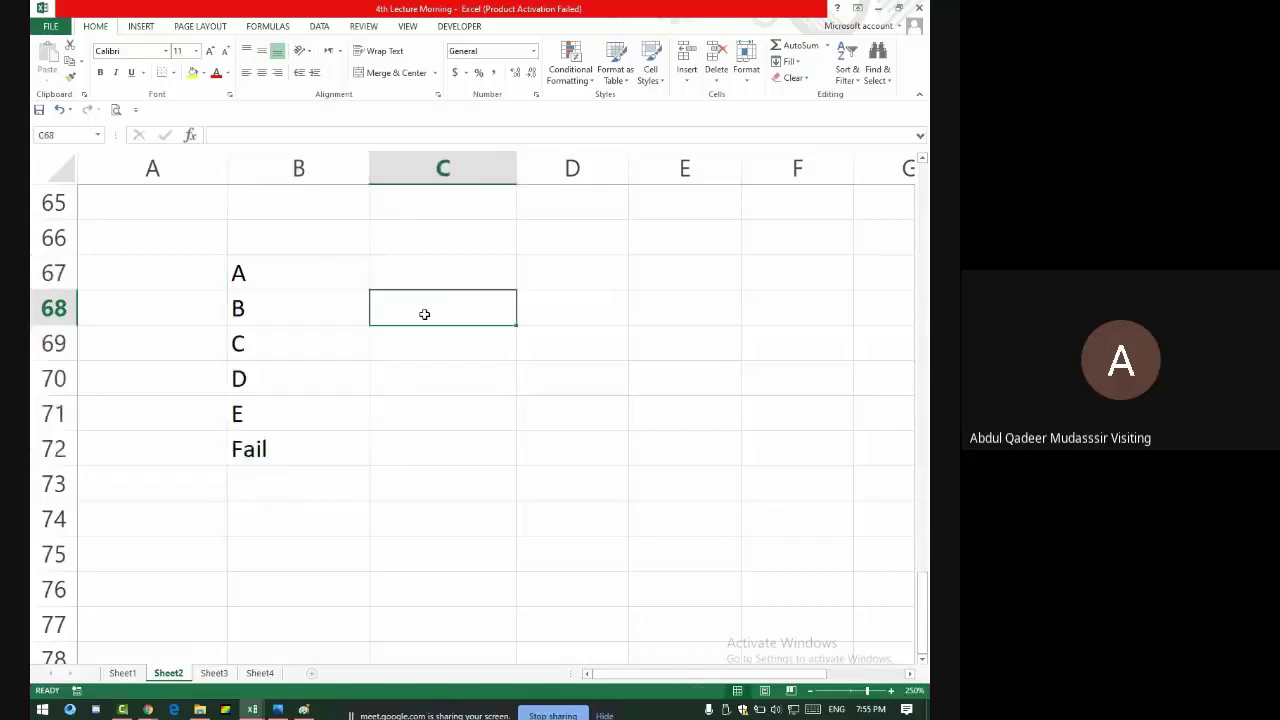
pyautogui.write('6')
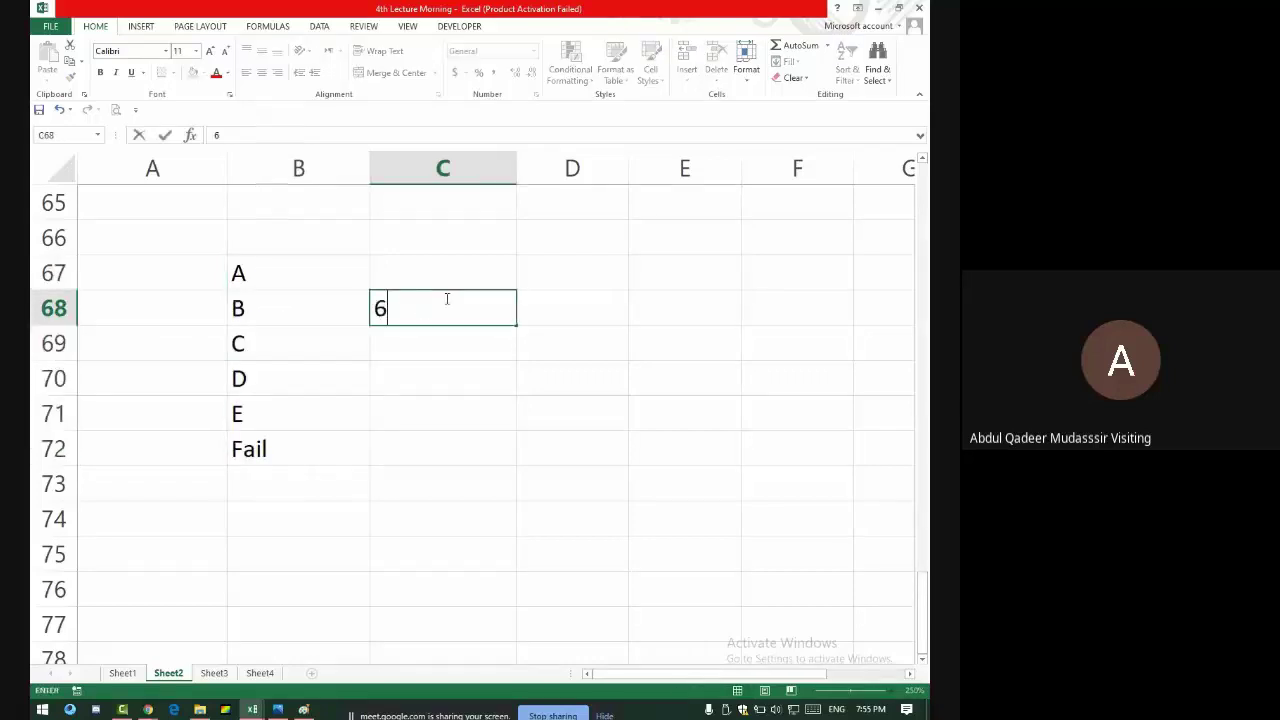
pyautogui.press('Return')
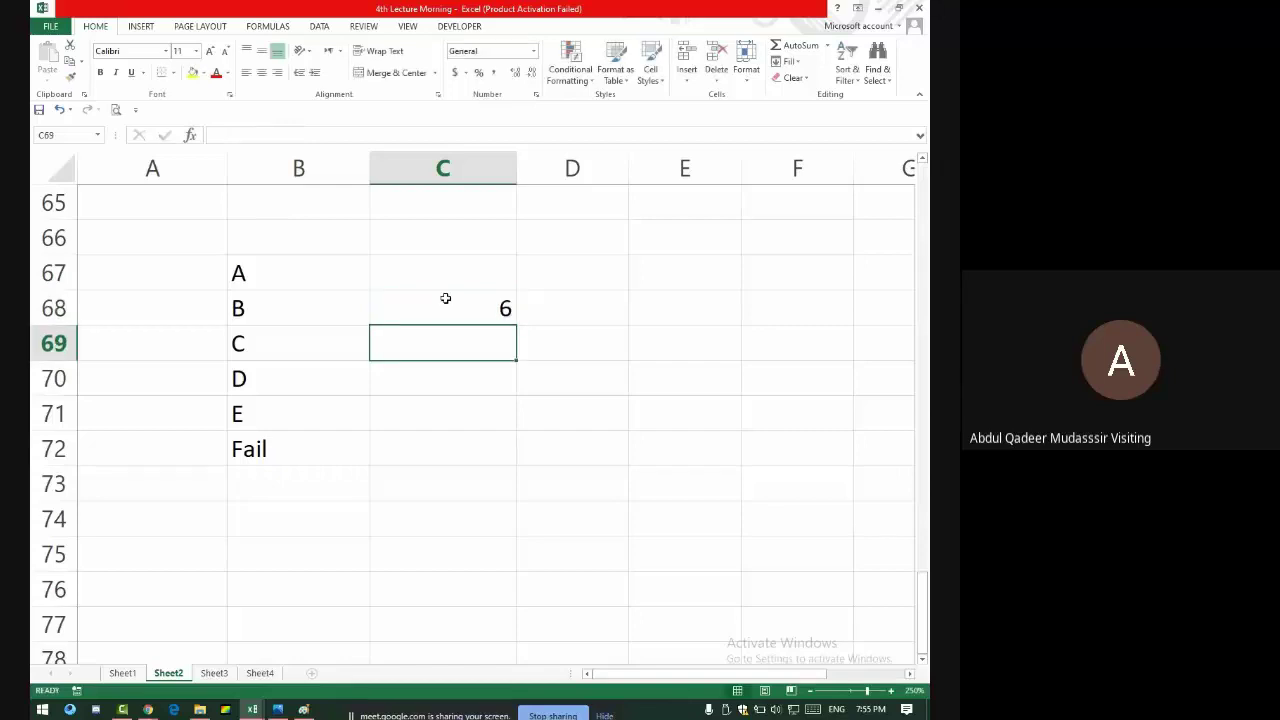
pyautogui.click(551, 305)
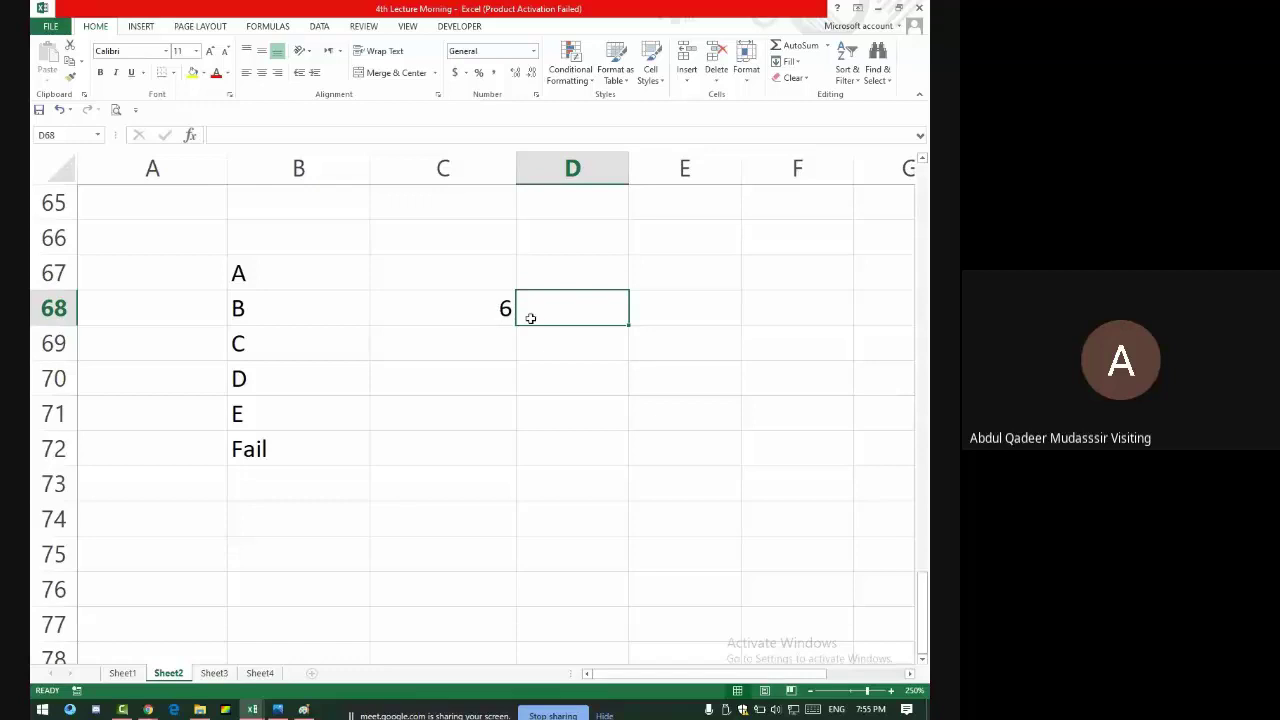
pyautogui.write('6-1')
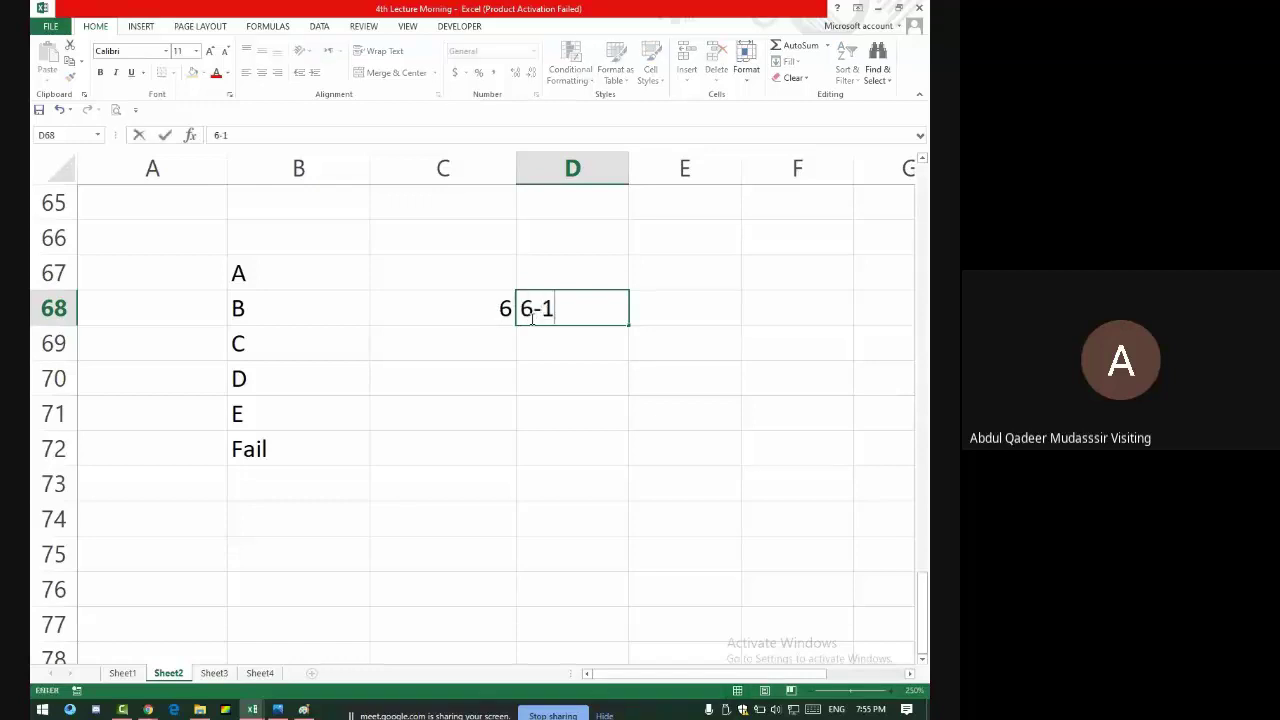
pyautogui.press('Return')
# - Format D68 as Text and re-enter 6-1 so it stays text, not a date
pyautogui.click(530, 318)
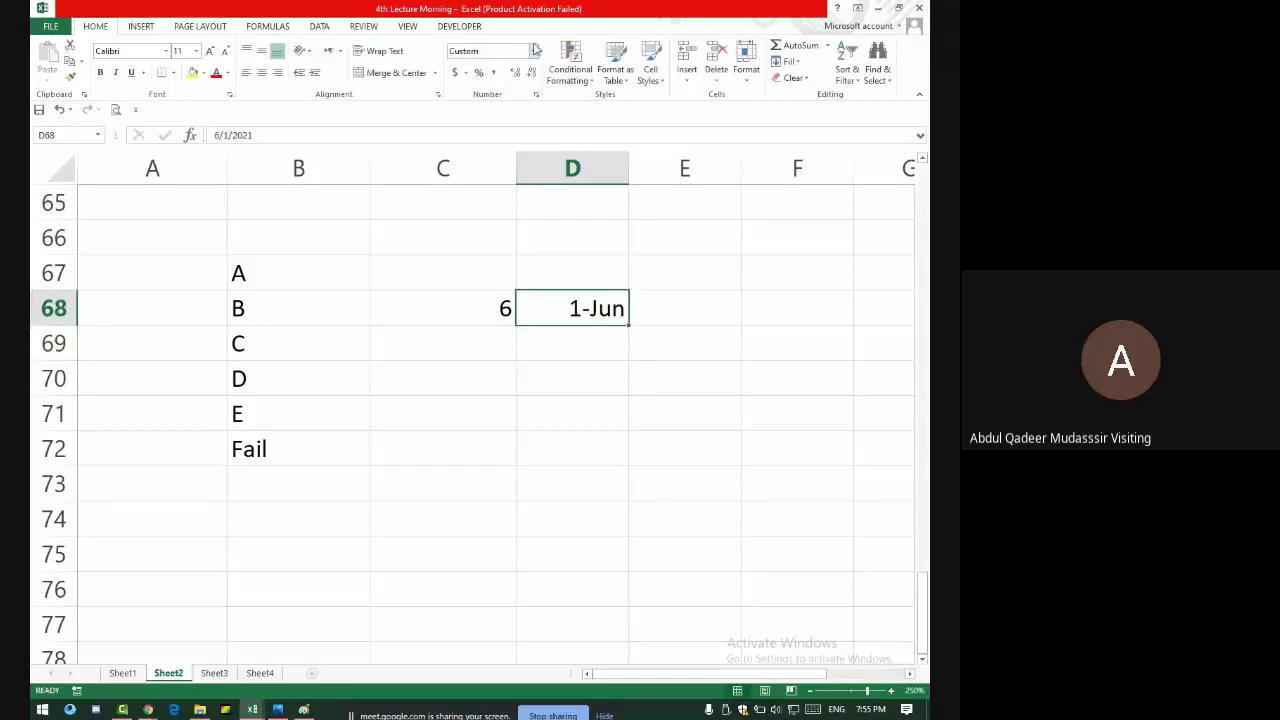
pyautogui.click(535, 48)
pyautogui.click(528, 365)
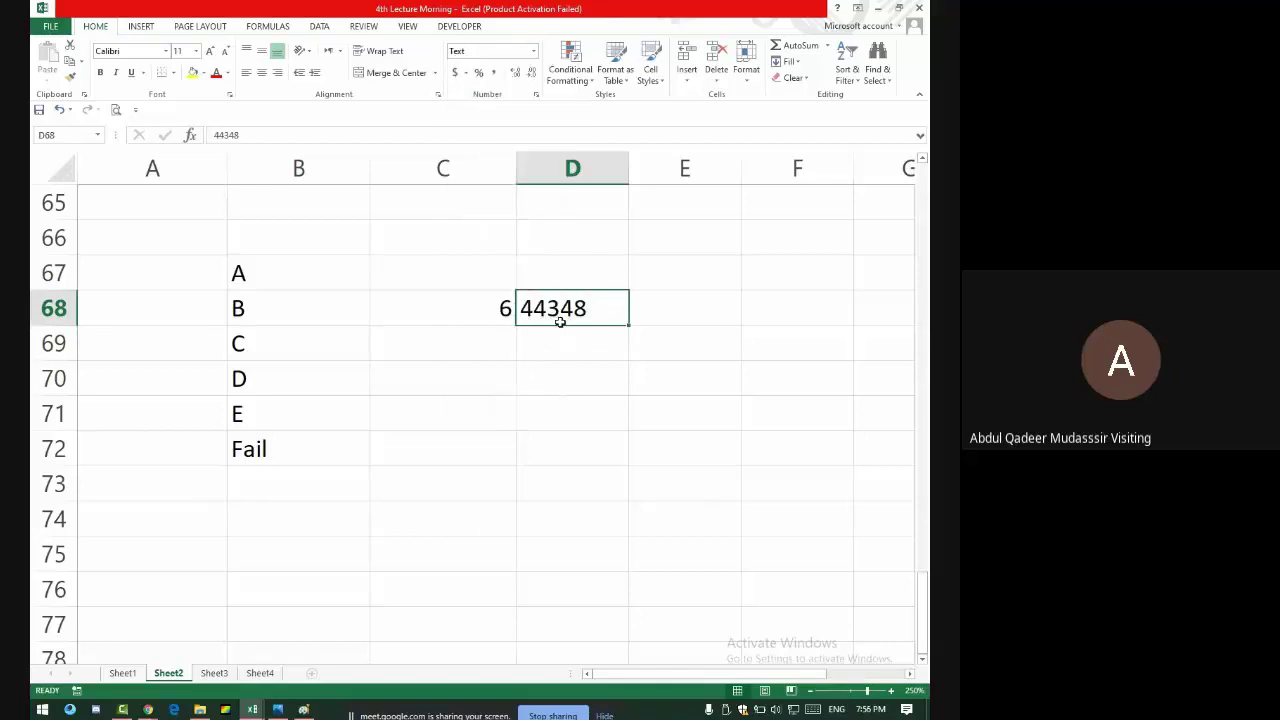
pyautogui.write('6-1')
pyautogui.press('Return')
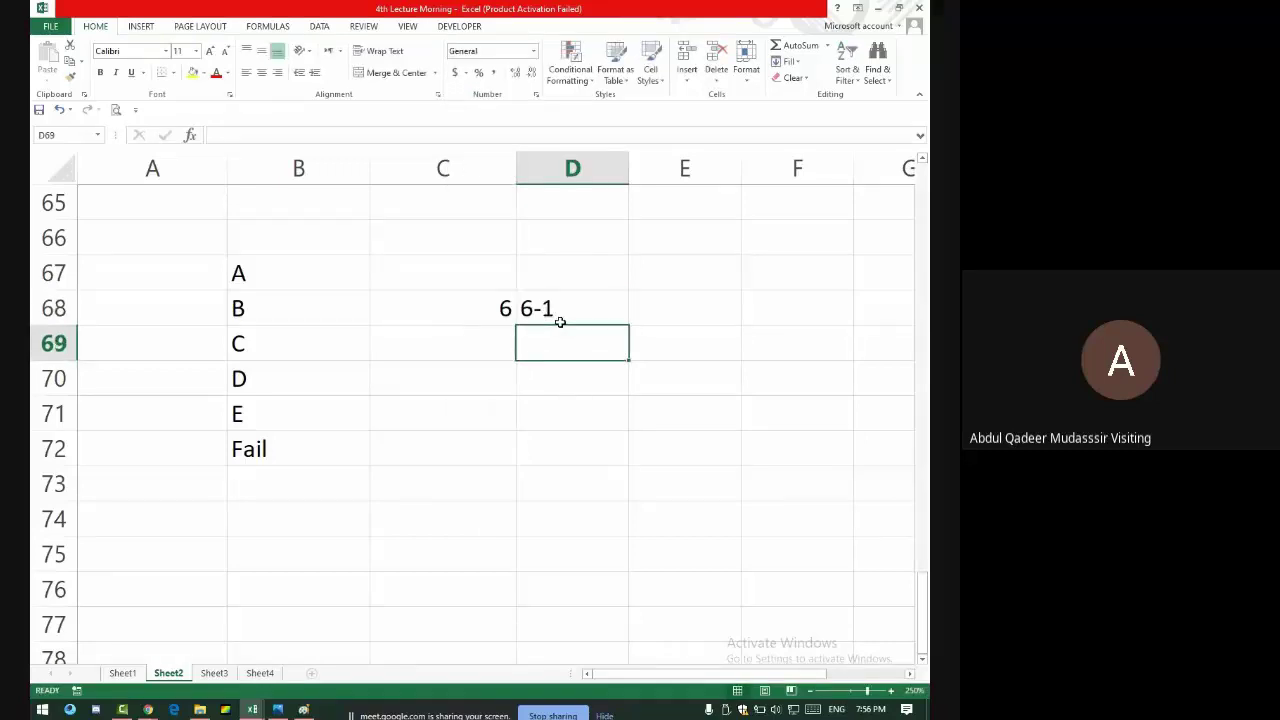
# - Enter 5 in E68, then select the grades in B67:B71
pyautogui.click(646, 308)
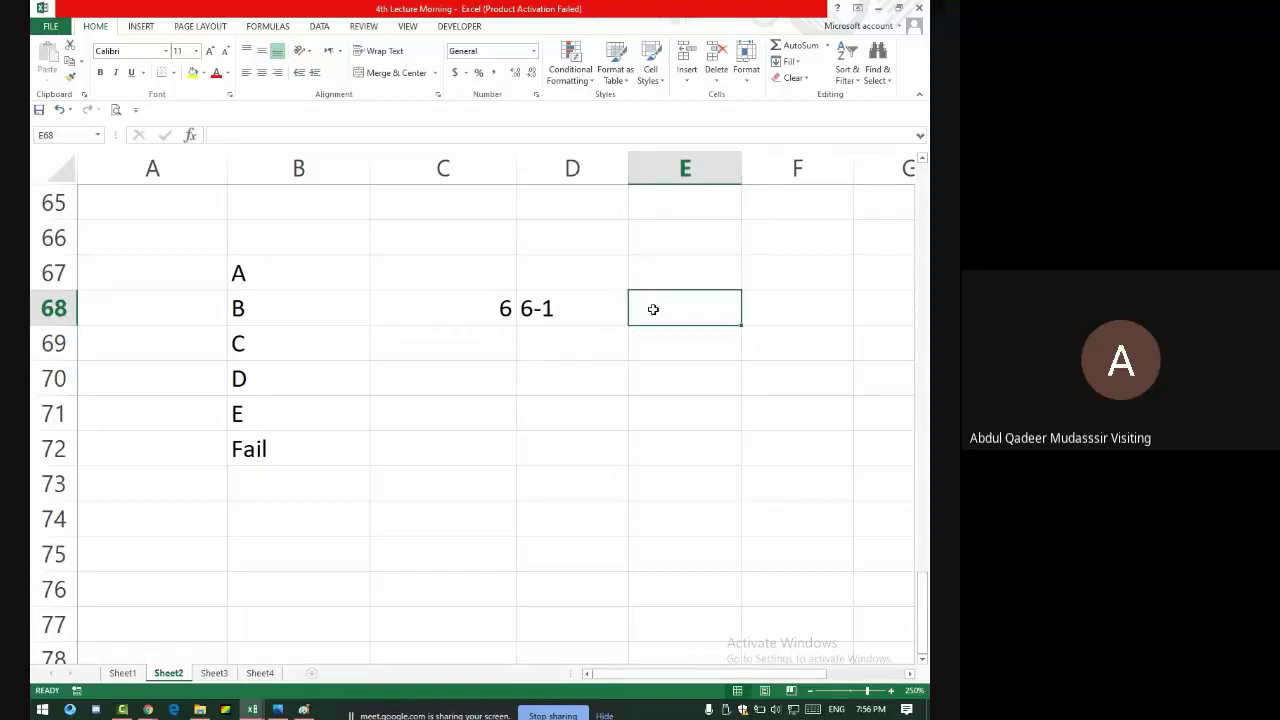
pyautogui.write('5')
pyautogui.press('Return')
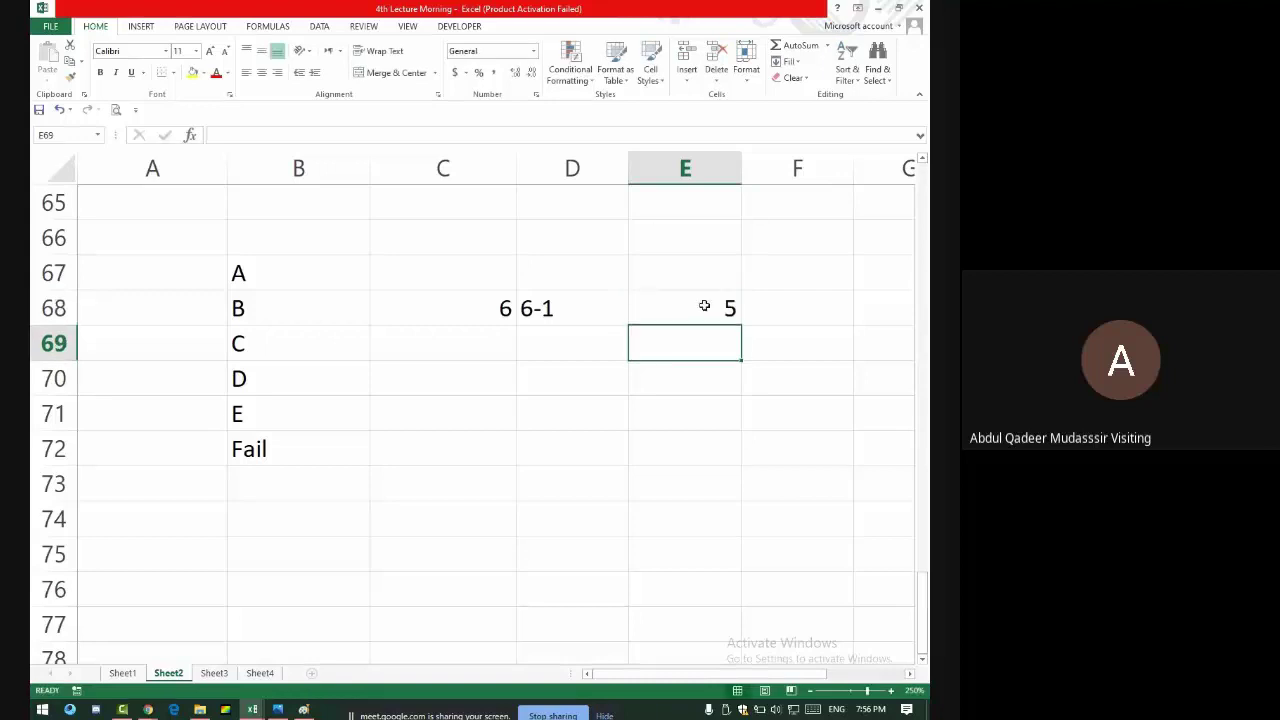
pyautogui.click(719, 305)
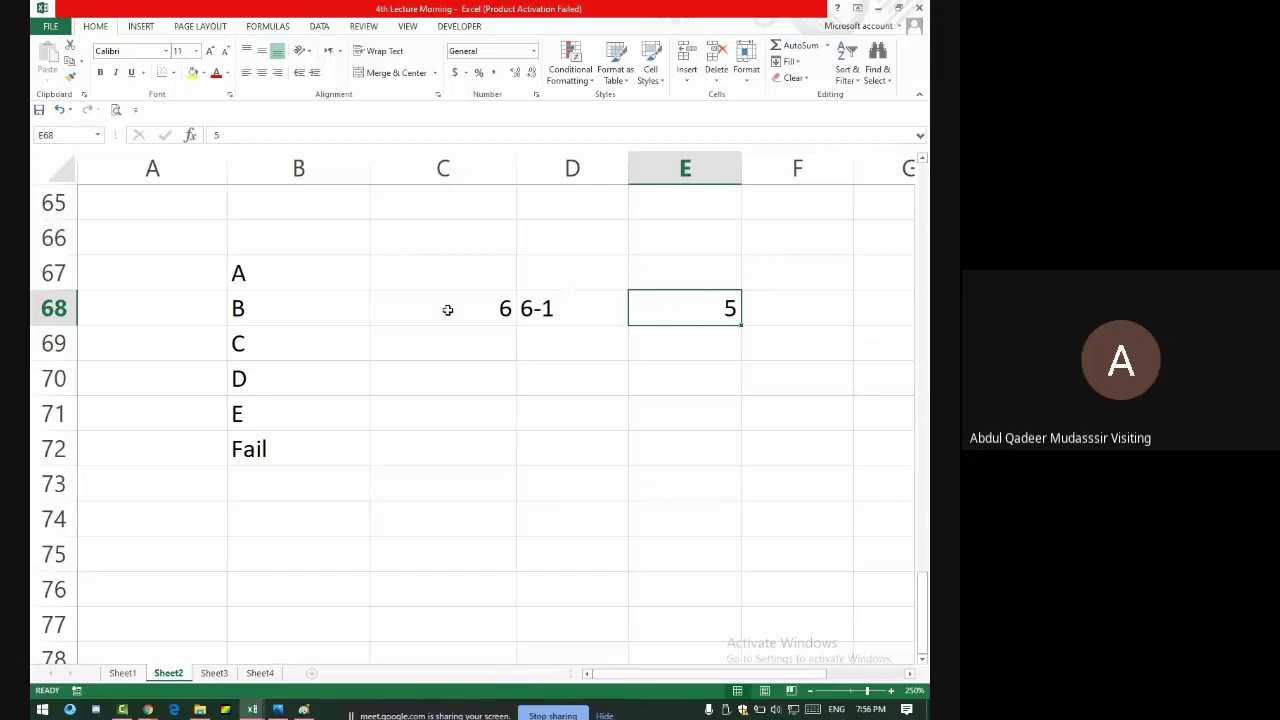
pyautogui.moveTo(276, 259); pyautogui.dragTo(255, 420)
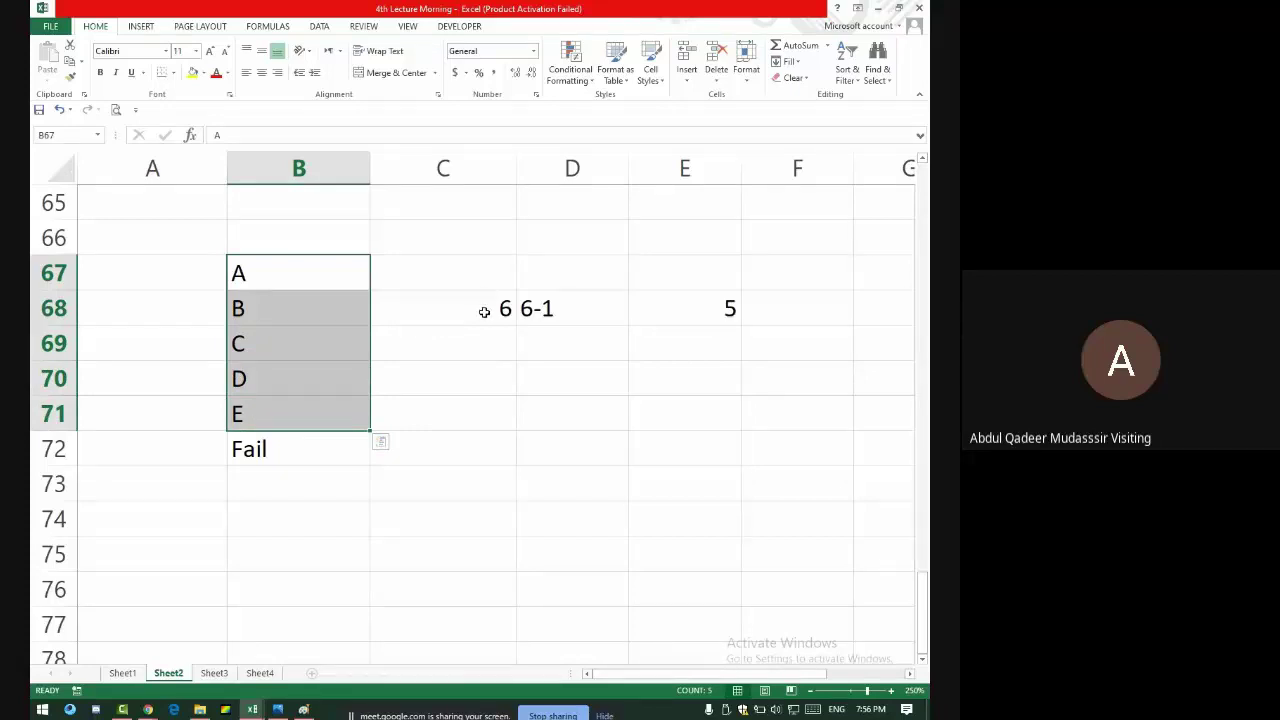
pyautogui.scroll(5, 546, 290)
pyautogui.scroll(-3, 540, 310)
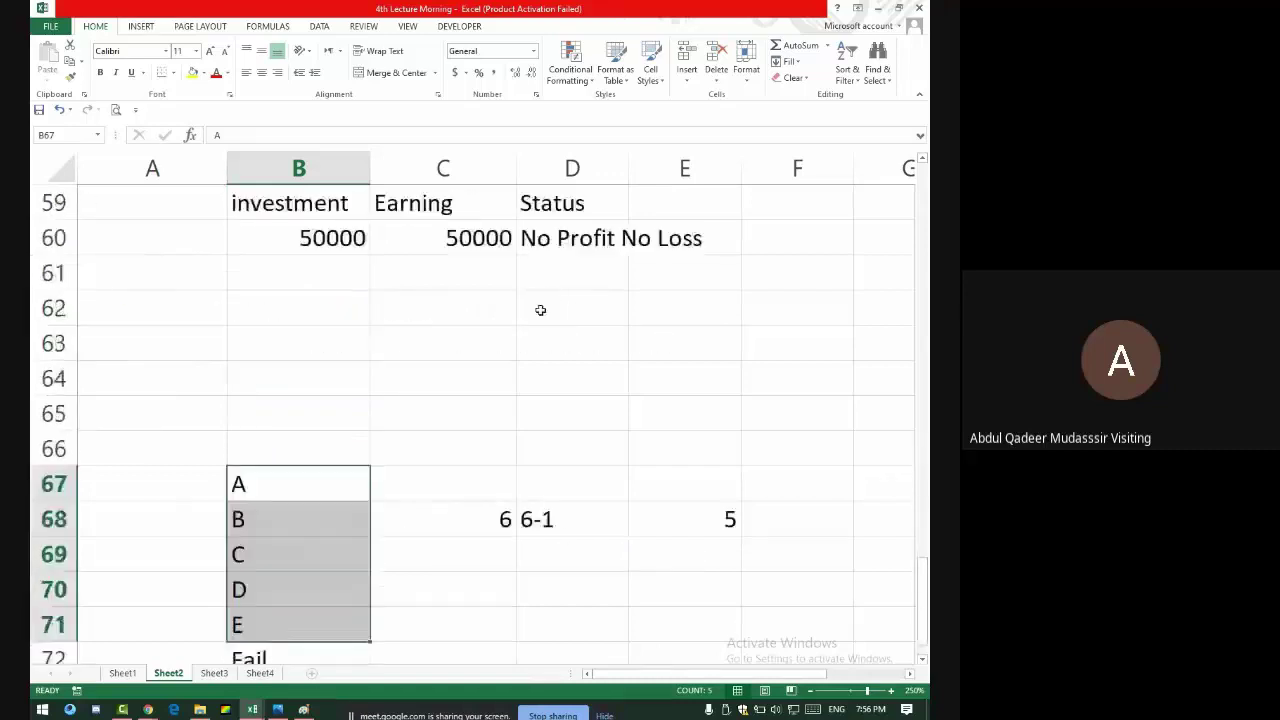
pyautogui.scroll(-2, 540, 310)
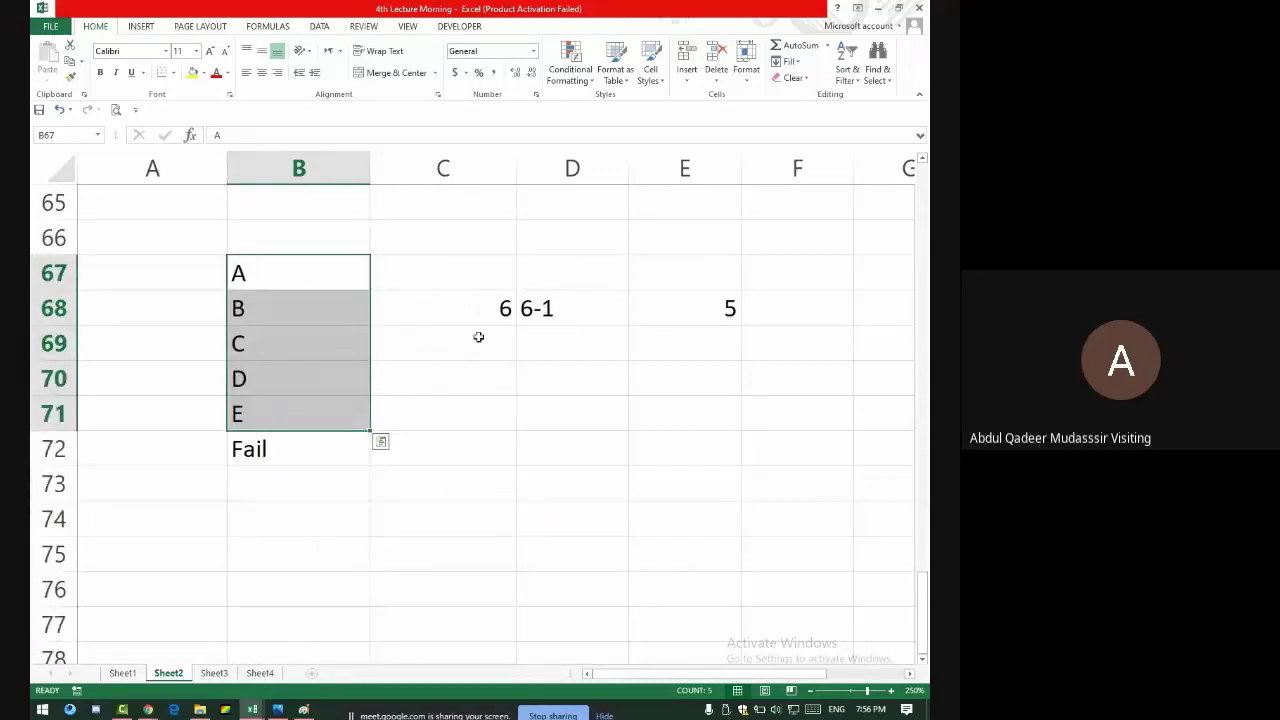
pyautogui.scroll(-1, 501, 350)
pyautogui.scroll(11, 501, 350)
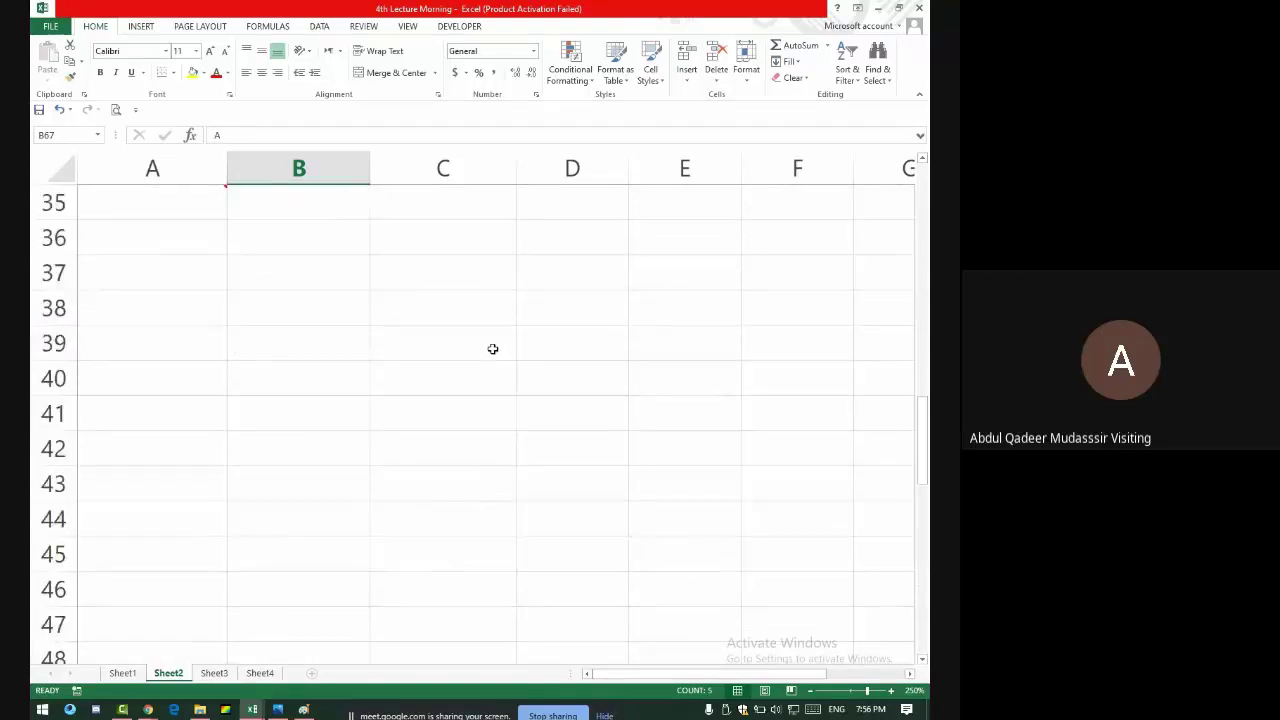
pyautogui.scroll(-7, 491, 349)
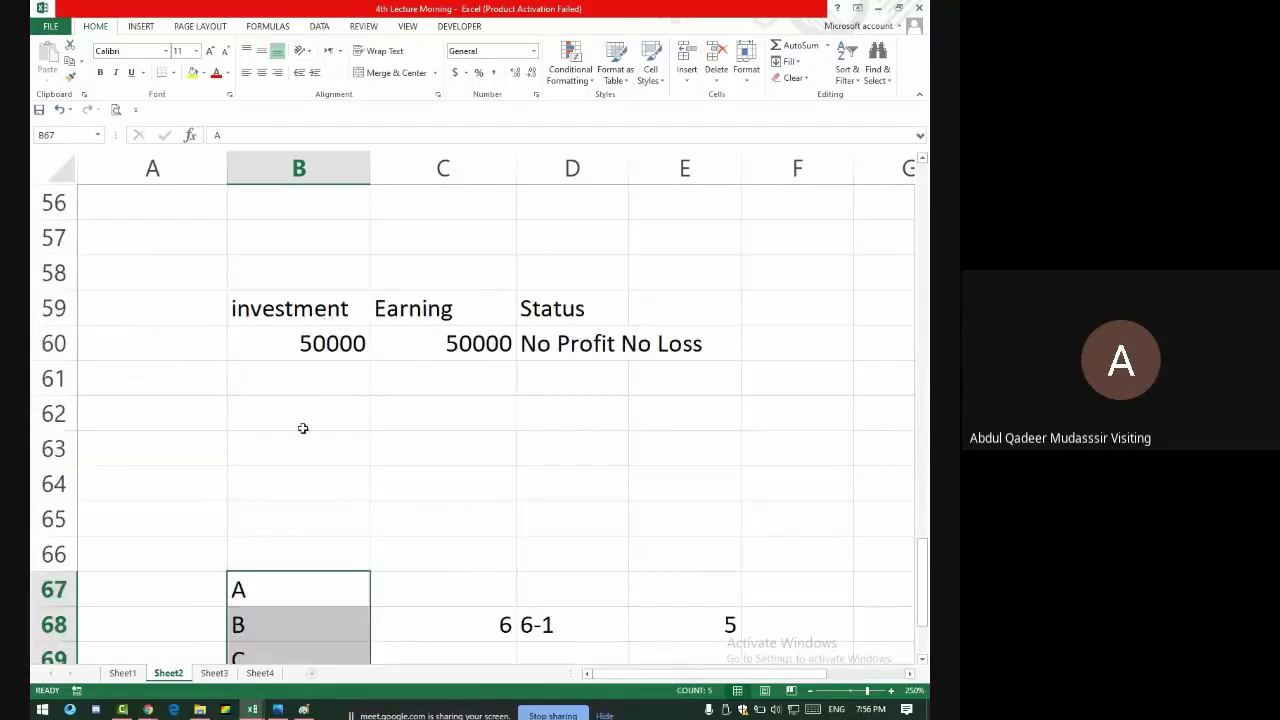
pyautogui.scroll(6, 303, 428)
pyautogui.scroll(5, 316, 383)
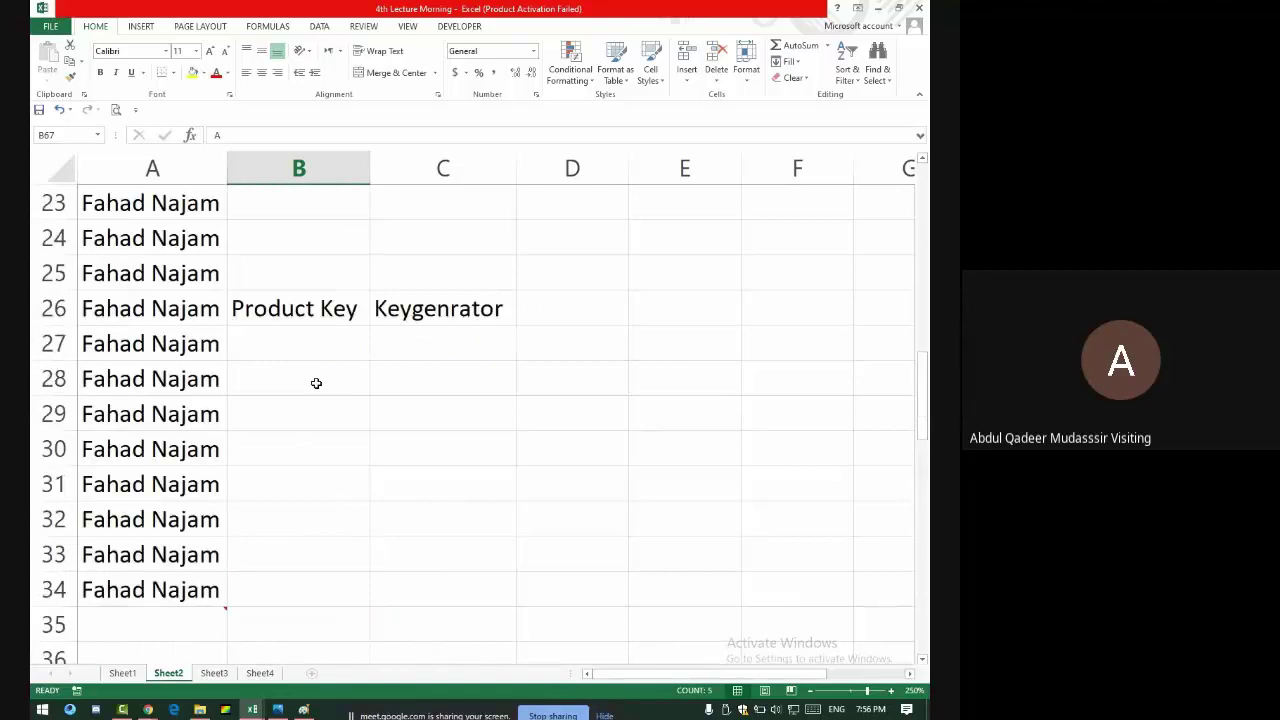
pyautogui.scroll(1, 316, 383)
pyautogui.hotkey('alt', 'Tab')
pyautogui.hotkey('alt', 'Tab')
pyautogui.hotkey('alt', 'Tab')
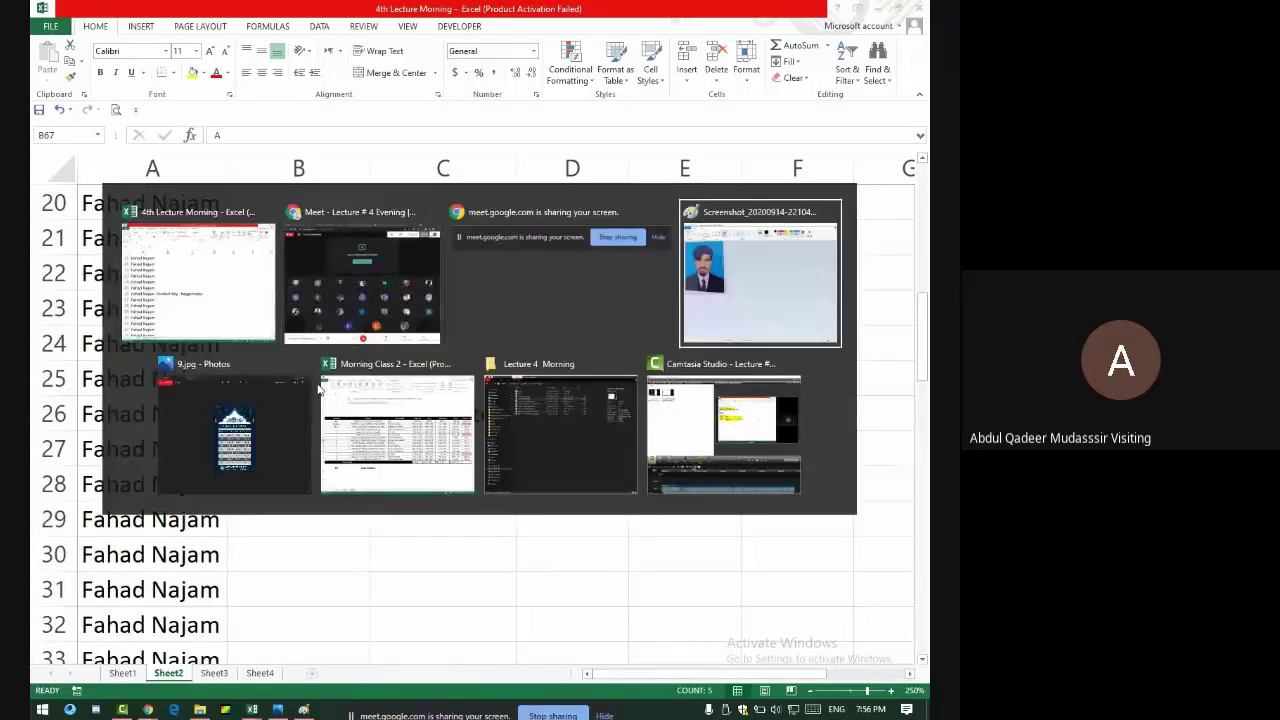
pyautogui.hotkey('alt', 'Tab')
pyautogui.hotkey('alt', 'Tab')
pyautogui.hotkey('alt', 'Tab')
pyautogui.hotkey('alt', 'Tab')
pyautogui.hotkey('alt', 'Tab')
pyautogui.hotkey('alt', 'Tab')
pyautogui.hotkey('alt', 'Tab')
pyautogui.hotkey('alt', 'Tab')
pyautogui.hotkey('alt', 'Tab')
pyautogui.hotkey('alt', 'Tab')
pyautogui.hotkey('alt', 'Tab')
pyautogui.hotkey('alt', 'Tab')
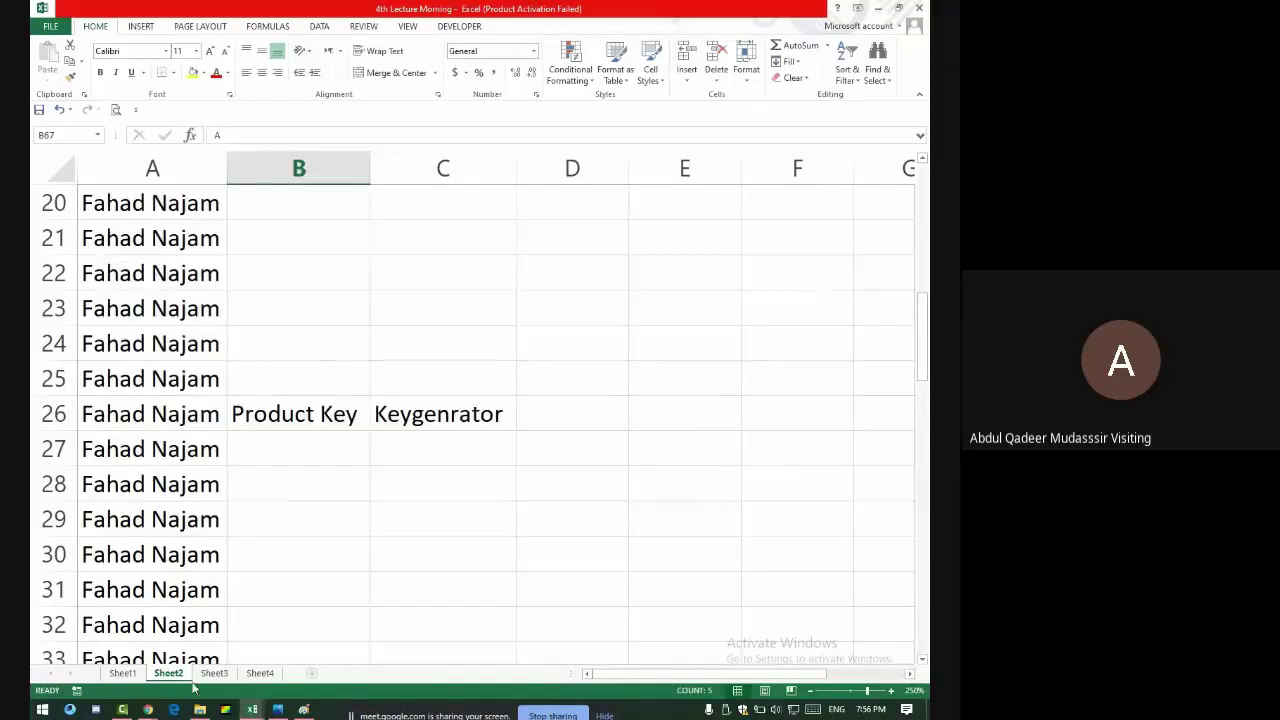
pyautogui.click(122, 675)
pyautogui.scroll(-3, 211, 418)
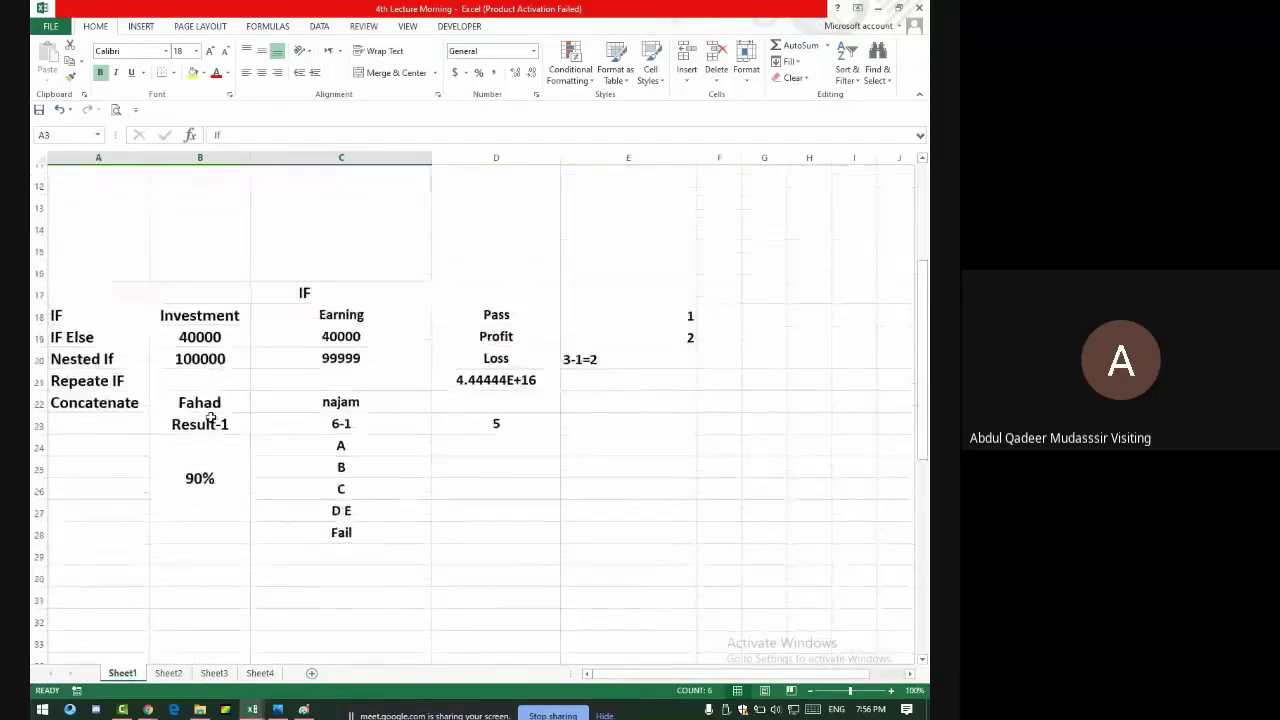
pyautogui.scroll(-2, 211, 418)
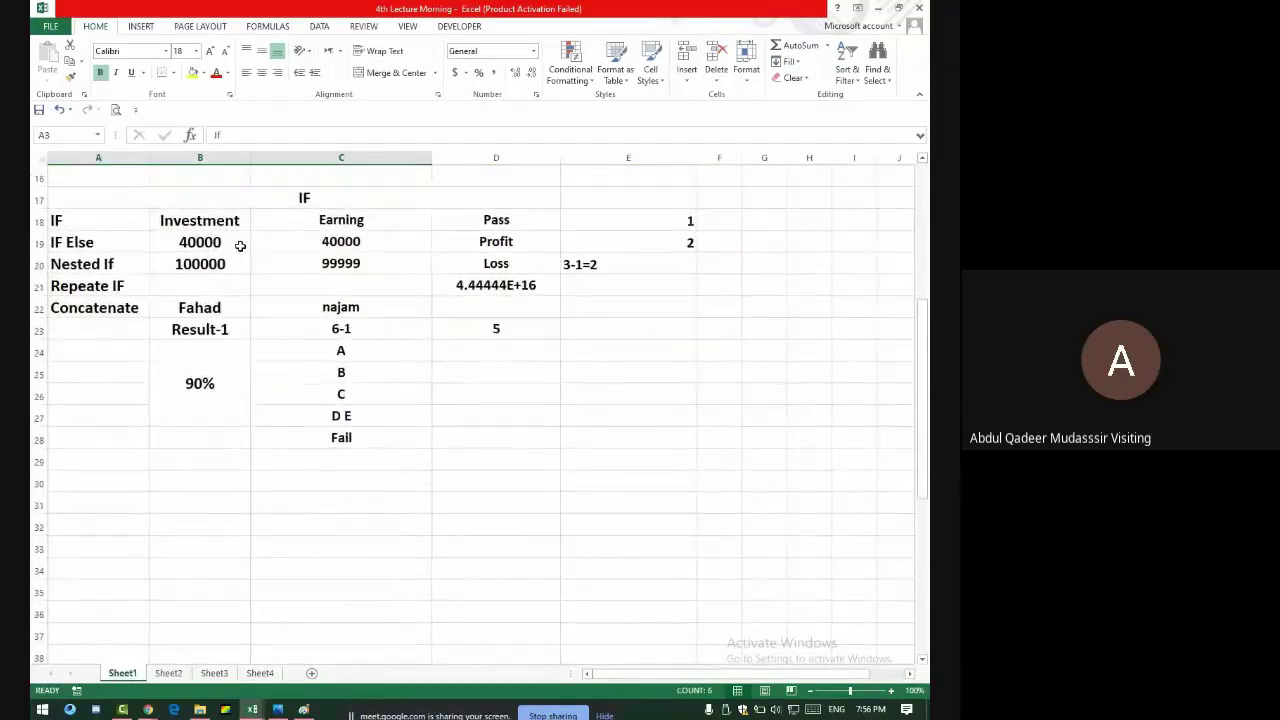
pyautogui.moveTo(89, 242); pyautogui.dragTo(444, 264)
pyautogui.scroll(-2, 321, 359)
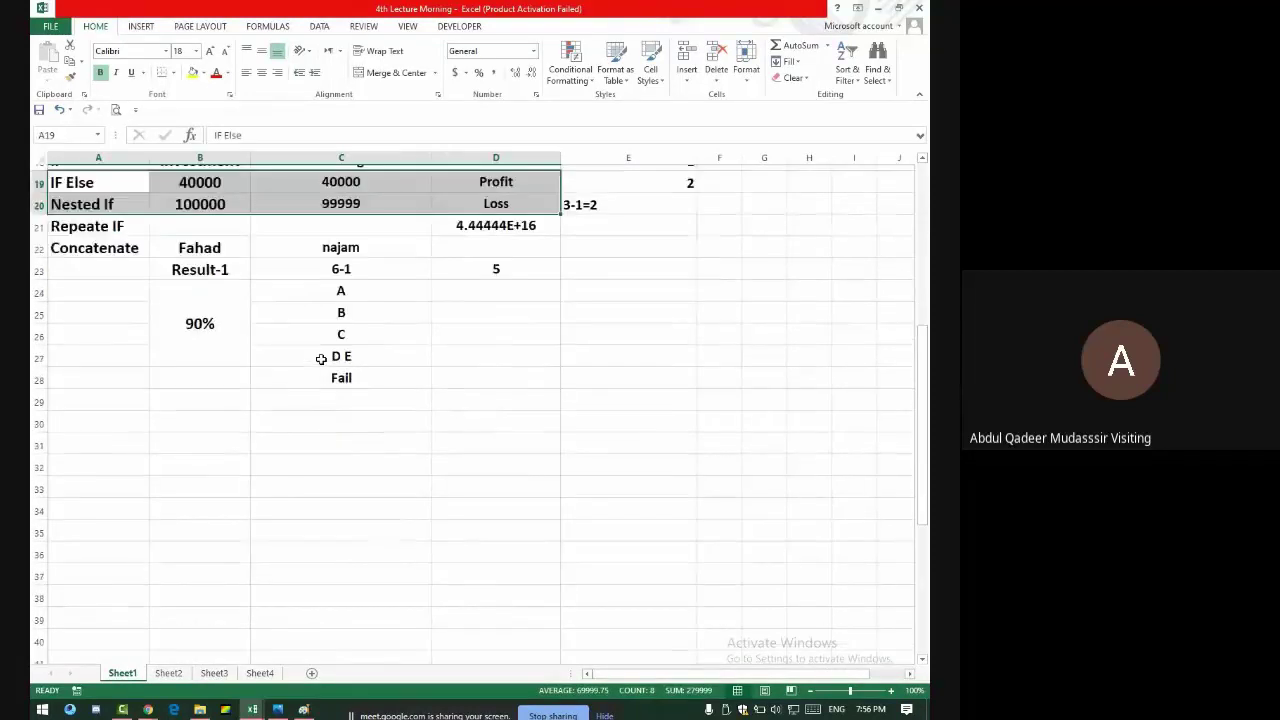
pyautogui.click(338, 218)
pyautogui.moveTo(338, 218); pyautogui.dragTo(337, 286)
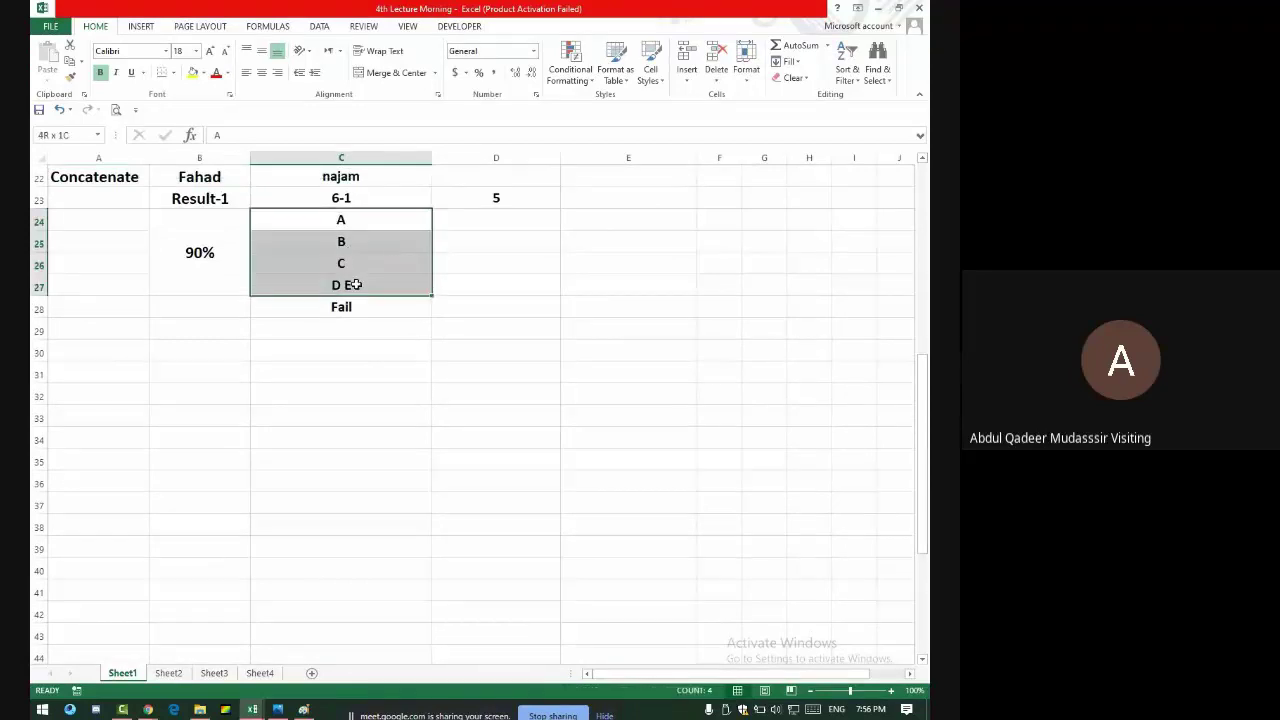
pyautogui.click(330, 205)
pyautogui.click(459, 201)
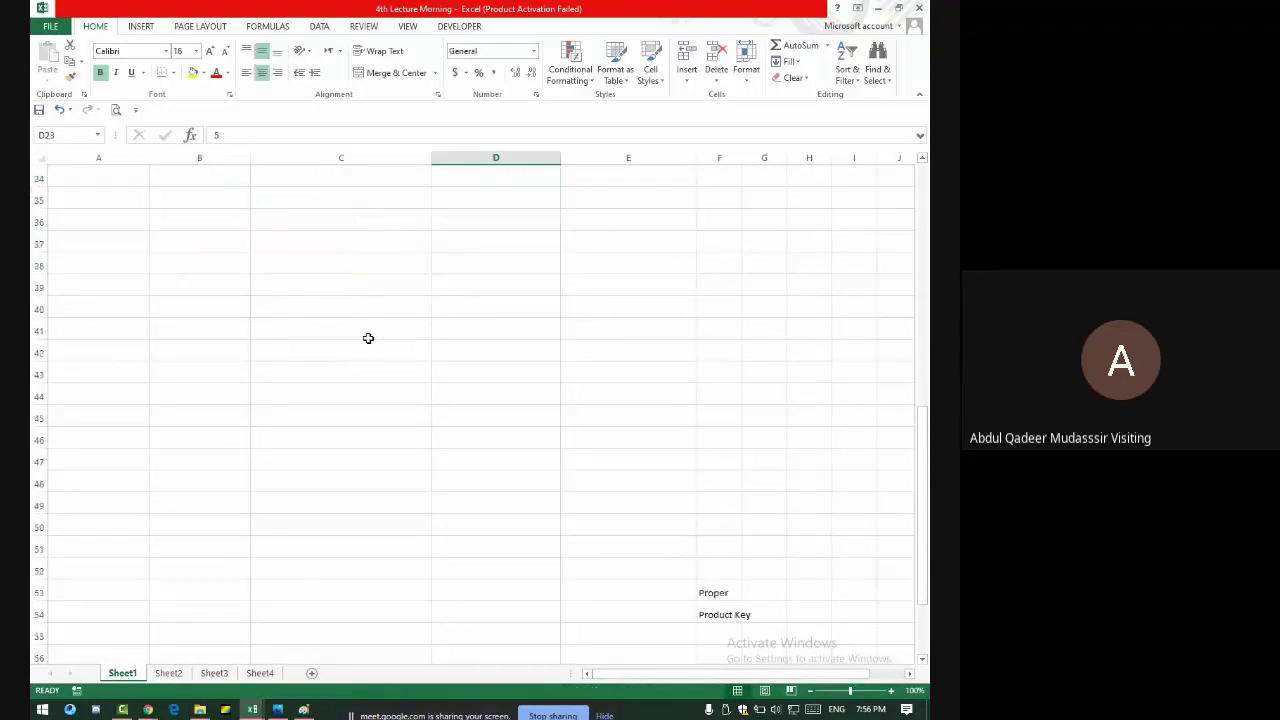
pyautogui.scroll(-6, 367, 338)
pyautogui.scroll(13, 368, 338)
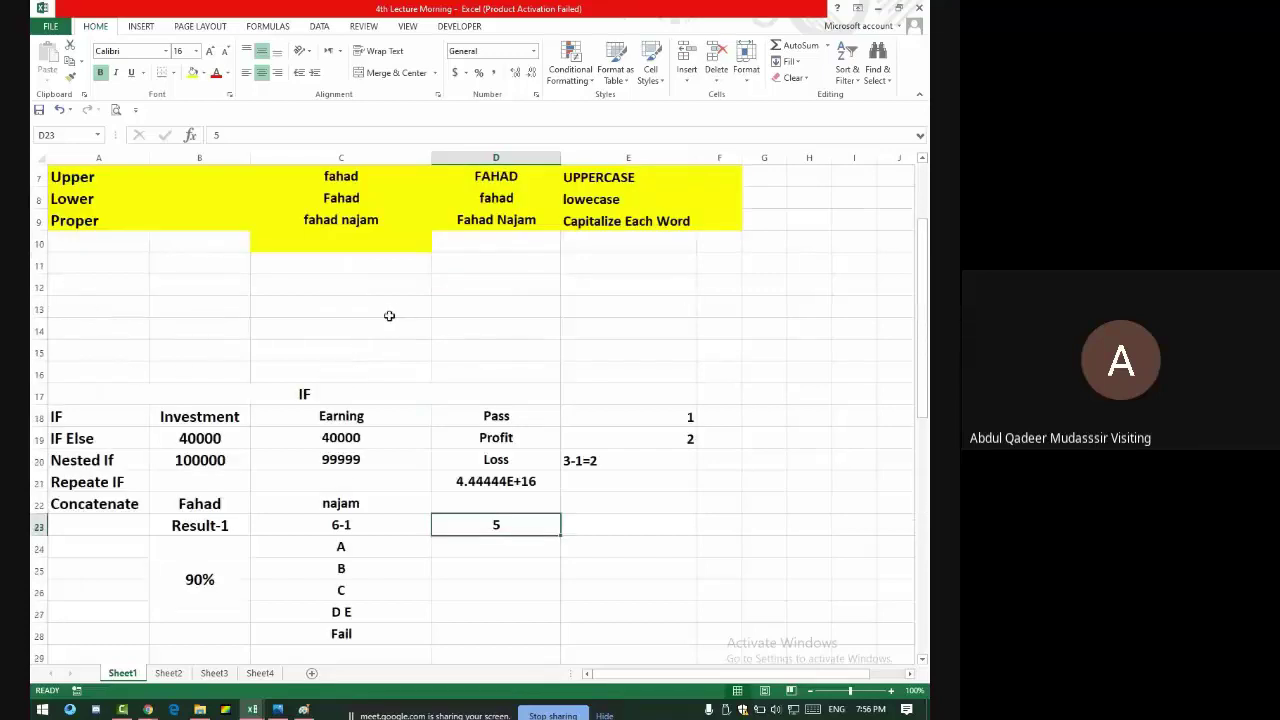
pyautogui.scroll(-5, 319, 430)
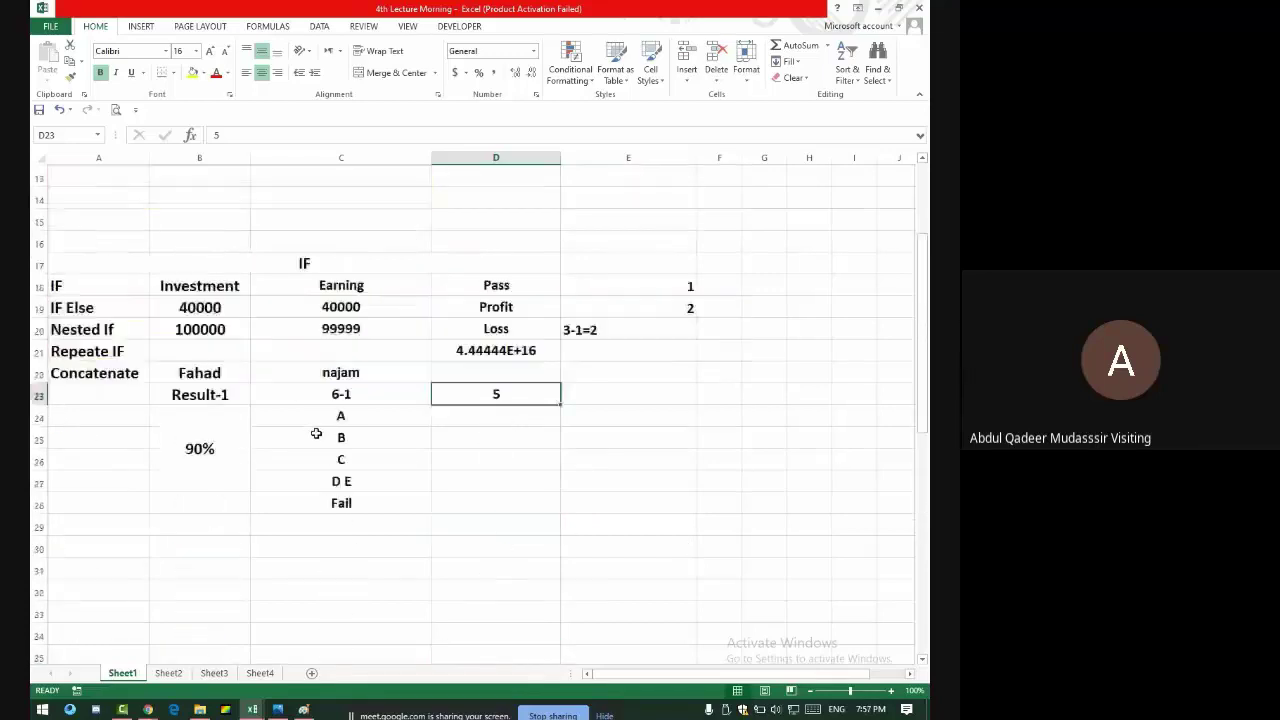
pyautogui.hotkey('alt', 'Tab')
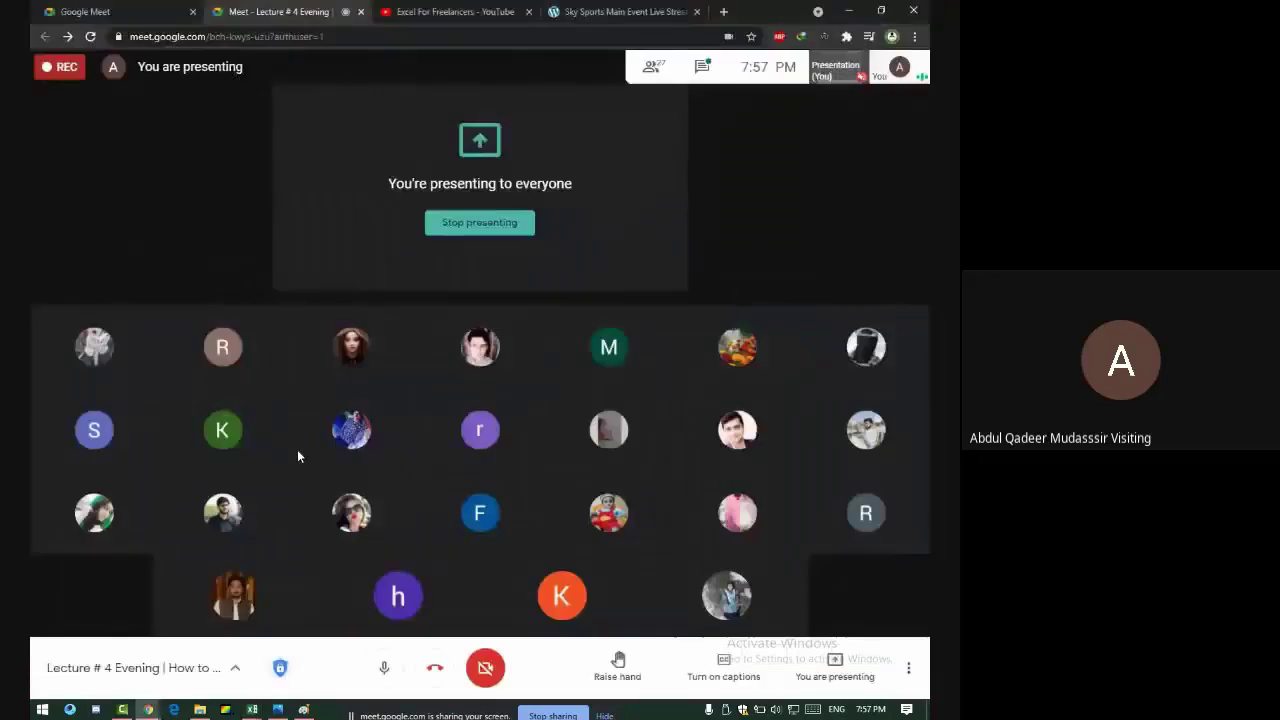
pyautogui.hotkey('alt', 'Tab')
pyautogui.click(168, 673)
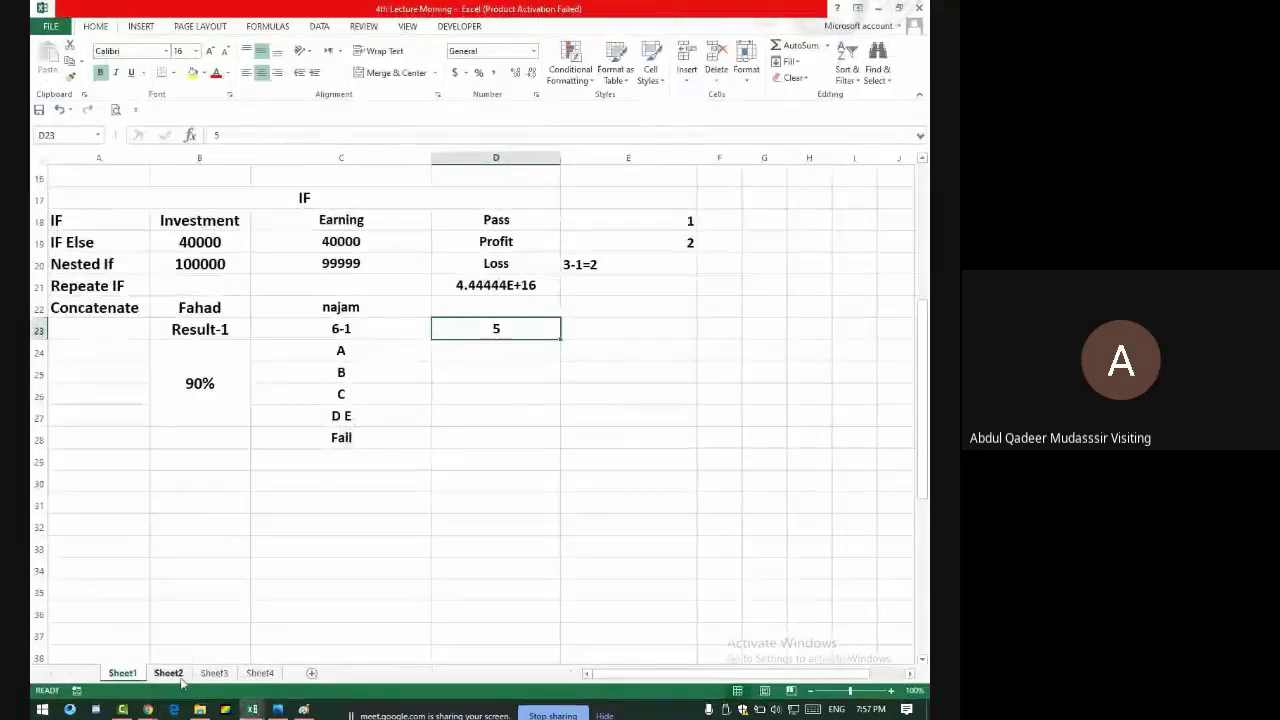
pyautogui.scroll(-9, 436, 404)
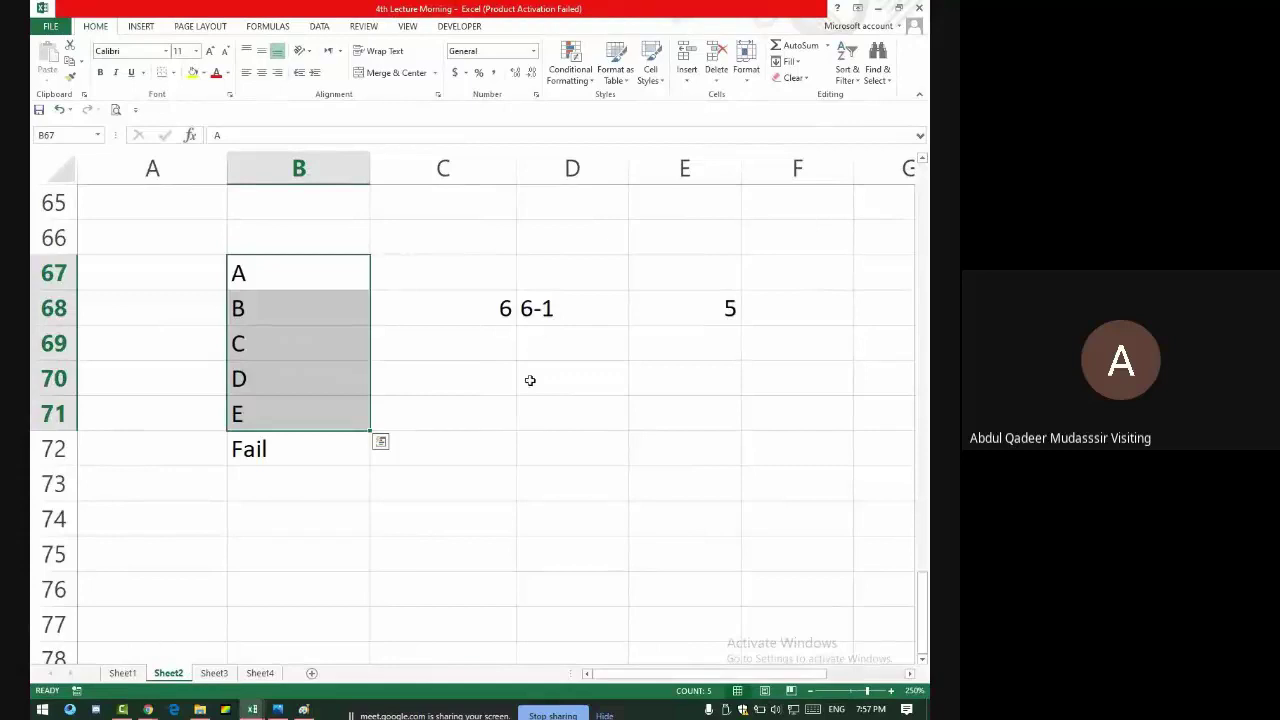
pyautogui.scroll(3, 529, 330)
pyautogui.click(570, 343)
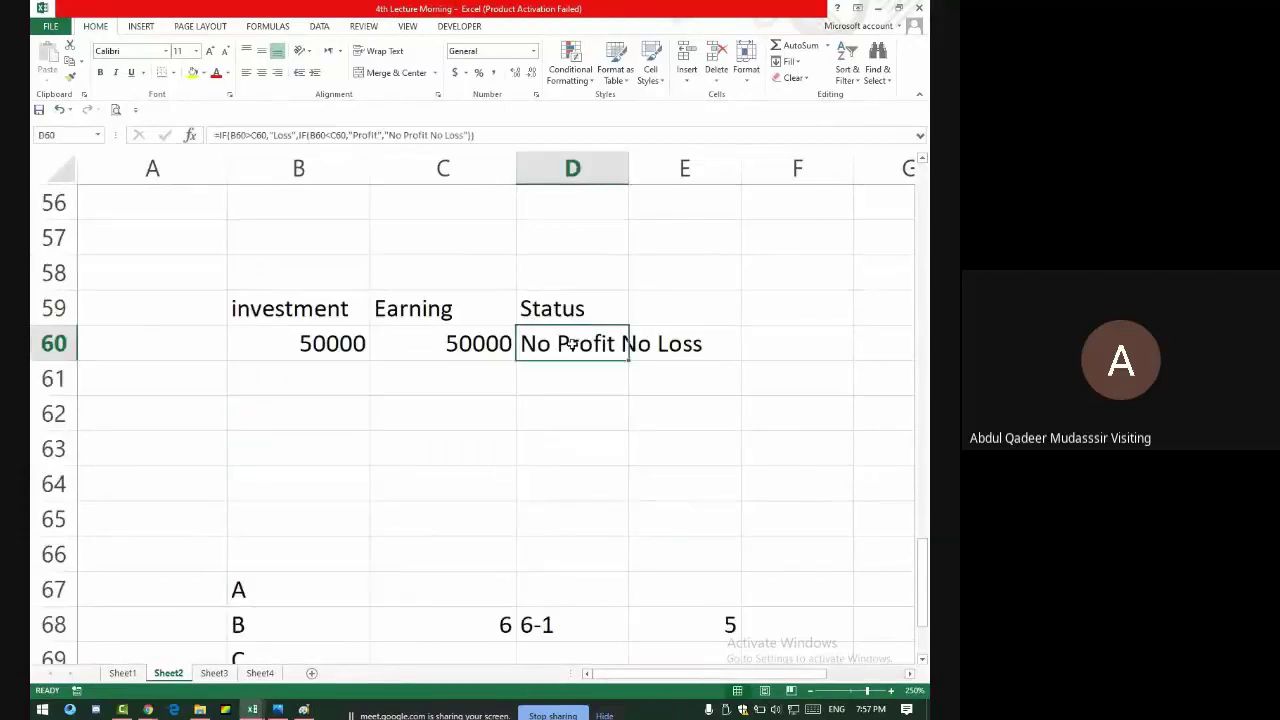
pyautogui.click(425, 138)
pyautogui.doubleClick(425, 138)
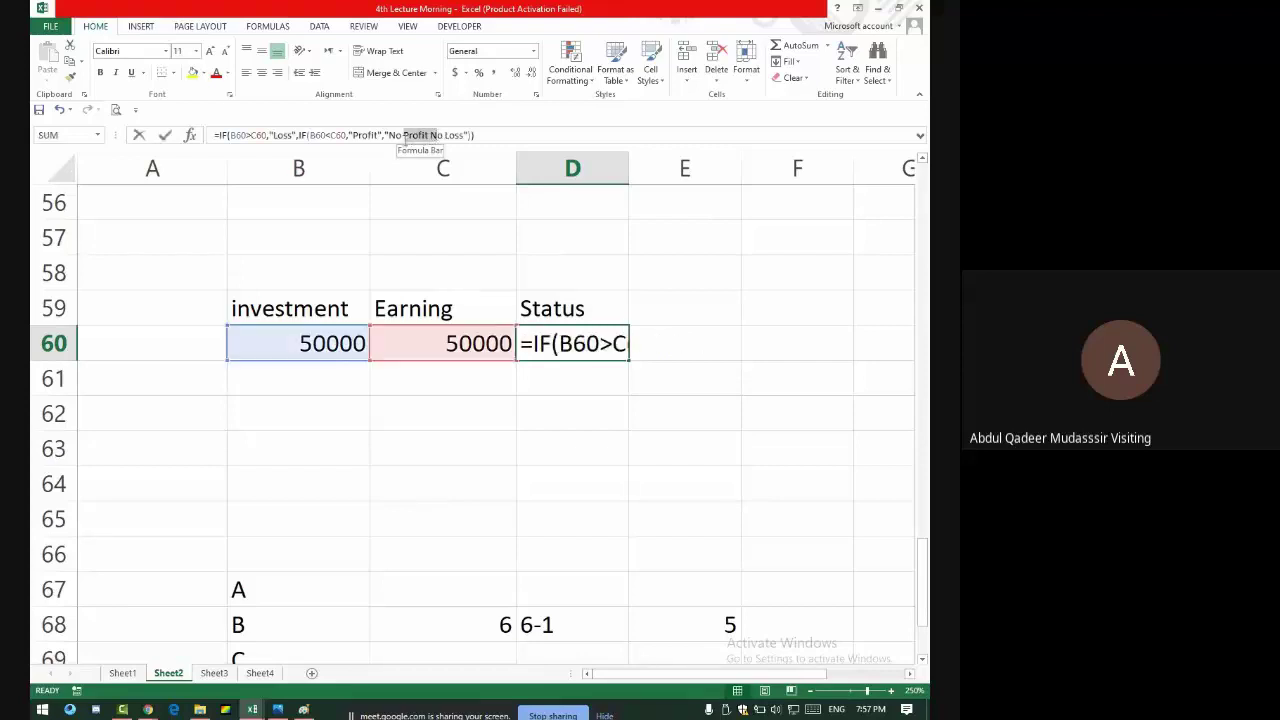
pyautogui.click(351, 136)
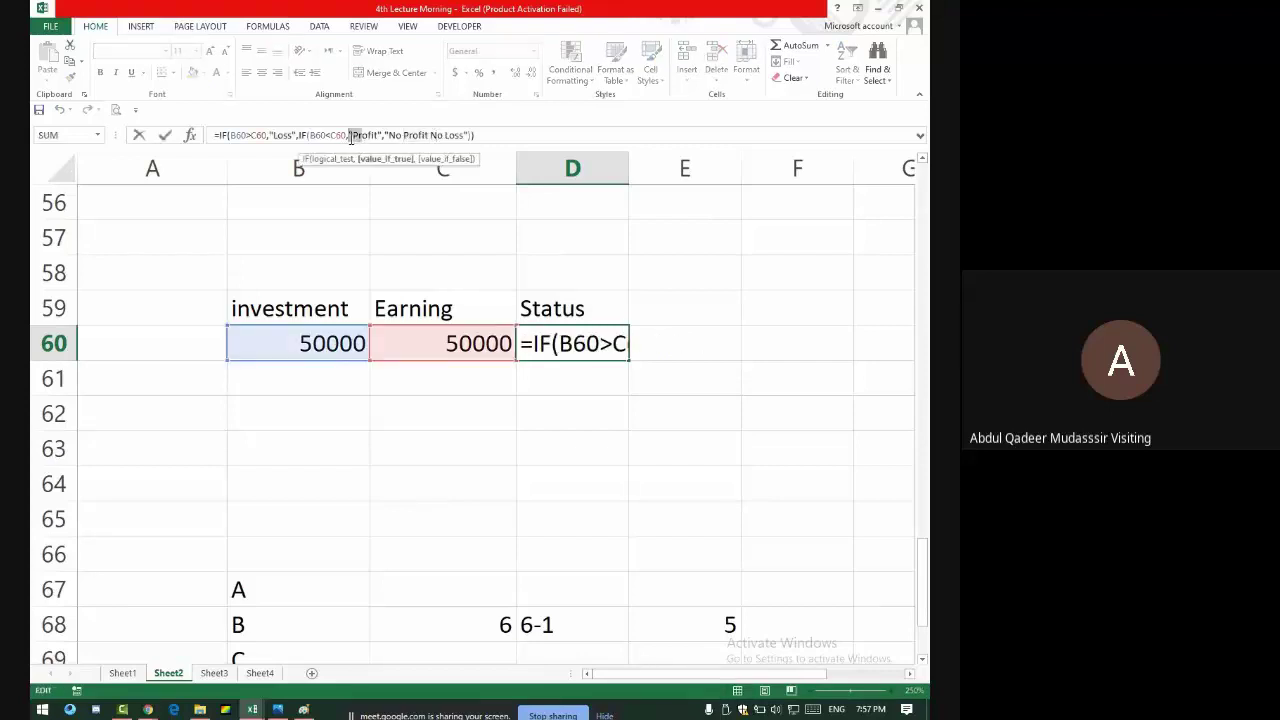
pyautogui.moveTo(294, 137)
pyautogui.mouseDown()
pyautogui.moveTo(269, 144)
pyautogui.moveTo(285, 140)
pyautogui.mouseUp()
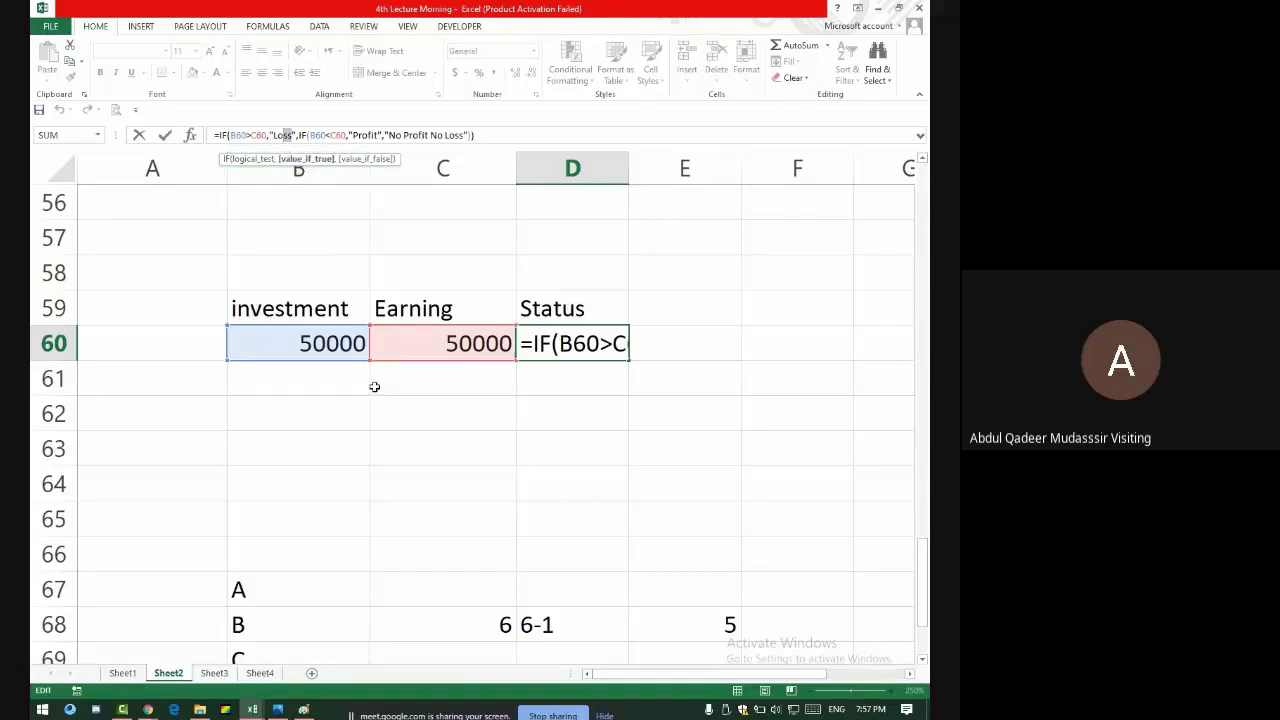
pyautogui.press('Return')
pyautogui.click(540, 342)
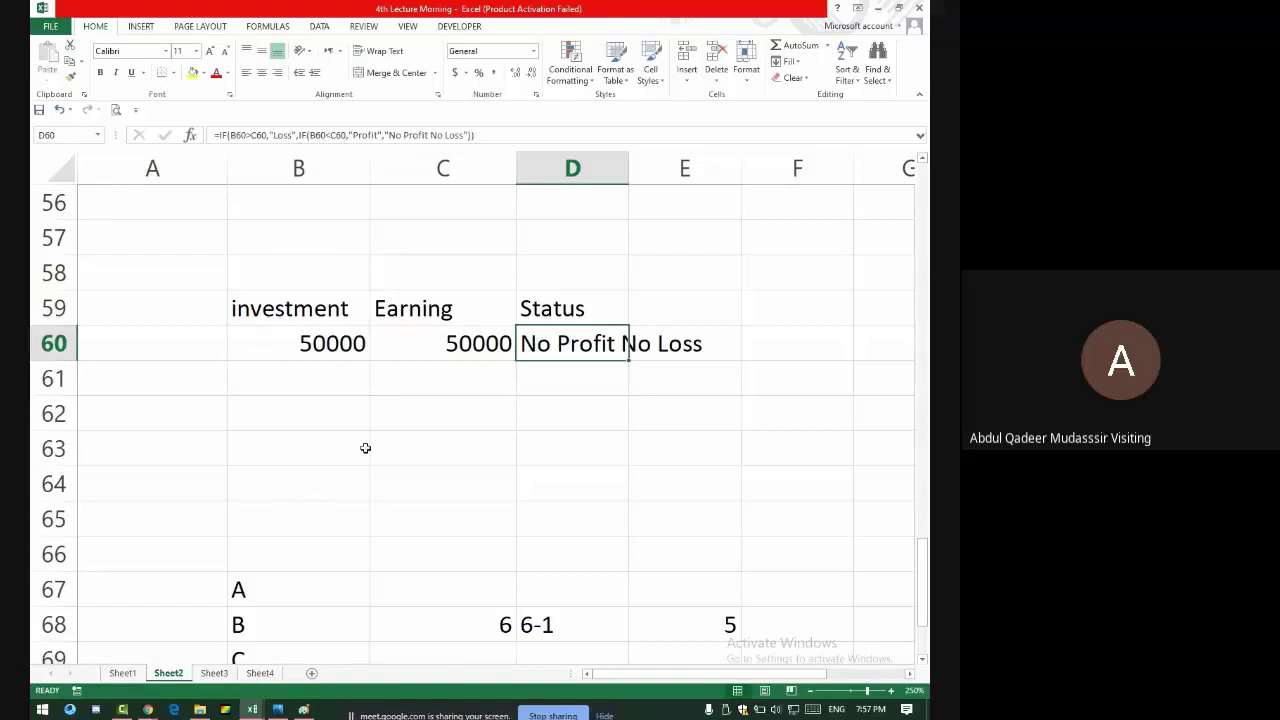
pyautogui.scroll(-7, 366, 445)
pyautogui.scroll(6, 366, 445)
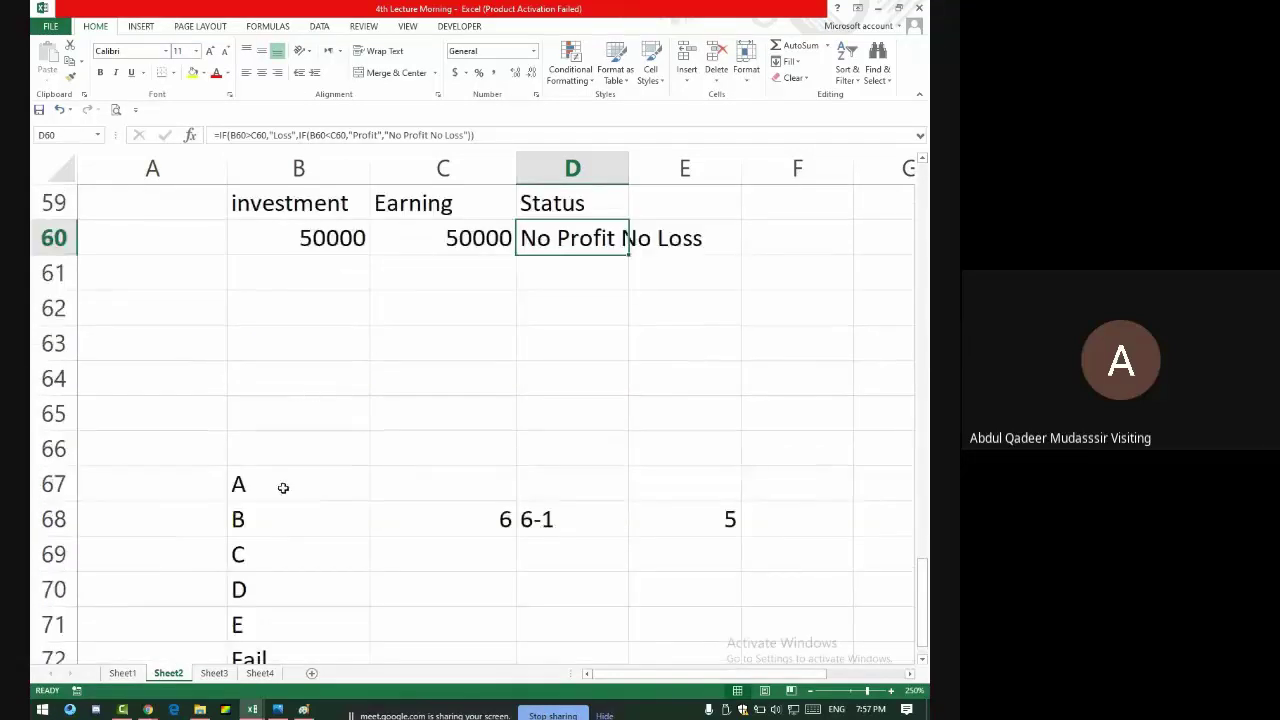
pyautogui.moveTo(280, 486); pyautogui.dragTo(285, 640)
pyautogui.moveTo(276, 524); pyautogui.dragTo(266, 587)
pyautogui.scroll(16, 336, 515)
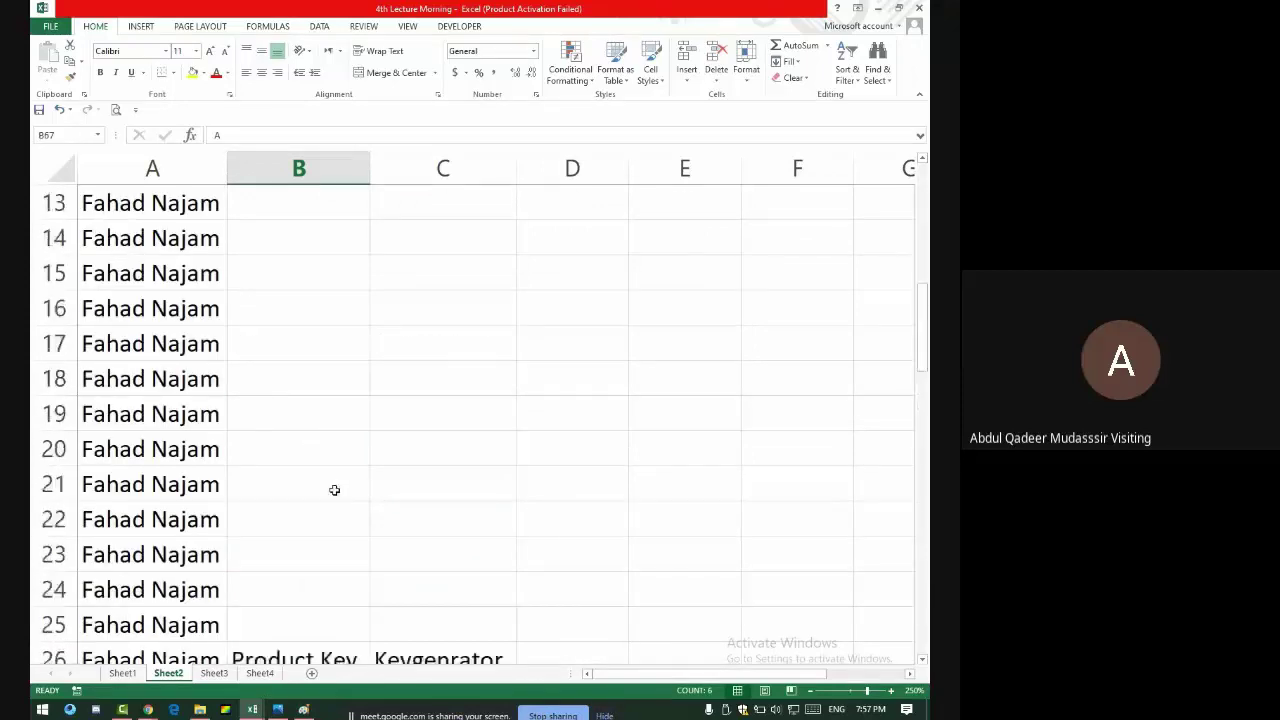
pyautogui.scroll(4, 334, 490)
pyautogui.click(122, 673)
pyautogui.scroll(5, 303, 436)
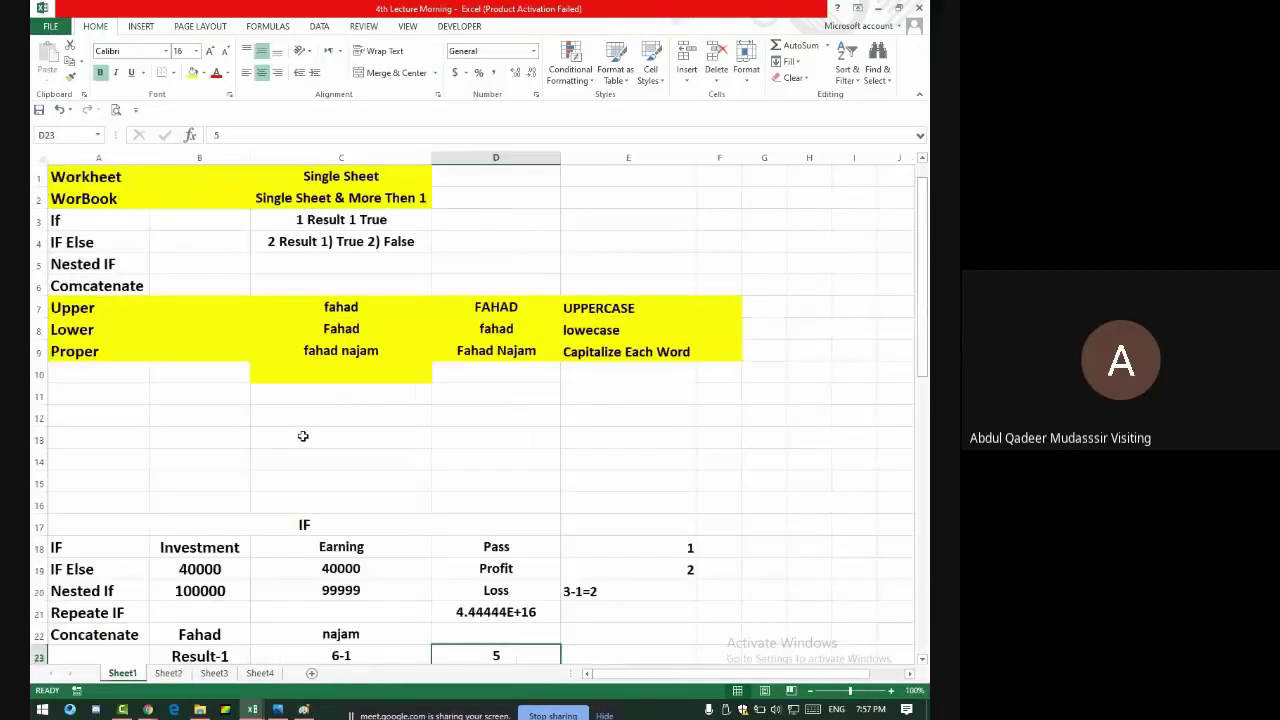
pyautogui.click(168, 673)
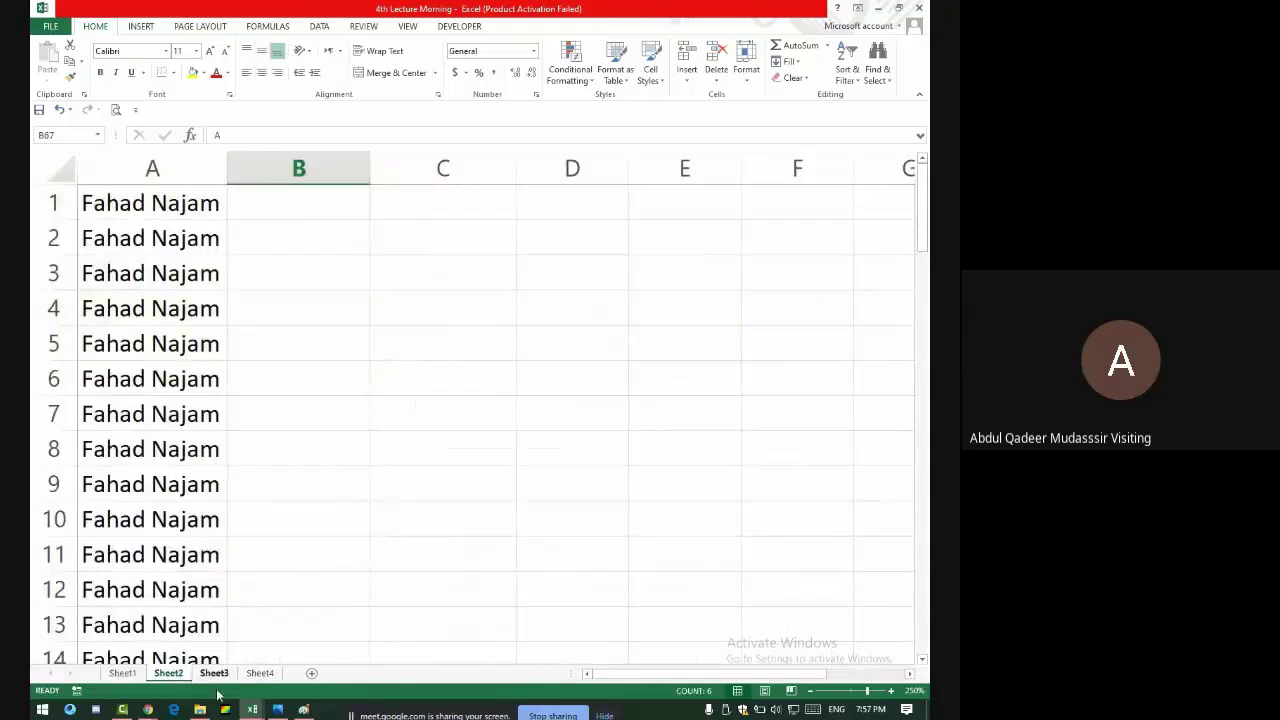
# - In Morning Class 2, clear the Result (F7:F21) and Relation (E7:E21) entries
pyautogui.click(291, 609)
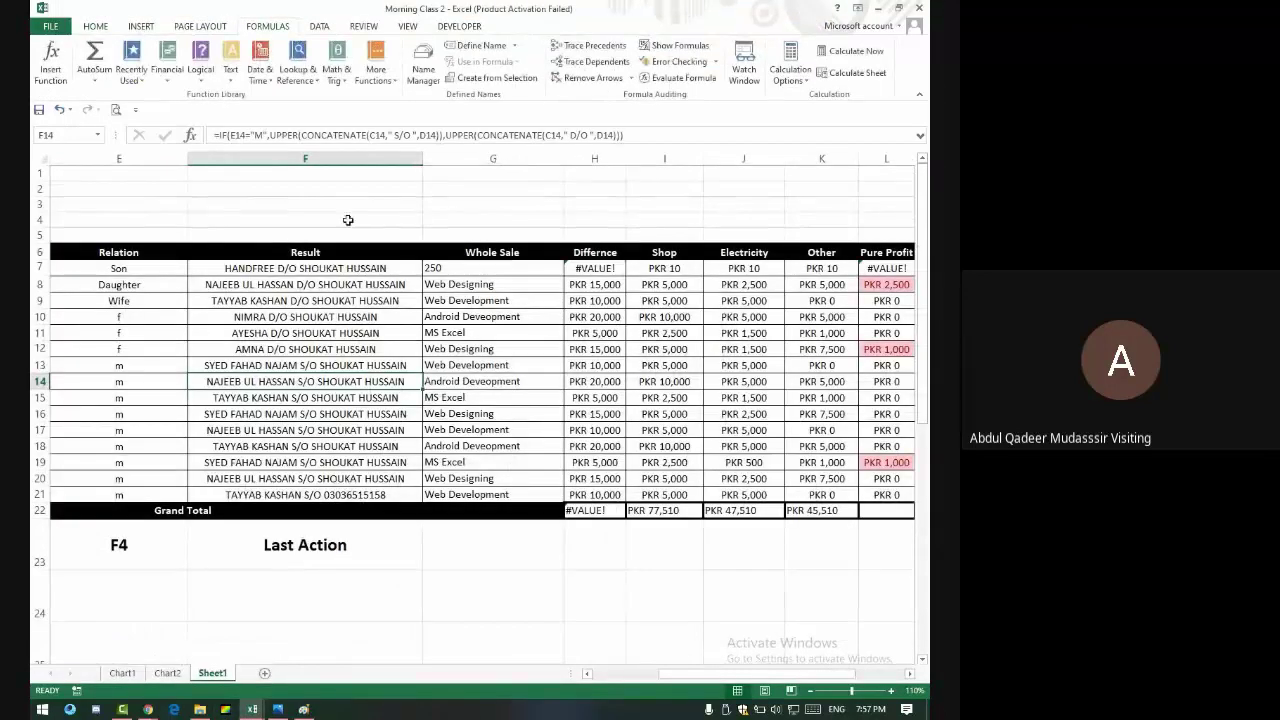
pyautogui.moveTo(322, 267); pyautogui.dragTo(340, 430)
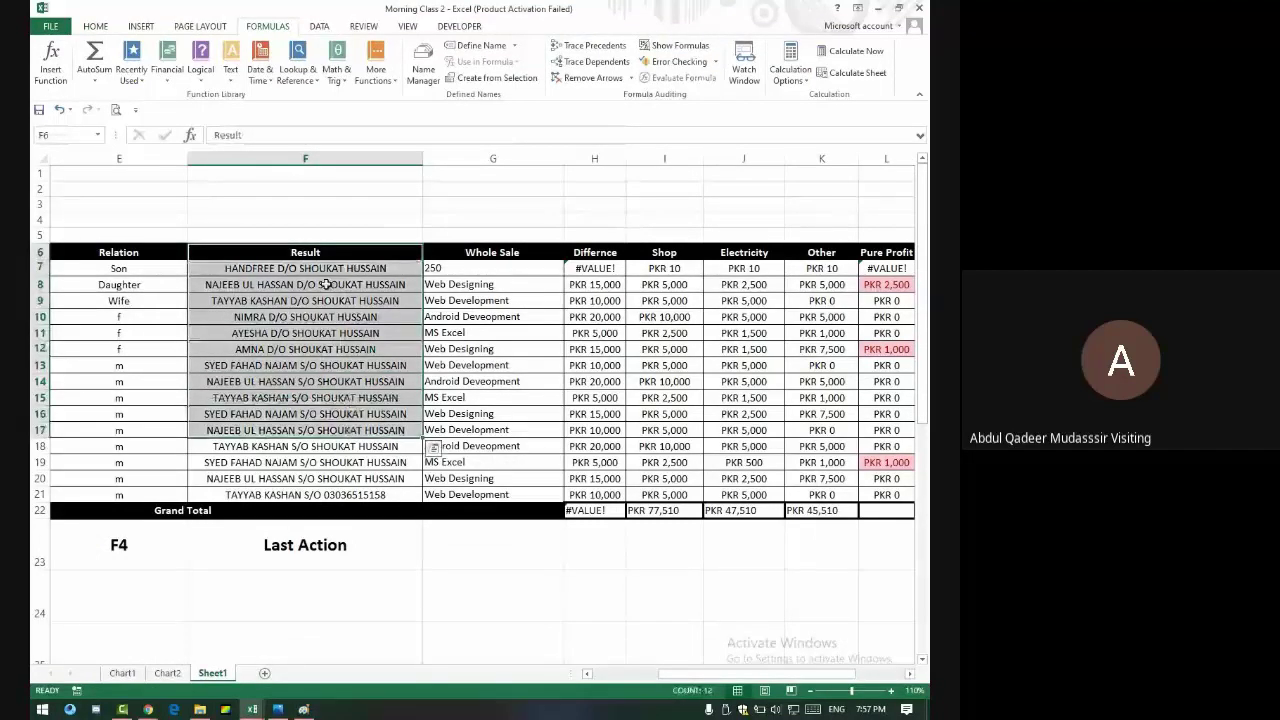
pyautogui.moveTo(318, 268); pyautogui.dragTo(322, 487)
pyautogui.press('Delete')
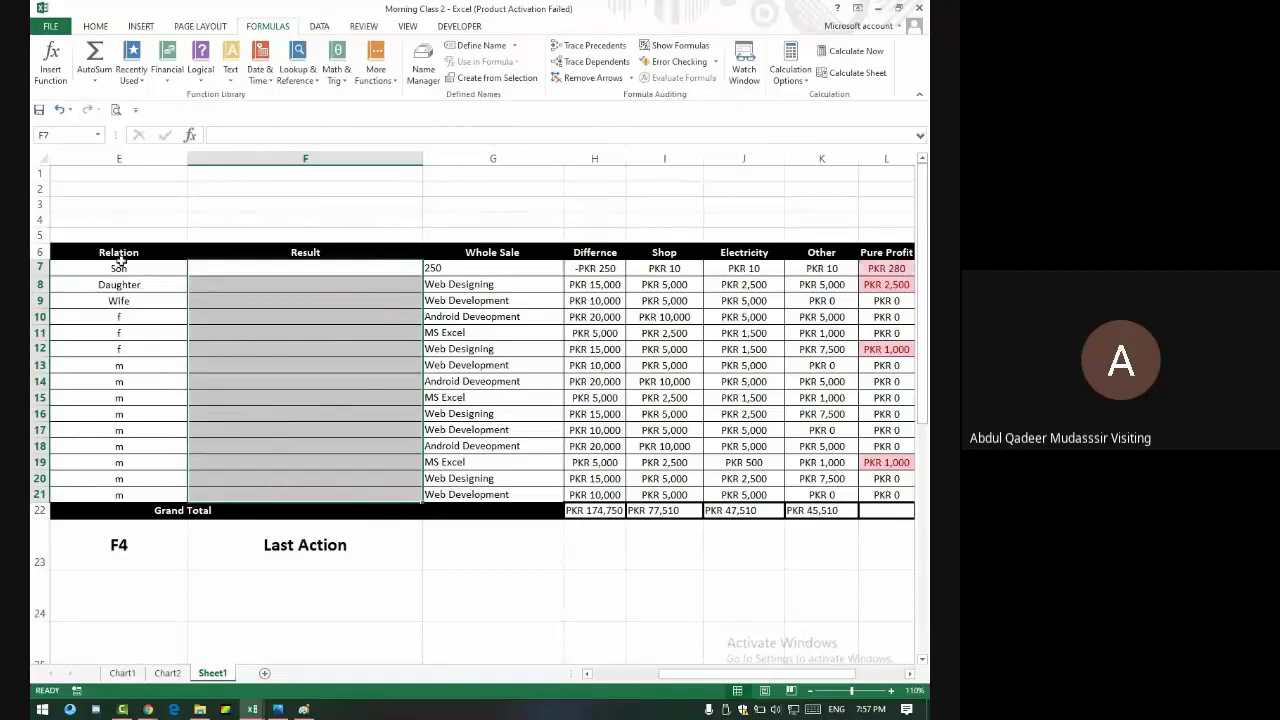
pyautogui.moveTo(116, 264); pyautogui.dragTo(129, 496)
pyautogui.press('Delete')
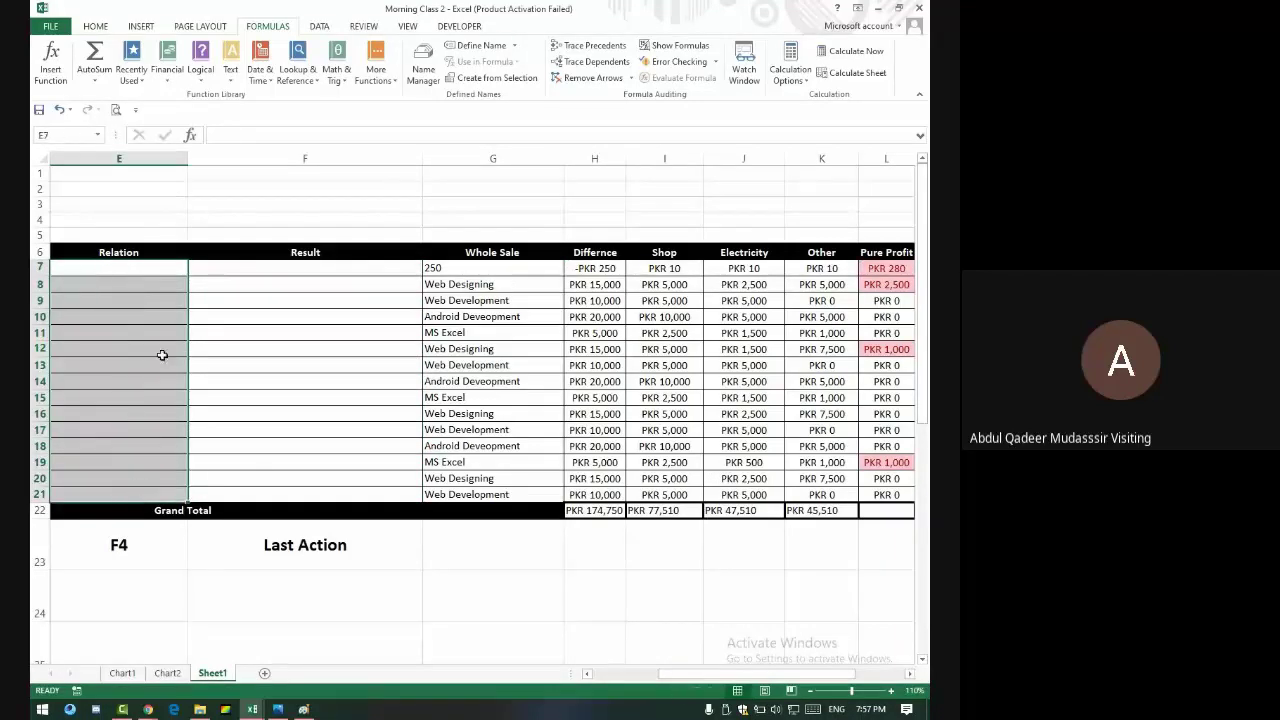
# - Change the first student name in C7 to Fahad
pyautogui.press('Left')
pyautogui.press('Left')
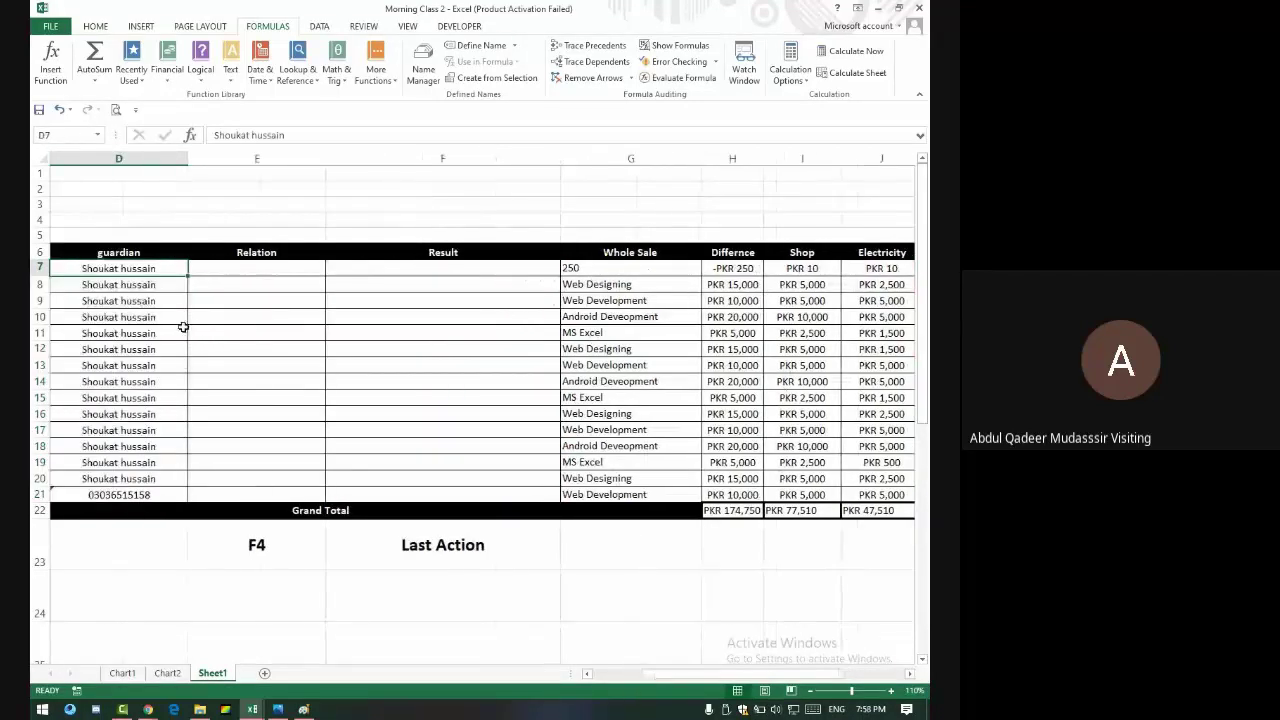
pyautogui.press('Left')
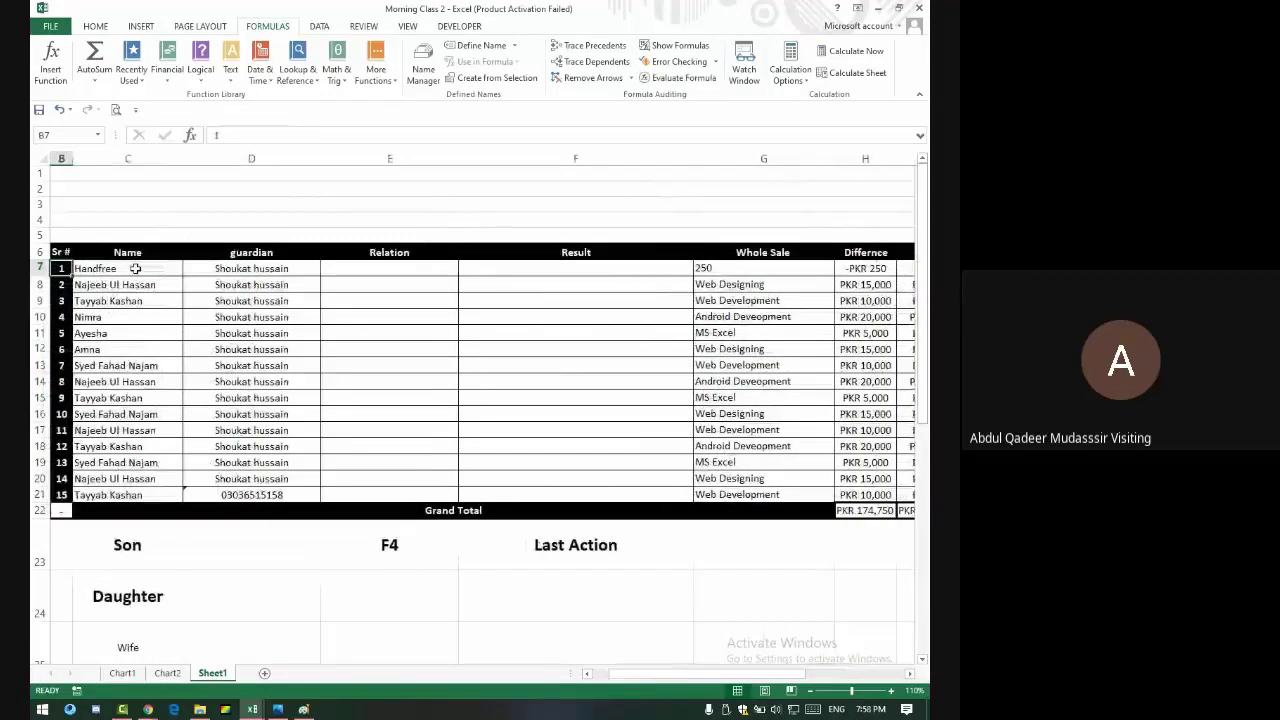
pyautogui.click(135, 270)
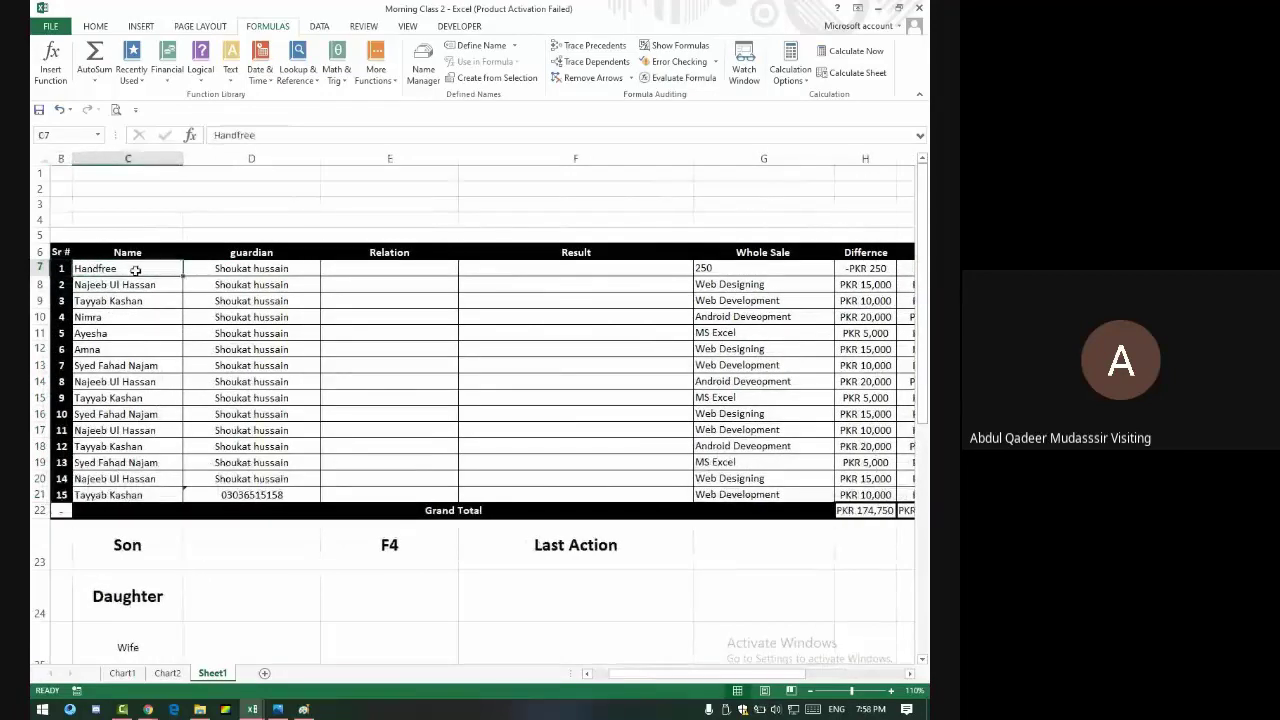
pyautogui.write('Fahad')
pyautogui.press('Right')
pyautogui.press('Right')
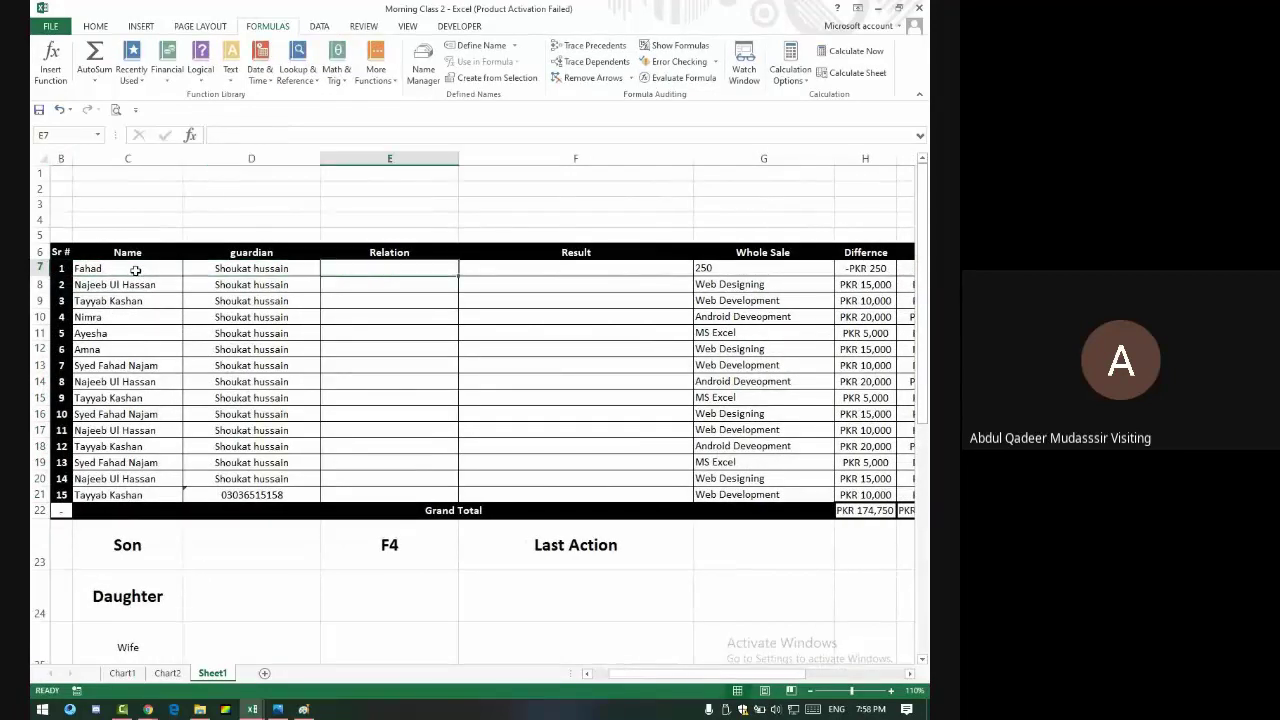
# - Rename the E6 header to Gender, then return to the 4th Lecture Morning workbook
pyautogui.click(387, 252)
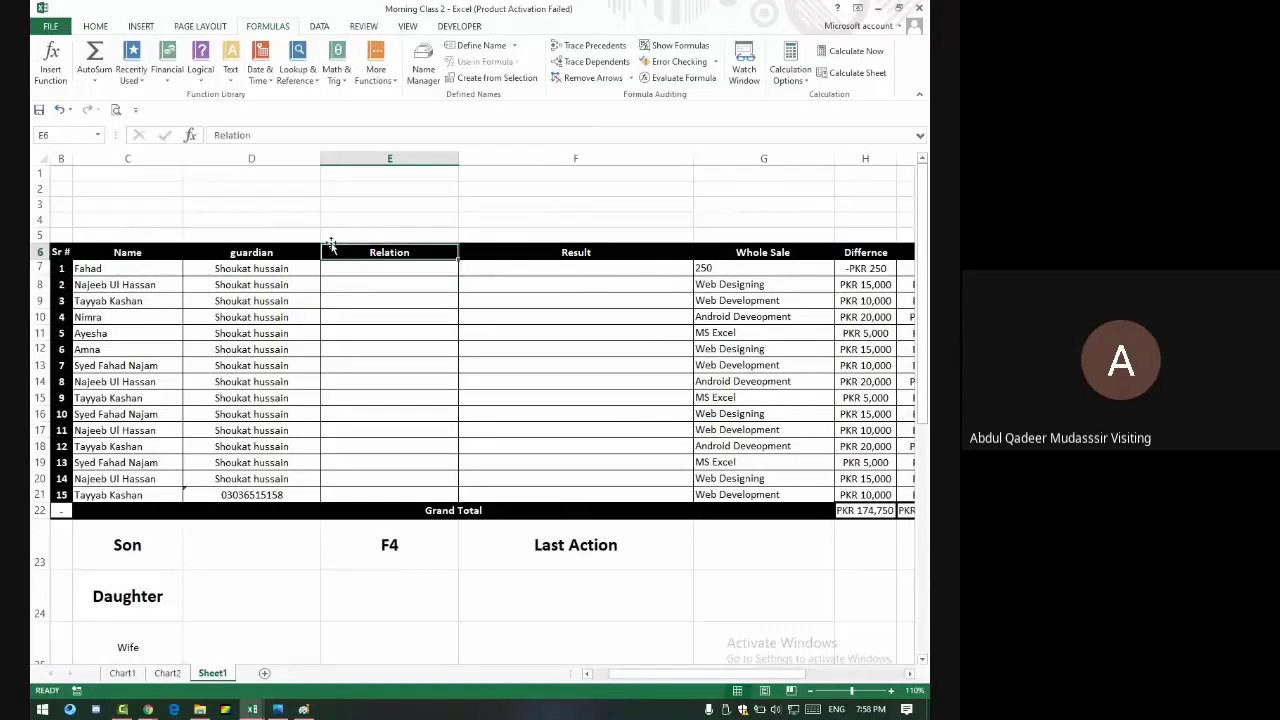
pyautogui.write('Gender')
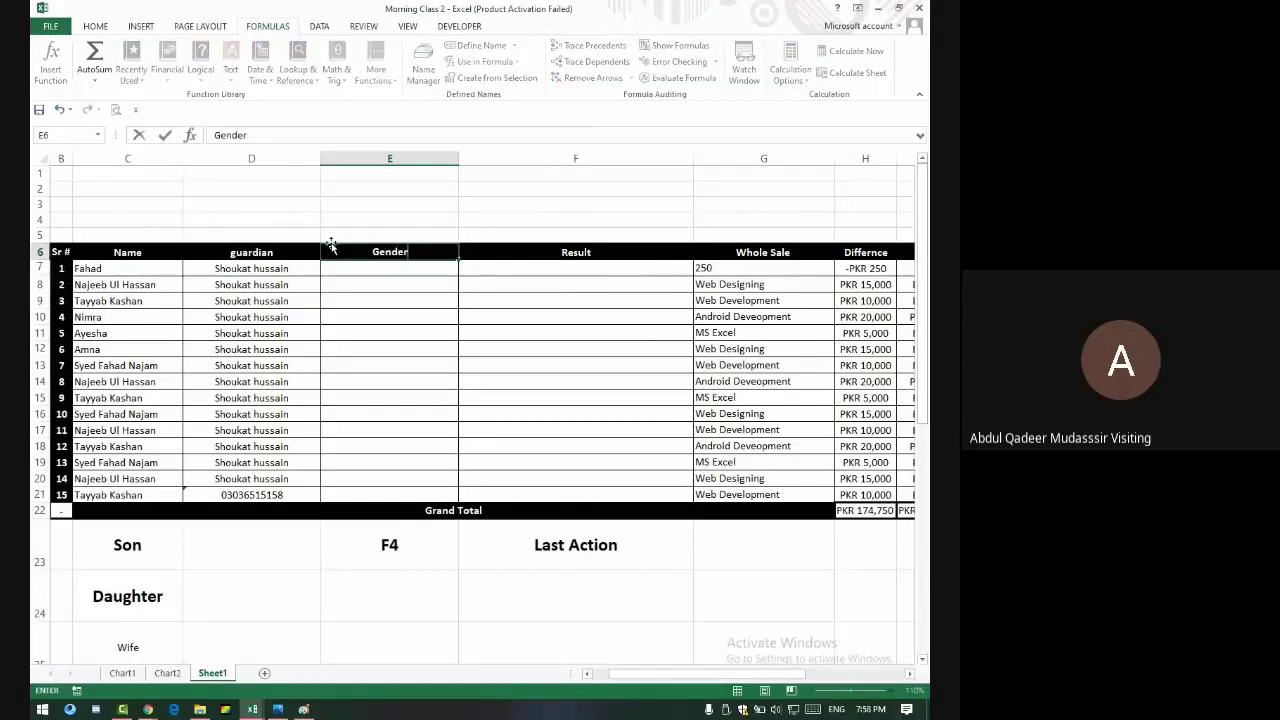
pyautogui.press('Return')
pyautogui.press('Right')
pyautogui.press('Right')
pyautogui.press('Left')
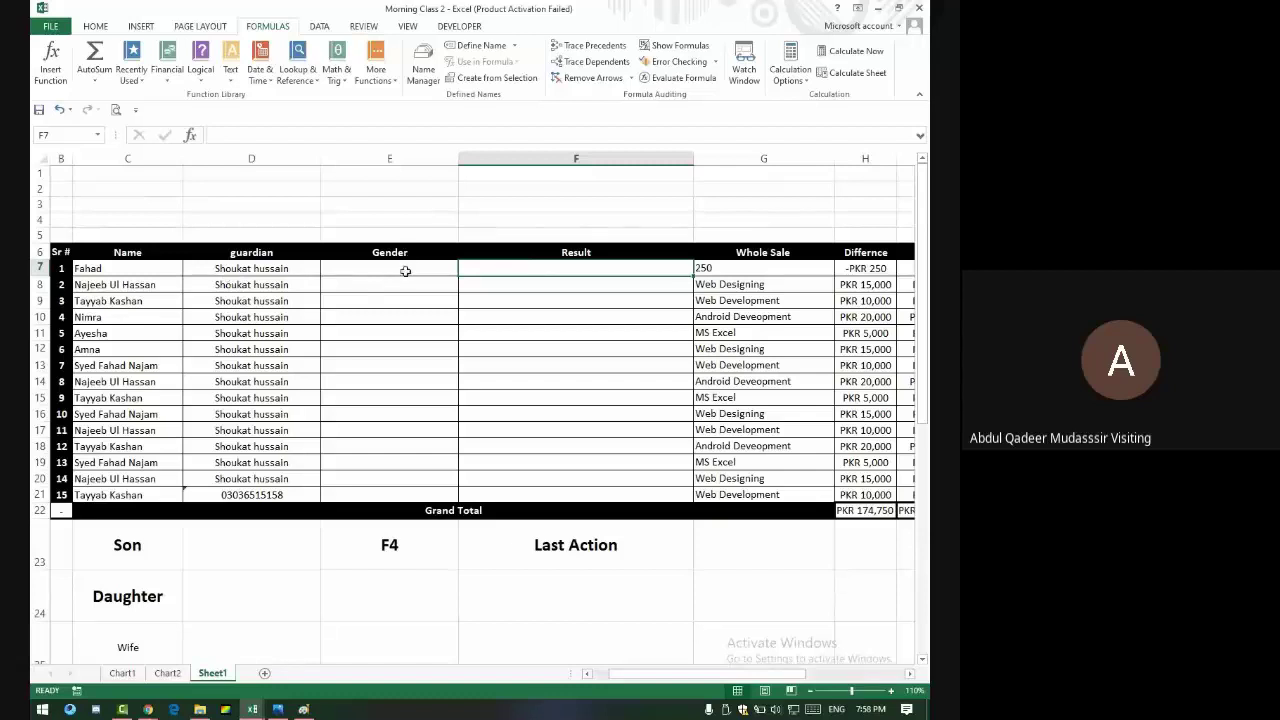
pyautogui.hotkey('alt', 'Tab')
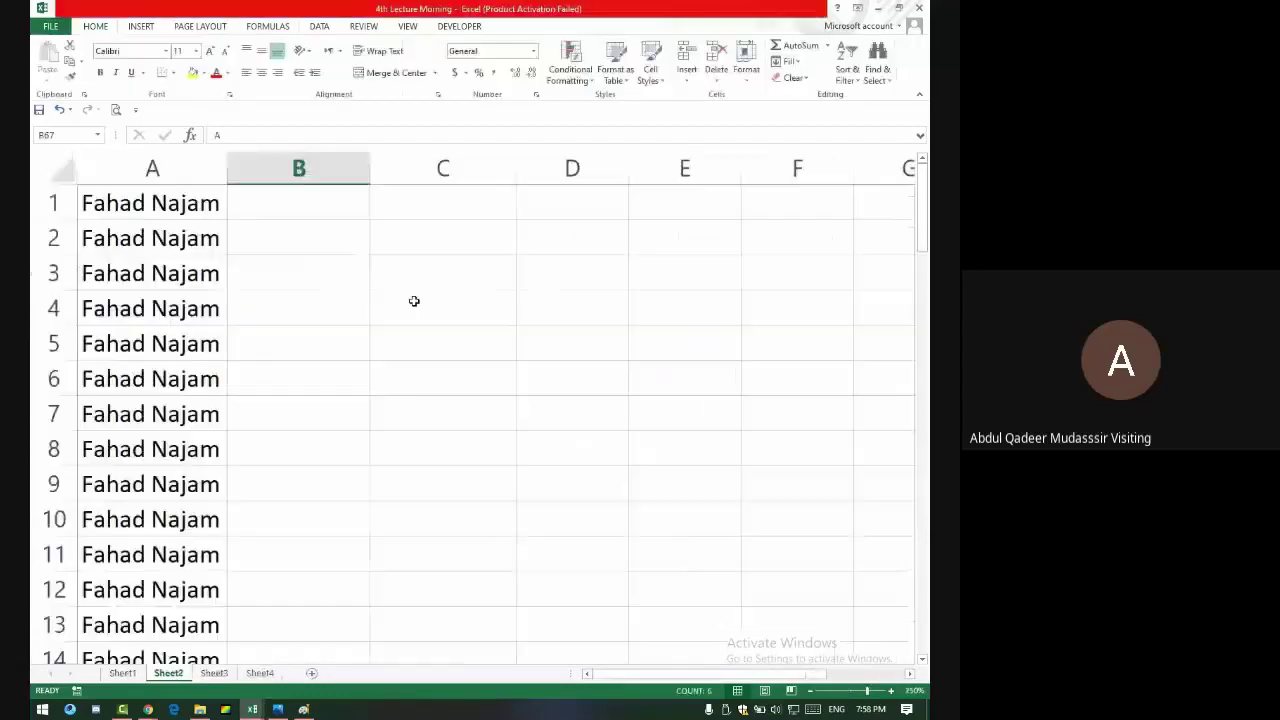
# - Enter =UPPER(A27) in Sheet2's B27, then switch to Morning Class 2
pyautogui.scroll(-3, 289, 309)
pyautogui.scroll(3, 289, 309)
pyautogui.scroll(-10, 290, 309)
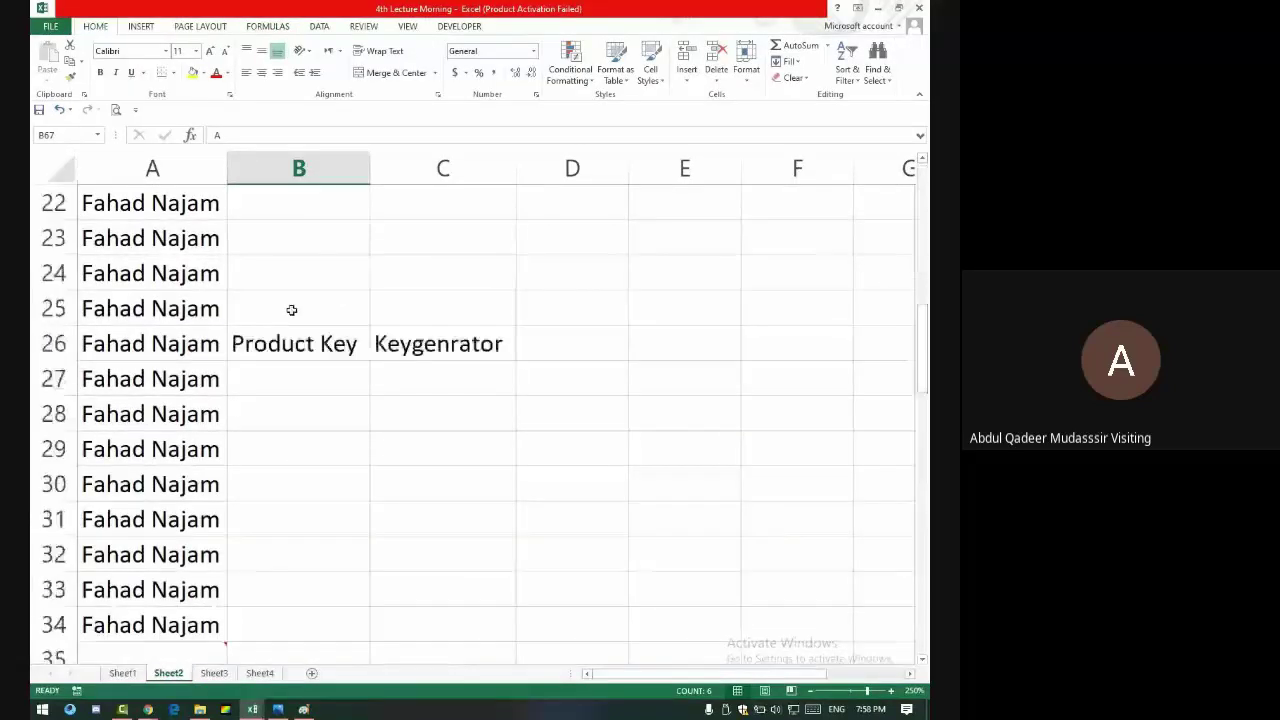
pyautogui.scroll(-9, 291, 310)
pyautogui.scroll(3, 290, 310)
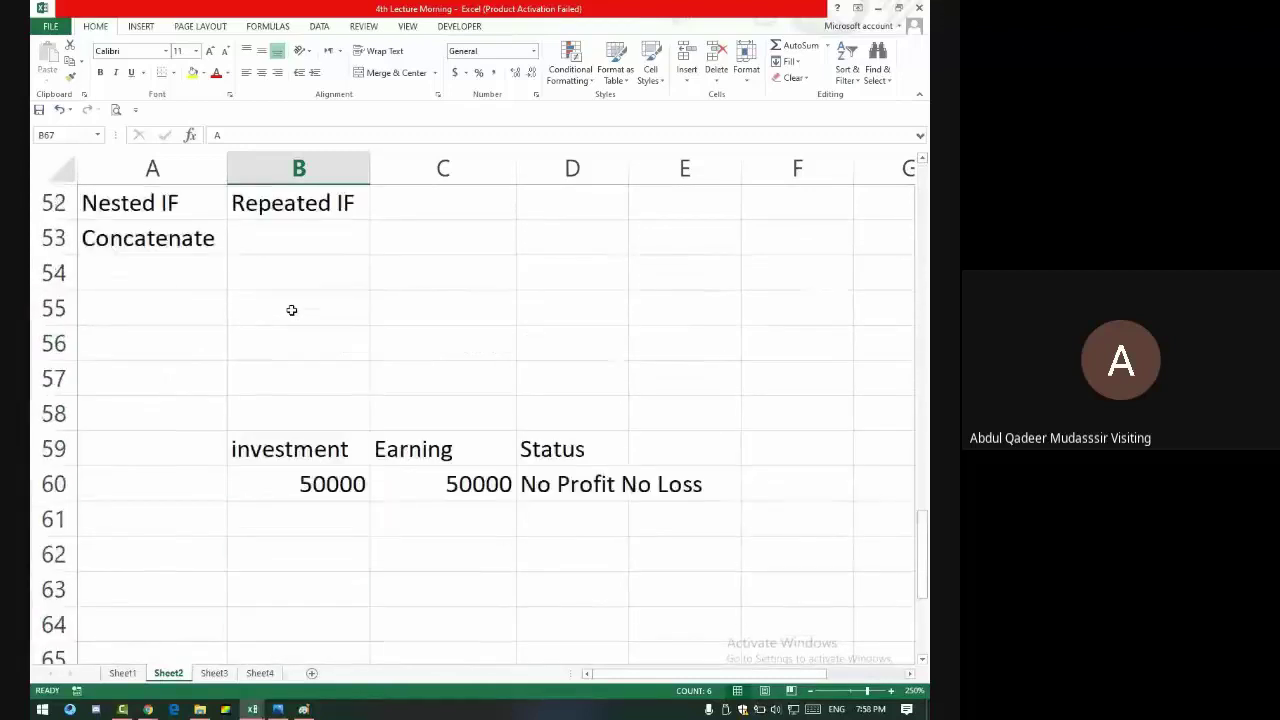
pyautogui.scroll(-5, 291, 310)
pyautogui.scroll(11, 291, 310)
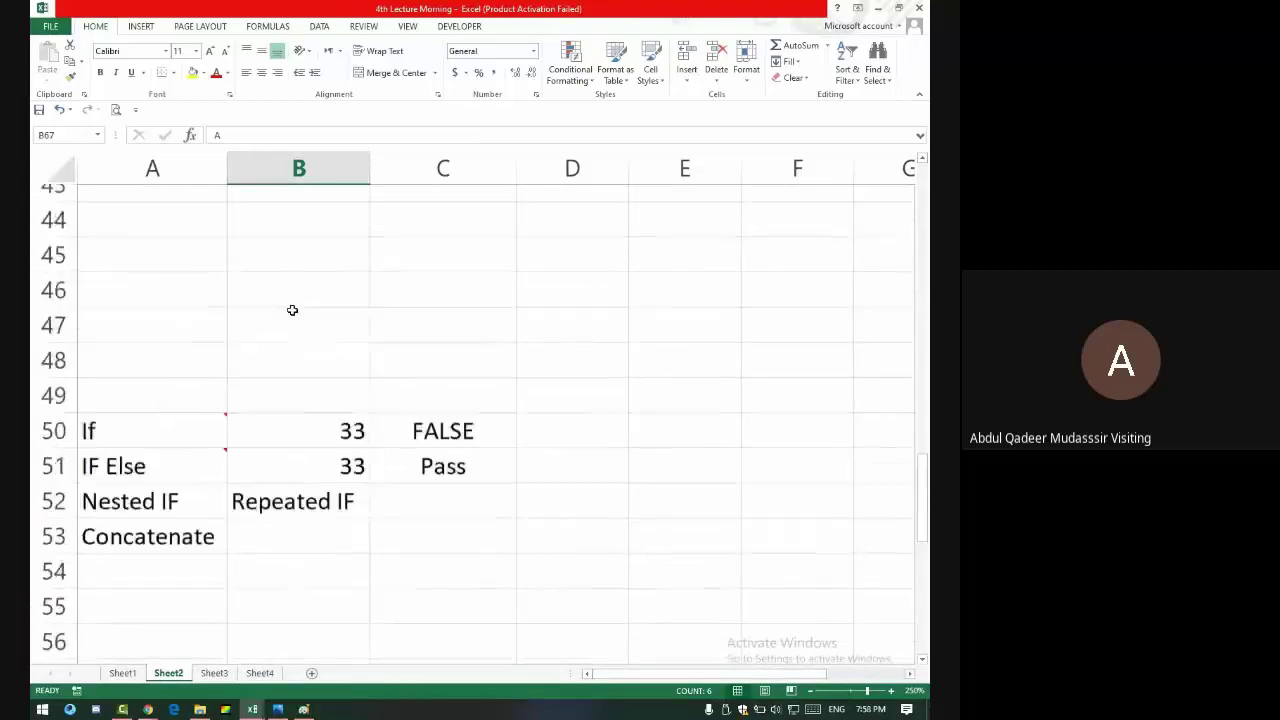
pyautogui.scroll(2, 292, 310)
pyautogui.click(300, 274)
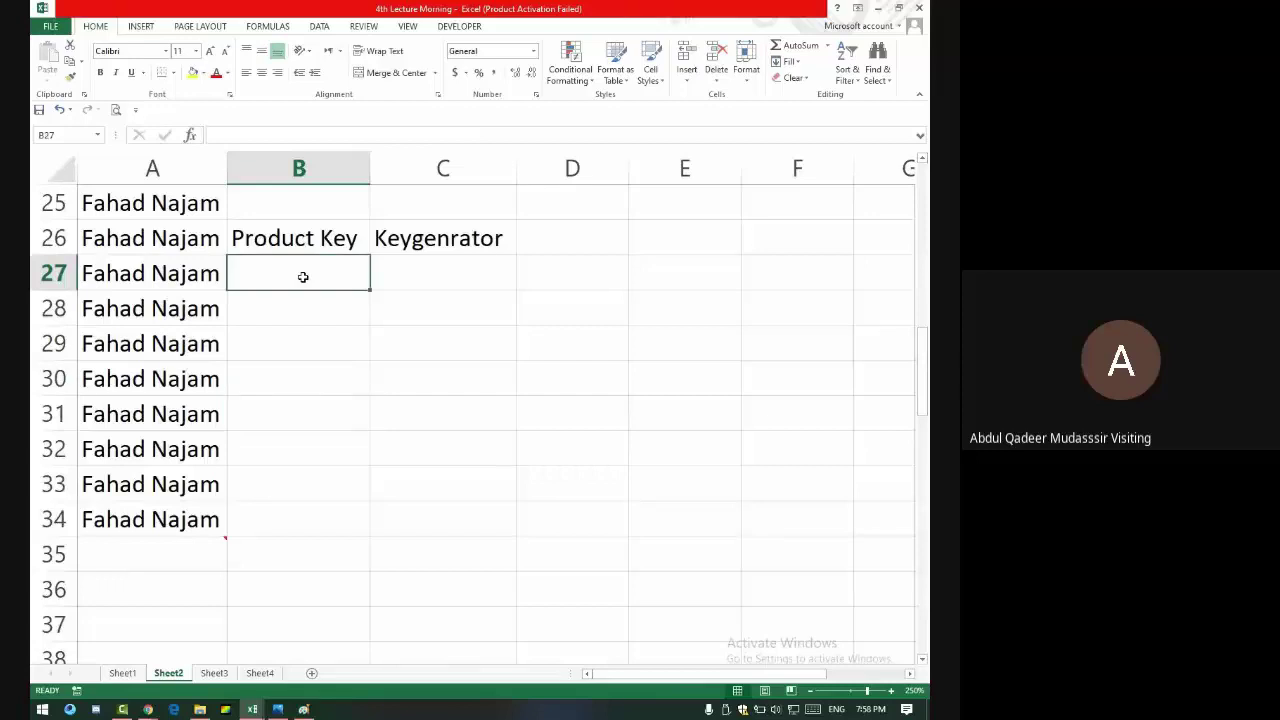
pyautogui.doubleClick(304, 277)
pyautogui.write('=')
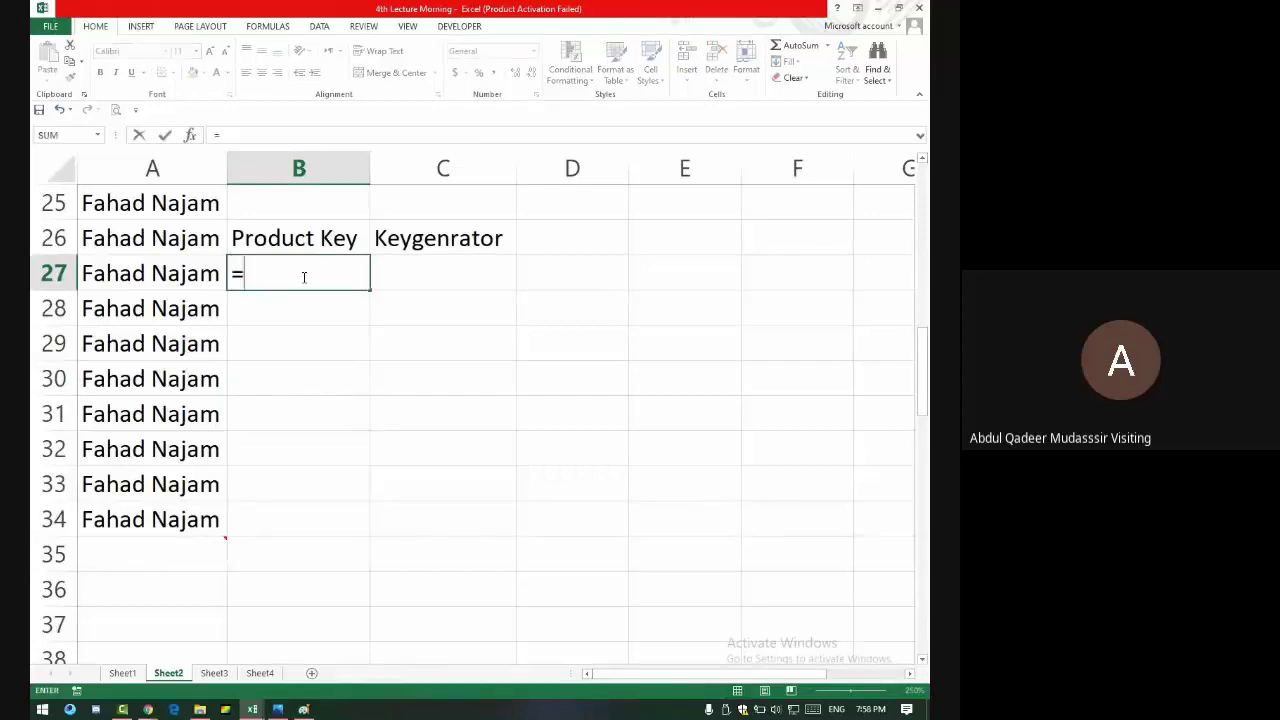
pyautogui.write('upper(')
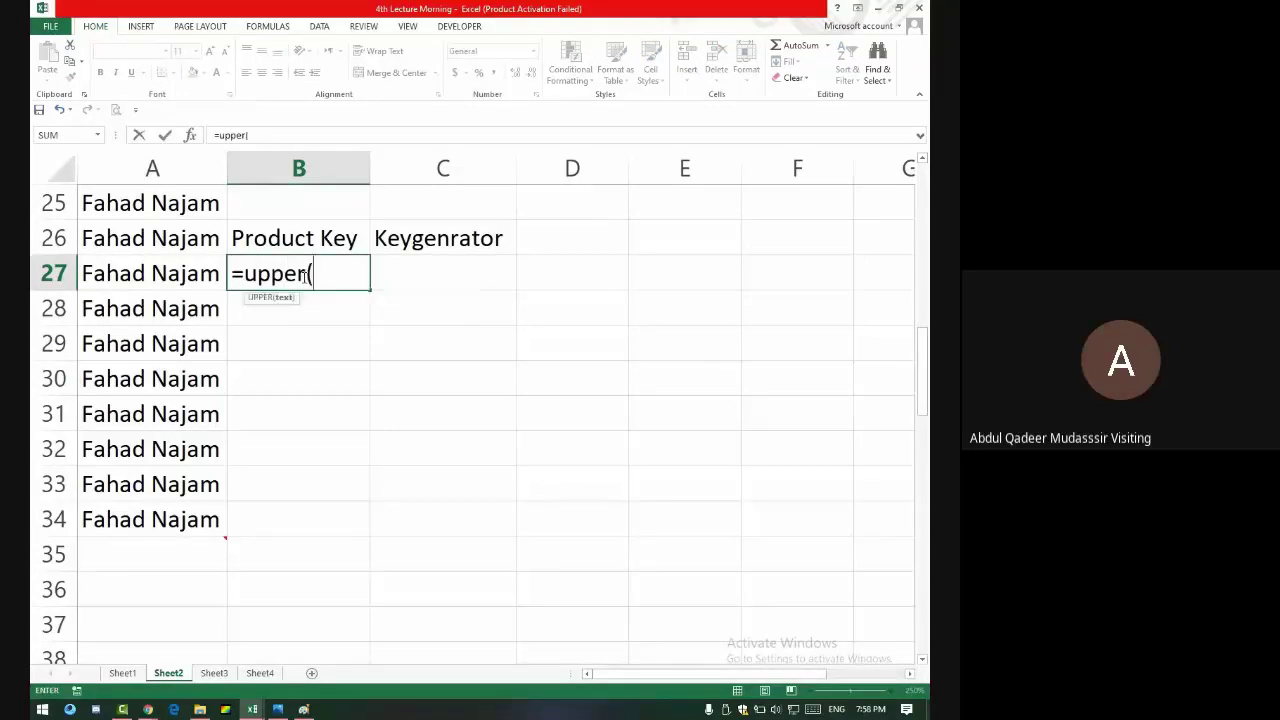
pyautogui.click(155, 274)
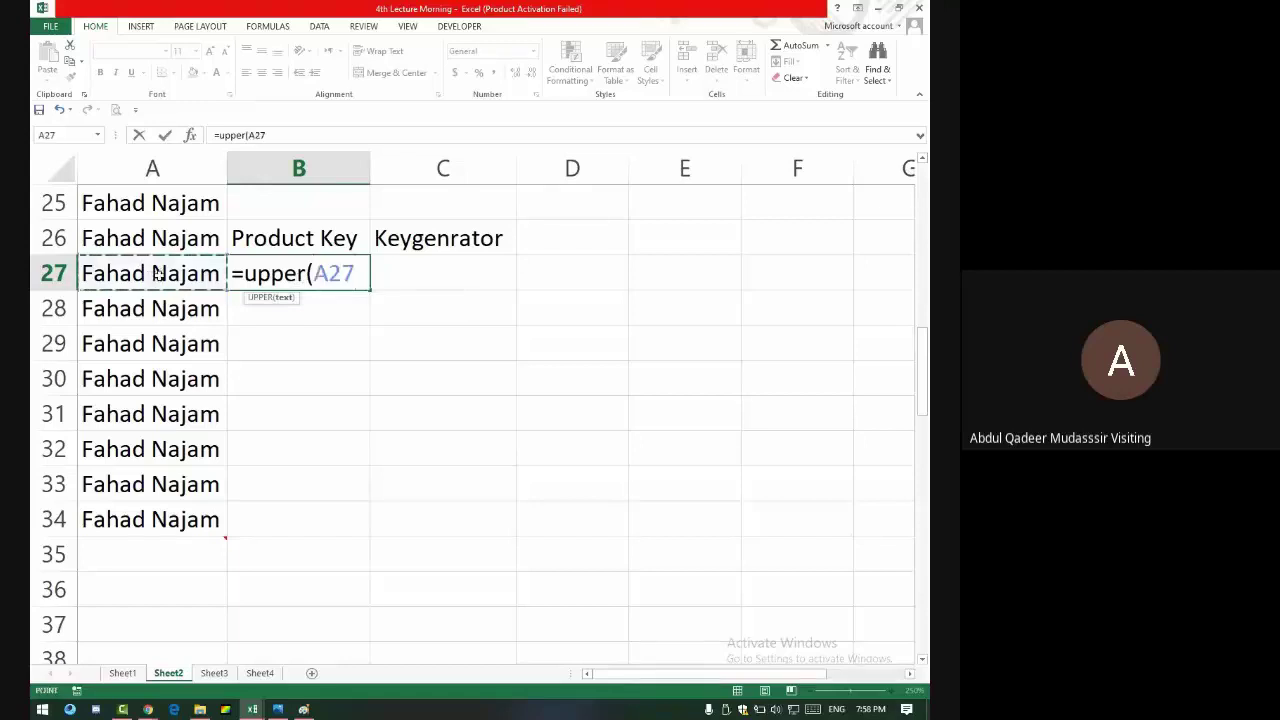
pyautogui.press('Return')
pyautogui.click(328, 270)
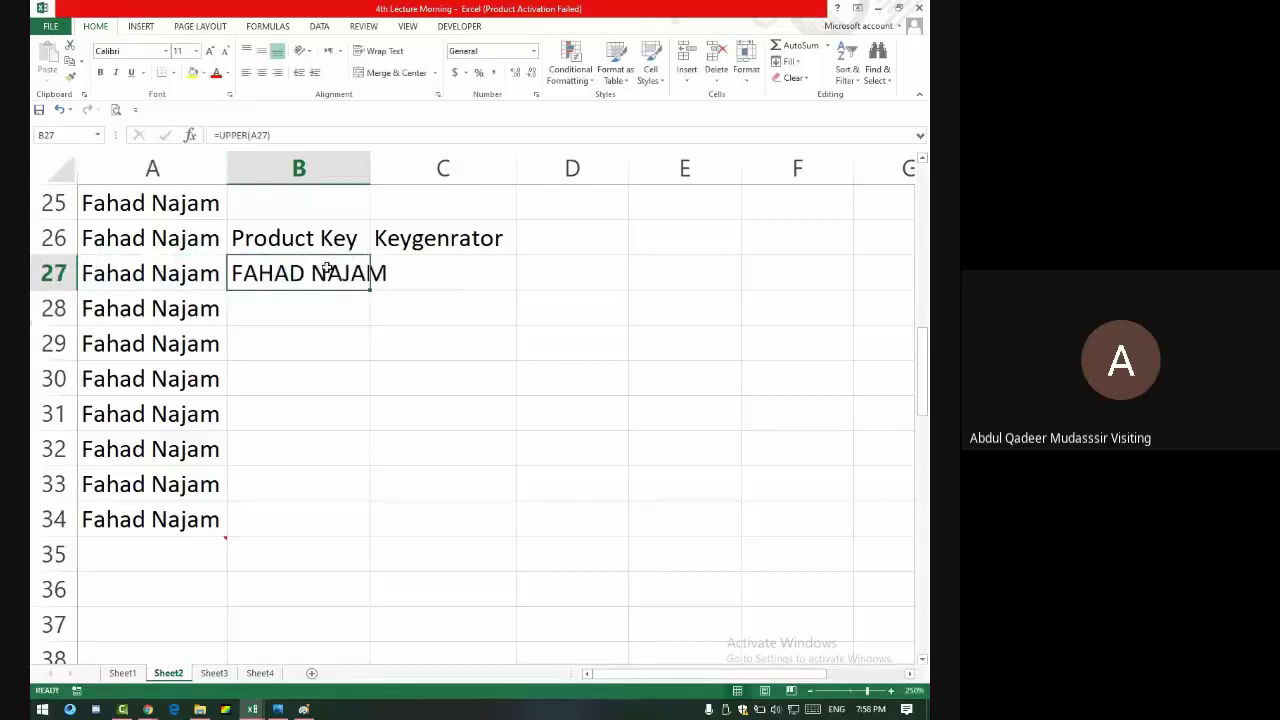
pyautogui.hotkey('alt', 'Tab')
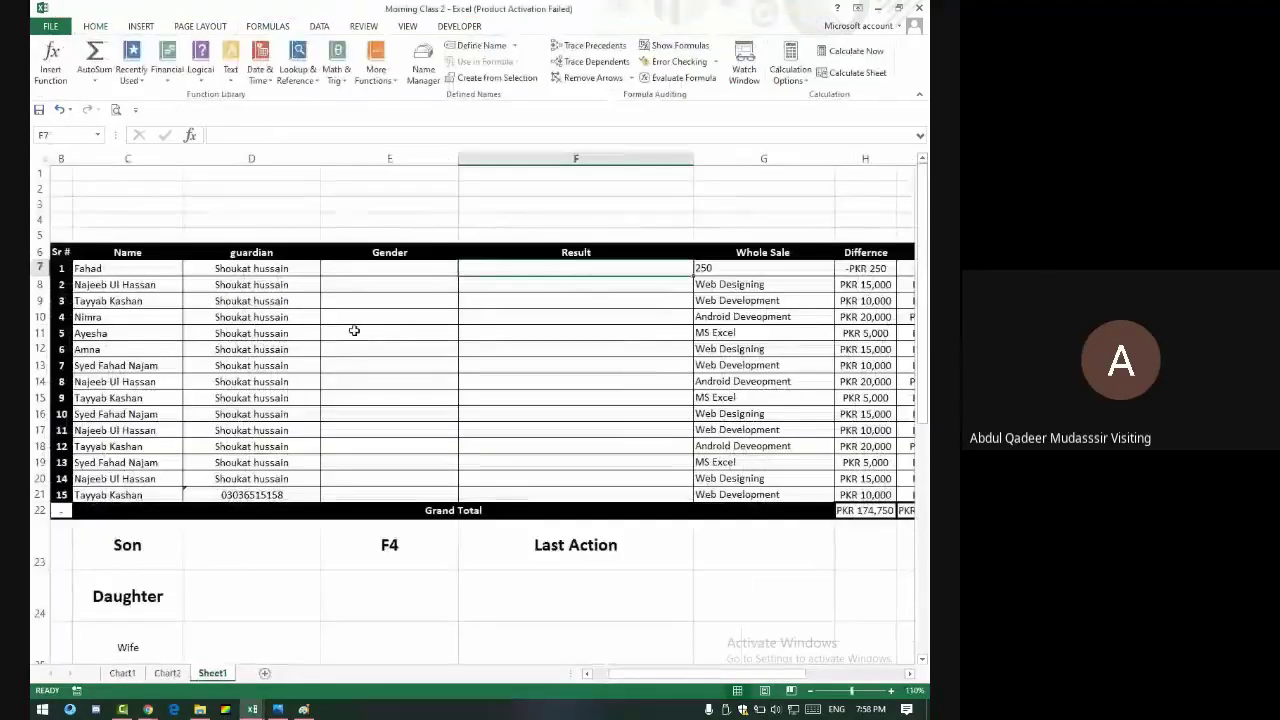
# - Enter m in Gender cells E7 through E9
pyautogui.click(373, 268)
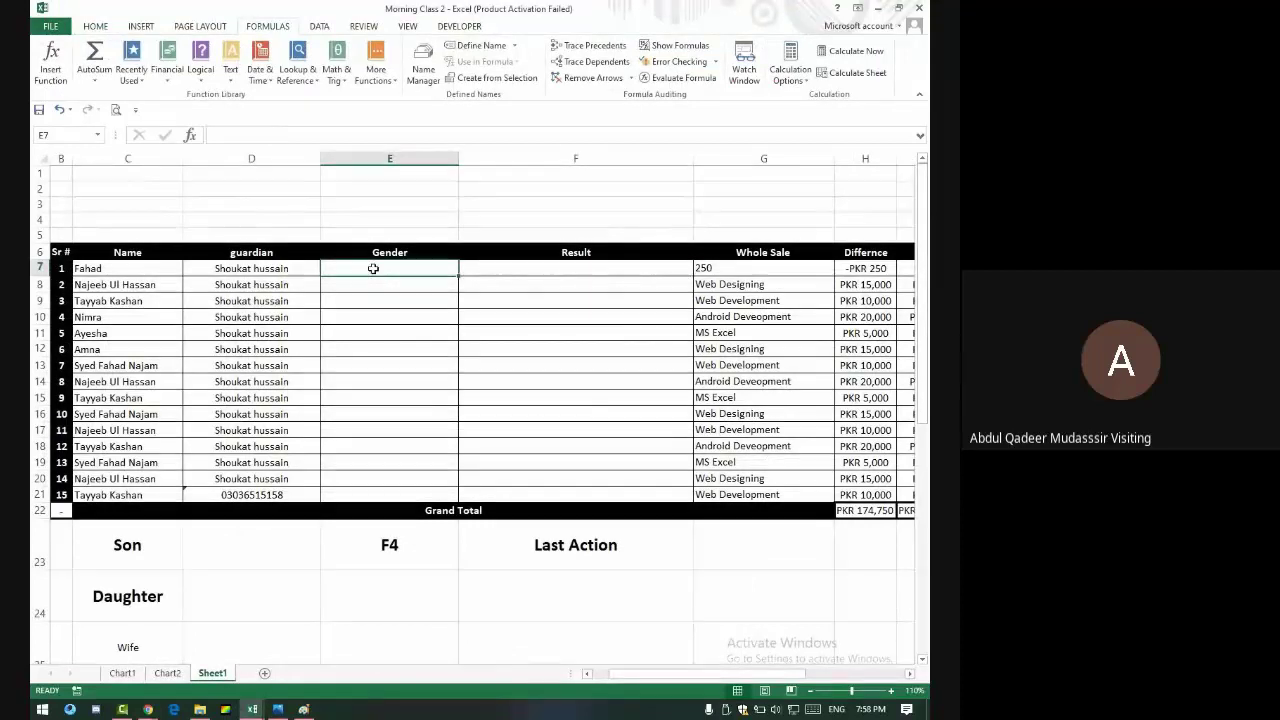
pyautogui.write('m')
pyautogui.press('Return')
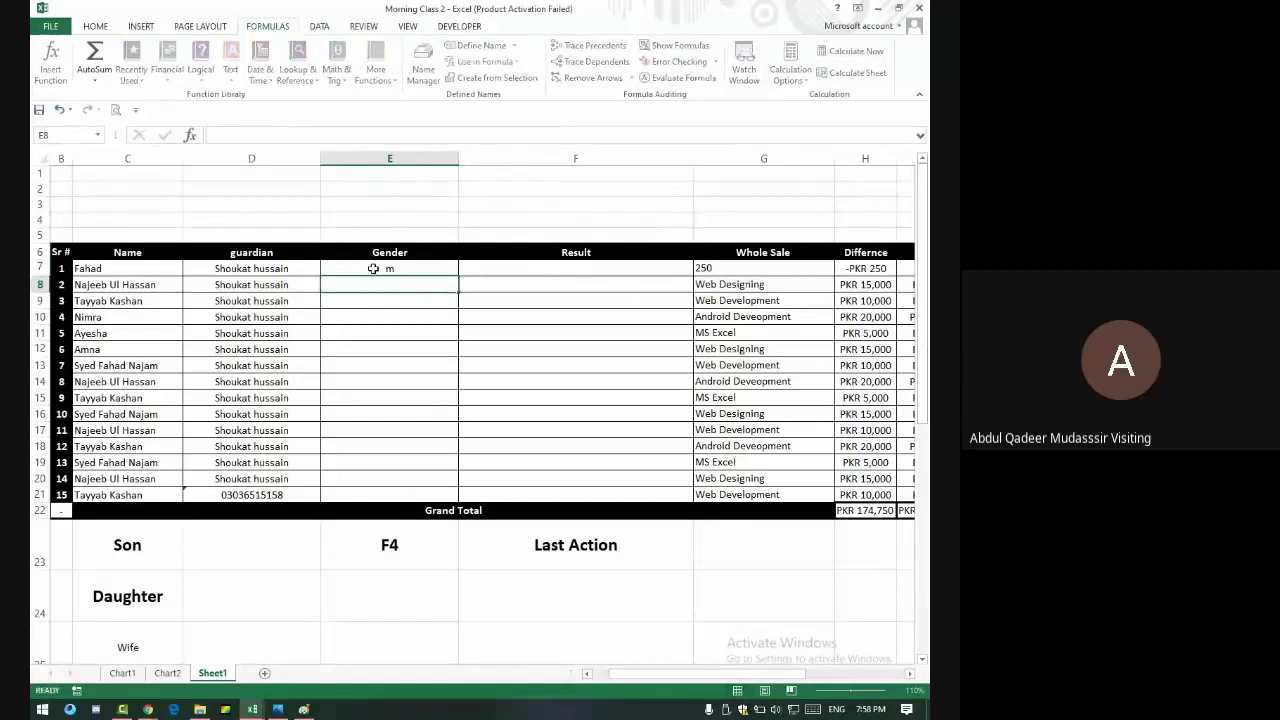
pyautogui.press('Return')
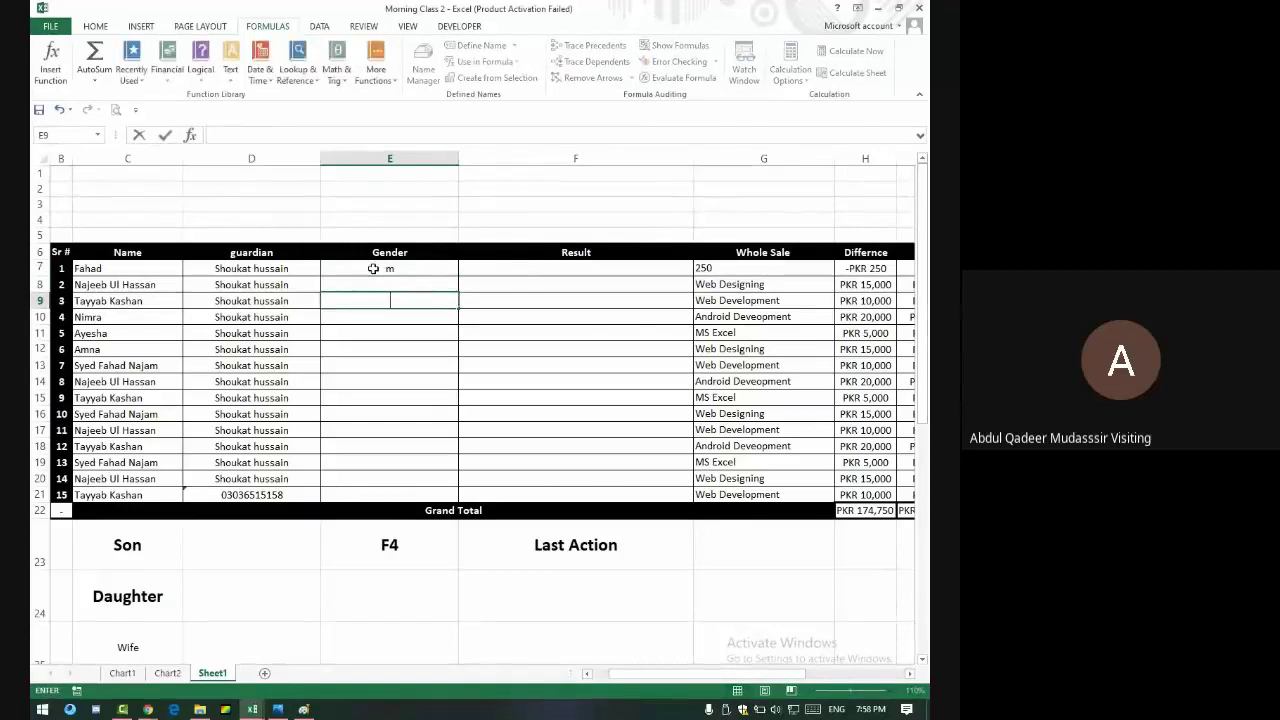
pyautogui.press('Up')
pyautogui.write('m')
pyautogui.press('Return')
pyautogui.write('m')
pyautogui.press('Return')
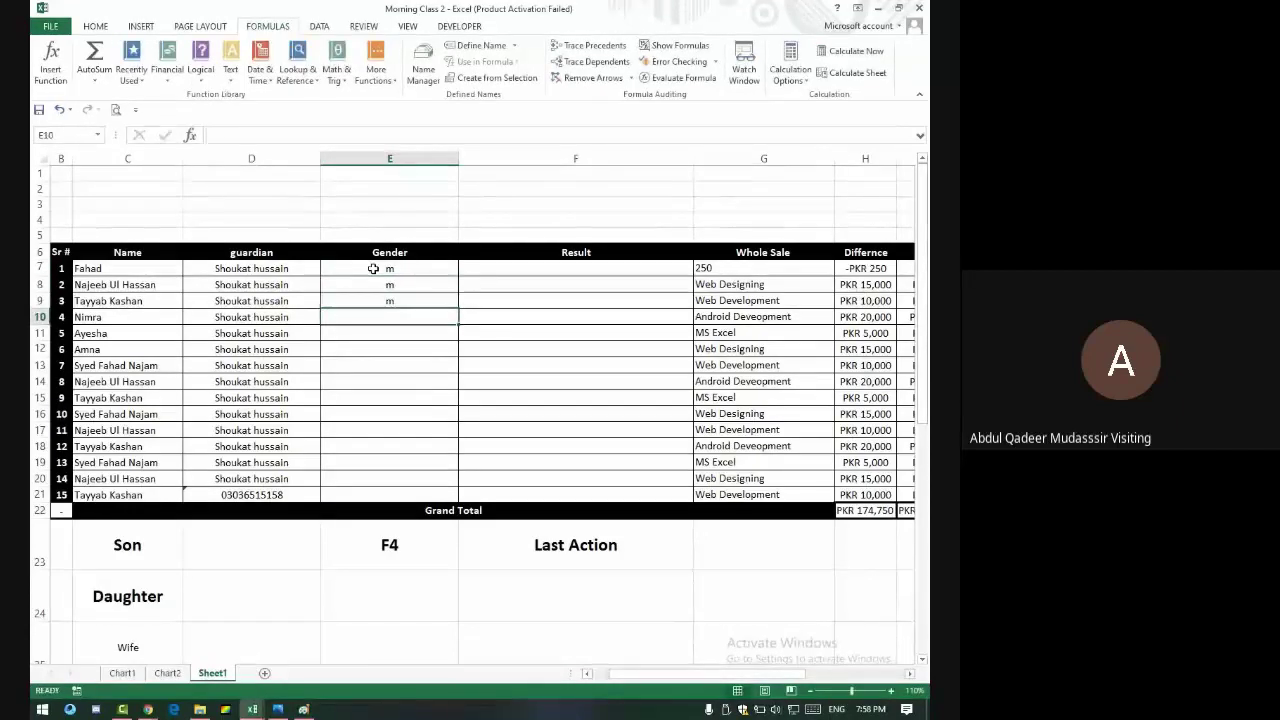
# - Enter f in E10:E12 and m in E13, correcting the mistyped F4 entries
pyautogui.write('F4')
pyautogui.press('Return')
pyautogui.write('F4')
pyautogui.press('Return')
pyautogui.write('F4')
pyautogui.press('Return')
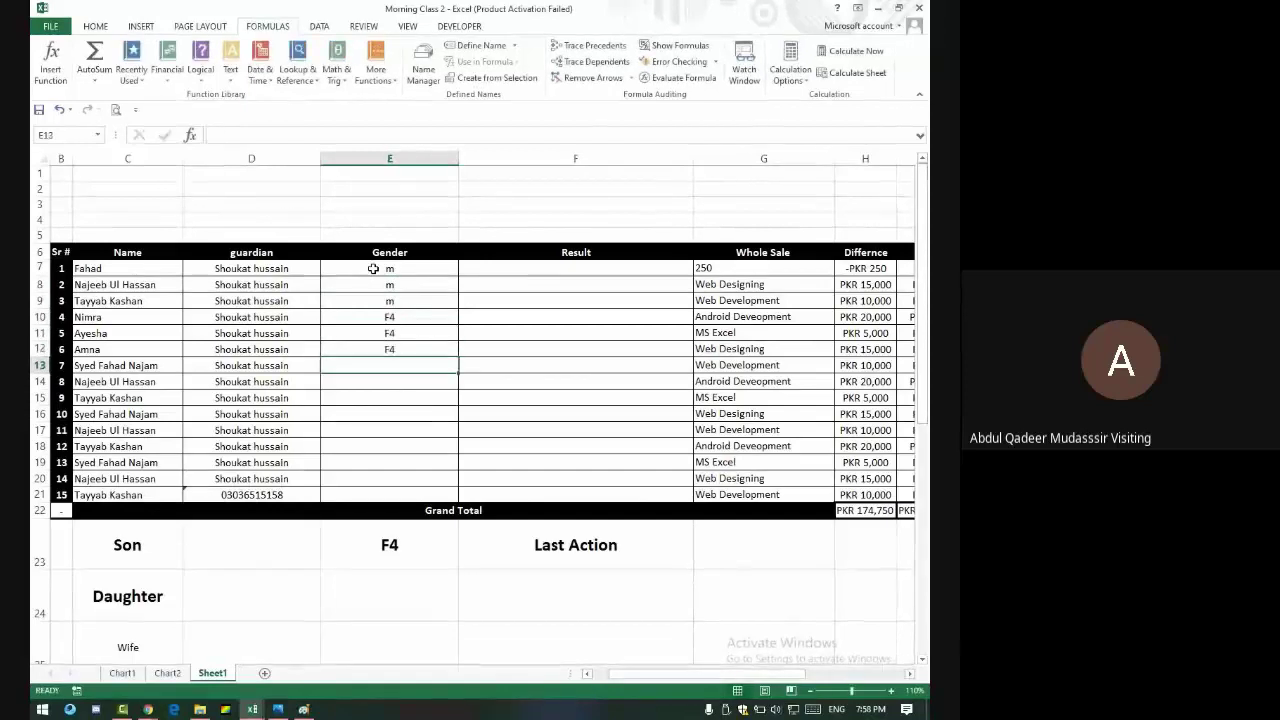
pyautogui.press('Up')
pyautogui.press('Up')
pyautogui.press('Up')
pyautogui.write('f4')
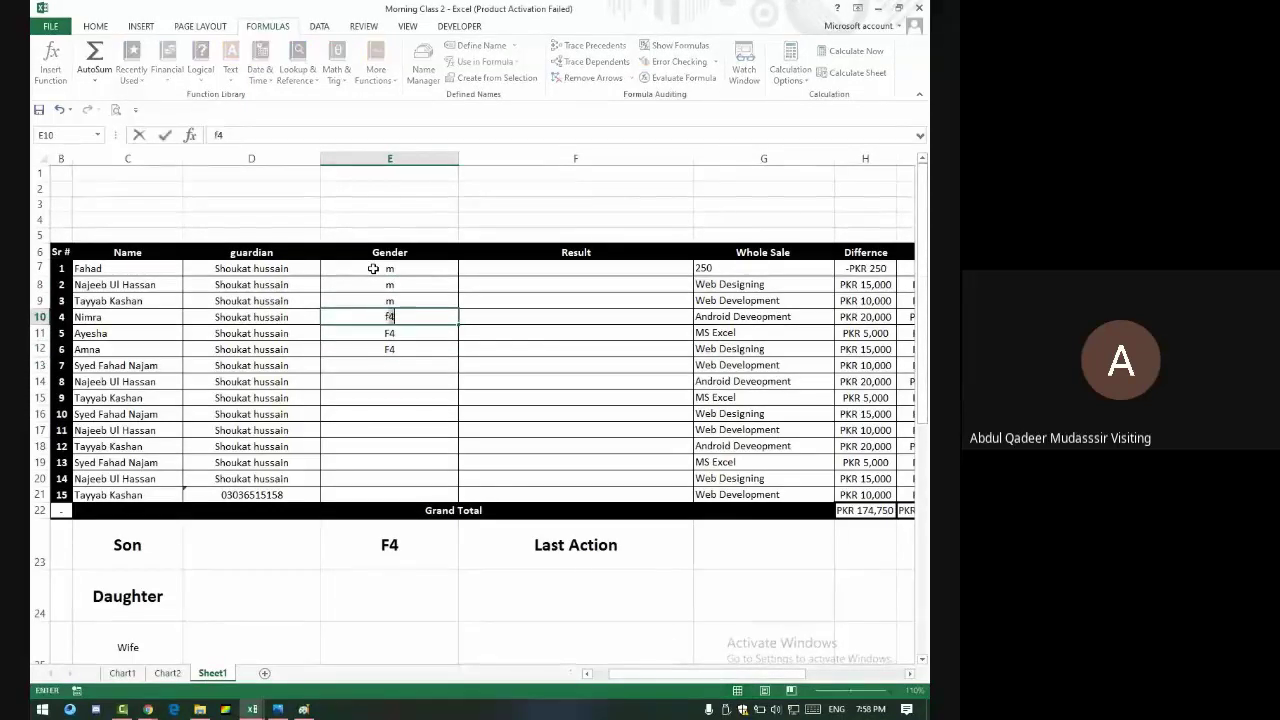
pyautogui.press('Return')
pyautogui.write('f')
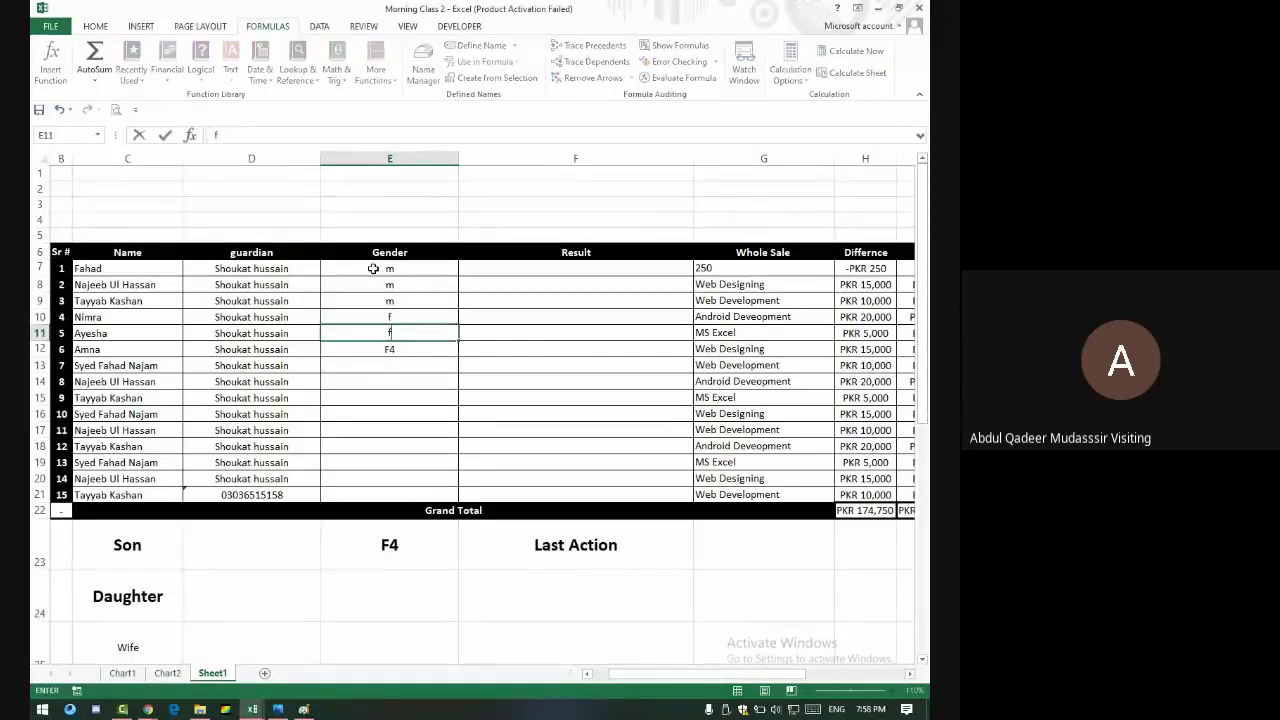
pyautogui.press('Return')
pyautogui.write('f')
pyautogui.press('Return')
pyautogui.write('m')
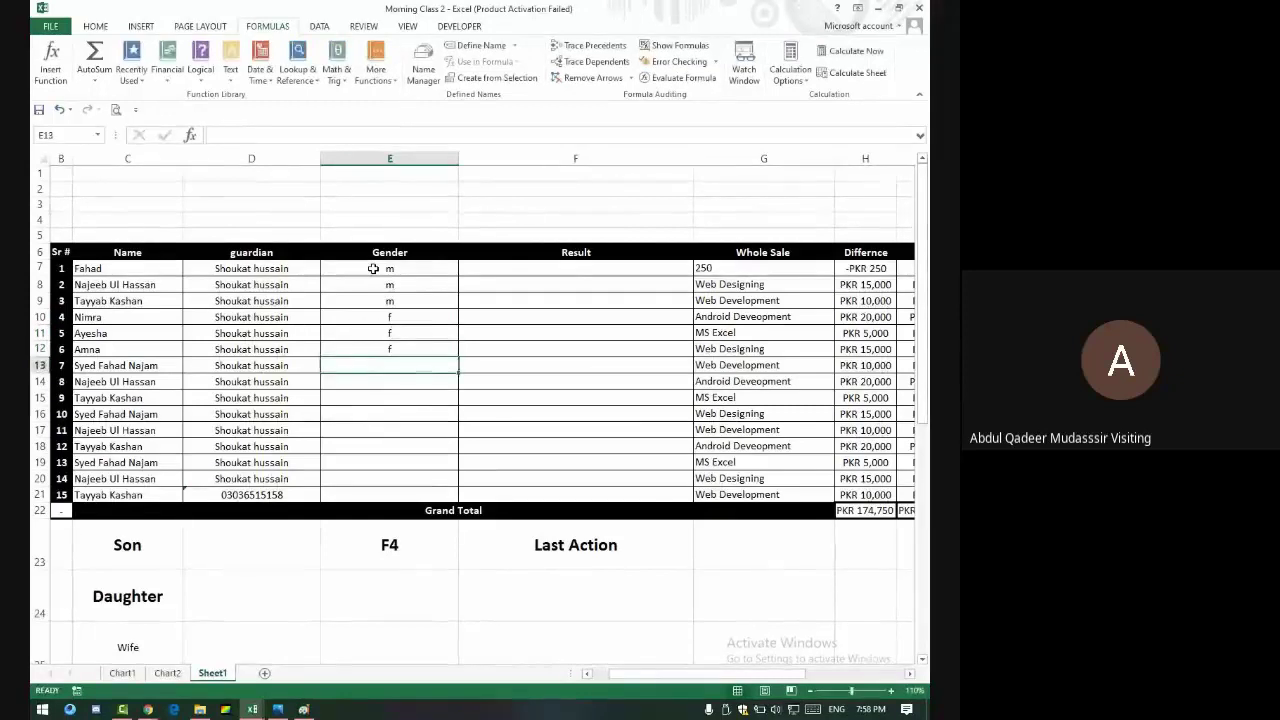
# - Copy the m in E13 down to E21 with the fill handle
pyautogui.doubleClick(459, 374)
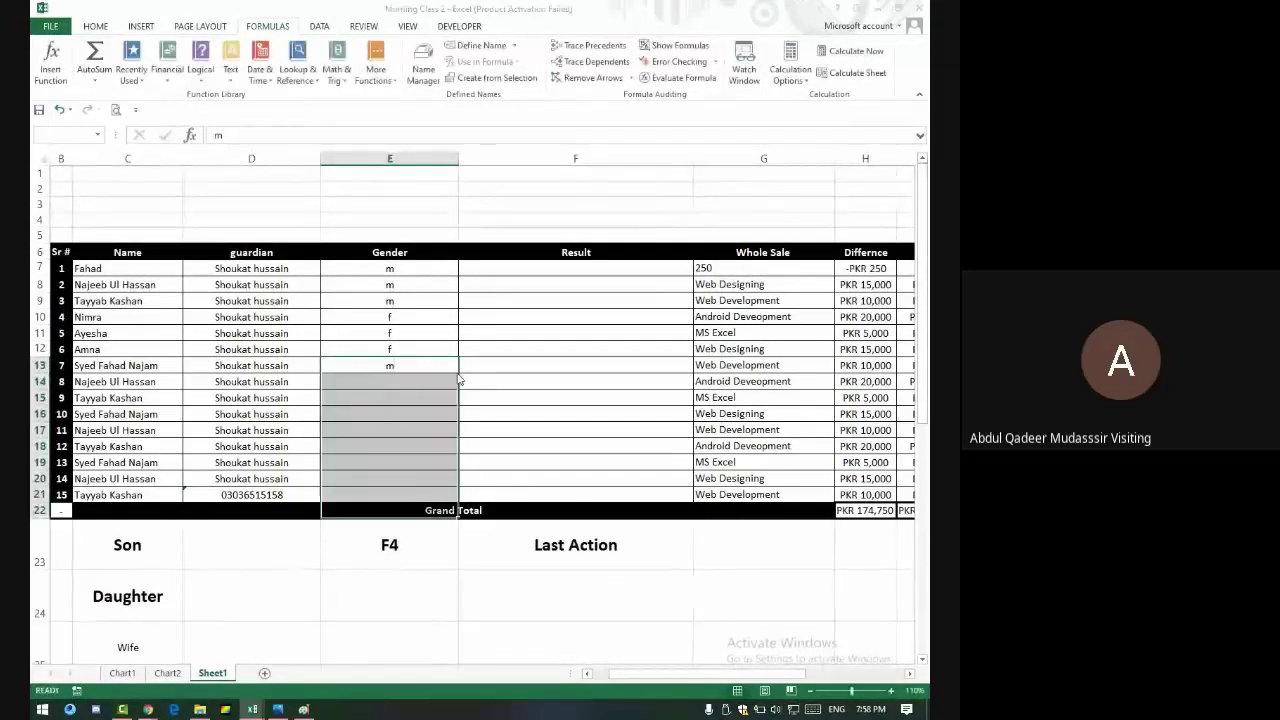
pyautogui.click(474, 392)
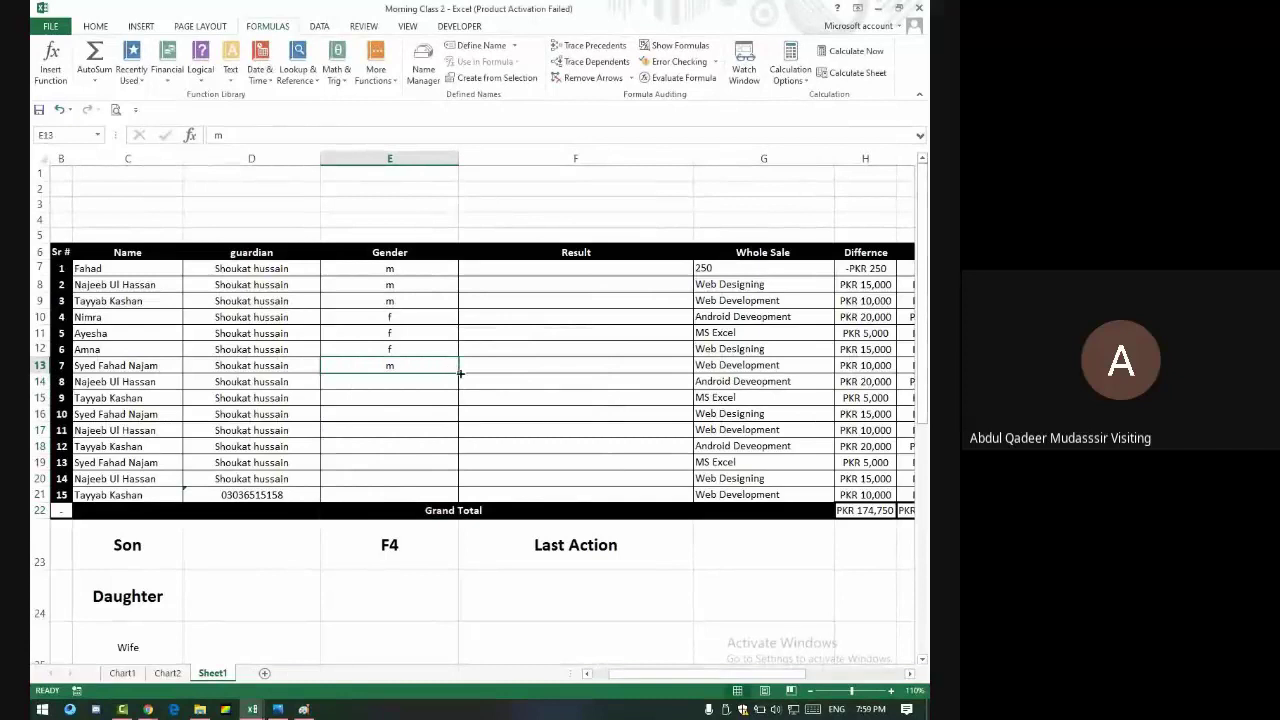
pyautogui.moveTo(461, 373); pyautogui.dragTo(464, 499)
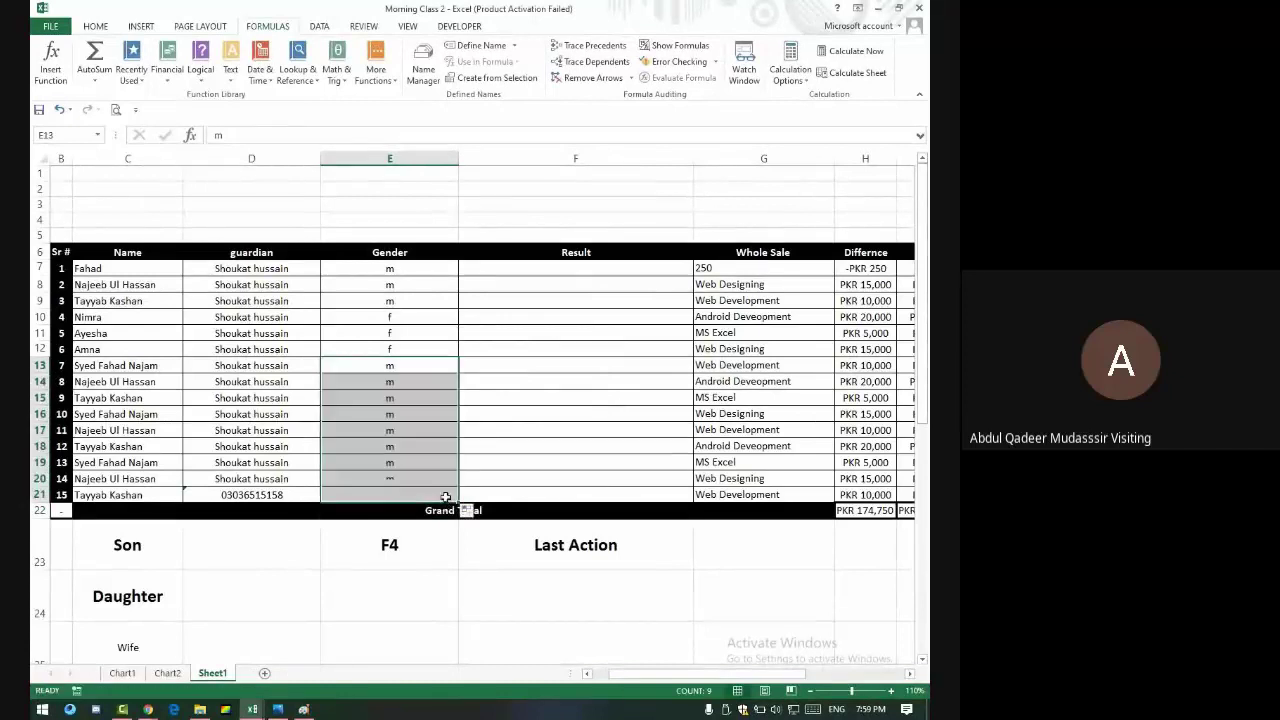
pyautogui.click(501, 365)
pyautogui.click(514, 270)
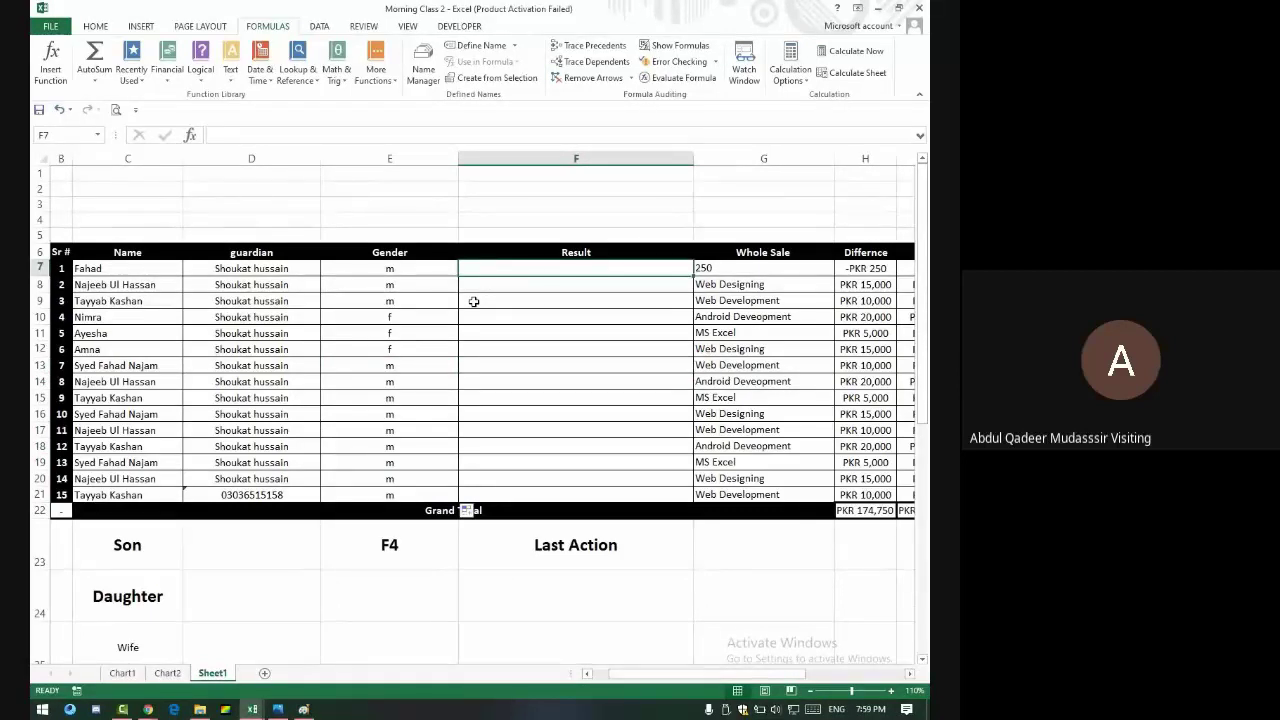
# - Enter =CONCATENATE(C7," S/O ",D7) in F7 to join name and guardian
pyautogui.write('=conc')
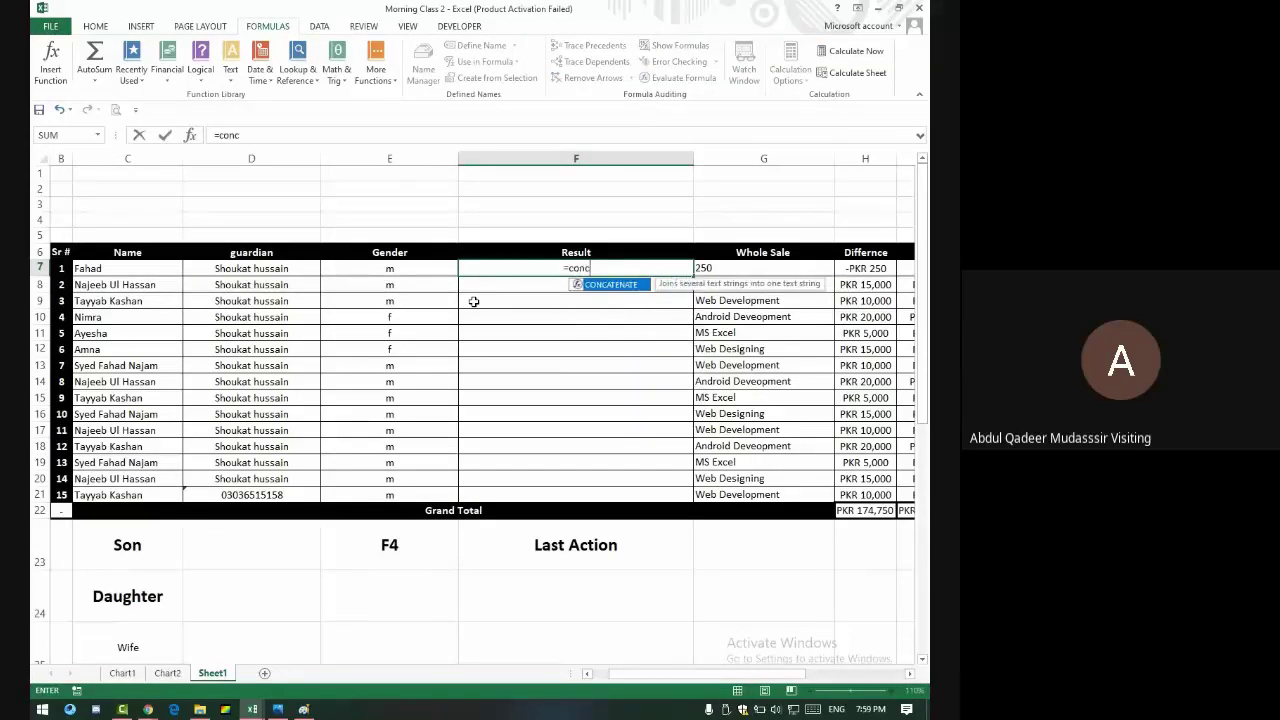
pyautogui.write('atenate')
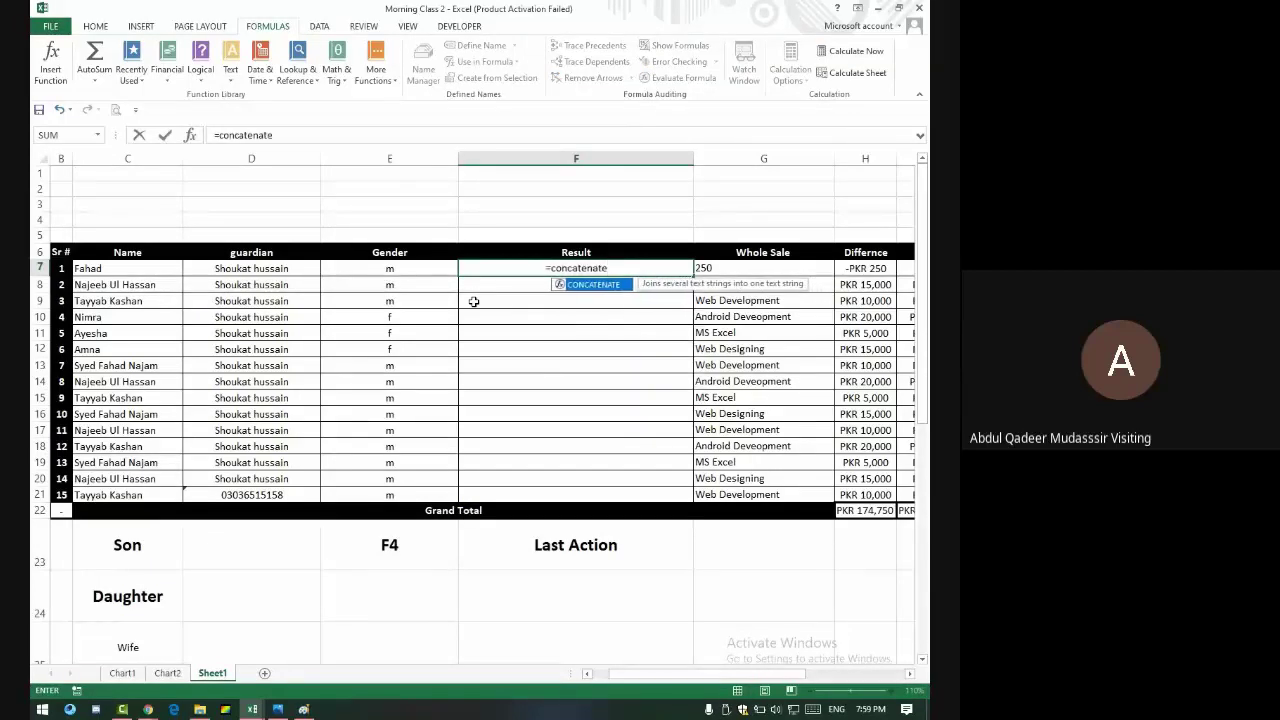
pyautogui.write('(')
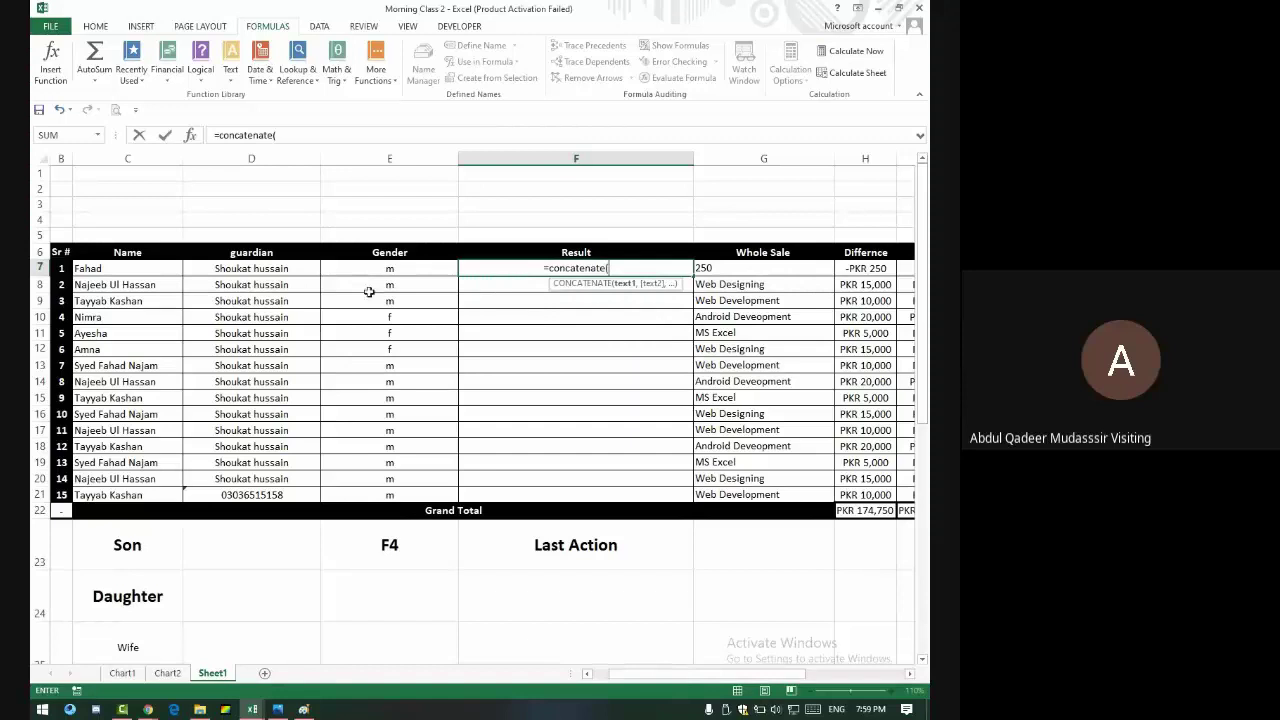
pyautogui.click(130, 268)
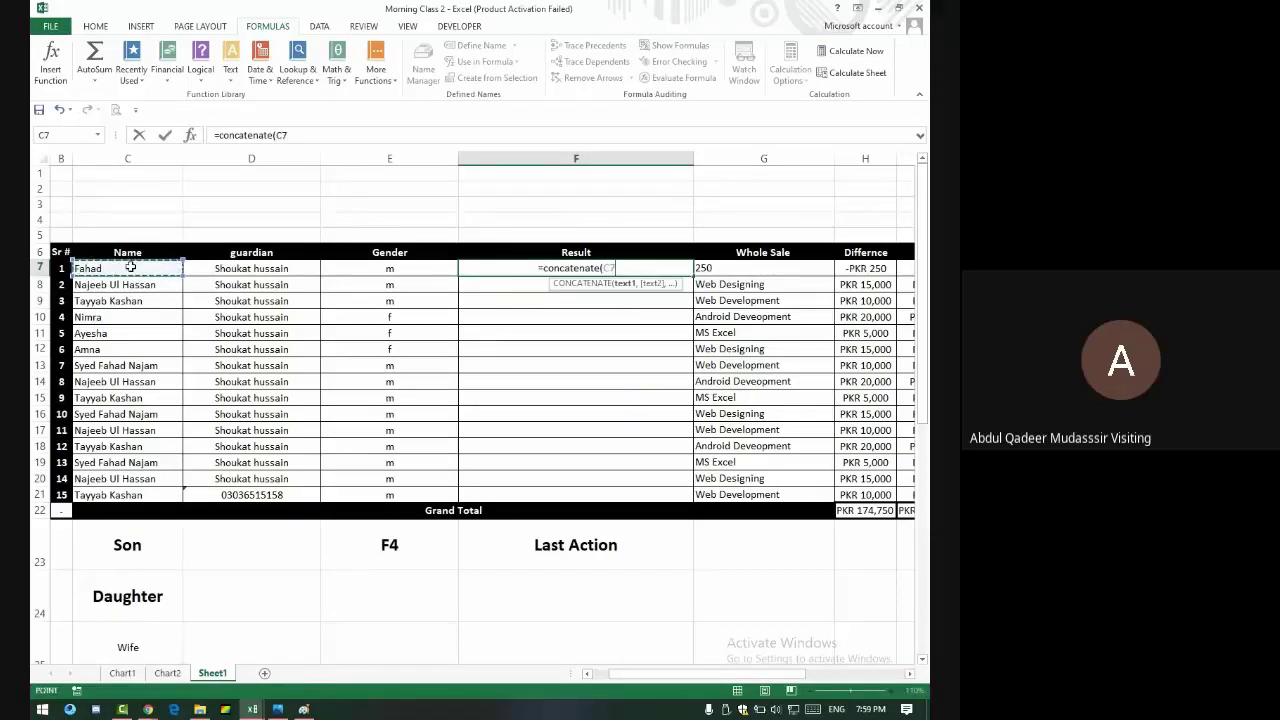
pyautogui.write(',')
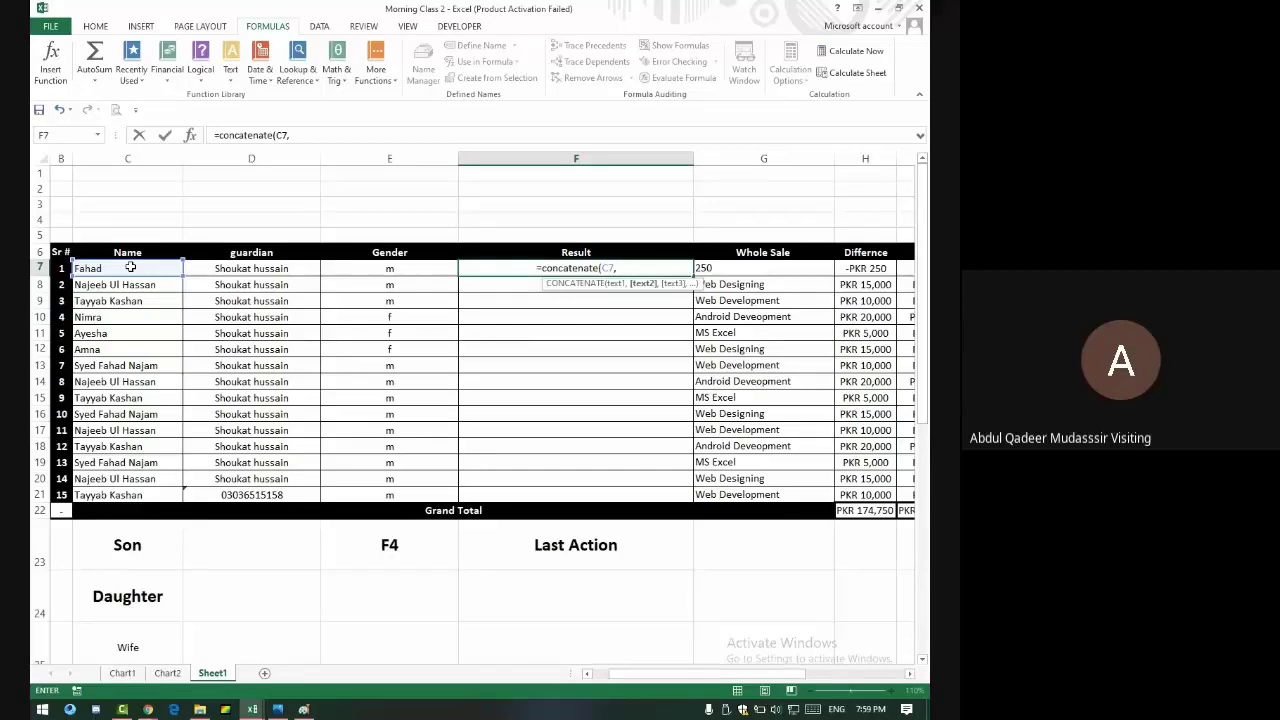
pyautogui.write('"')
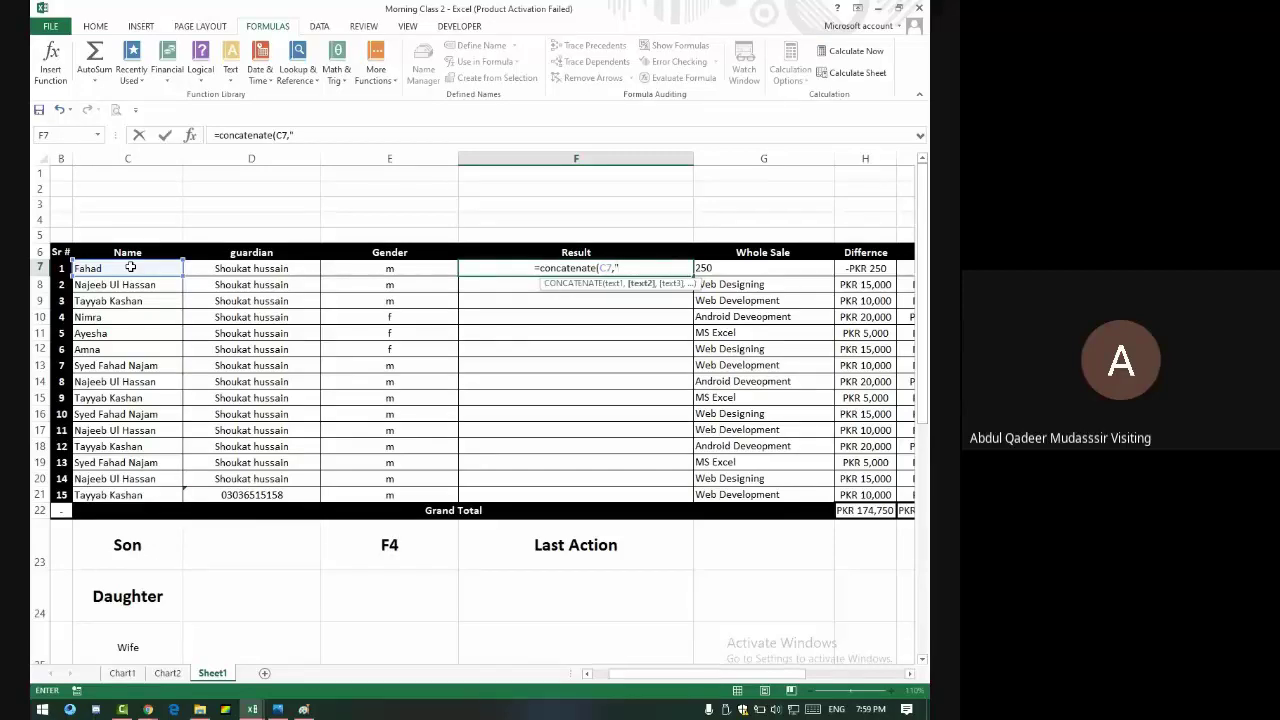
pyautogui.write(' s')
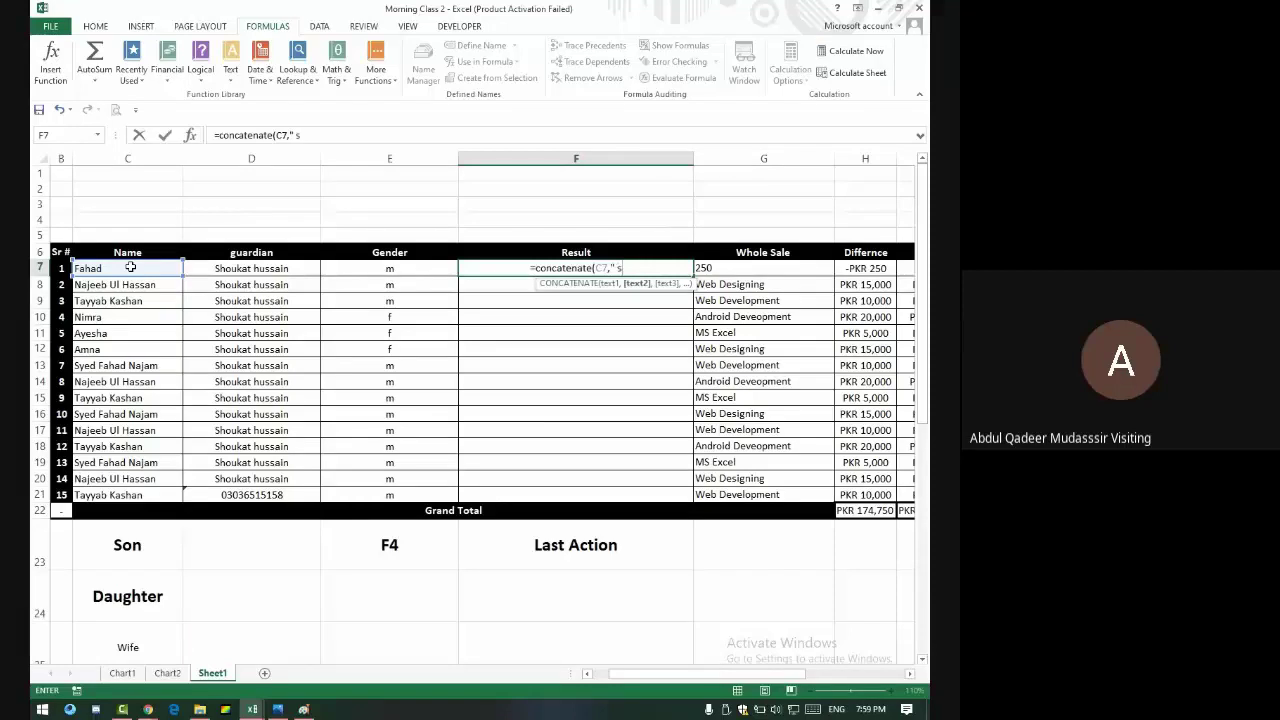
pyautogui.press('BackSpace')
pyautogui.write('S/O')
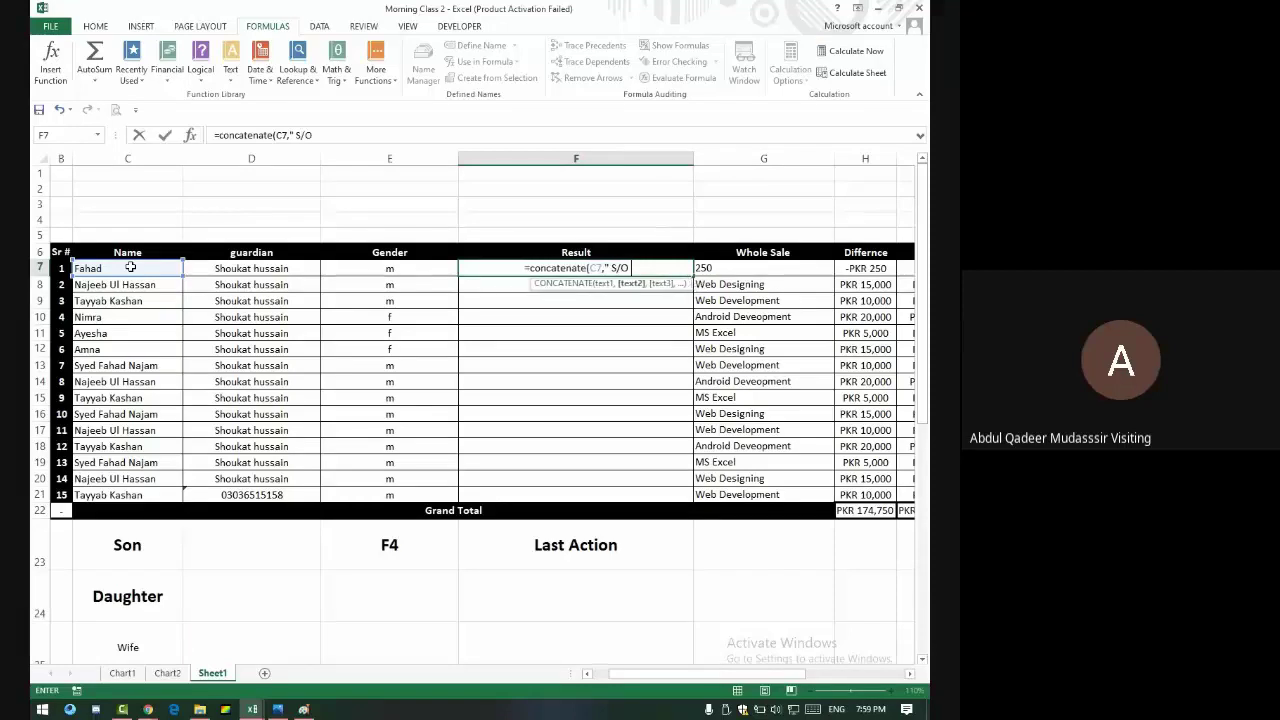
pyautogui.write(' ",')
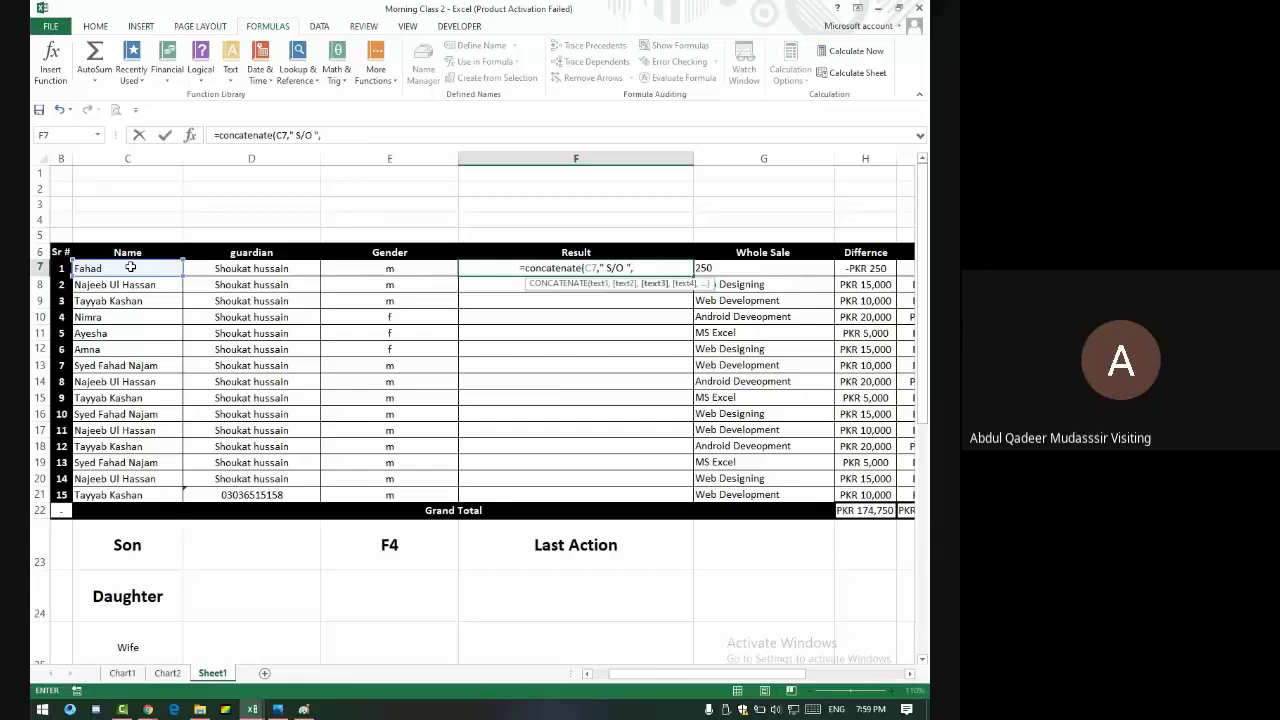
pyautogui.click(247, 268)
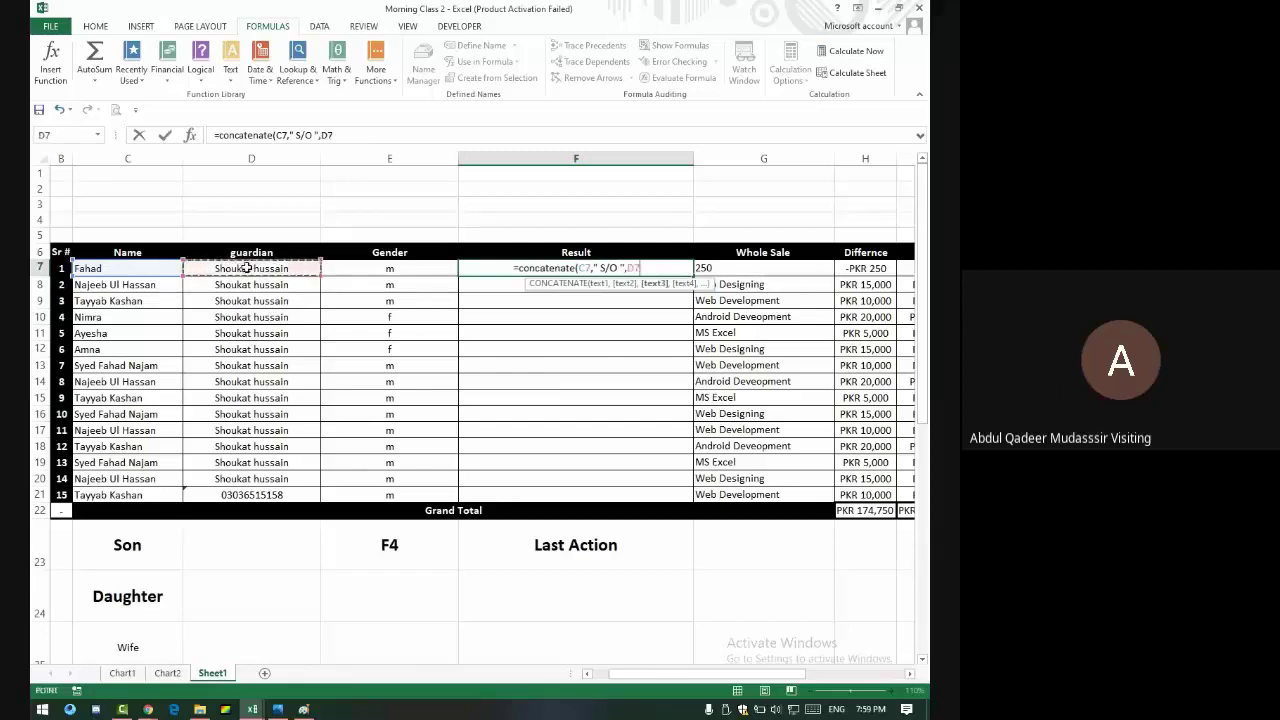
pyautogui.write(')')
pyautogui.press('Return')
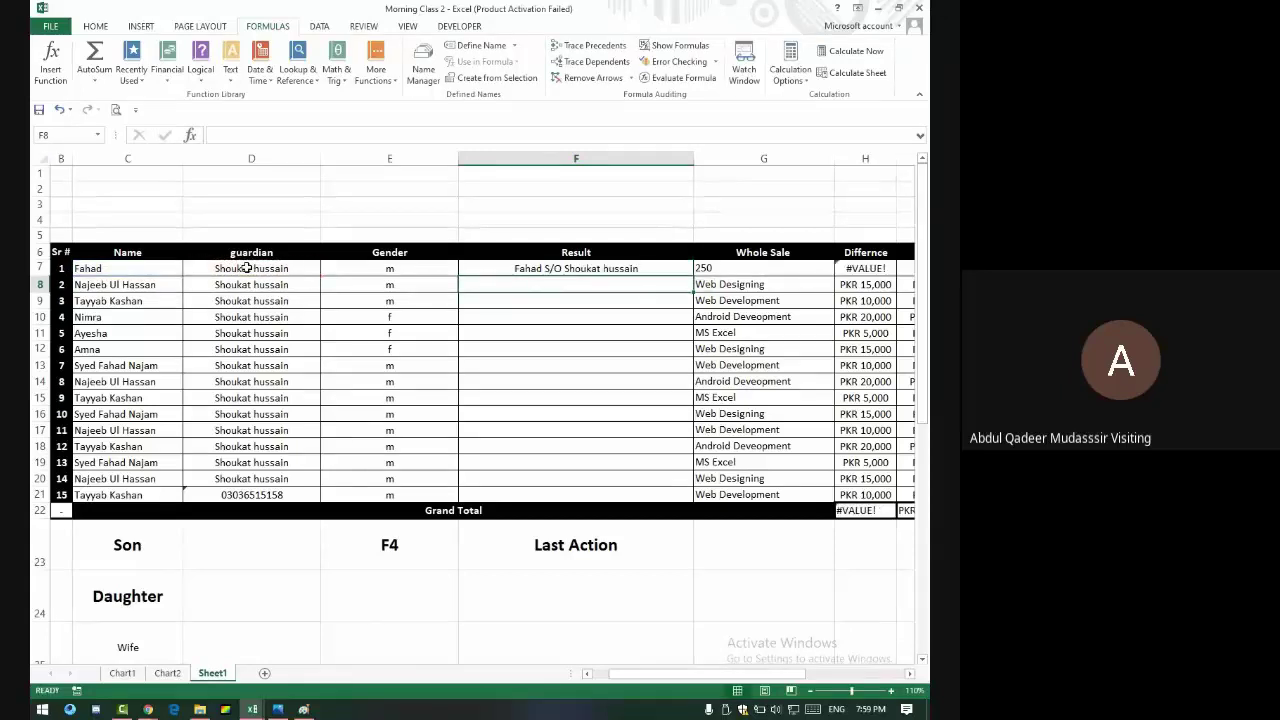
pyautogui.click(537, 270)
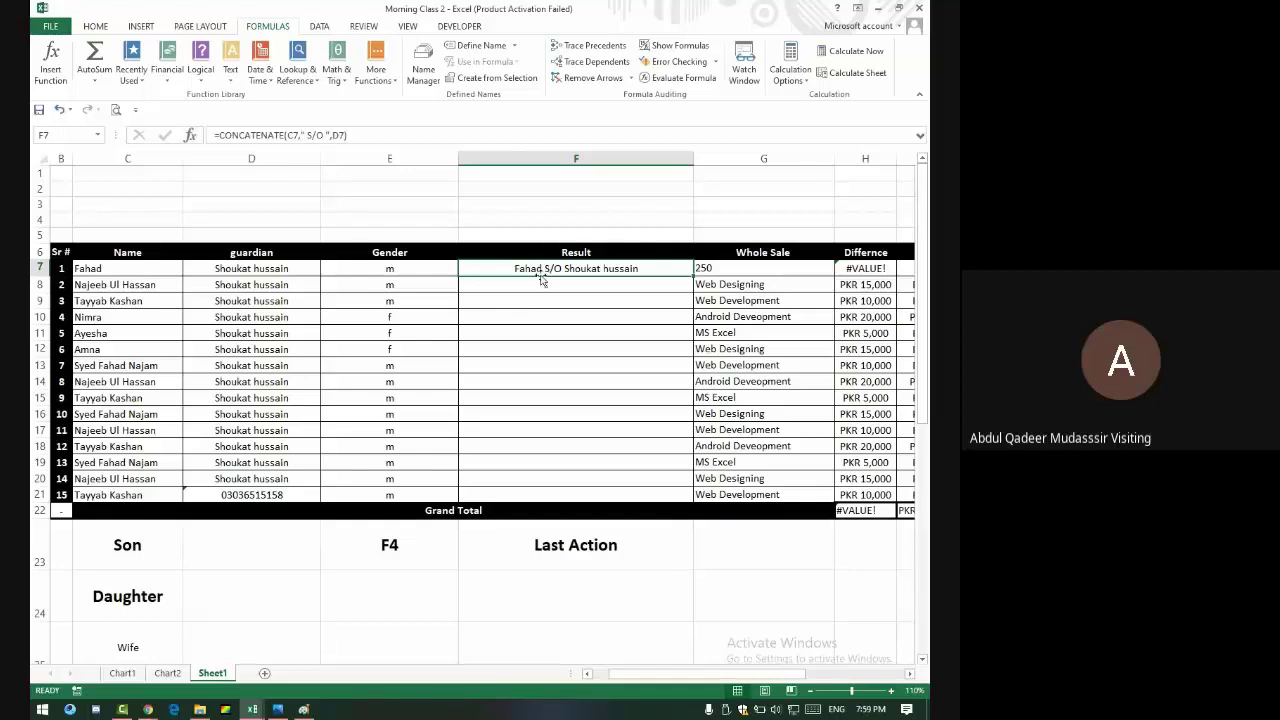
pyautogui.click(218, 137)
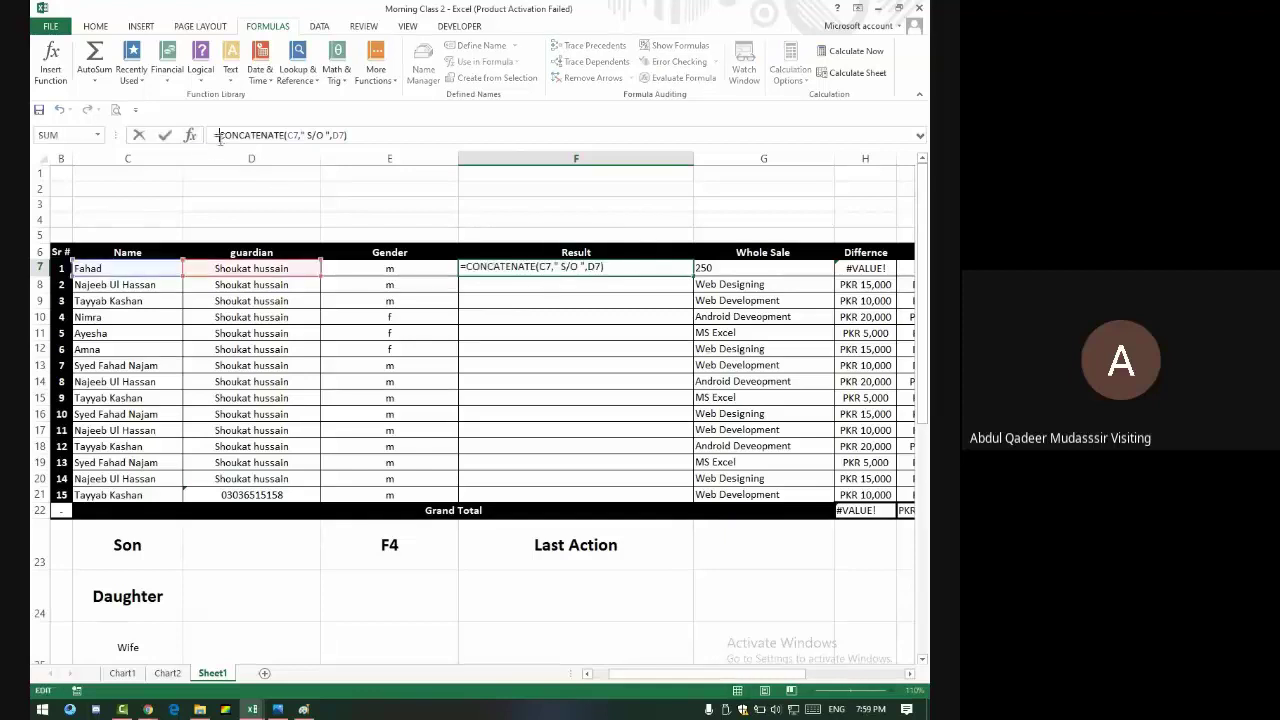
# - Admit the waiting participant to the Meet call and return to the workbook
pyautogui.click(284, 710)
pyautogui.click(284, 710)
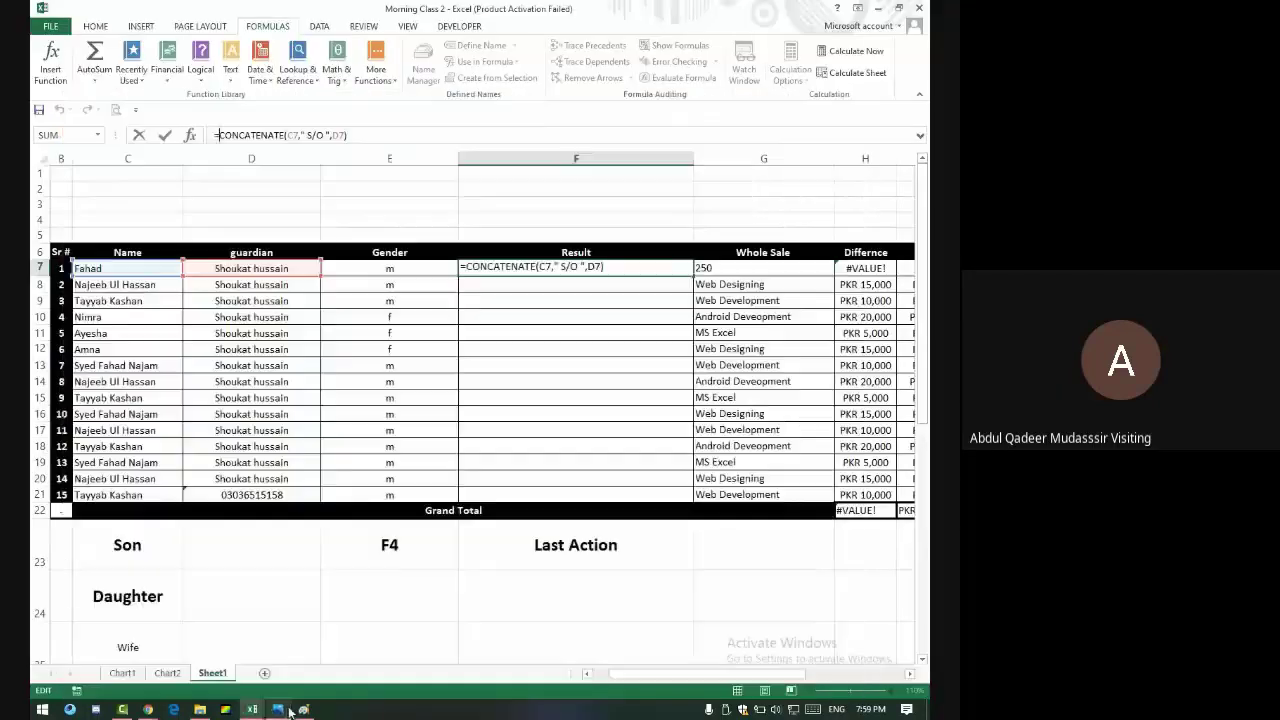
pyautogui.click(42, 709)
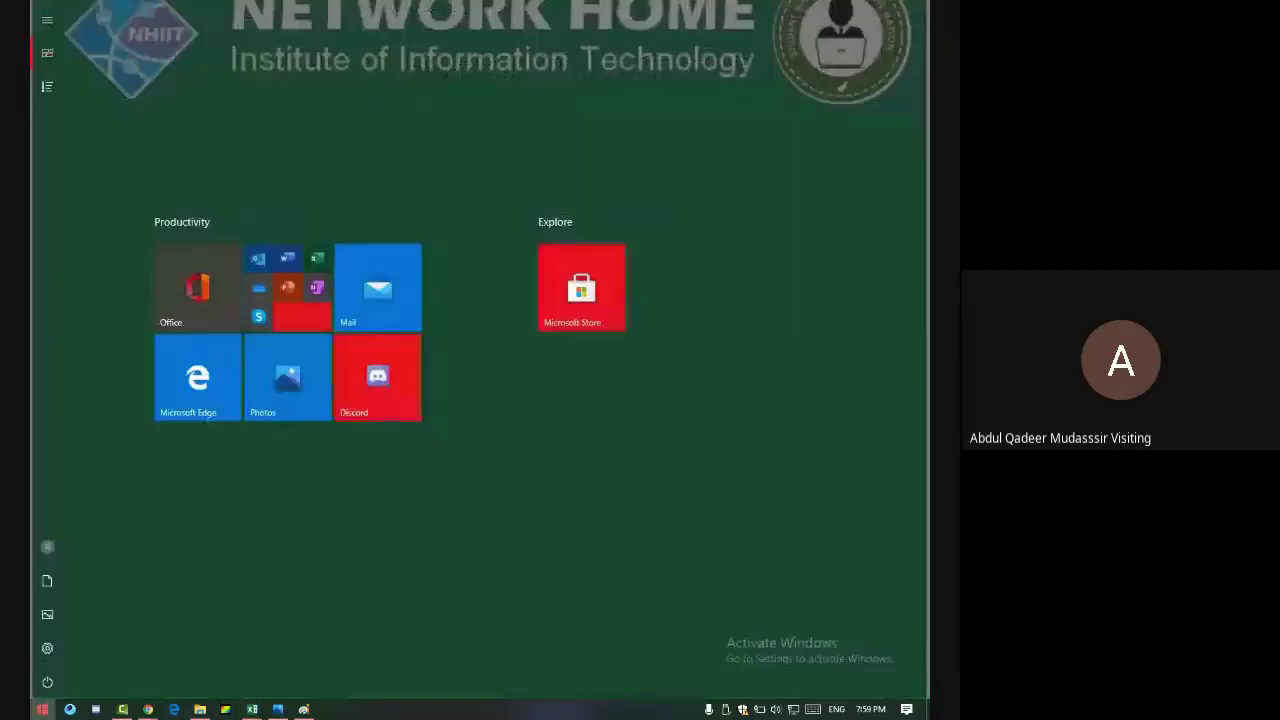
pyautogui.hotkey('alt', 'Tab')
pyautogui.hotkey('alt', 'Tab')
pyautogui.hotkey('alt', 'Tab')
pyautogui.hotkey('alt', 'Tab')
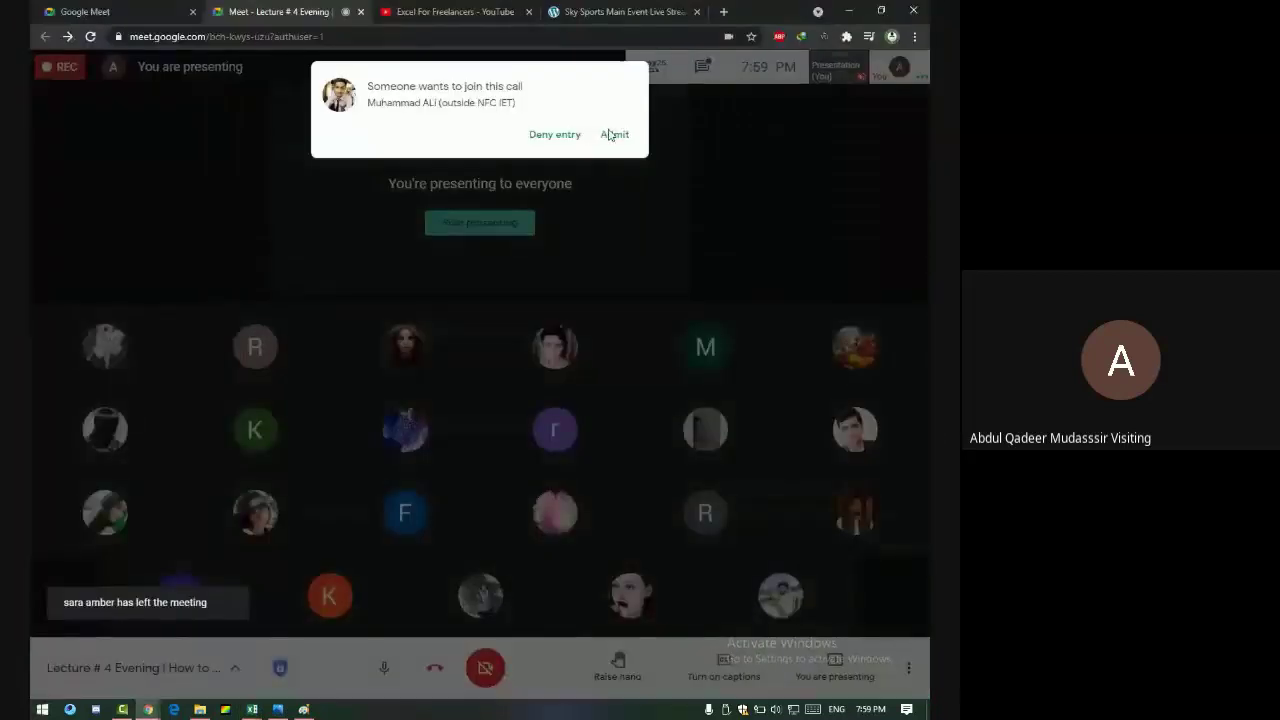
pyautogui.click(612, 134)
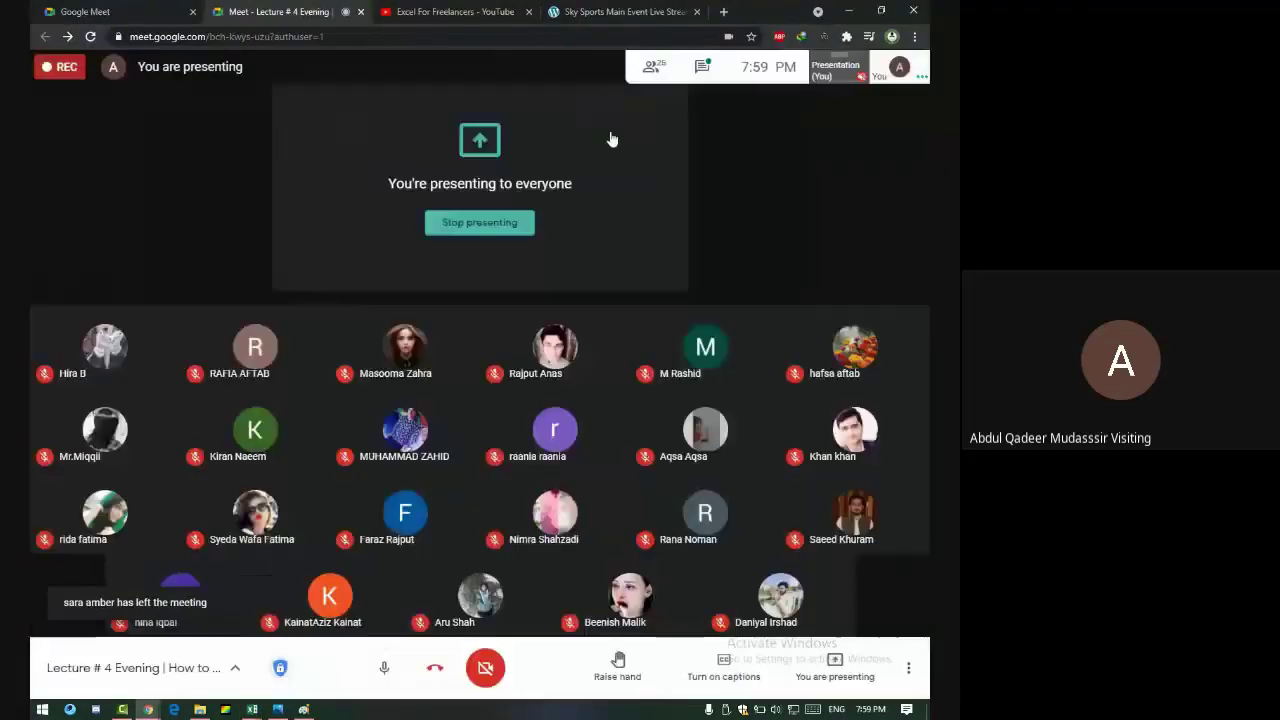
pyautogui.hotkey('alt', 'Tab')
pyautogui.click(387, 259)
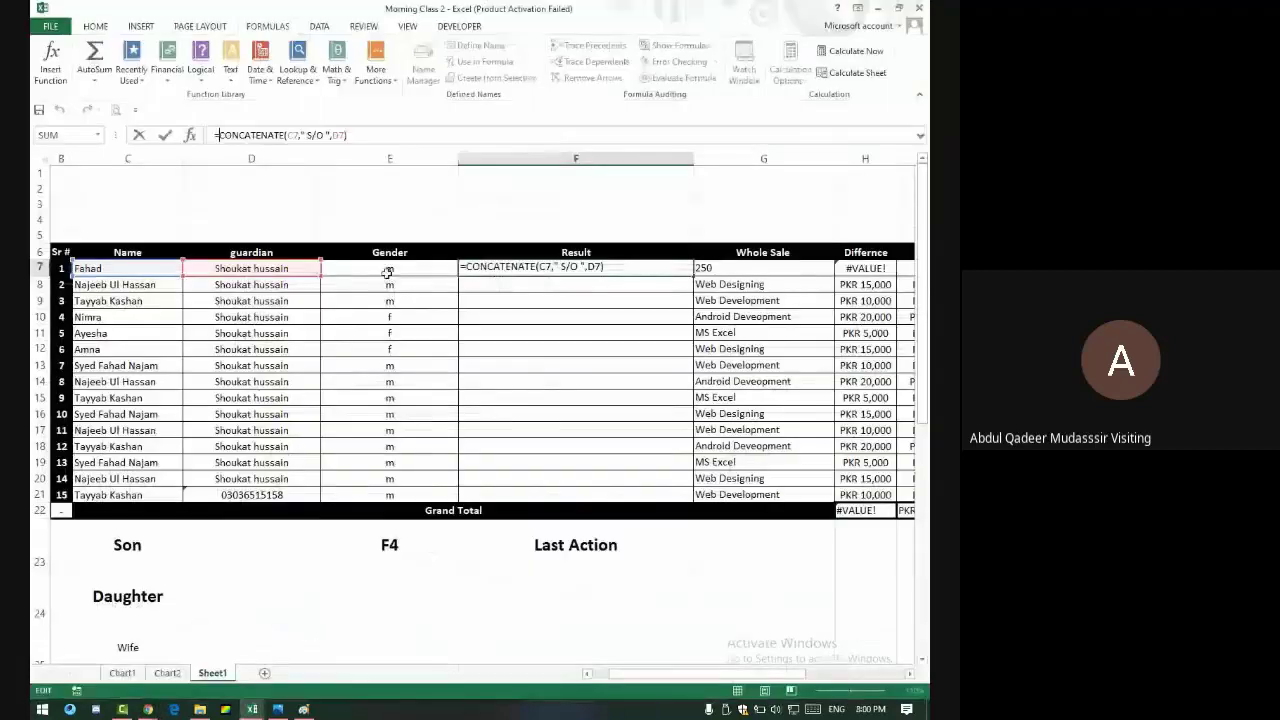
# - Search 'magni' from Start and launch the Magnifier app
pyautogui.press('super')
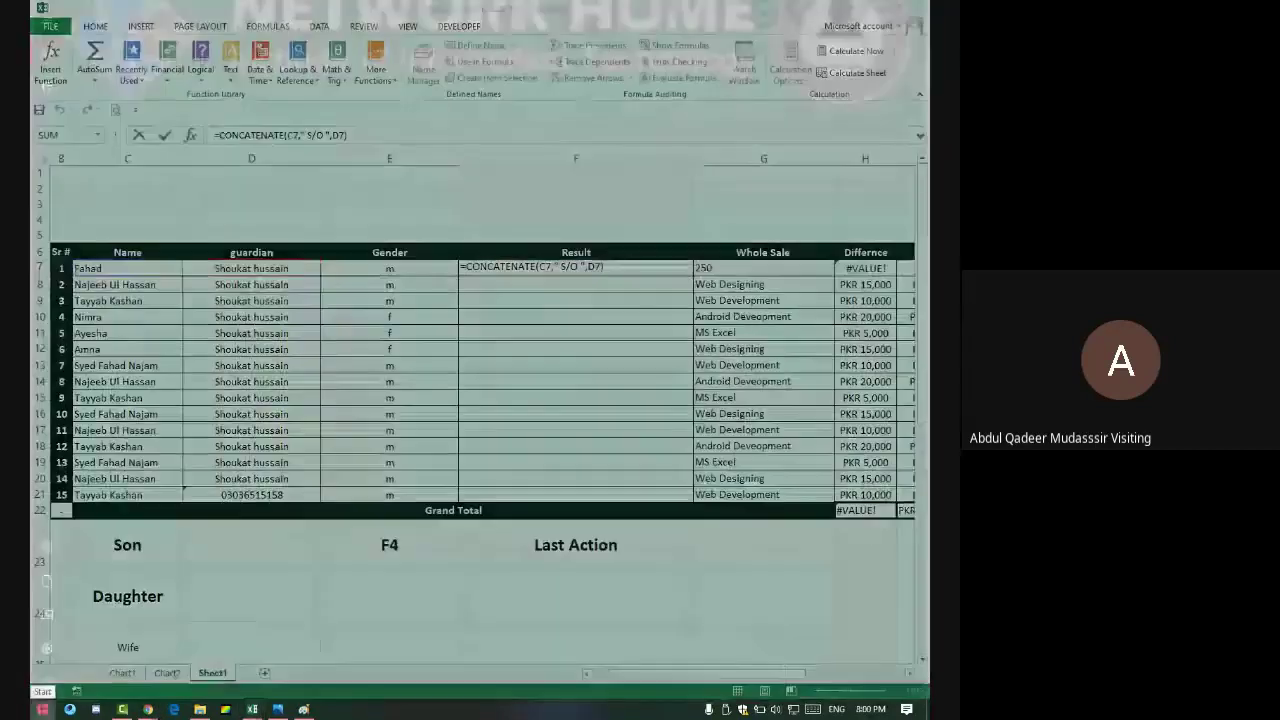
pyautogui.write('magni')
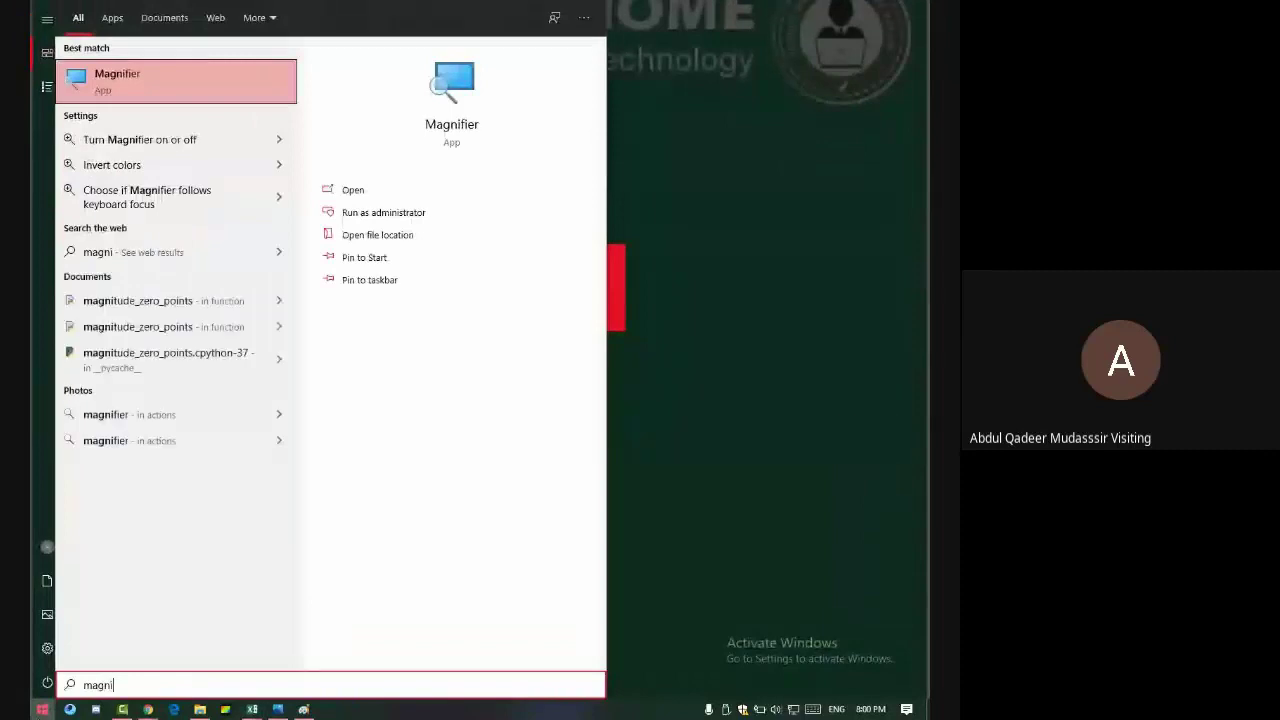
pyautogui.click(108, 62)
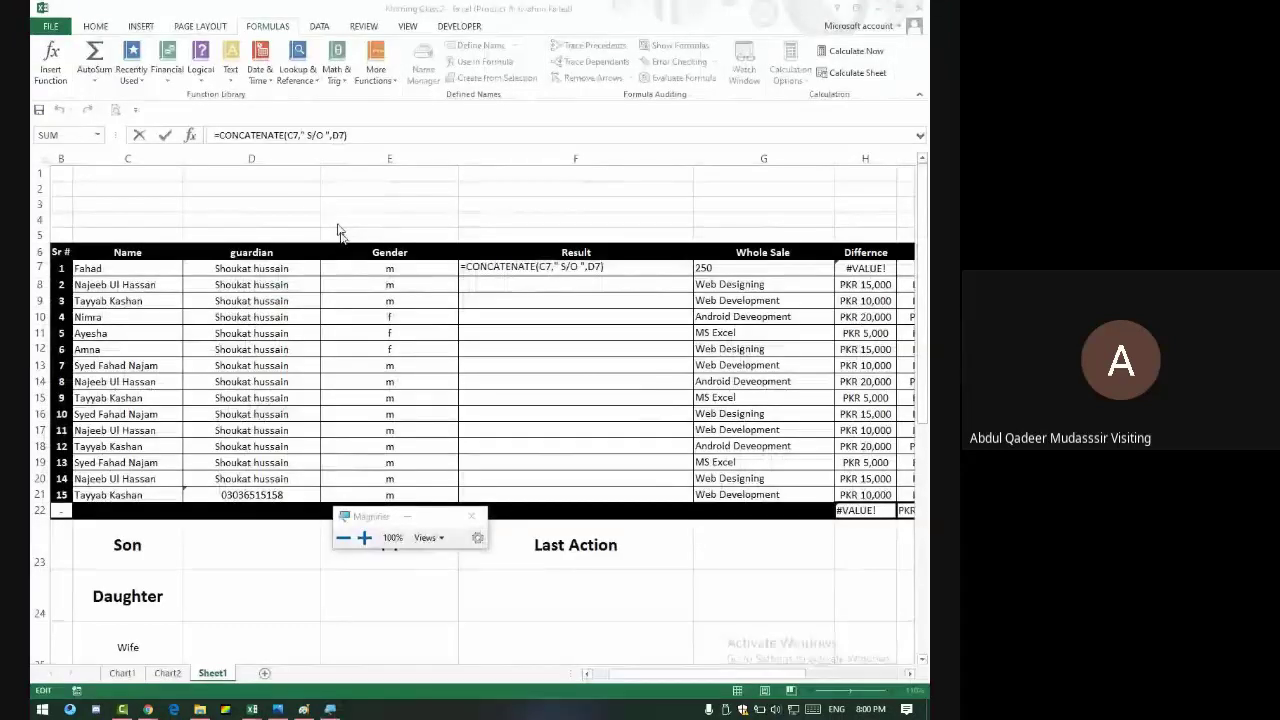
# - With Magnifier at 300%, wrap F7's CONCATENATE formula in UPPER()
pyautogui.click(364, 538)
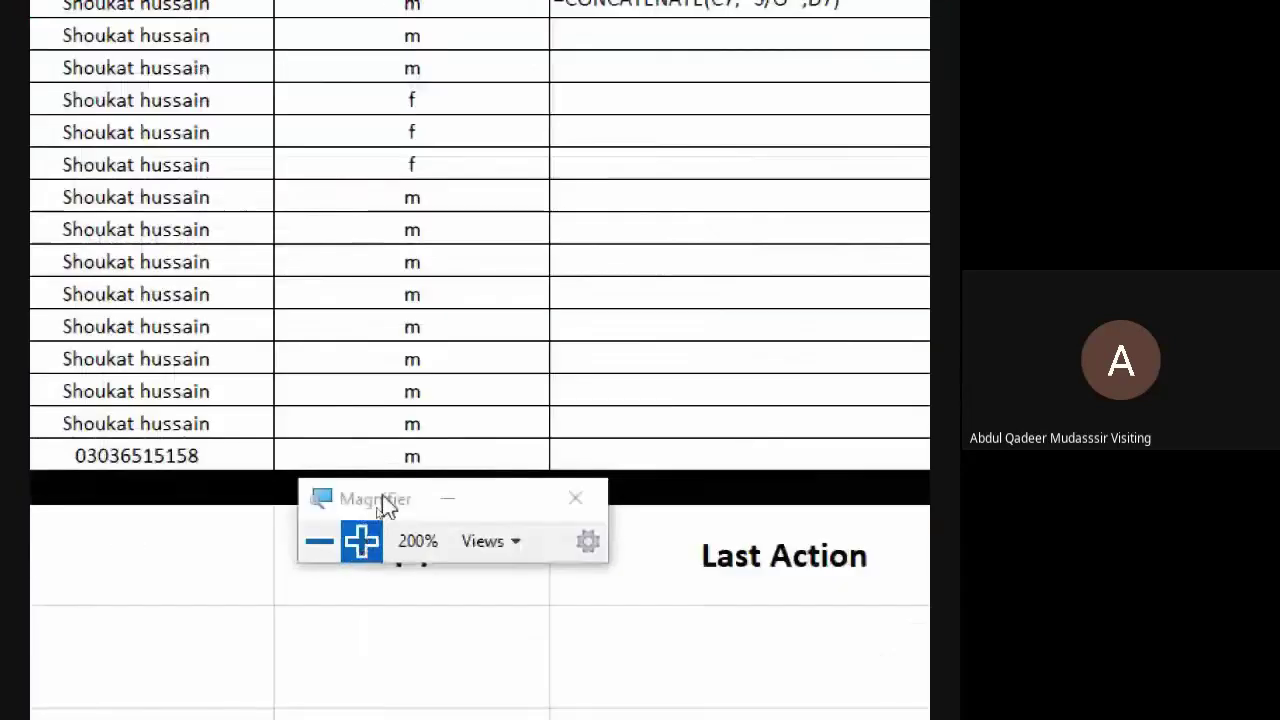
pyautogui.click(206, 146)
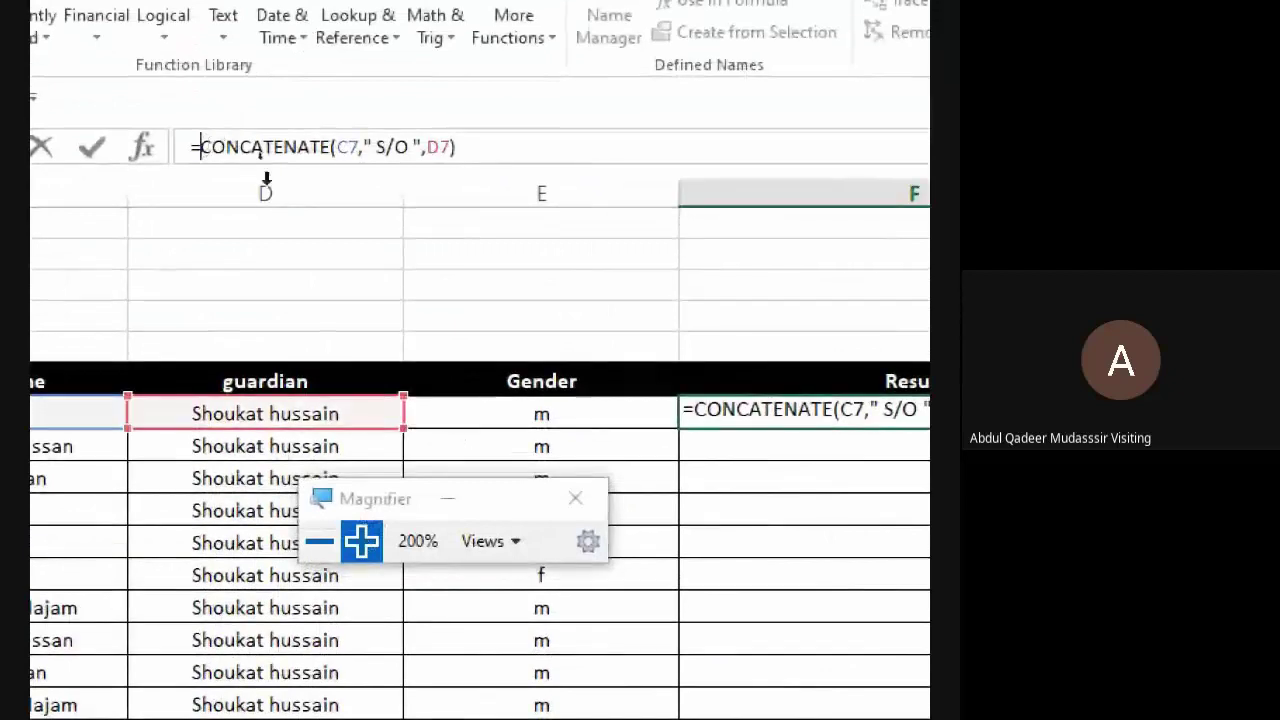
pyautogui.click(364, 545)
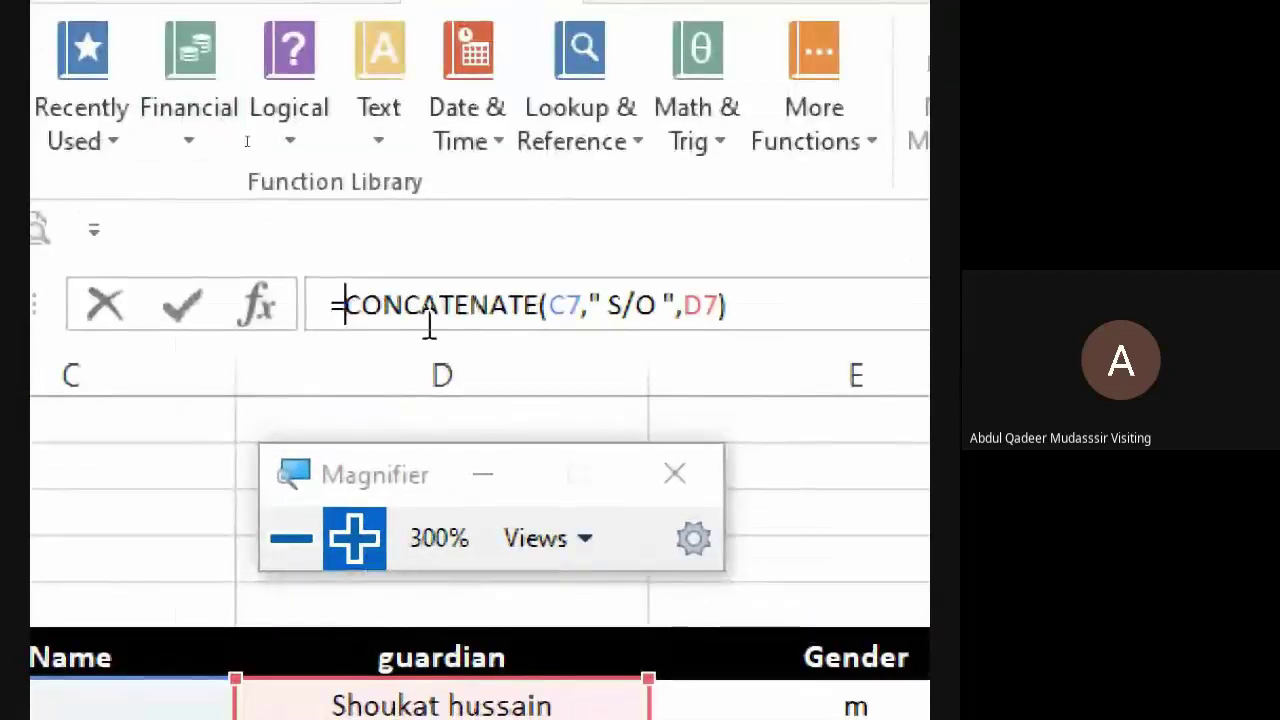
pyautogui.write('upper')
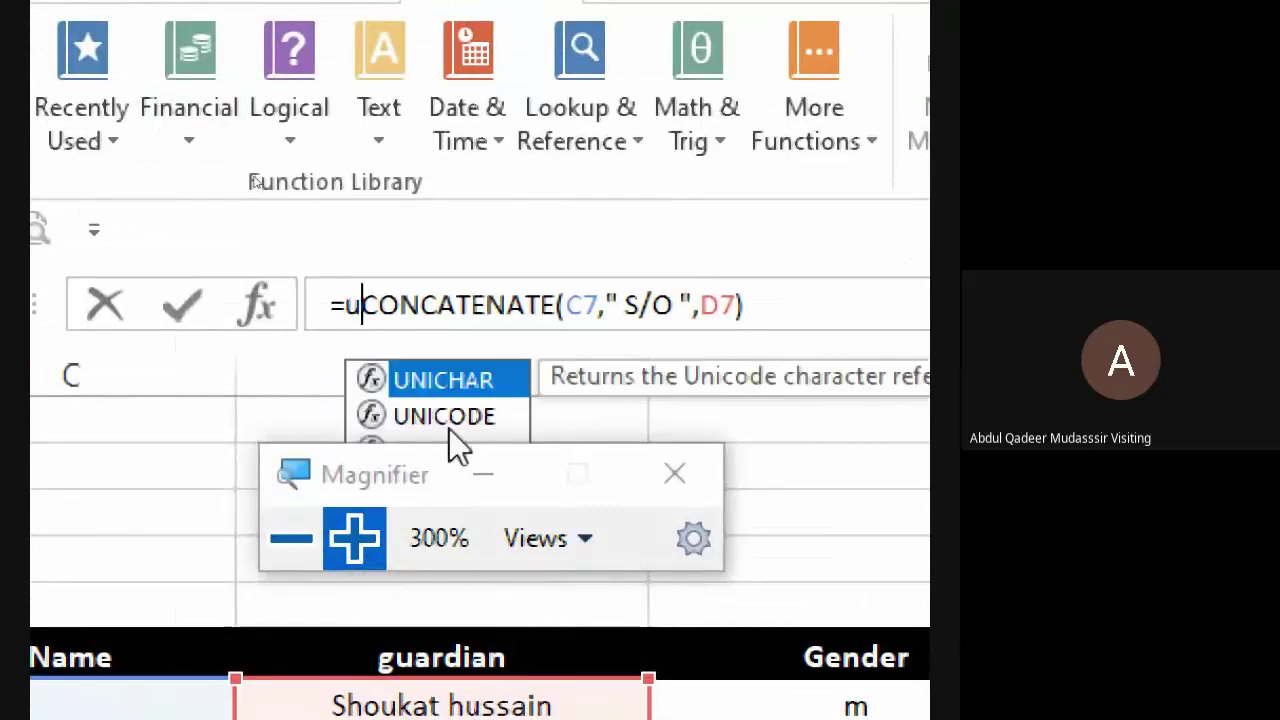
pyautogui.write('(')
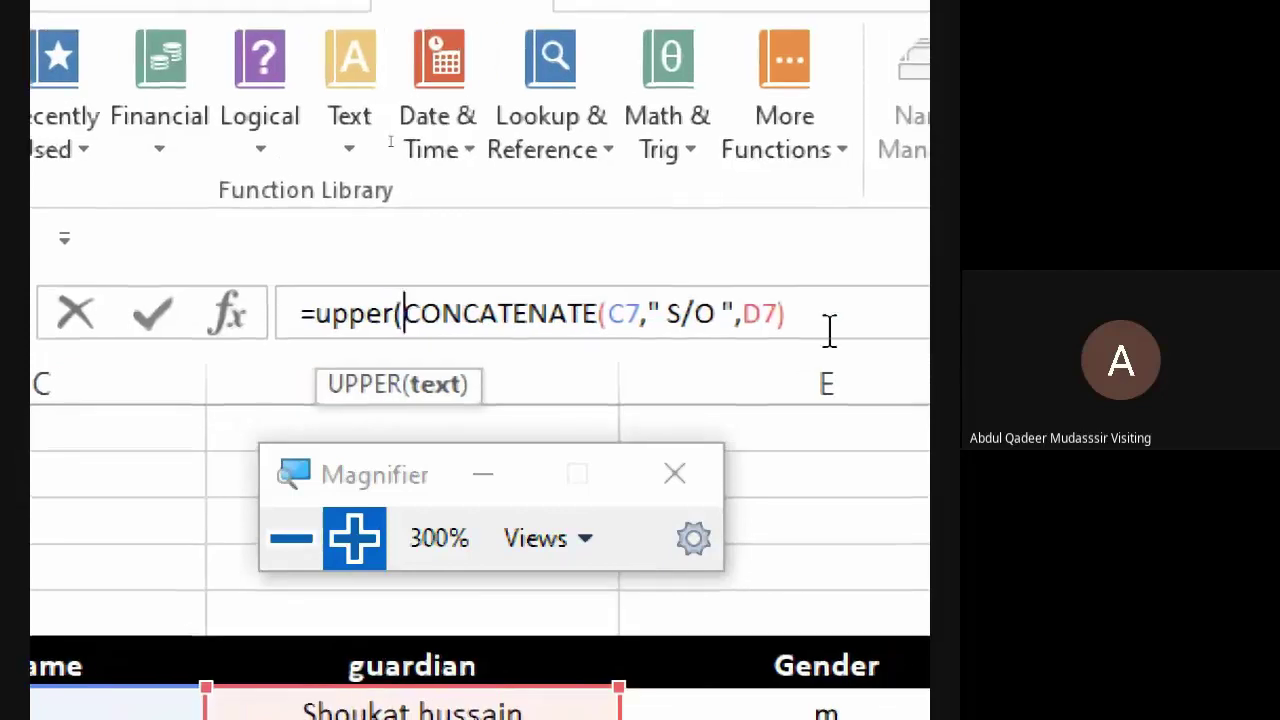
pyautogui.click(850, 322)
pyautogui.write(')')
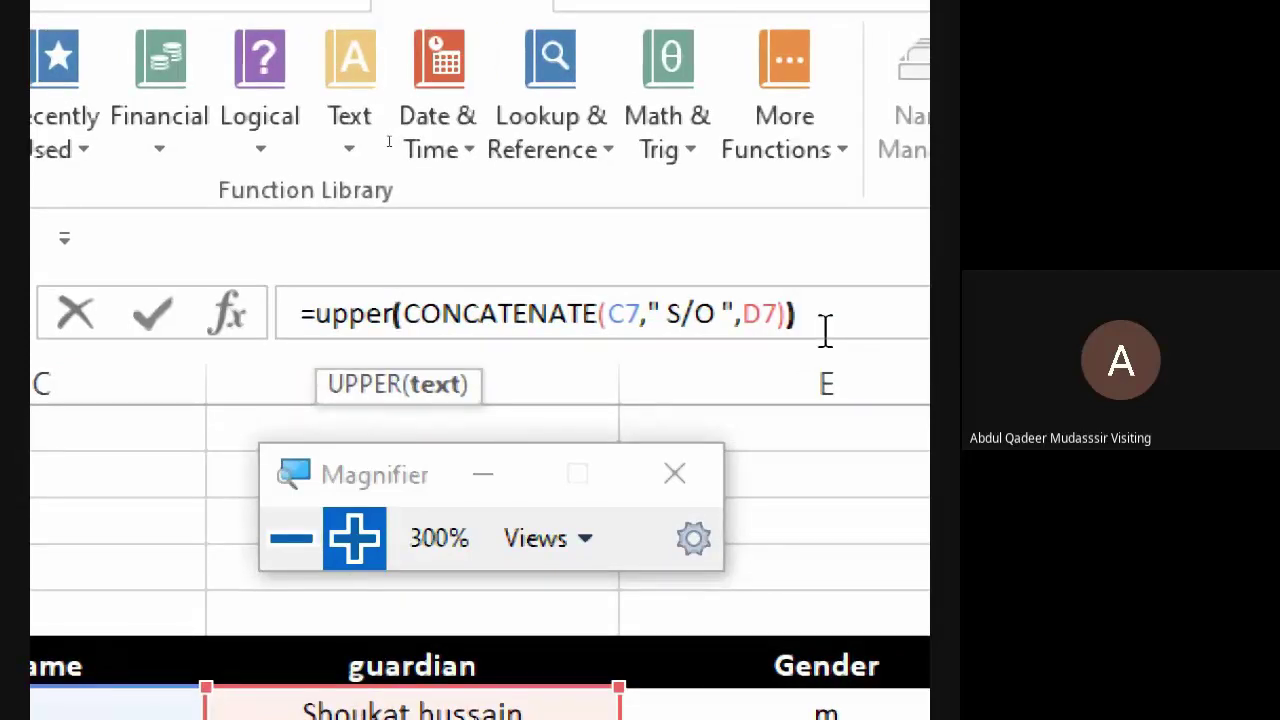
pyautogui.press('Return')
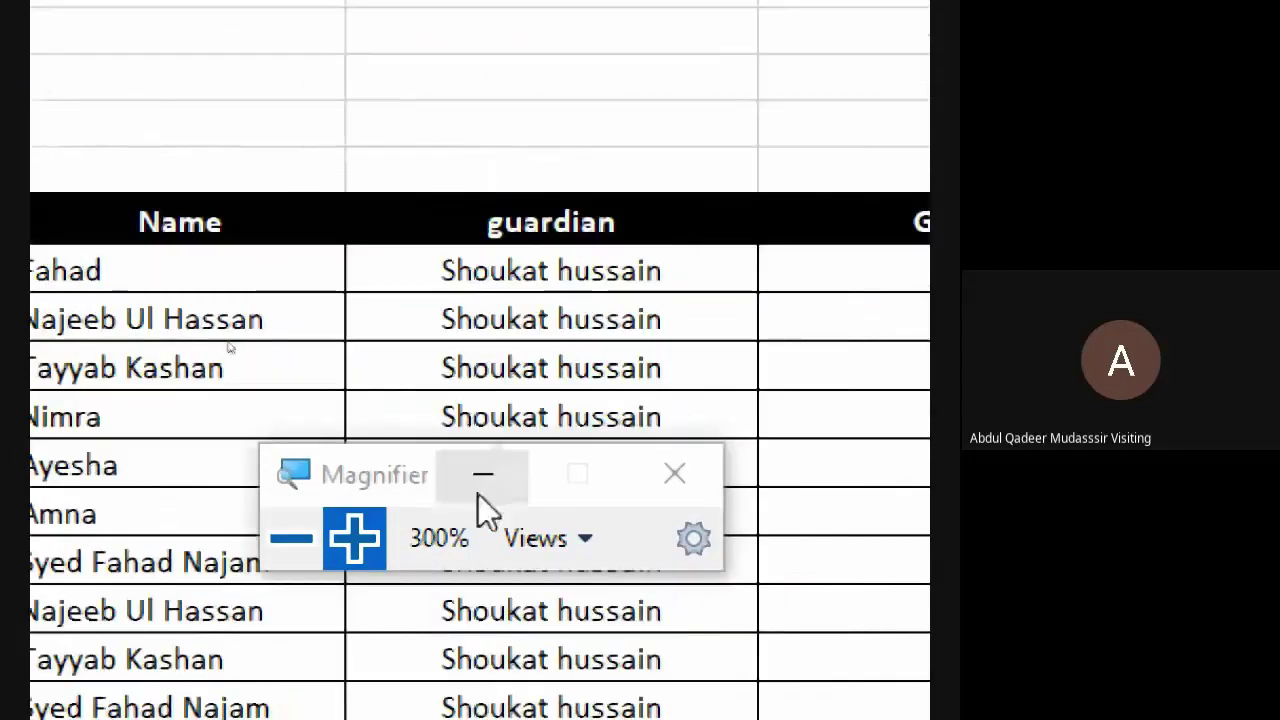
pyautogui.click(478, 493)
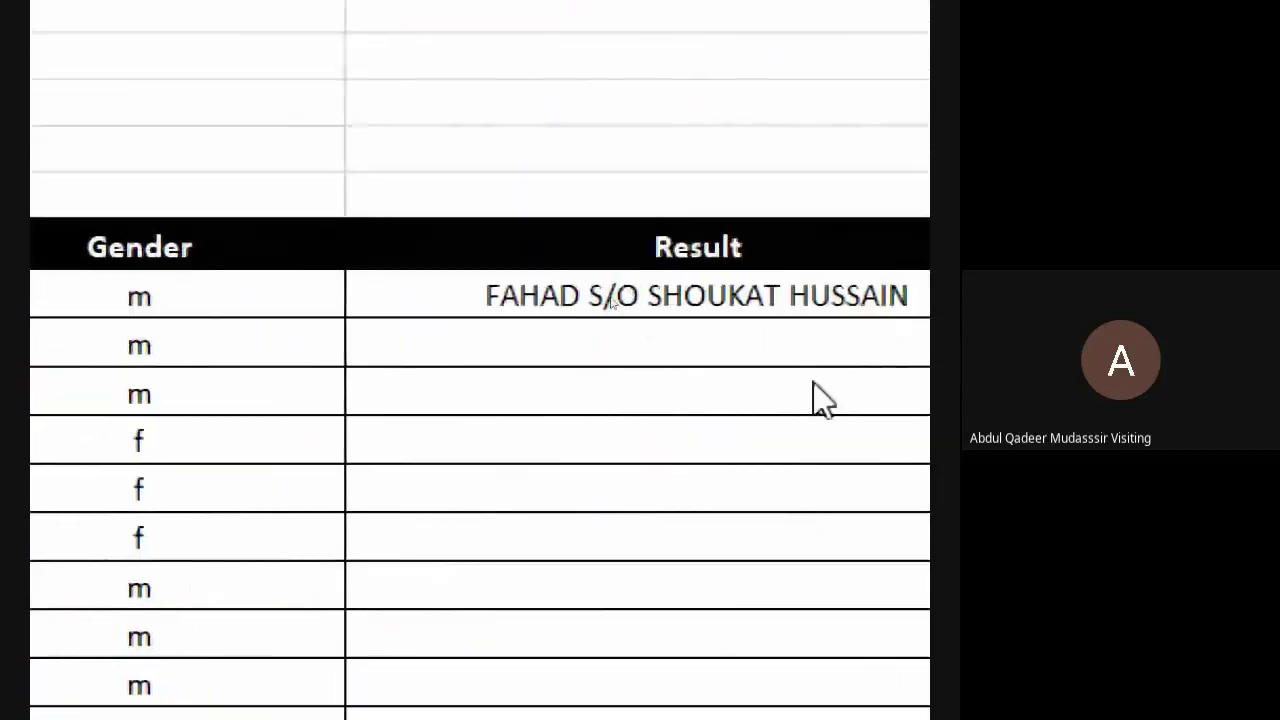
# - Fill F7's uppercase S/O formula down to F10
pyautogui.click(527, 298)
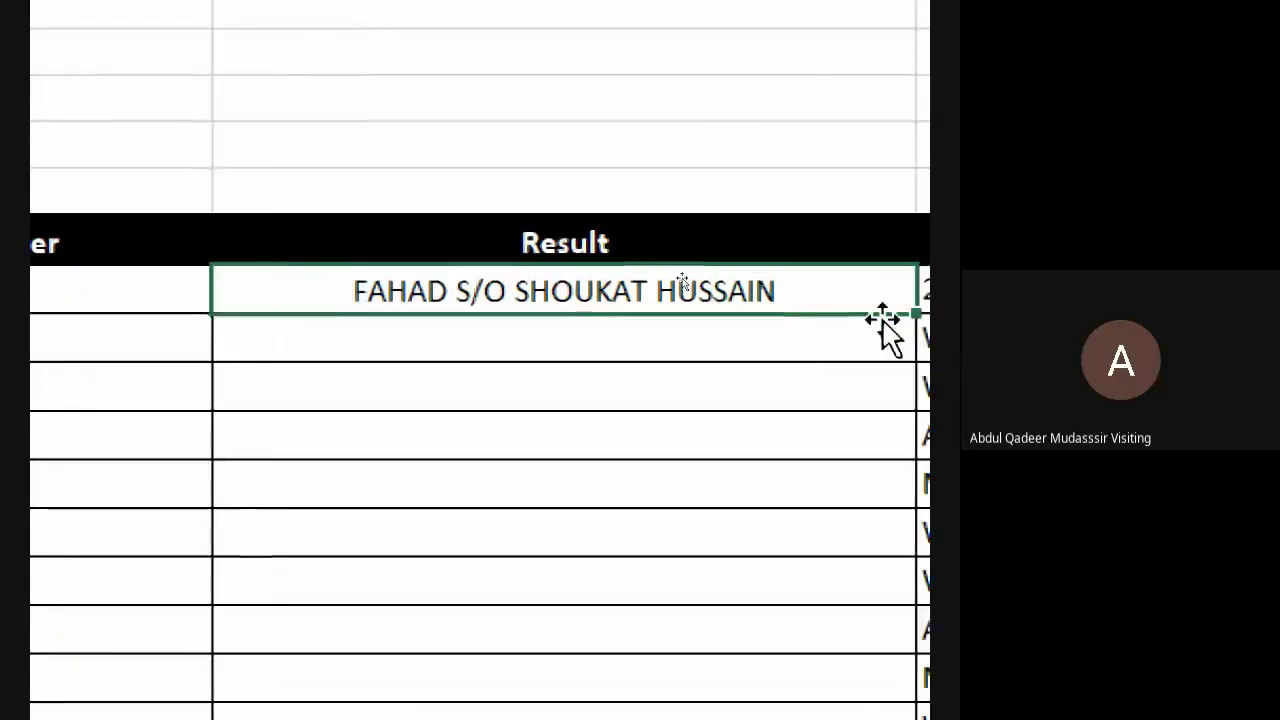
pyautogui.moveTo(884, 320); pyautogui.dragTo(846, 477)
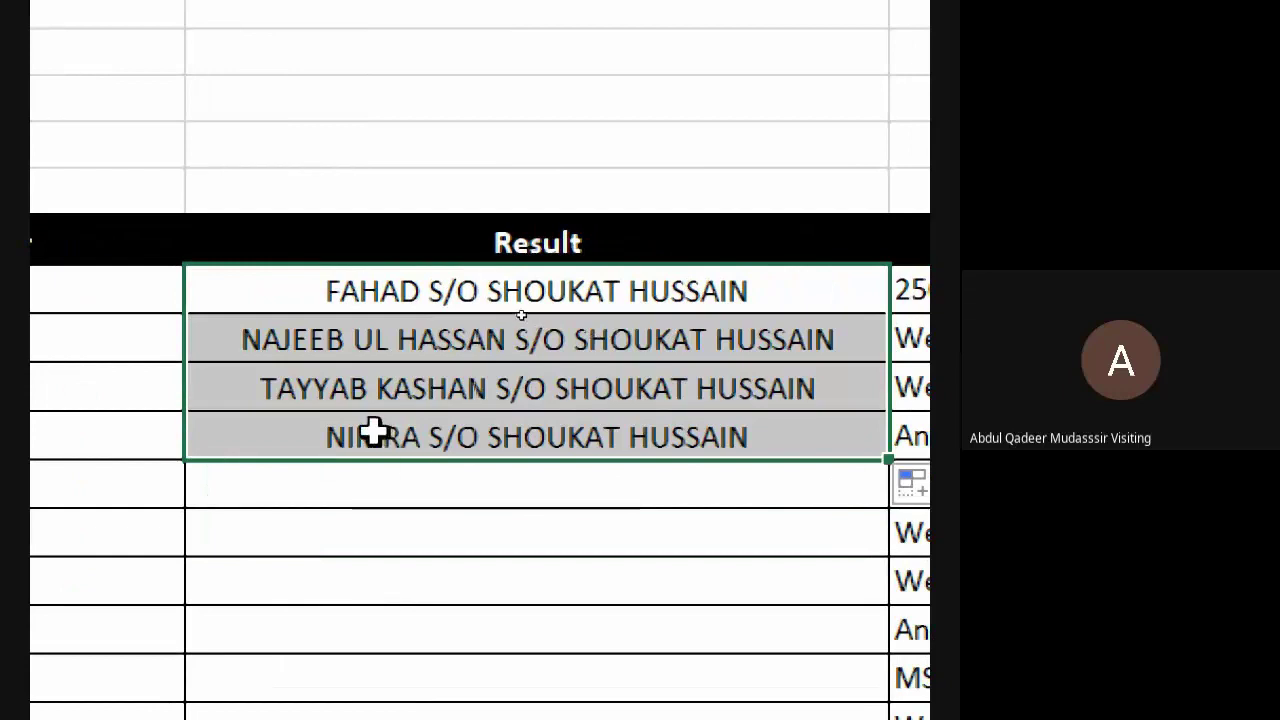
pyautogui.click(377, 434)
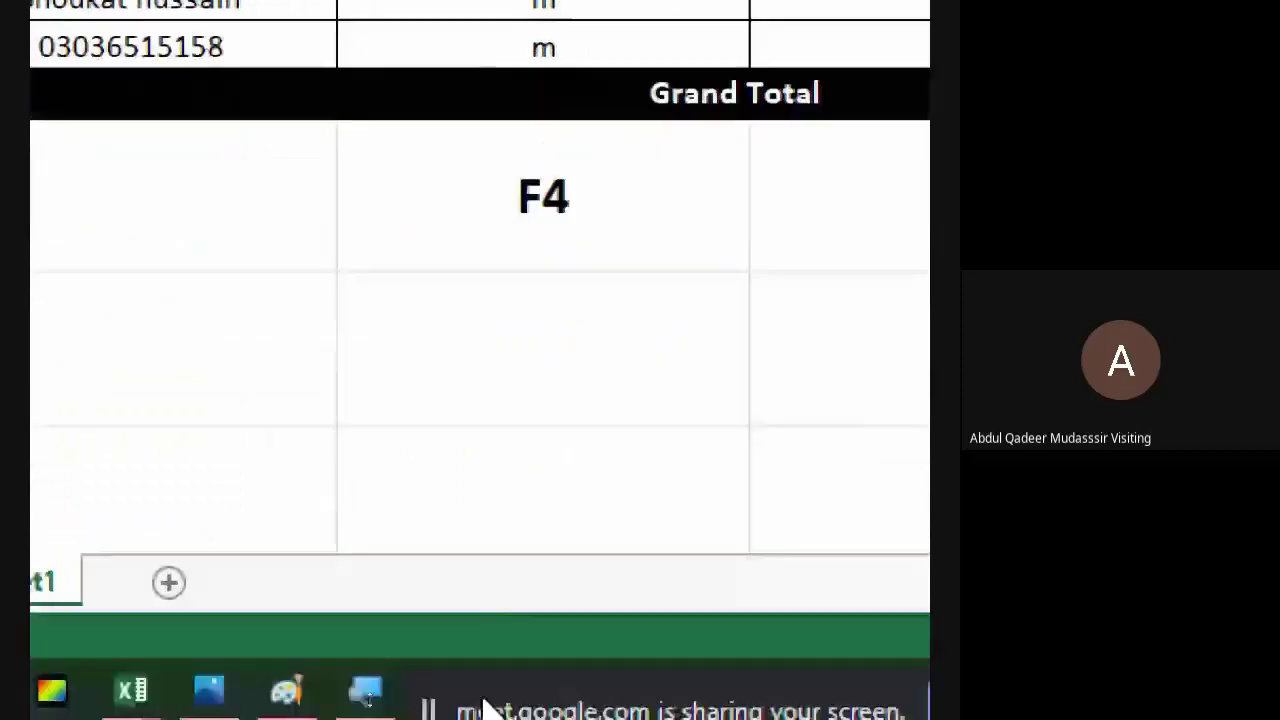
# - Reset Magnifier to 100% and admit another participant to the Meet call
pyautogui.click(365, 690)
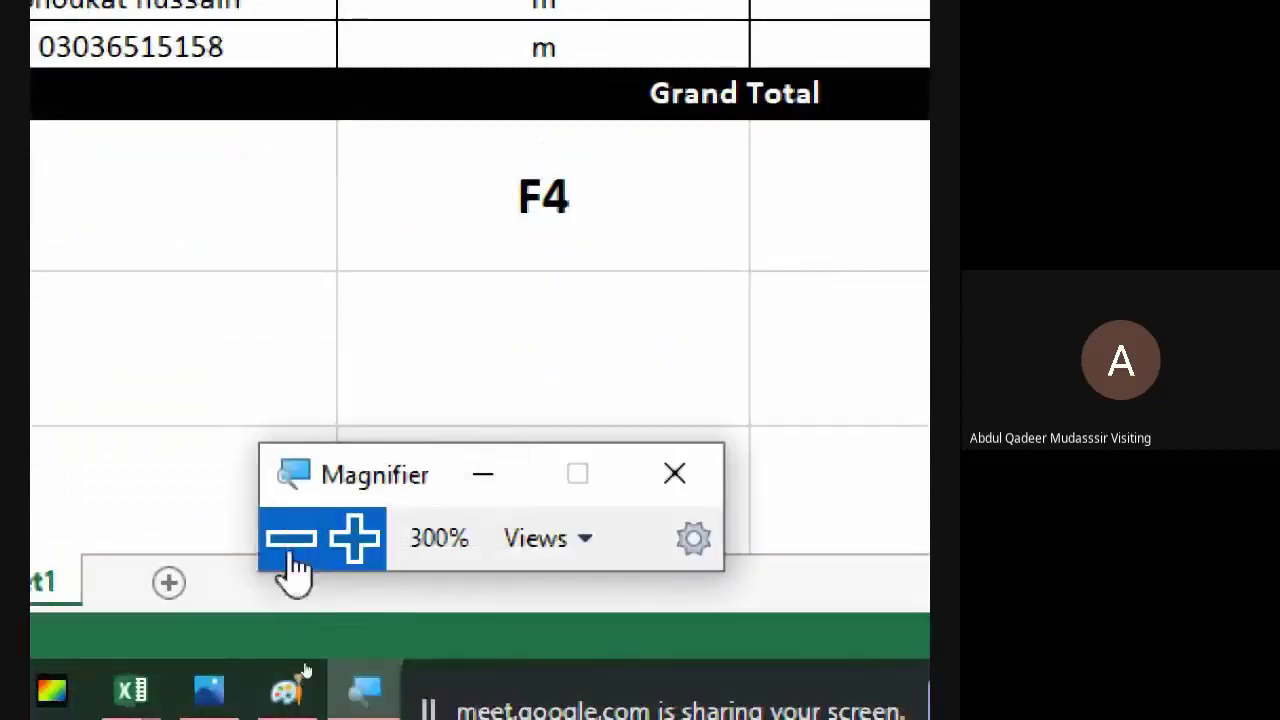
pyautogui.click(291, 540)
pyautogui.click(287, 612)
pyautogui.hotkey('alt', 'Tab')
pyautogui.press('Tab')
pyautogui.press('Tab')
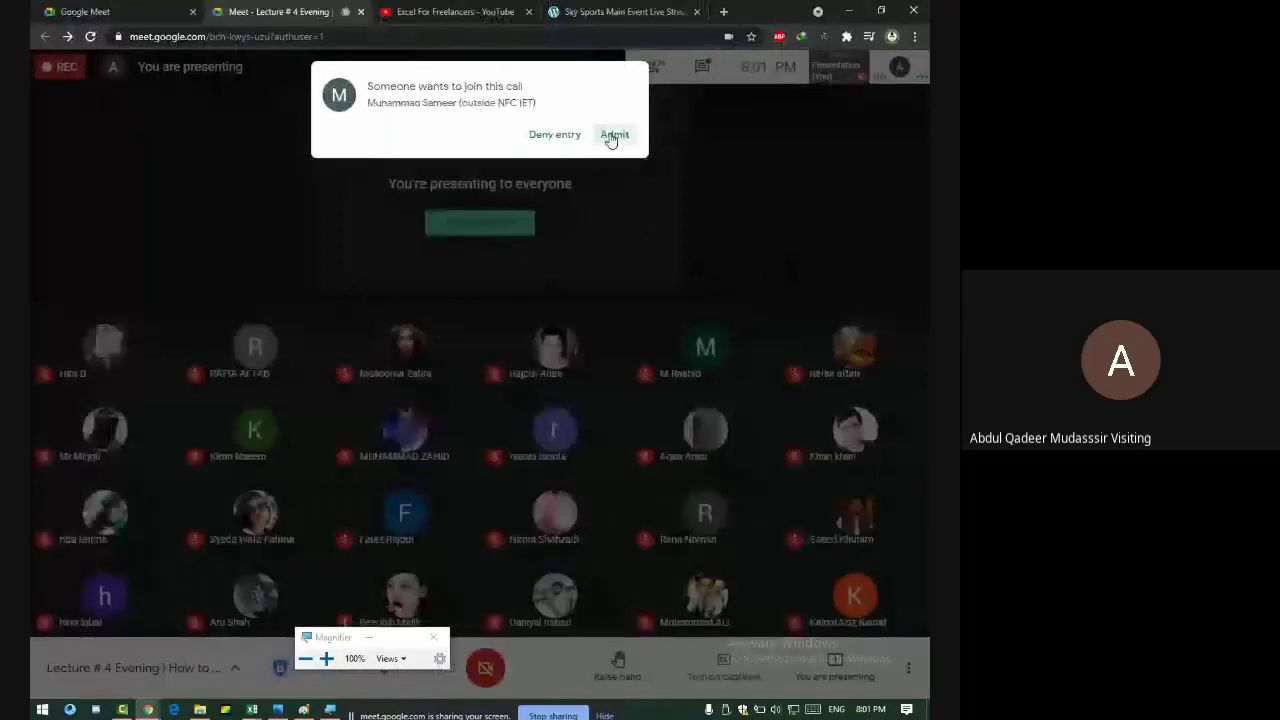
pyautogui.click(613, 135)
pyautogui.hotkey('alt', 'Tab')
pyautogui.press('Tab')
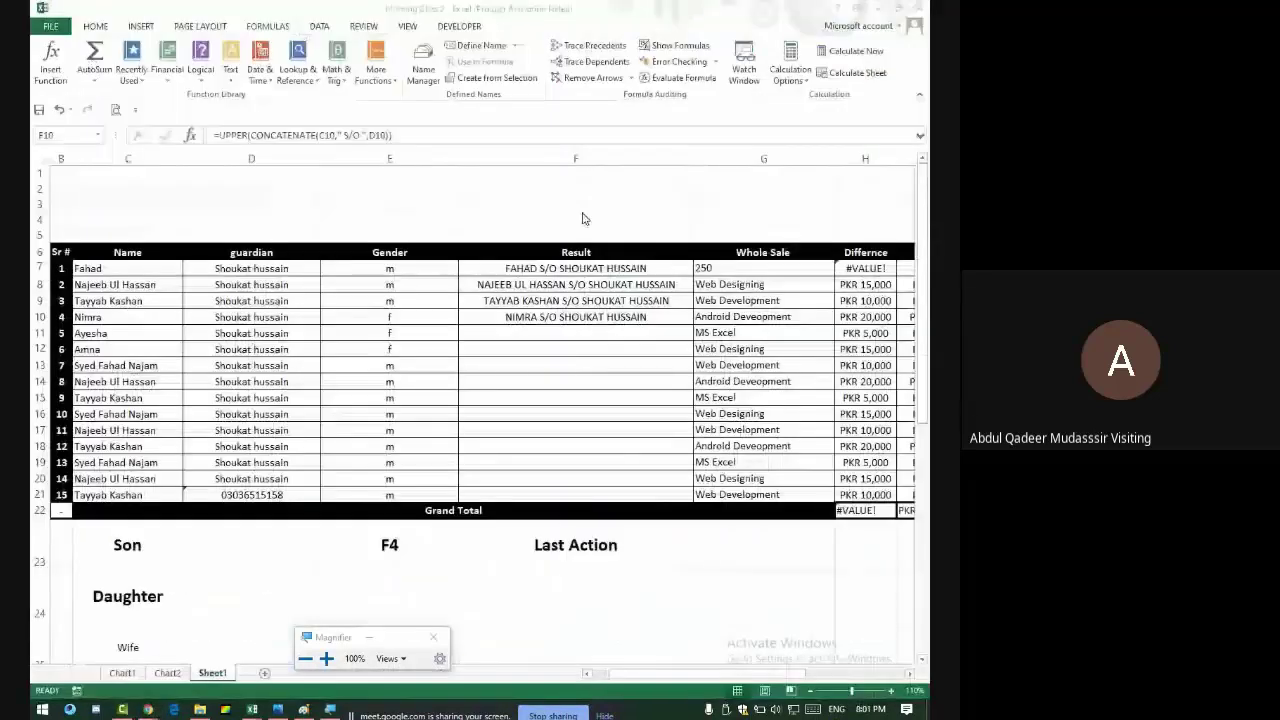
# - Remove a stray G24 reference from F7's formula, zoom the sheet in, and reopen F7
pyautogui.click(576, 270)
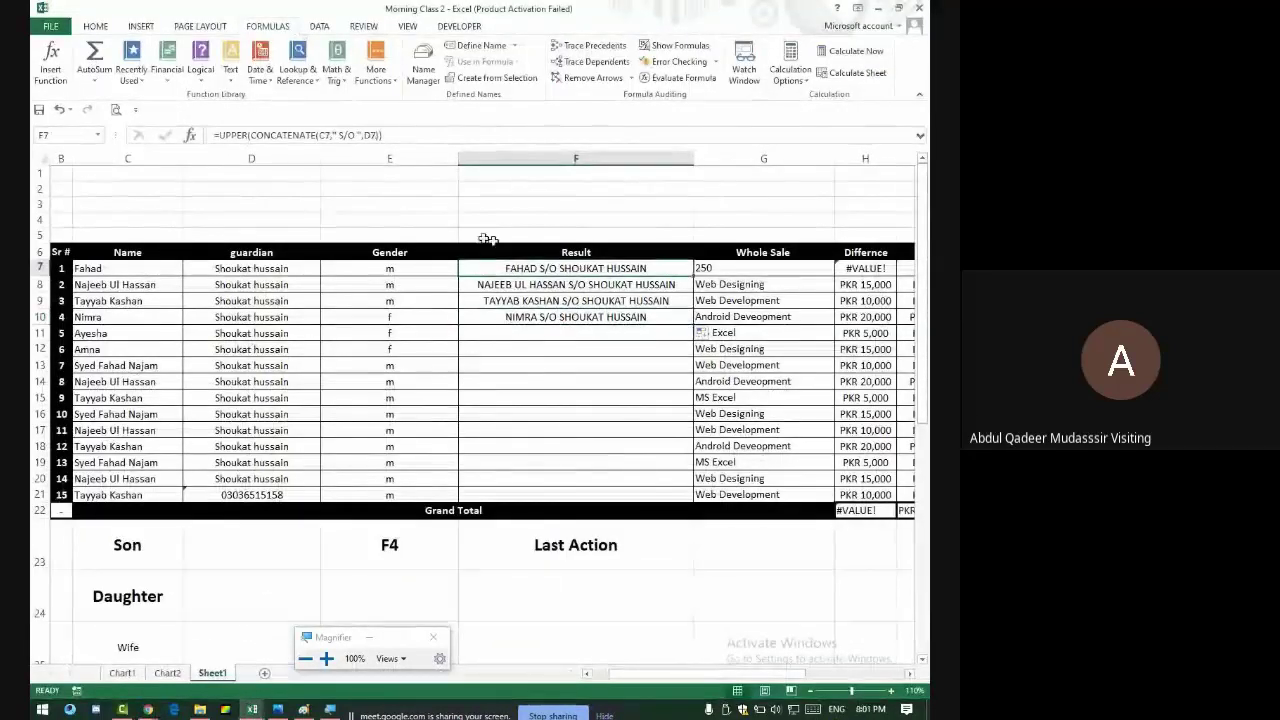
pyautogui.doubleClick(549, 266)
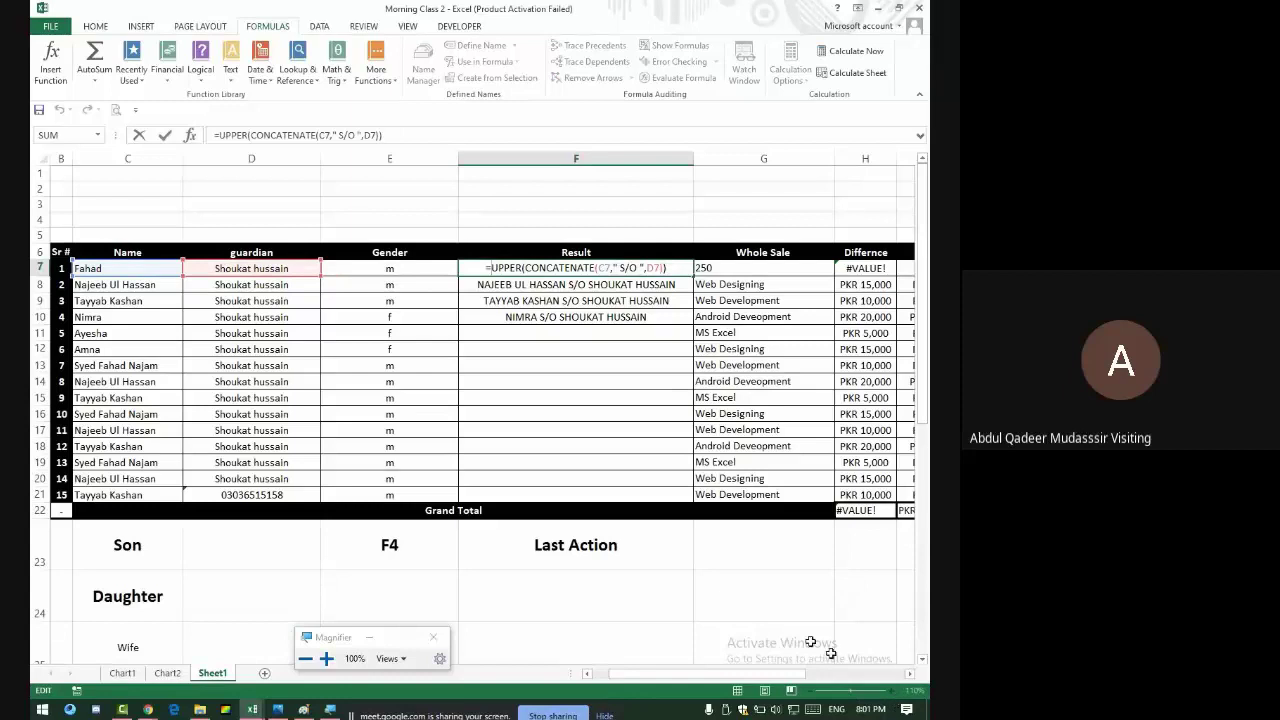
pyautogui.click(766, 596)
pyautogui.press('BackSpace')
pyautogui.press('BackSpace')
pyautogui.press('BackSpace')
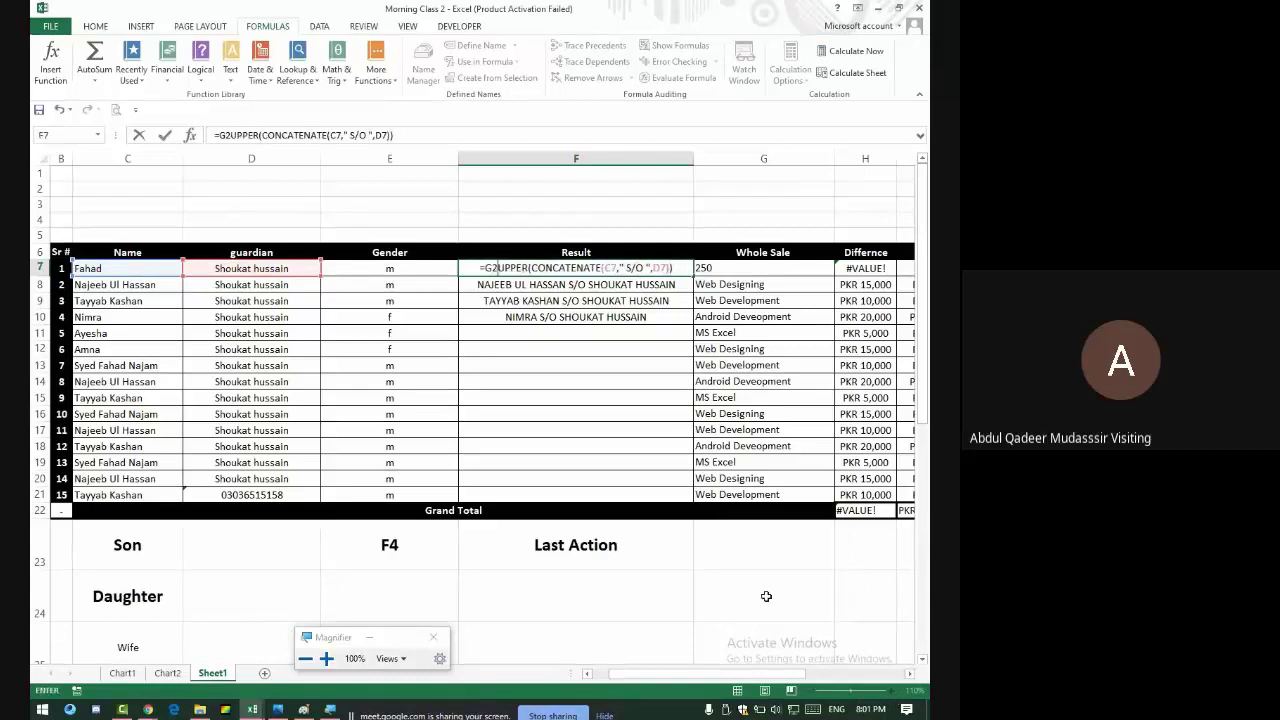
pyautogui.press('Return')
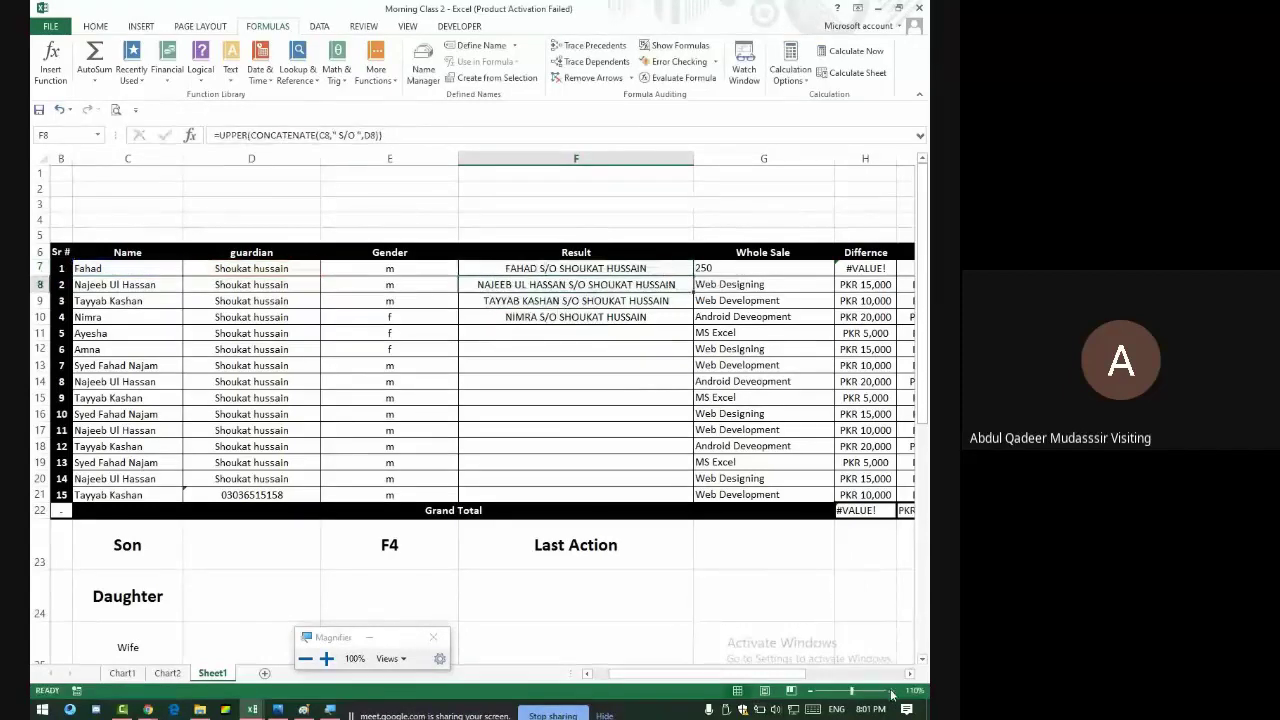
pyautogui.click(891, 691)
pyautogui.click(891, 691)
pyautogui.click(891, 691)
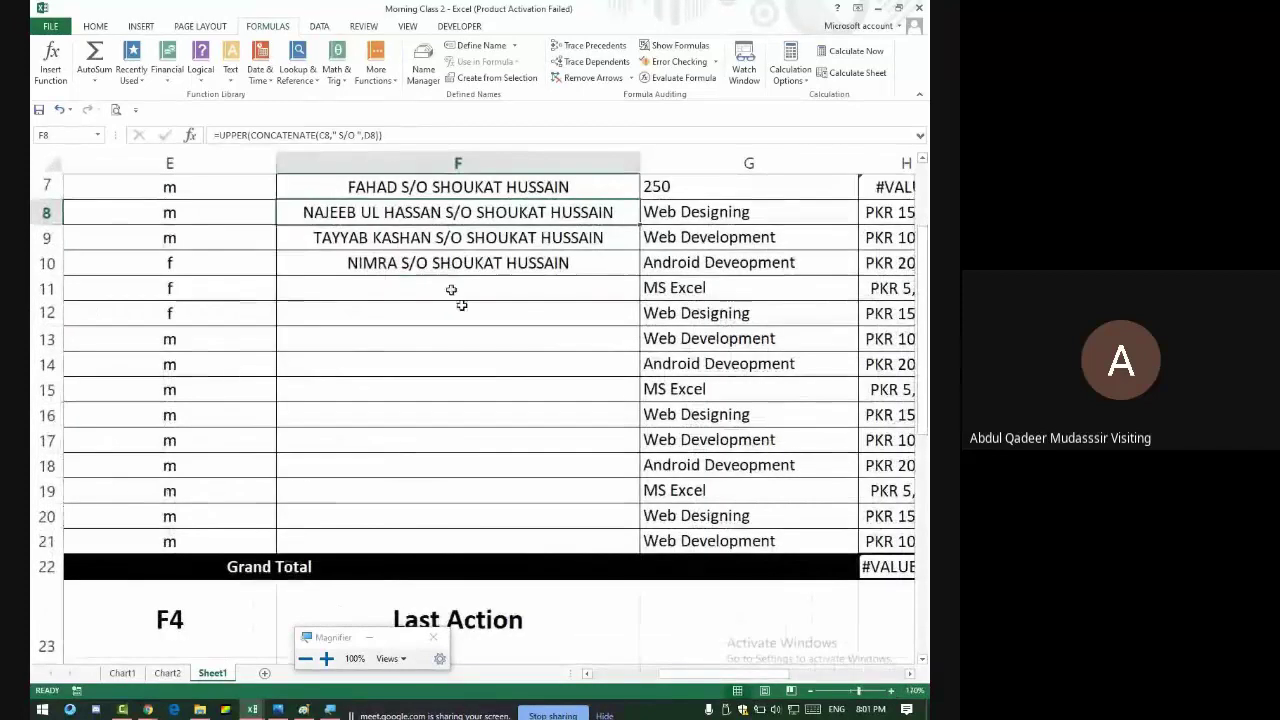
pyautogui.click(387, 191)
pyautogui.doubleClick(387, 191)
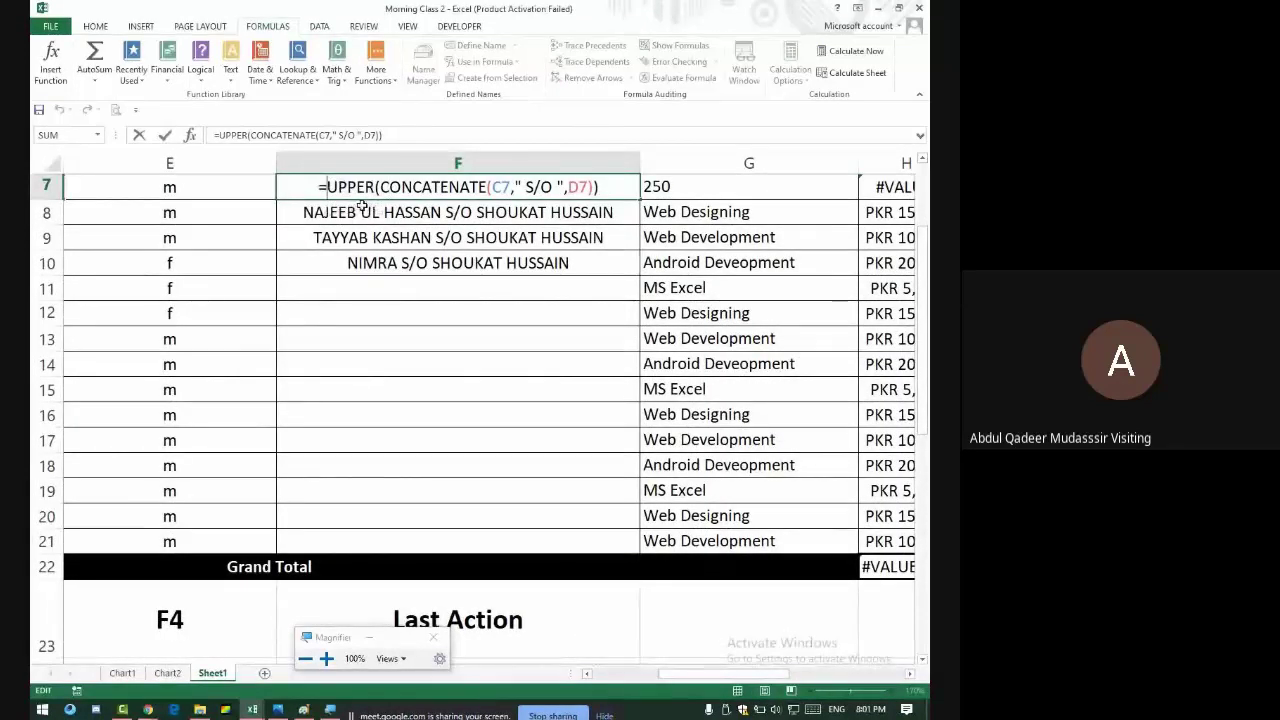
# - Wrap F7's formula in IF with E7="m" as the test for the uppercase S/O text
pyautogui.write('if')
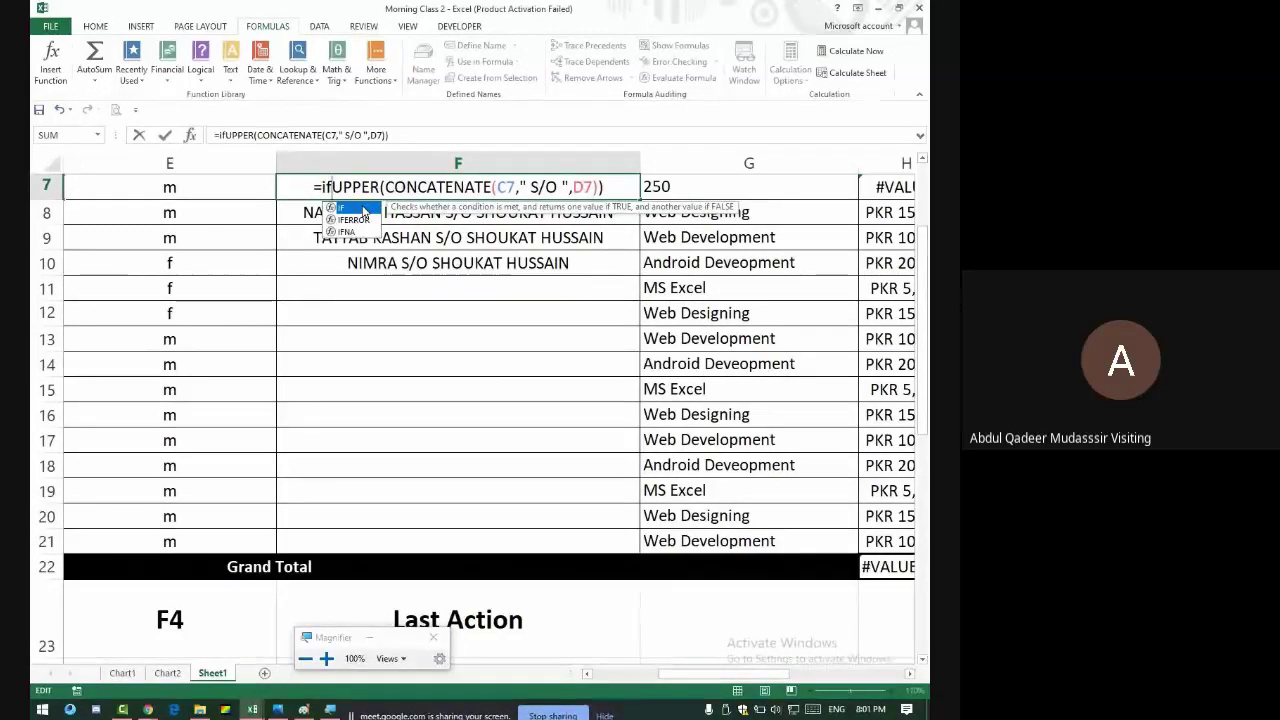
pyautogui.write('(')
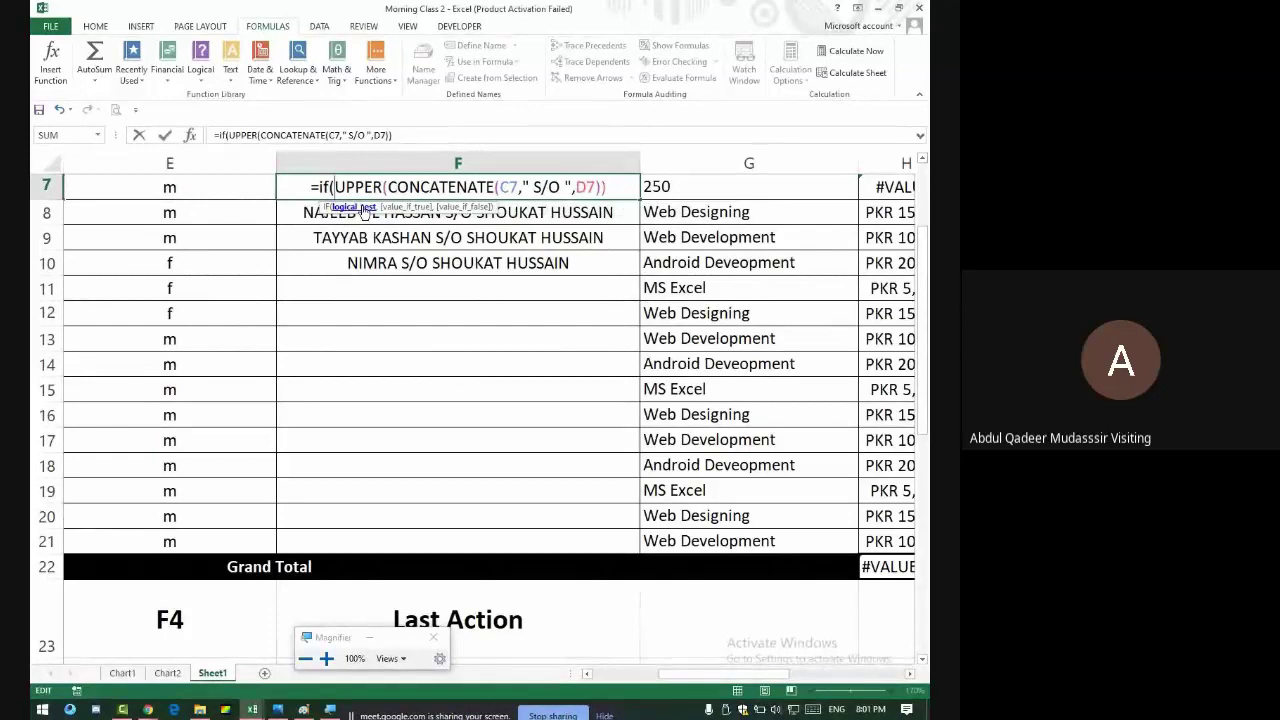
pyautogui.click(152, 196)
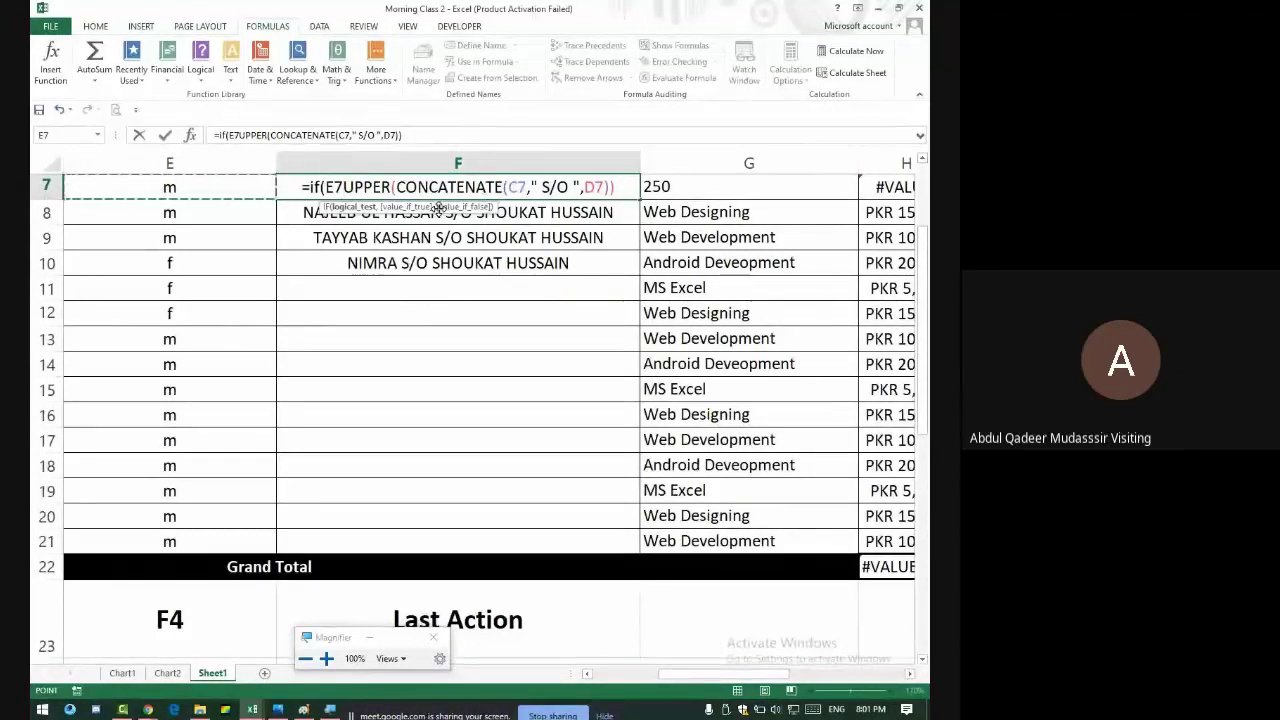
pyautogui.write('=')
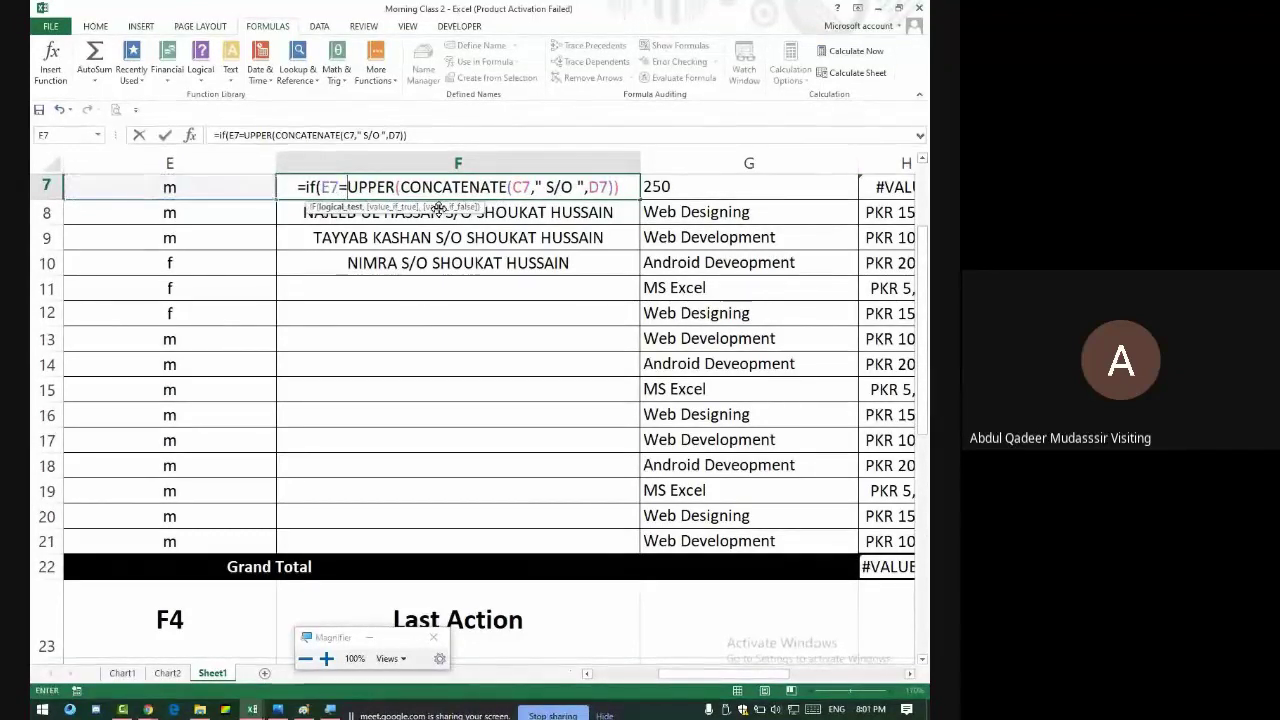
pyautogui.write('"')
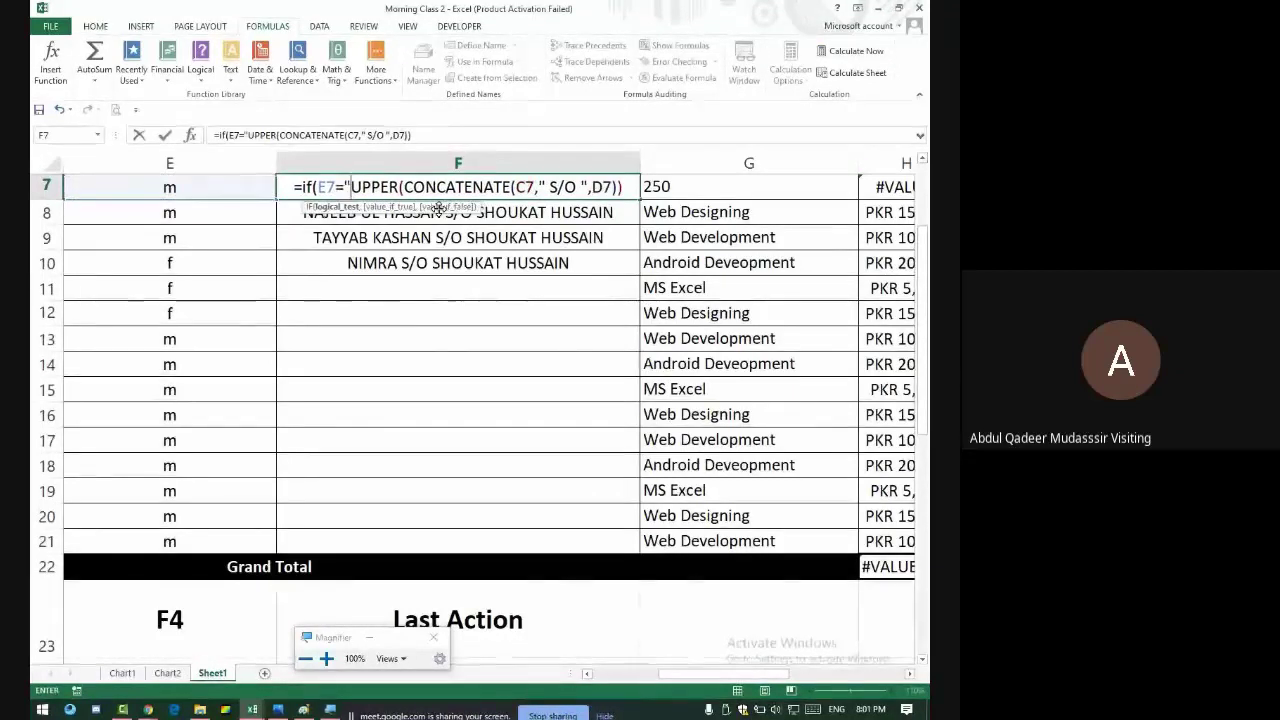
pyautogui.write('m')
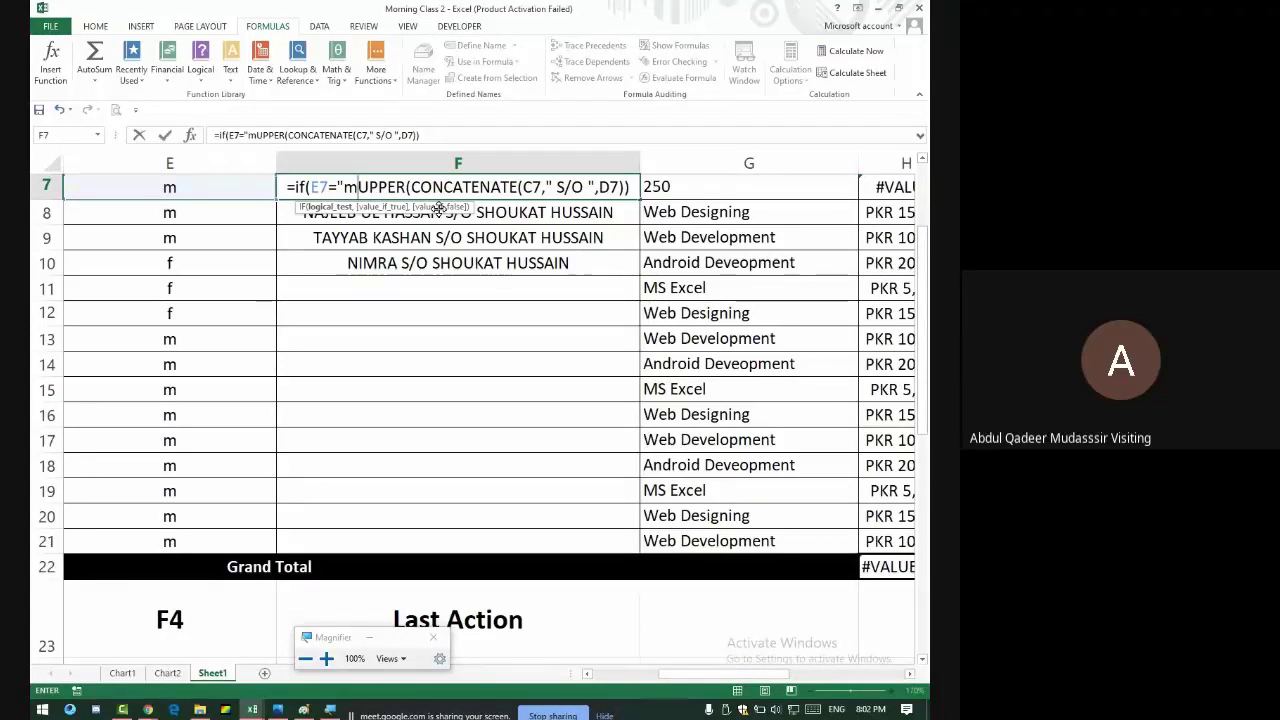
pyautogui.write('"')
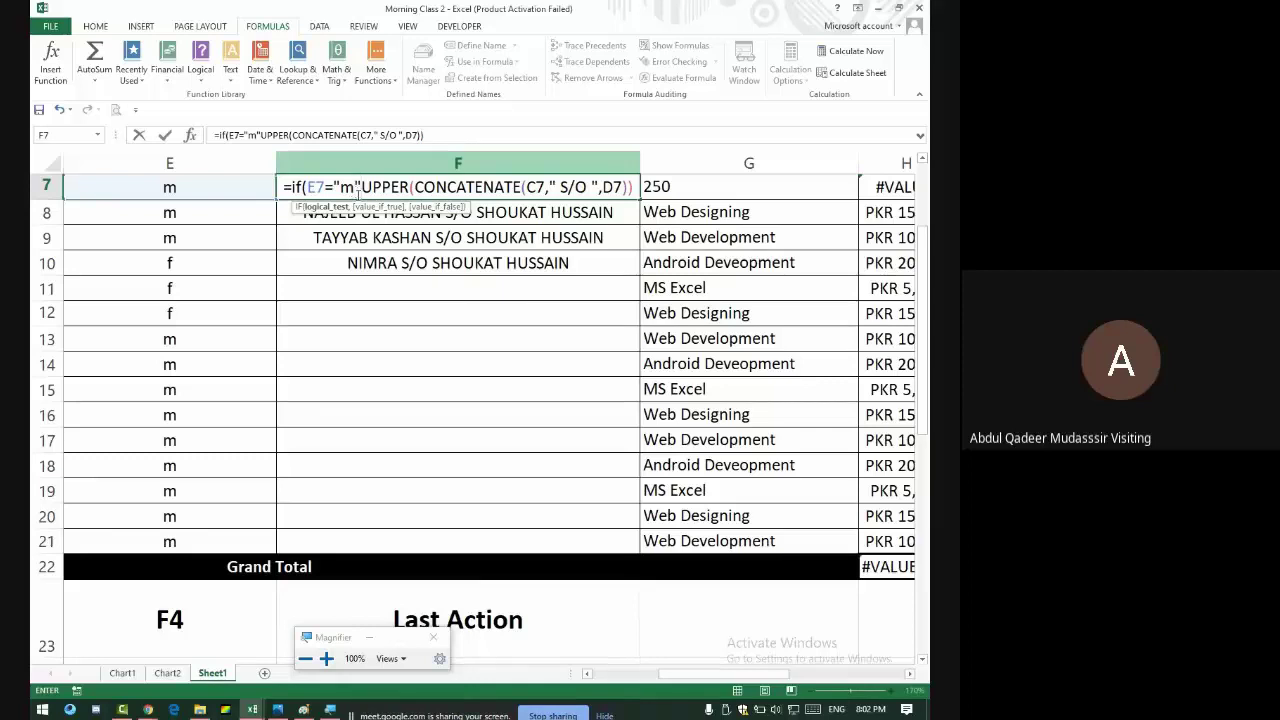
pyautogui.write(',D7')
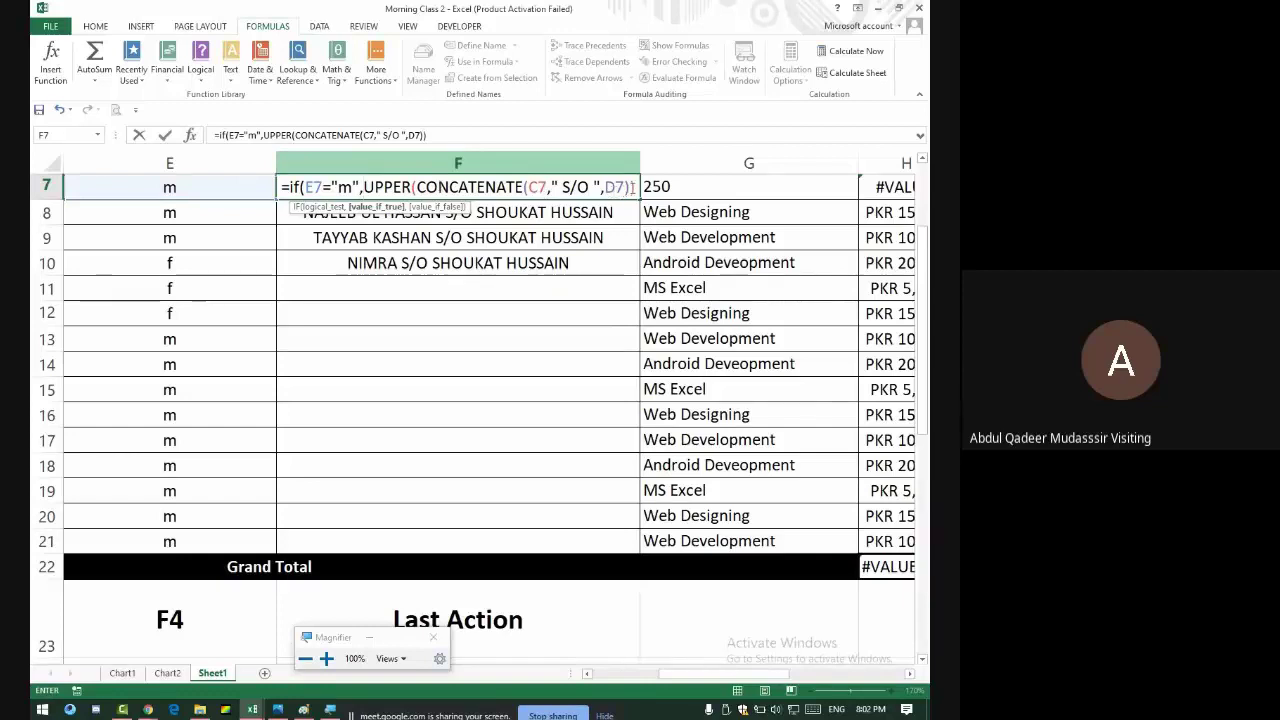
pyautogui.write(')')
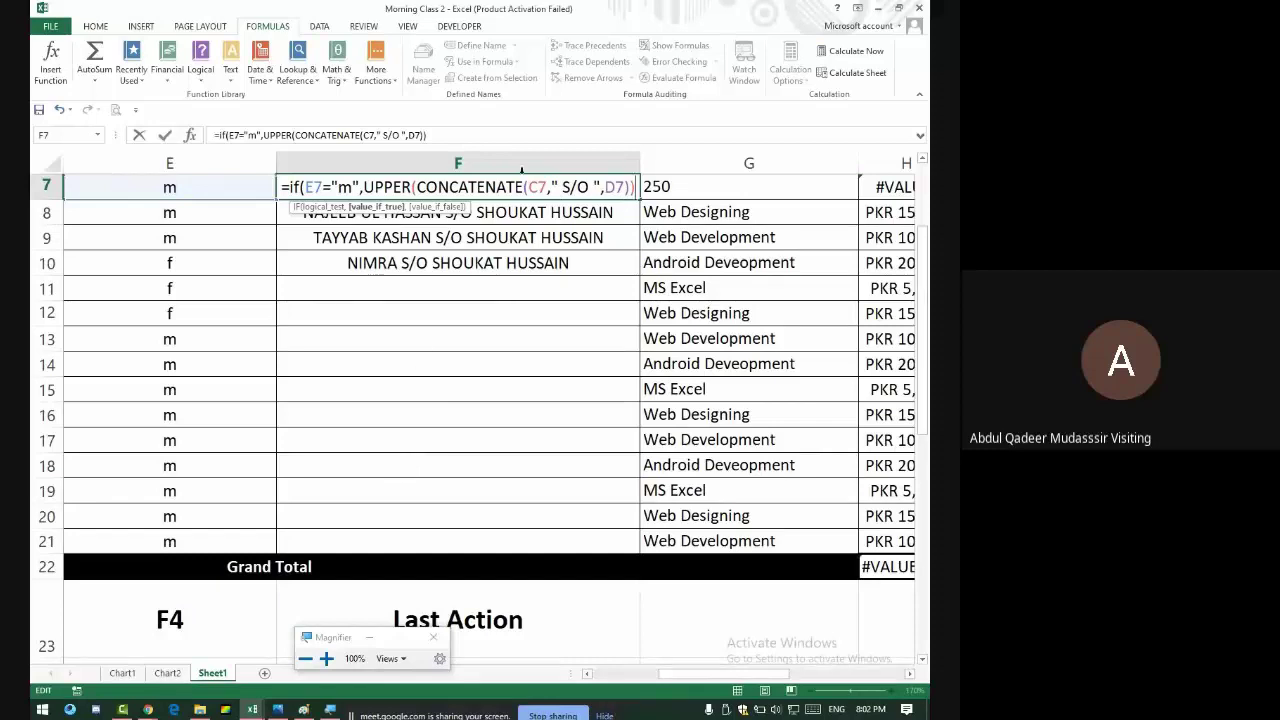
pyautogui.write(',')
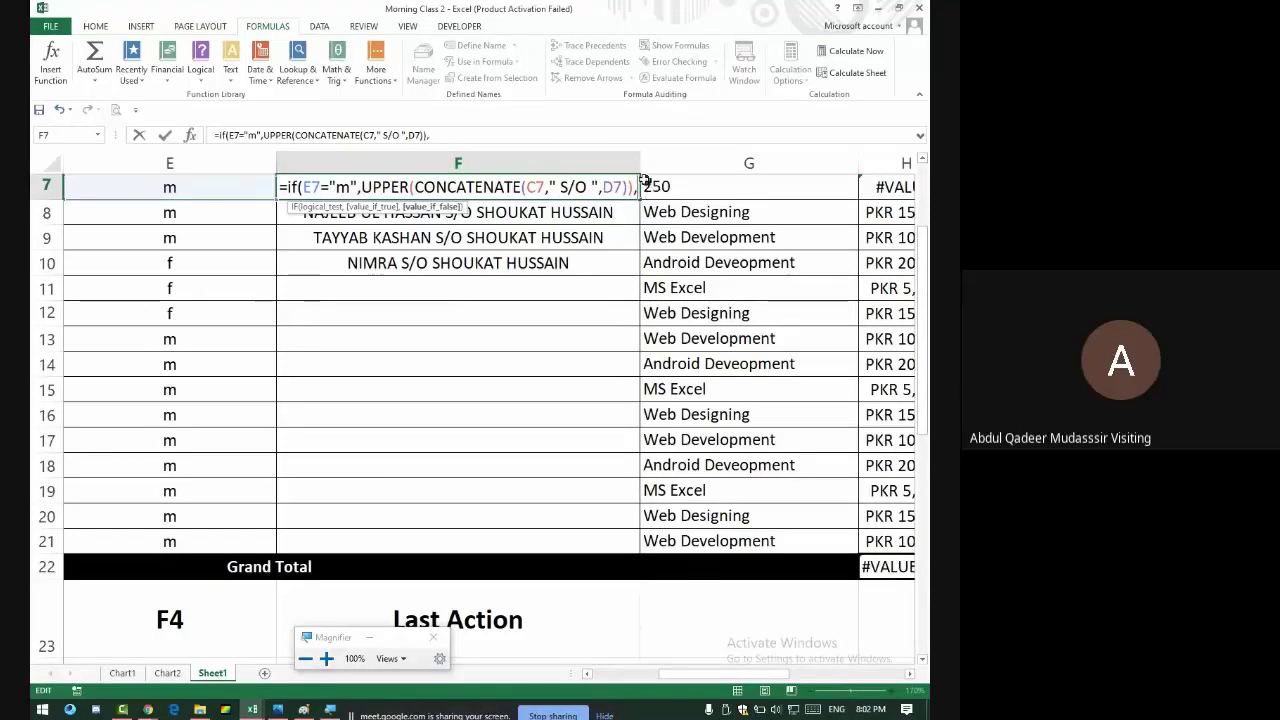
pyautogui.moveTo(628, 187); pyautogui.dragTo(364, 188)
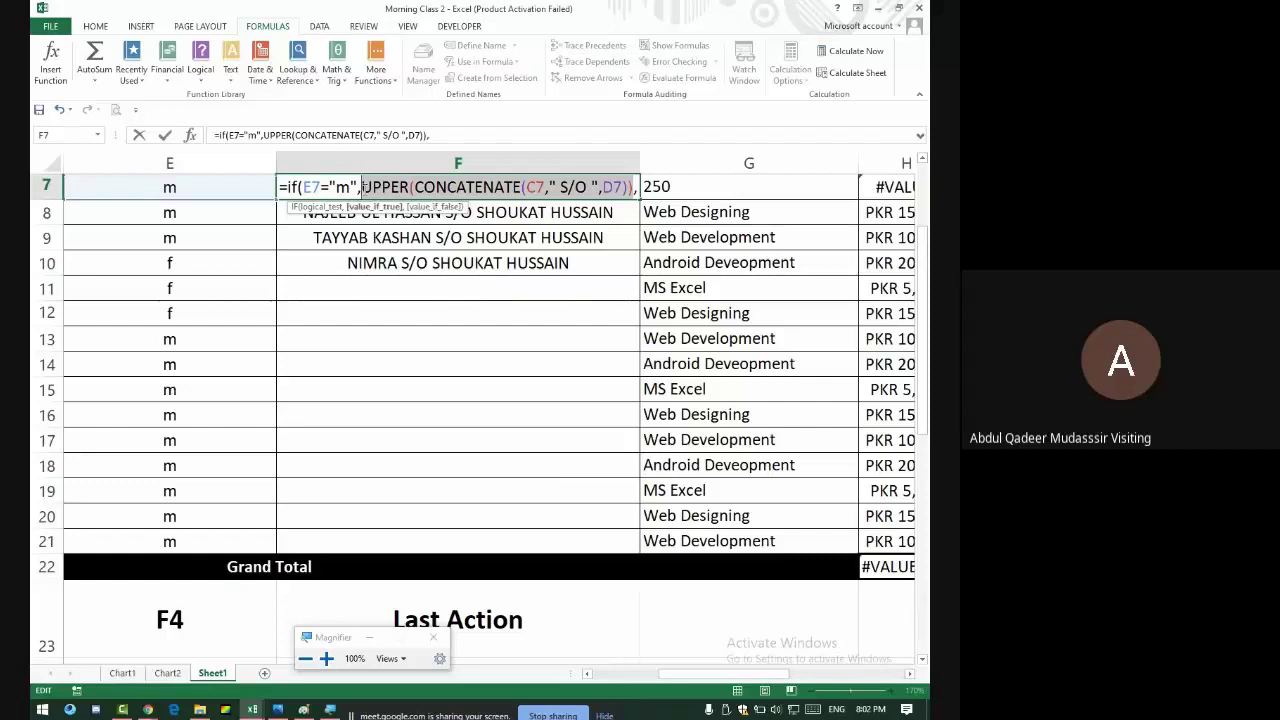
# - Copy F7's uppercase S/O expression and paste it after the comma as the false branch
pyautogui.rightClick(600, 188)
pyautogui.click(610, 214)
pyautogui.click(638, 190)
pyautogui.rightClick(638, 190)
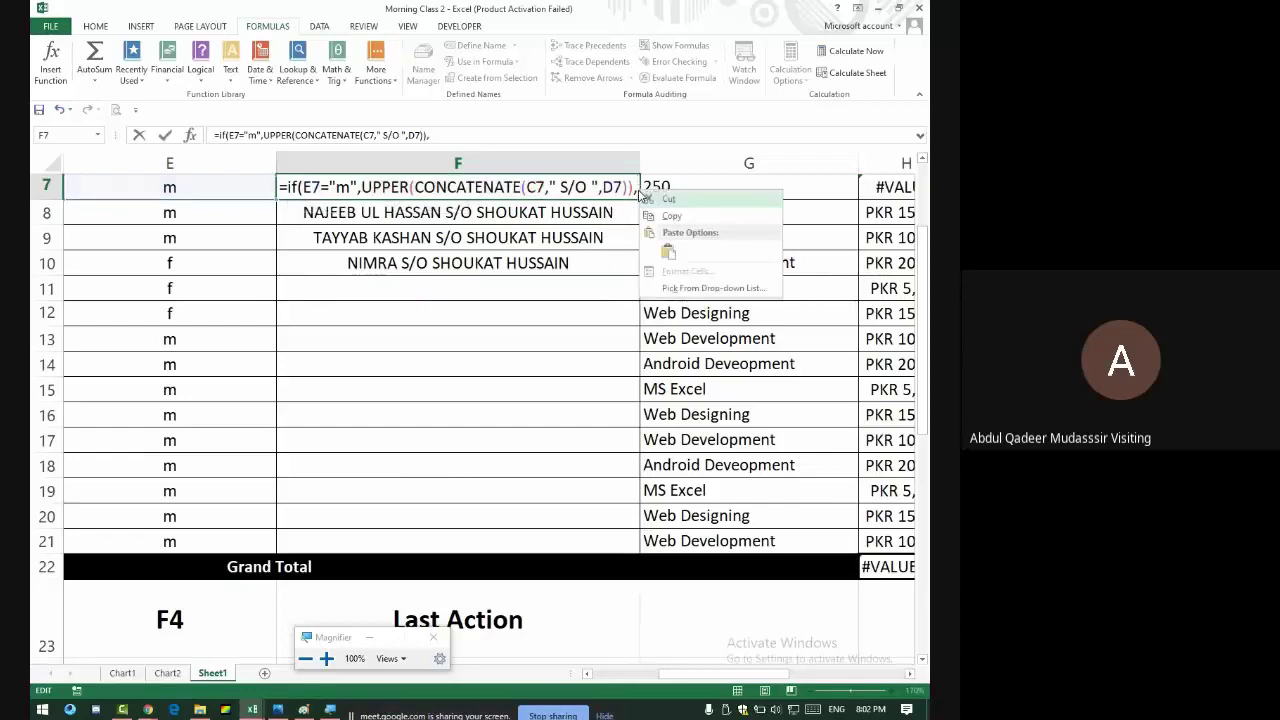
pyautogui.click(666, 246)
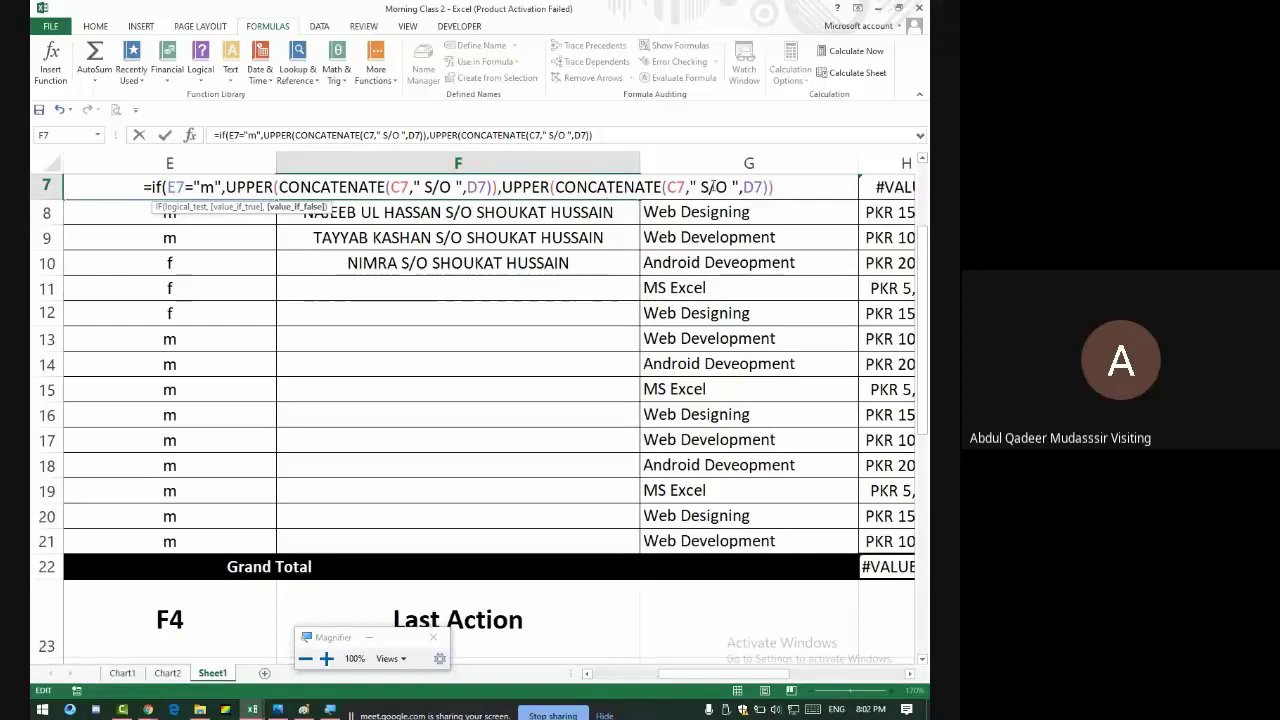
# - Change the pasted S/O to D/O and commit the formula, accepting Excel's suggested correction
pyautogui.click(706, 188)
pyautogui.press('BackSpace')
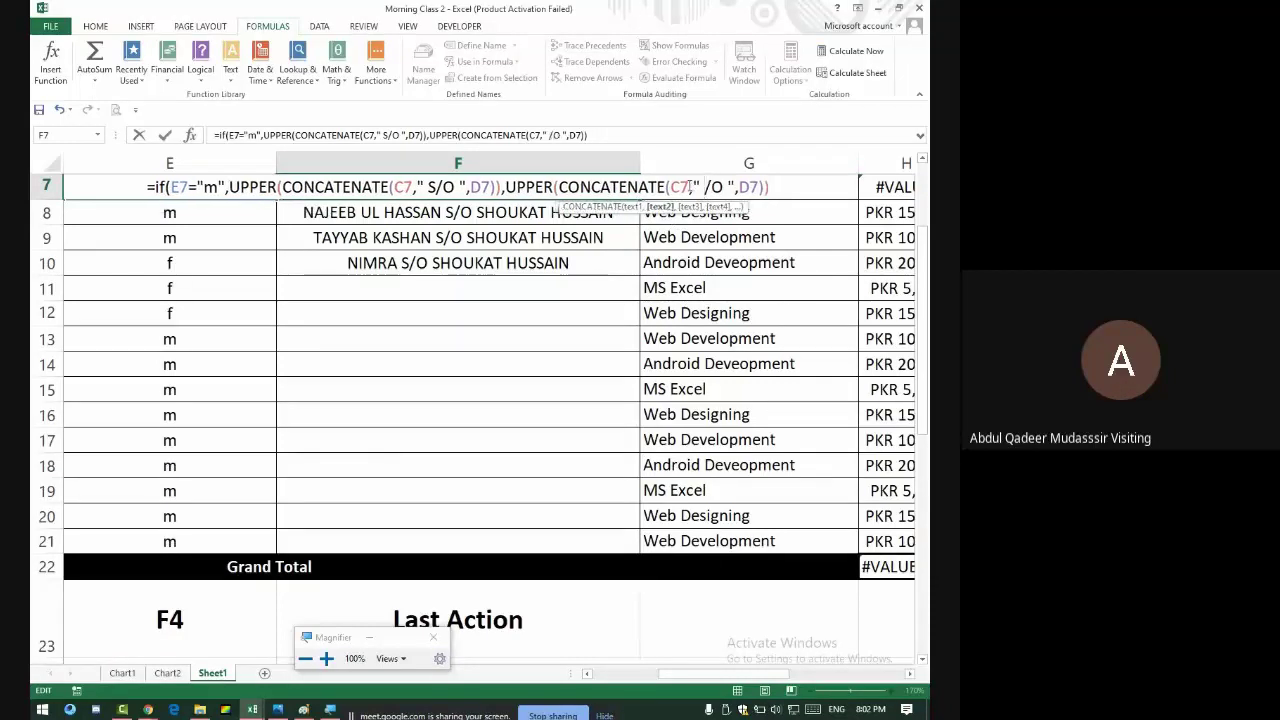
pyautogui.write('D')
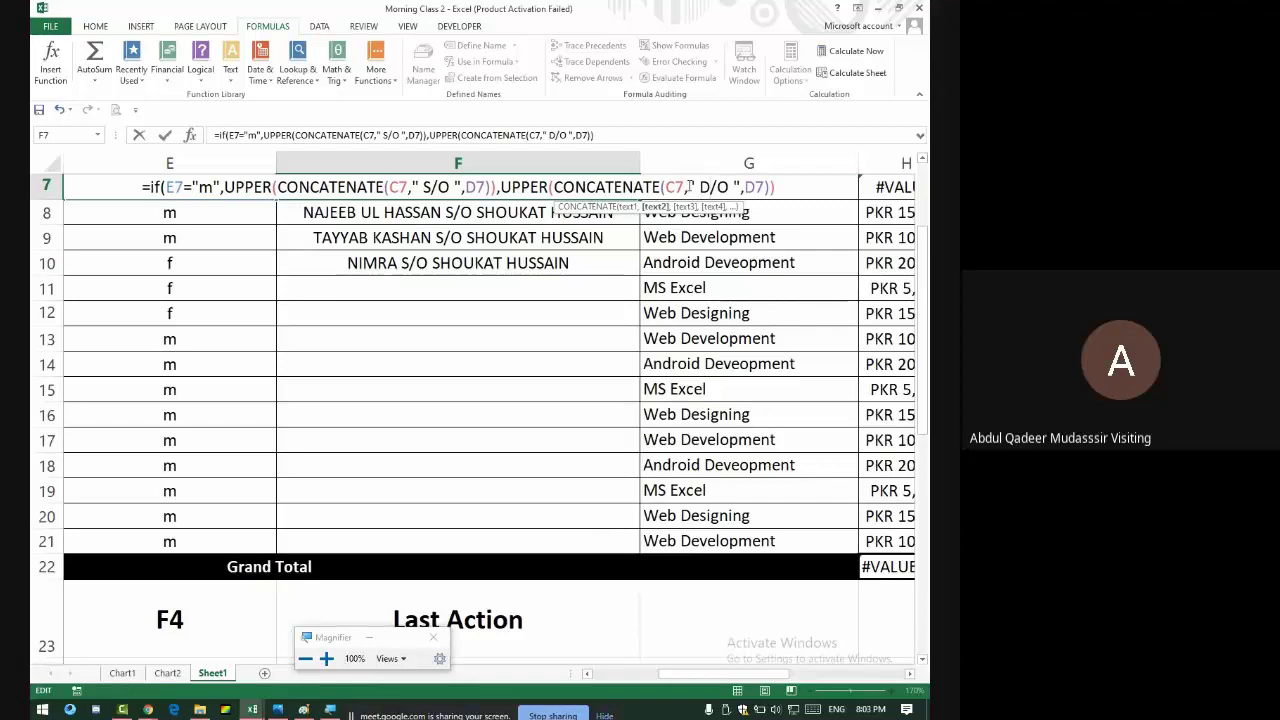
pyautogui.press('Return')
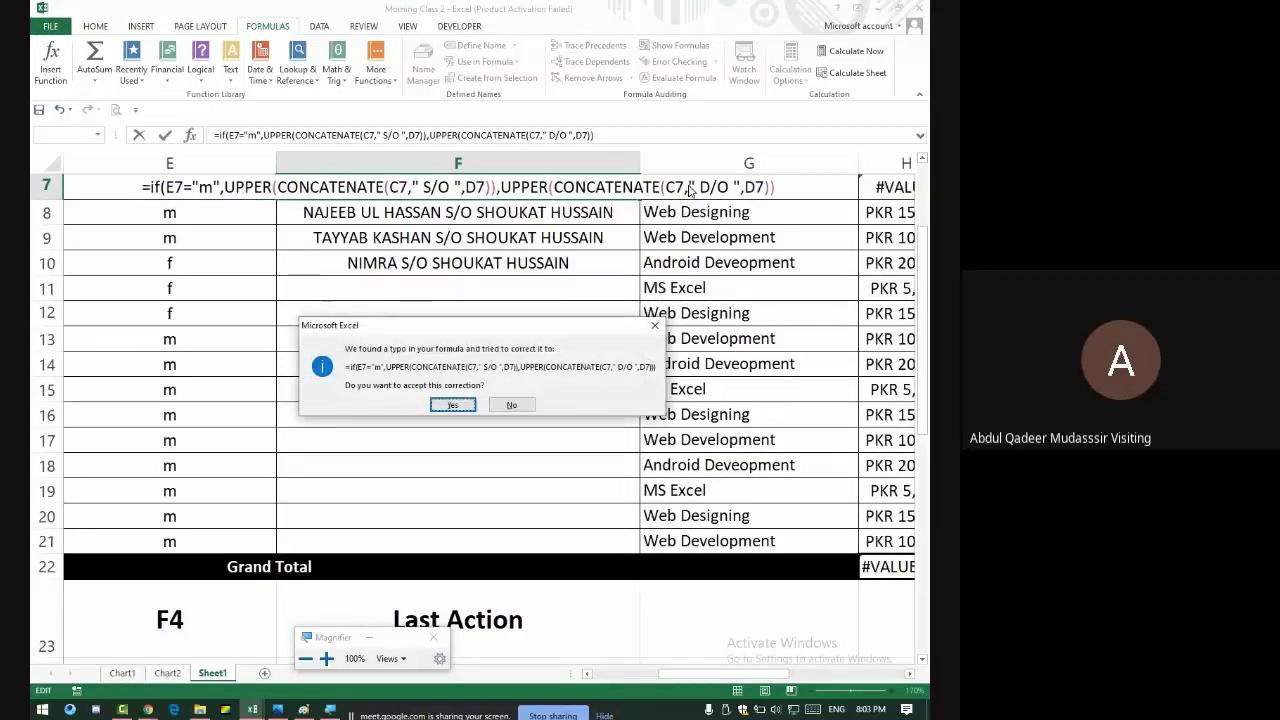
pyautogui.press('Return')
pyautogui.press('Up')
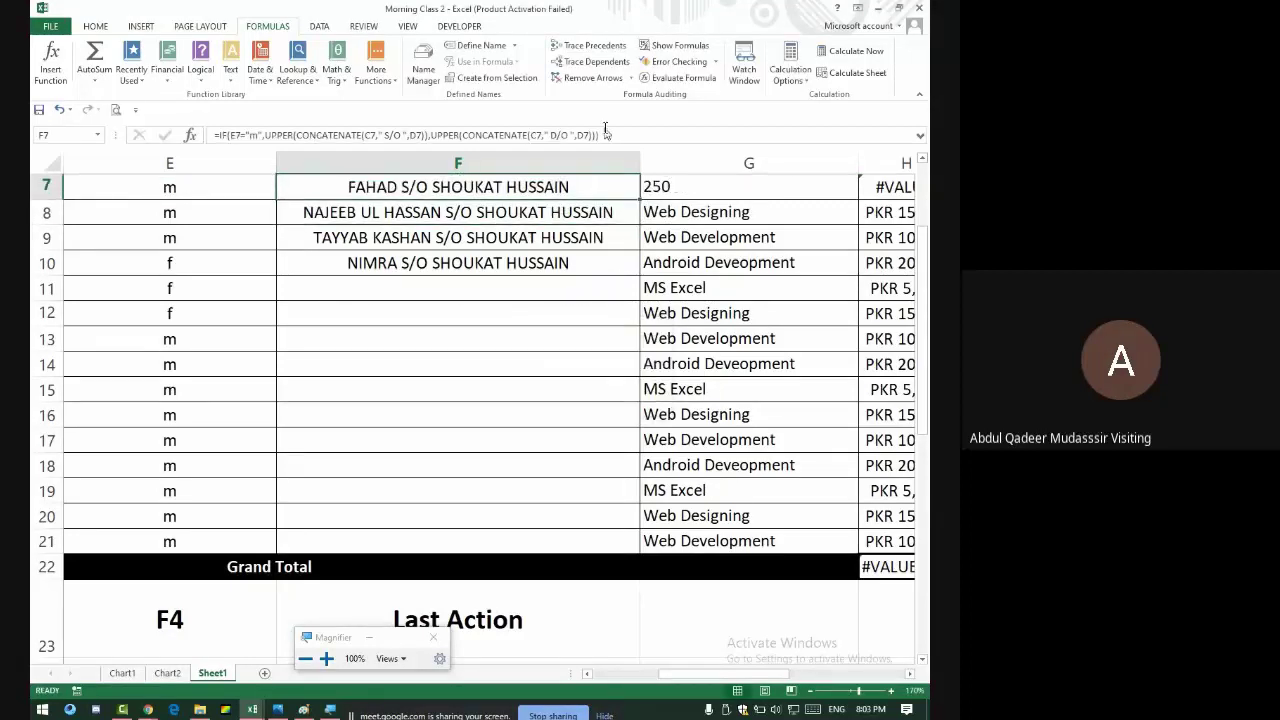
pyautogui.click(605, 135)
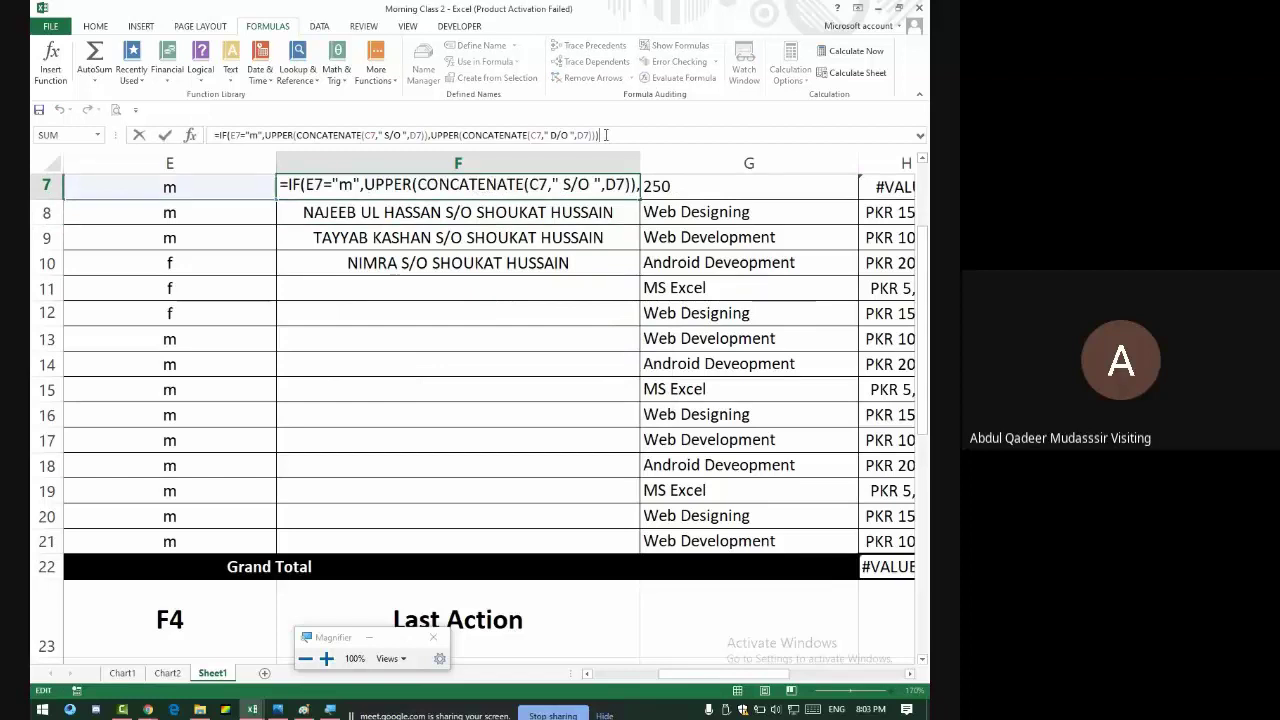
pyautogui.press('Return')
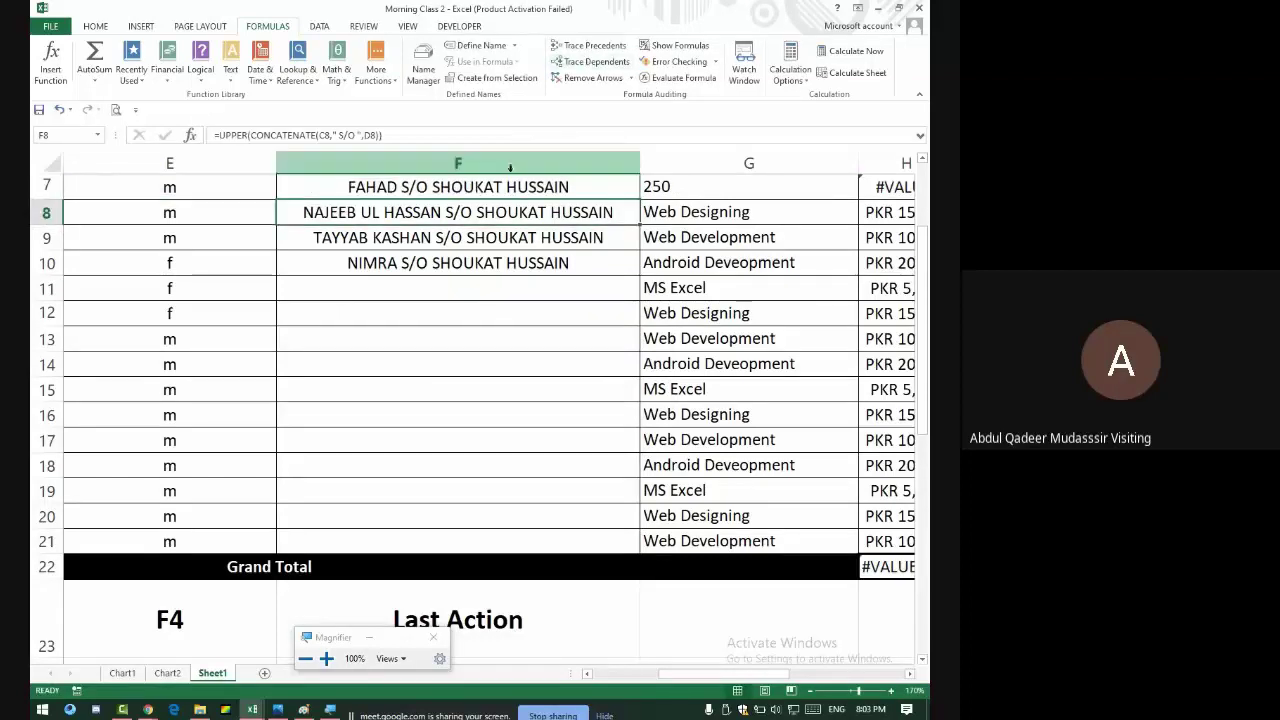
# - Fill F7's Result formula down to F11 and check the results for E7 and NIMRA's row
pyautogui.click(517, 190)
pyautogui.moveTo(640, 199); pyautogui.dragTo(636, 296)
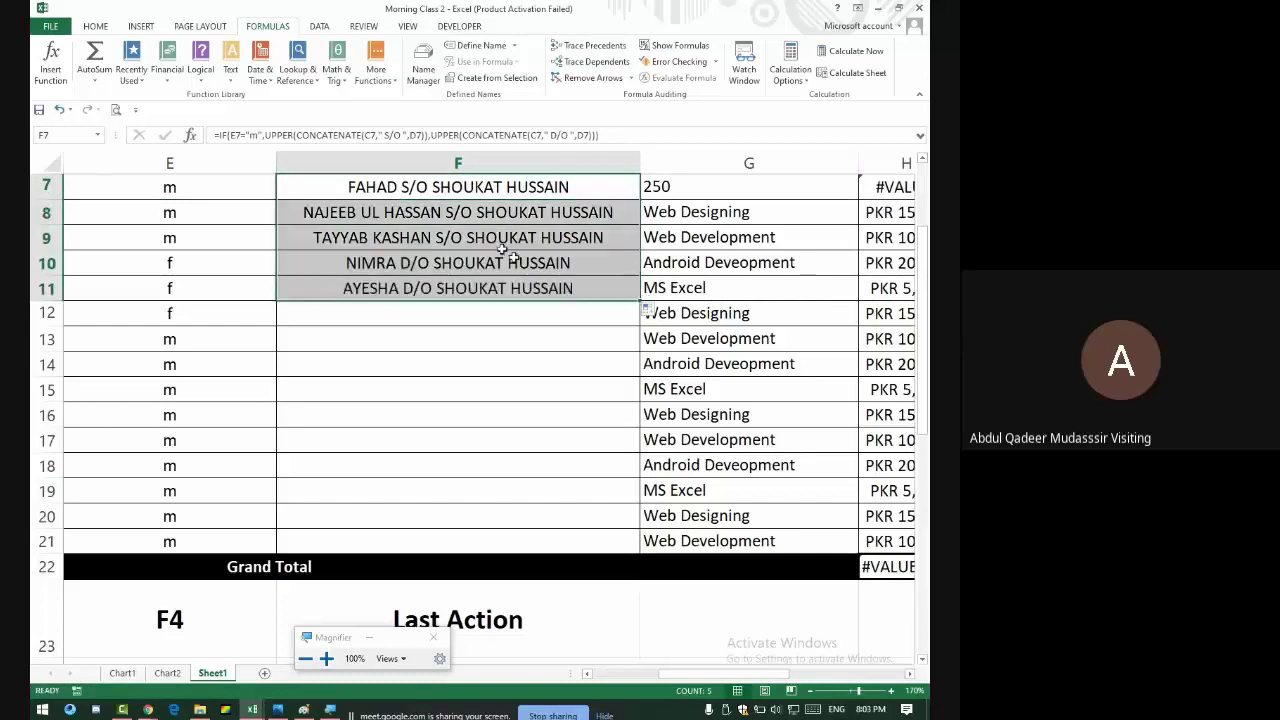
pyautogui.click(451, 190)
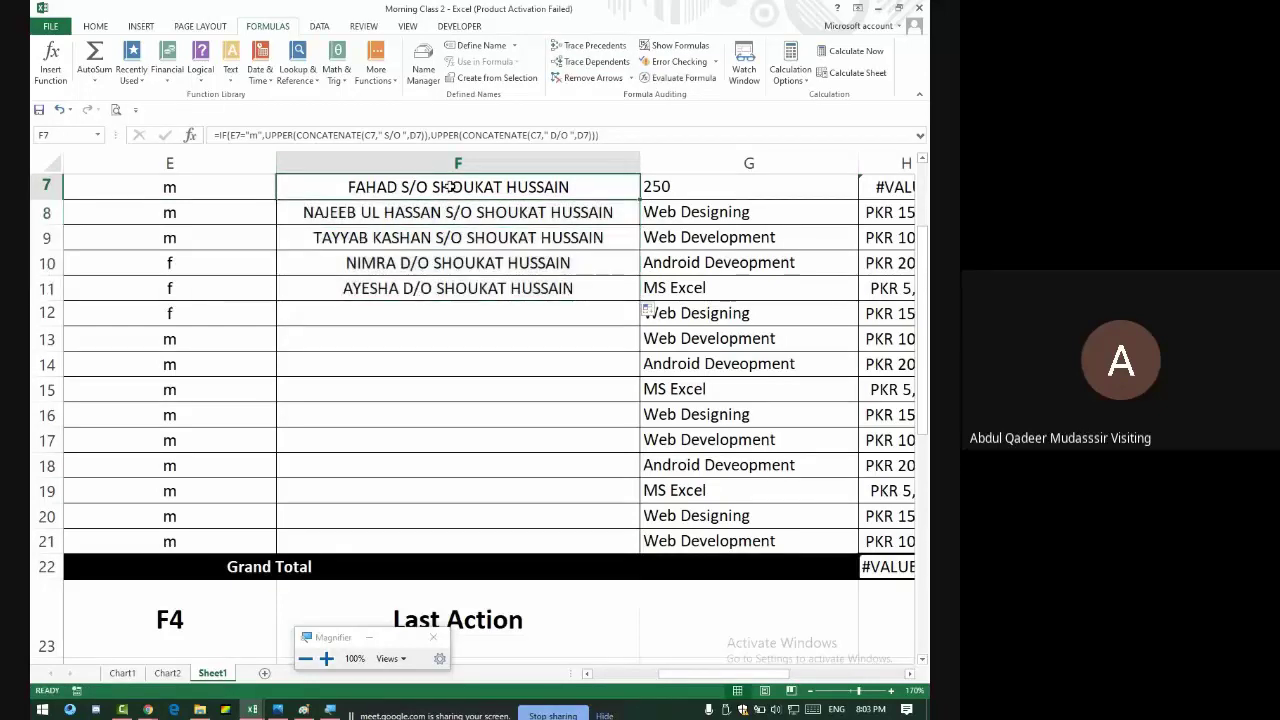
pyautogui.click(200, 182)
pyautogui.click(388, 190)
pyautogui.click(443, 262)
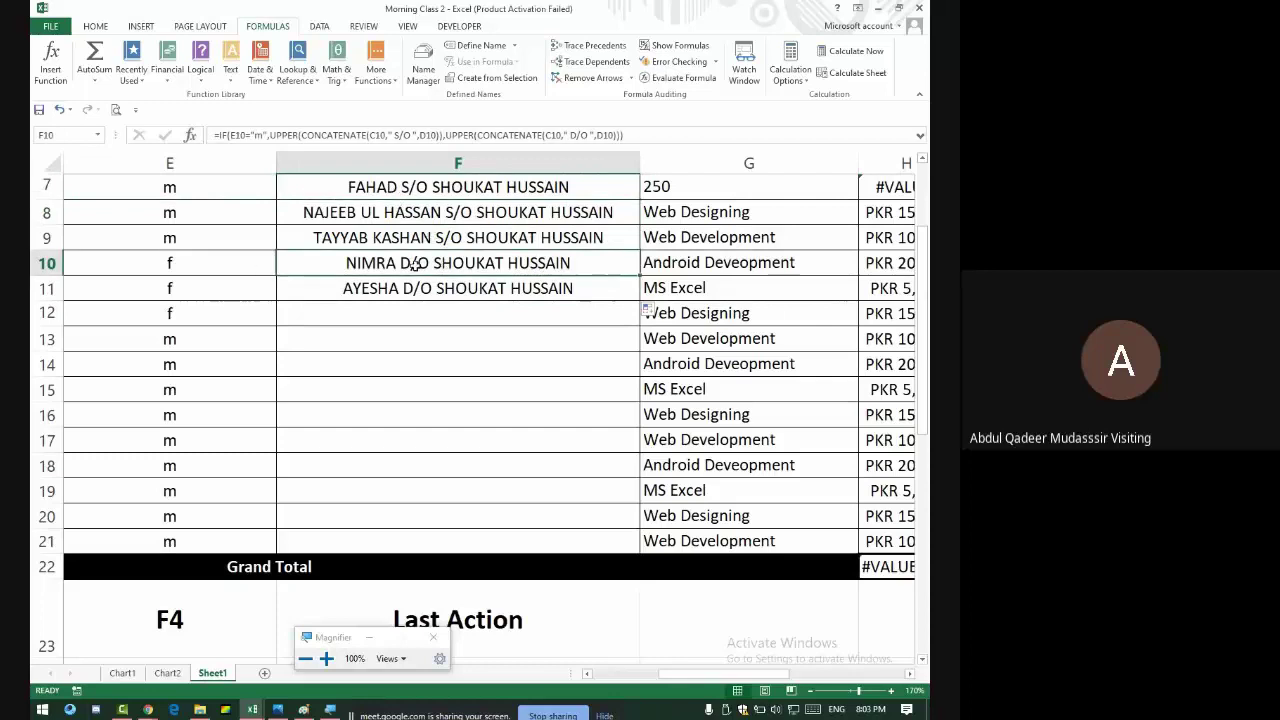
pyautogui.click(215, 270)
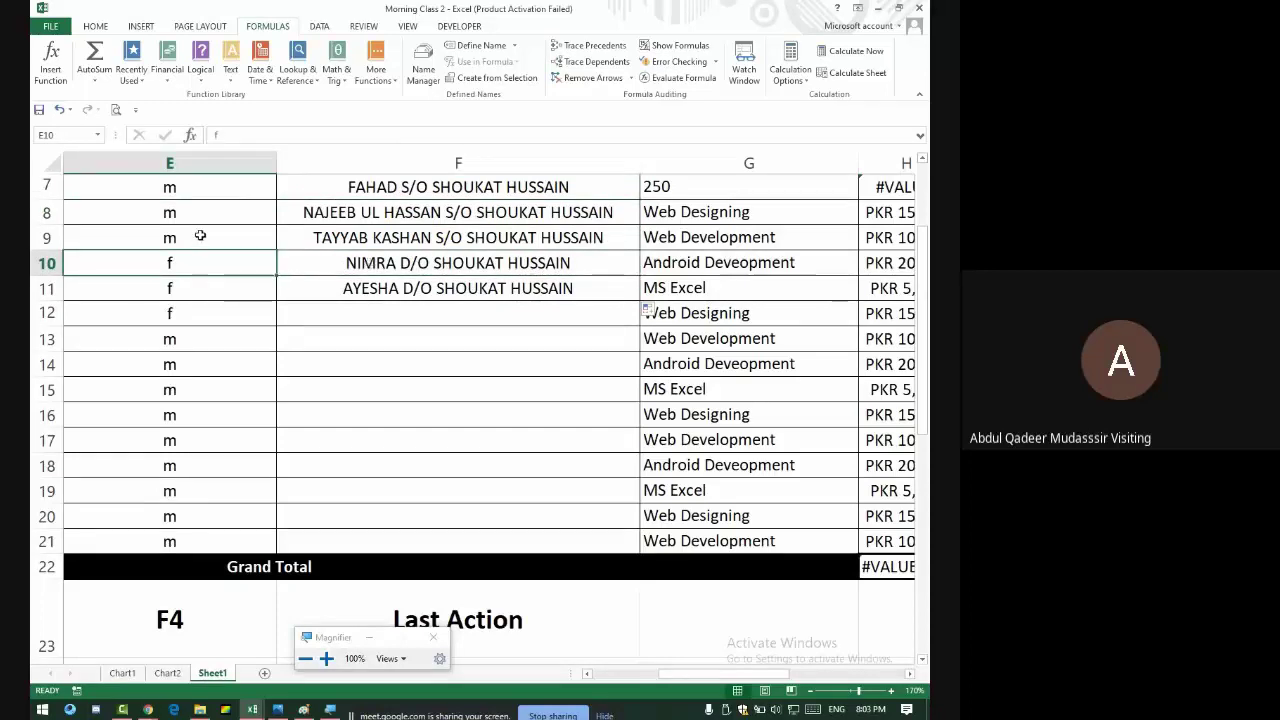
# - Test the formula by changing E9's gender to f, viewing F9, then restoring m
pyautogui.click(200, 235)
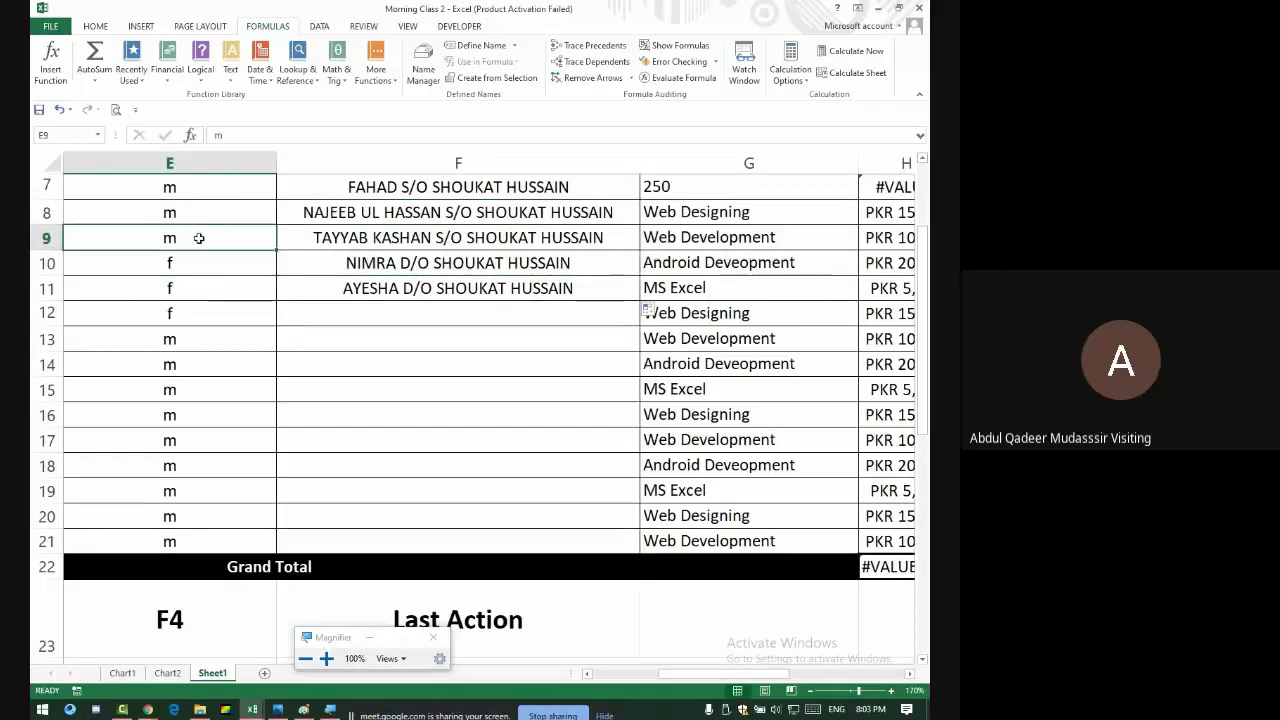
pyautogui.write('f')
pyautogui.press('Return')
pyautogui.press('Up')
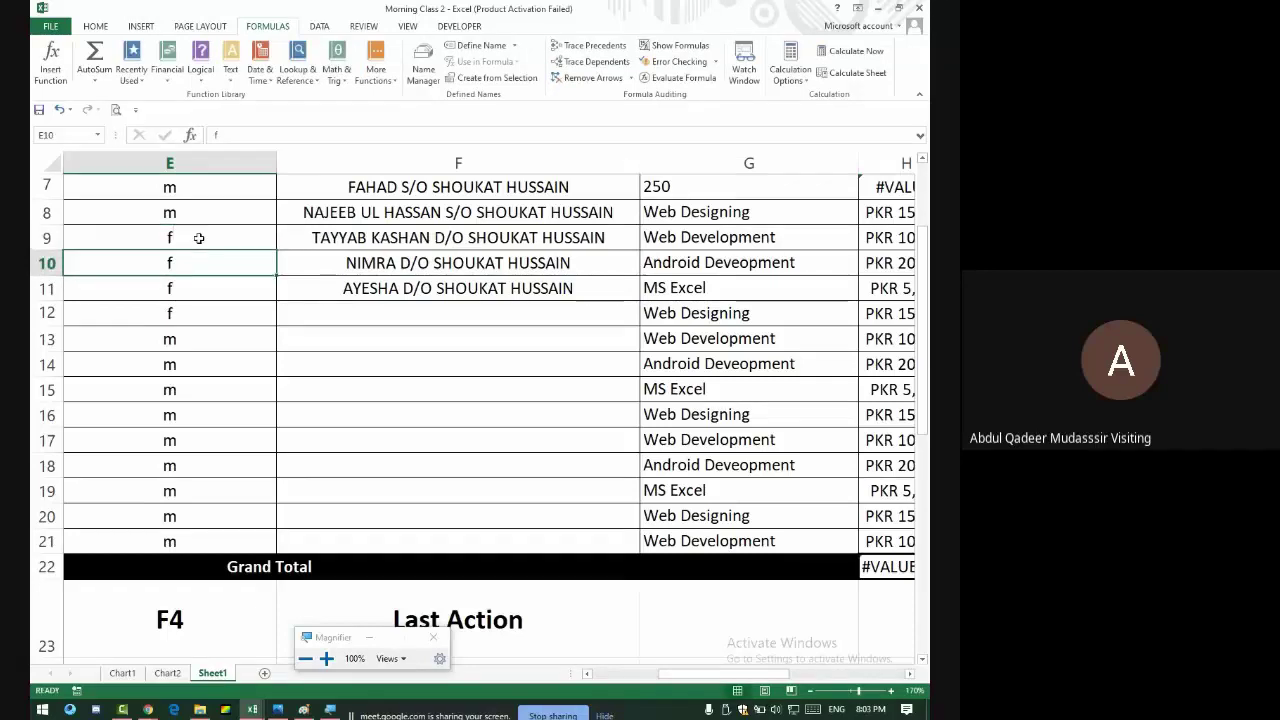
pyautogui.press('Right')
pyautogui.press('Right')
pyautogui.press('Left')
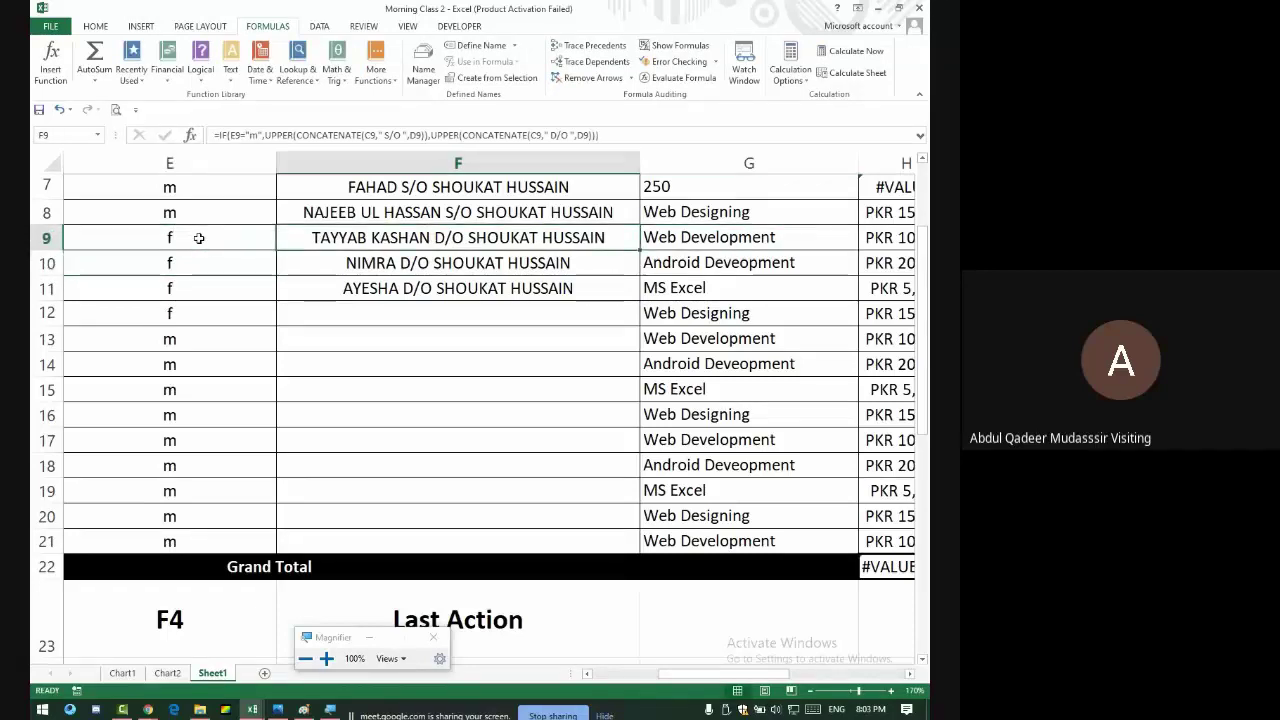
pyautogui.click(199, 237)
pyautogui.write('m')
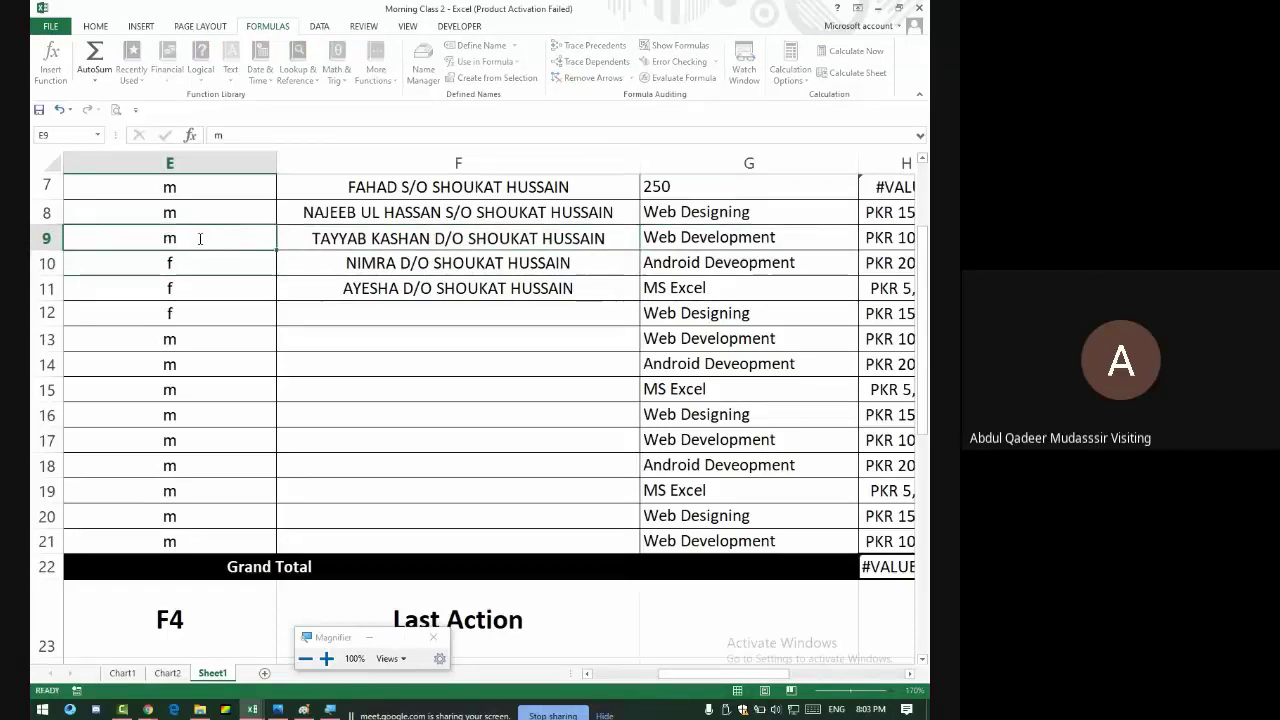
pyautogui.press('Return')
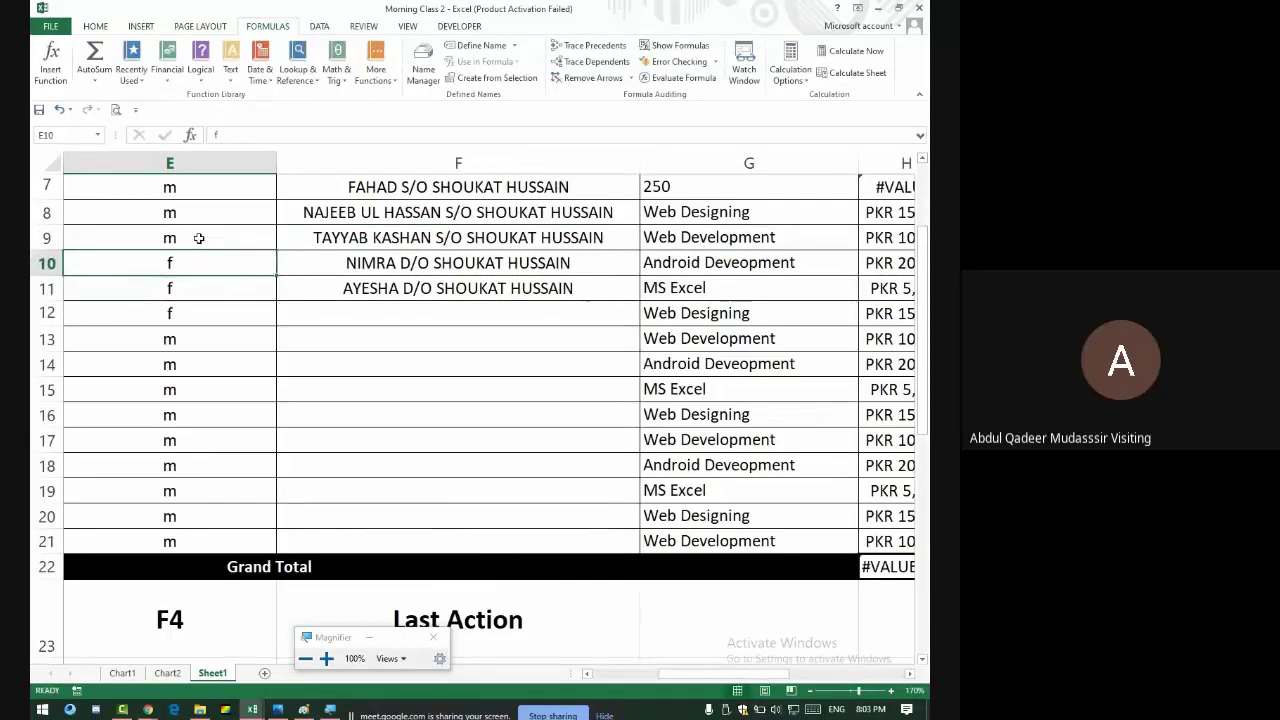
# - Toggle E10's gender to m and back to f, then select F7:F11 and E7:E20
pyautogui.write('m')
pyautogui.press('Return')
pyautogui.press('Up')
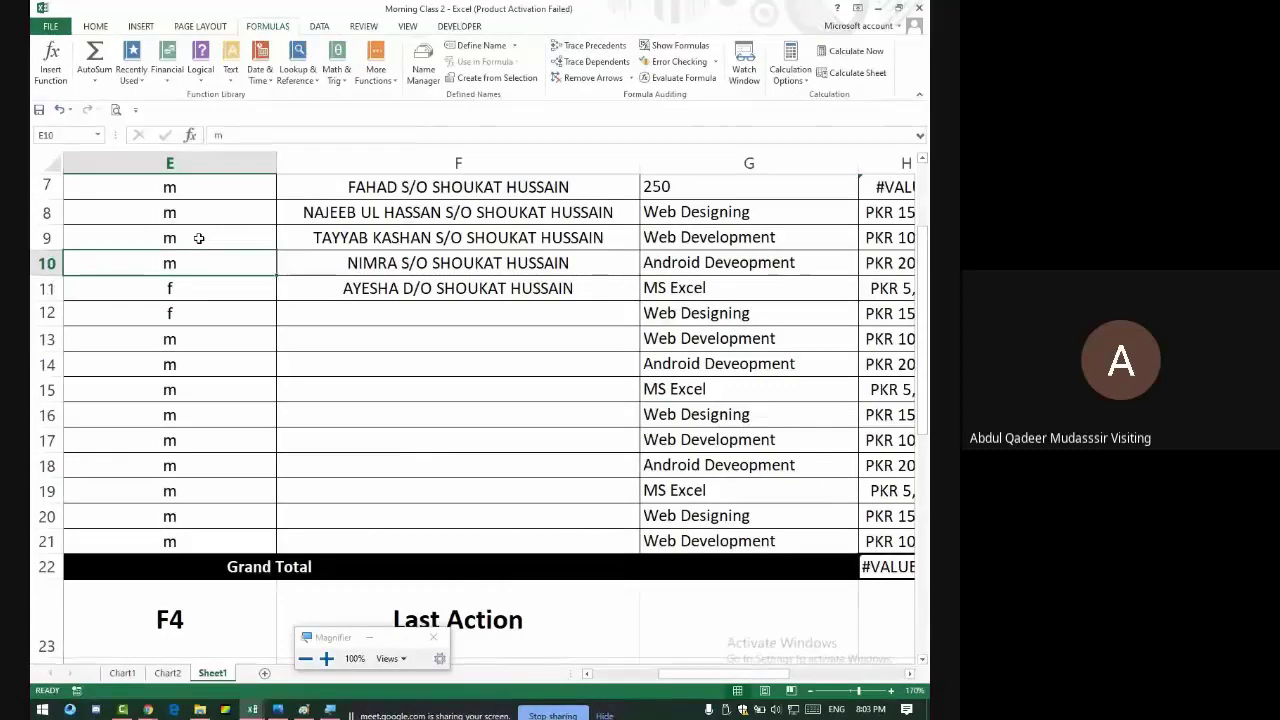
pyautogui.write('f')
pyautogui.press('Return')
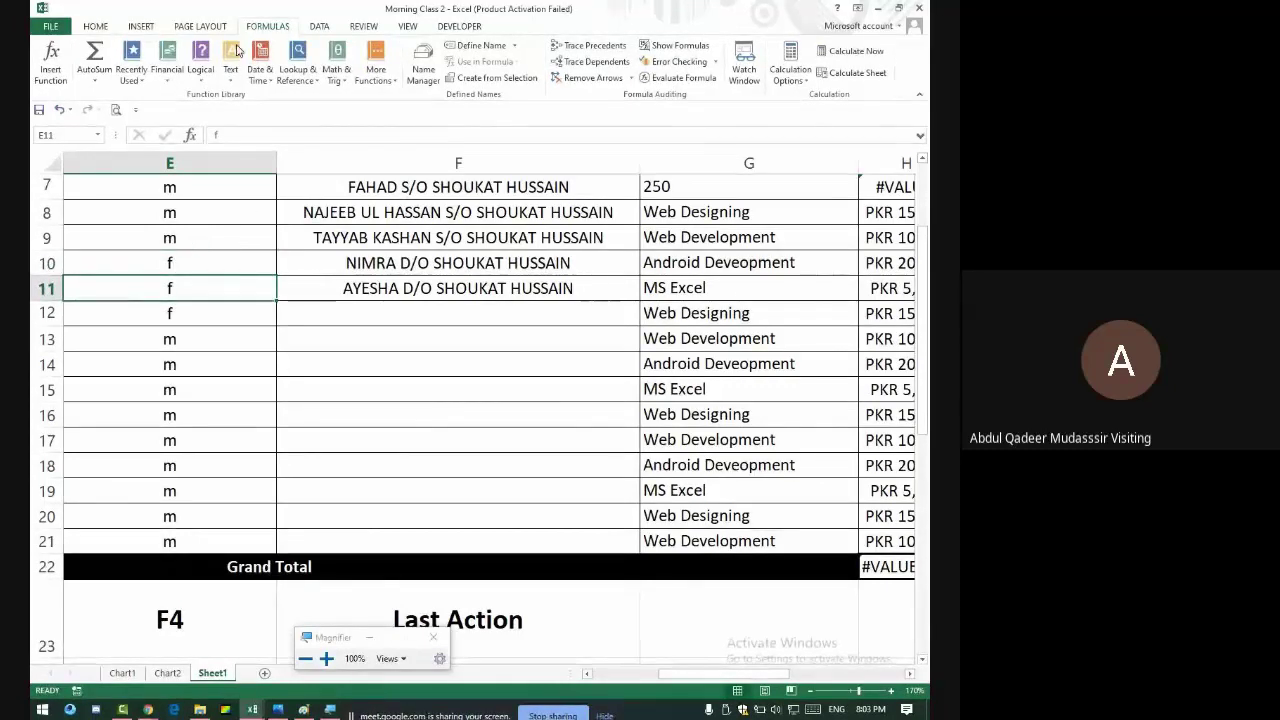
pyautogui.moveTo(405, 182); pyautogui.dragTo(436, 288)
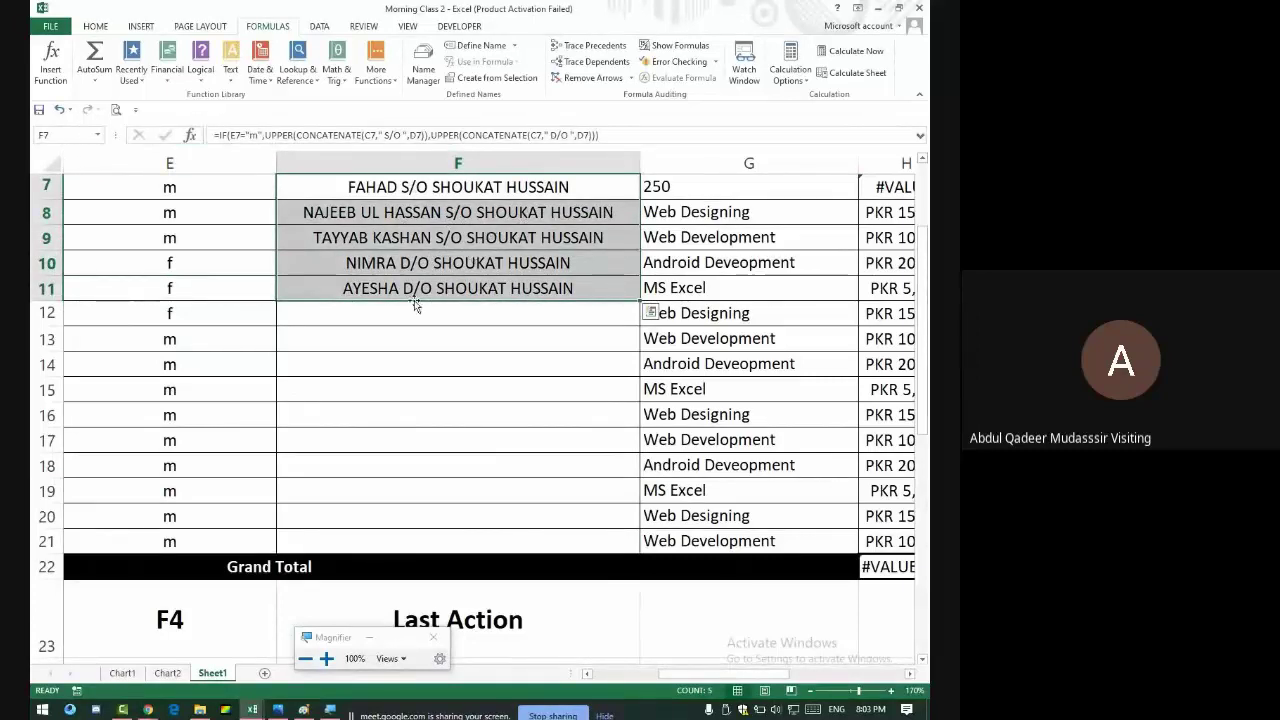
pyautogui.moveTo(185, 190); pyautogui.dragTo(198, 514)
pyautogui.scroll(2, 191, 498)
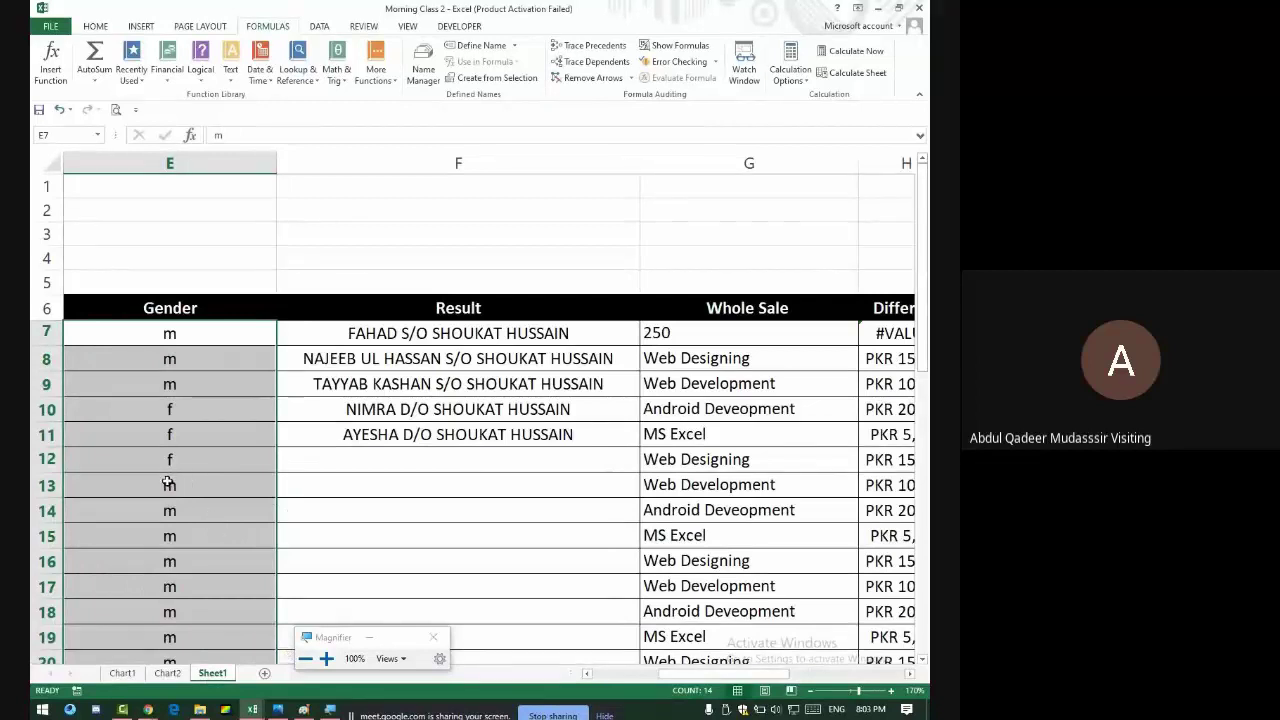
pyautogui.scroll(-7, 154, 491)
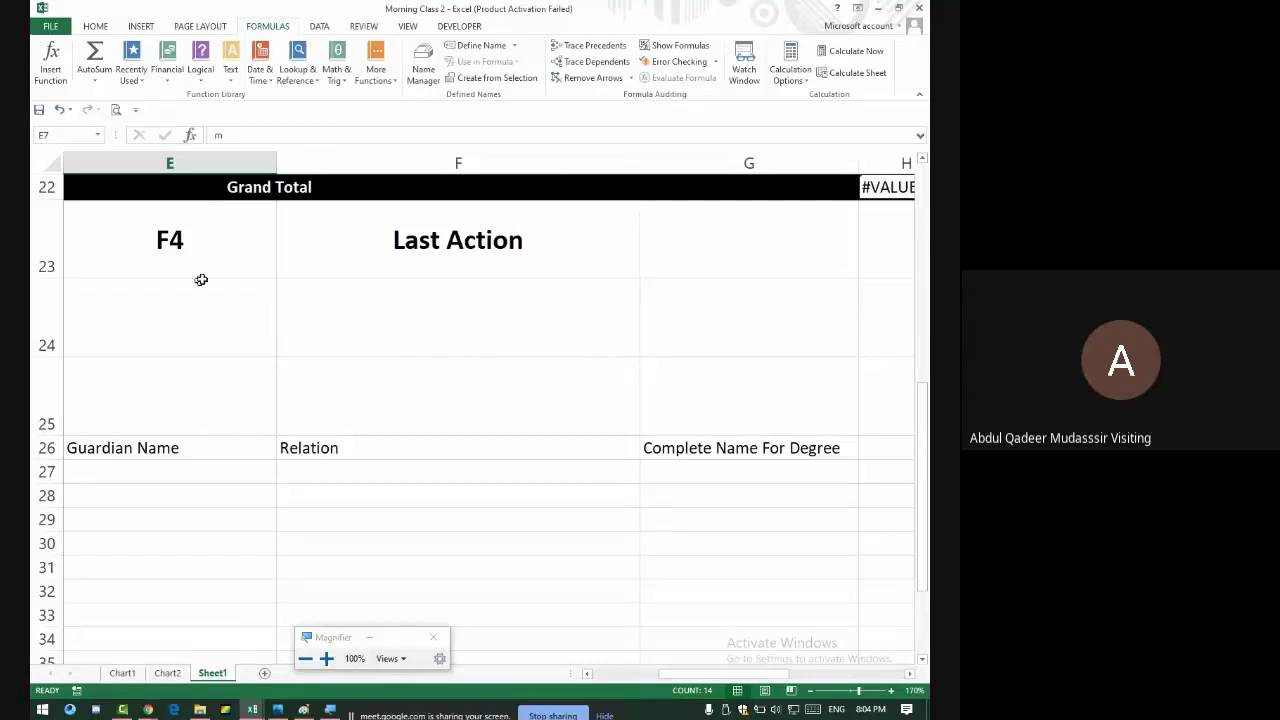
pyautogui.scroll(7, 230, 277)
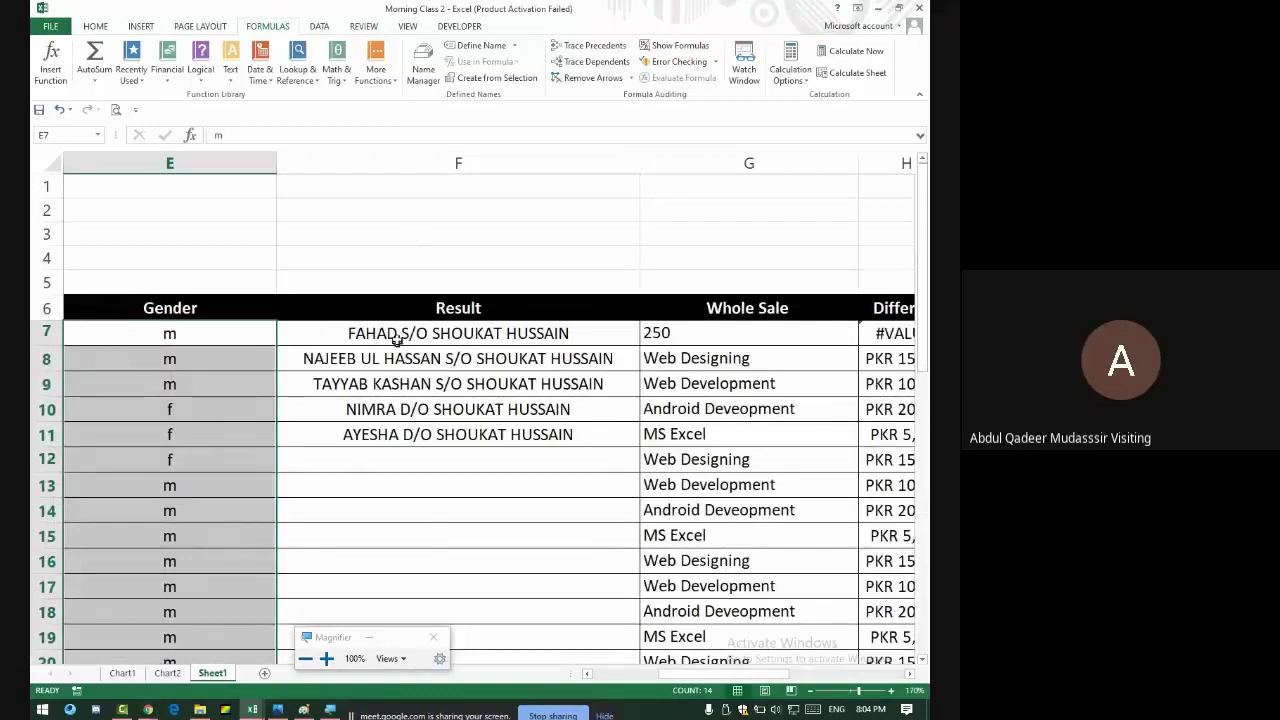
pyautogui.click(428, 336)
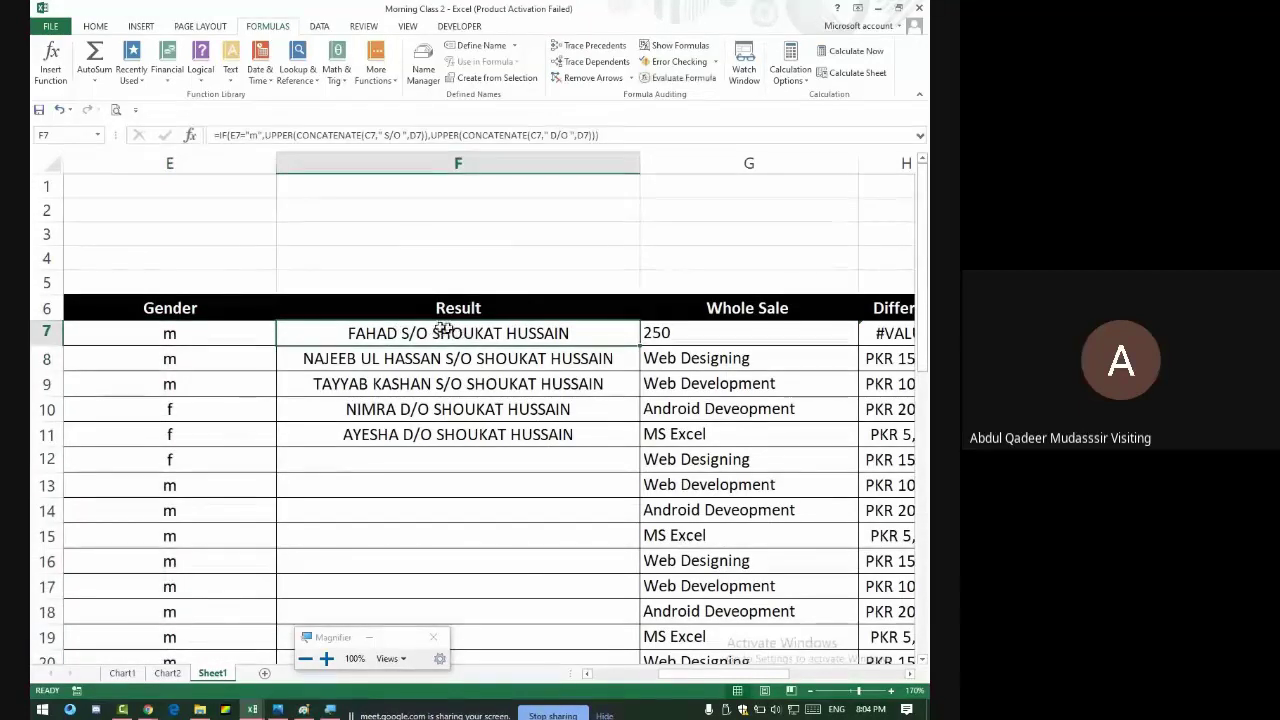
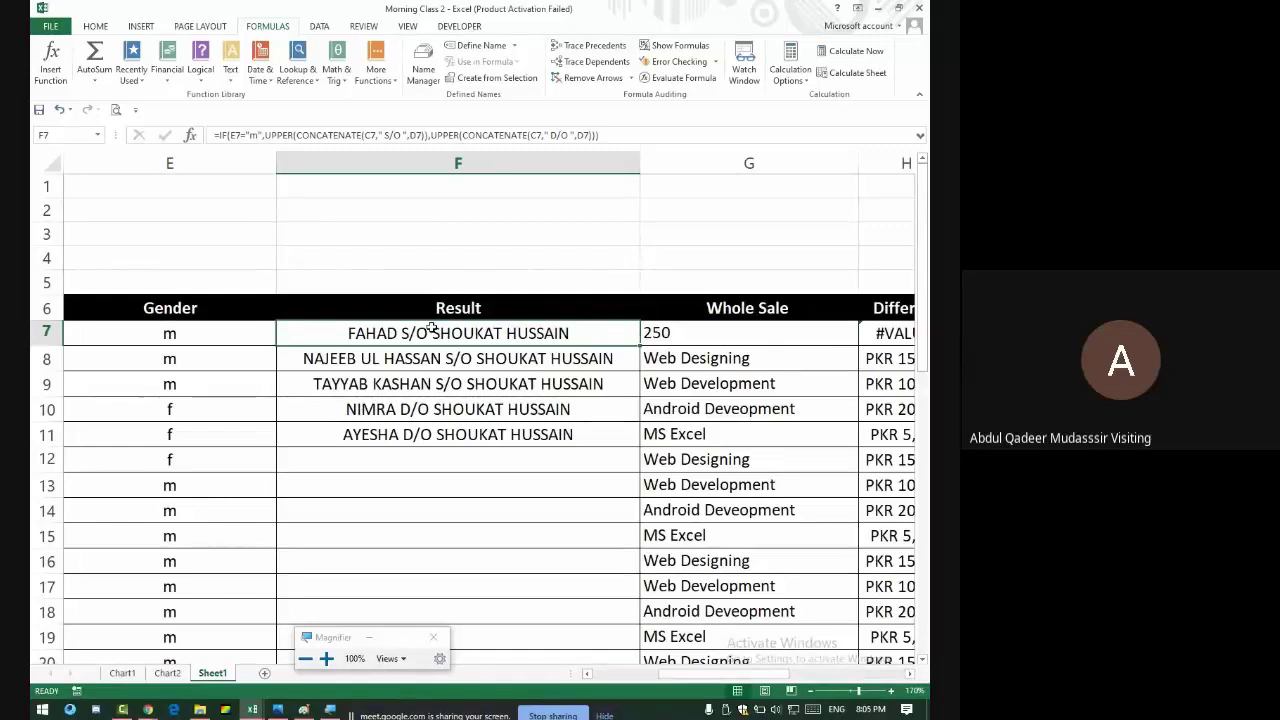
# - Rename the Gender heading in E6 to Relation
pyautogui.click(476, 308)
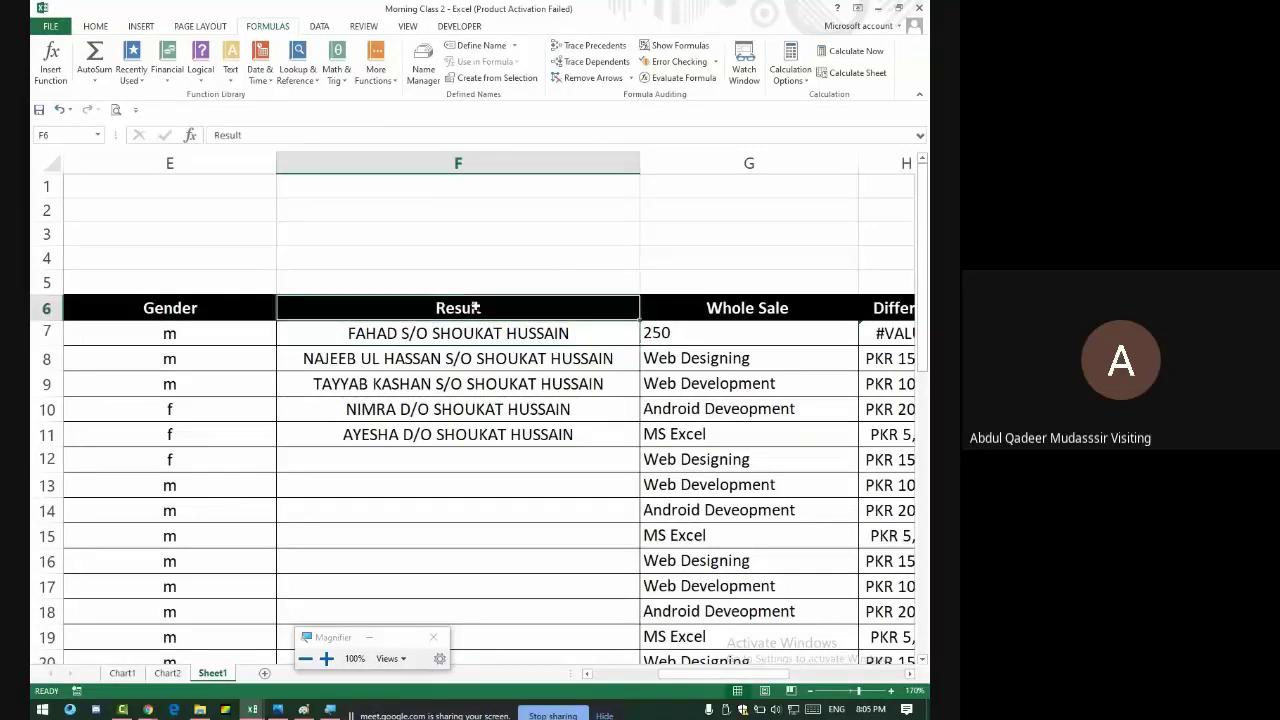
pyautogui.click(187, 308)
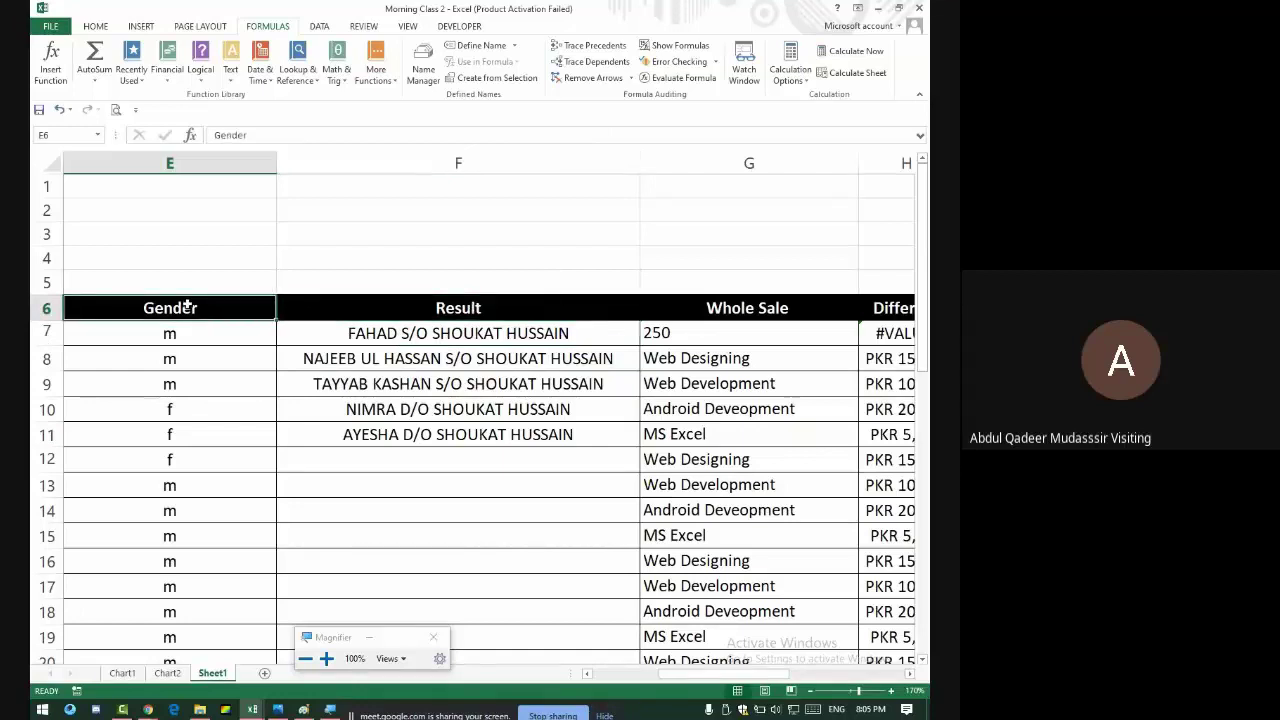
pyautogui.write('Relat')
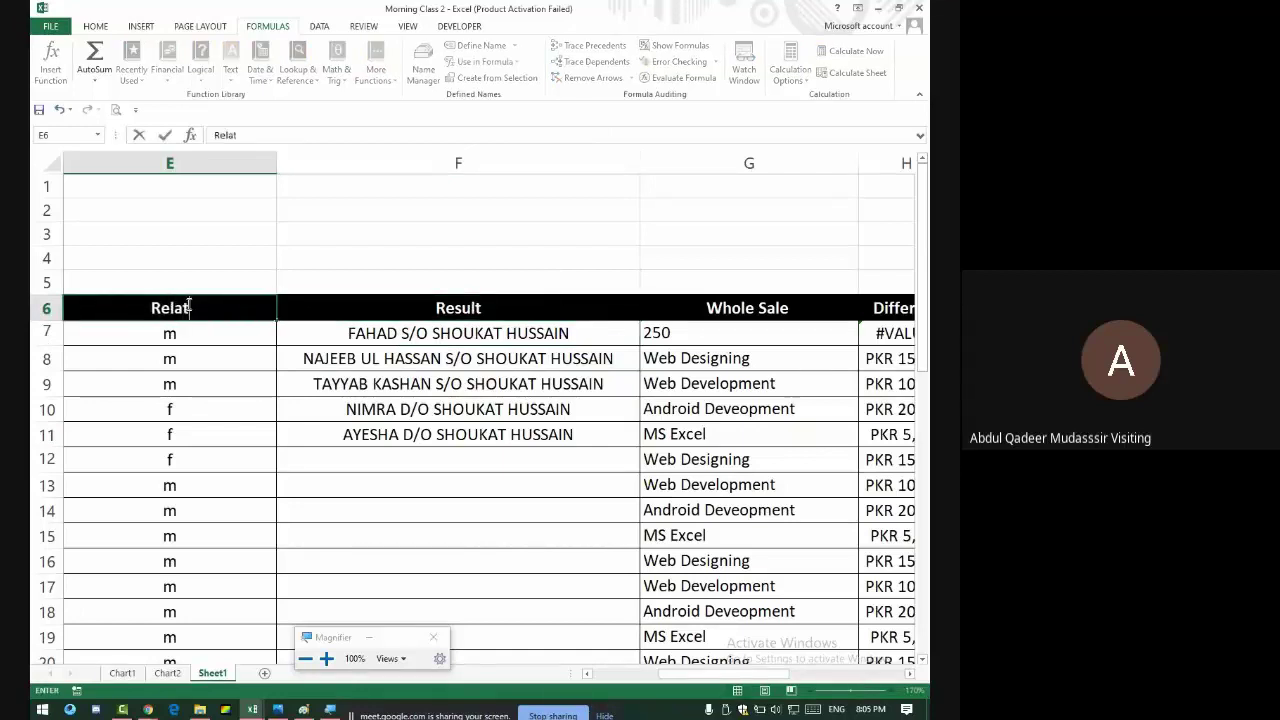
pyautogui.write('ion')
pyautogui.press('Return')
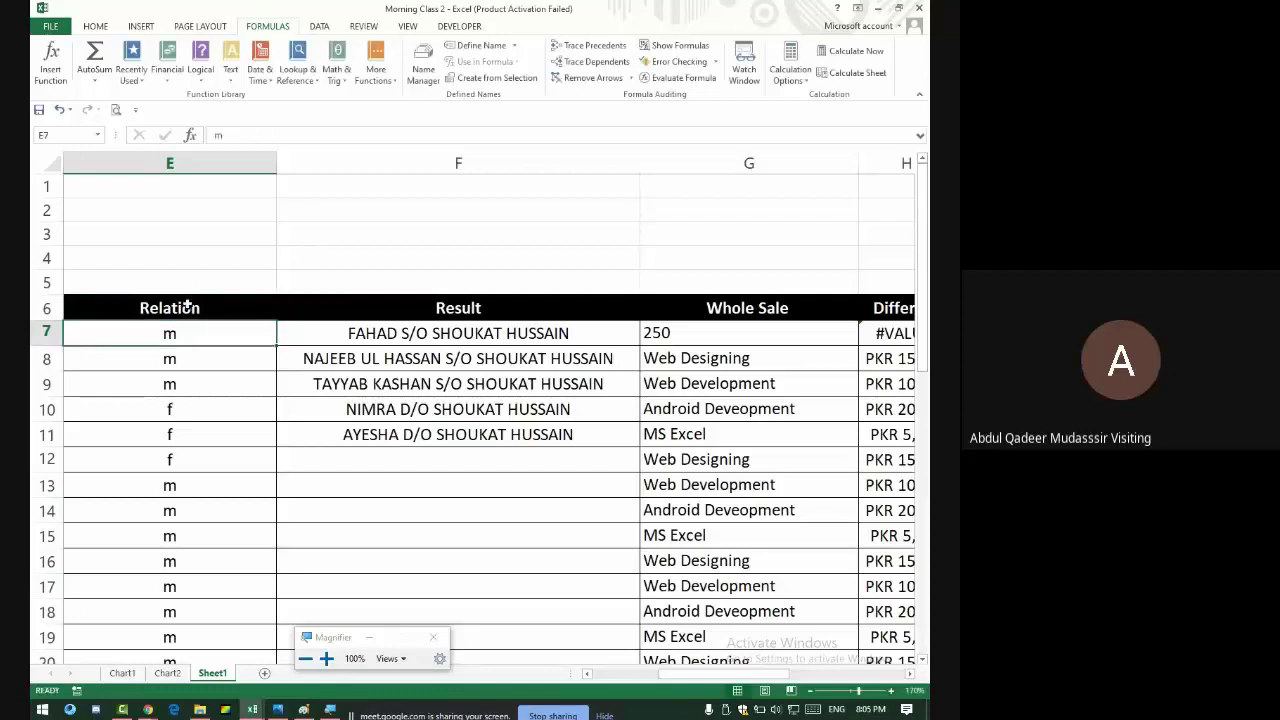
pyautogui.press('Right')
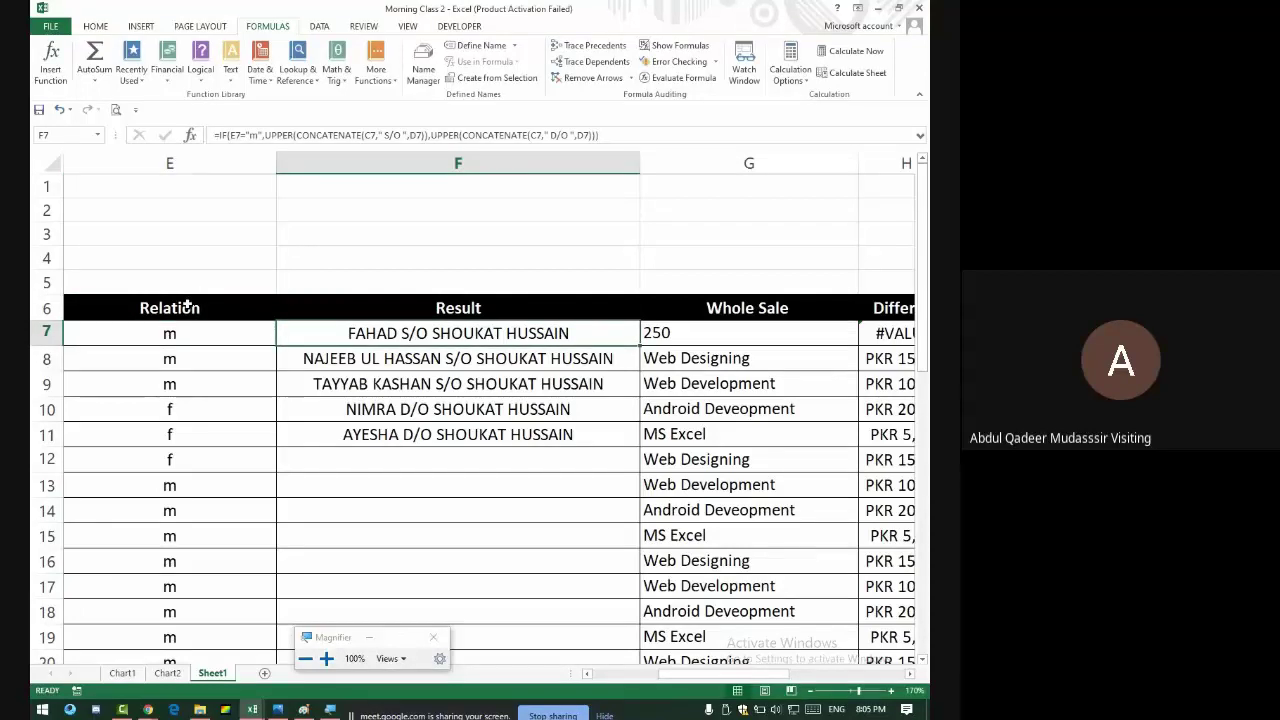
# - Enter Son, Daughter and Wife in E7, E8 and E9
pyautogui.press('Left')
pyautogui.write('S')
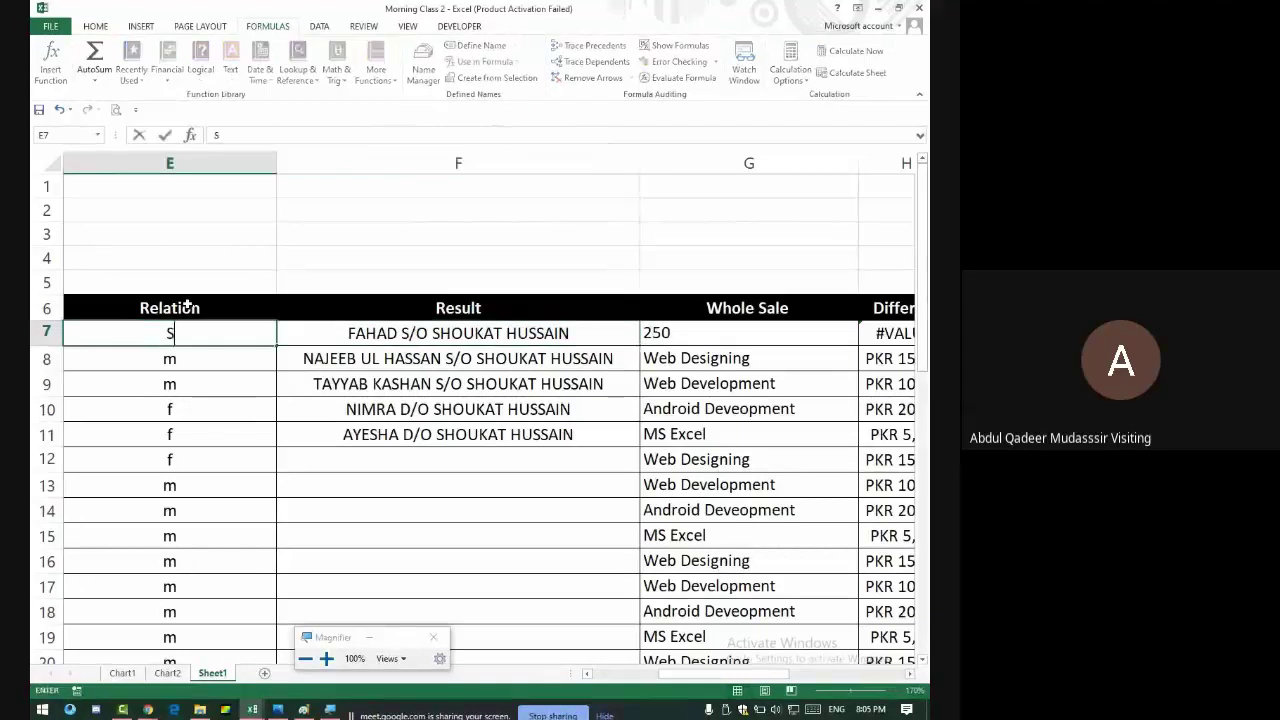
pyautogui.write('on')
pyautogui.press('Return')
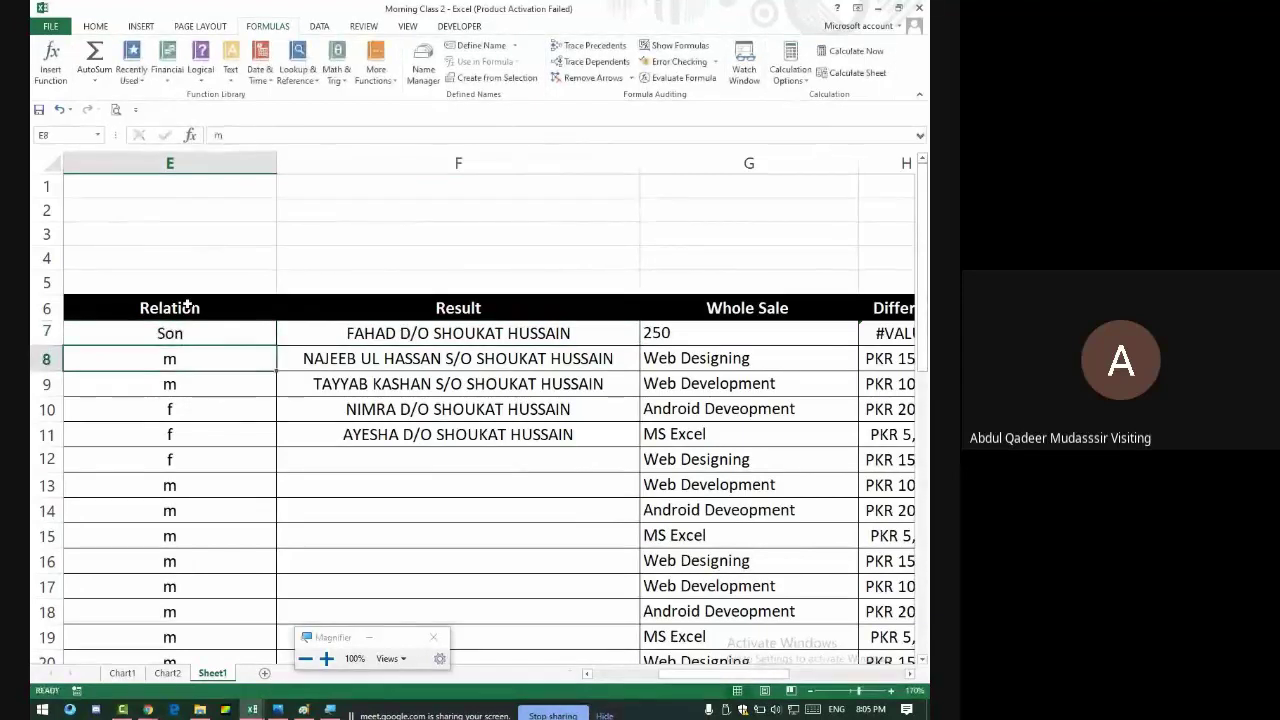
pyautogui.press('Up')
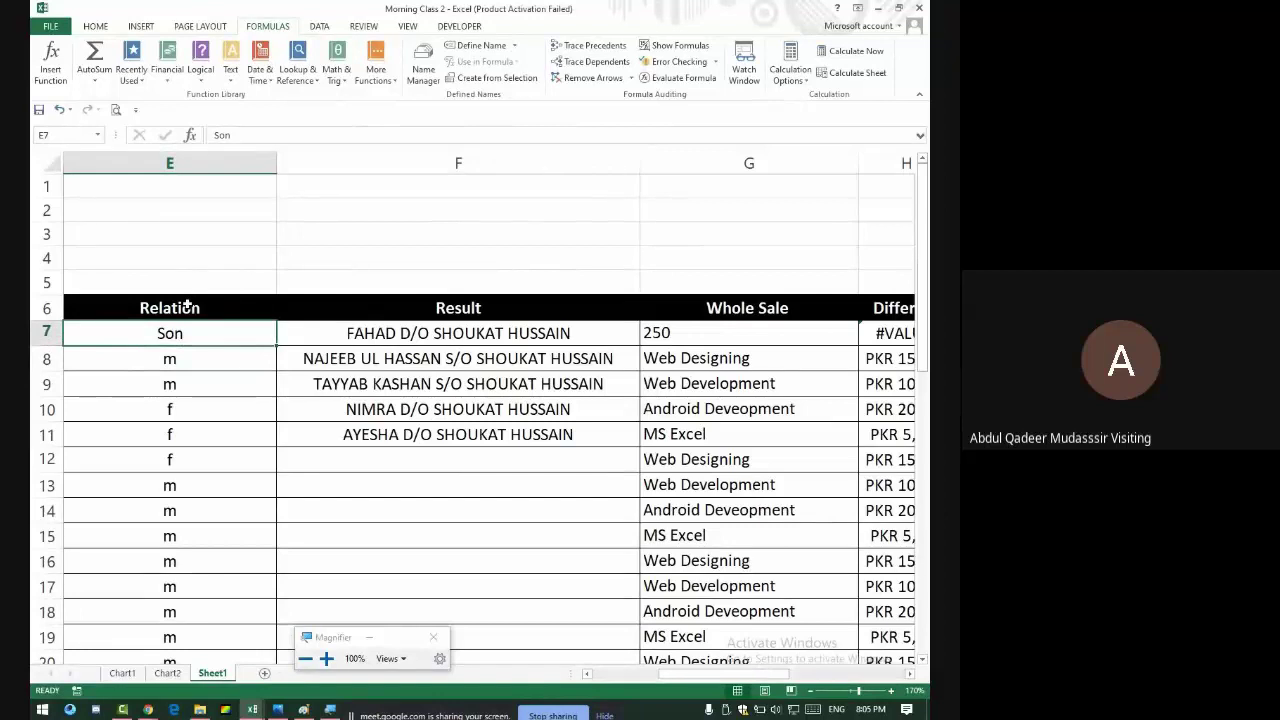
pyautogui.press('Down')
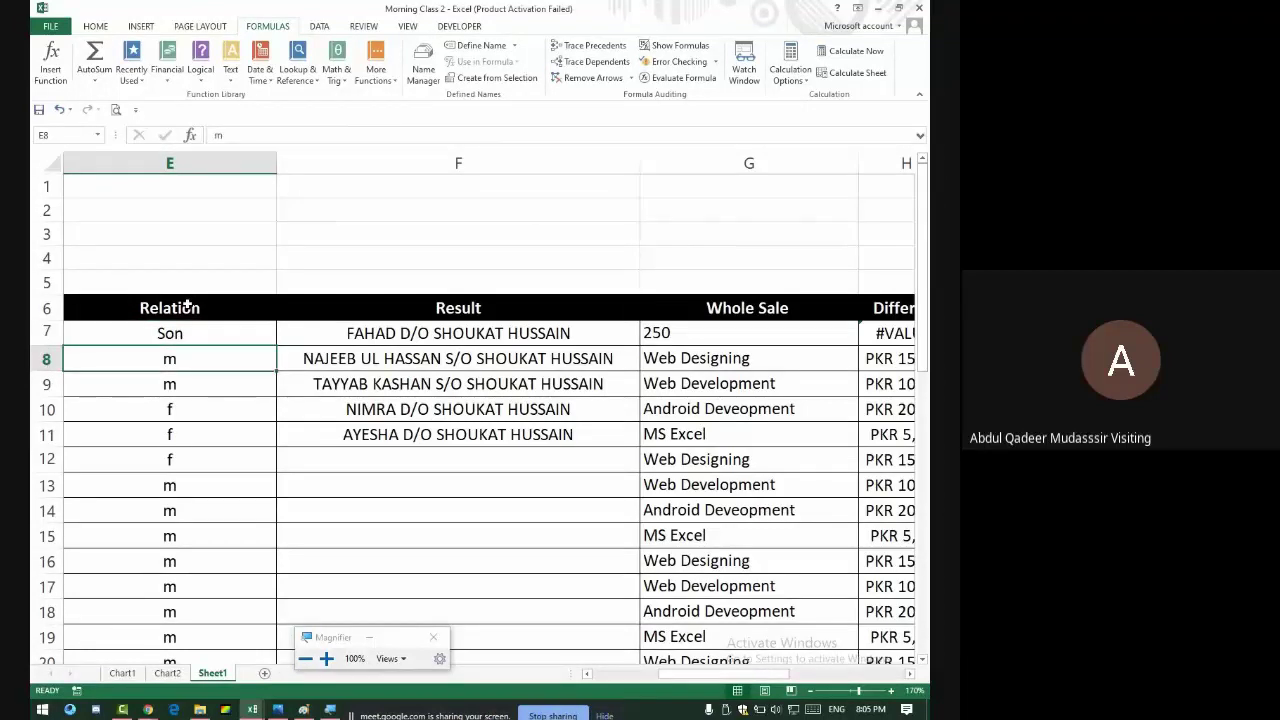
pyautogui.write('Daughter')
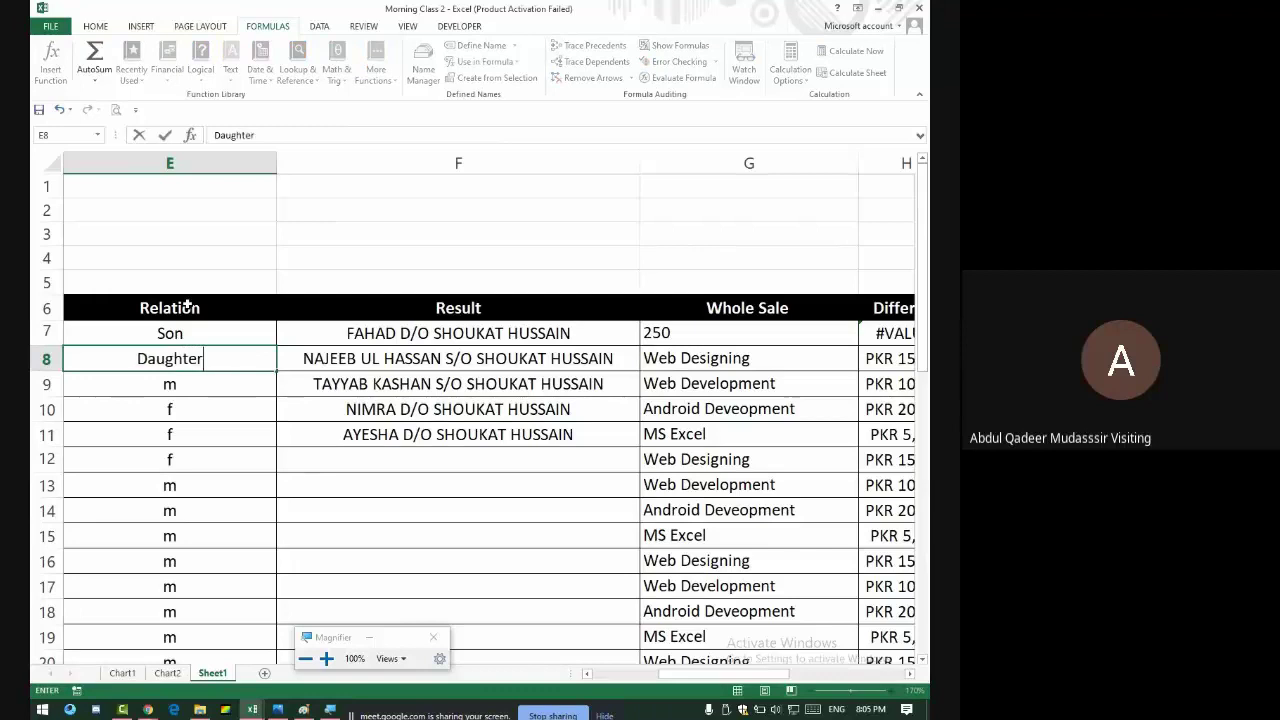
pyautogui.press('Return')
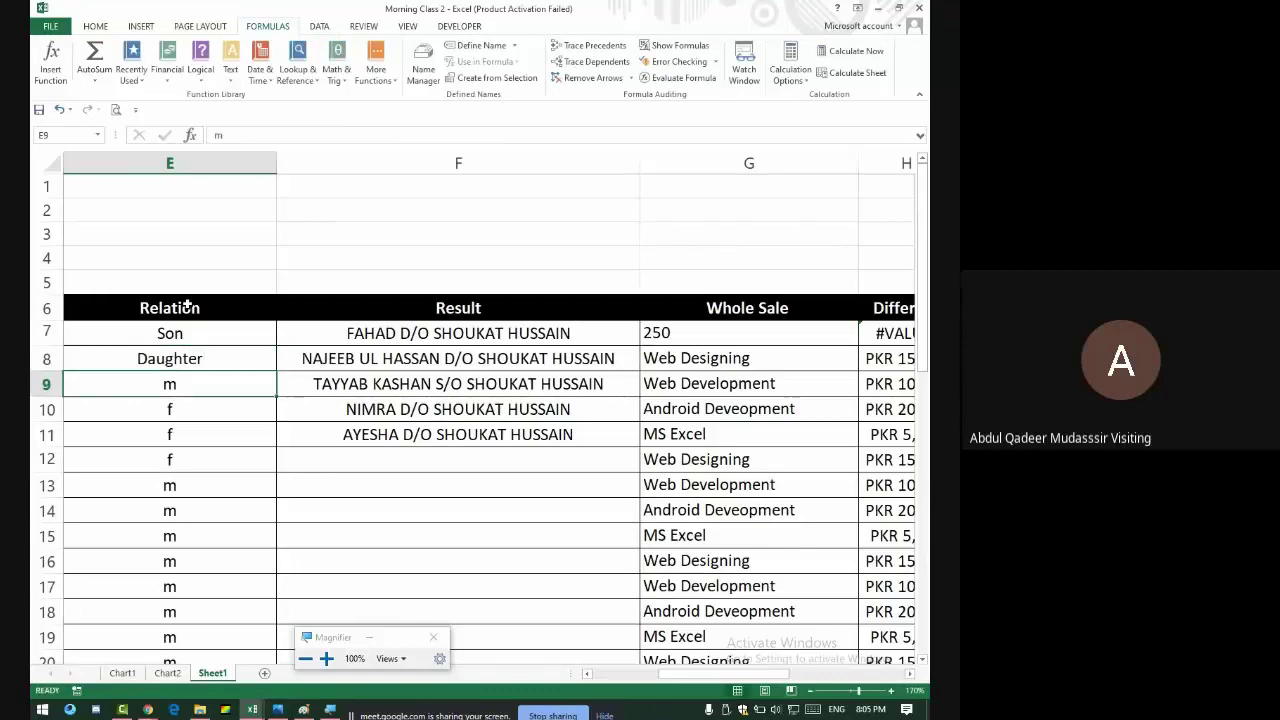
pyautogui.write('Wife')
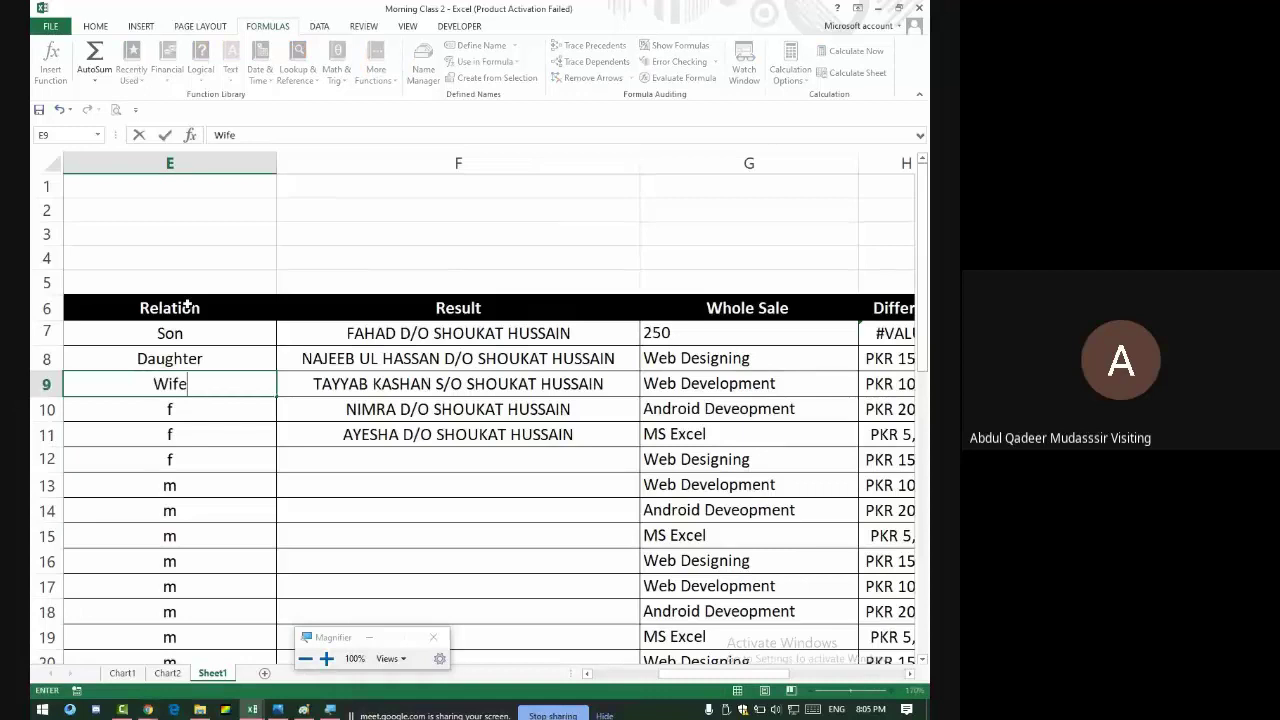
pyautogui.press('Return')
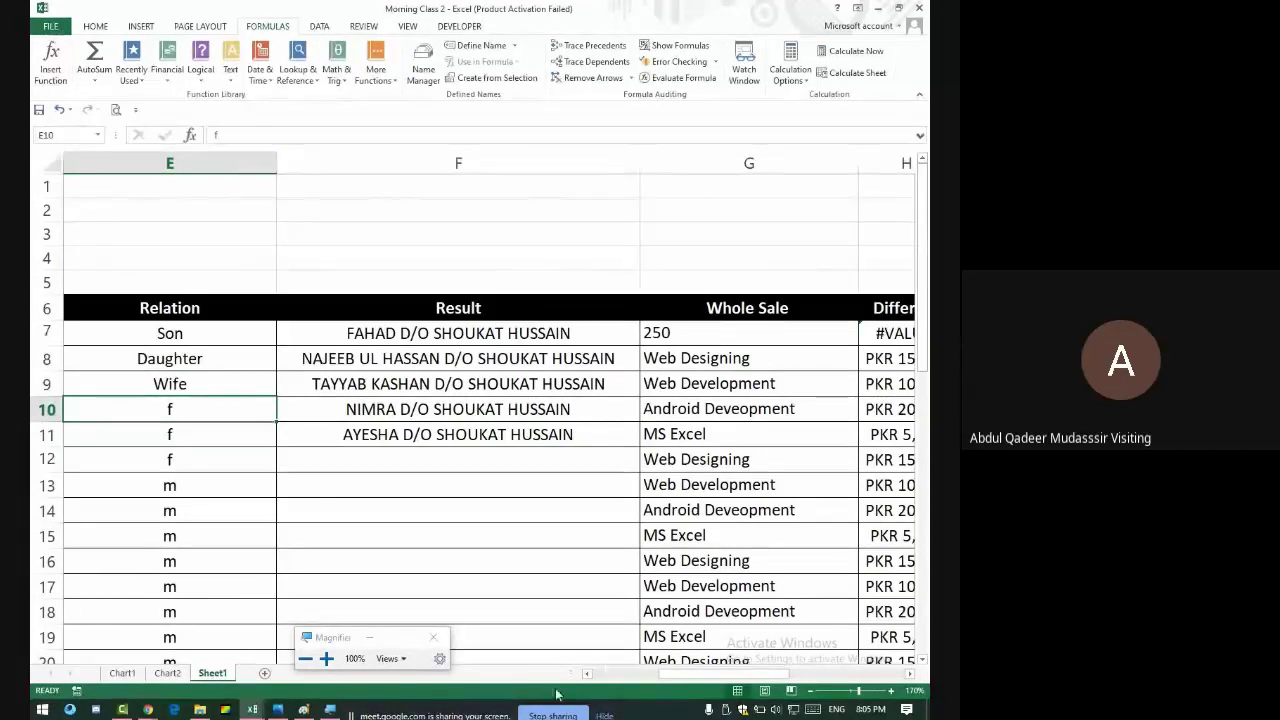
pyautogui.moveTo(686, 676); pyautogui.dragTo(658, 685)
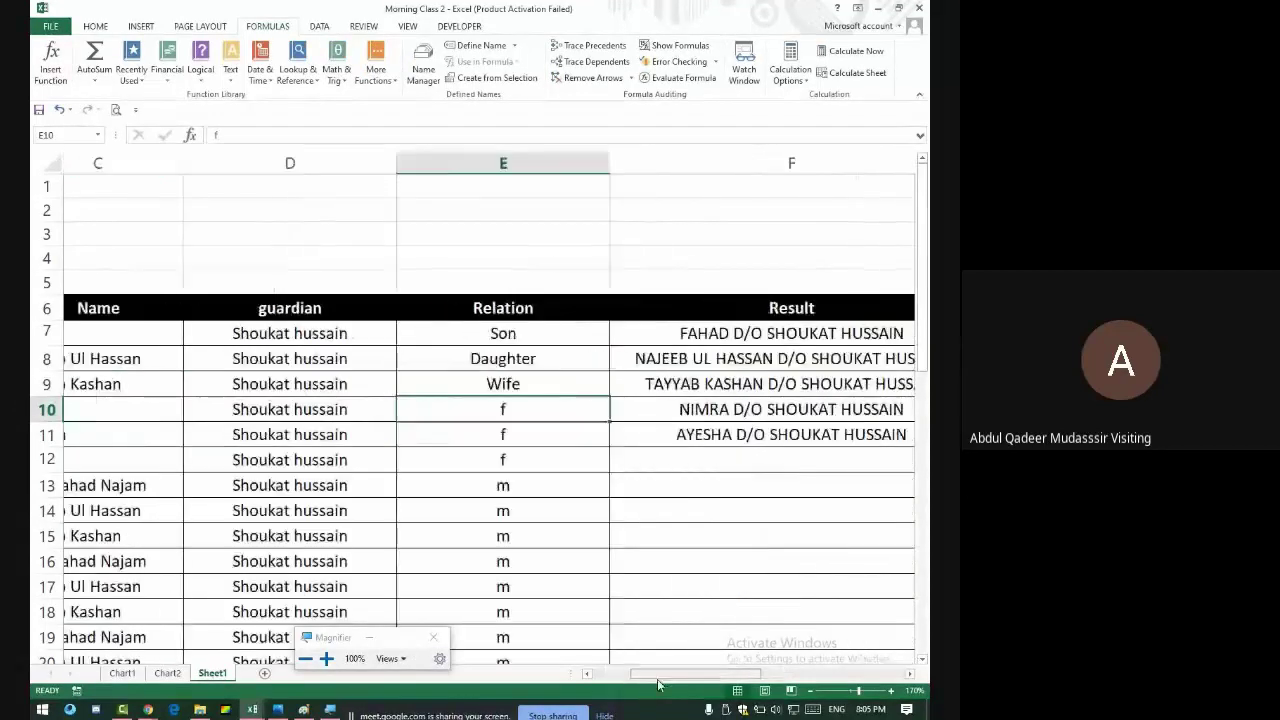
pyautogui.click(138, 337)
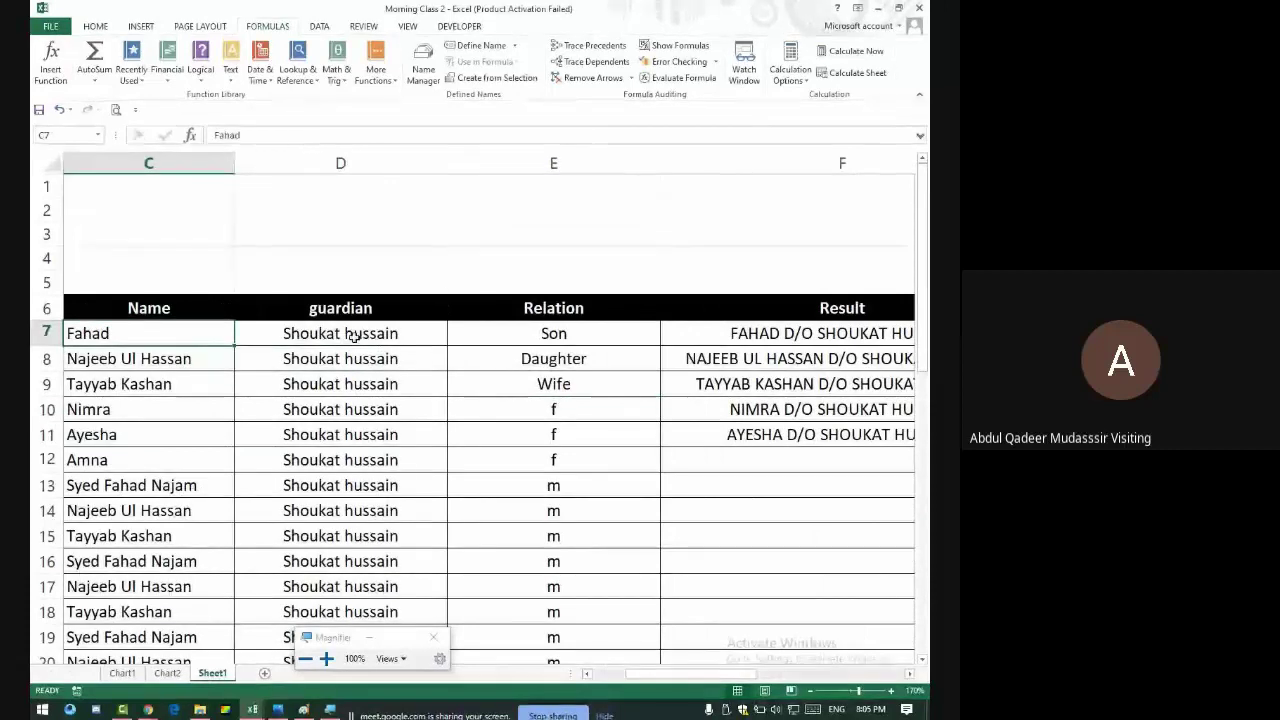
pyautogui.click(320, 341)
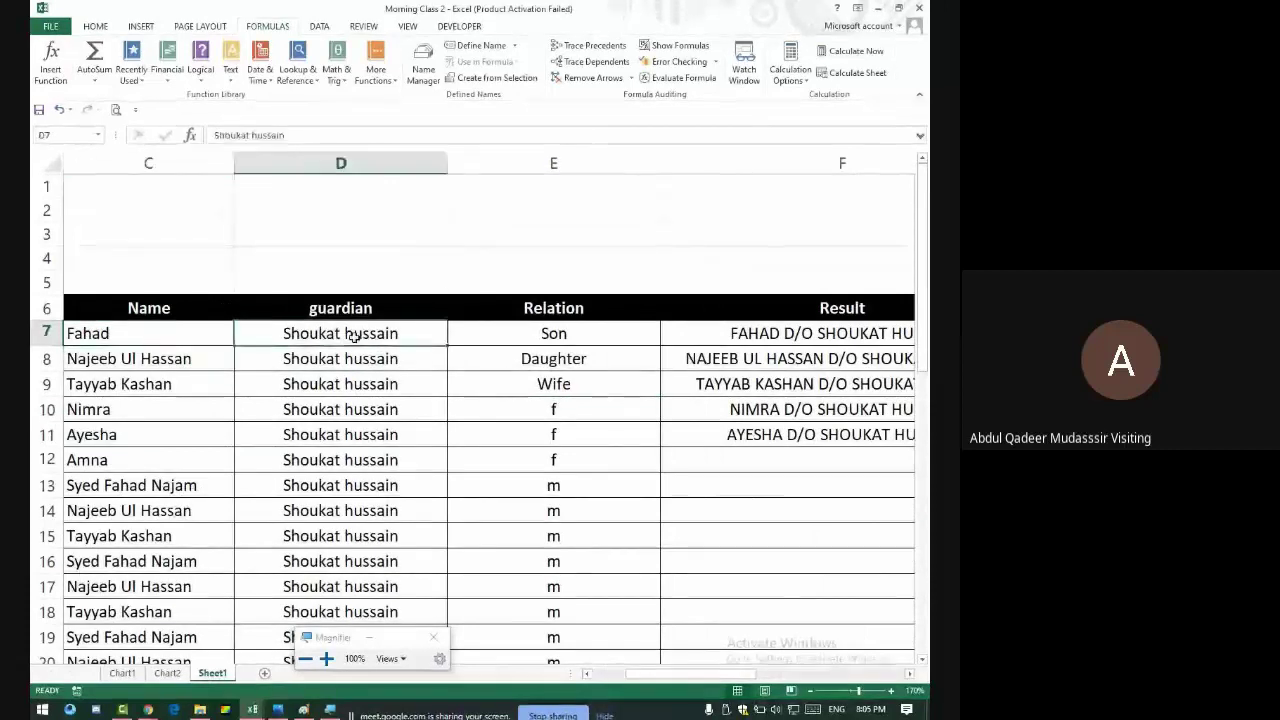
pyautogui.click(594, 334)
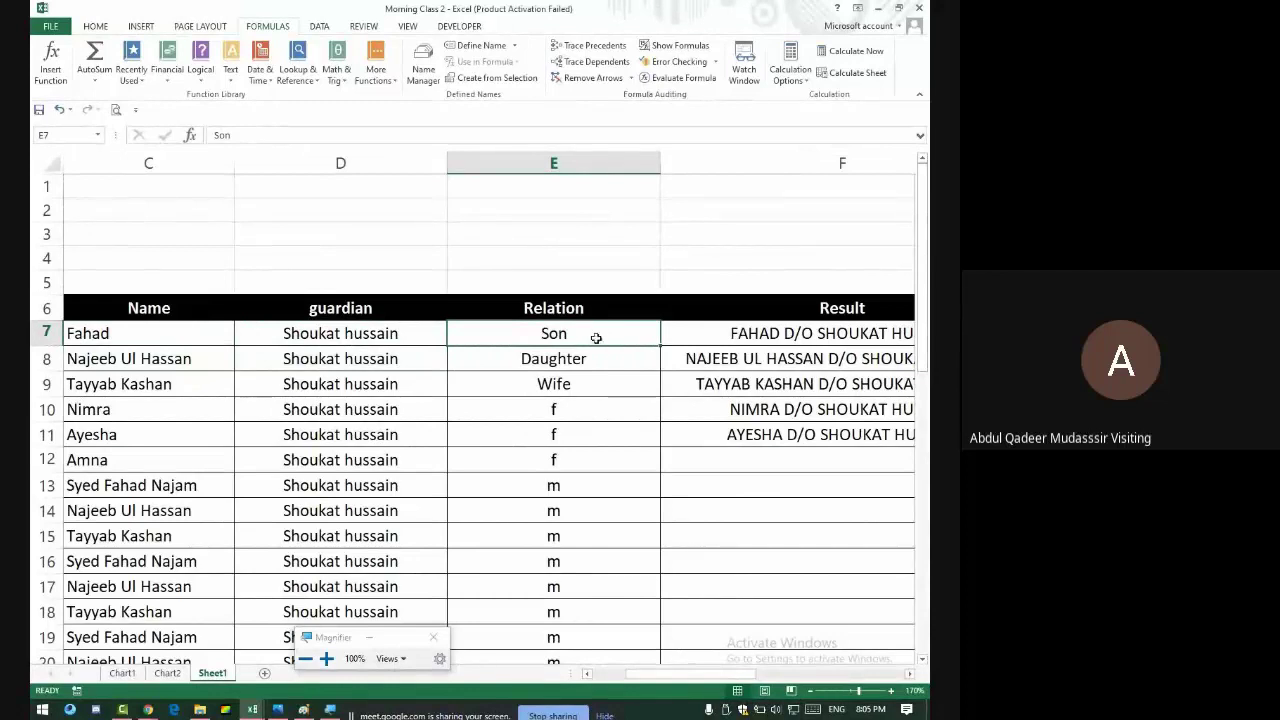
pyautogui.click(710, 333)
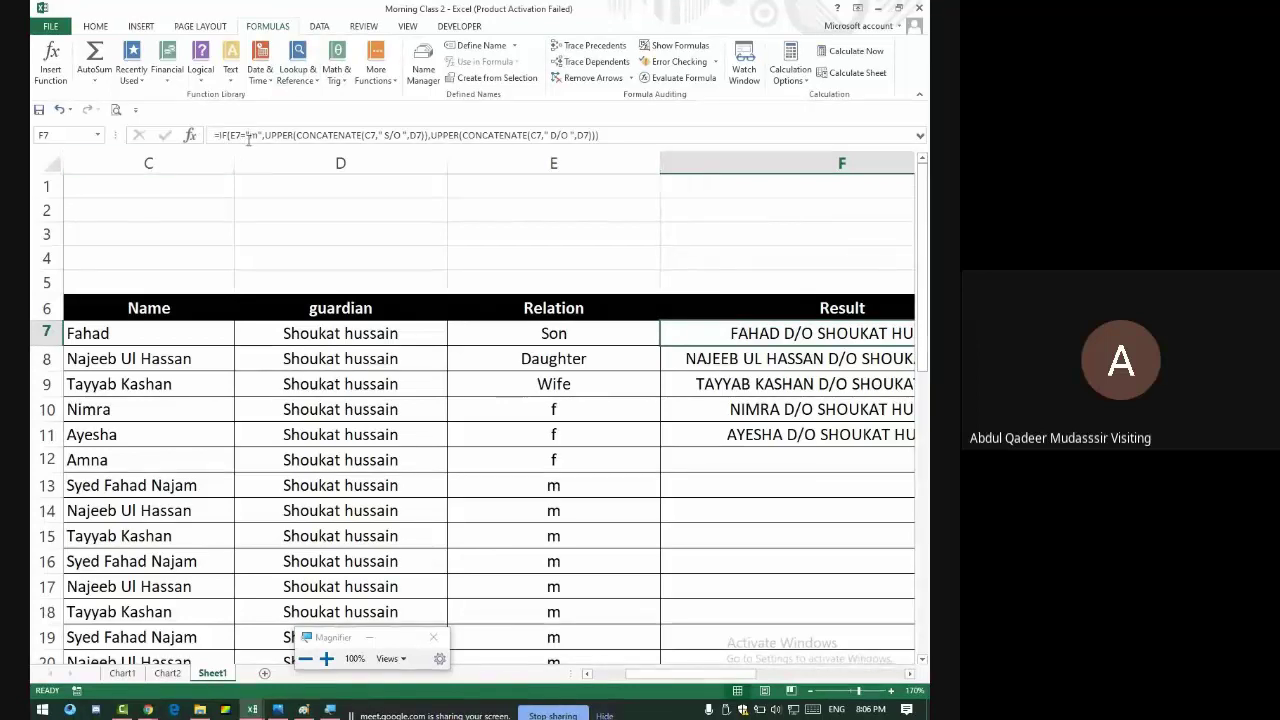
pyautogui.click(285, 135)
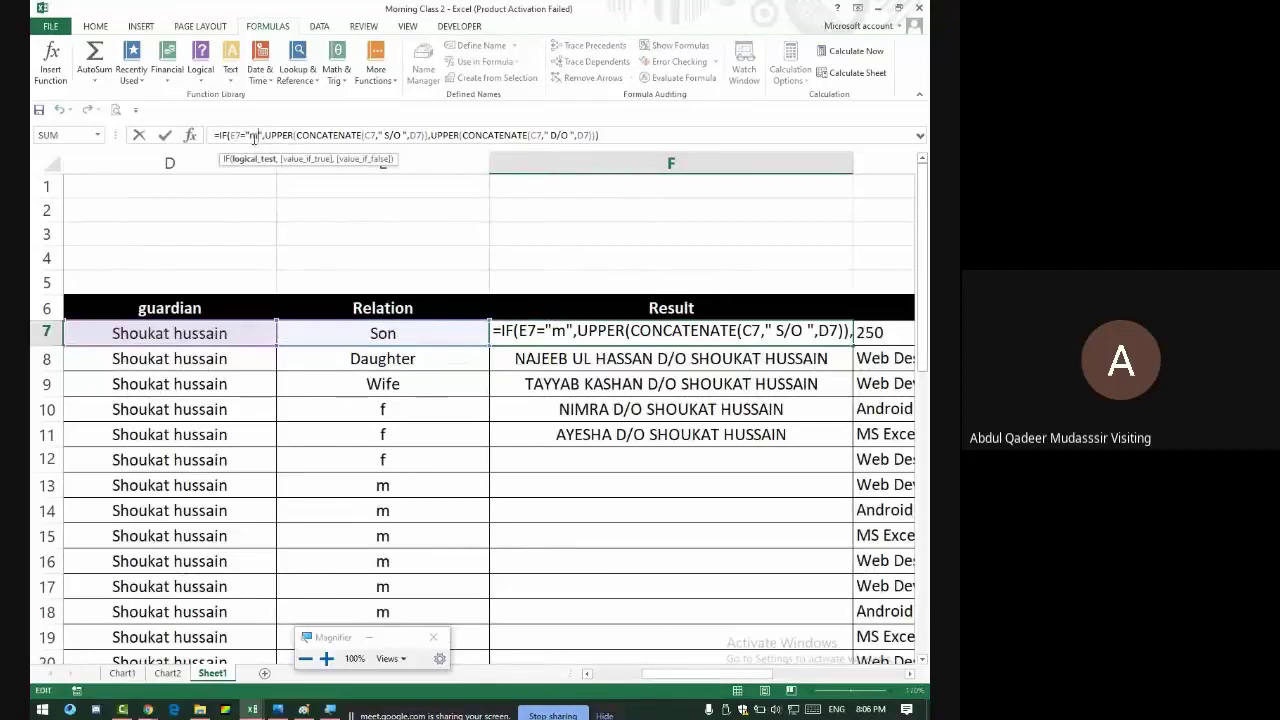
pyautogui.moveTo(303, 709)
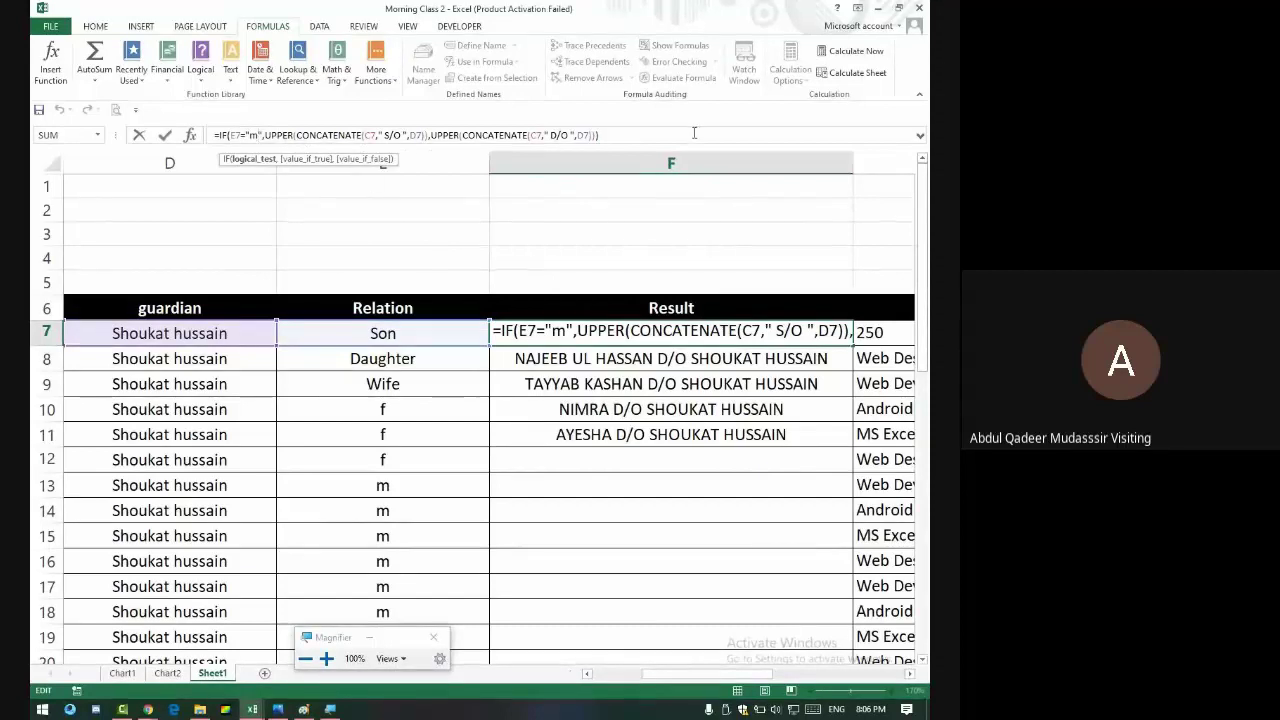
pyautogui.moveTo(597, 135); pyautogui.dragTo(200, 138)
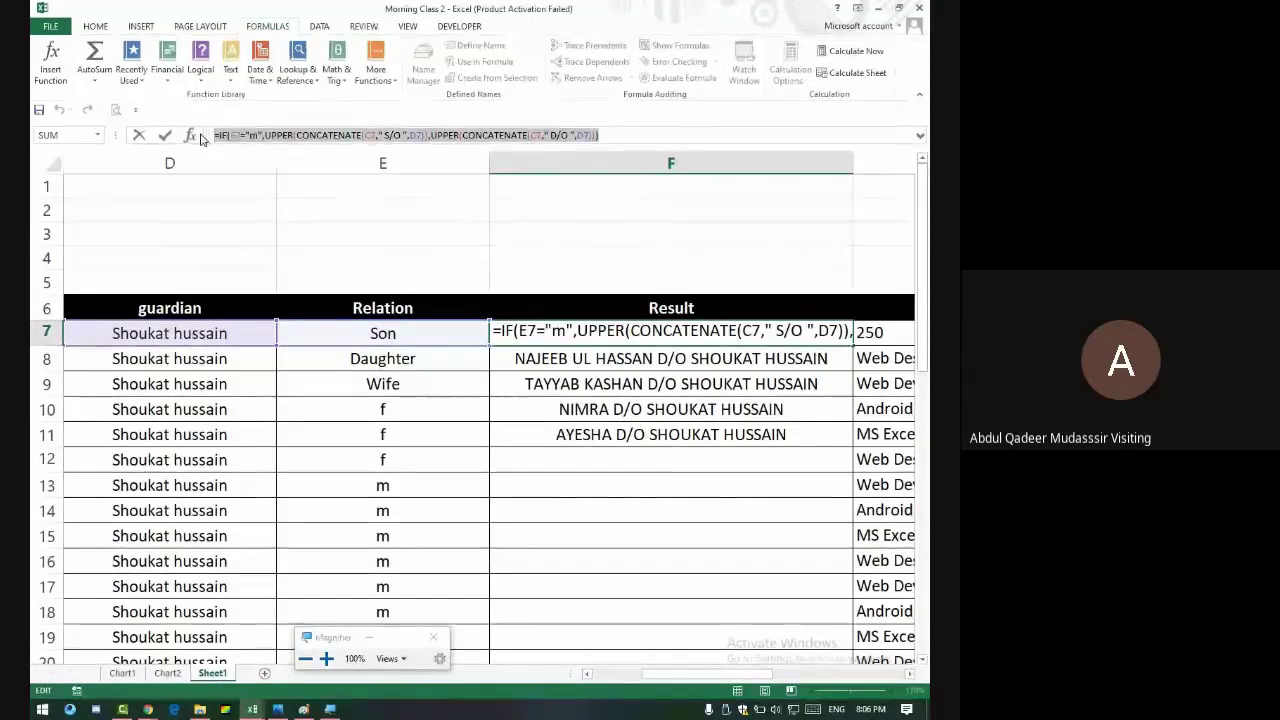
pyautogui.press('Return')
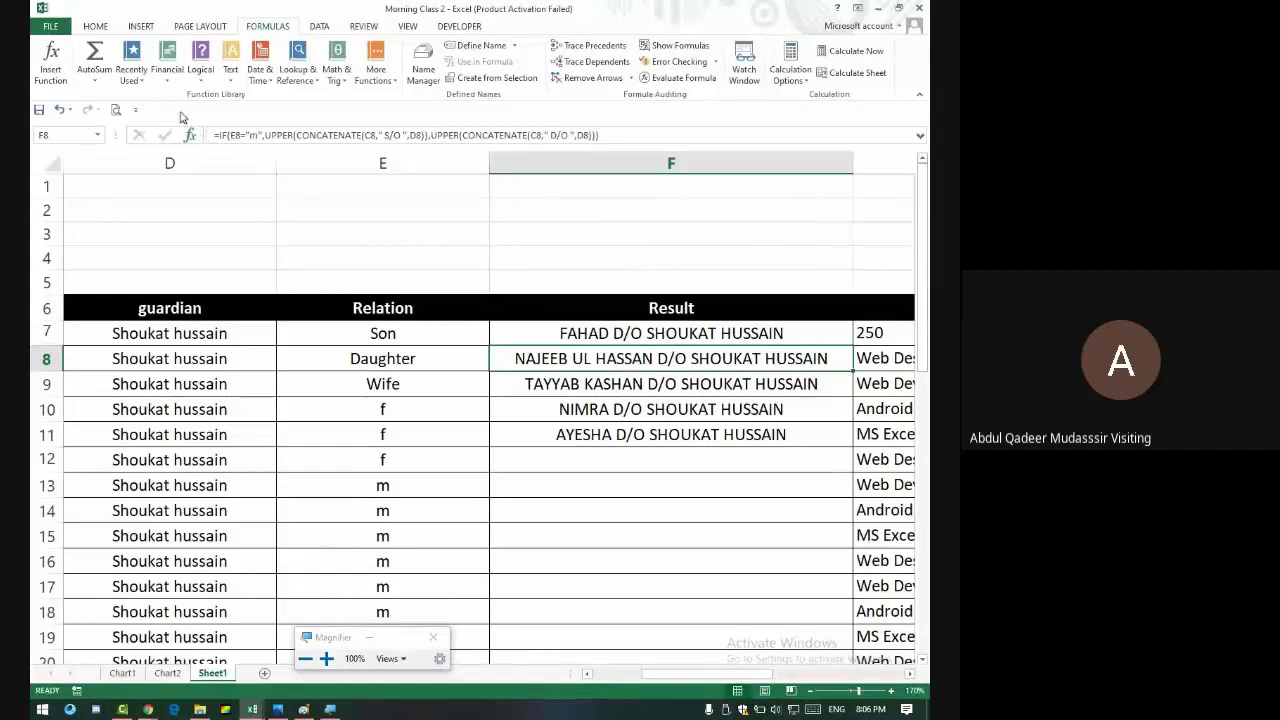
pyautogui.click(392, 210)
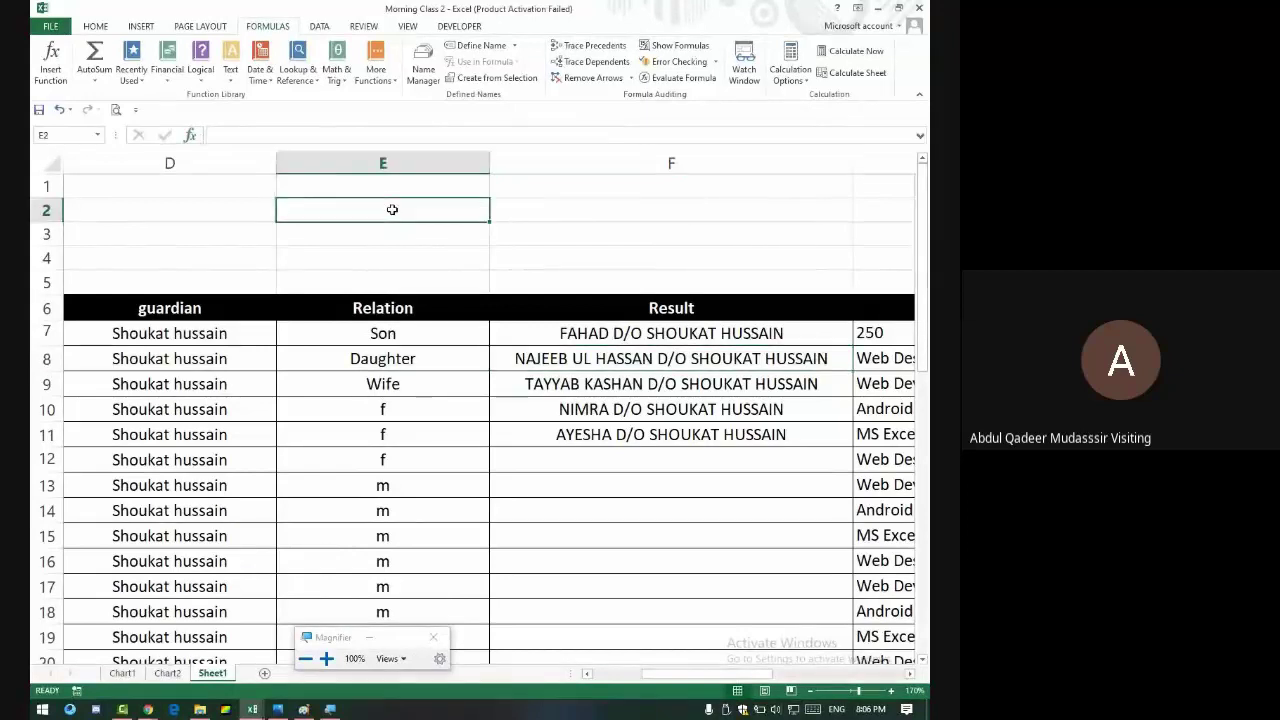
# - Type the note 'If + If Else' in E2 and '1 + 2' in E3 below it
pyautogui.write('I')
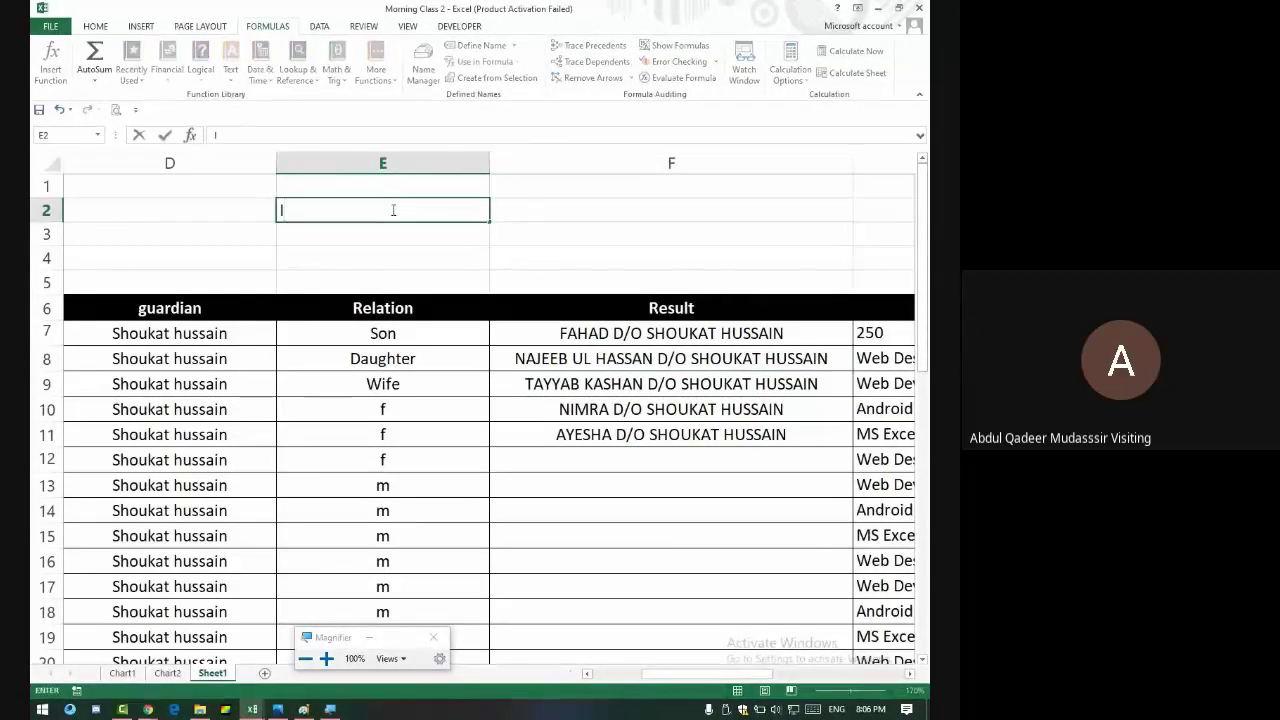
pyautogui.write('f')
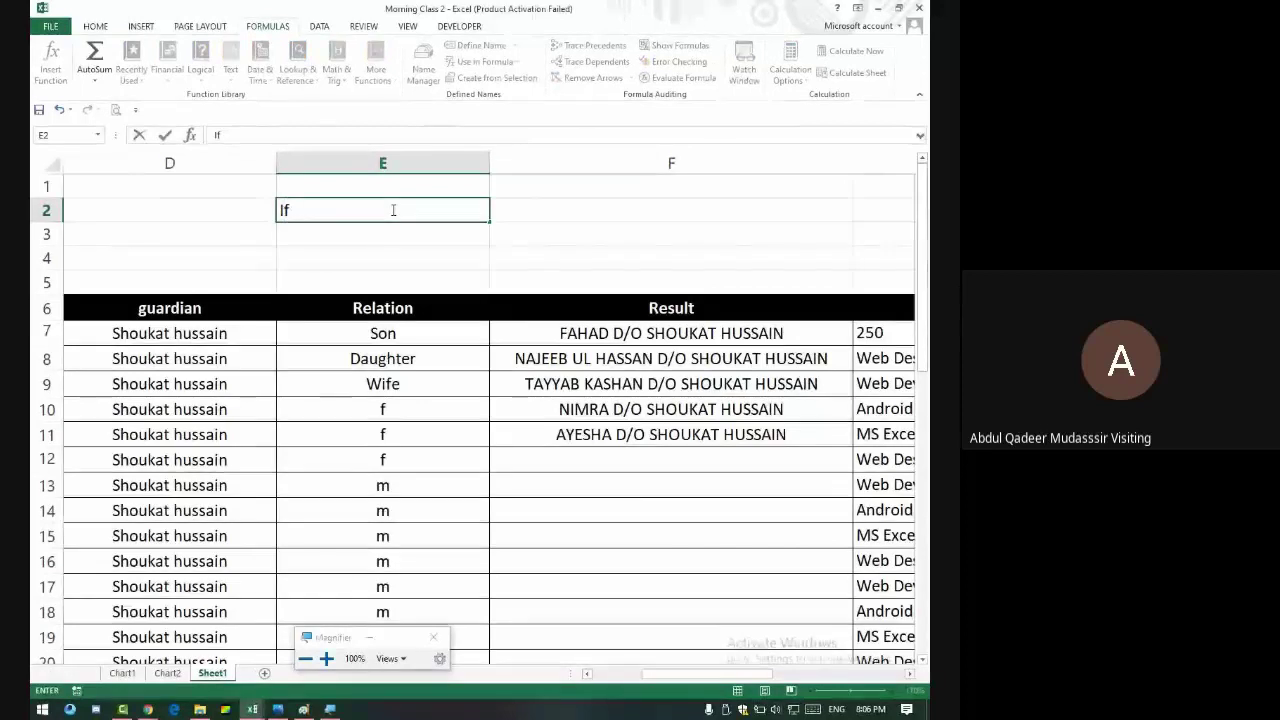
pyautogui.write(' + ')
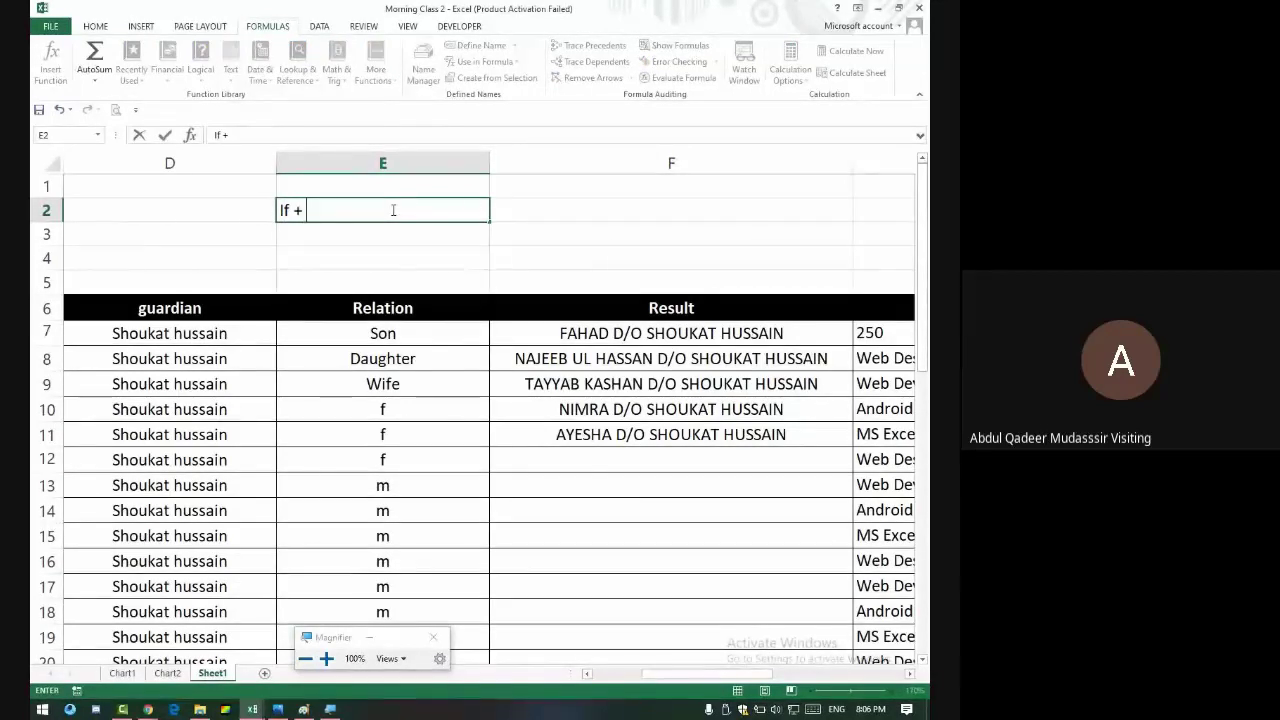
pyautogui.write('If Else')
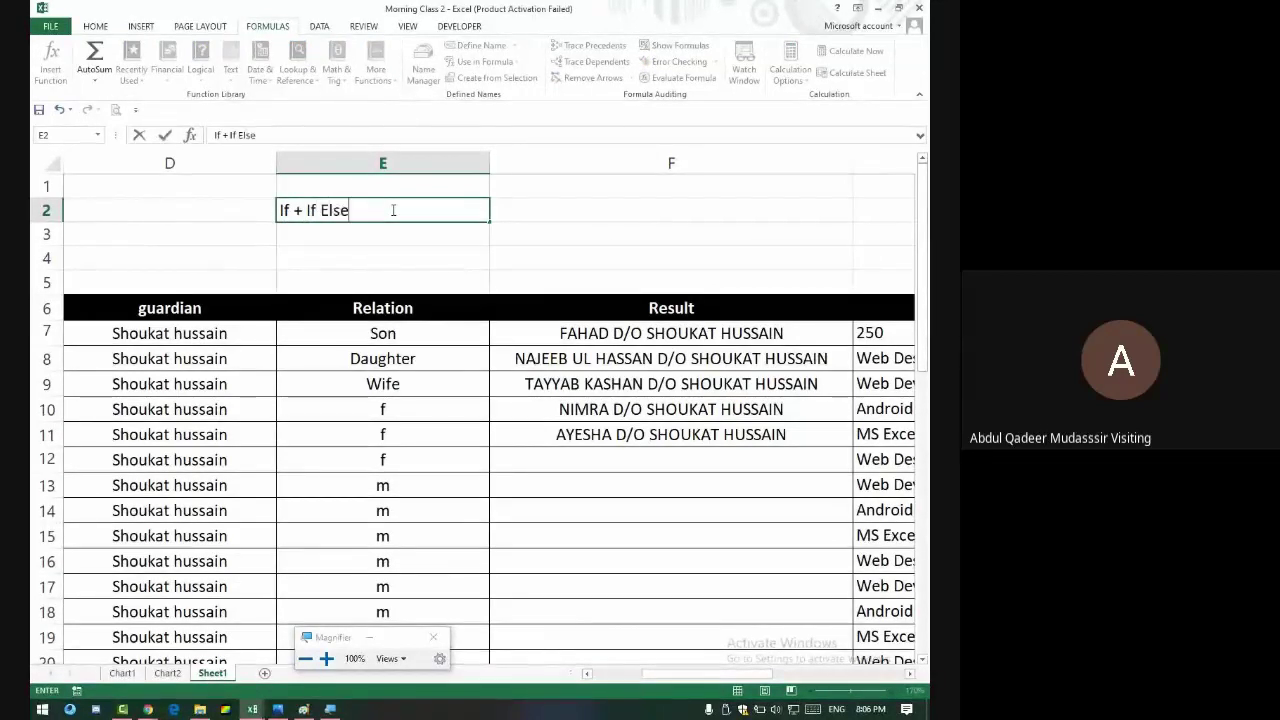
pyautogui.press('Return')
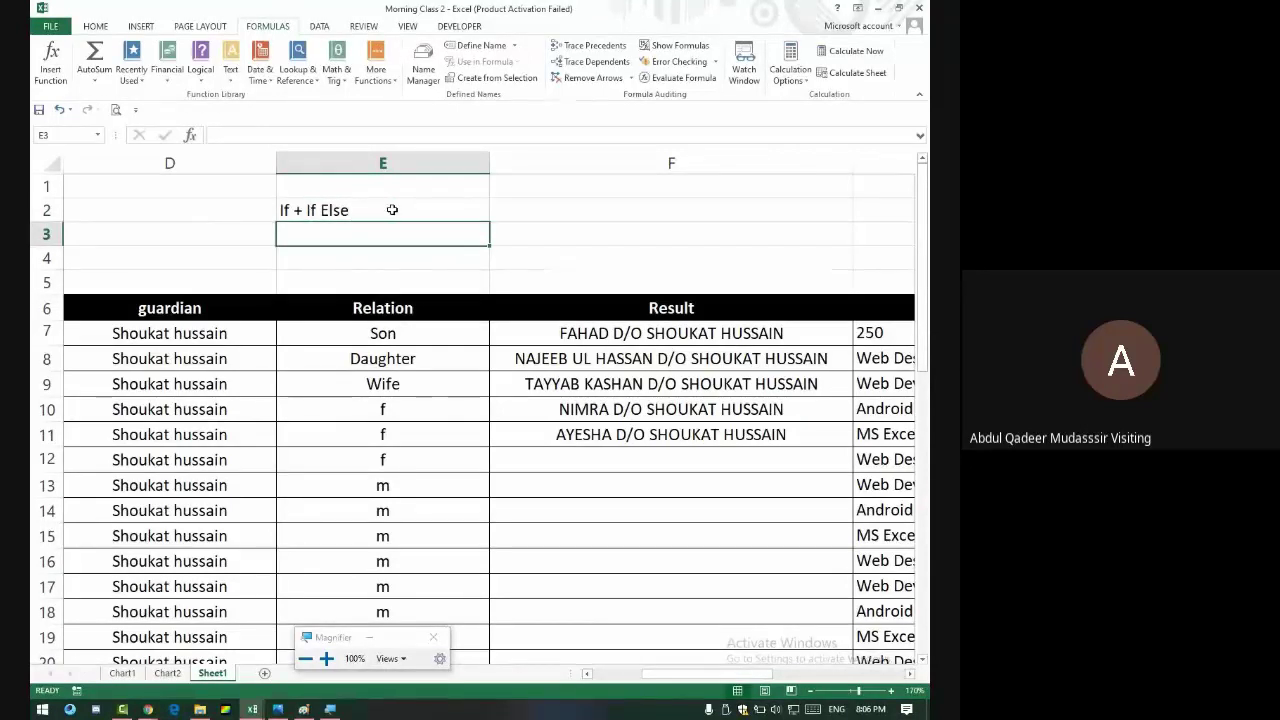
pyautogui.write('1 + 2')
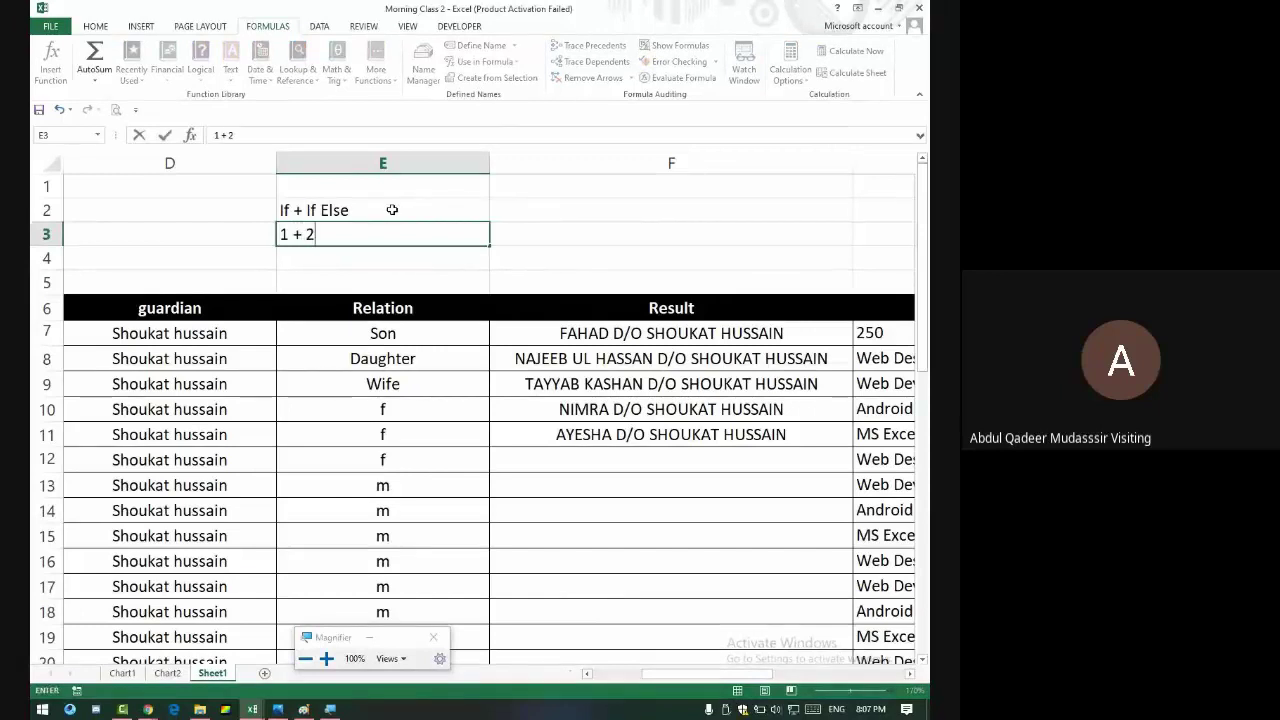
pyautogui.press('Return')
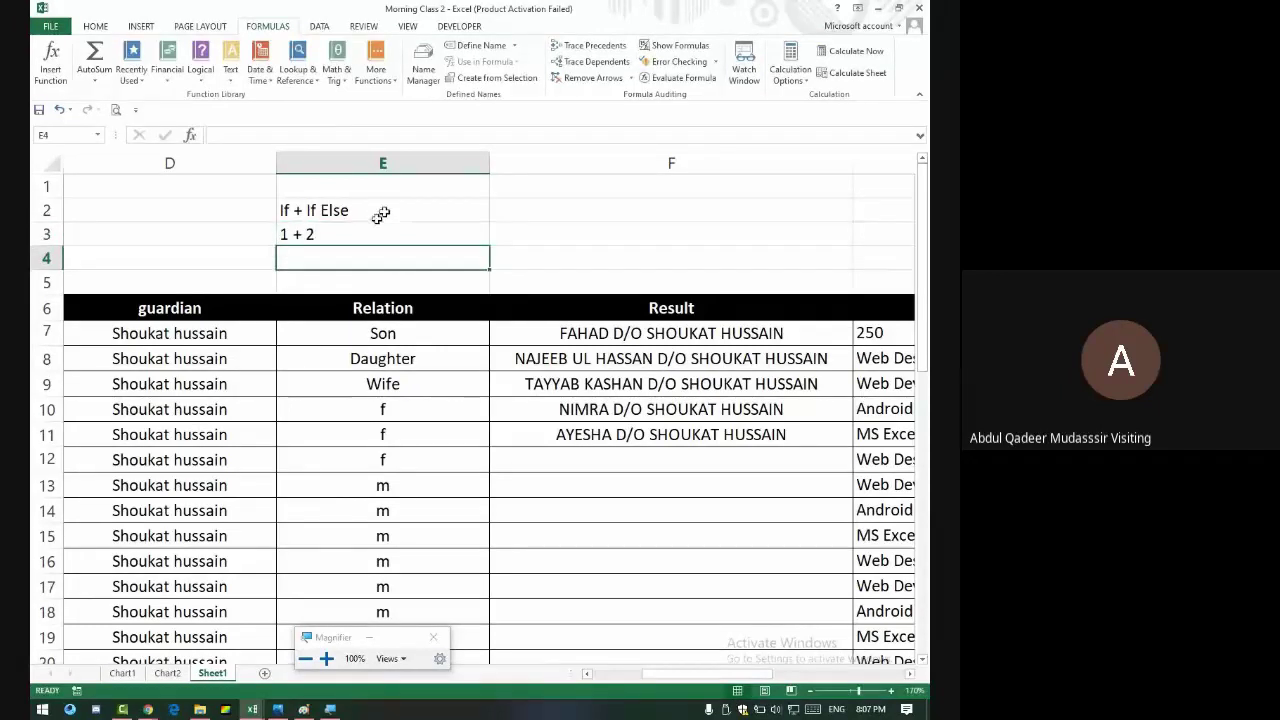
pyautogui.scroll(-12, 245, 460)
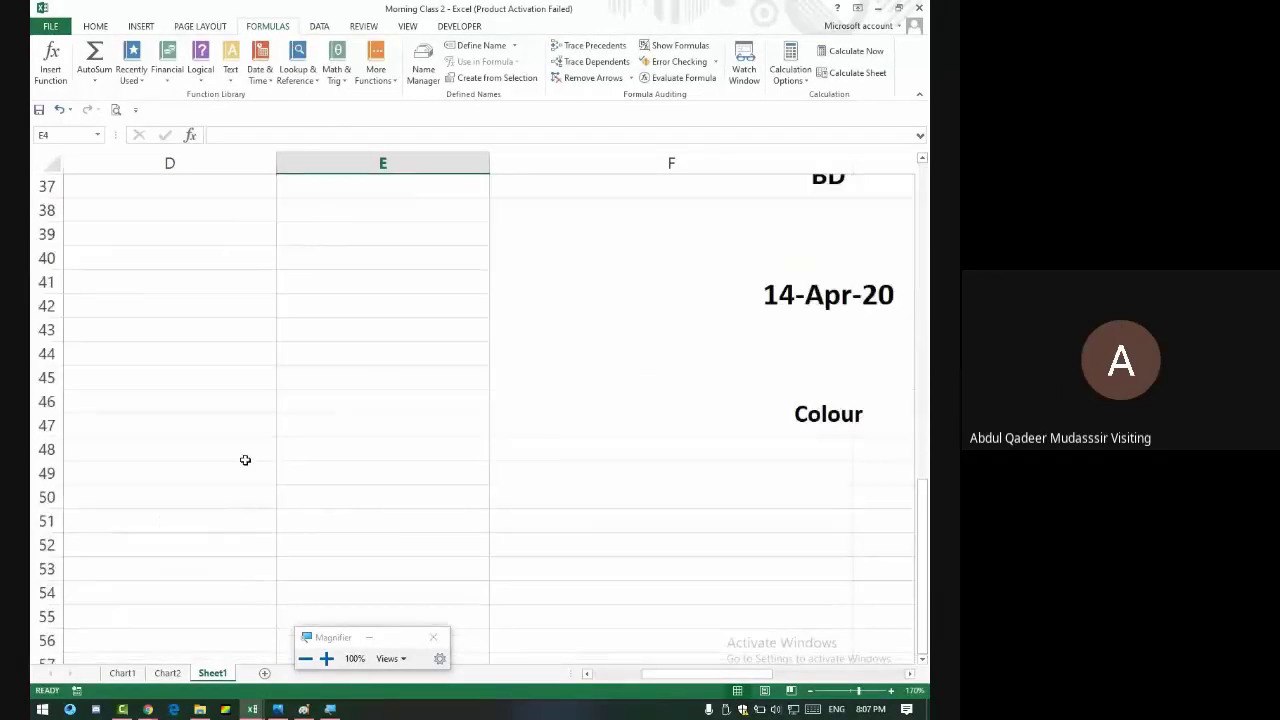
pyautogui.scroll(9, 245, 460)
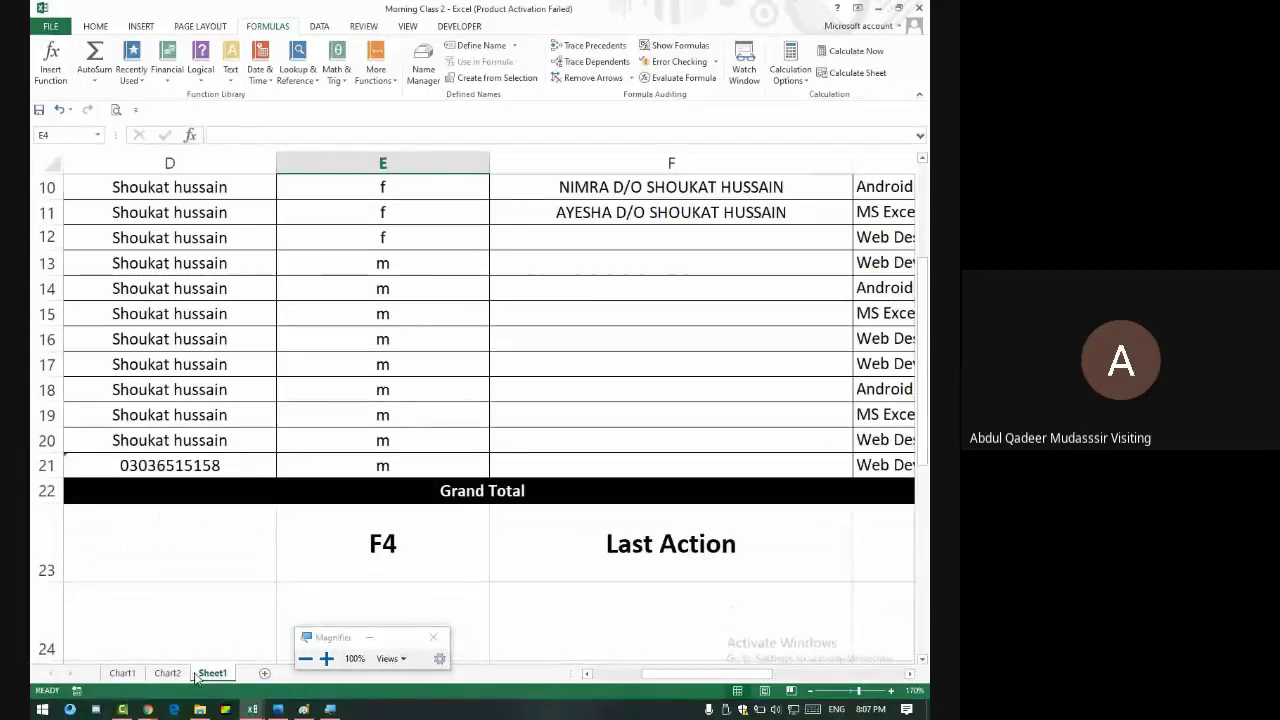
pyautogui.click(252, 709)
# - Switch to the 4th Lecture Morning workbook's IF examples and select B56
pyautogui.click(170, 620)
pyautogui.scroll(-11, 270, 445)
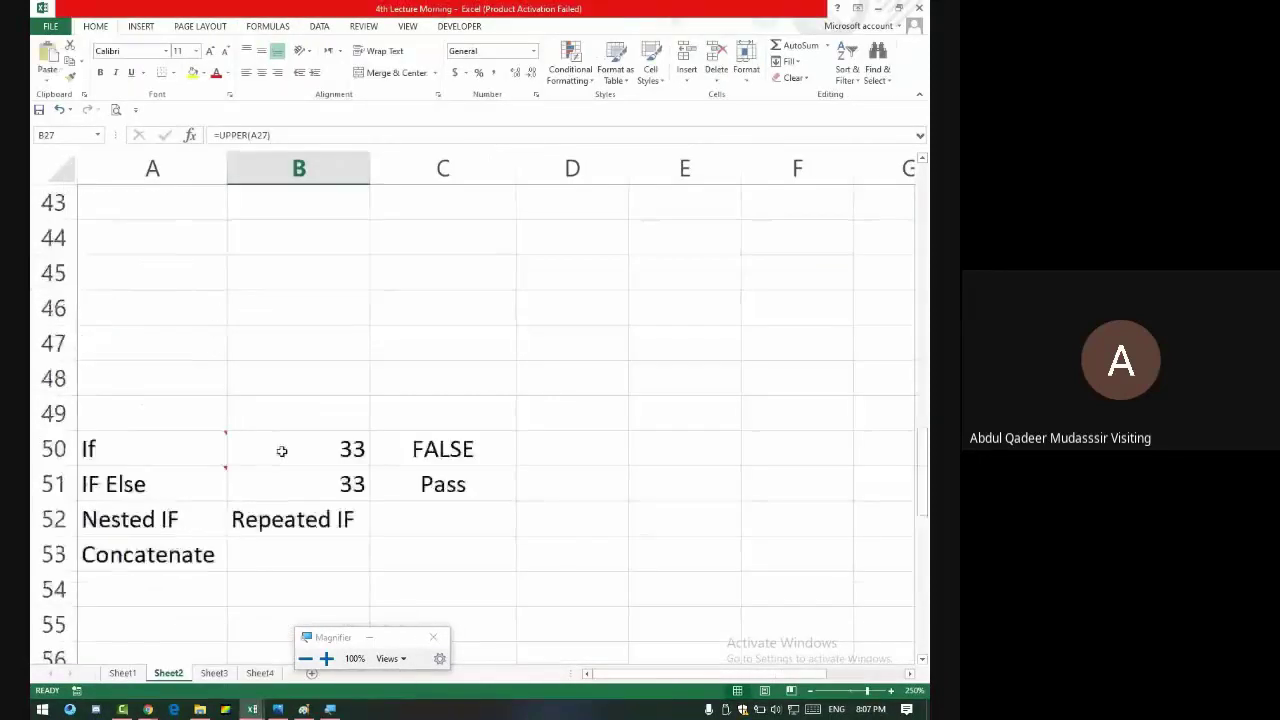
pyautogui.scroll(3, 283, 440)
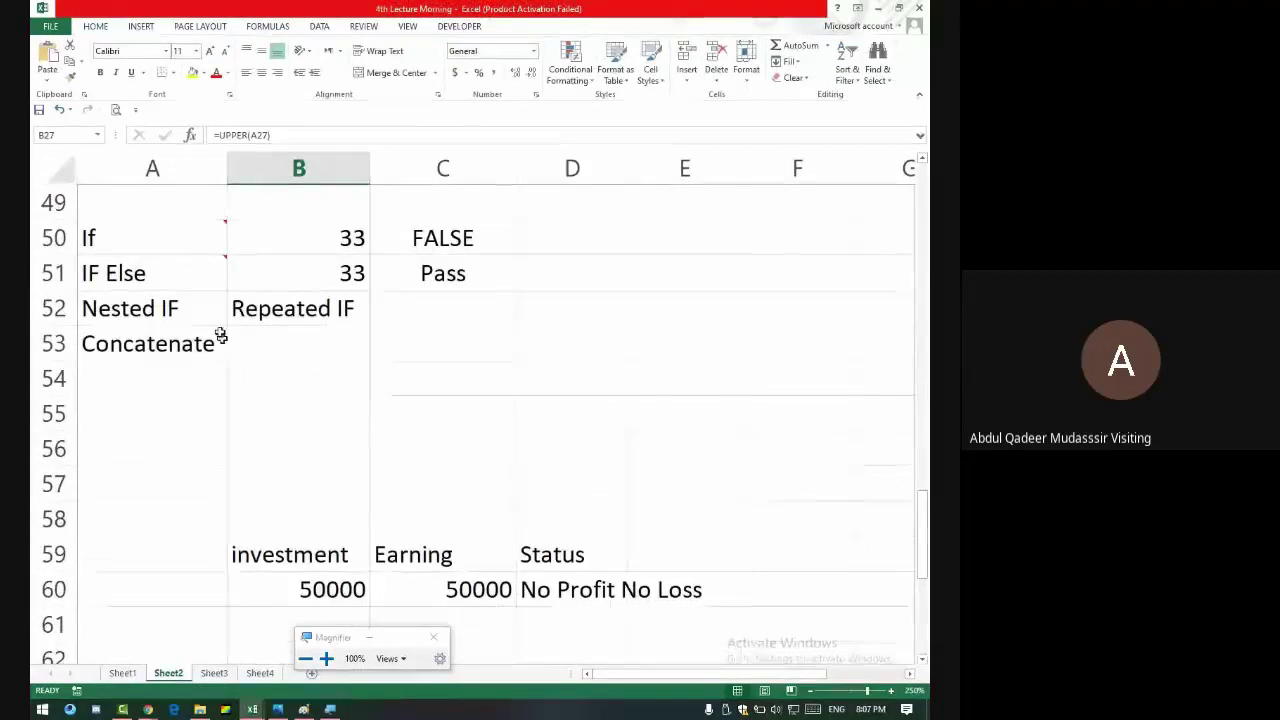
pyautogui.click(190, 237)
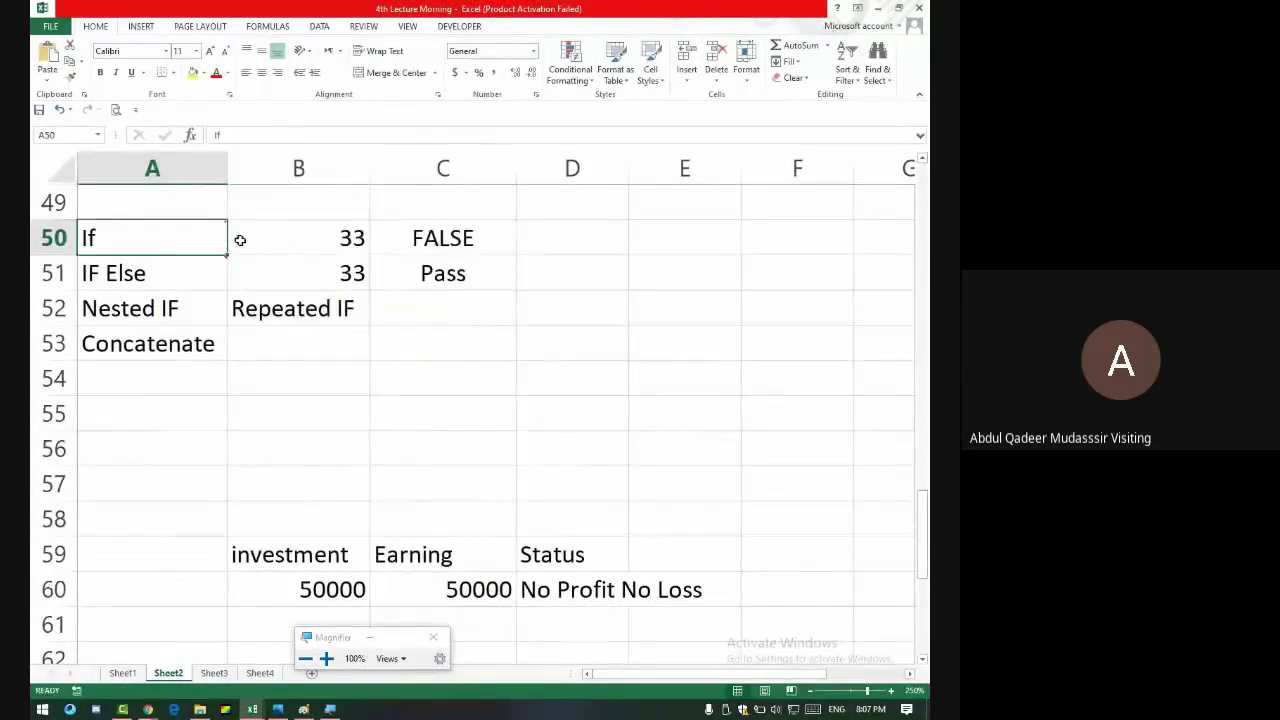
pyautogui.moveTo(199, 268)
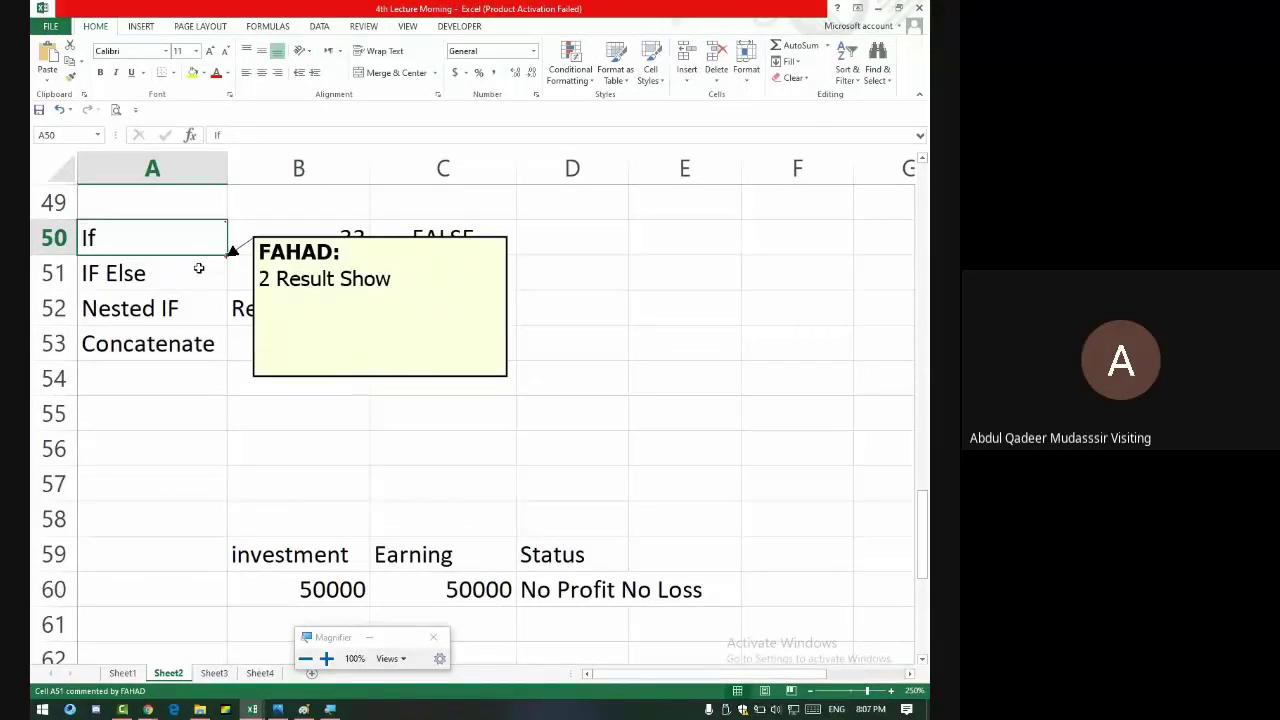
pyautogui.scroll(2, 383, 434)
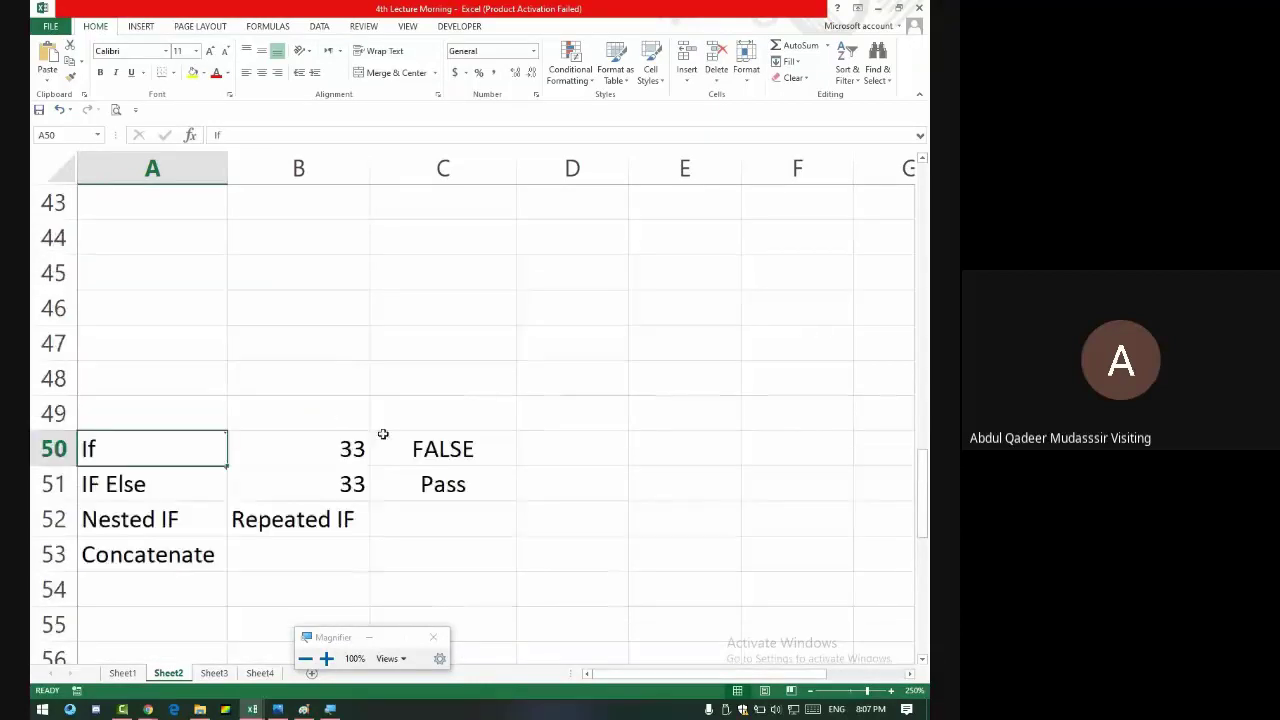
pyautogui.scroll(-4, 380, 420)
pyautogui.click(286, 246)
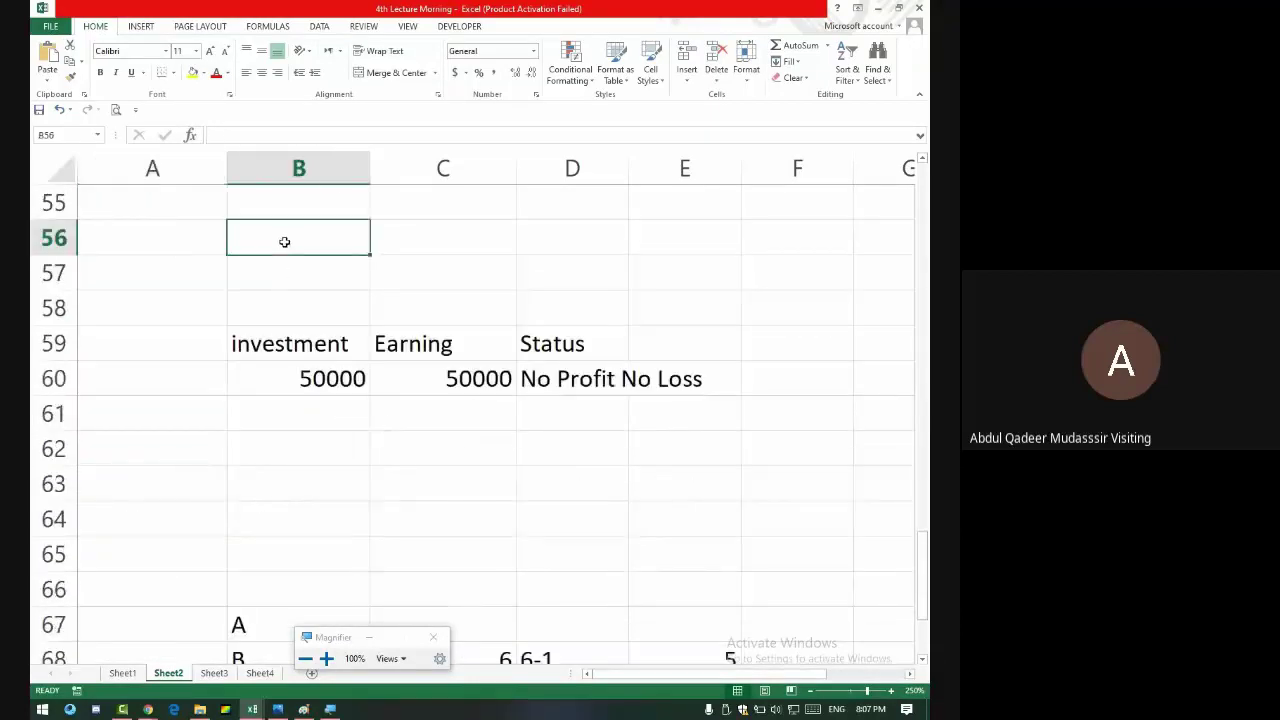
# - Start an IF formula in B56 that tests whether A56 equals "Son"
pyautogui.write('+')
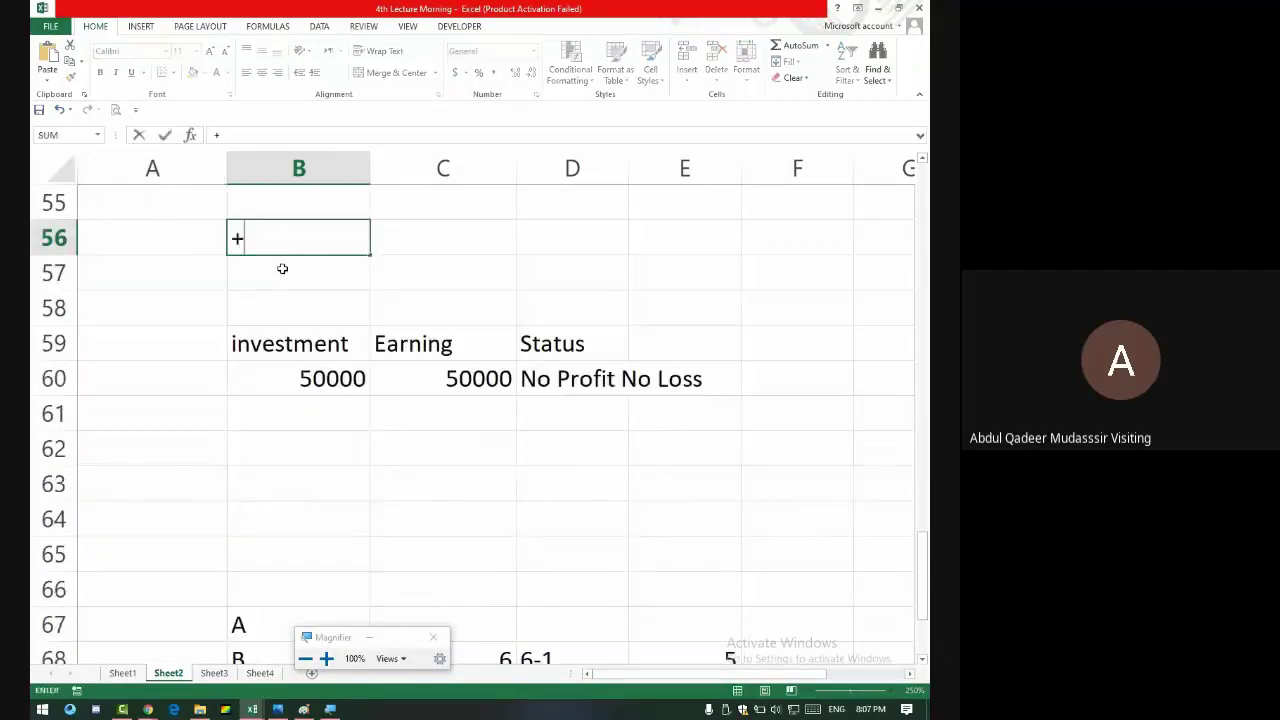
pyautogui.press('Escape')
pyautogui.write('=if(')
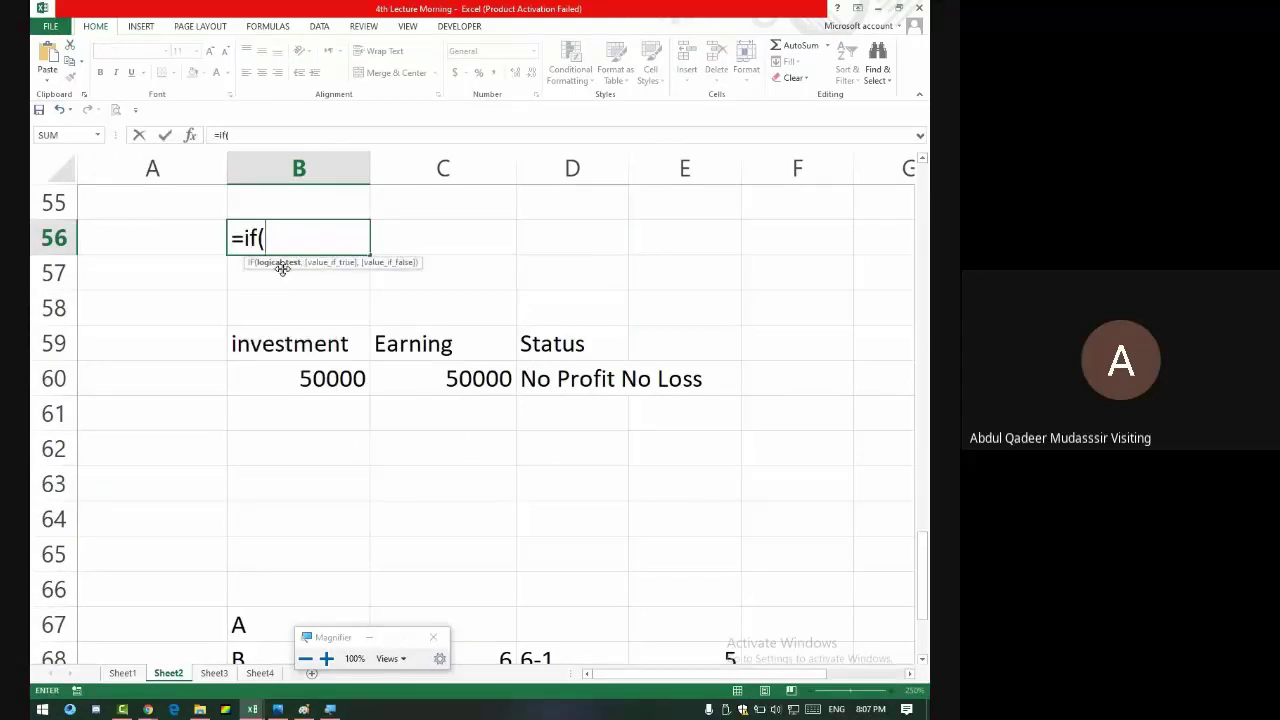
pyautogui.click(170, 239)
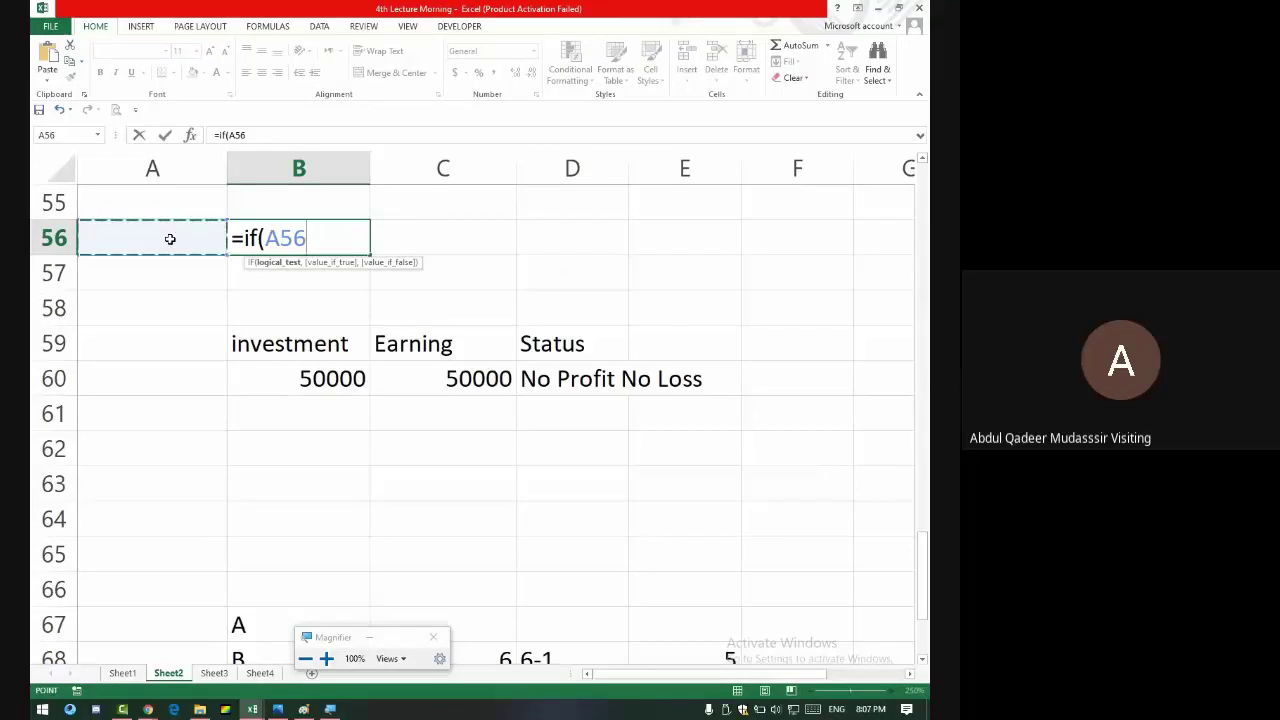
pyautogui.write('=')
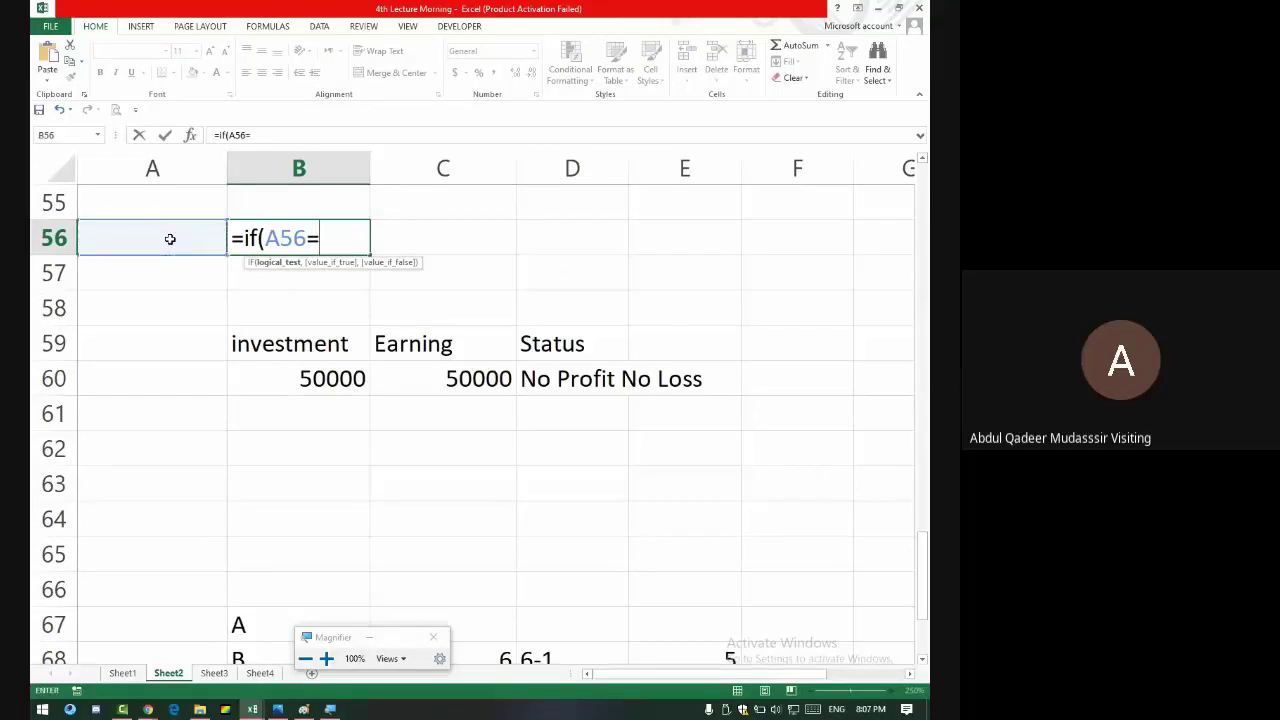
pyautogui.write('"Son",')
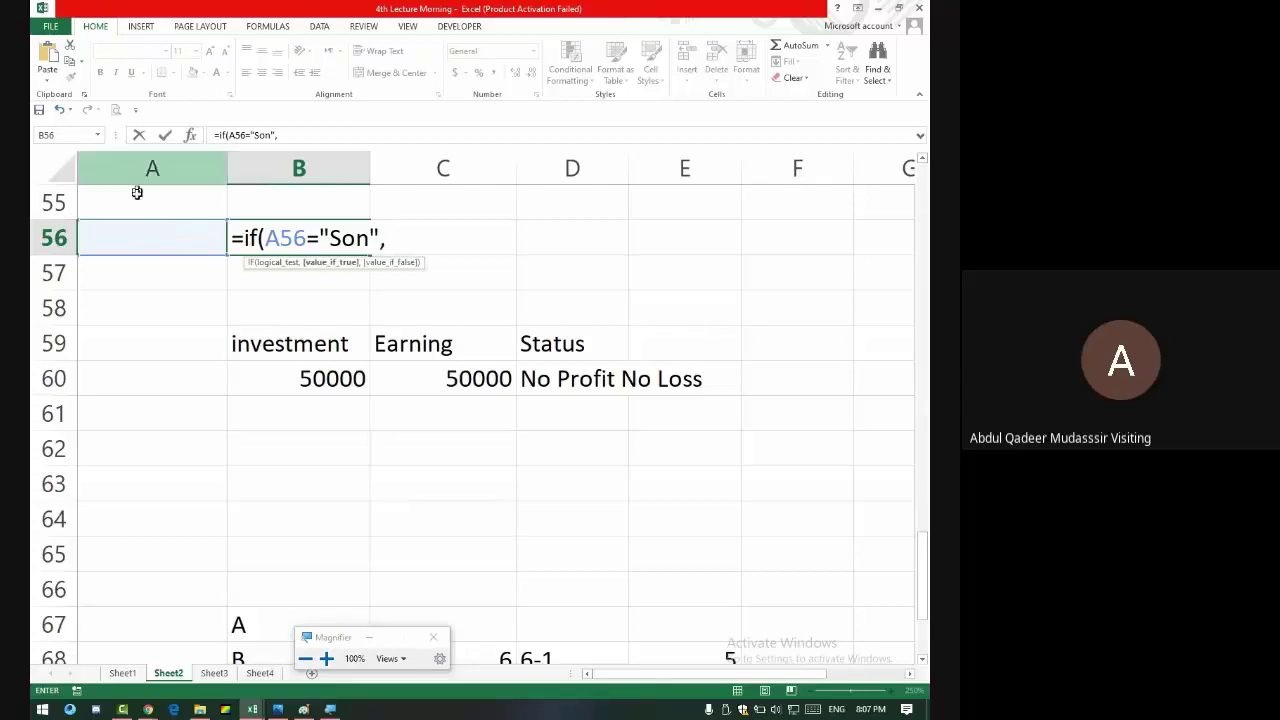
pyautogui.click(146, 199)
pyautogui.write(',"')
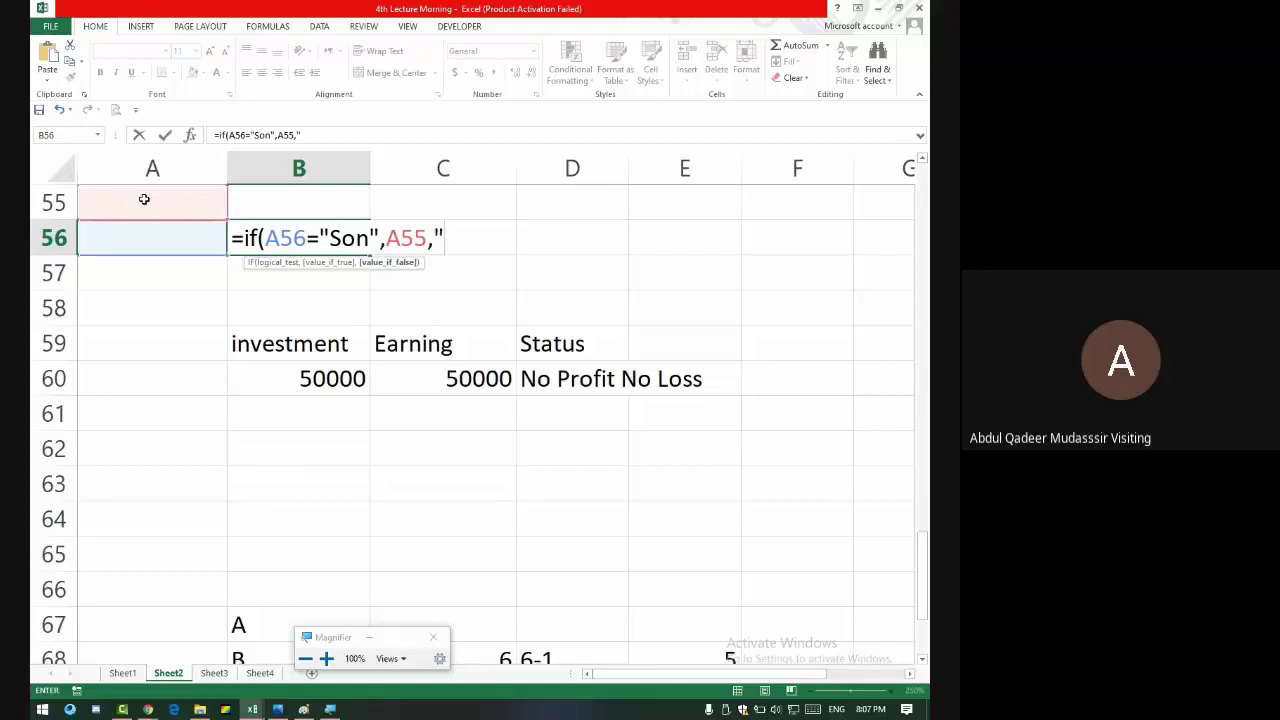
pyautogui.write(' S?O')
pyautogui.press('BackSpace')
pyautogui.press('BackSpace')
pyautogui.press('BackSpace')
pyautogui.press('BackSpace')
pyautogui.press('BackSpace')
pyautogui.press('BackSpace')
pyautogui.press('BackSpace')
pyautogui.press('BackSpace')
pyautogui.press('BackSpace')
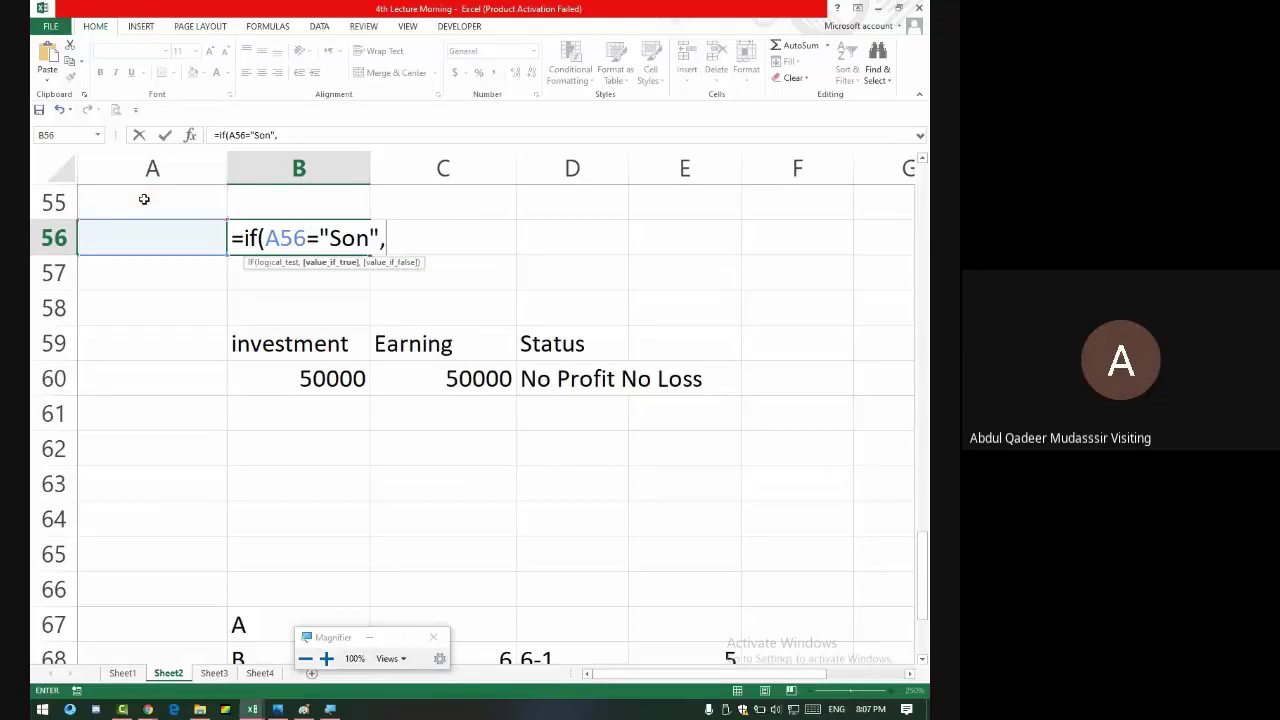
# - Complete the IF with CONCATENATE(A55," S/O ",B55) as its true result
pyautogui.write('Concatenate')
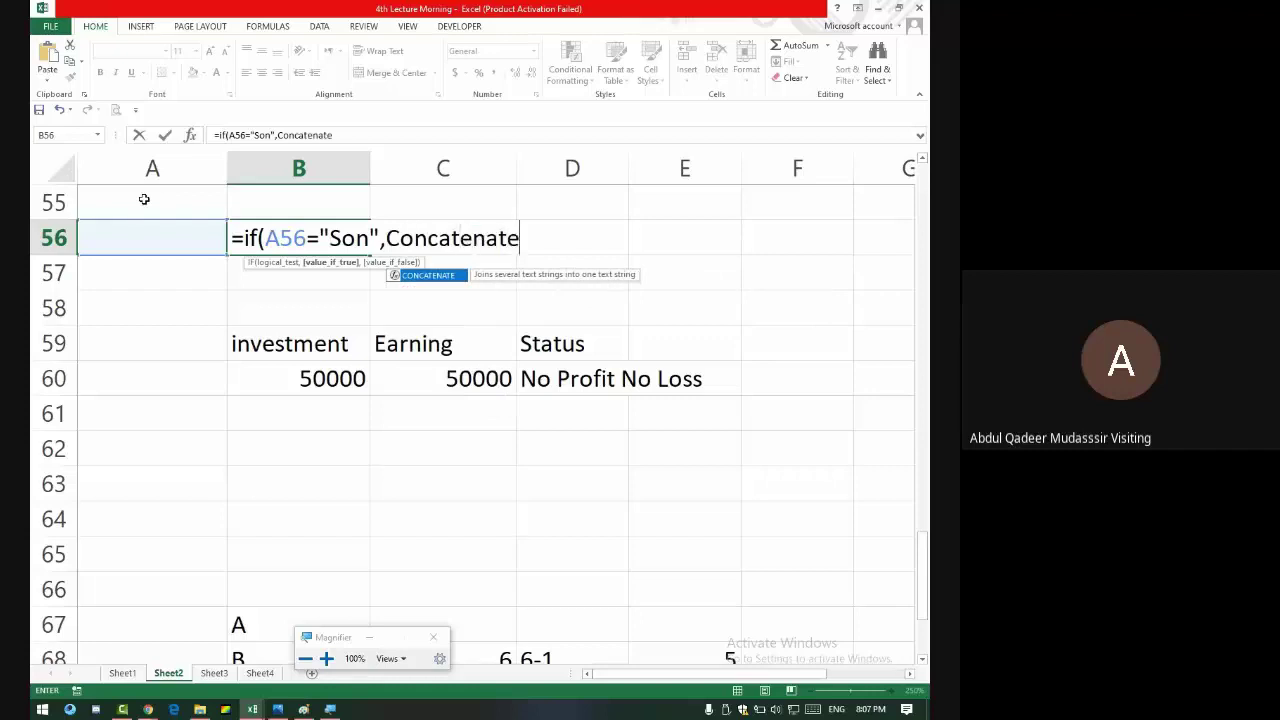
pyautogui.write('(')
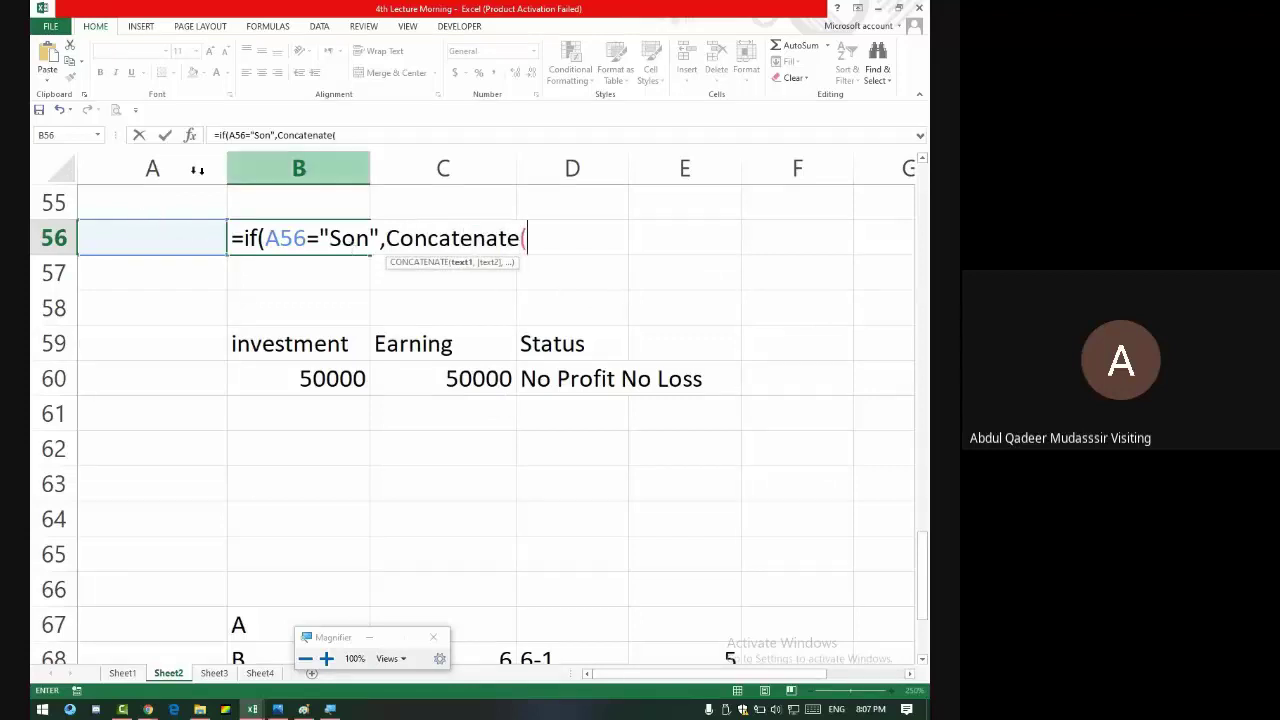
pyautogui.click(168, 209)
pyautogui.write(',')
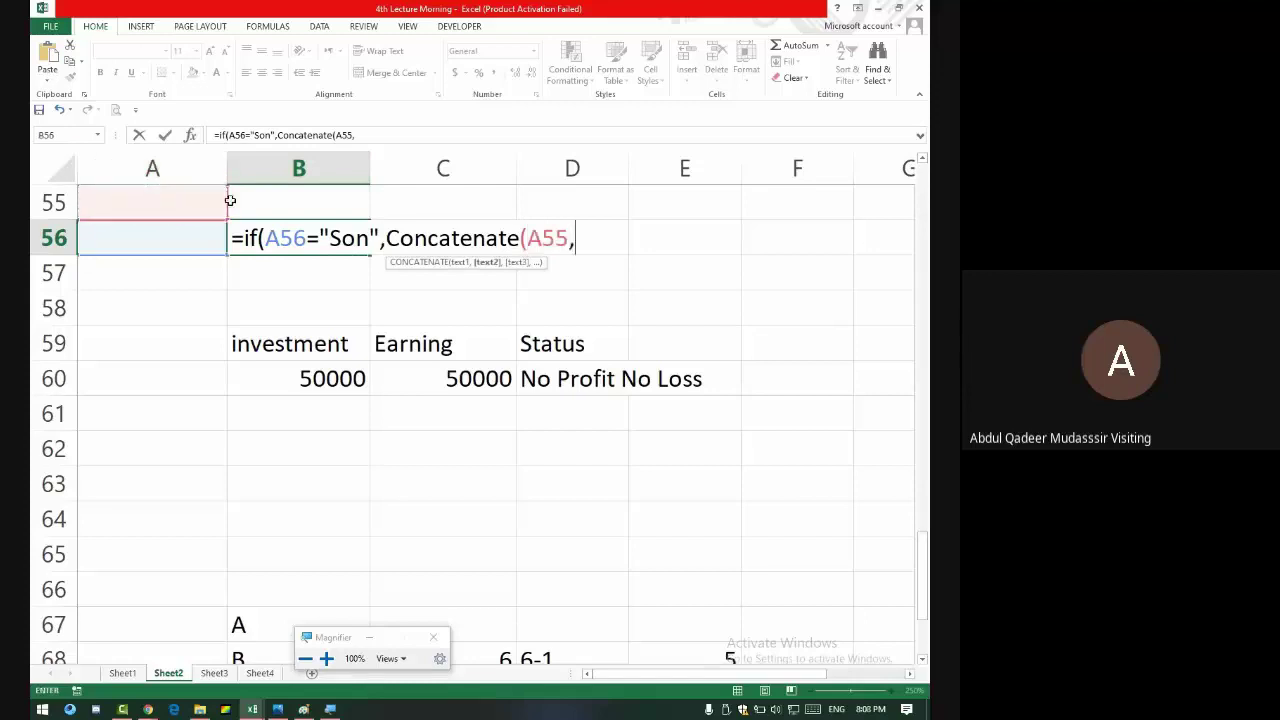
pyautogui.write('"')
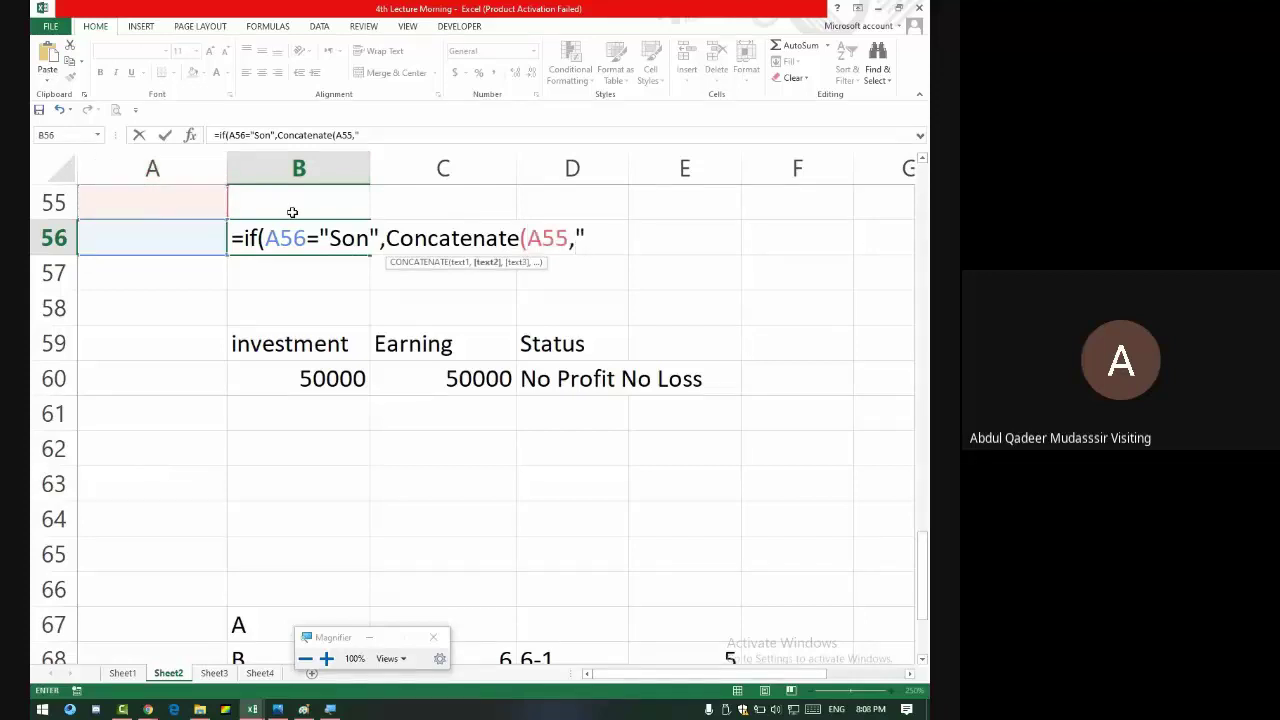
pyautogui.write(' S/O ",')
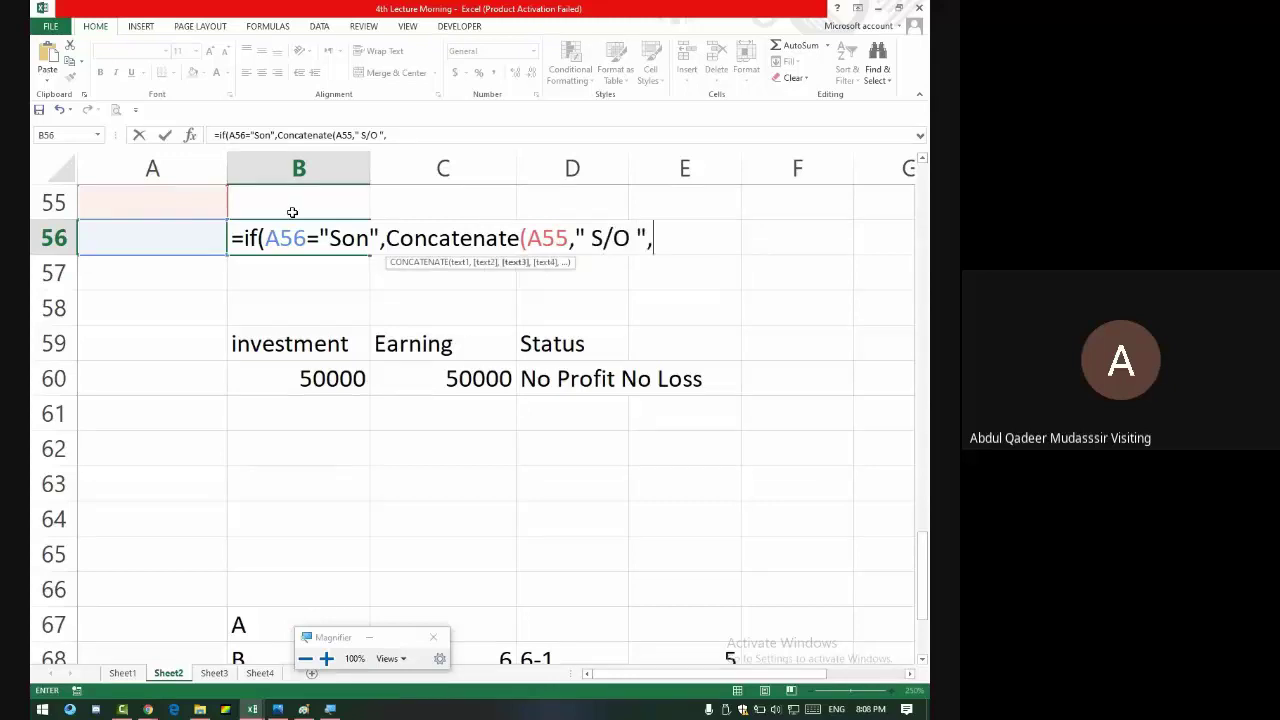
pyautogui.click(277, 207)
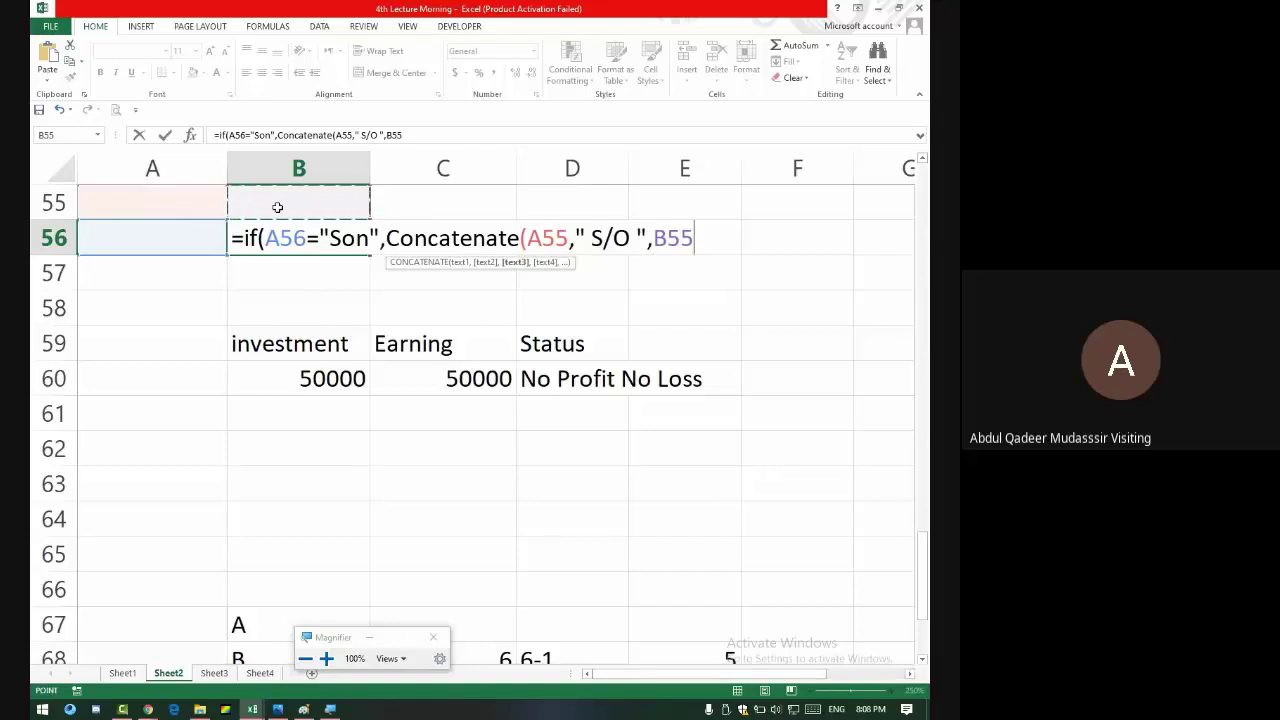
pyautogui.write(')')
pyautogui.press('Return')
pyautogui.press('Return')
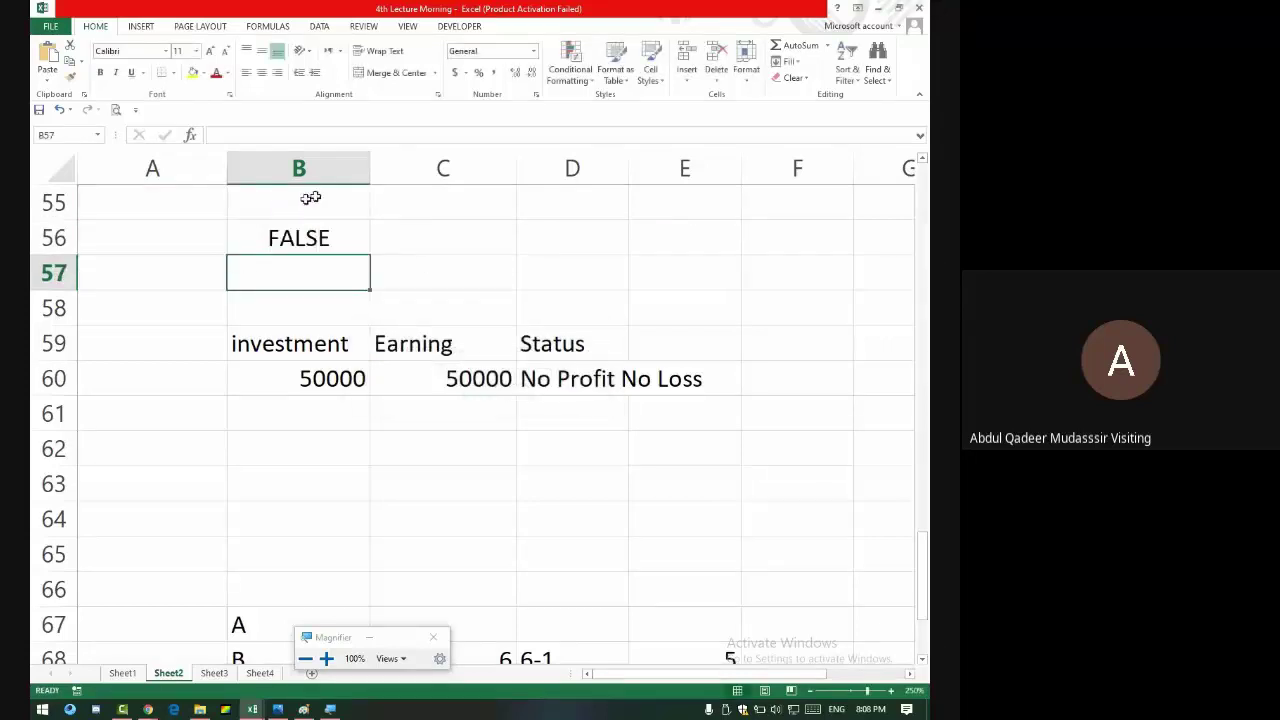
# - Accept the formula correction and enter test values son in A56, a in A55, b in B55
pyautogui.click(341, 245)
pyautogui.click(189, 235)
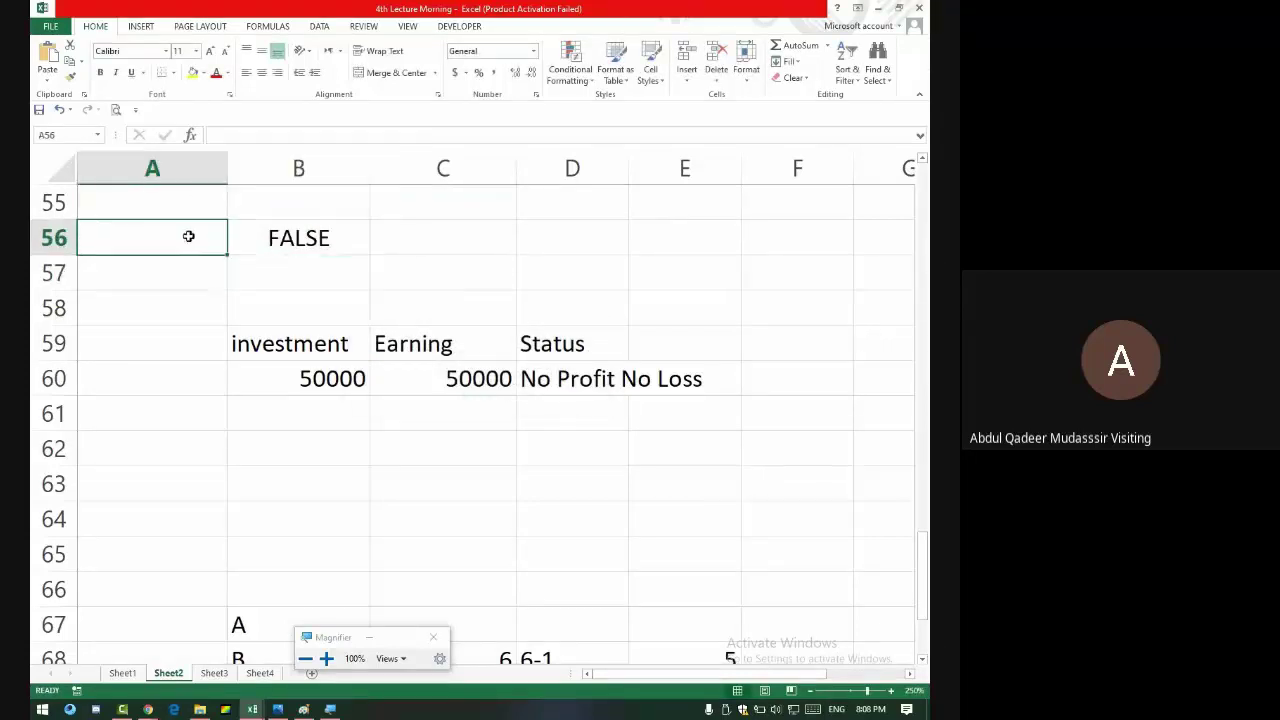
pyautogui.write('s')
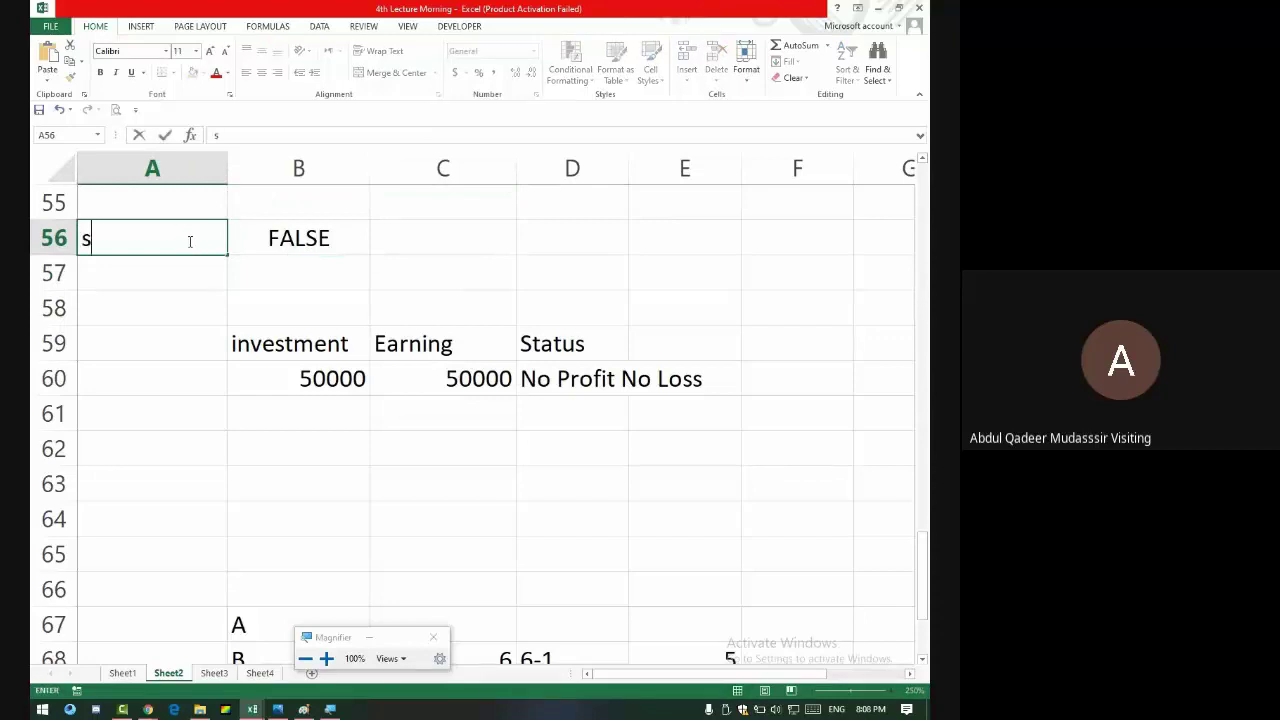
pyautogui.write('on')
pyautogui.press('Return')
pyautogui.click(189, 241)
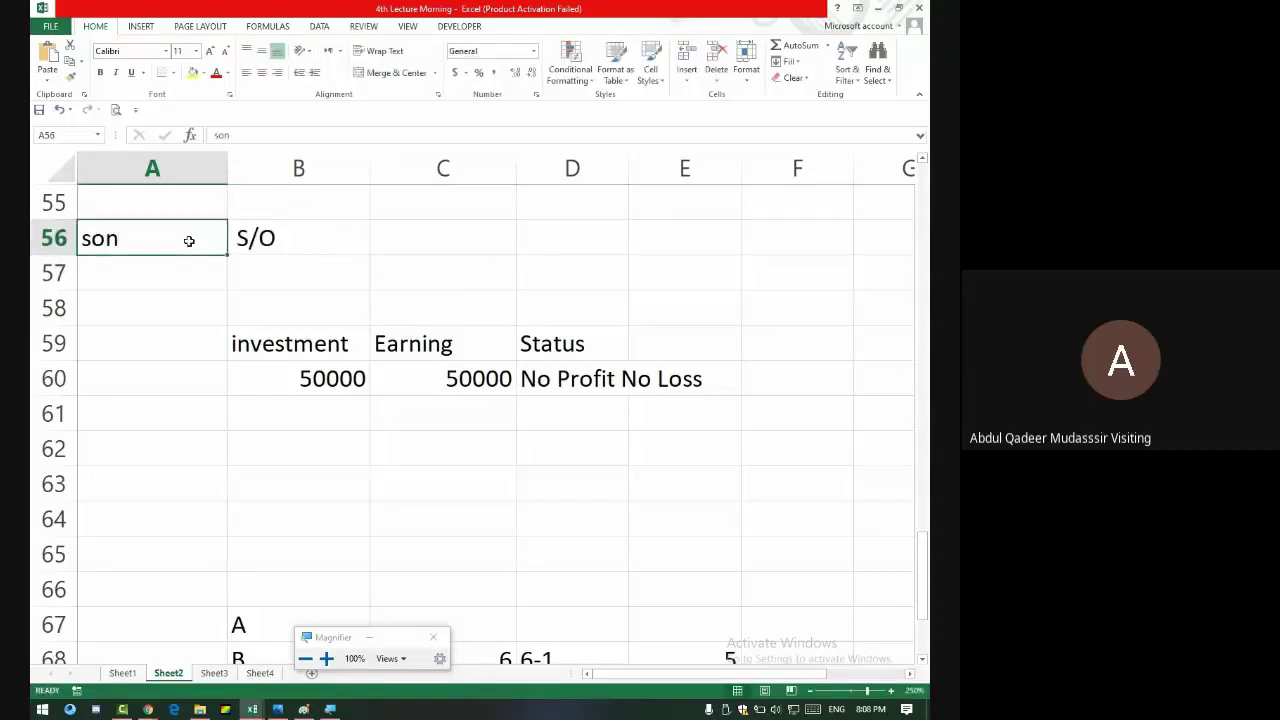
pyautogui.click(149, 200)
pyautogui.write('a')
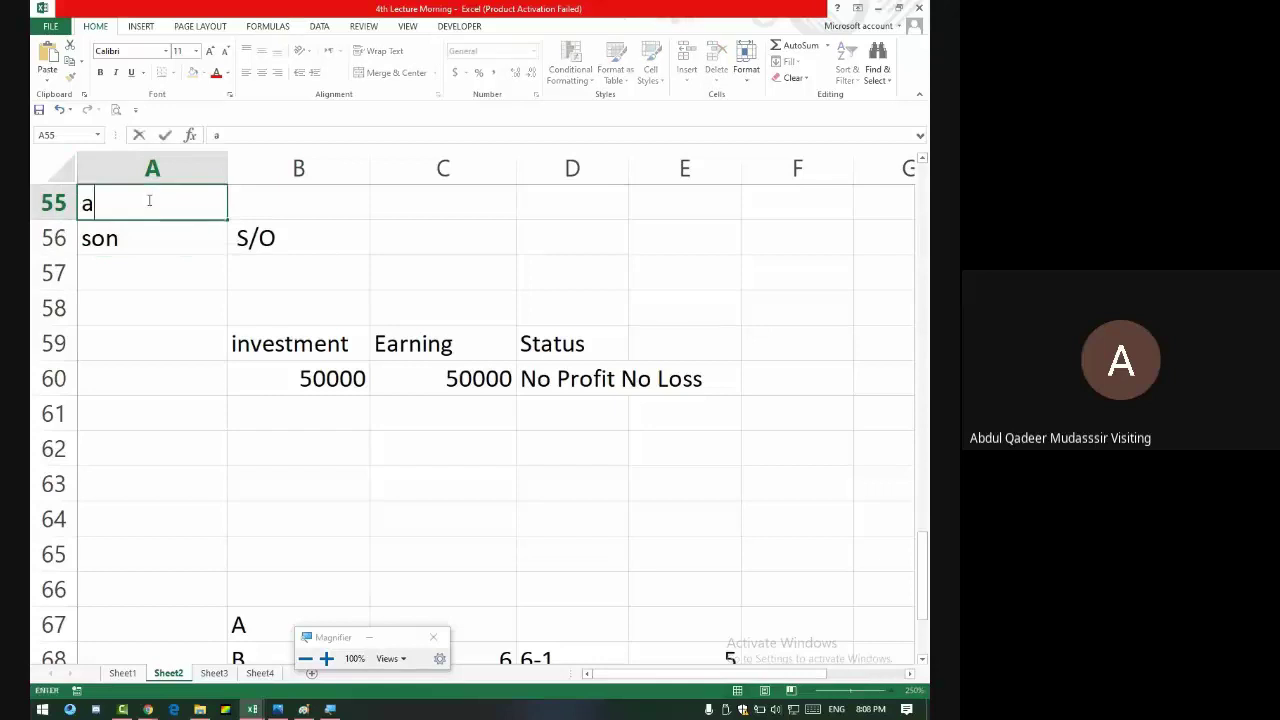
pyautogui.press('Tab')
pyautogui.write('b')
pyautogui.press('Return')
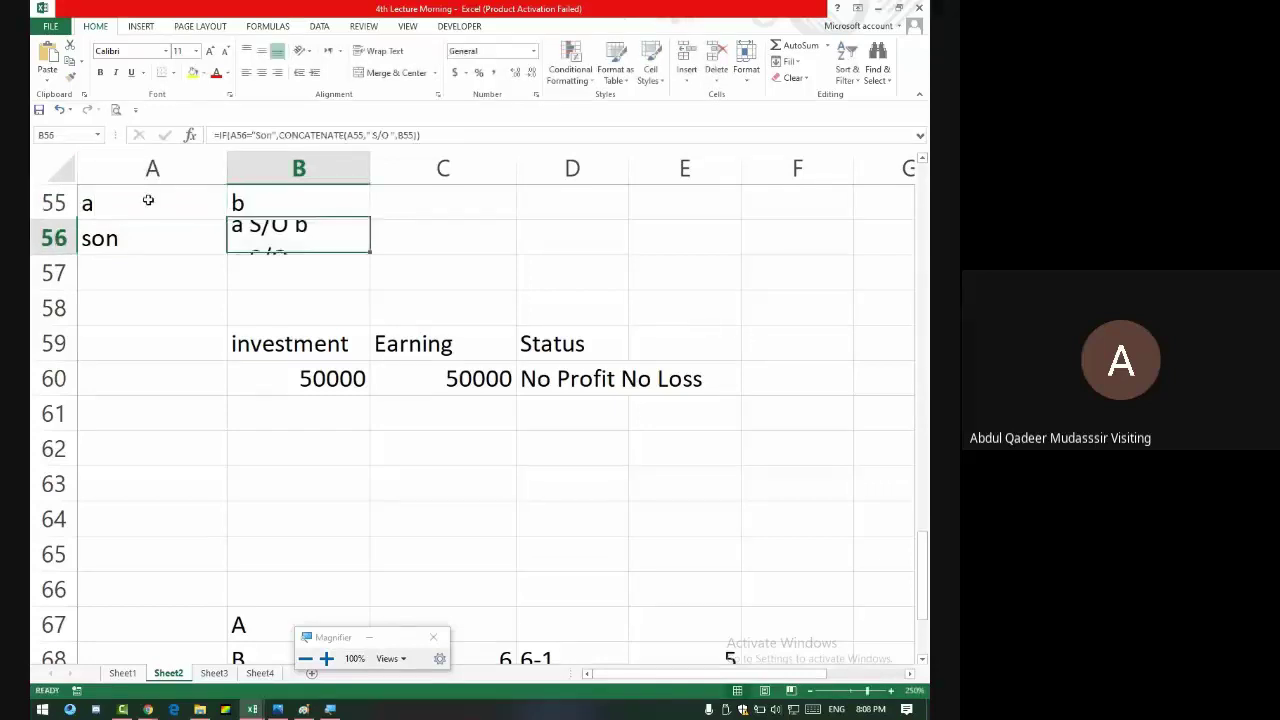
# - Review the B56 formula's A56="Son" condition and commit it, showing a S/O b
pyautogui.moveTo(424, 134); pyautogui.dragTo(213, 134)
pyautogui.doubleClick(308, 236)
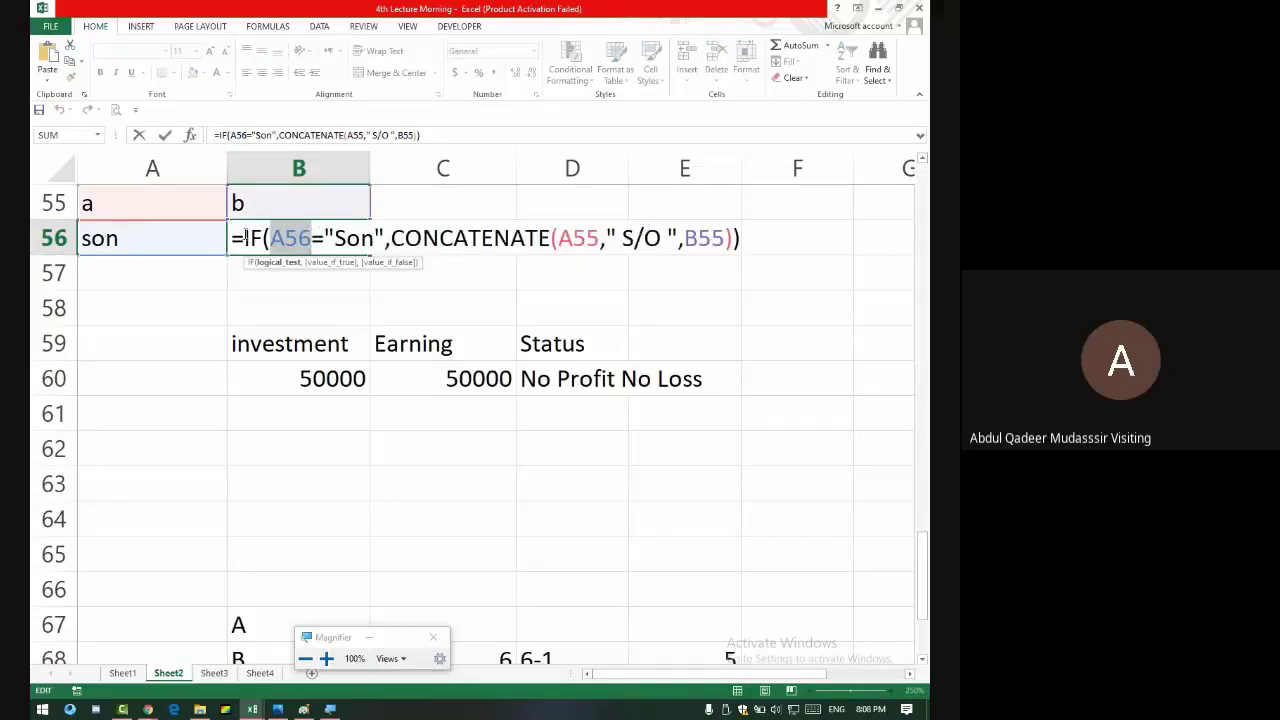
pyautogui.moveTo(233, 238); pyautogui.dragTo(752, 268)
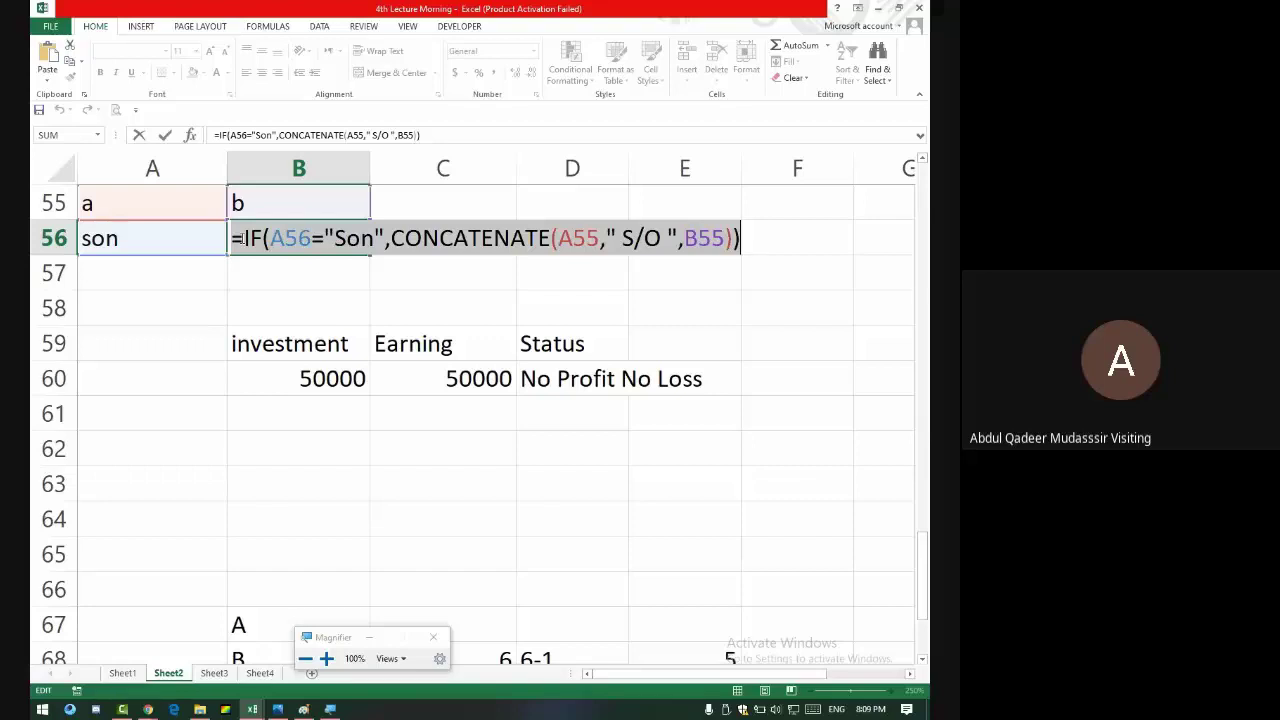
pyautogui.press('Return')
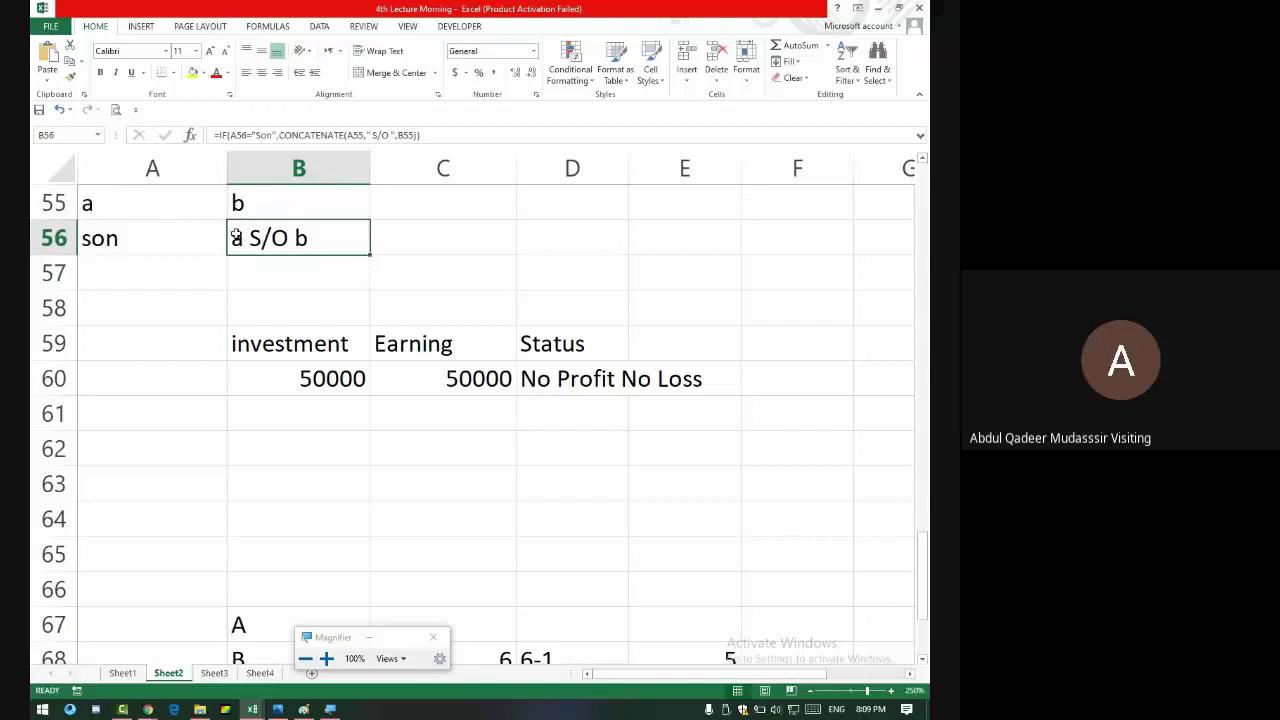
pyautogui.scroll(18, 337, 297)
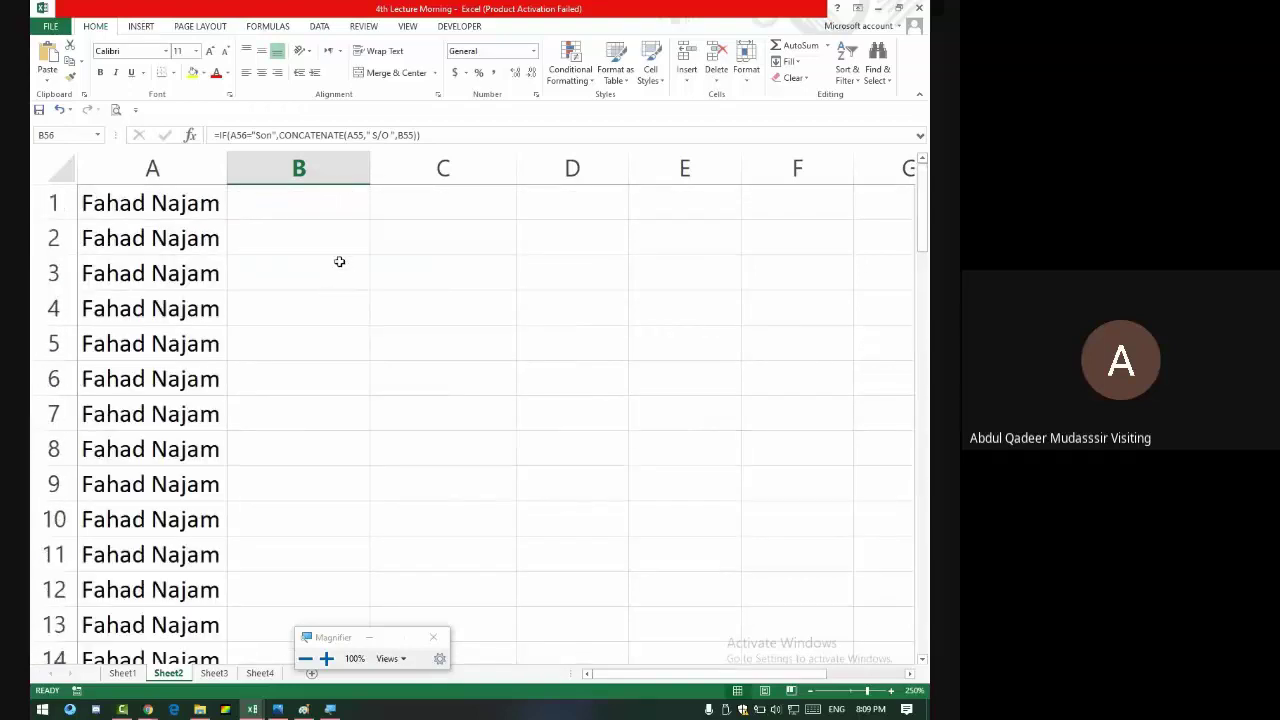
# - In Morning Class 2, left-align the Result column F, then centre it again
pyautogui.hotkey('alt', 'Tab')
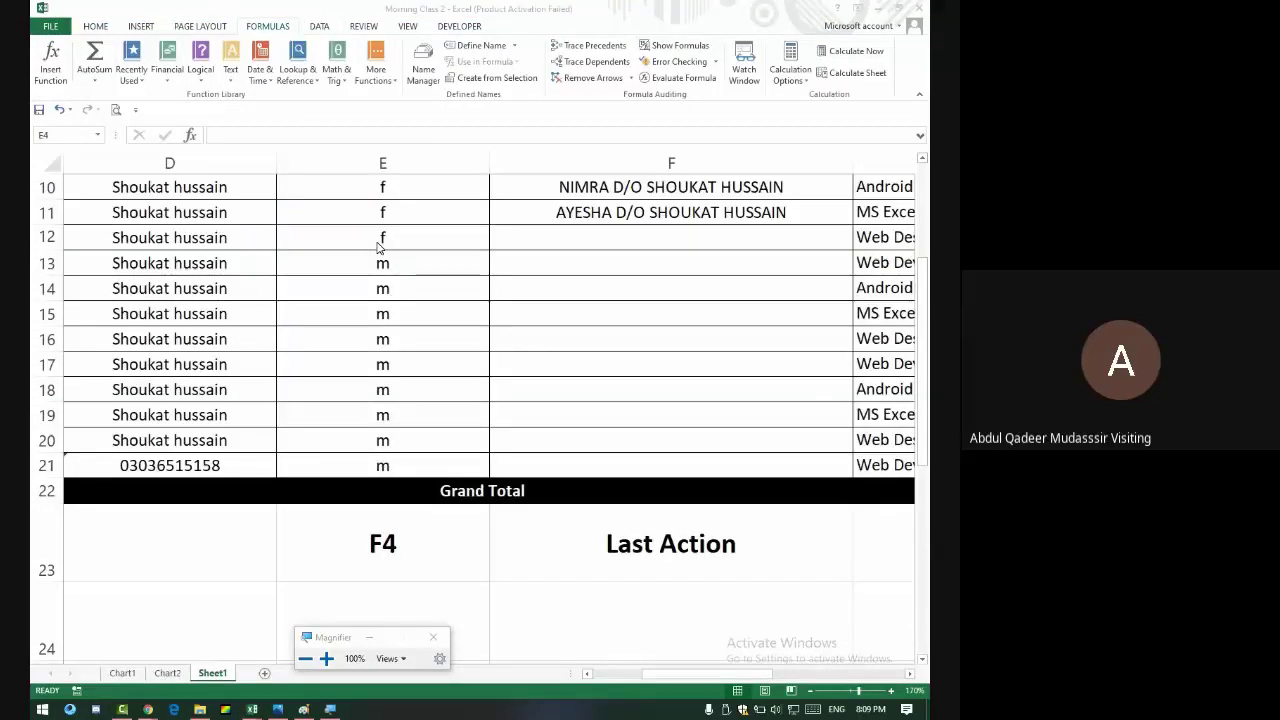
pyautogui.scroll(3, 718, 336)
pyautogui.click(718, 336)
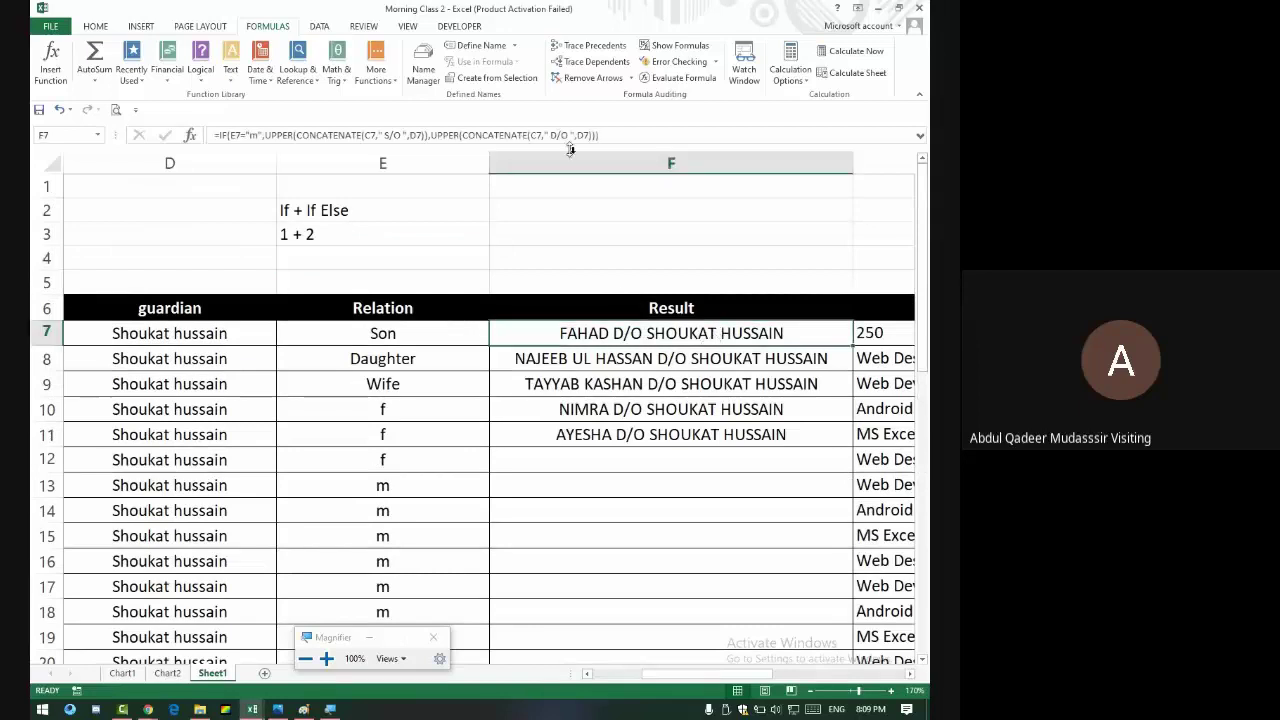
pyautogui.click(570, 162)
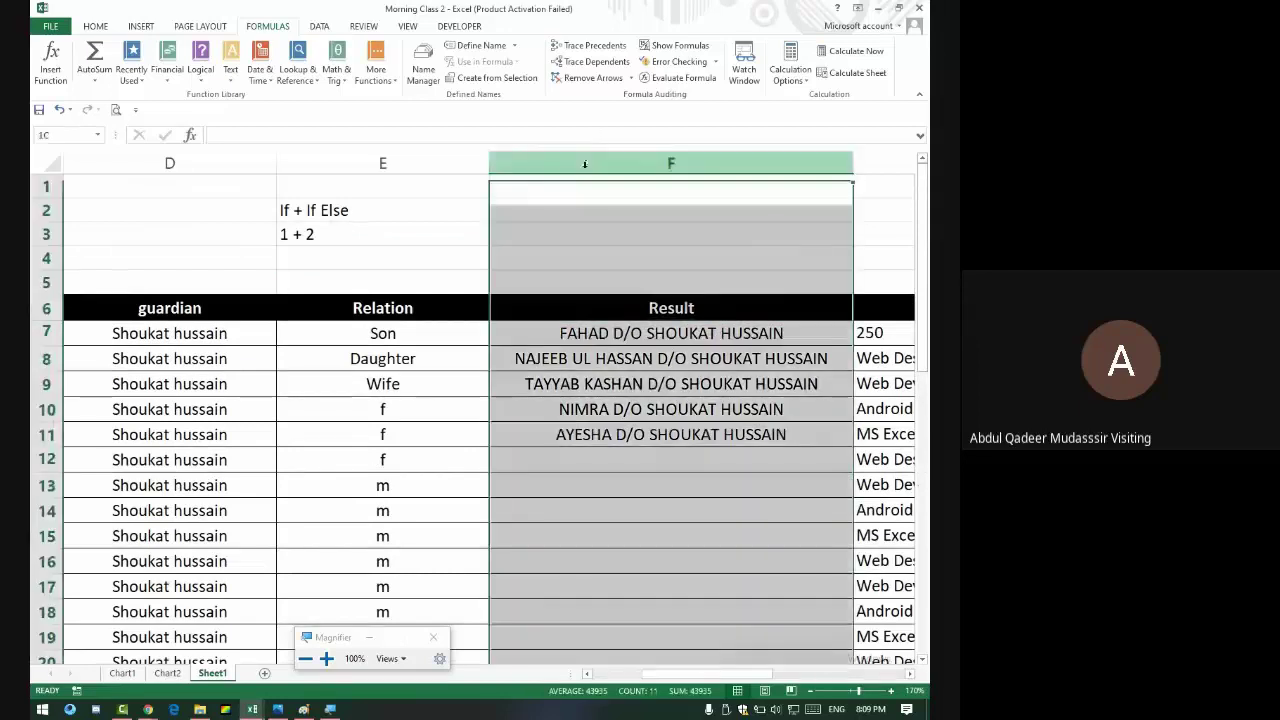
pyautogui.click(96, 26)
pyautogui.click(246, 72)
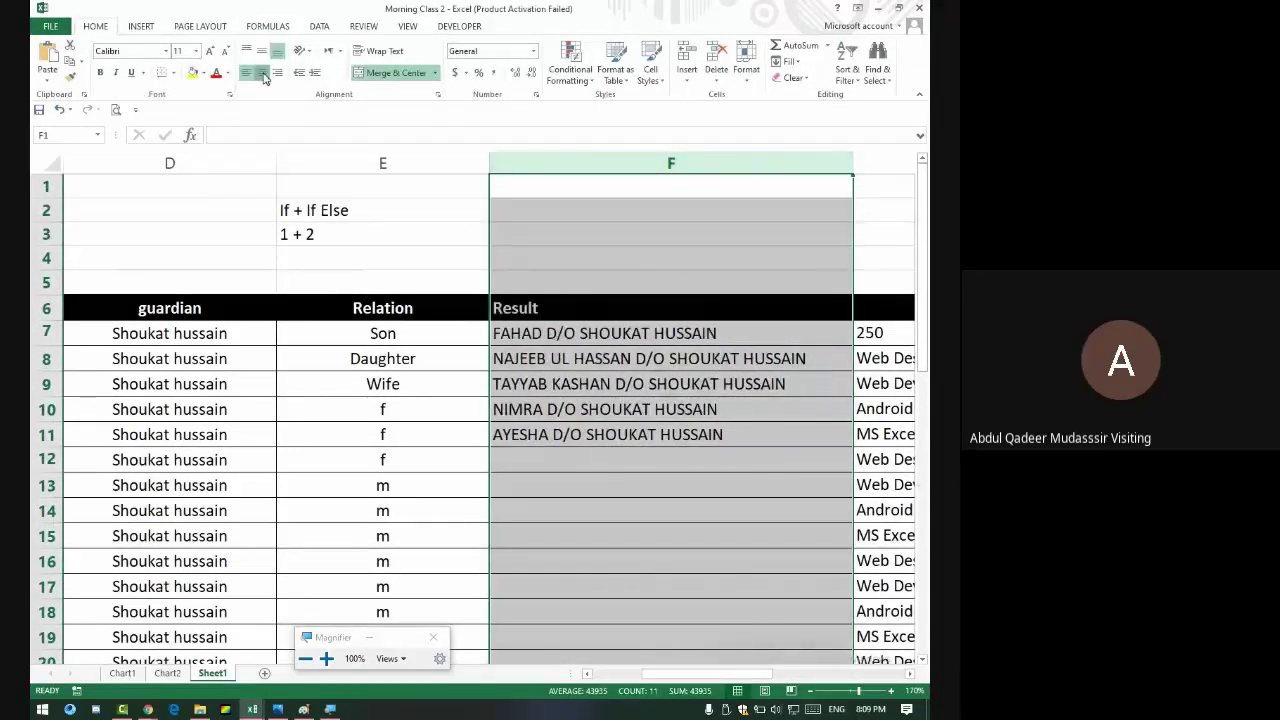
pyautogui.click(261, 72)
# - Scroll right to the Shop column and select its values I7:I21
pyautogui.scroll(-1, 664, 376)
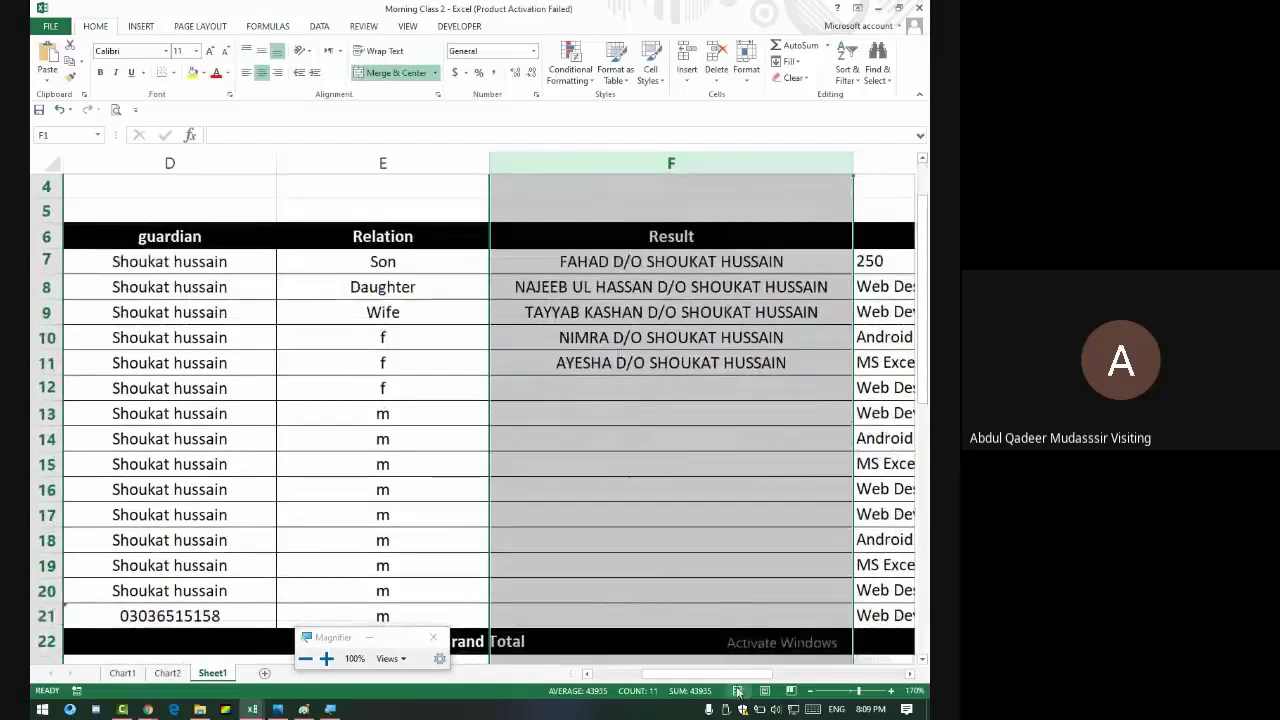
pyautogui.moveTo(737, 676); pyautogui.dragTo(790, 677)
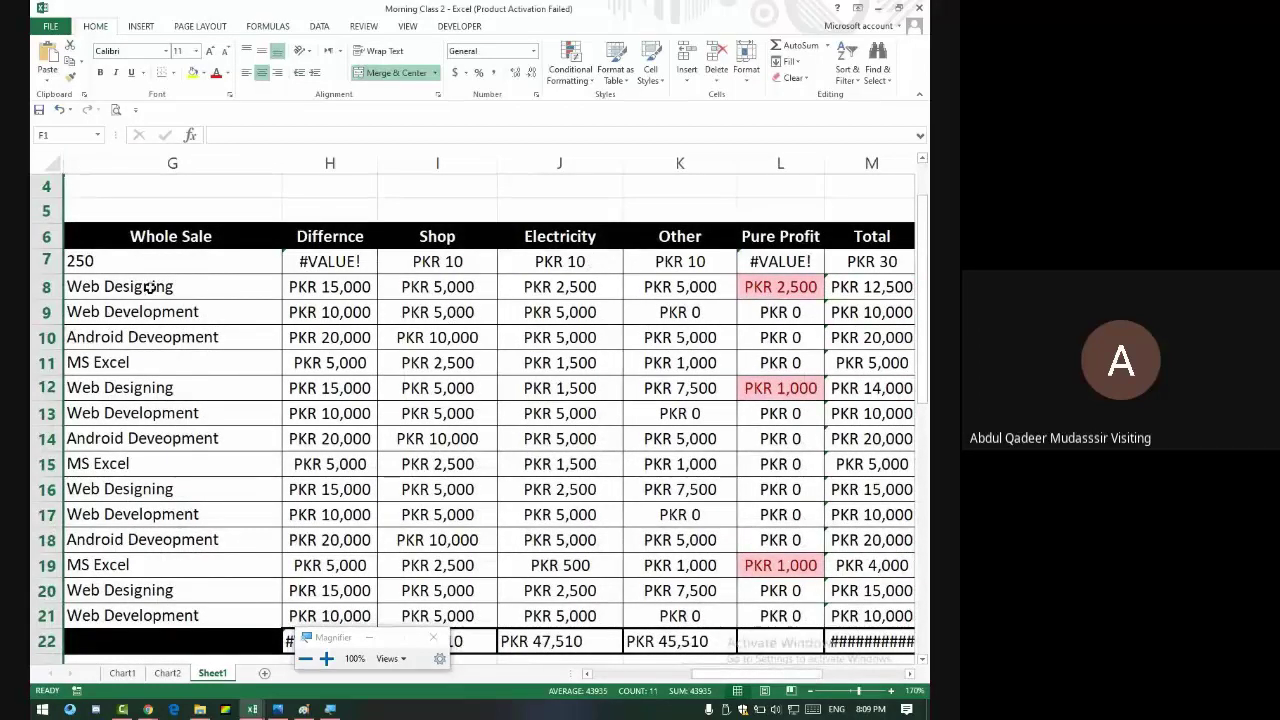
pyautogui.moveTo(446, 265); pyautogui.dragTo(430, 620)
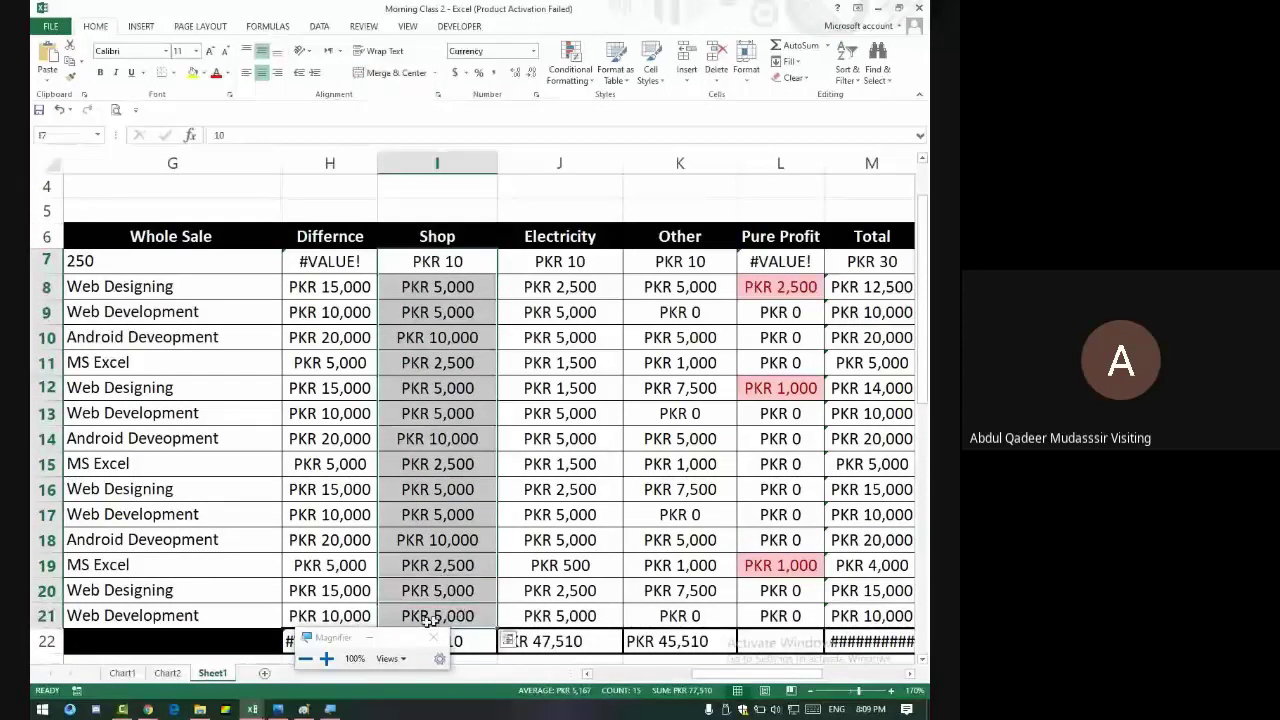
# - Highlight Shop values greater than 5000 with green fill and dark green text
pyautogui.click(565, 70)
pyautogui.moveTo(618, 106)
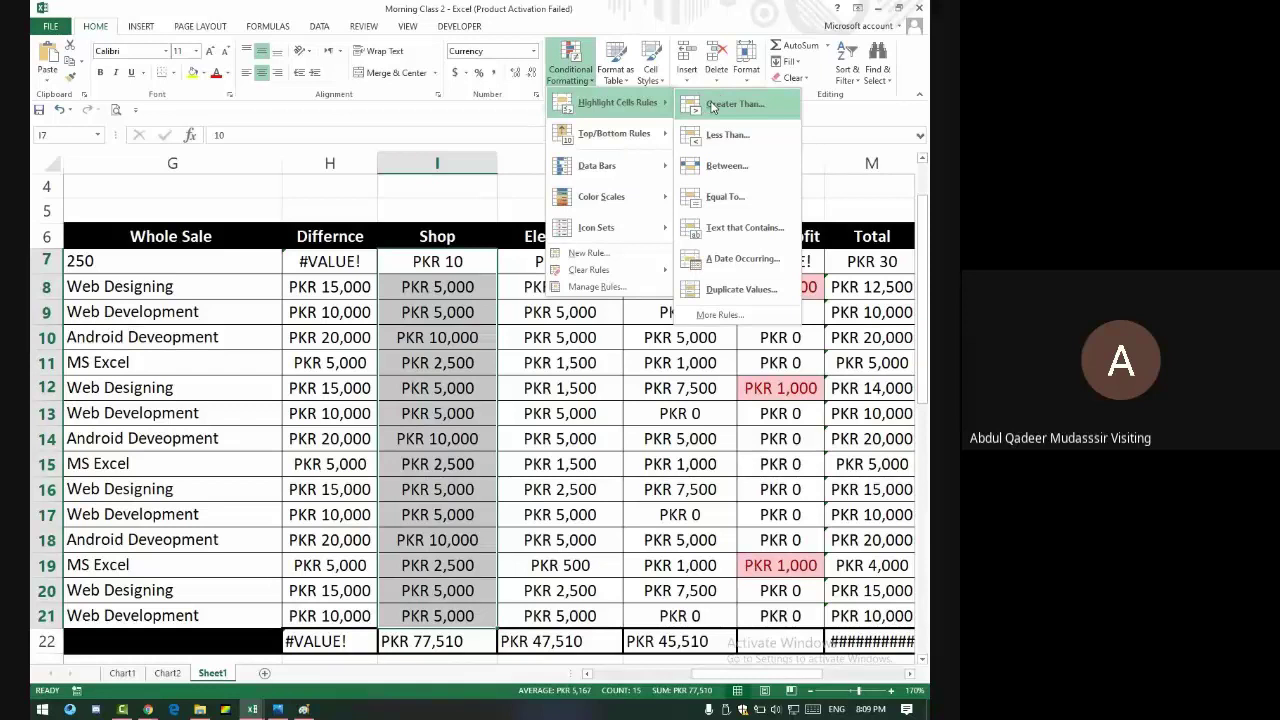
pyautogui.click(712, 104)
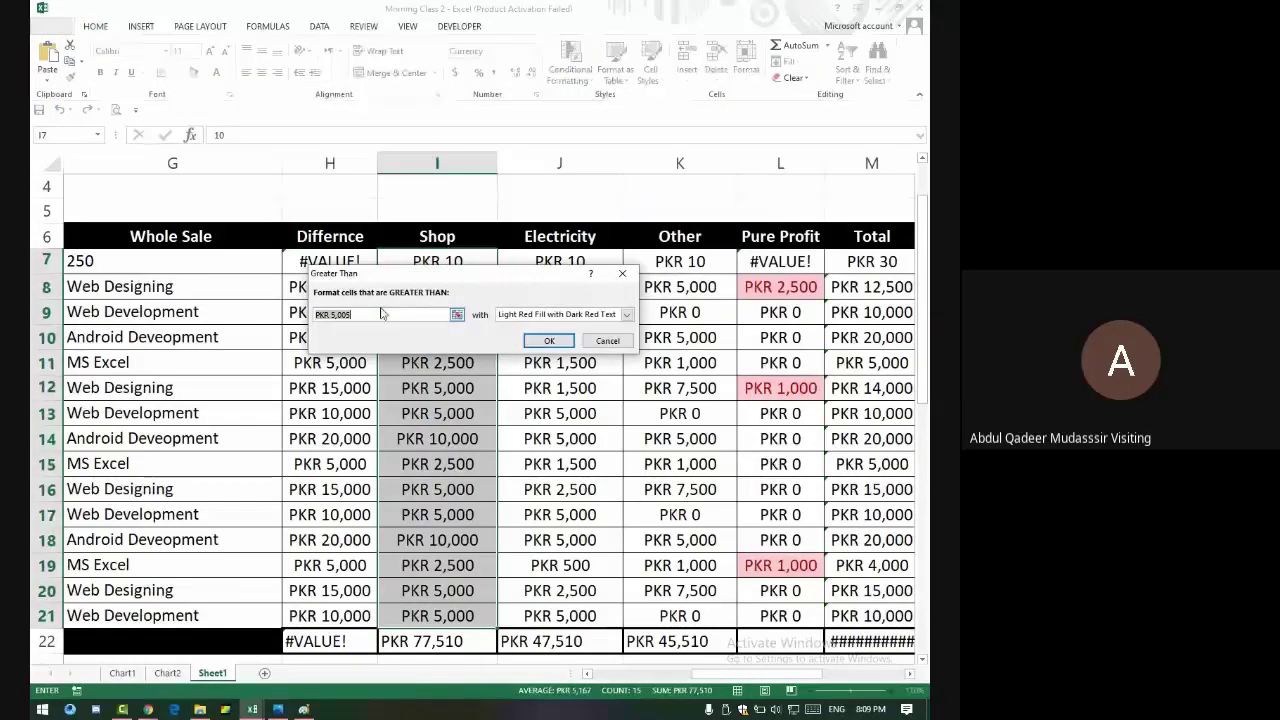
pyautogui.moveTo(390, 279); pyautogui.dragTo(631, 184)
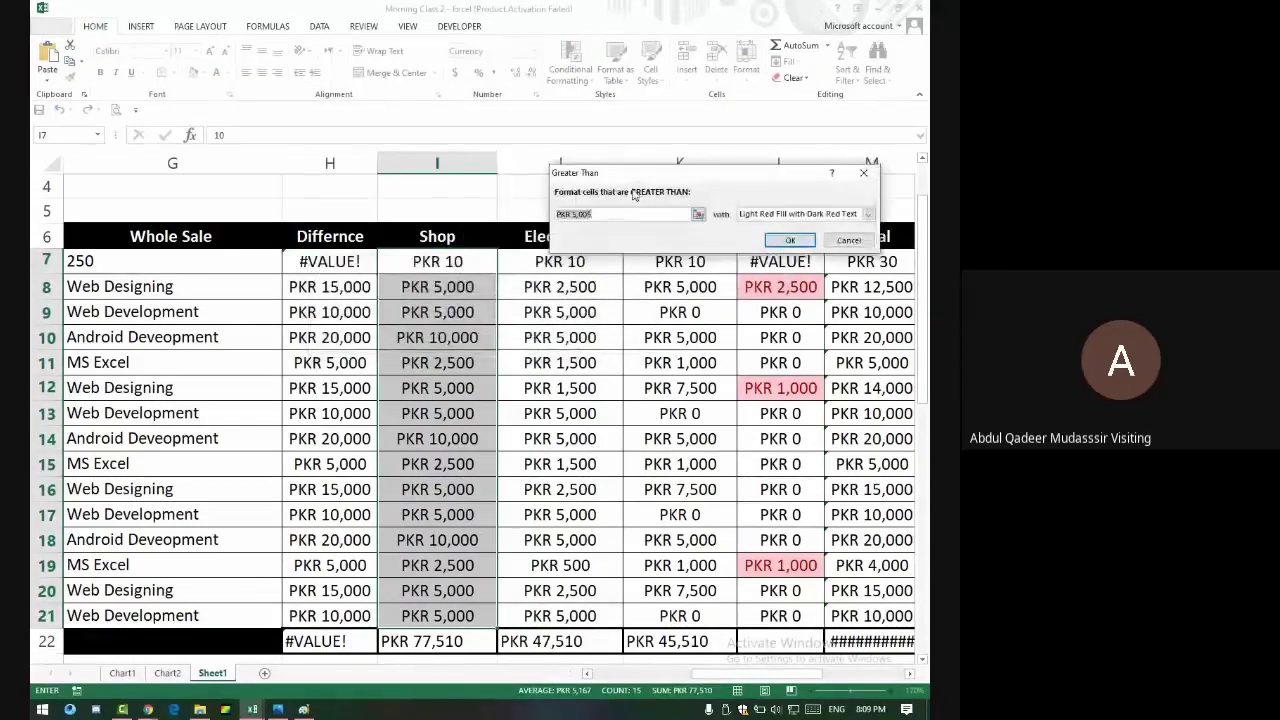
pyautogui.write('2500')
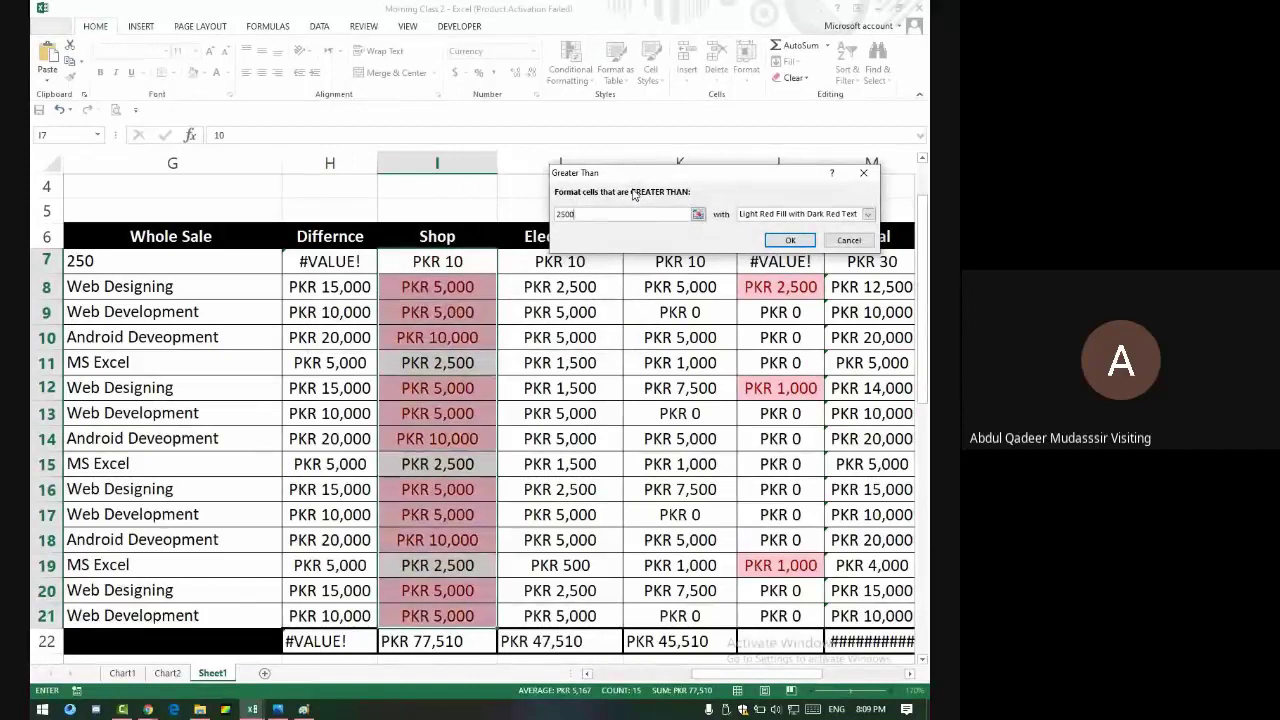
pyautogui.press('BackSpace')
pyautogui.press('BackSpace')
pyautogui.press('BackSpace')
pyautogui.press('BackSpace')
pyautogui.write('5000')
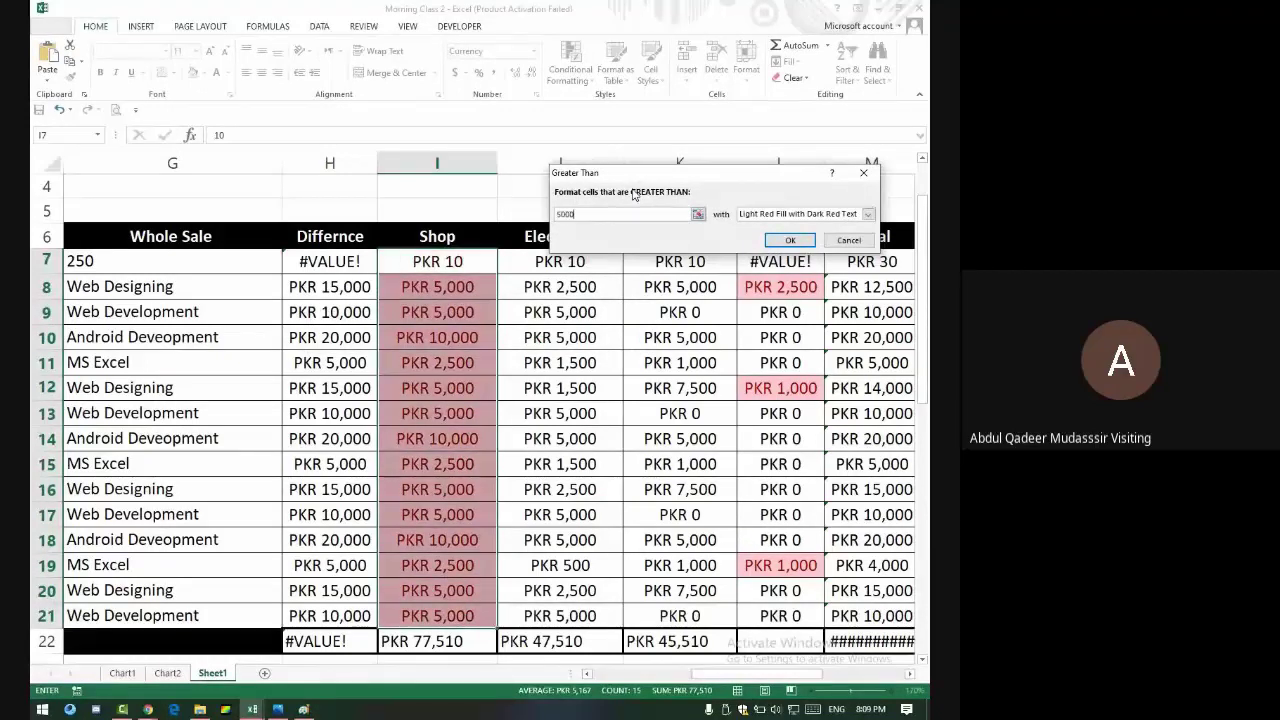
pyautogui.click(745, 214)
pyautogui.click(767, 246)
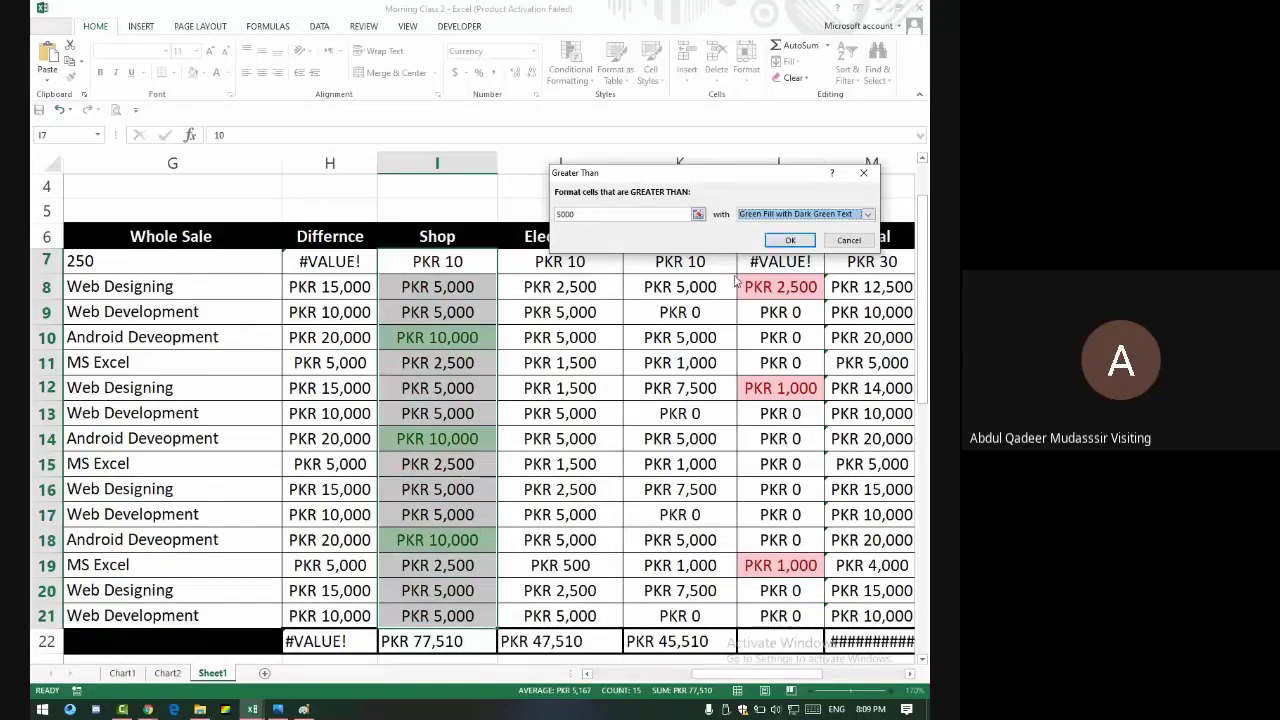
pyautogui.click(790, 240)
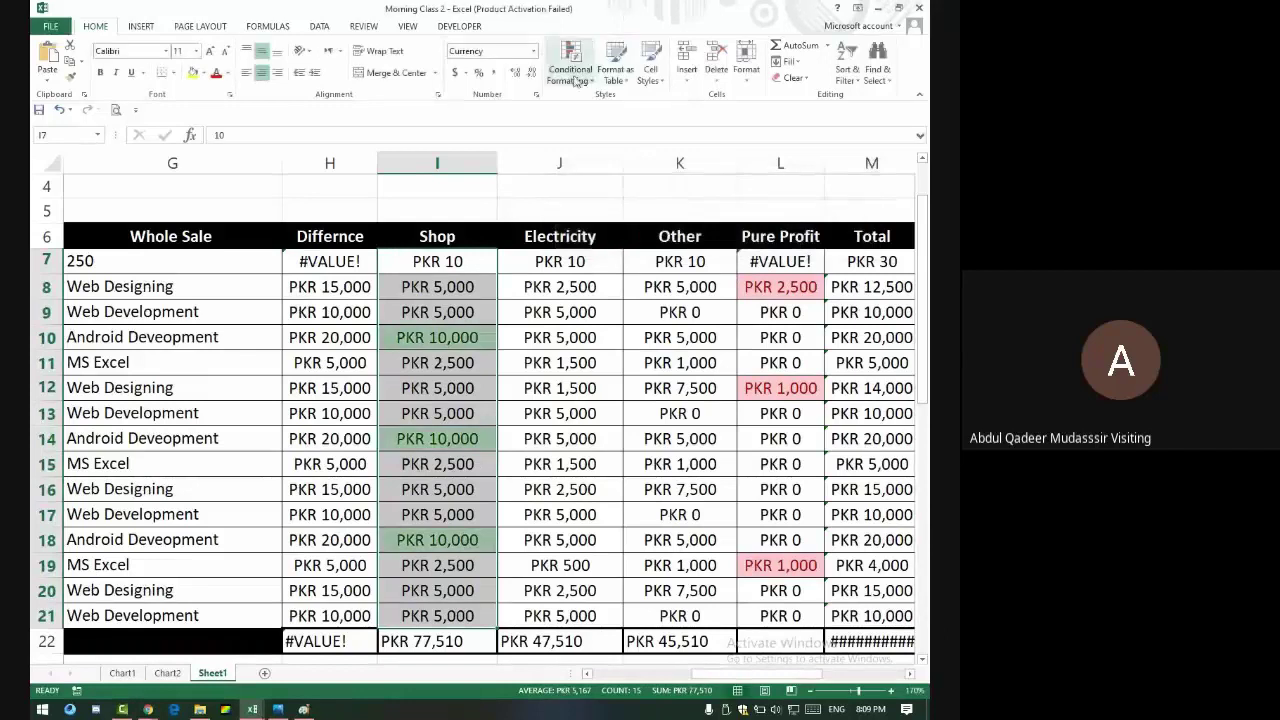
# - Add a Less Than 2500 rule with light red fill
pyautogui.click(570, 62)
pyautogui.moveTo(622, 104)
pyautogui.click(732, 134)
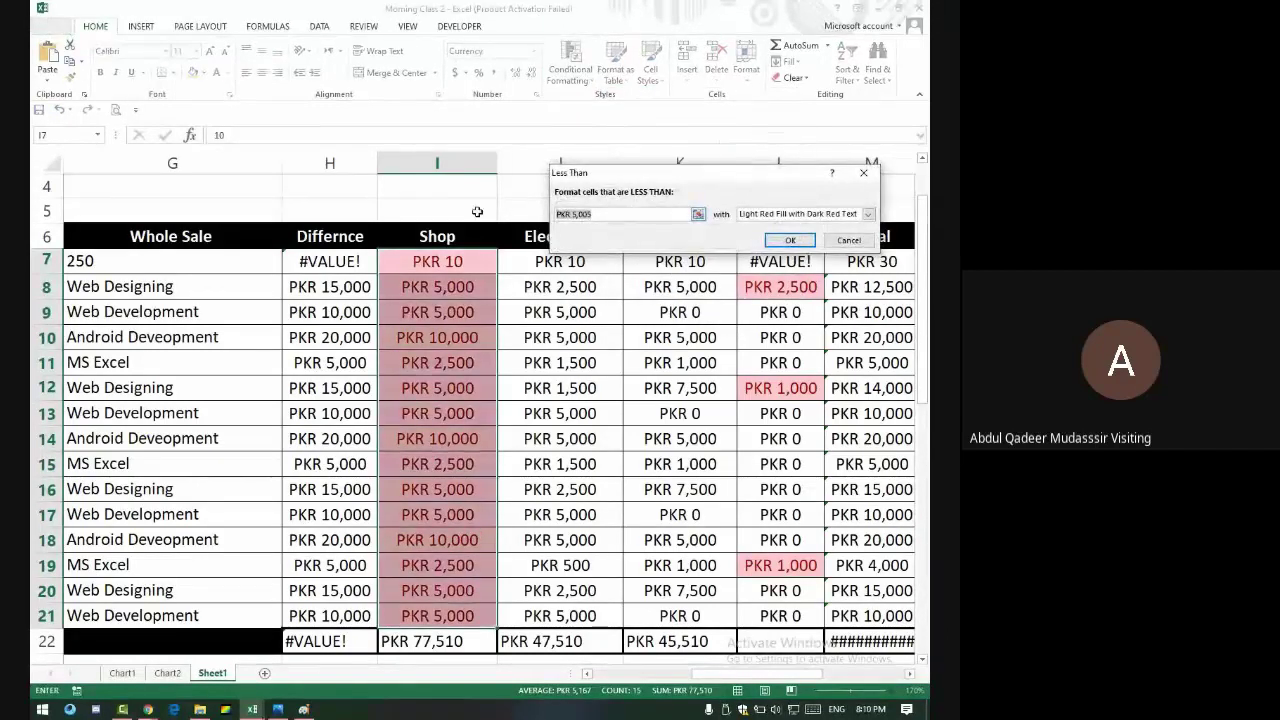
pyautogui.write('2500')
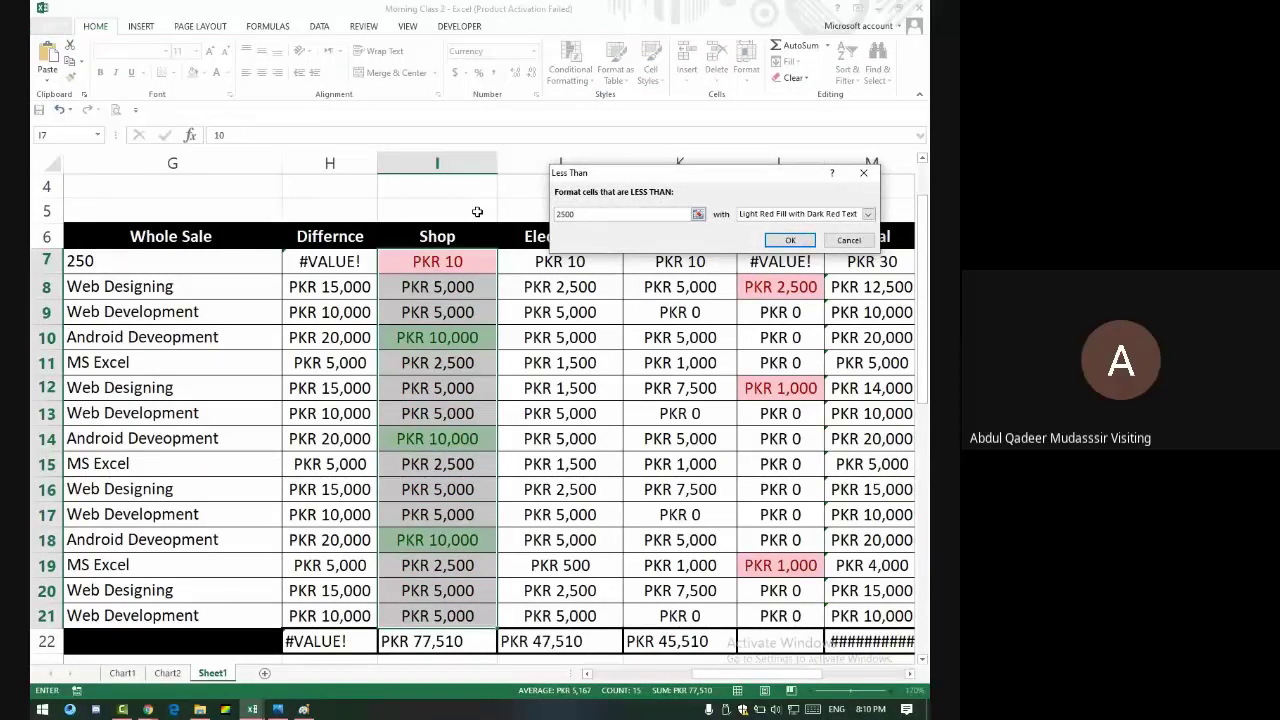
pyautogui.click(790, 240)
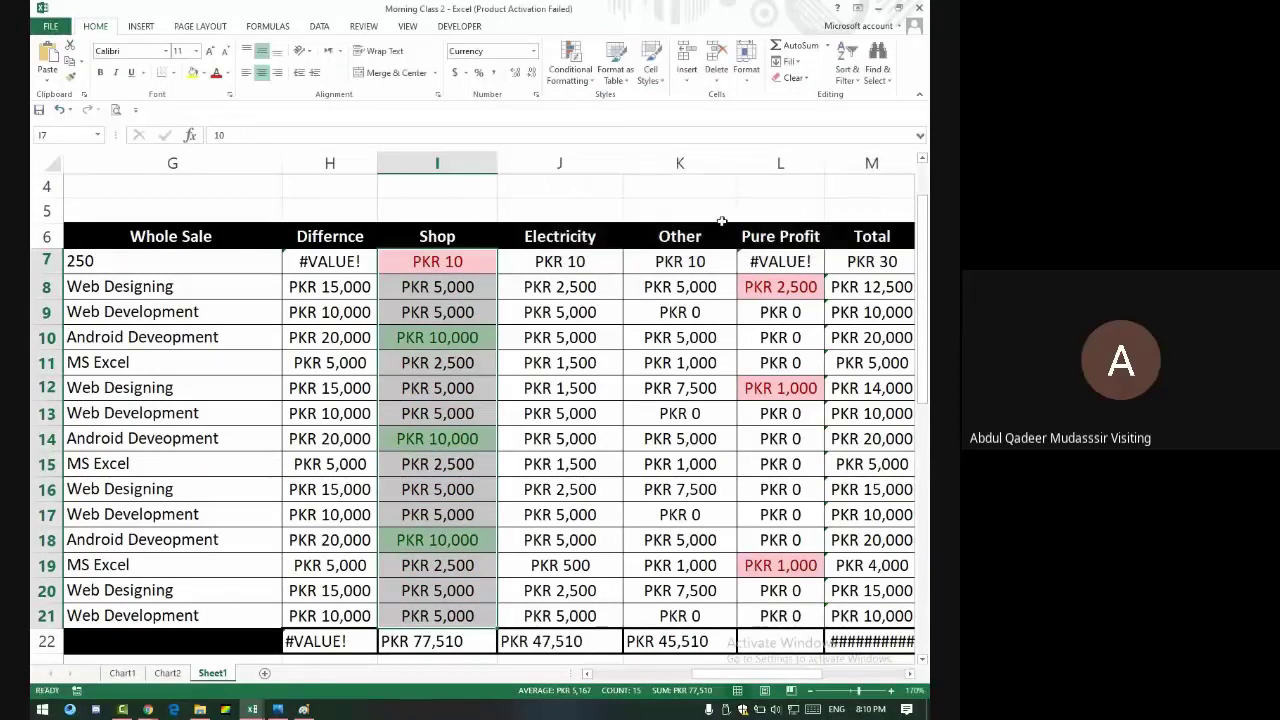
# - Add a Between 2500 and 5000 rule with yellow fill and dark yellow text
pyautogui.click(573, 55)
pyautogui.moveTo(610, 104)
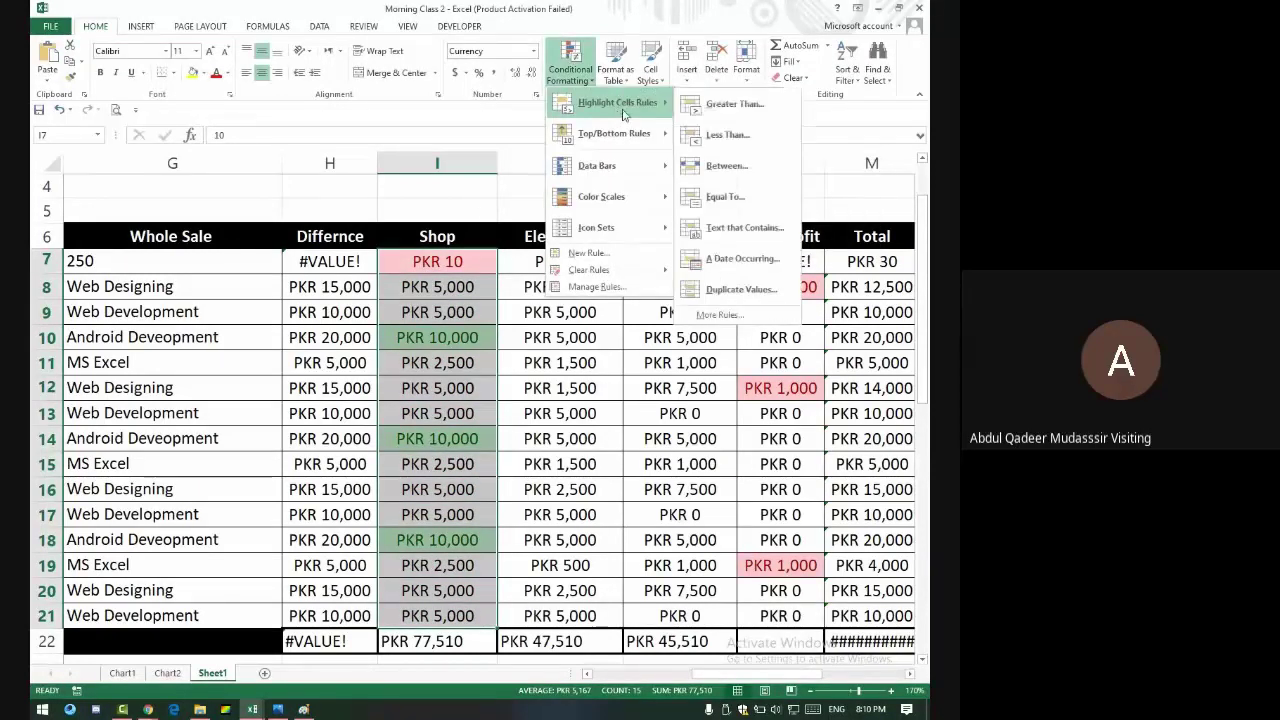
pyautogui.click(755, 168)
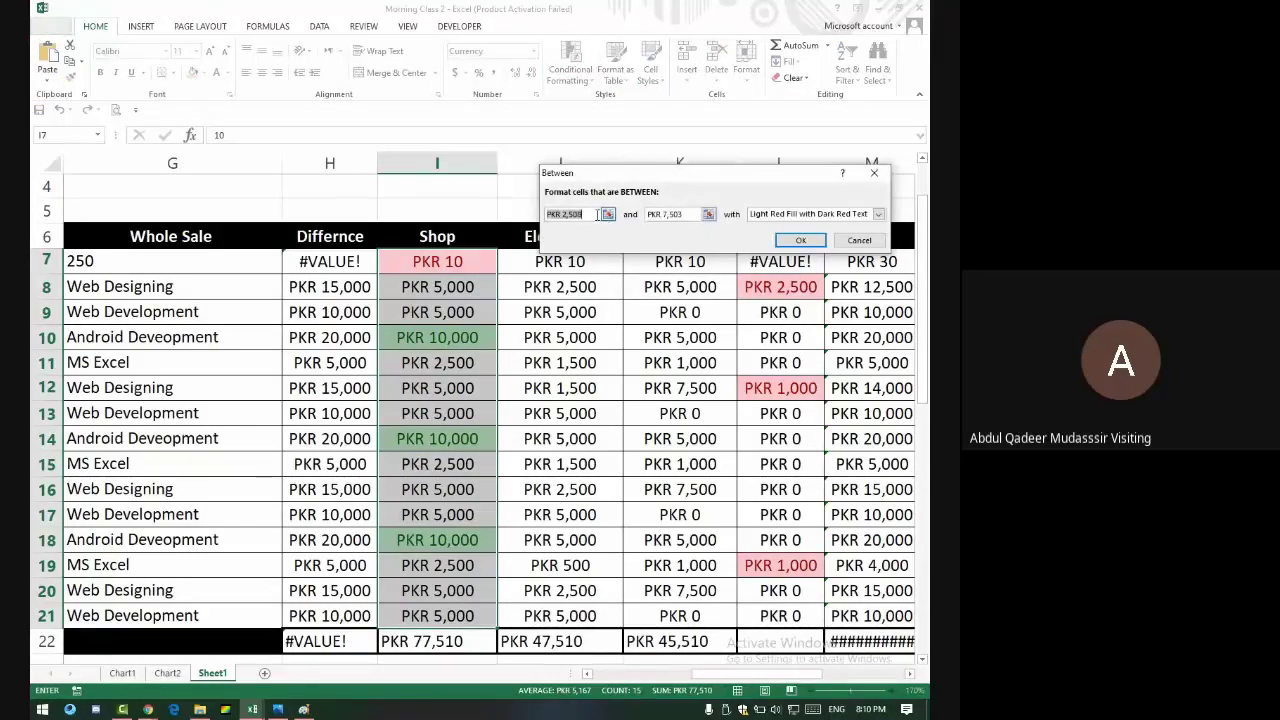
pyautogui.write('2500')
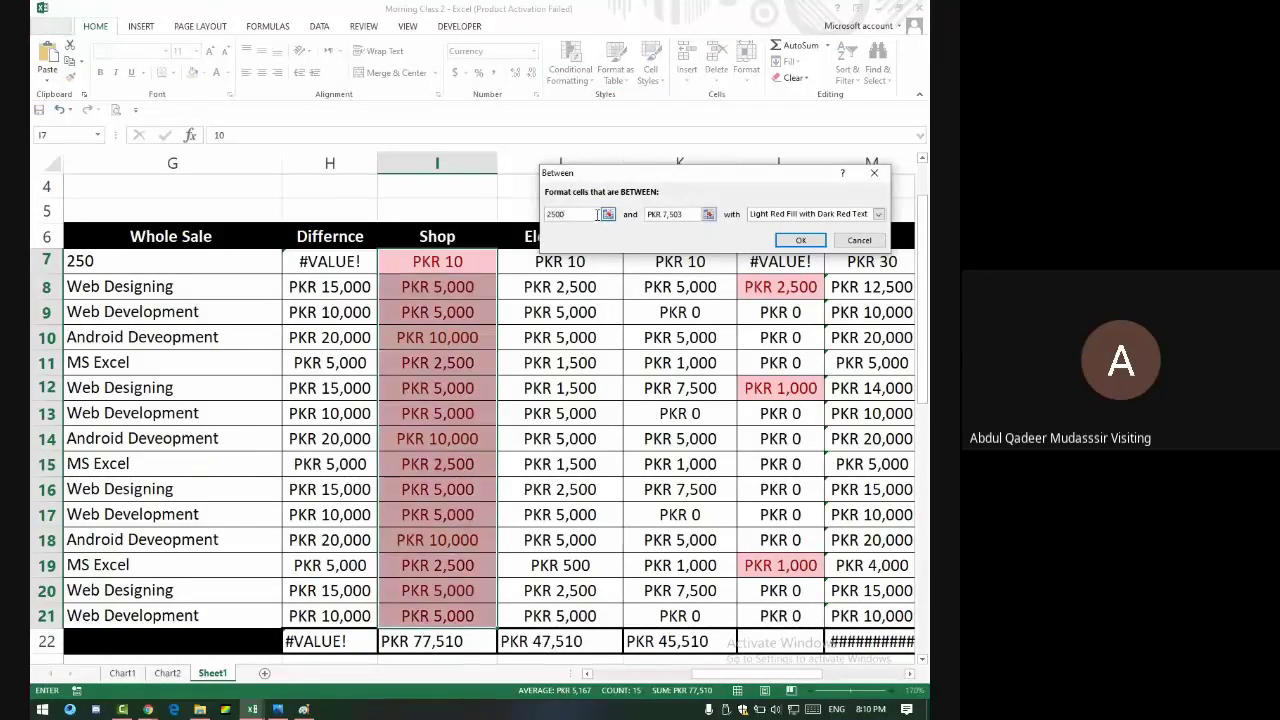
pyautogui.press('Tab')
pyautogui.write('5')
pyautogui.click(791, 214)
pyautogui.click(790, 232)
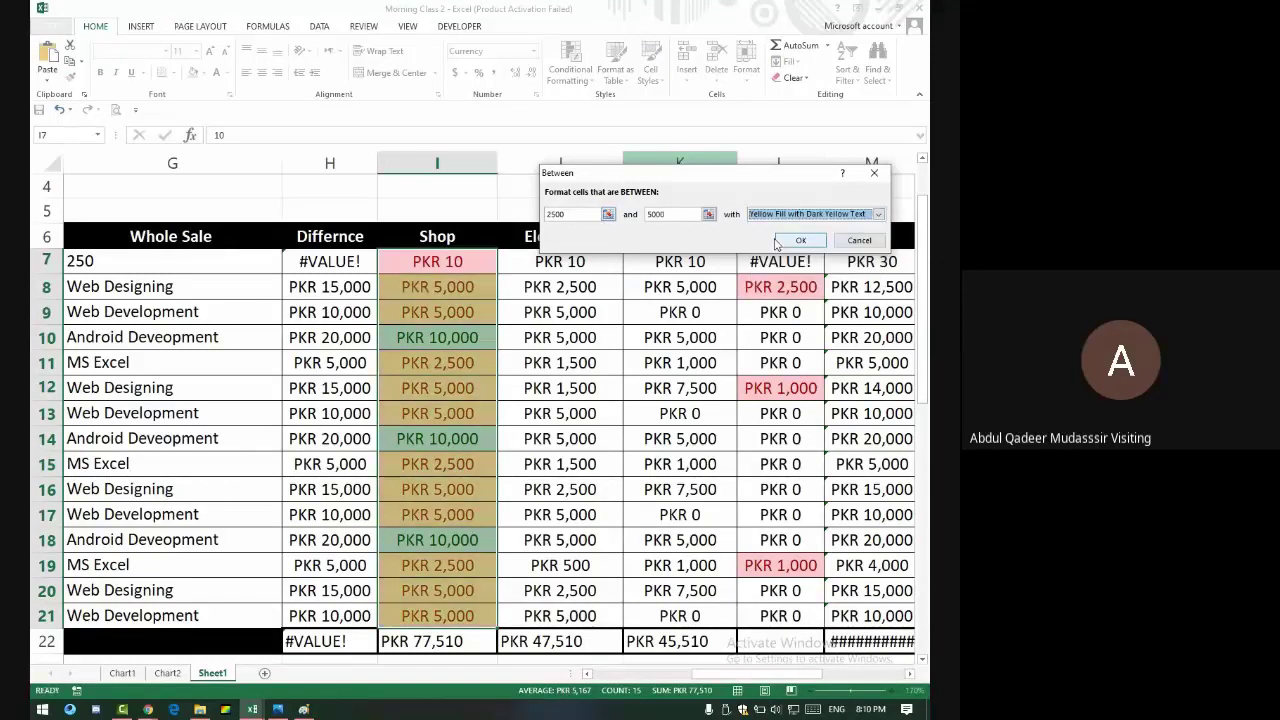
pyautogui.click(789, 243)
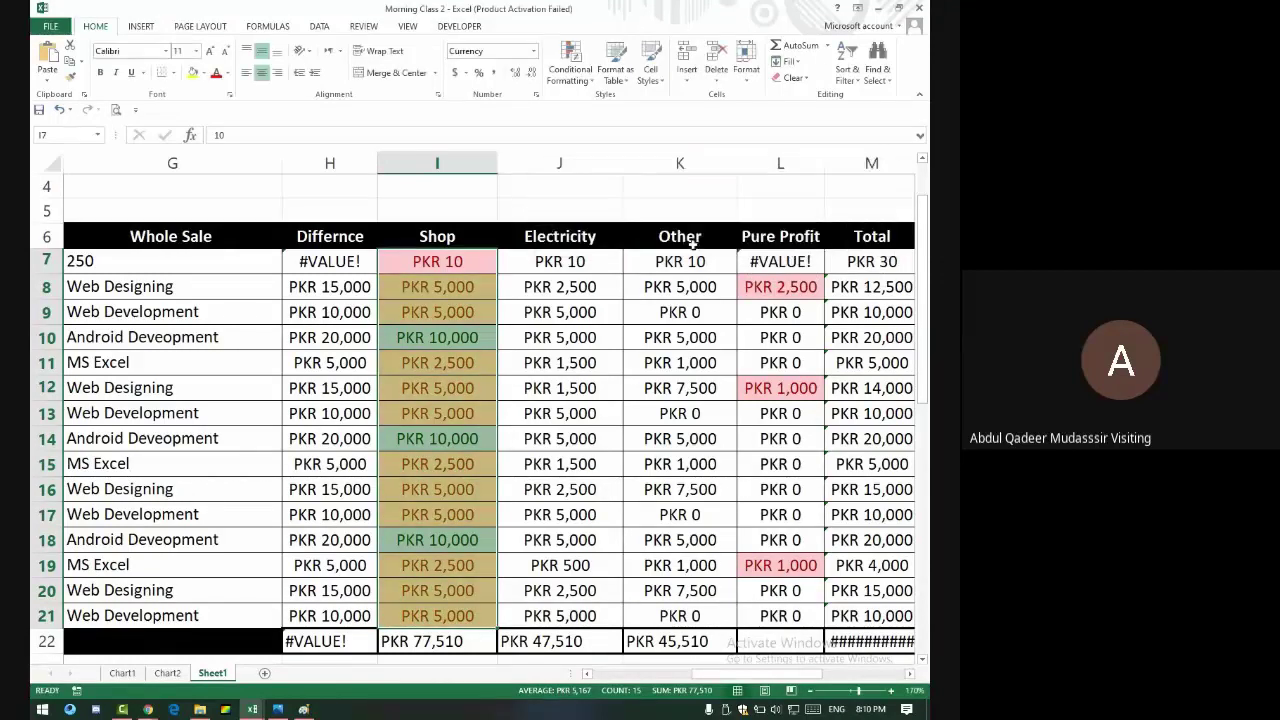
# - Test the Shop colouring by entering 2501, then 2499, in I11
pyautogui.click(418, 360)
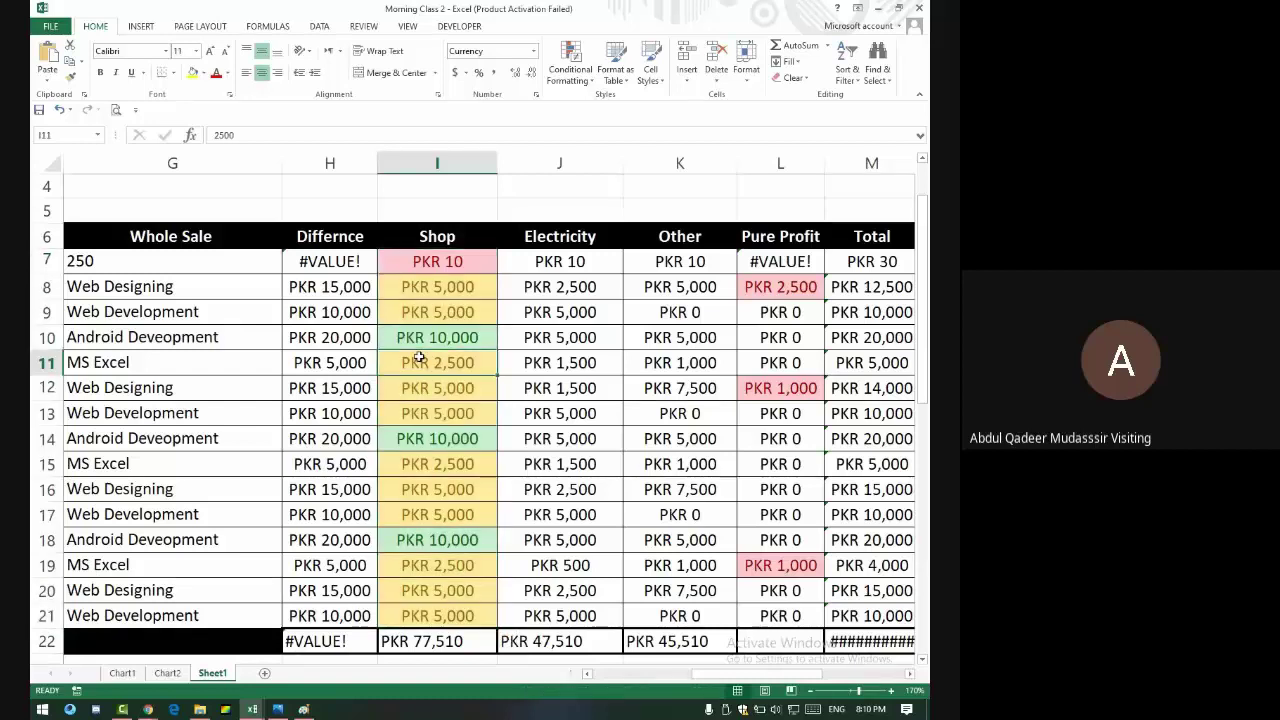
pyautogui.write('2501')
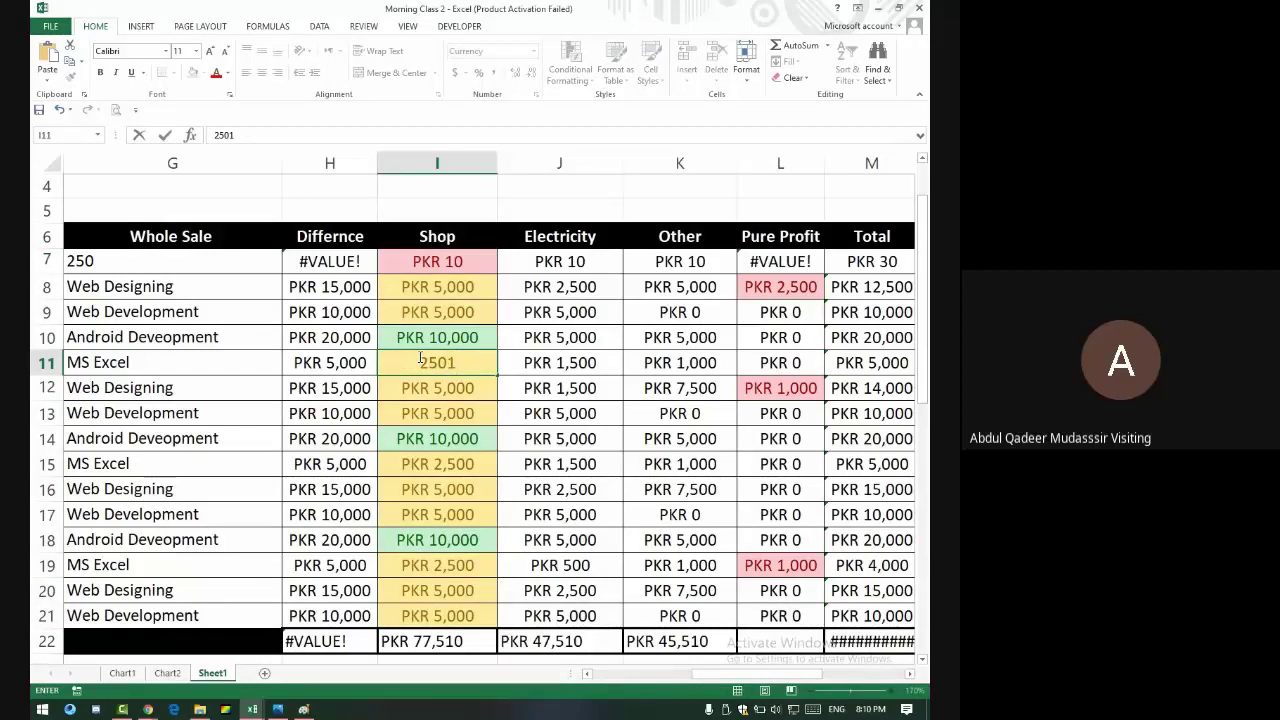
pyautogui.press('Return')
pyautogui.click(419, 357)
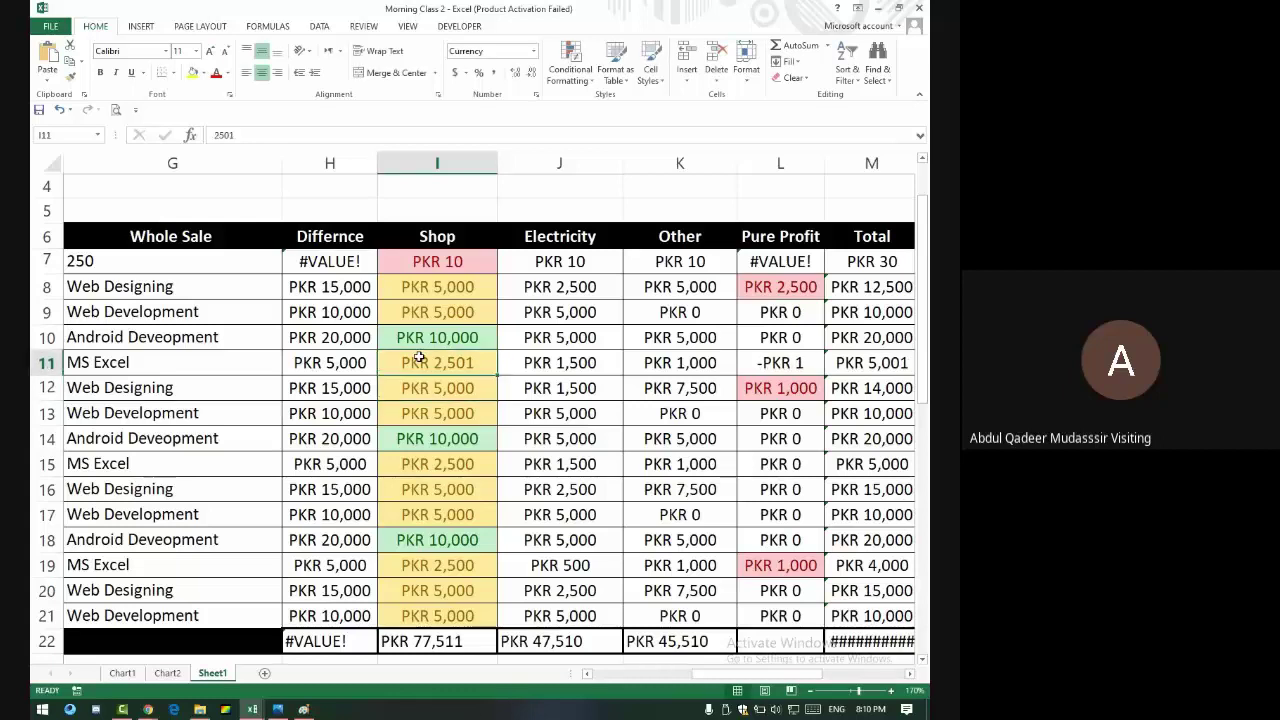
pyautogui.write('2499')
pyautogui.press('Return')
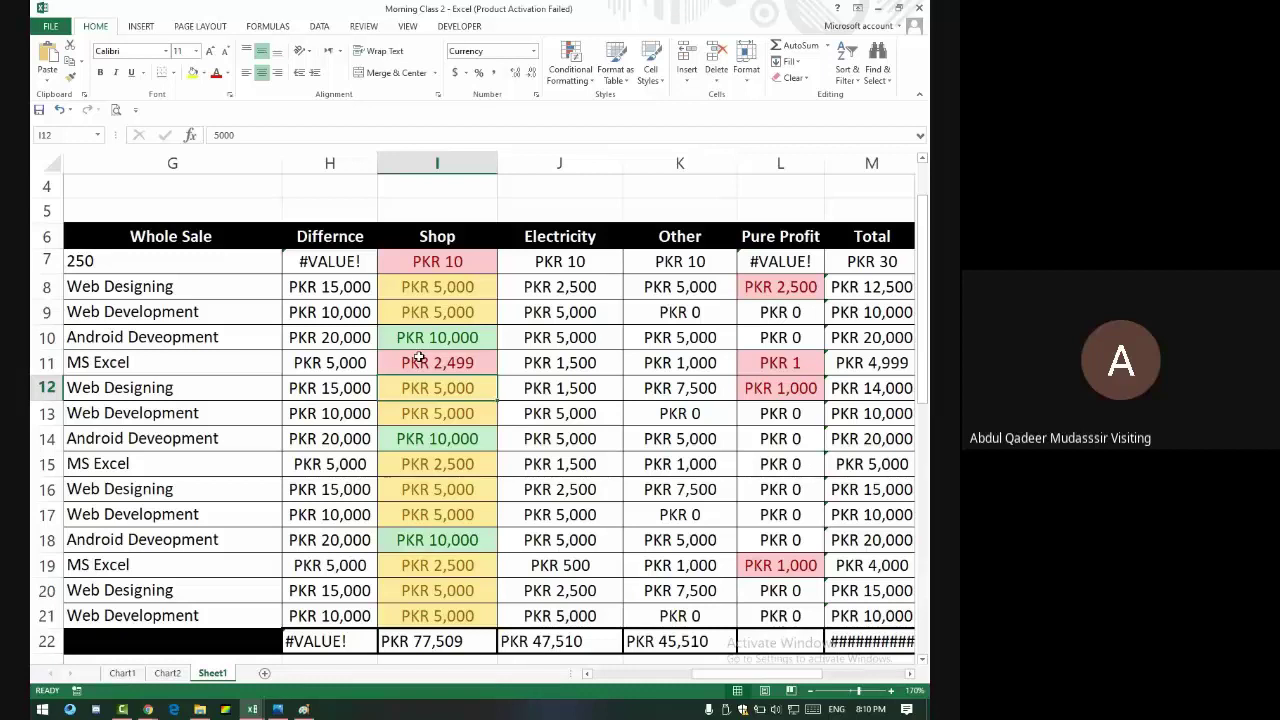
# - Change I11 to 5001 so it turns green, and glance at the Conditional Formatting menu
pyautogui.click(419, 357)
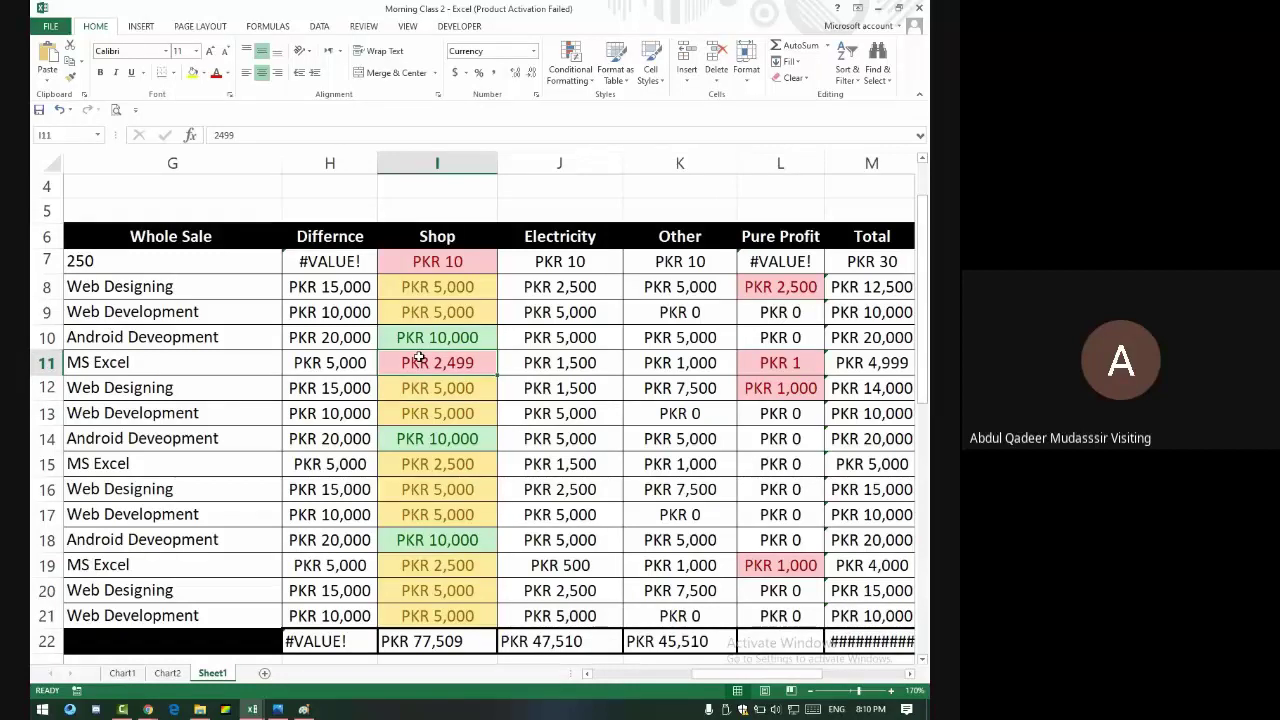
pyautogui.write('5001')
pyautogui.press('Return')
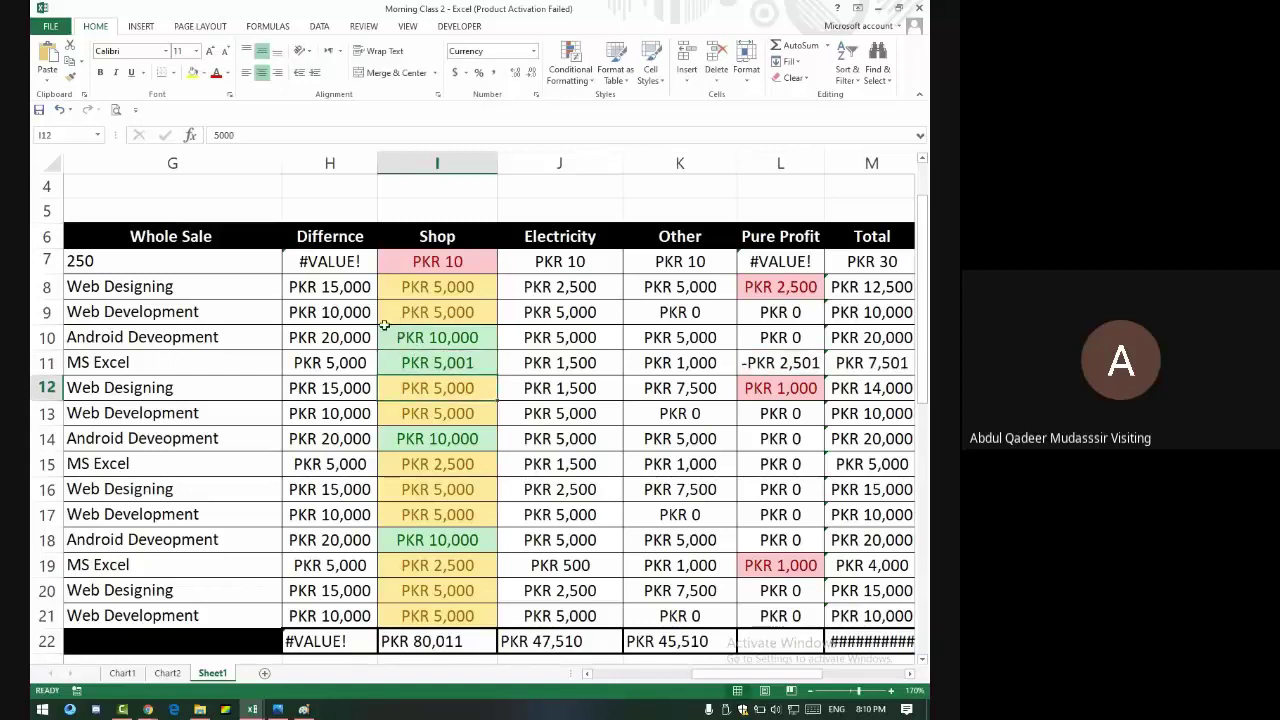
pyautogui.scroll(-1, 380, 408)
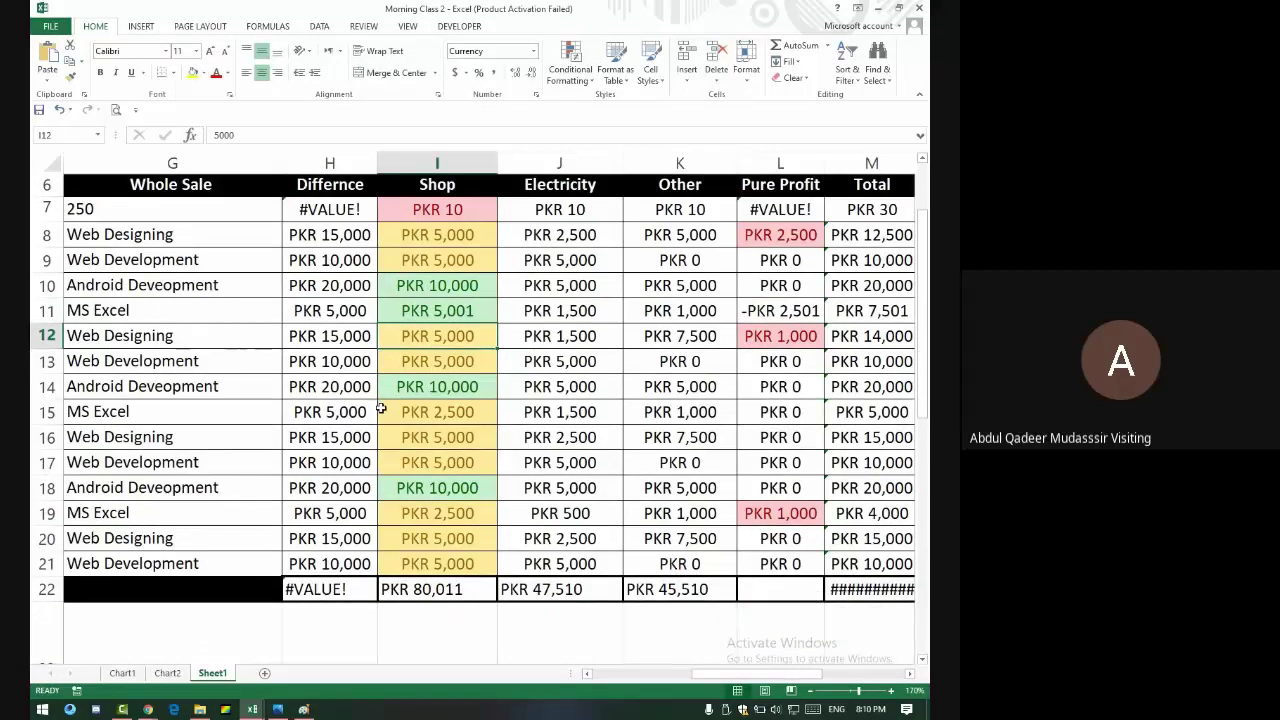
pyautogui.scroll(2, 414, 379)
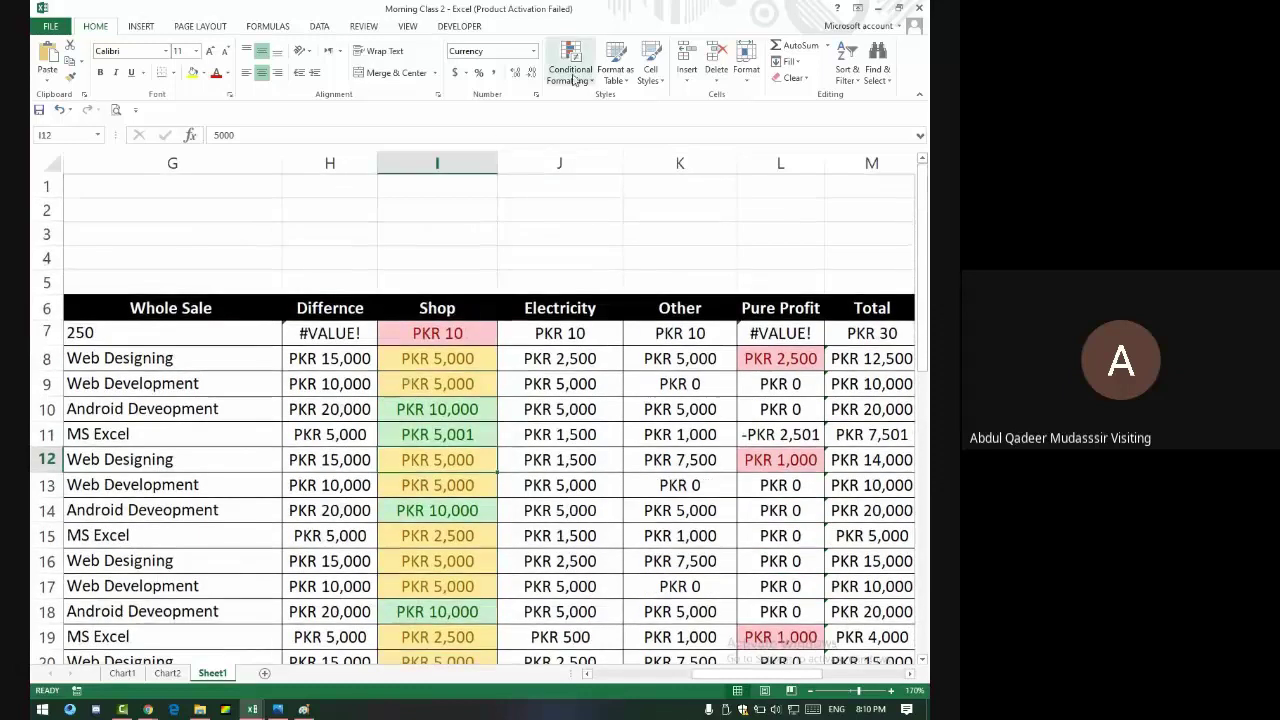
pyautogui.click(571, 62)
pyautogui.click(543, 328)
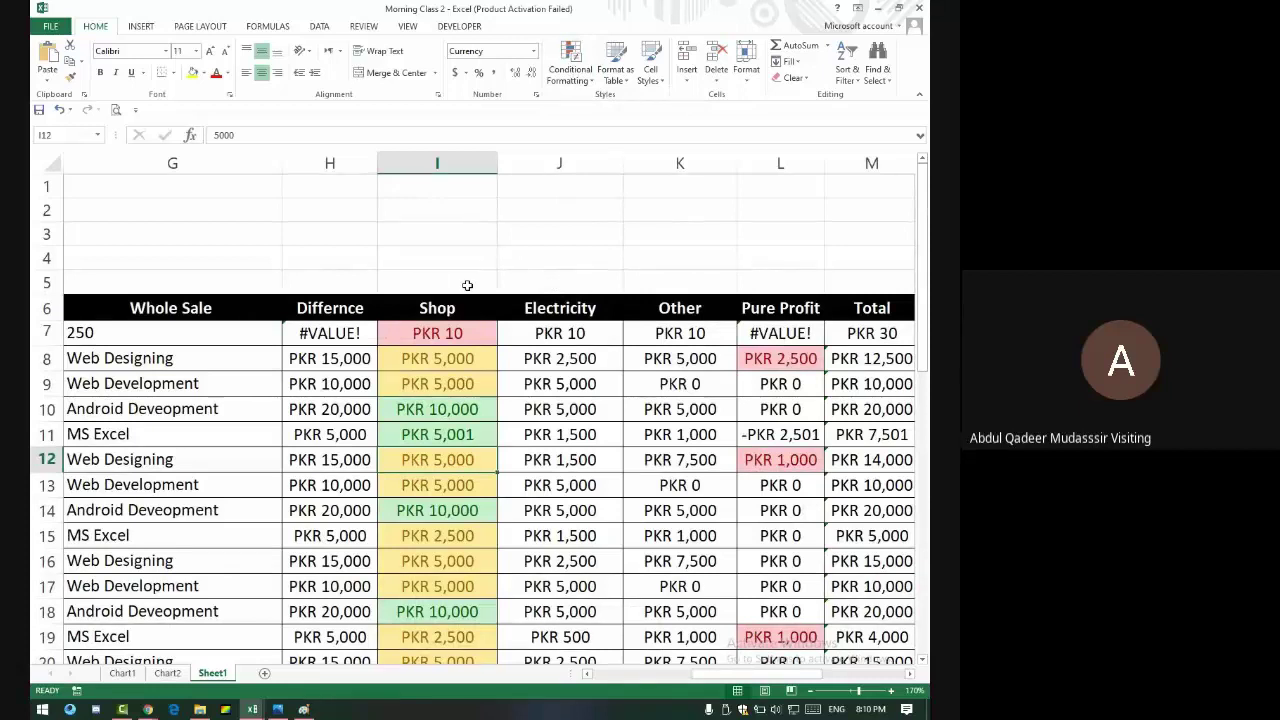
# - Enter P in I2 and A in J2 above the table
pyautogui.press('Up')
pyautogui.press('Up')
pyautogui.press('Up')
pyautogui.press('Up')
pyautogui.press('Up')
pyautogui.press('Up')
pyautogui.press('Up')
pyautogui.press('Up')
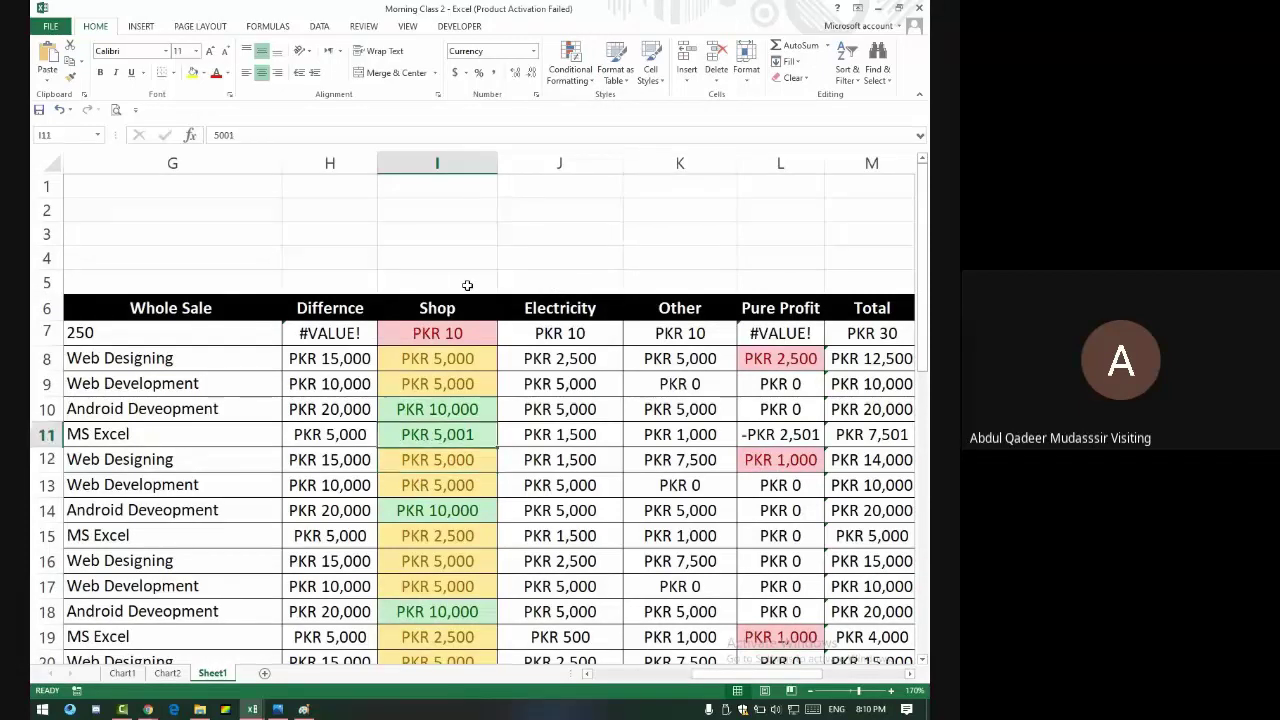
pyautogui.press('Up')
pyautogui.press('Up')
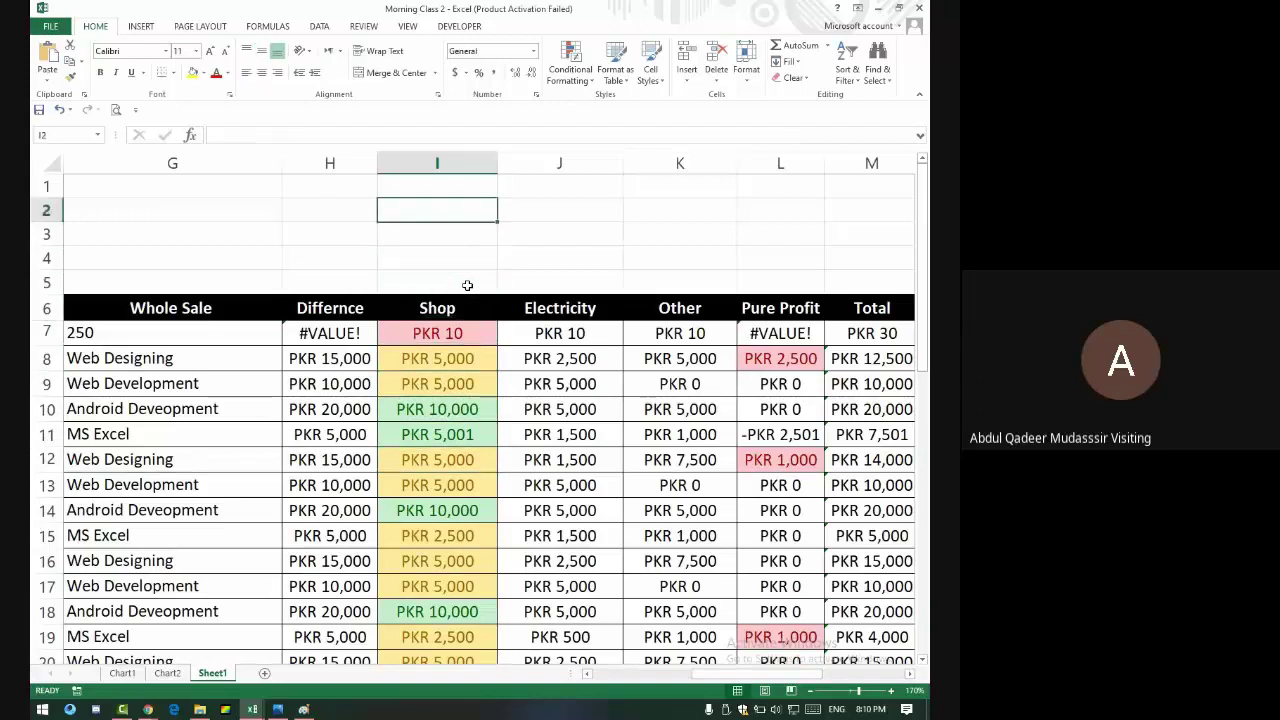
pyautogui.write('P')
pyautogui.press('Tab')
pyautogui.write('A')
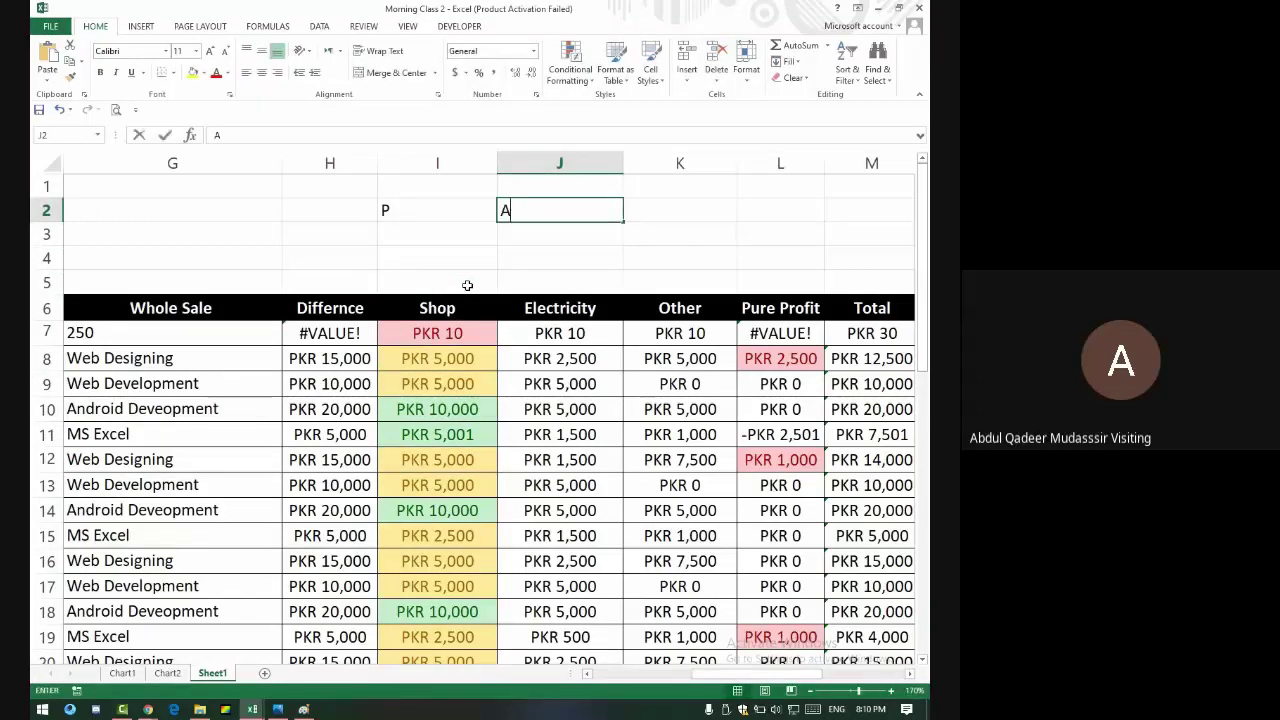
pyautogui.press('Tab')
# - Enter L in K2, then highlight cells in I2:K2 containing P with green fill and dark green text
pyautogui.write('L')
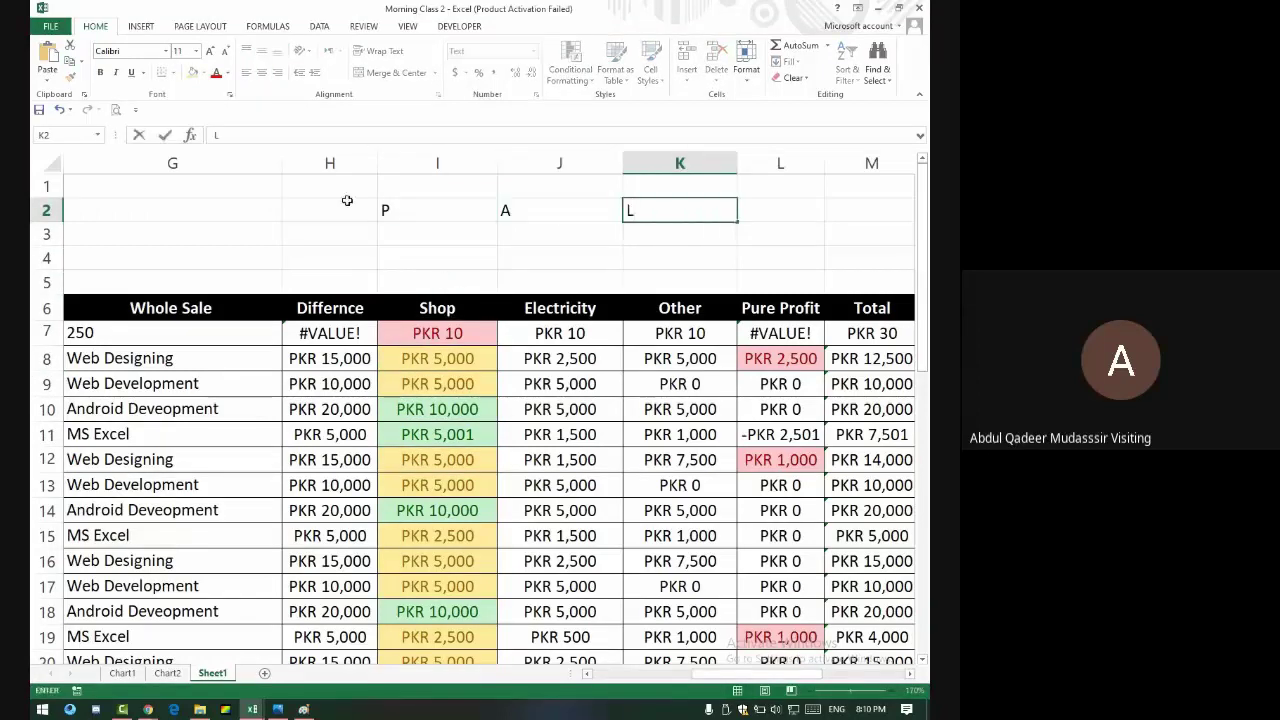
pyautogui.moveTo(395, 208); pyautogui.dragTo(654, 208)
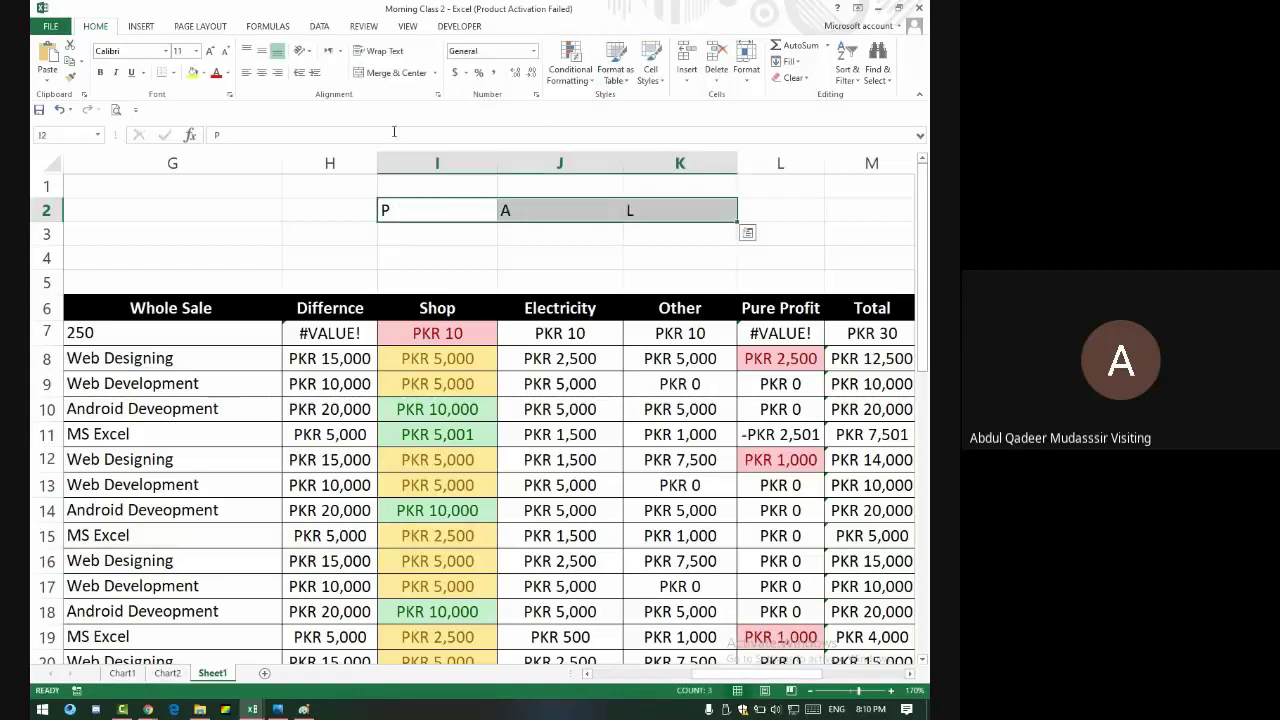
pyautogui.click(570, 65)
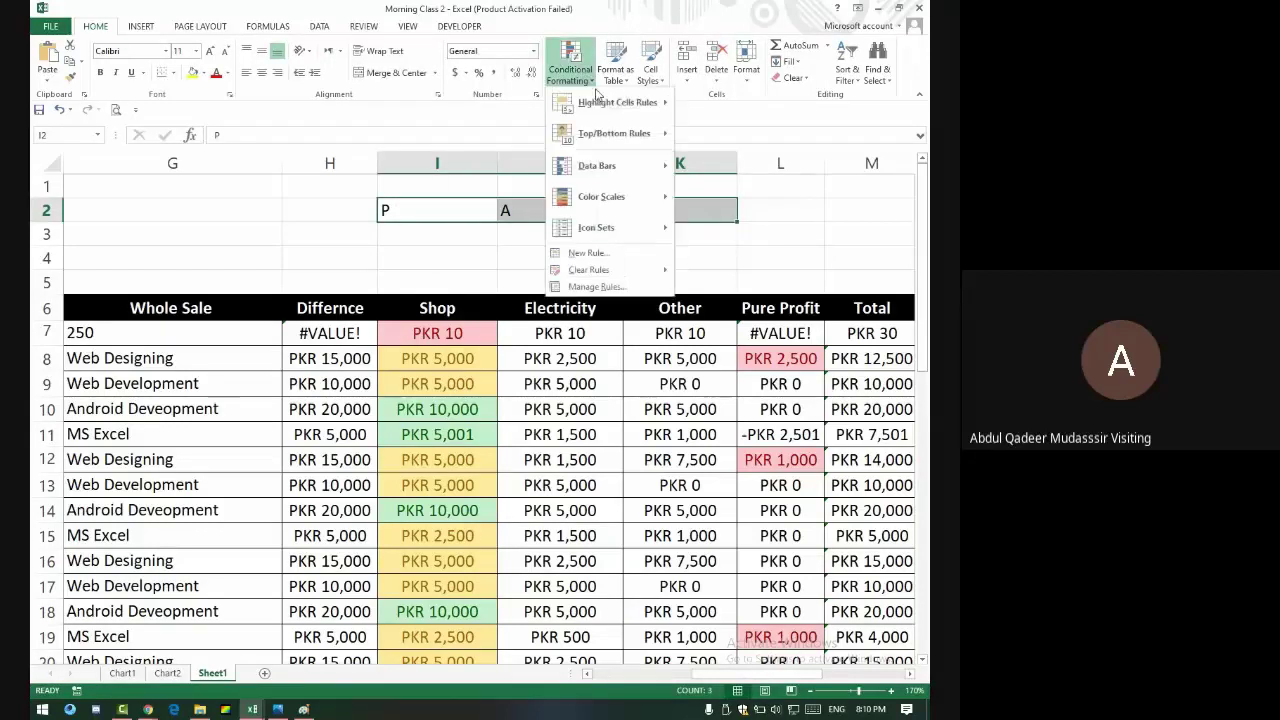
pyautogui.moveTo(650, 116)
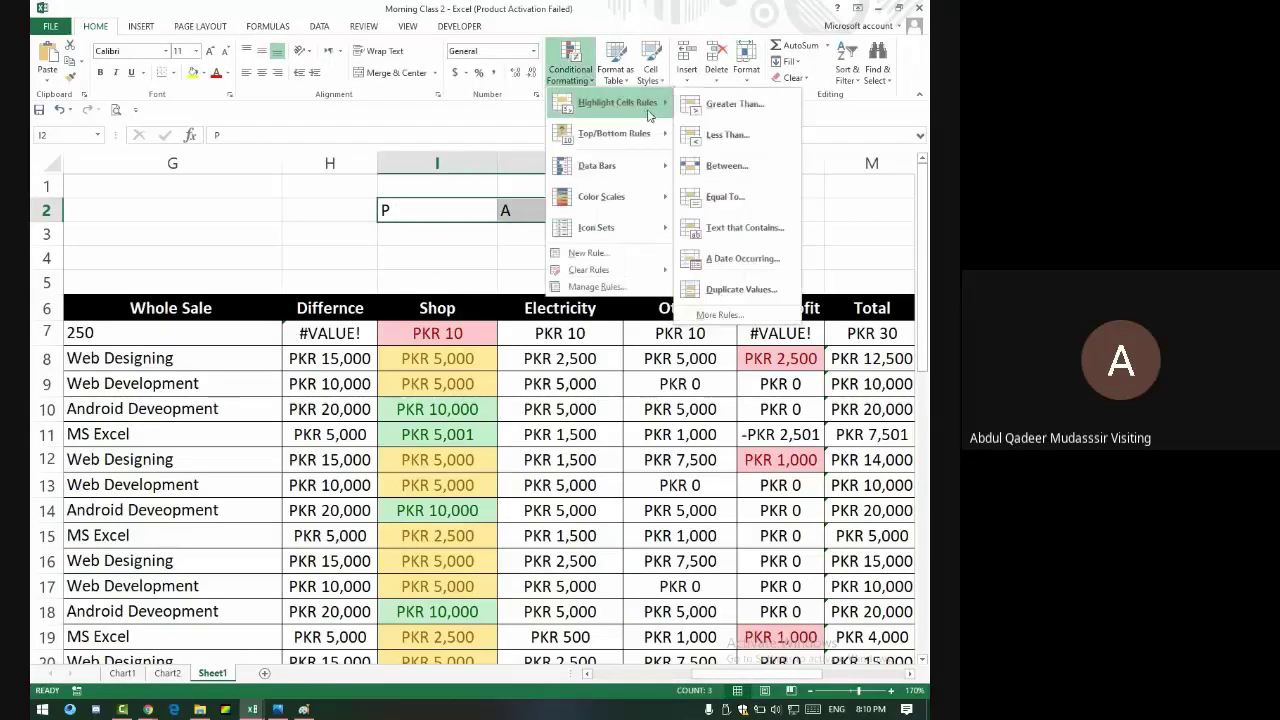
pyautogui.click(744, 228)
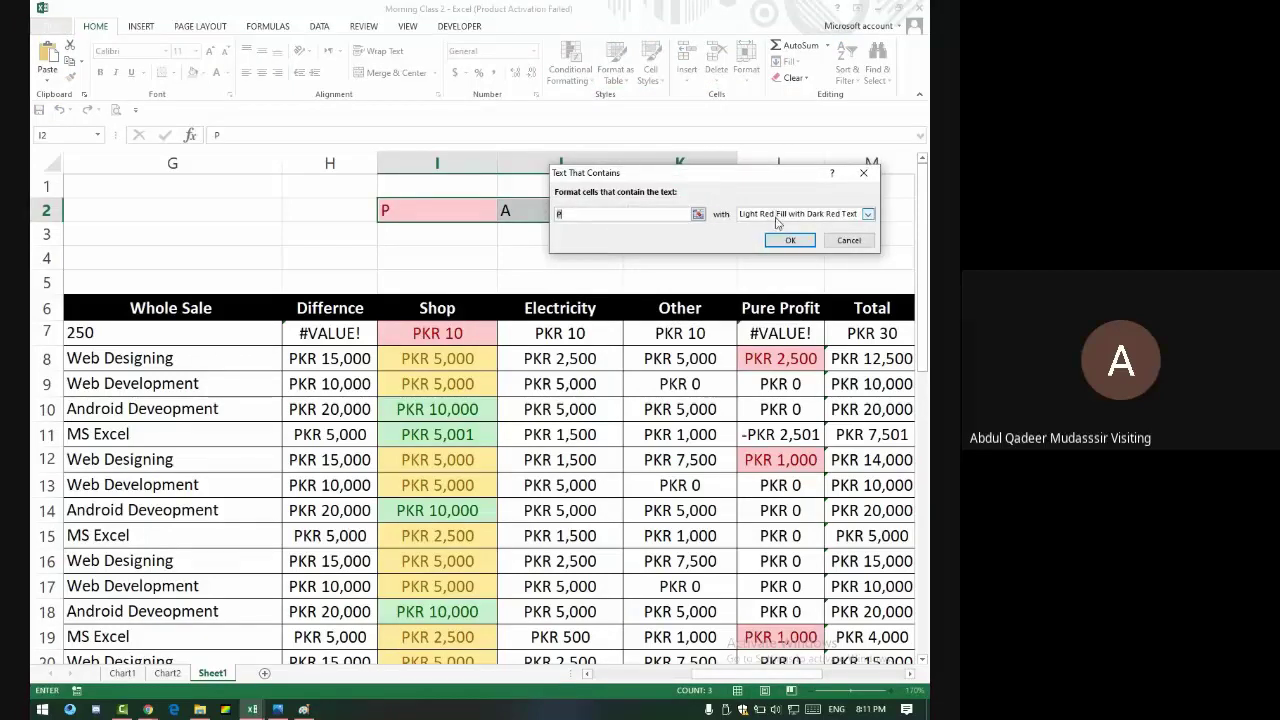
pyautogui.click(776, 222)
pyautogui.click(772, 240)
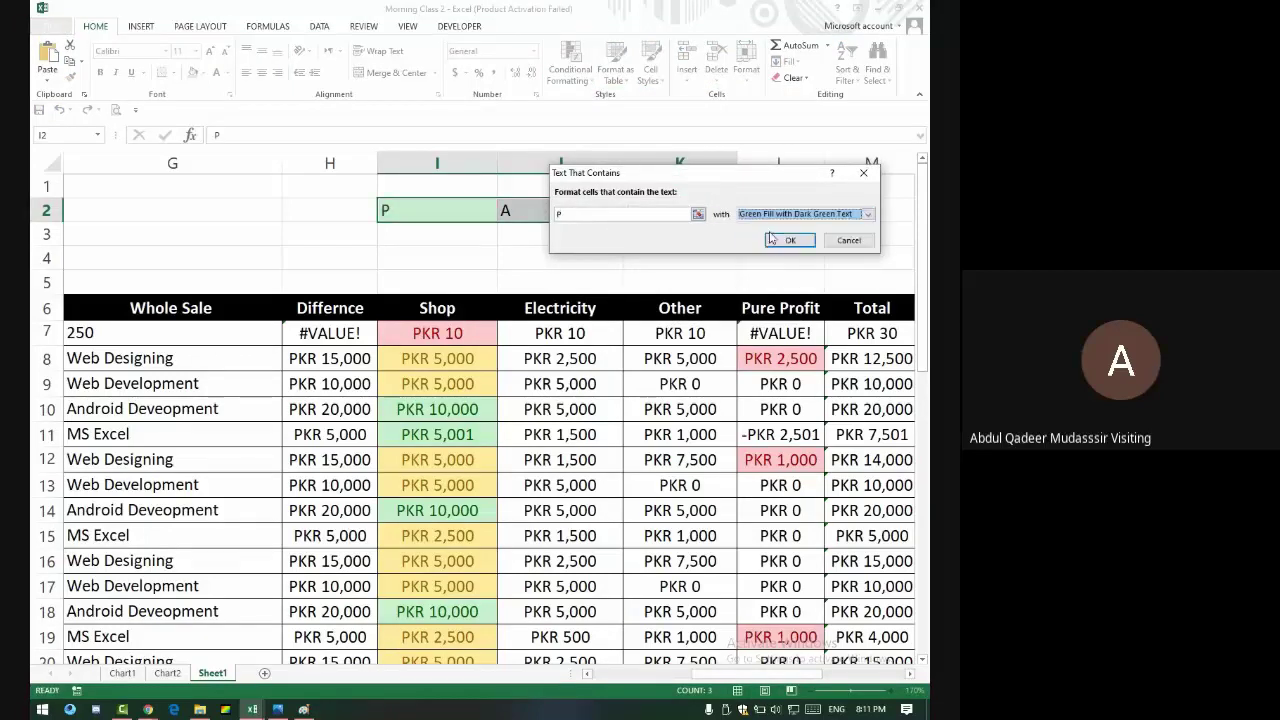
pyautogui.click(788, 240)
# - Add a Text that Contains rule highlighting cells containing A in red
pyautogui.click(570, 68)
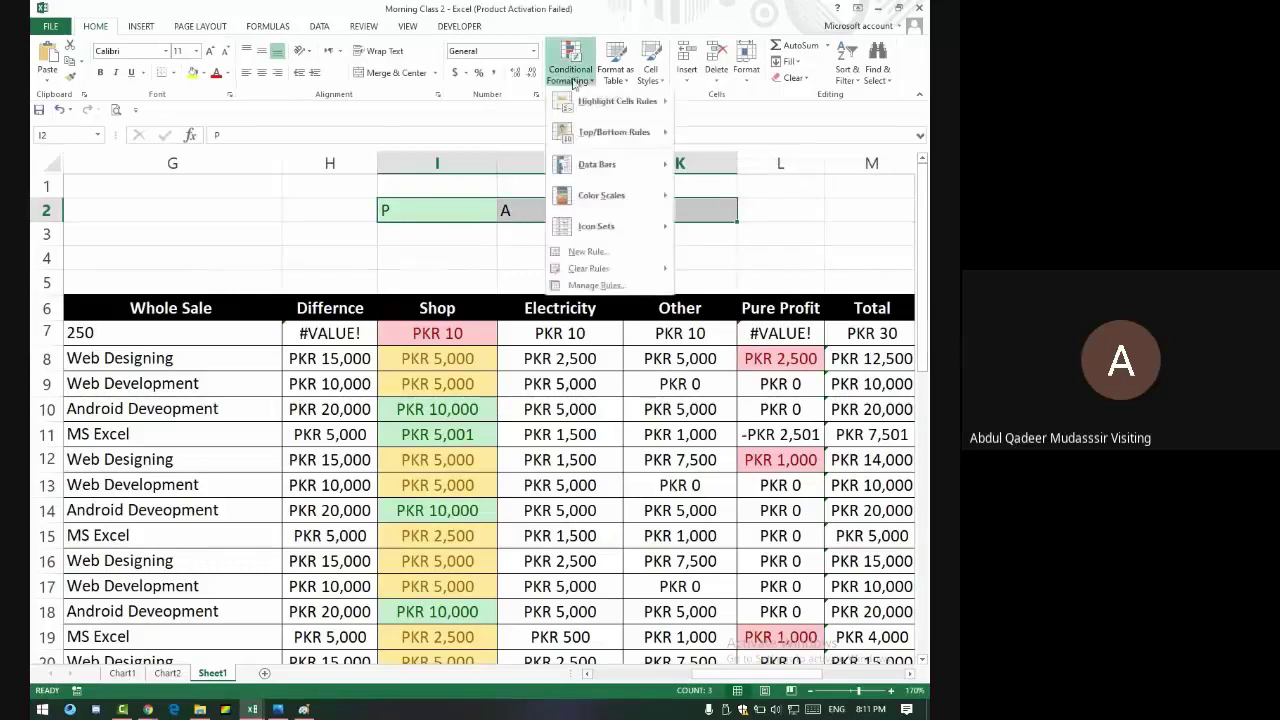
pyautogui.moveTo(615, 102)
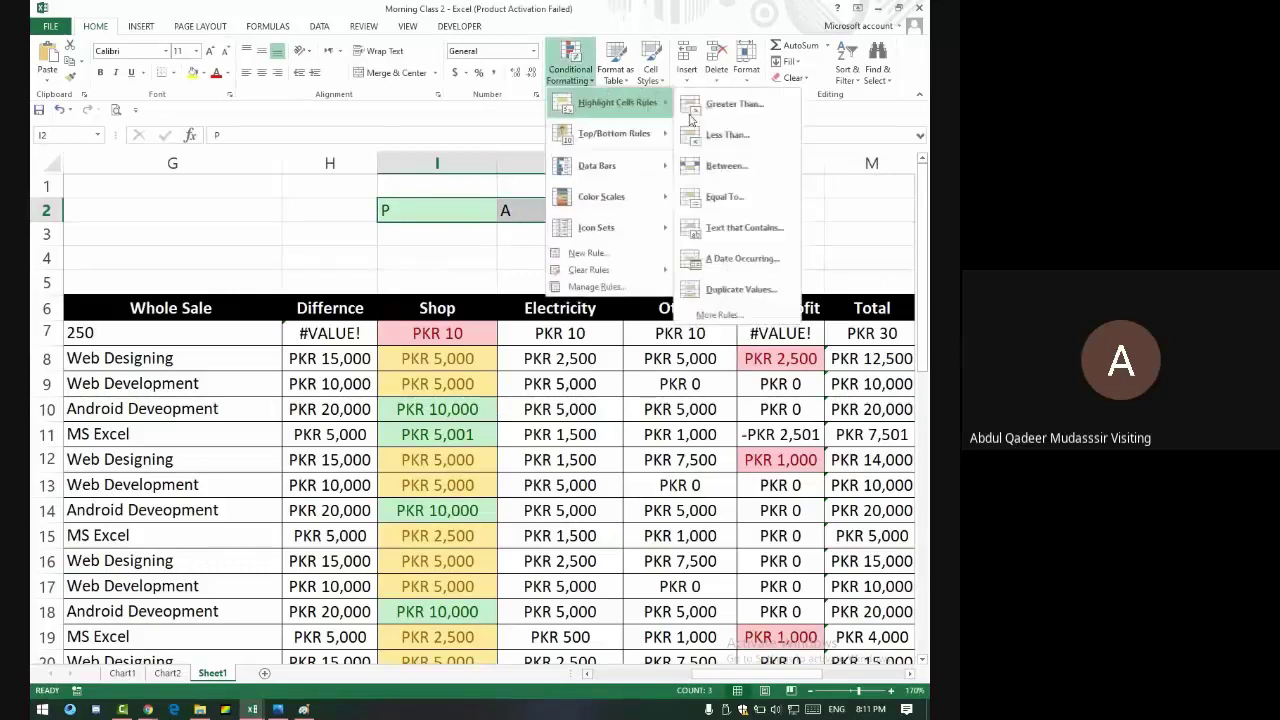
pyautogui.click(744, 227)
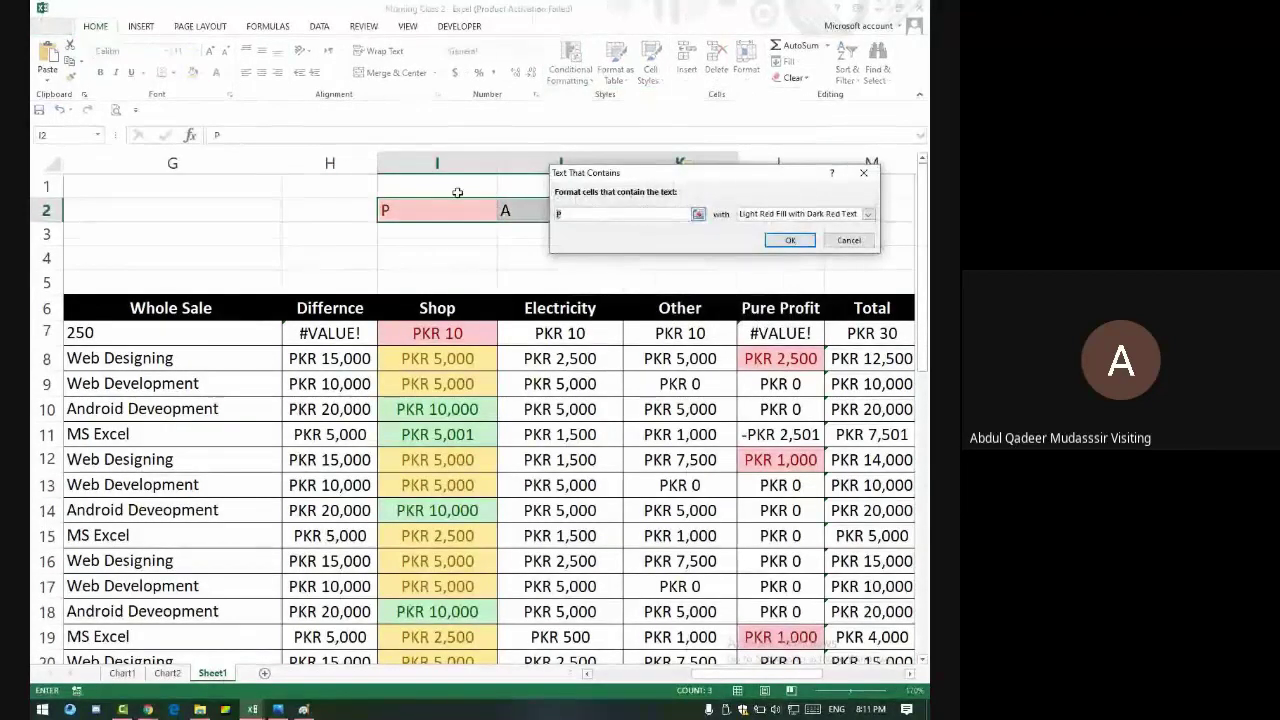
pyautogui.write('a')
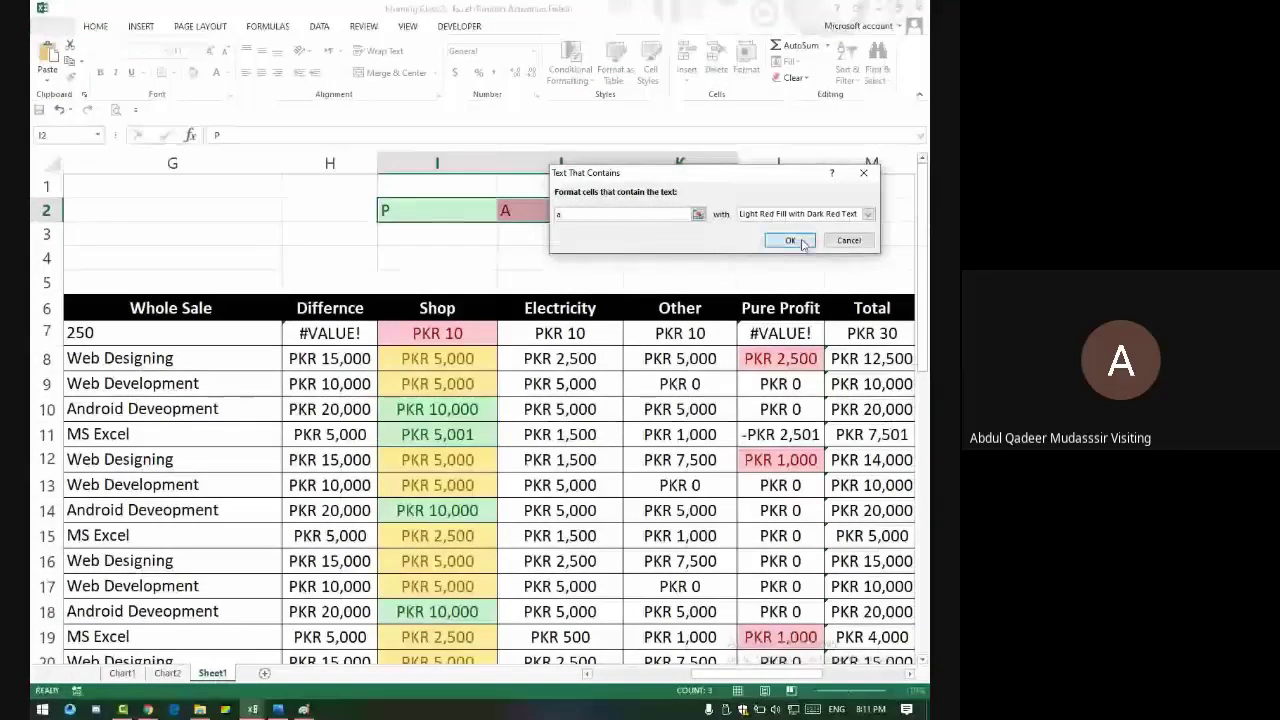
pyautogui.click(790, 240)
# - Add a rule highlighting cells containing L with yellow fill and dark yellow text
pyautogui.click(562, 78)
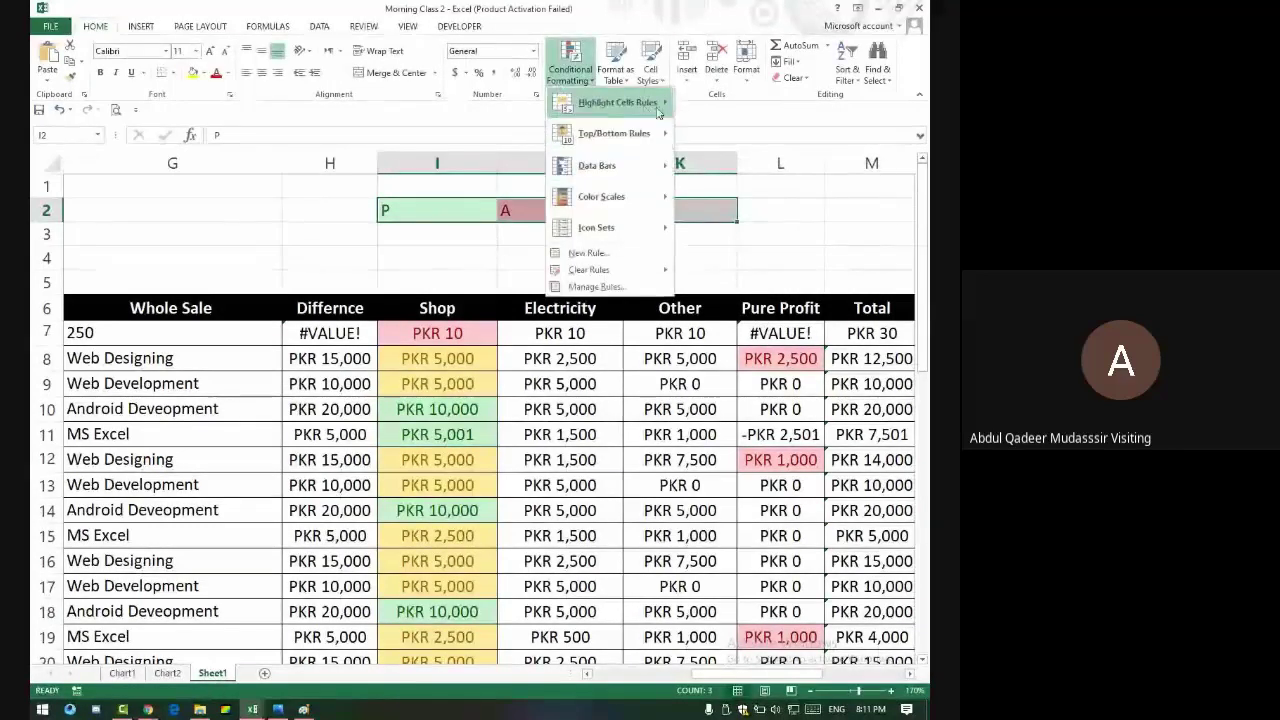
pyautogui.moveTo(620, 102)
pyautogui.click(775, 228)
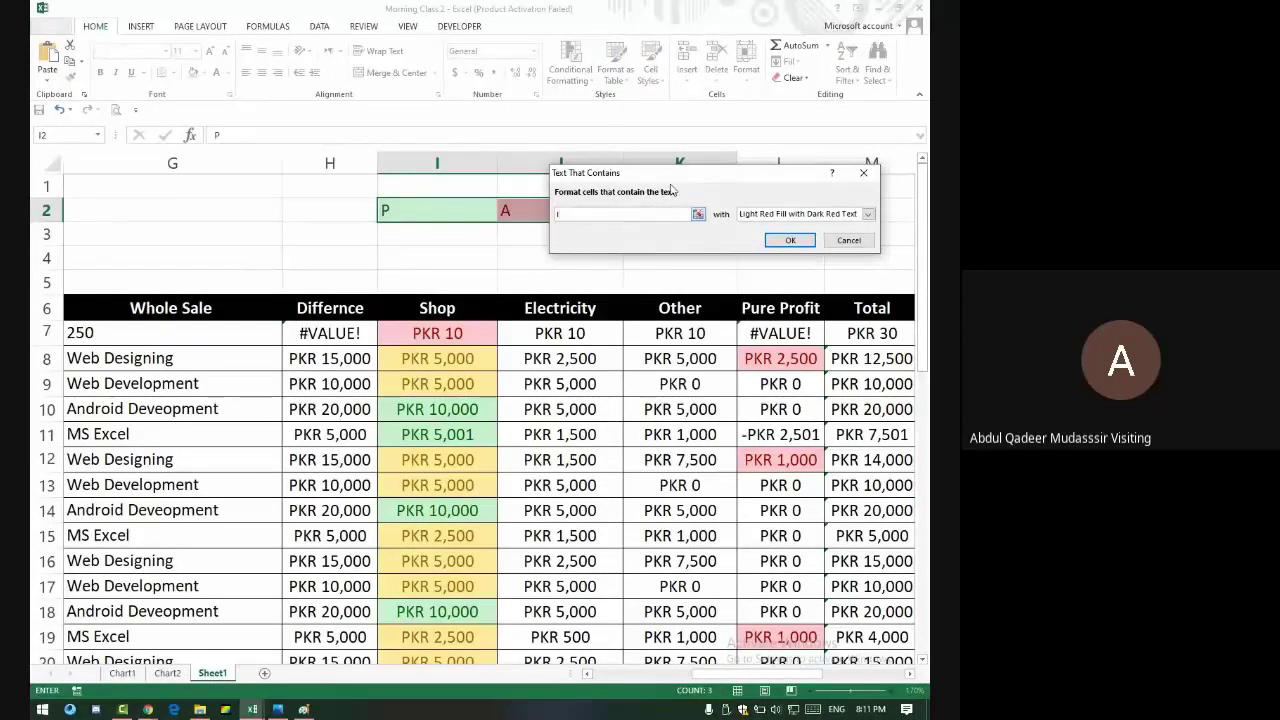
pyautogui.click(760, 214)
pyautogui.click(770, 237)
pyautogui.click(790, 237)
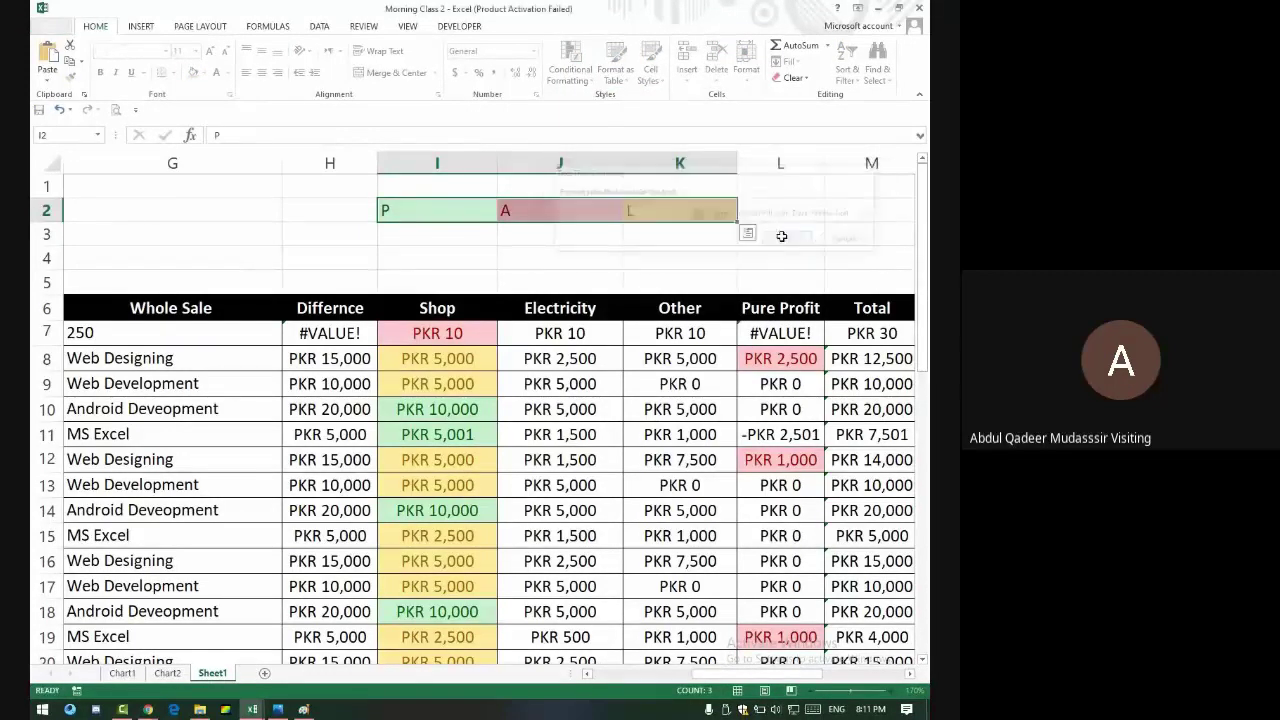
pyautogui.click(674, 254)
# - Test the highlight rules by entering a, then l, in cell I2
pyautogui.click(437, 213)
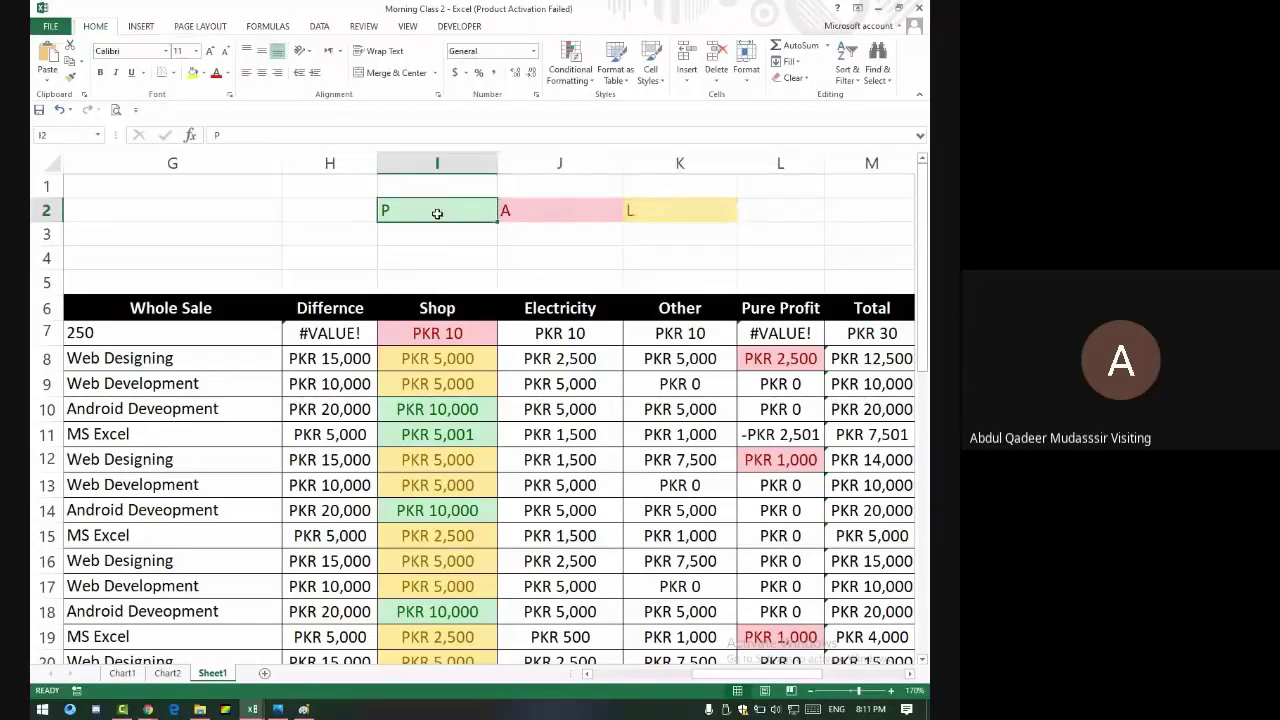
pyautogui.write('a')
pyautogui.press('Return')
pyautogui.click(437, 213)
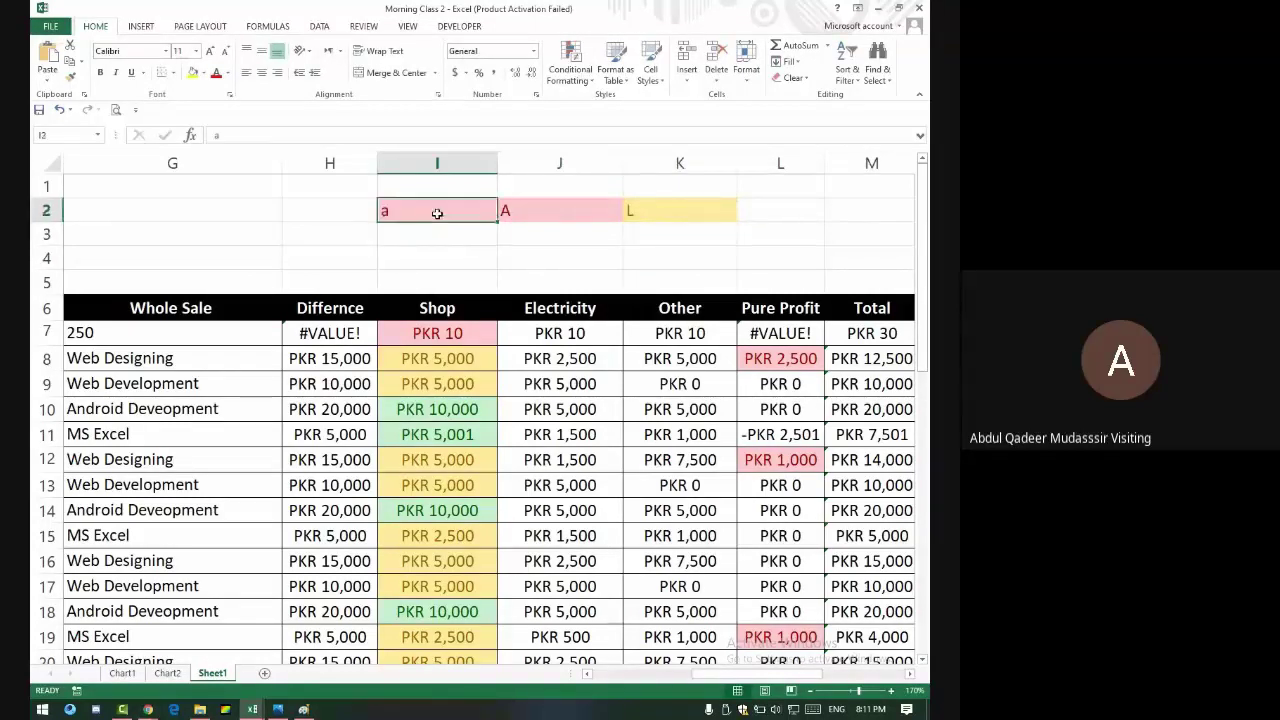
pyautogui.write('l')
pyautogui.press('Up')
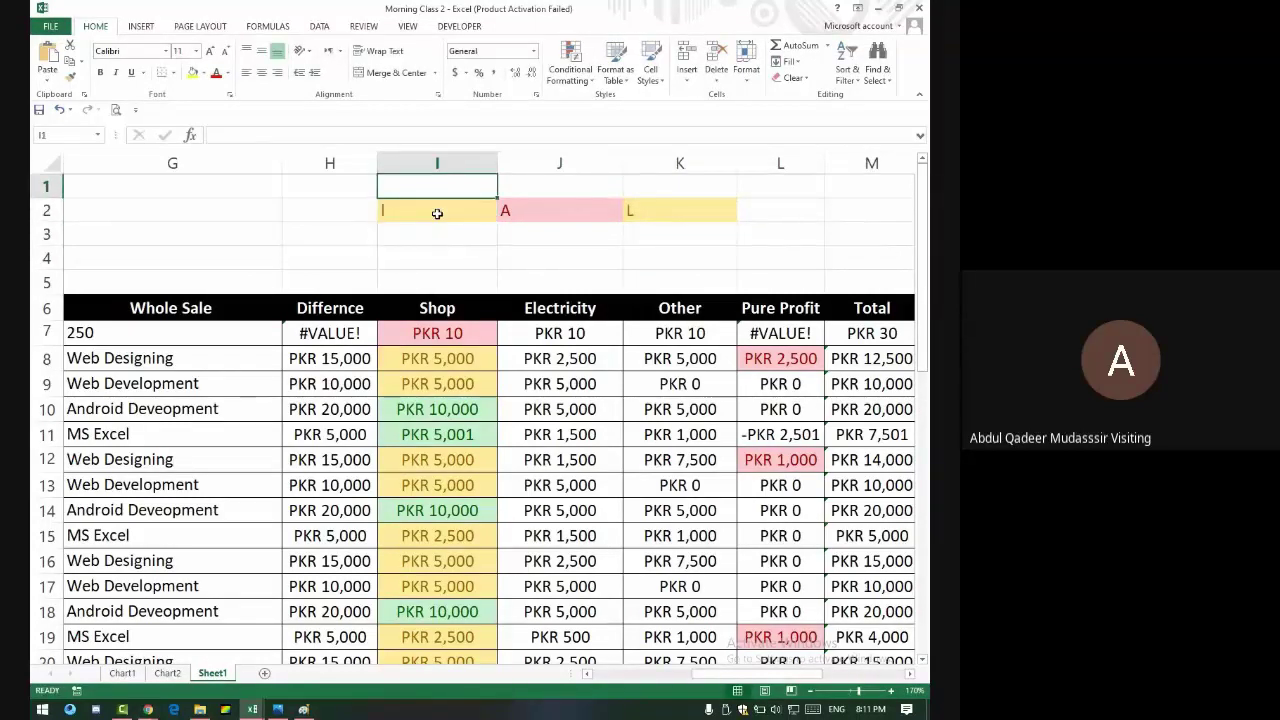
# - Delete the test letters and return to the Google Meet call
pyautogui.moveTo(372, 186); pyautogui.dragTo(782, 234)
pyautogui.press('Delete')
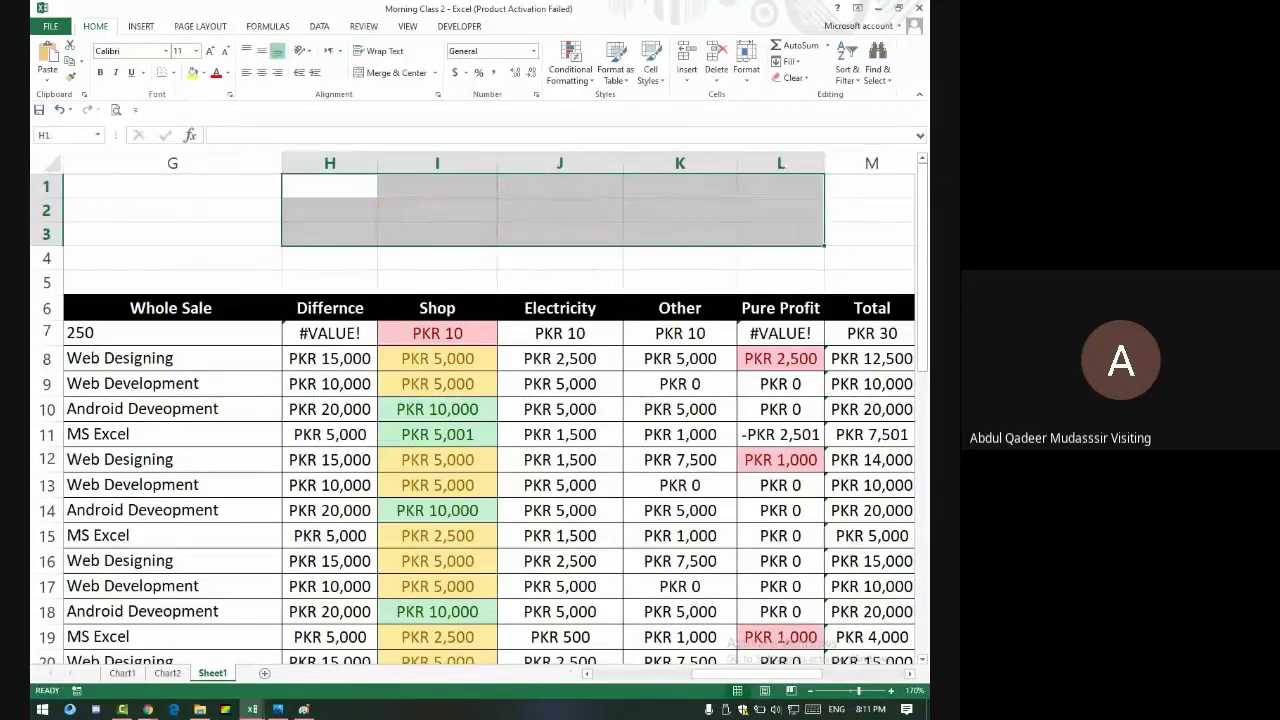
pyautogui.click(149, 711)
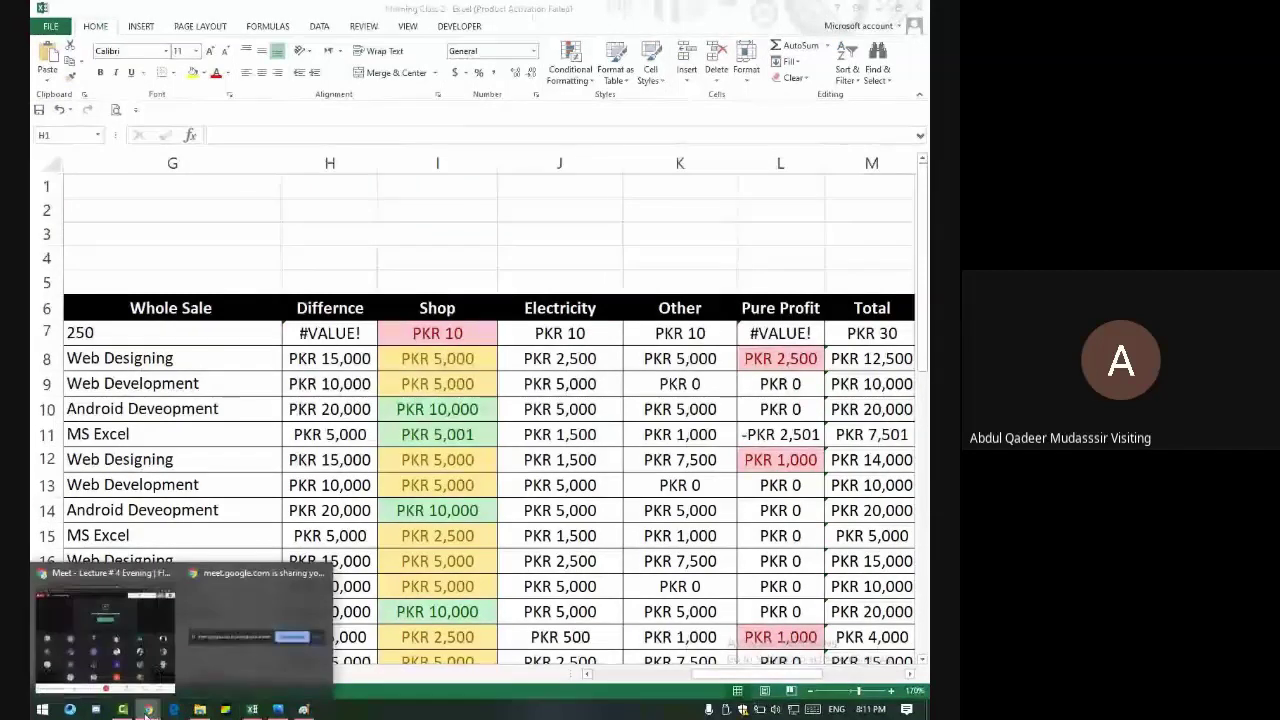
pyautogui.click(132, 636)
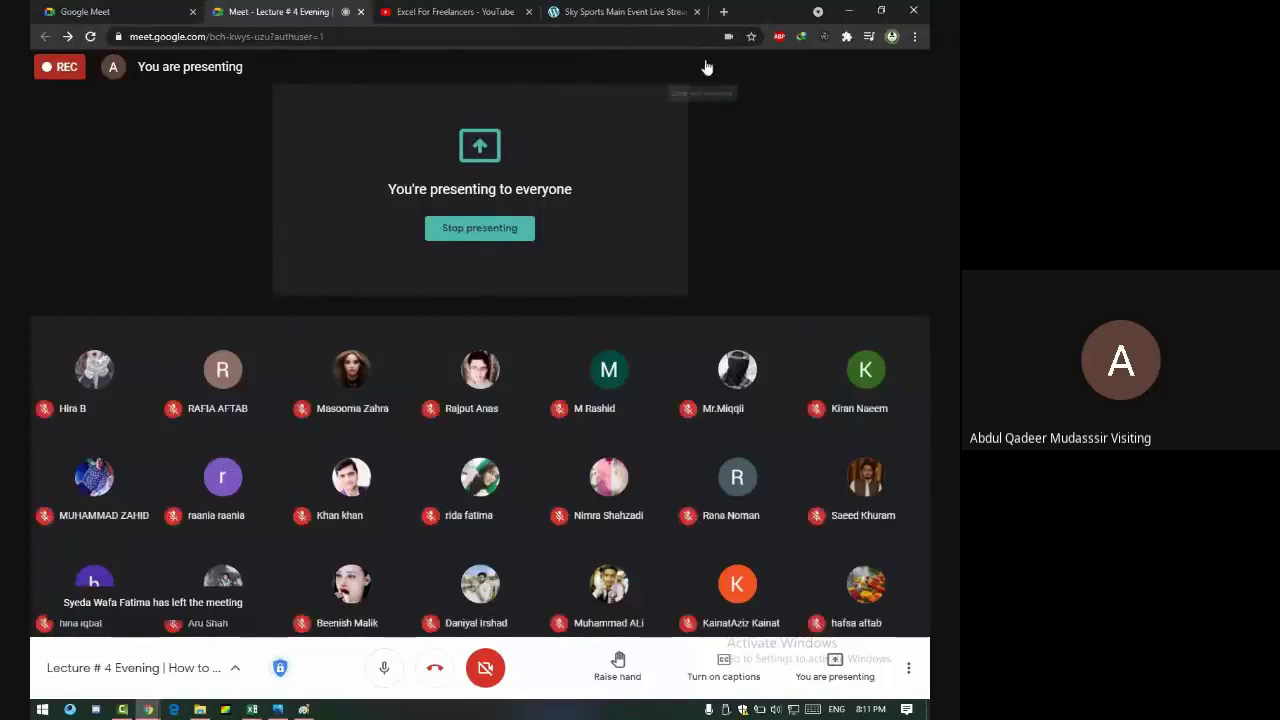
# - Check the meeting chat, then switch back to the Morning Class 2 workbook
pyautogui.click(706, 67)
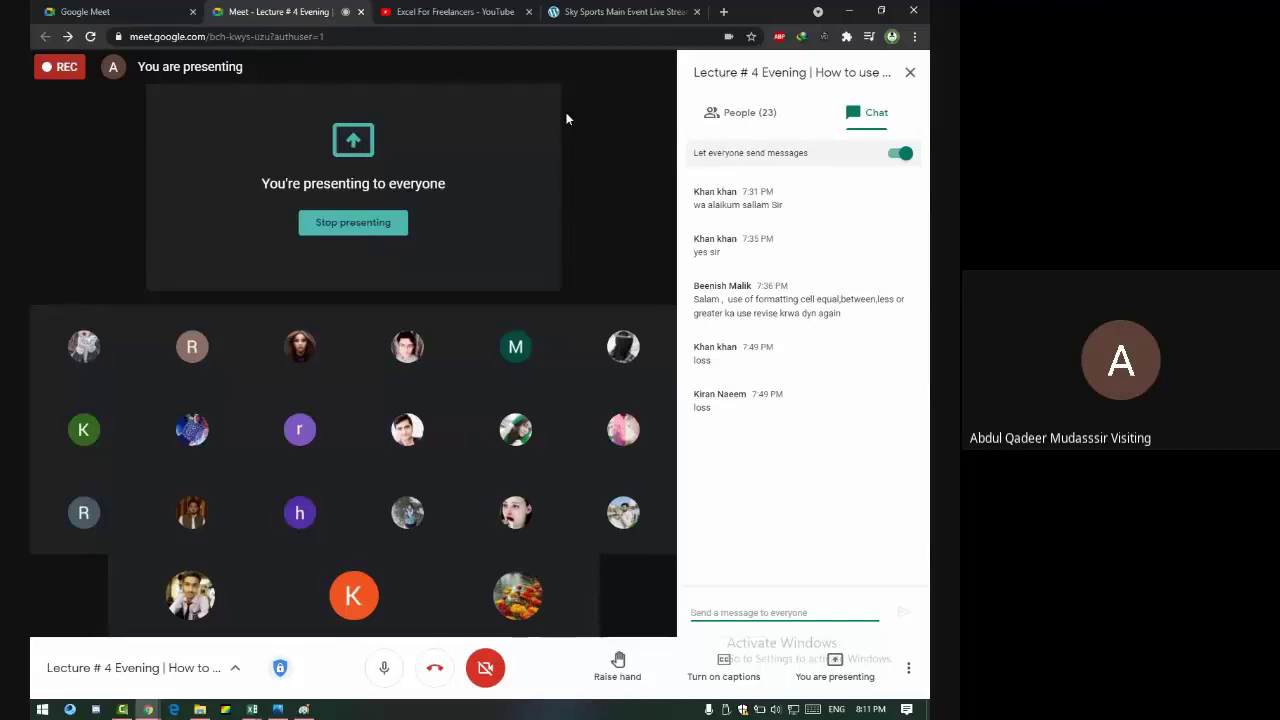
pyautogui.click(910, 72)
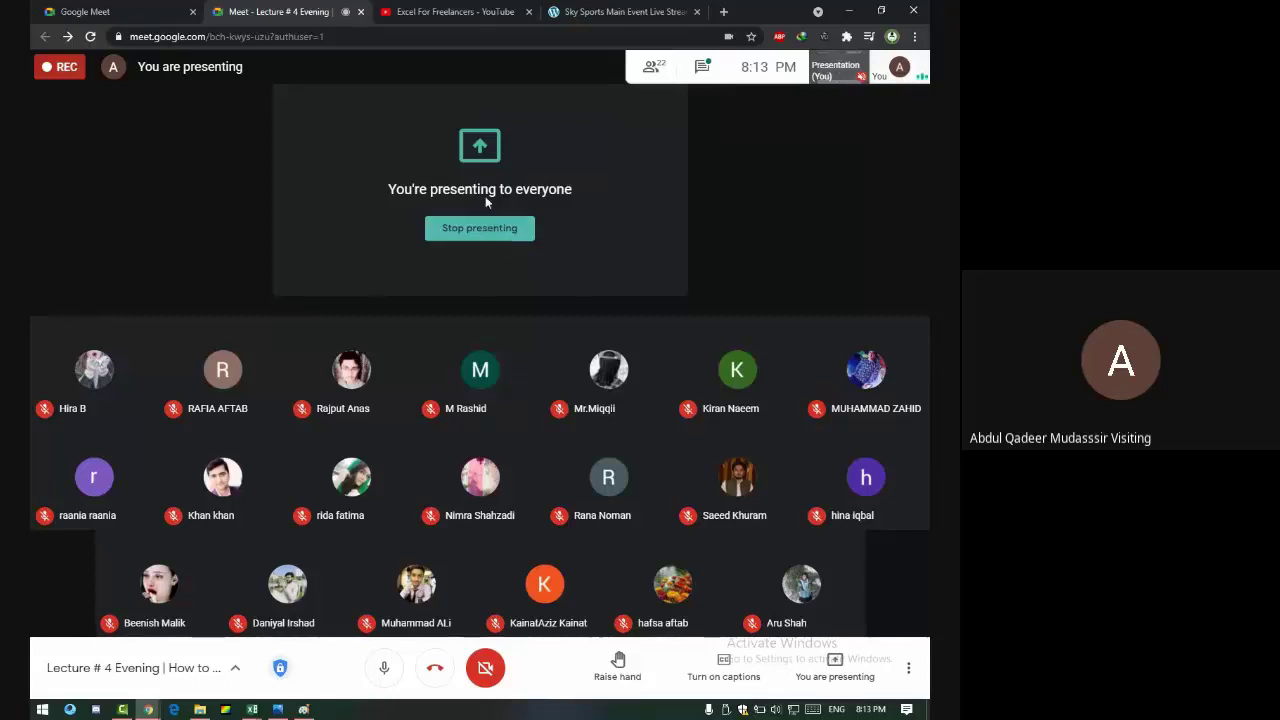
pyautogui.hotkey('alt', 'Tab')
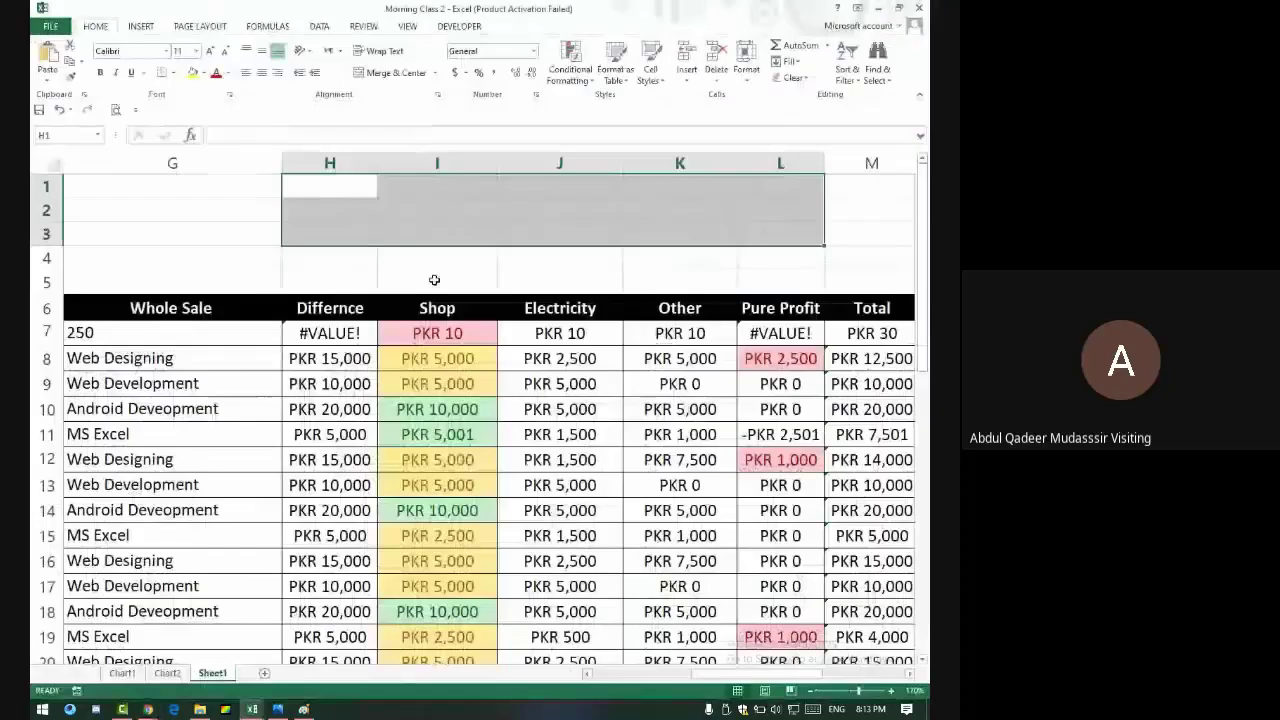
# - Apply Sort & Filter > Filter from the Total header and move across the header row to Whole Sale
pyautogui.click(862, 307)
pyautogui.click(847, 70)
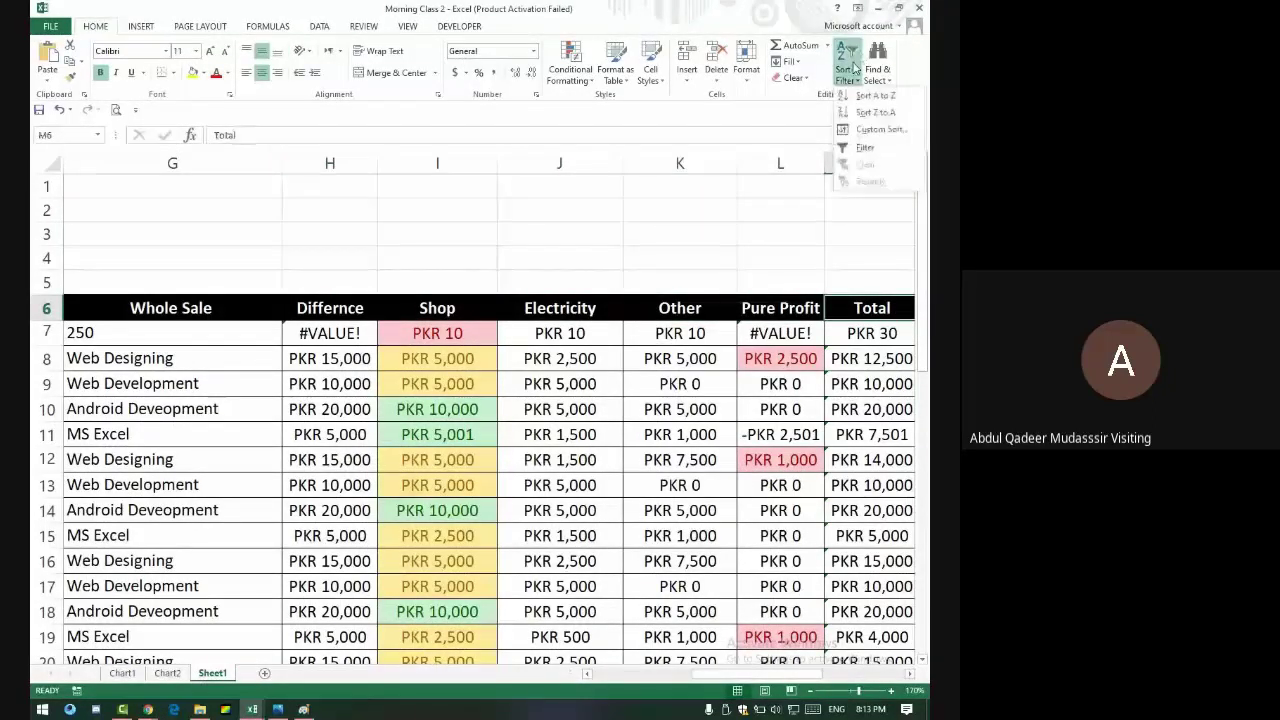
pyautogui.click(866, 148)
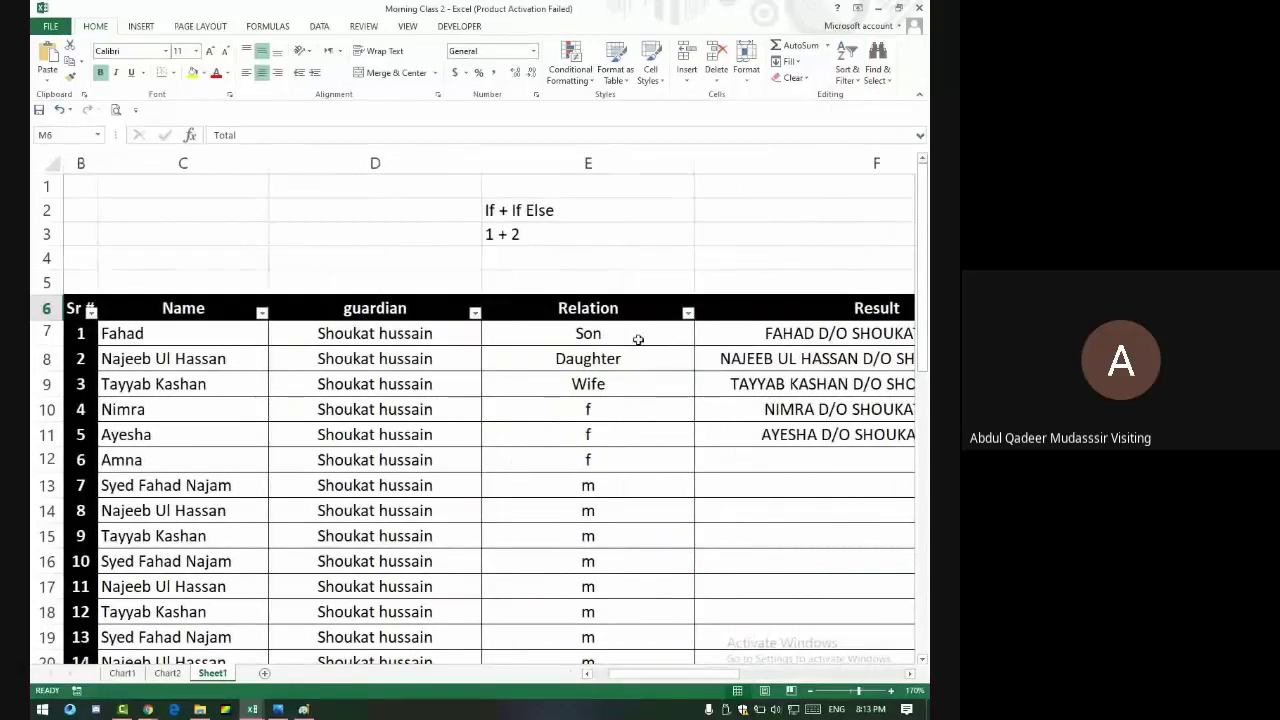
pyautogui.press('Right')
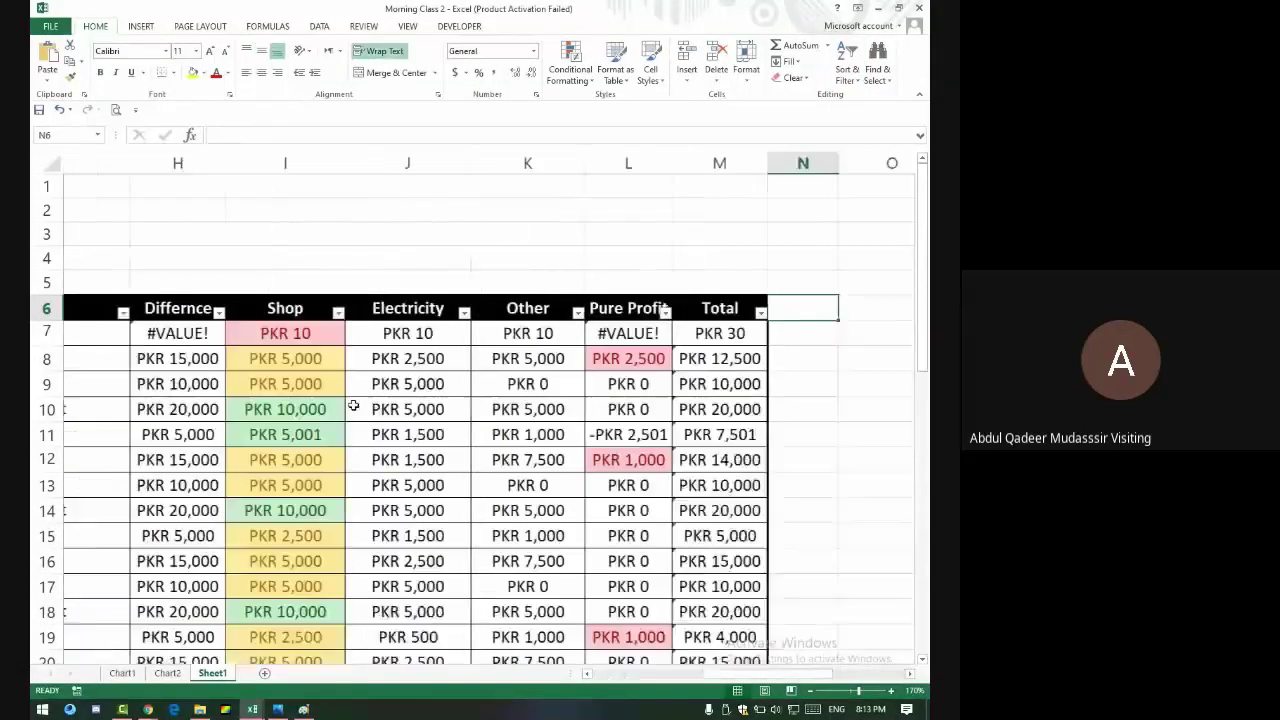
pyautogui.press('Right')
pyautogui.press('Left')
pyautogui.press('Left')
pyautogui.press('Left')
pyautogui.press('Left')
pyautogui.press('Left')
pyautogui.press('Left')
pyautogui.press('Left')
pyautogui.press('Left')
pyautogui.press('Left')
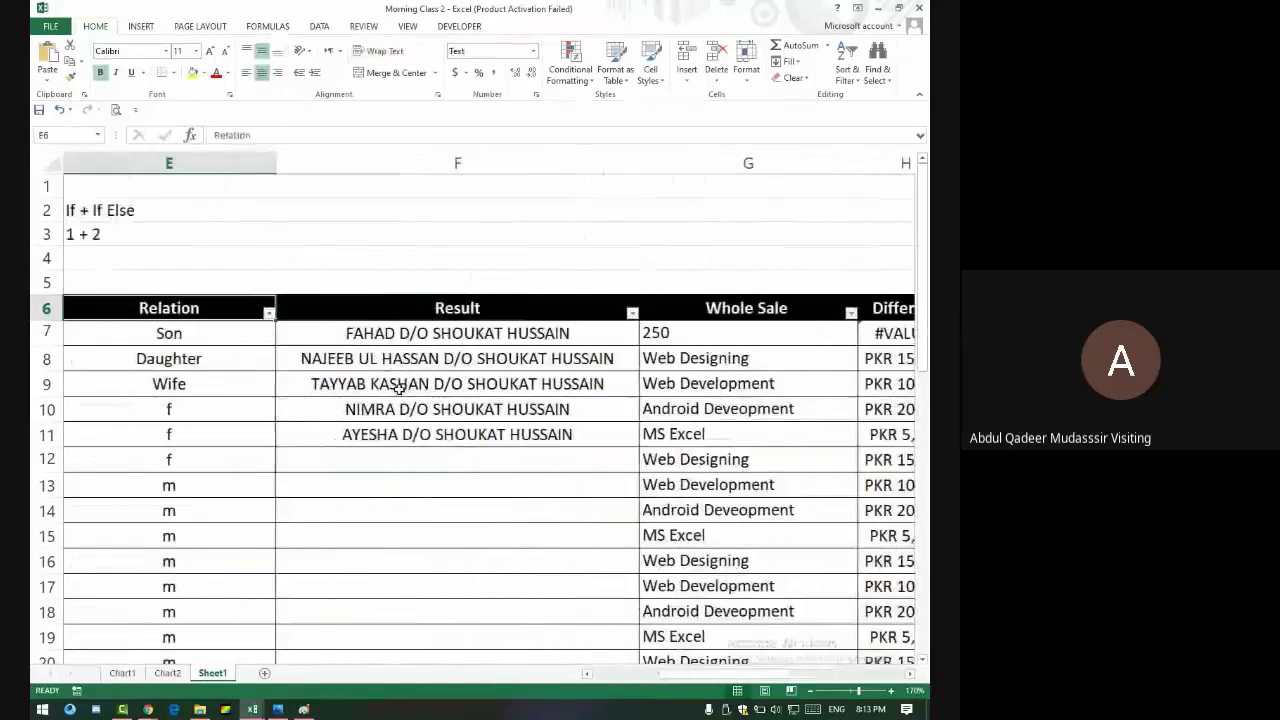
pyautogui.press('Left')
pyautogui.press('Left')
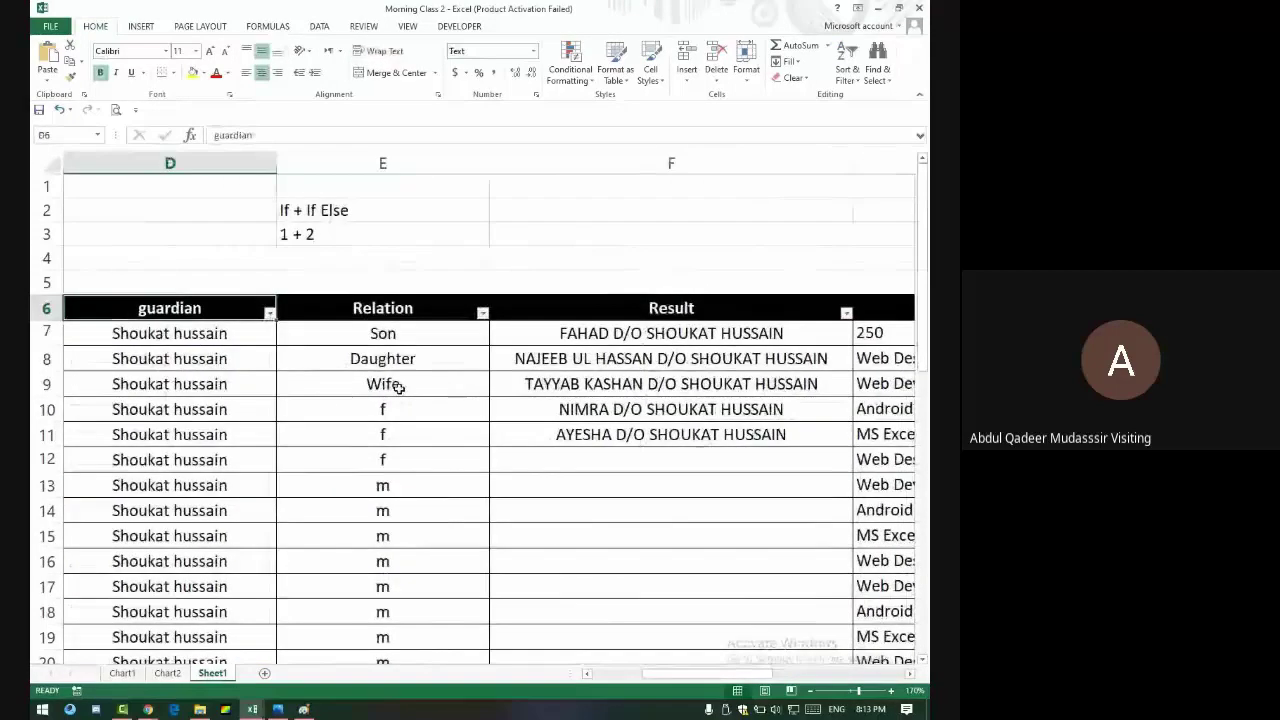
pyautogui.press('Right')
pyautogui.press('Right')
pyautogui.press('Right')
pyautogui.press('Right')
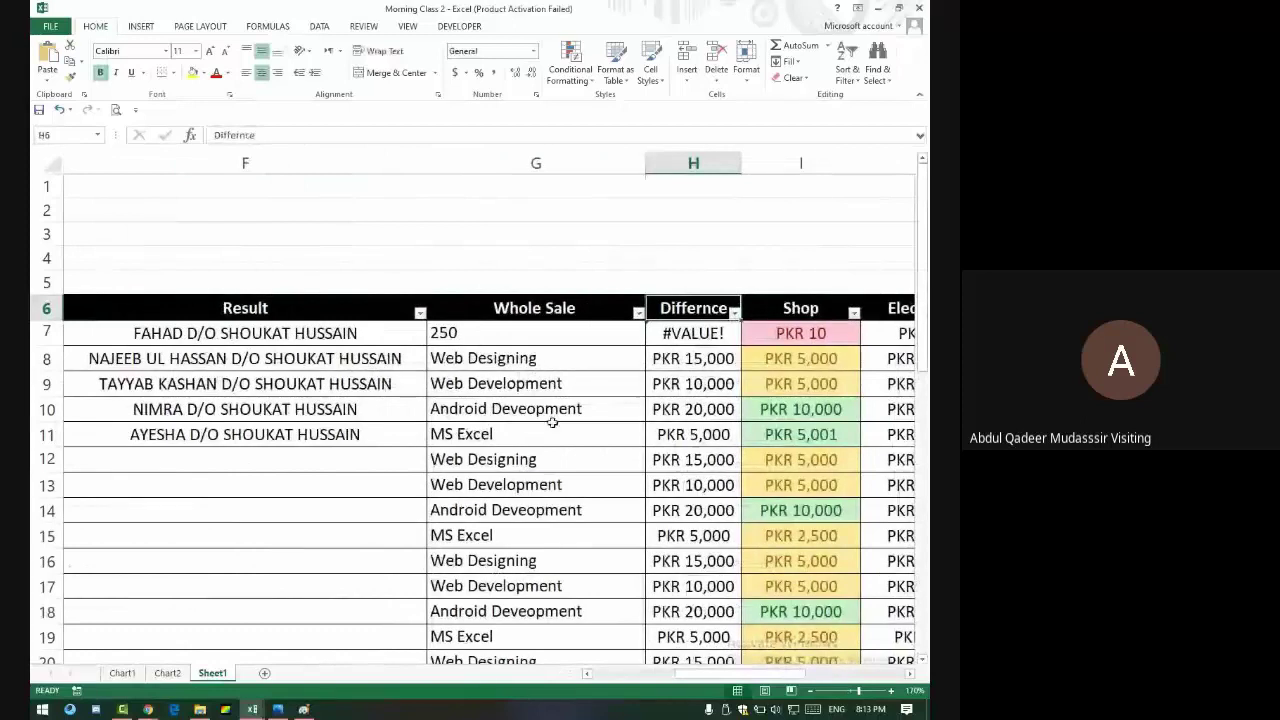
pyautogui.scroll(-3, 551, 420)
pyautogui.scroll(3, 541, 467)
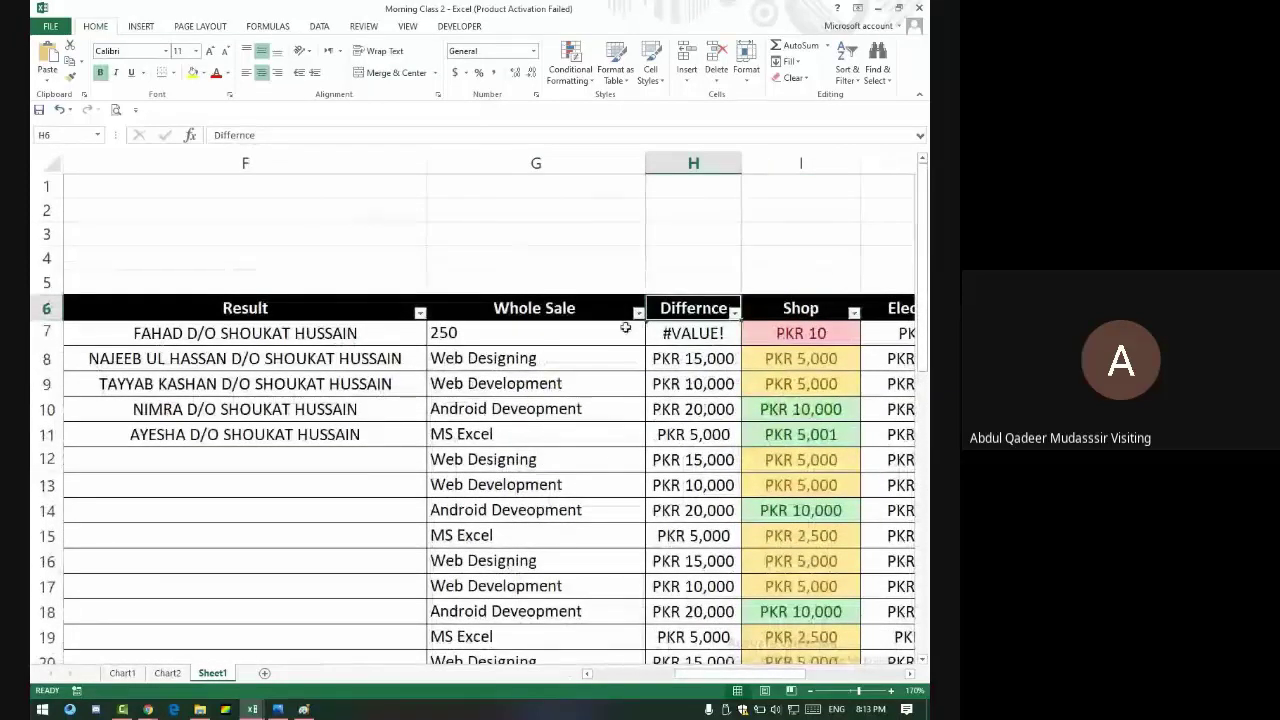
# - Filter Whole Sale to only Android Deveopment, check the filtered total, then clear the filter
pyautogui.click(638, 313)
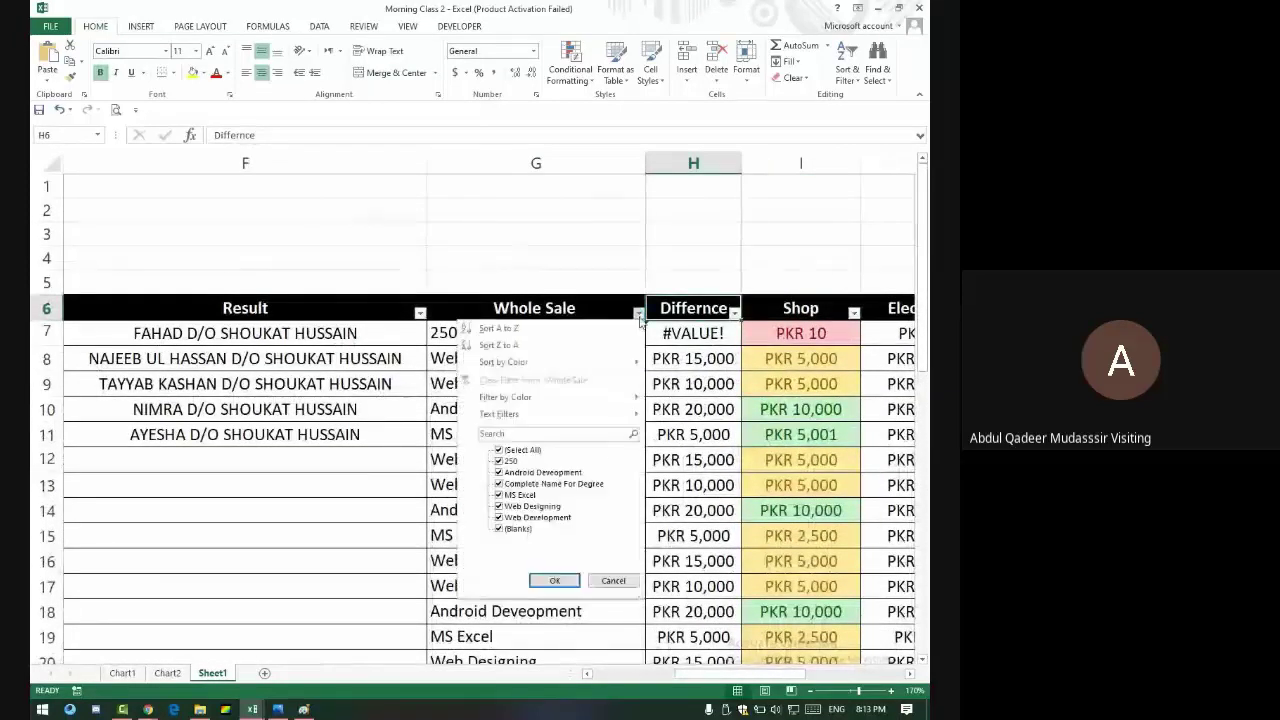
pyautogui.click(499, 450)
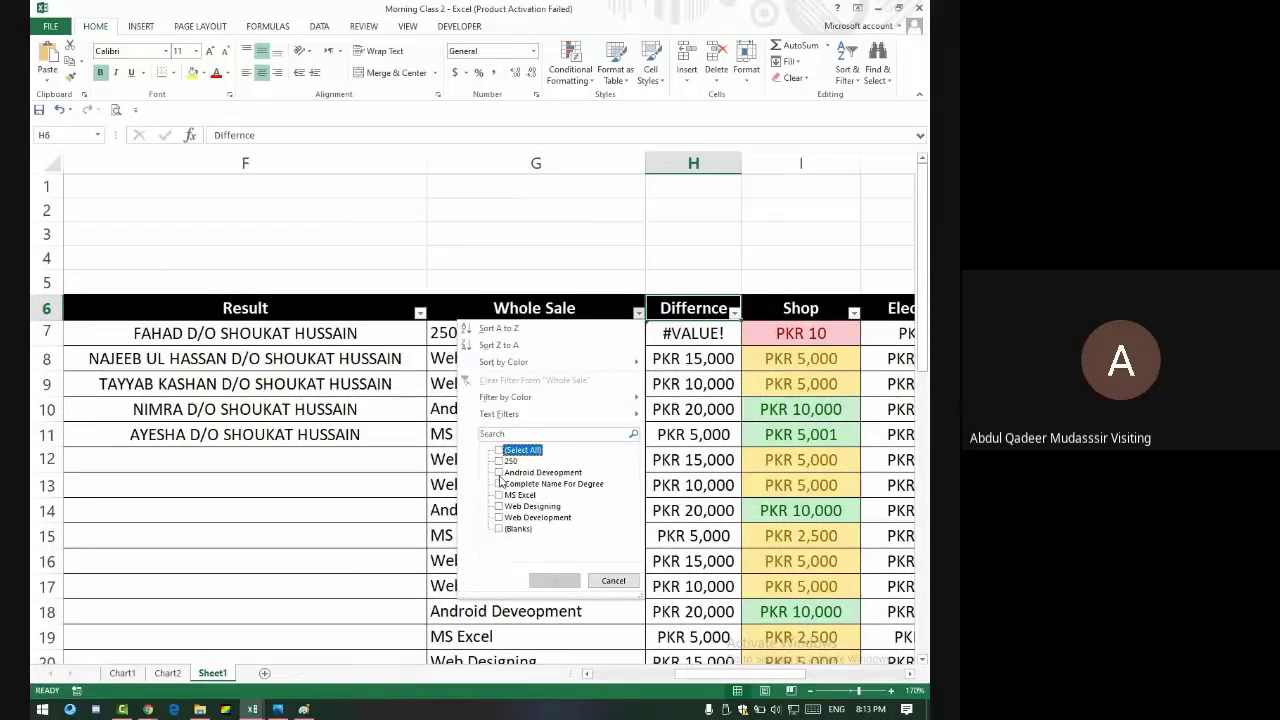
pyautogui.click(500, 473)
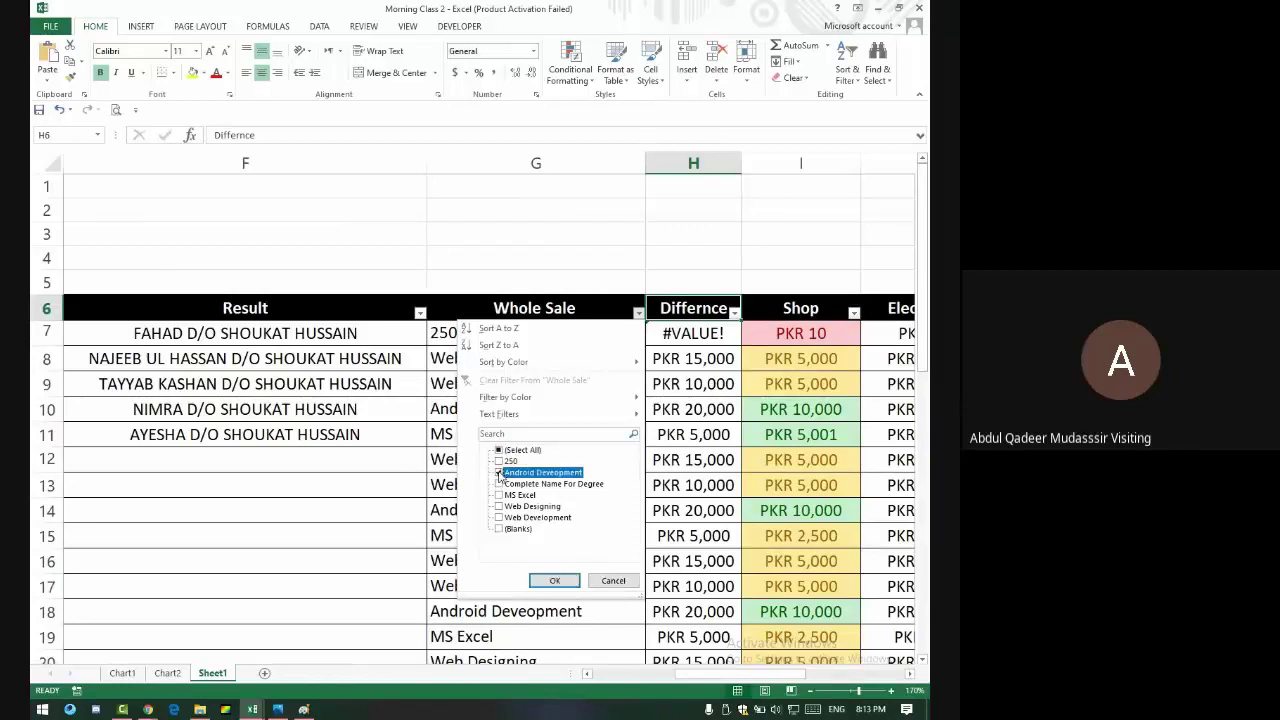
pyautogui.click(565, 580)
pyautogui.moveTo(543, 334); pyautogui.dragTo(895, 392)
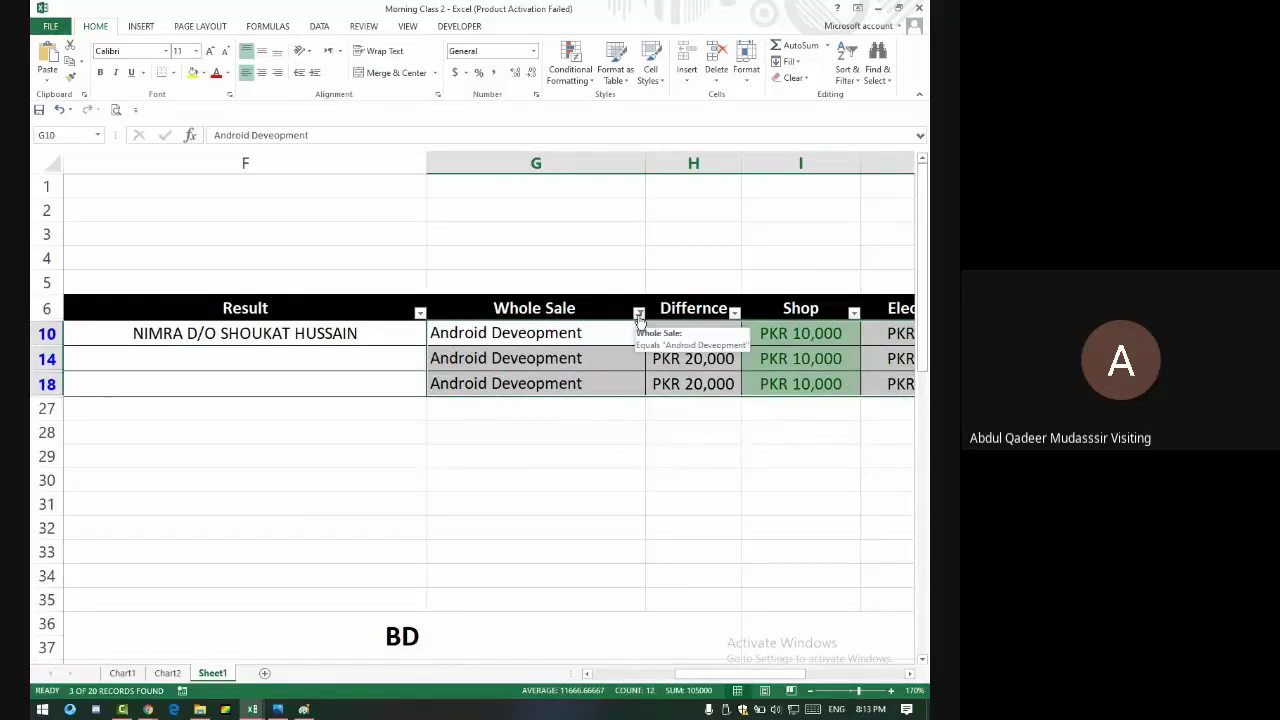
pyautogui.click(639, 313)
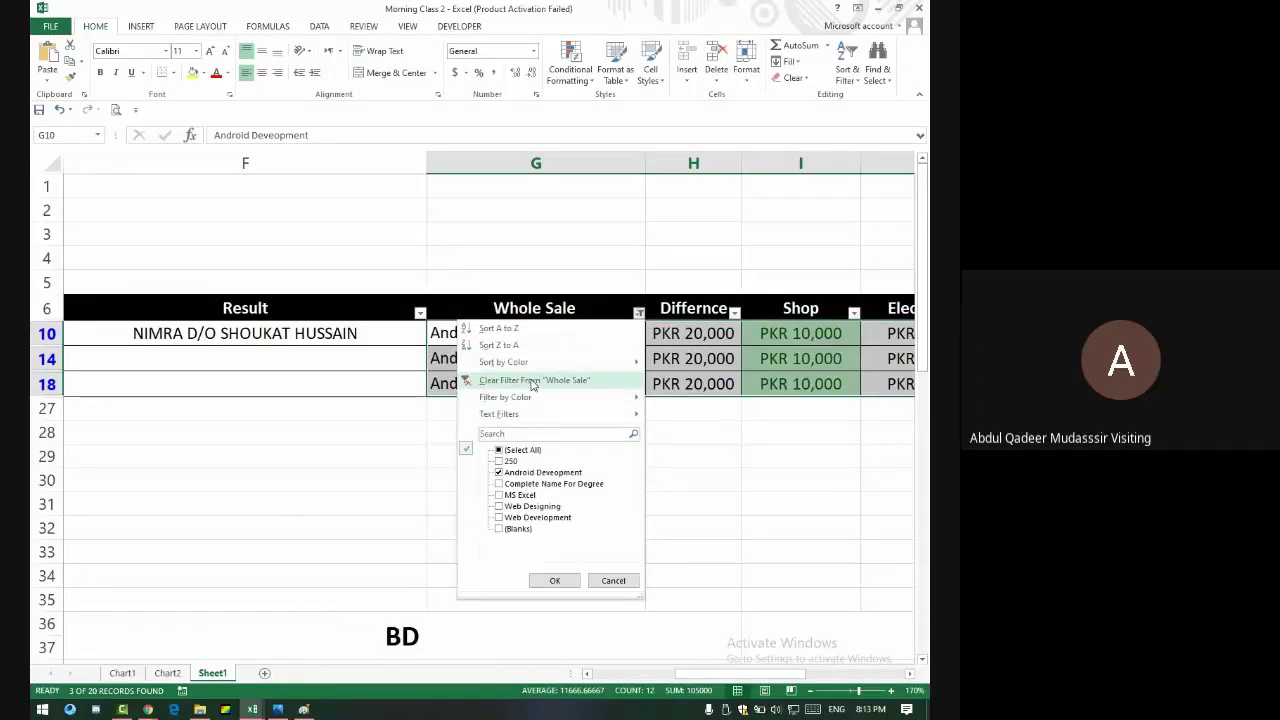
pyautogui.click(532, 381)
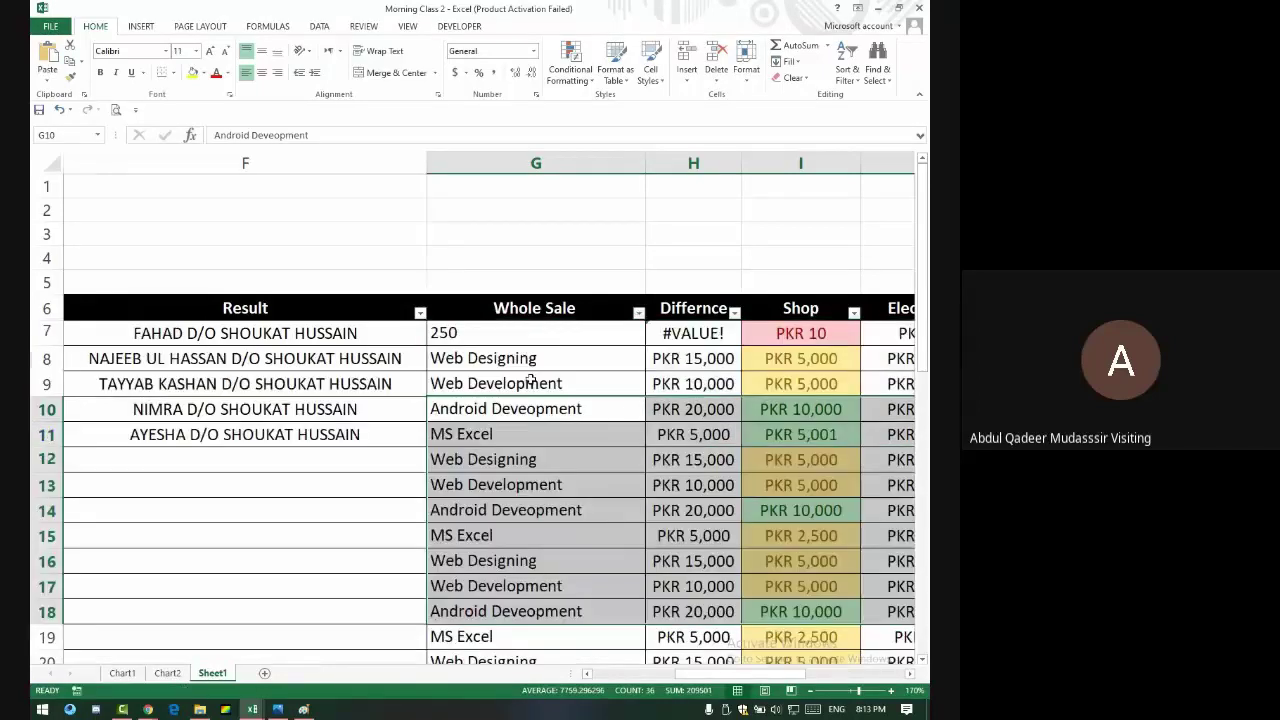
# - Filter Whole Sale to only MS Excel, then clear the filter and return to the meeting
pyautogui.click(638, 313)
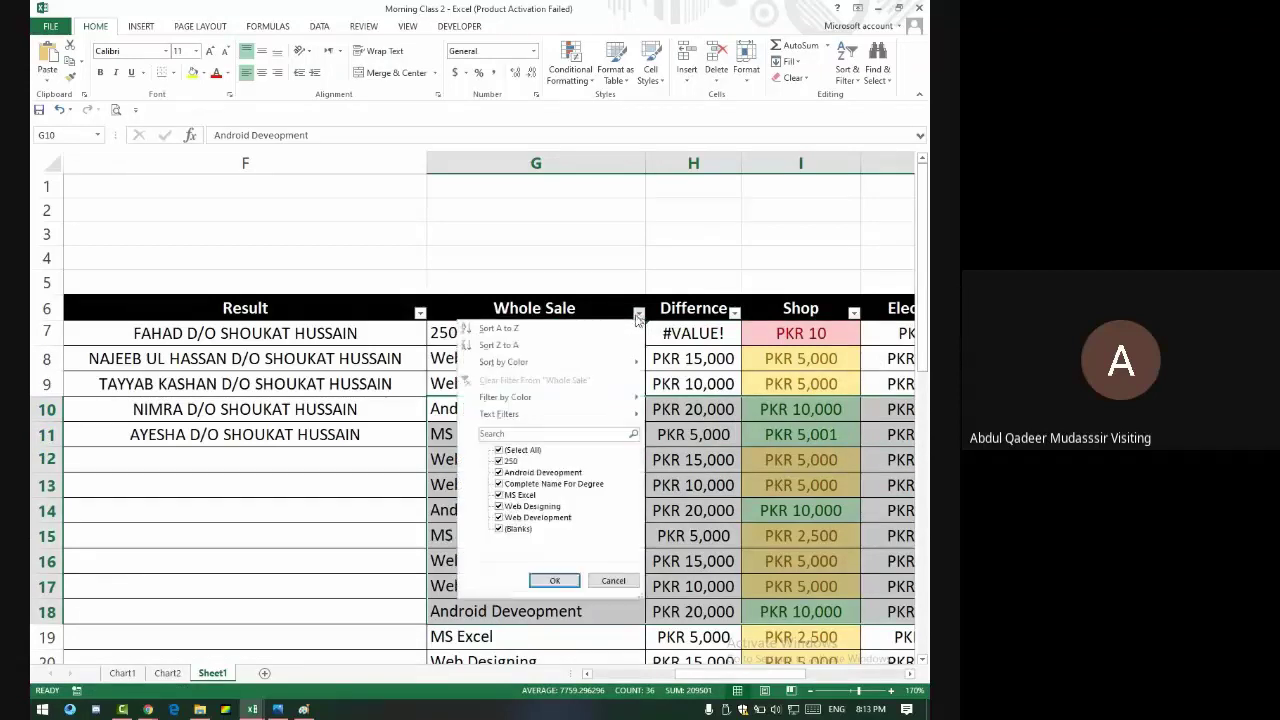
pyautogui.click(499, 450)
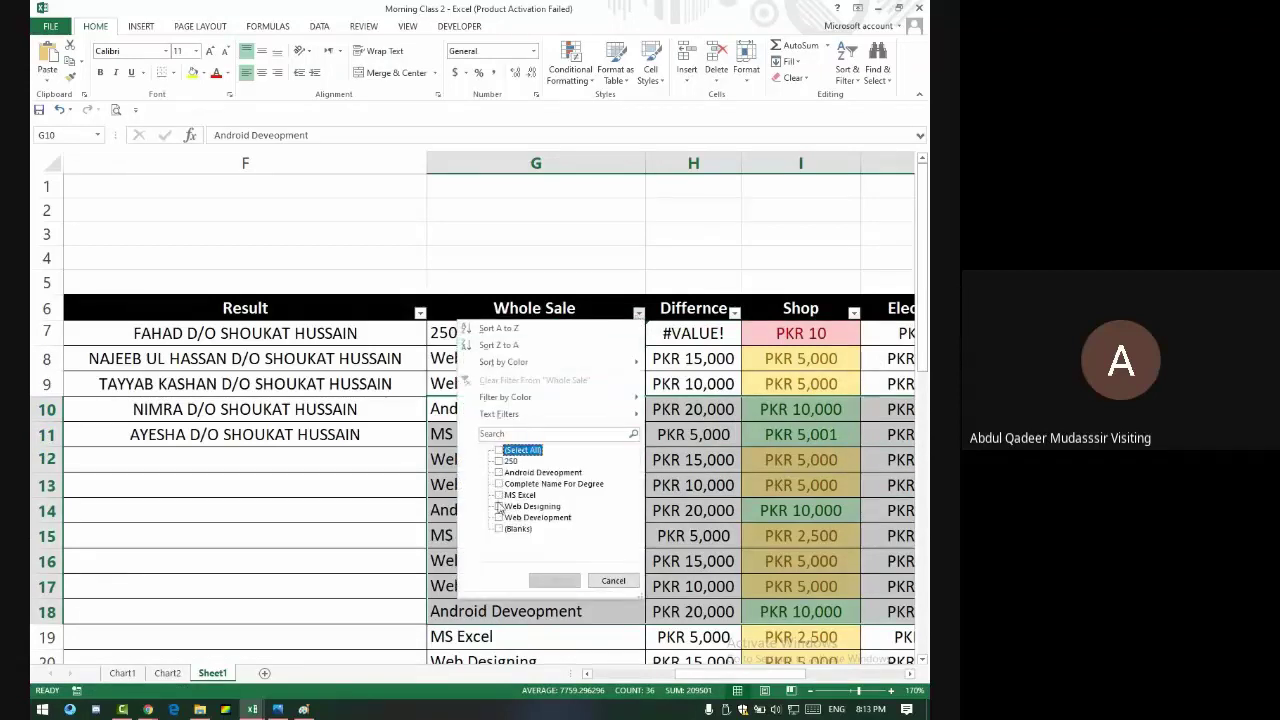
pyautogui.click(499, 495)
pyautogui.click(555, 580)
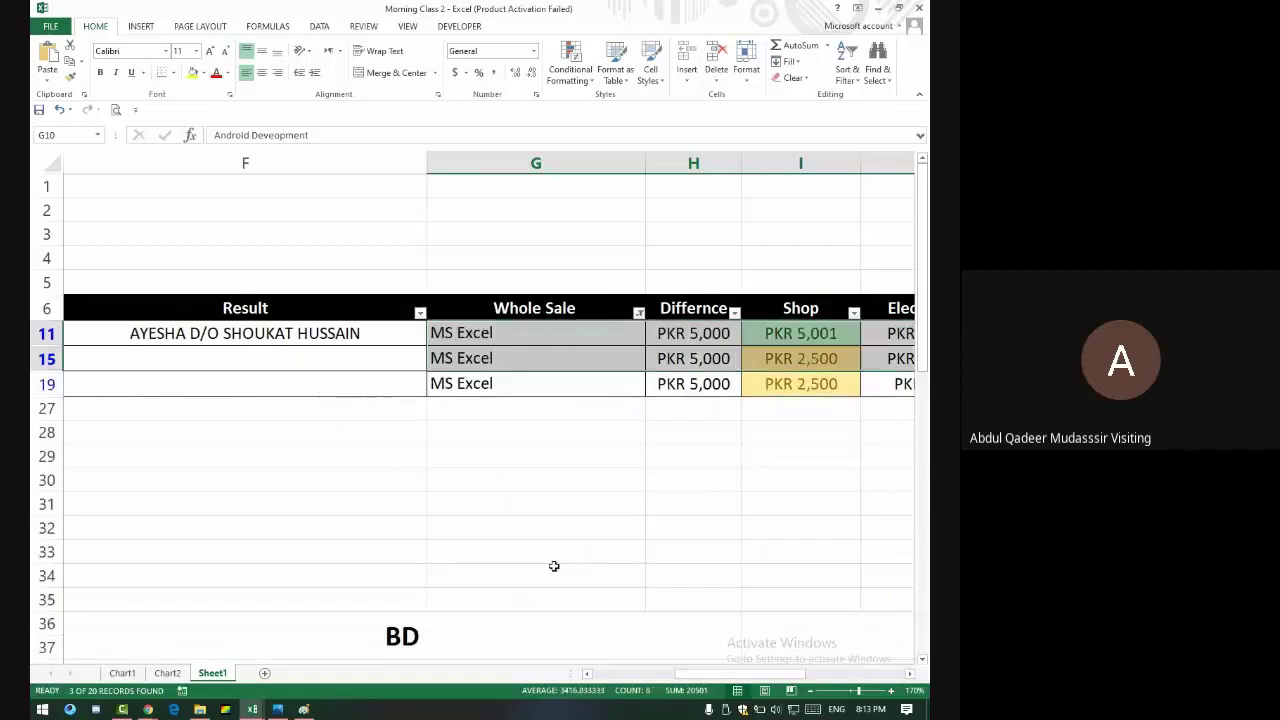
pyautogui.click(636, 313)
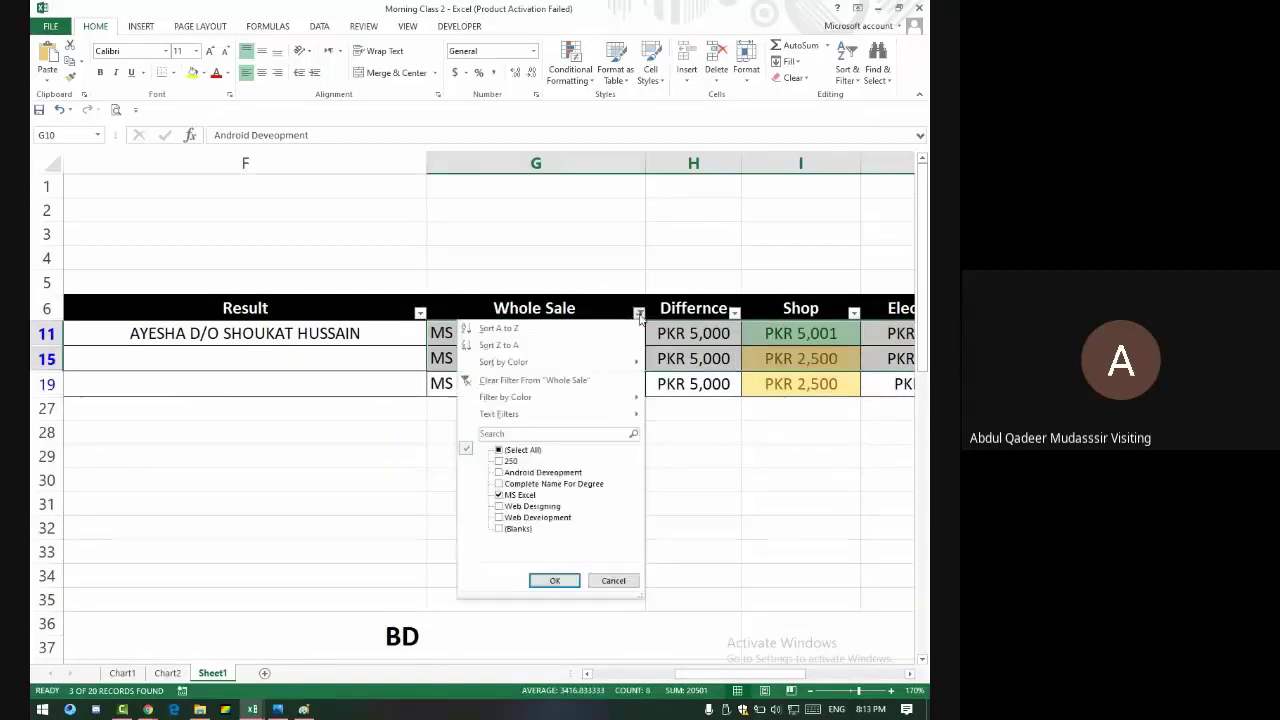
pyautogui.click(510, 382)
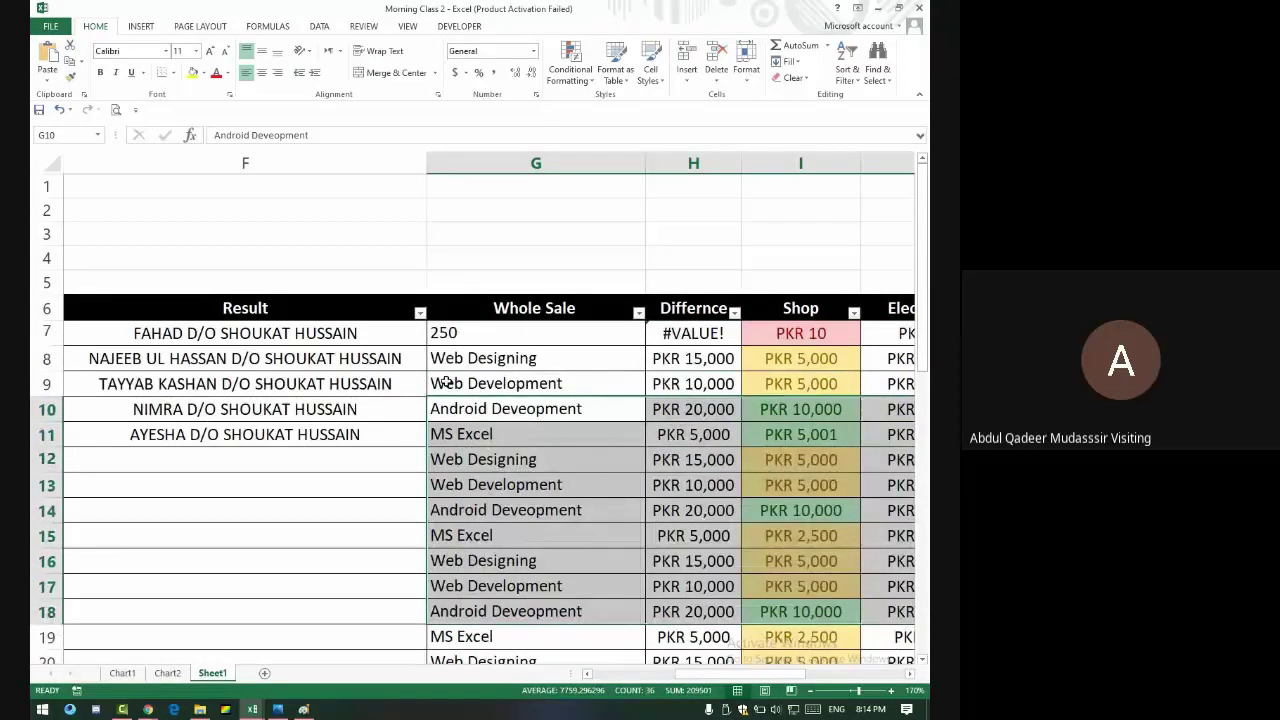
pyautogui.hotkey('alt', 'Tab')
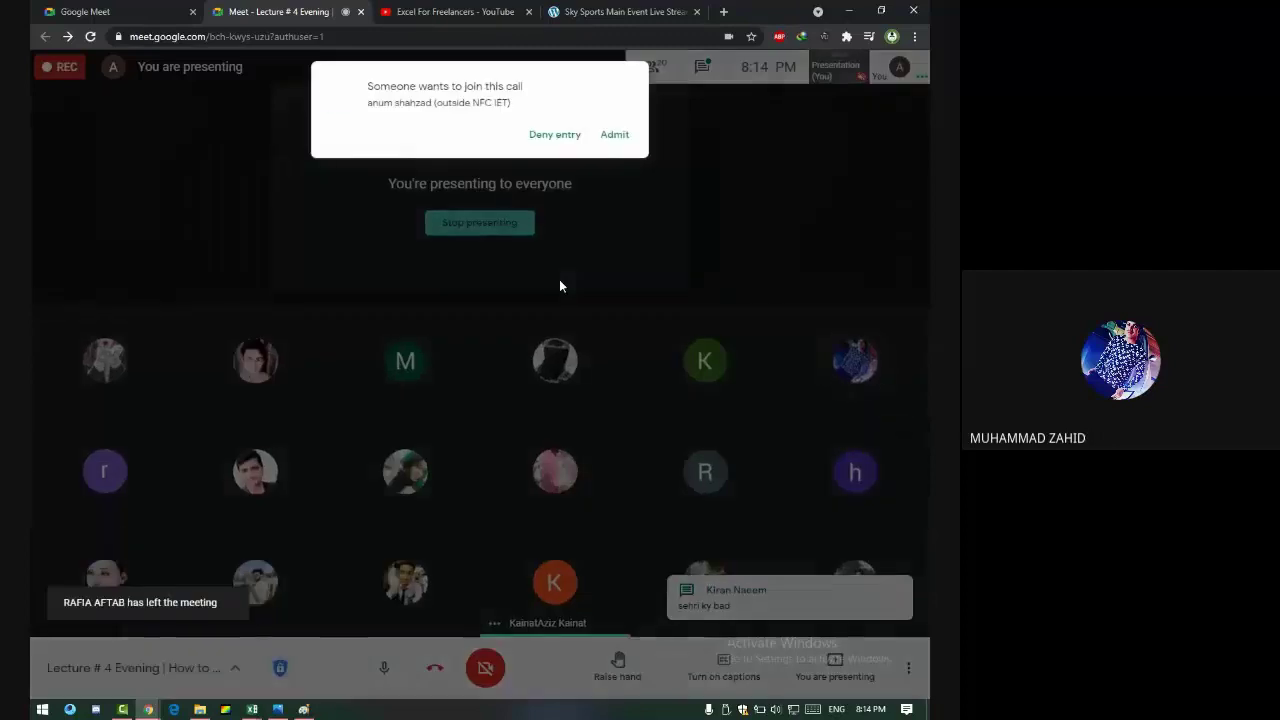
# - Admit the person asking to join the Google Meet call
pyautogui.click(634, 141)
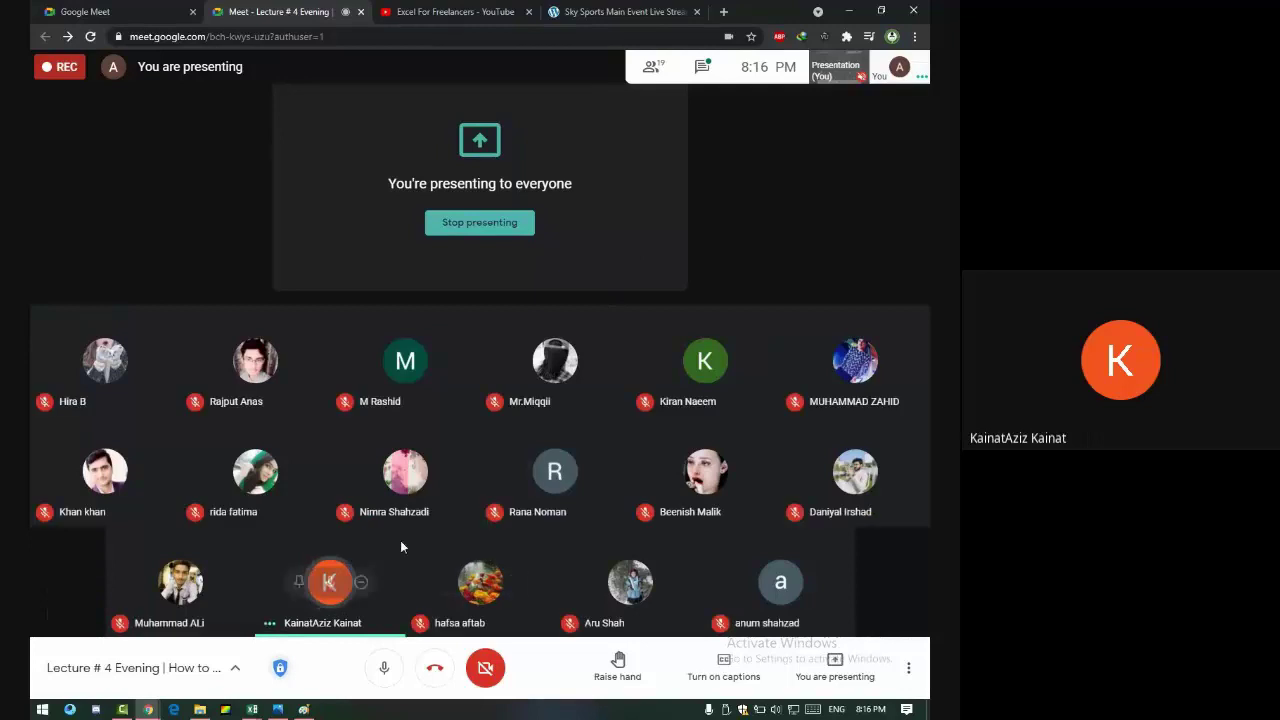
pyautogui.moveTo(549, 467)
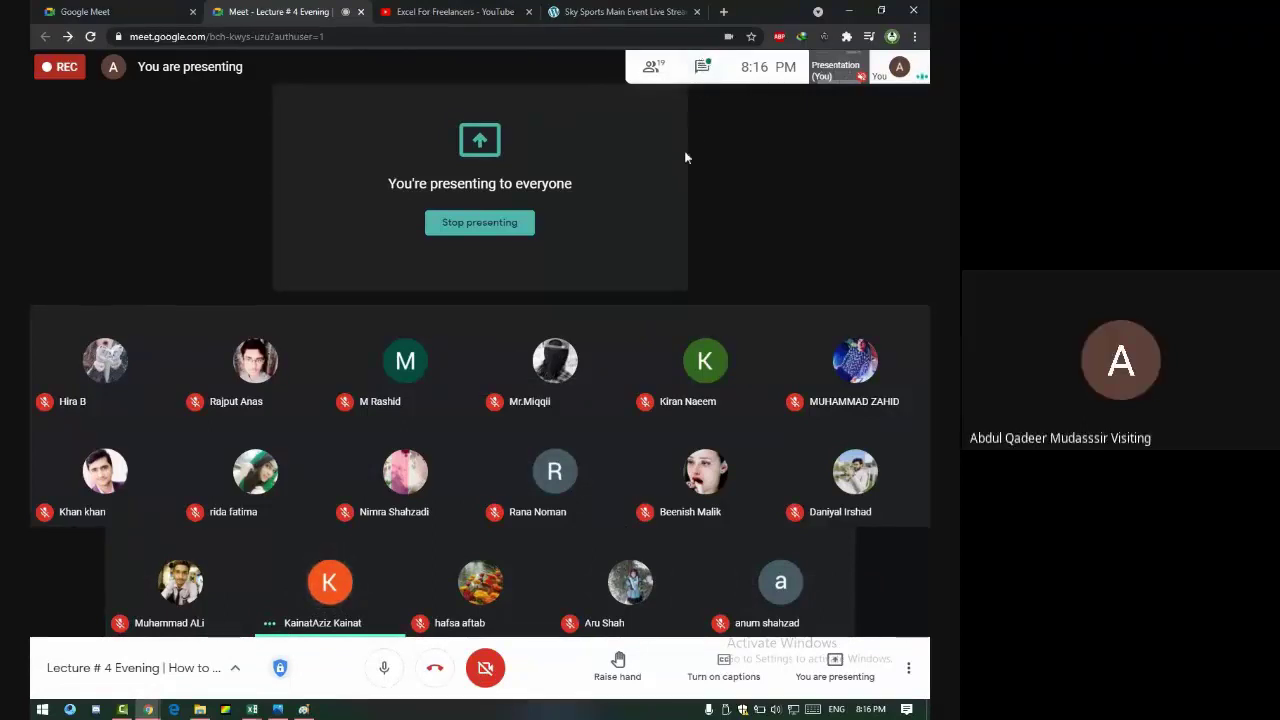
# - Stop presenting the Excel workbook to the Google Meet call
pyautogui.hotkey('alt', 'Tab')
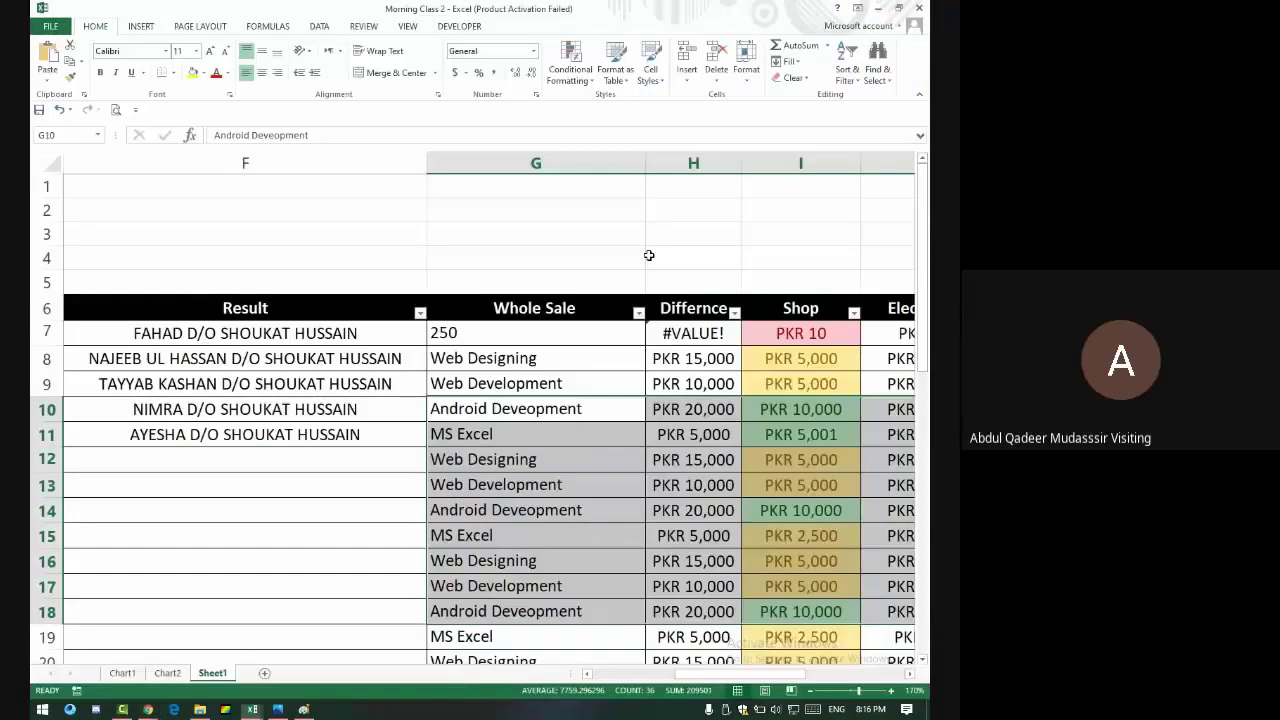
pyautogui.hotkey('alt', 'Tab')
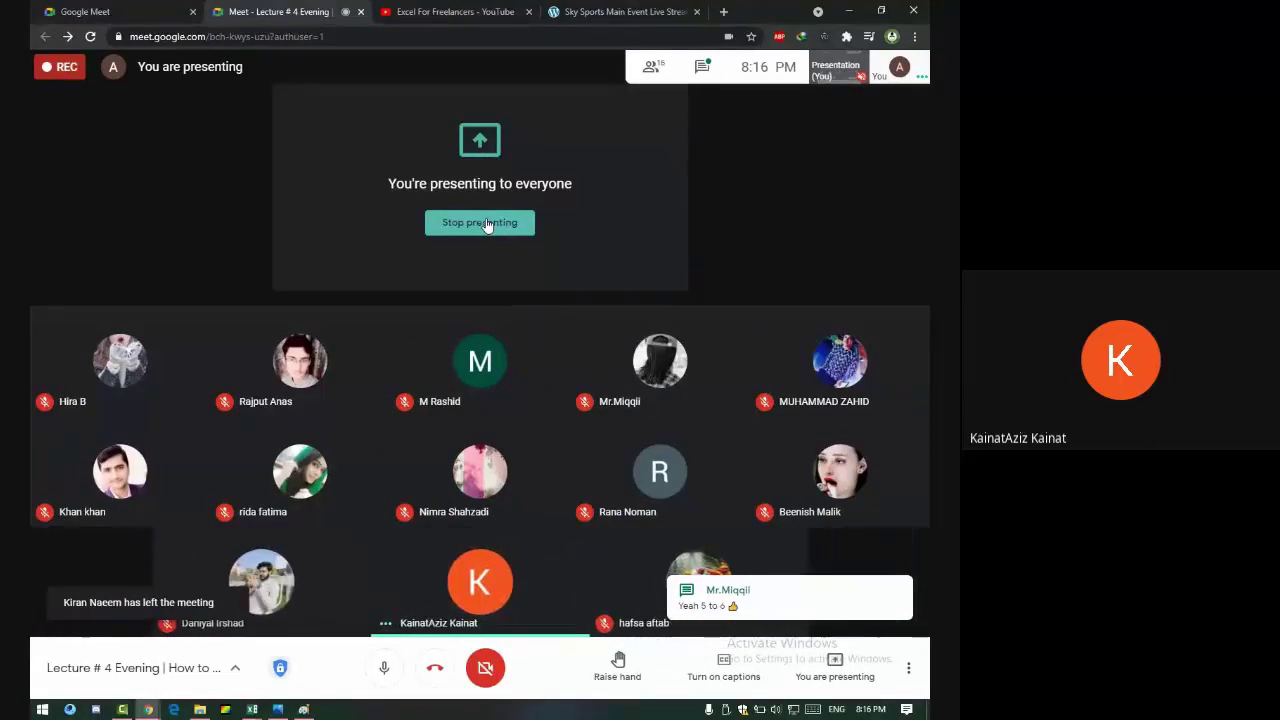
pyautogui.click(487, 224)
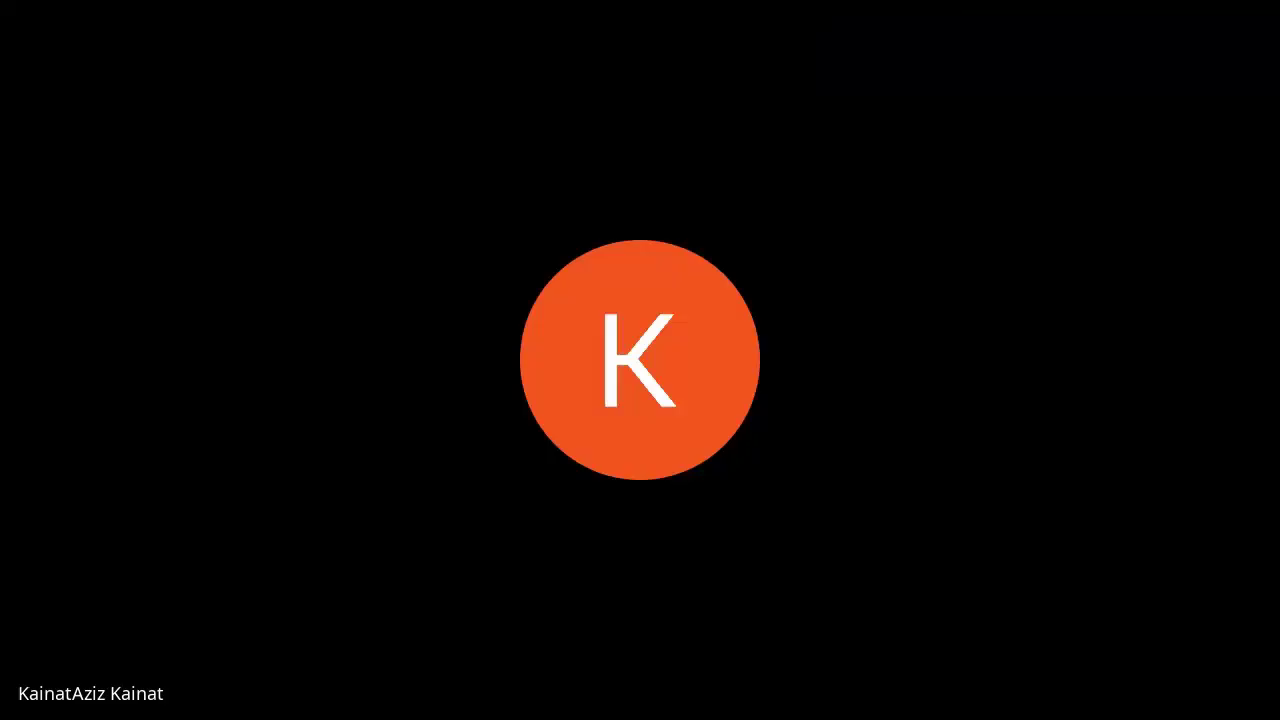